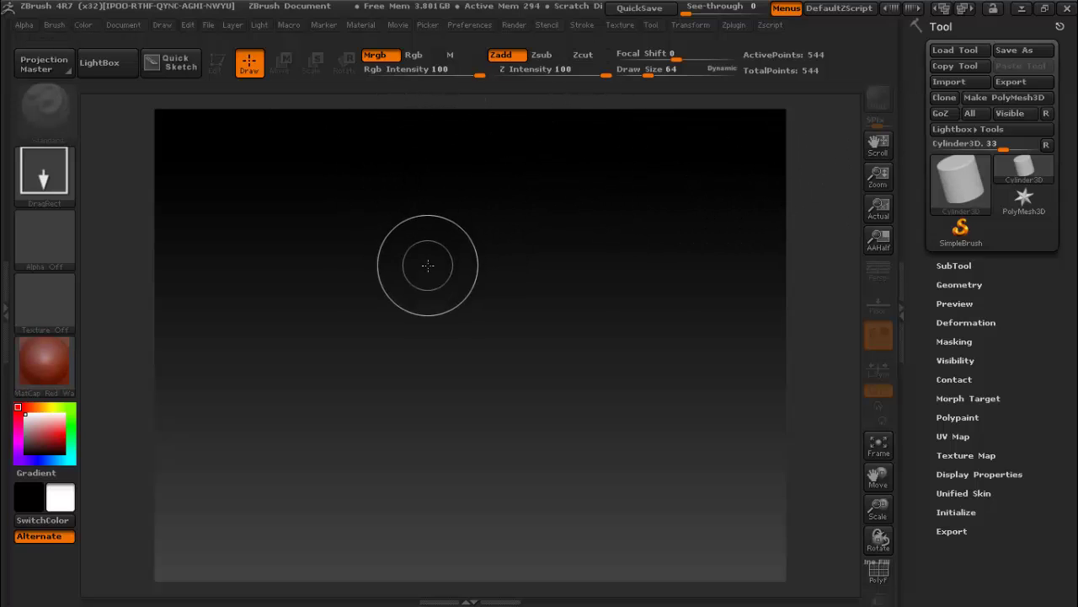
- Place a Cylinder3D on the canvas in Edit mode and convert it to a 482-point PolyMesh3D
left_click_drag(409, 301, 528, 241)
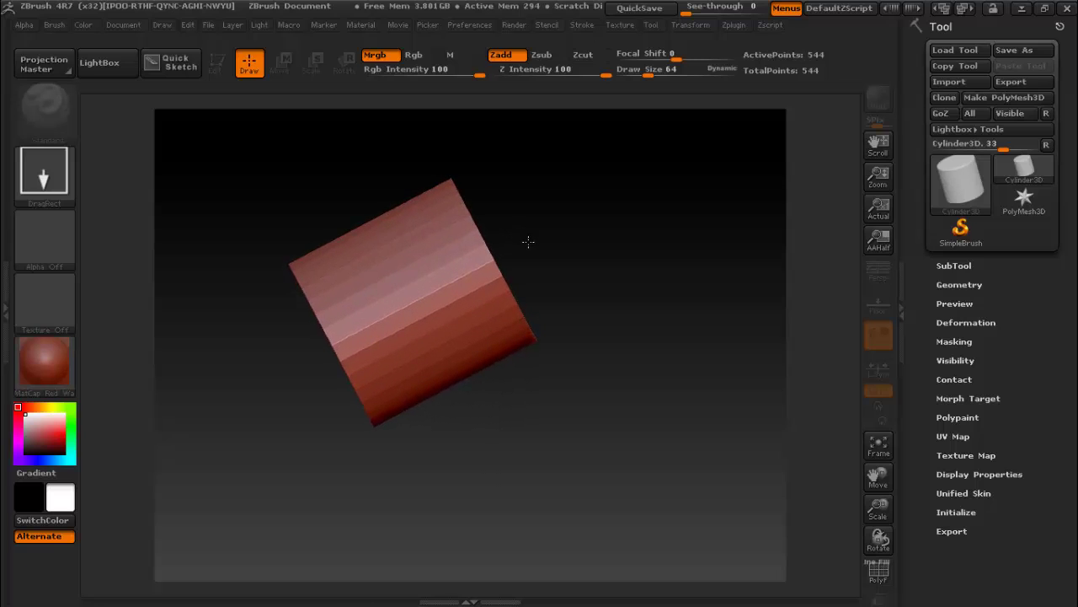
left_click_drag(529, 242, 545, 287, "shift")
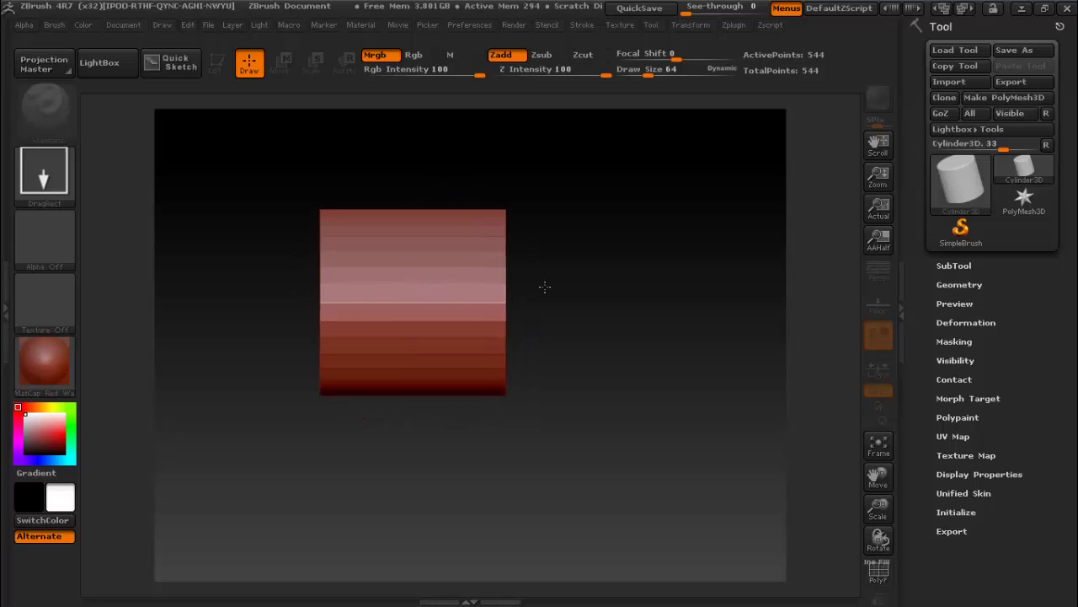
key("t")
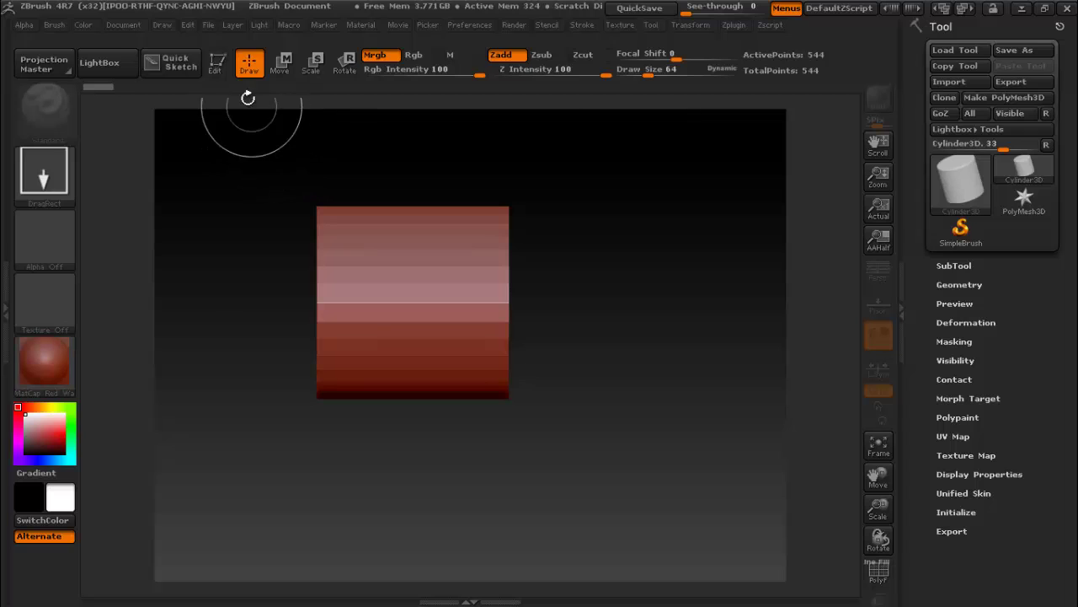
left_click(218, 66)
mouse_move(413, 183)
left_mouse_down()
mouse_move(366, 185)
mouse_move(511, 158)
mouse_move(429, 163)
mouse_move(481, 180)
left_mouse_up()
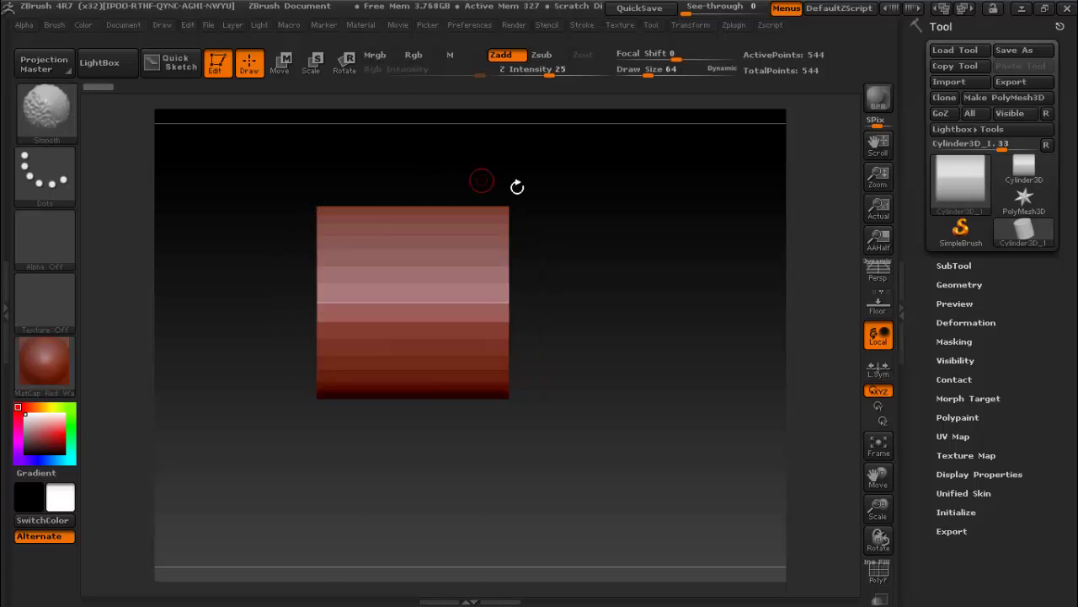
left_click(1017, 98)
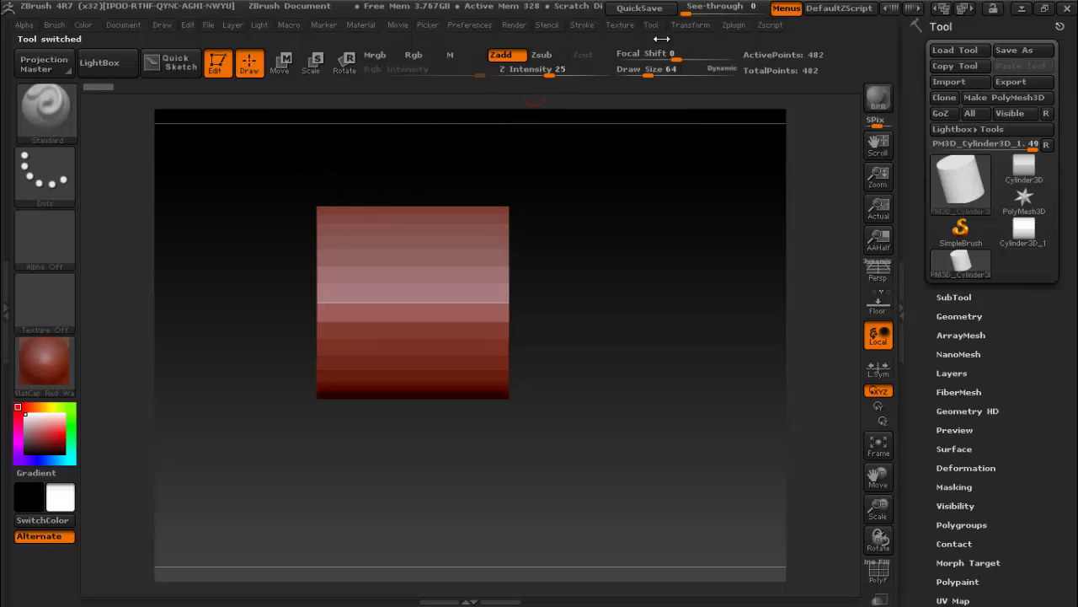
- Paint a test mask on the cylinder's right strip, then clear it
left_click(699, 32)
key("ctrl")
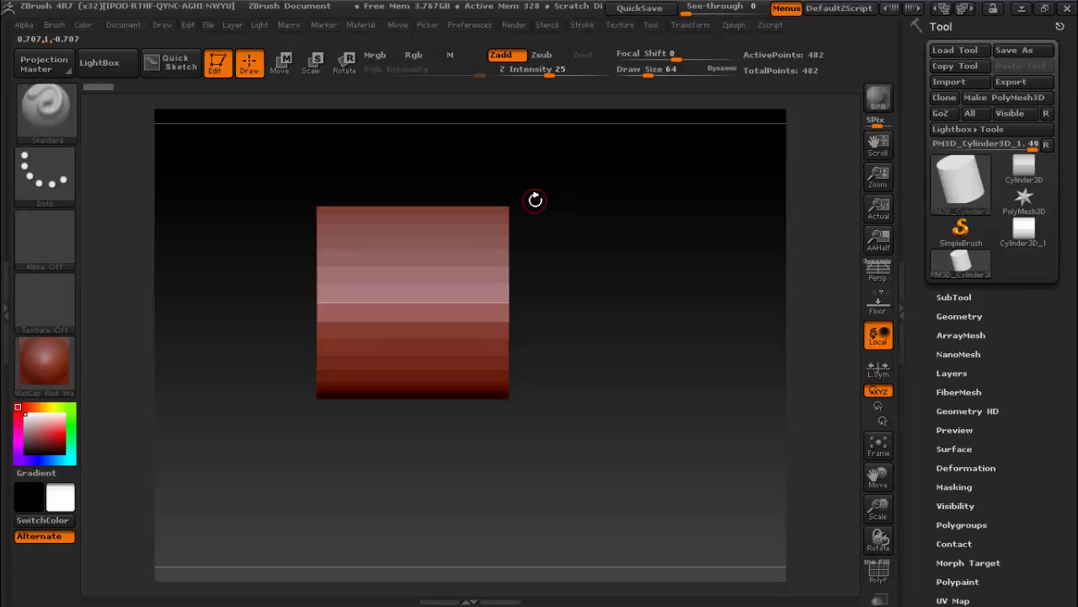
left_click_drag(548, 174, 493, 400, "ctrl")
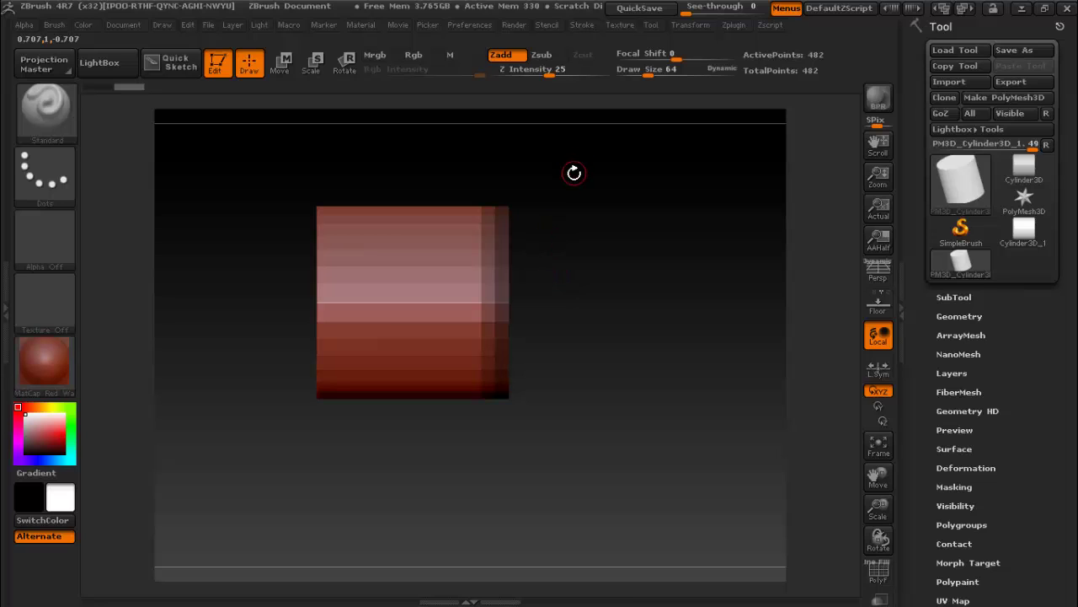
left_click_drag(609, 173, 619, 186, "ctrl")
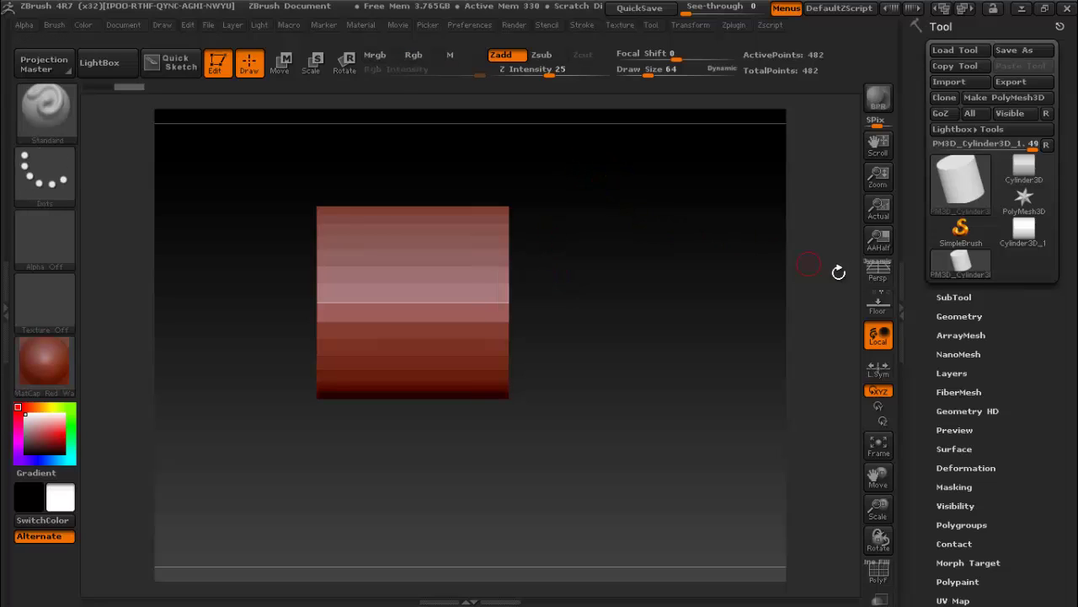
- Expand Geometry, test a Ctrl+D subdivision, and undo back to the 482-point base mesh
left_click(959, 316)
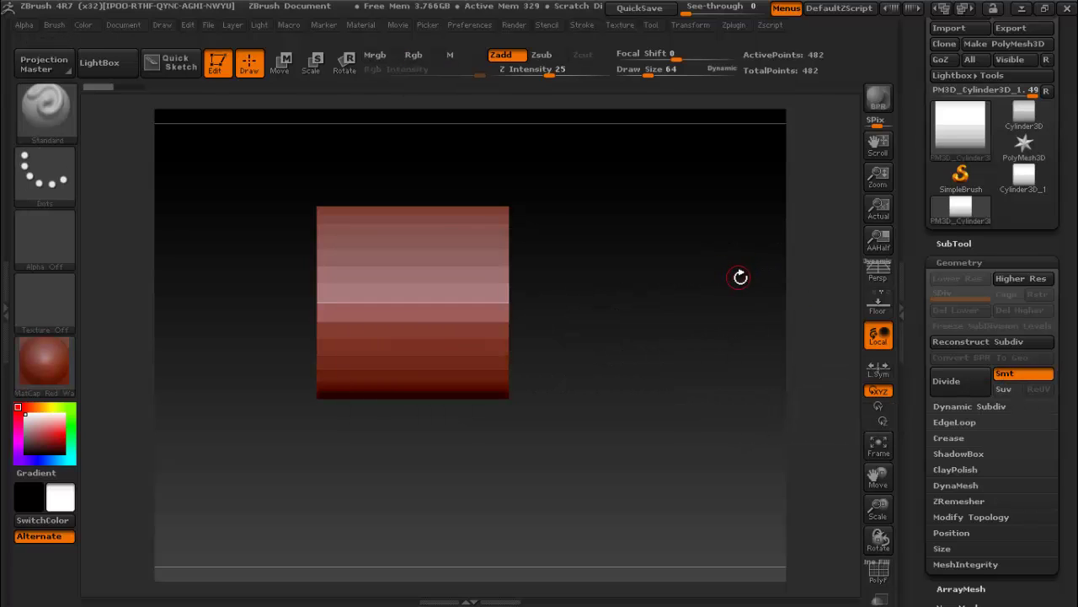
key("ctrl+d")
key("ctrl+d")
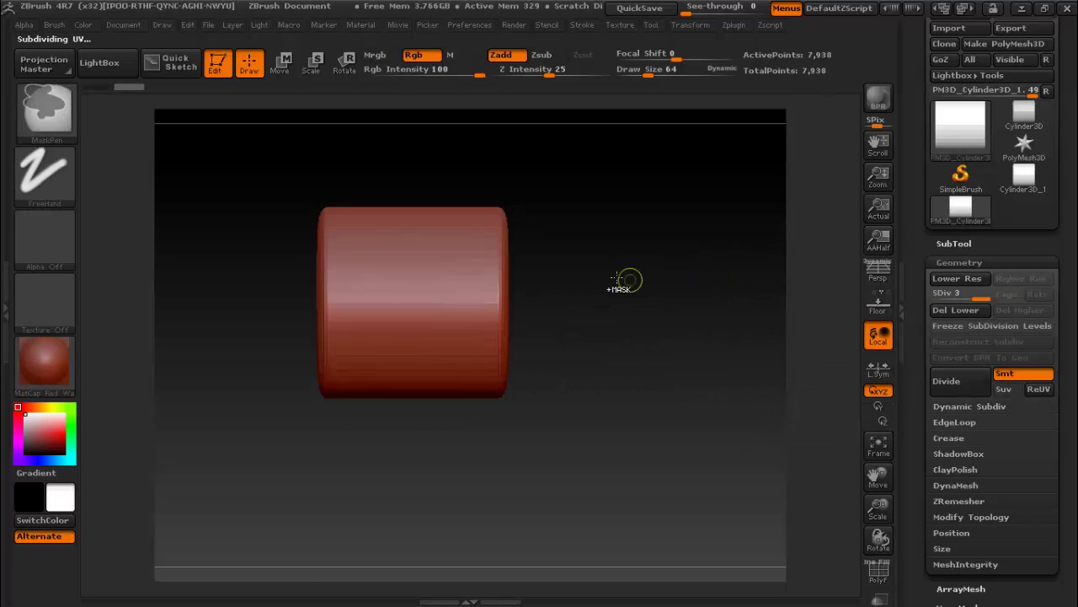
mouse_move(590, 238)
left_mouse_down()
mouse_move(550, 255)
mouse_move(664, 235)
left_mouse_up()
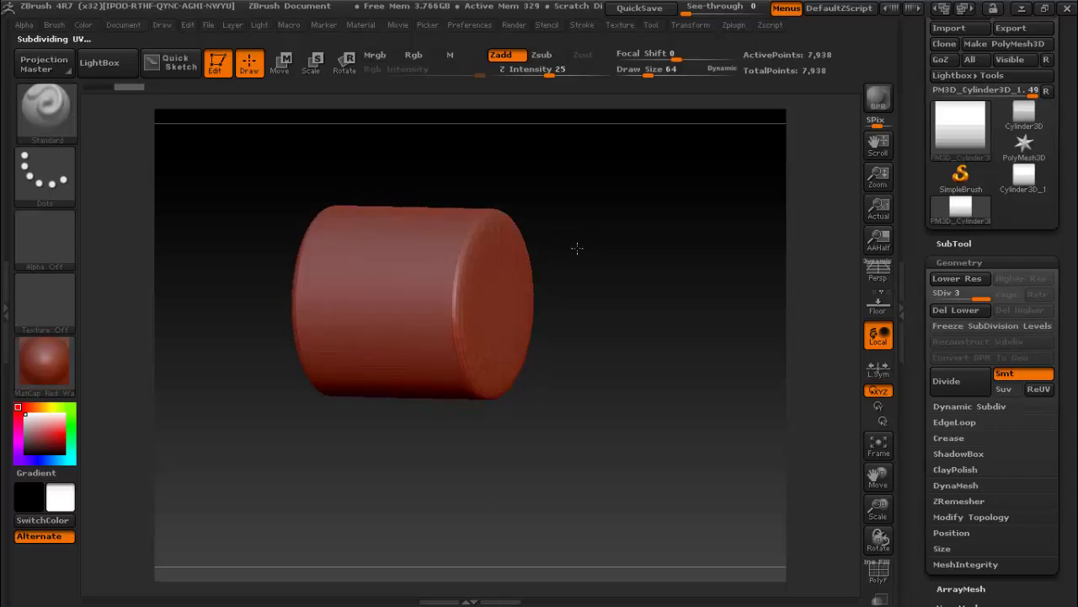
key("ctrl+z")
key("ctrl+z")
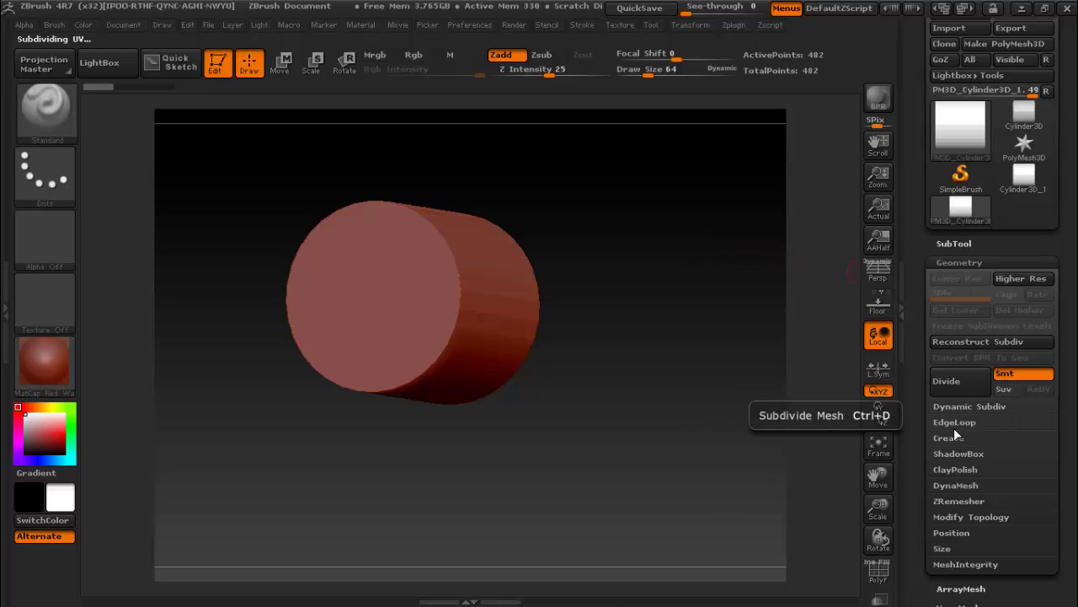
- Show PolyFrame and DynaMesh the cylinder at resolution 128, giving 72,280 points
left_click(962, 486)
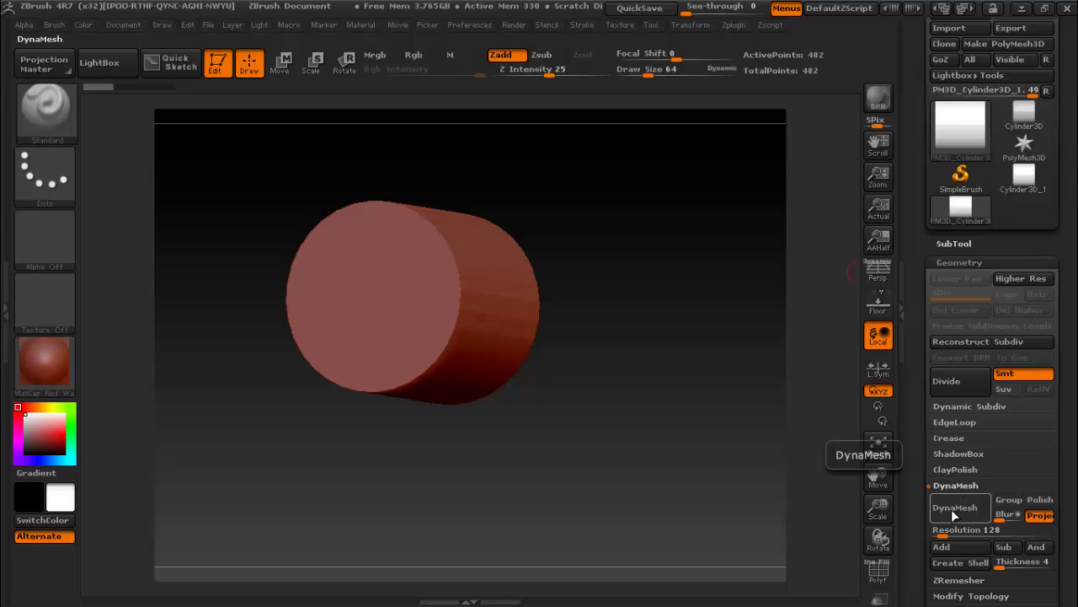
key("shift+f")
mouse_move(382, 171)
left_mouse_down()
mouse_move(441, 165)
mouse_move(570, 198)
mouse_move(652, 185)
mouse_move(543, 246)
left_mouse_up()
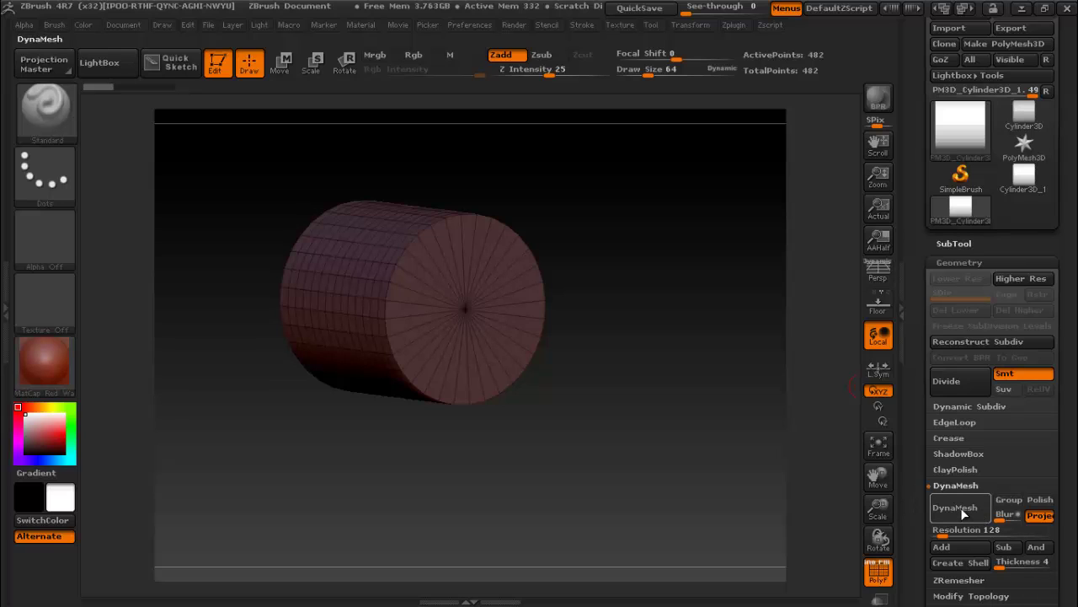
left_click(961, 507)
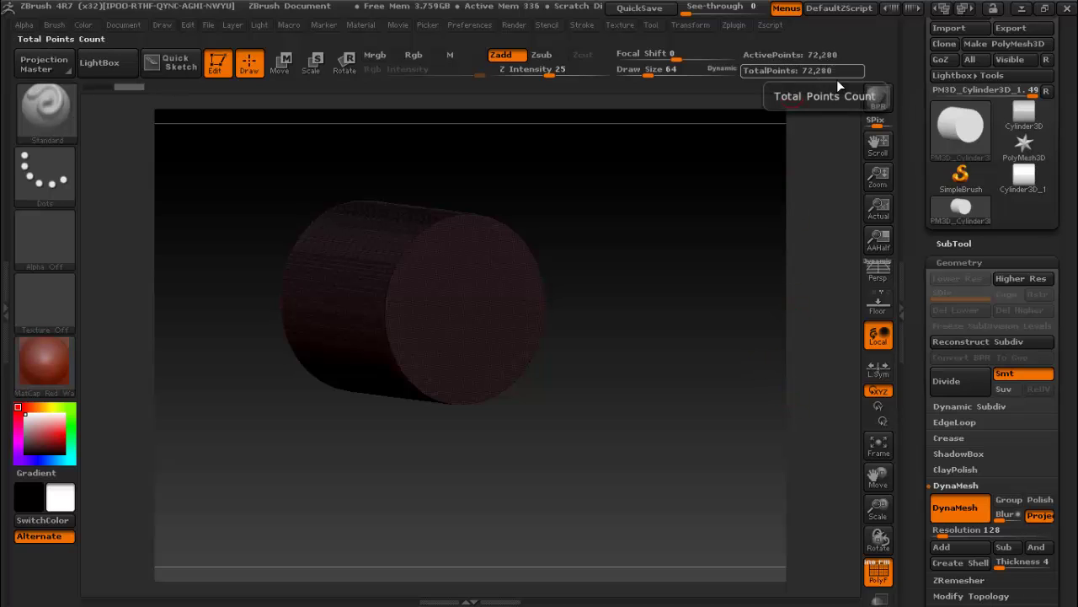
- Undo a test sculpt stroke on the cap and frame the cylinder in a flat side-on view
left_click_drag(879, 510, 868, 438)
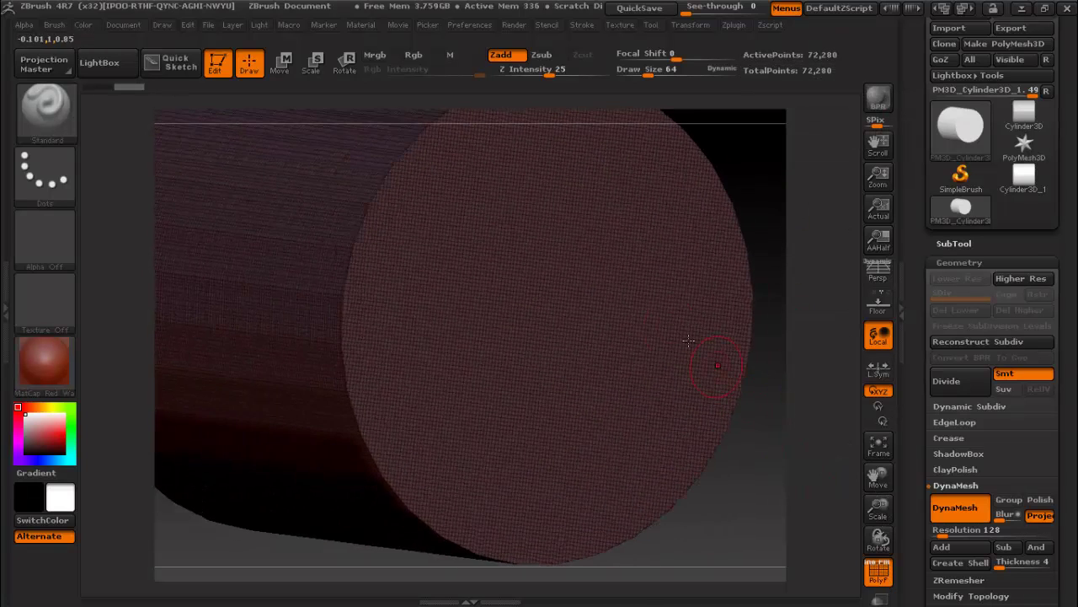
left_click_drag(755, 174, 727, 151, "shift")
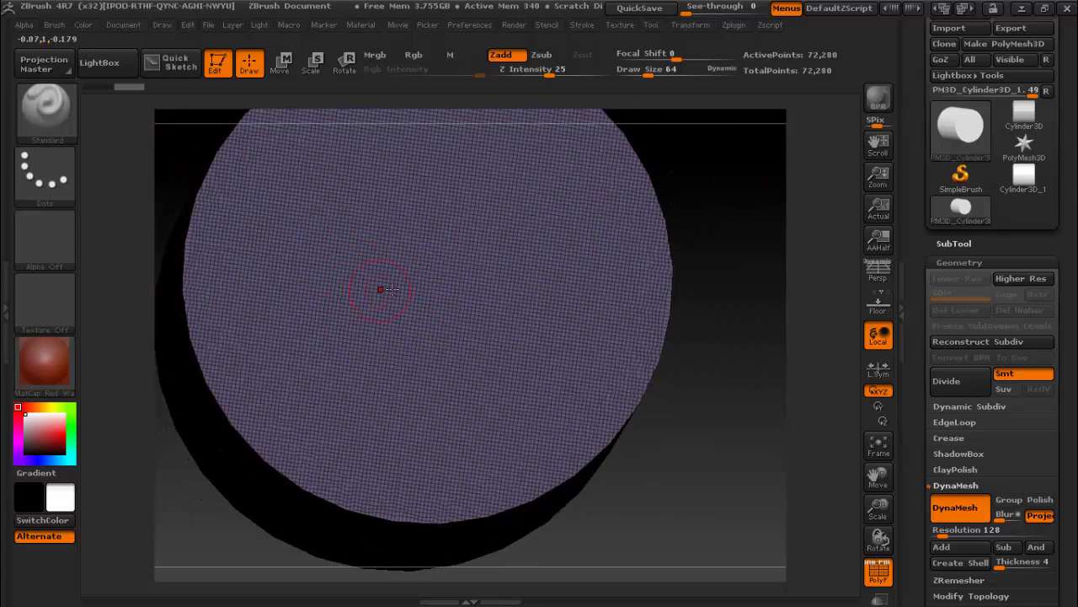
mouse_move(452, 303)
left_mouse_down()
mouse_move(404, 252)
mouse_move(457, 357)
left_mouse_up()
key("ctrl+z")
mouse_move(723, 234)
left_mouse_down()
mouse_move(717, 210)
mouse_move(749, 211)
mouse_move(751, 232)
mouse_move(638, 241)
mouse_move(344, 301)
left_mouse_up()
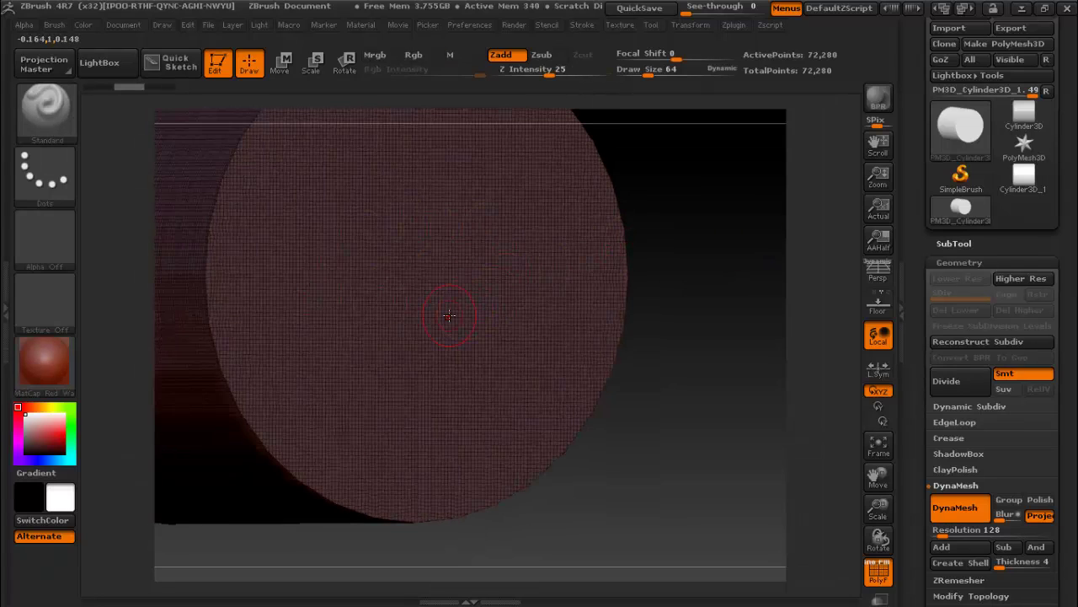
left_click_drag(657, 212, 685, 206)
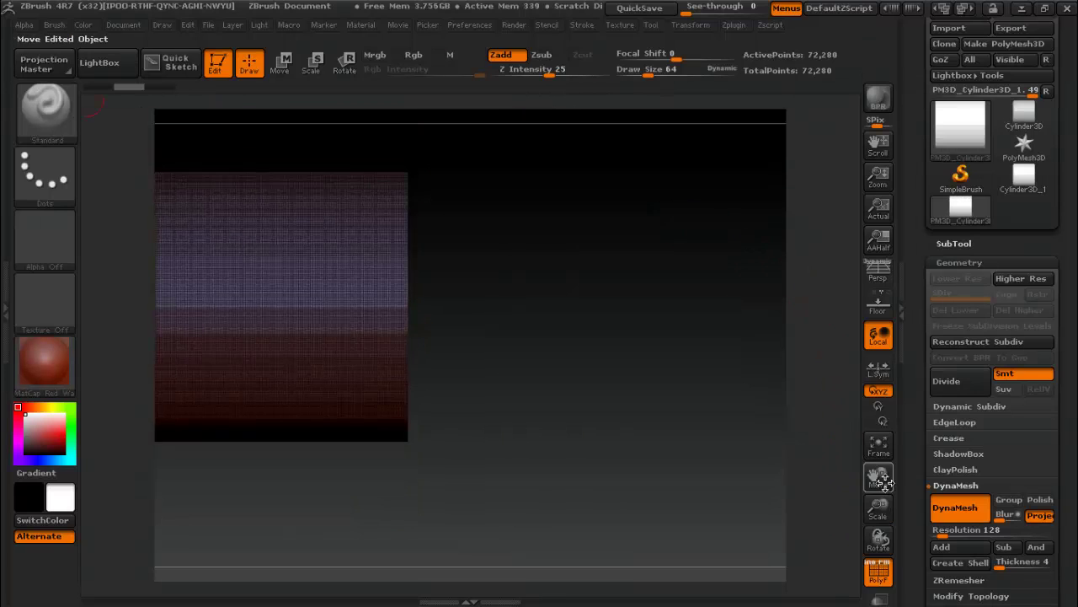
left_click(880, 446)
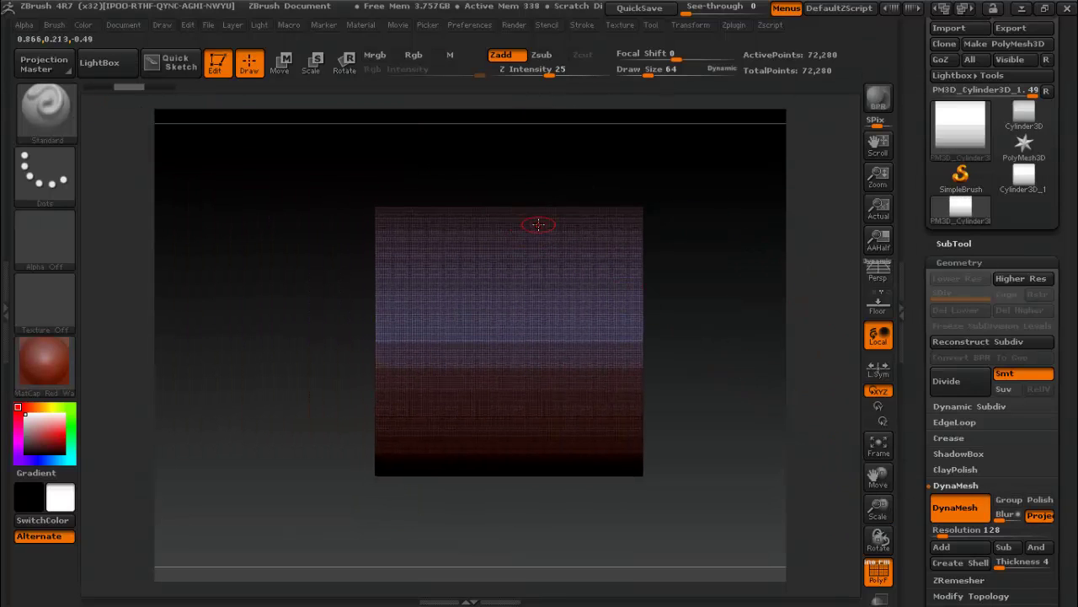
mouse_move(575, 180)
left_mouse_down()
mouse_move(537, 169)
mouse_move(599, 183)
left_mouse_up()
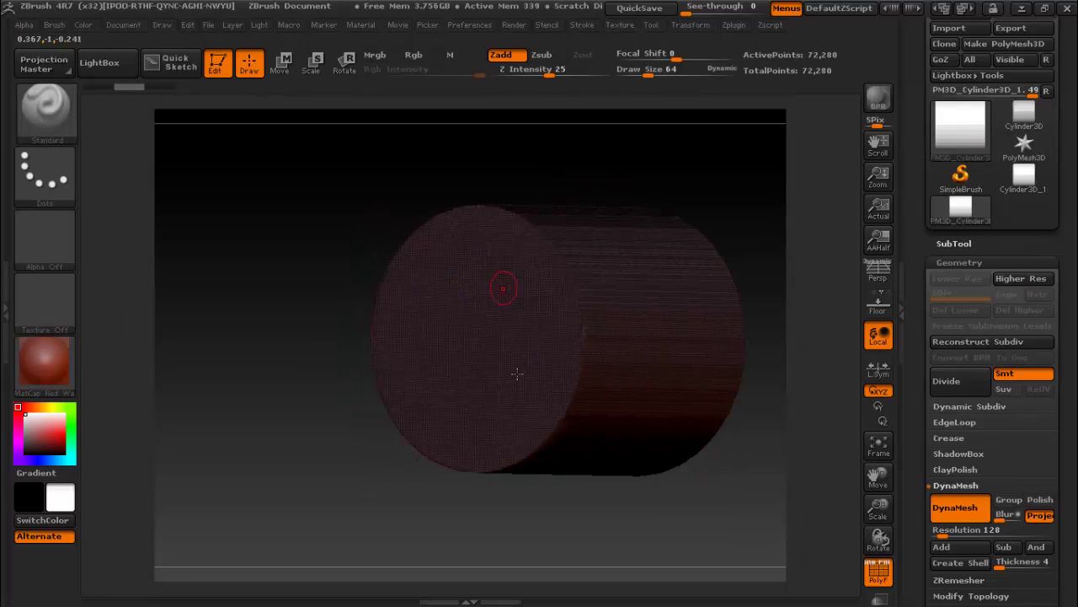
left_click_drag(488, 171, 481, 176, "shift")
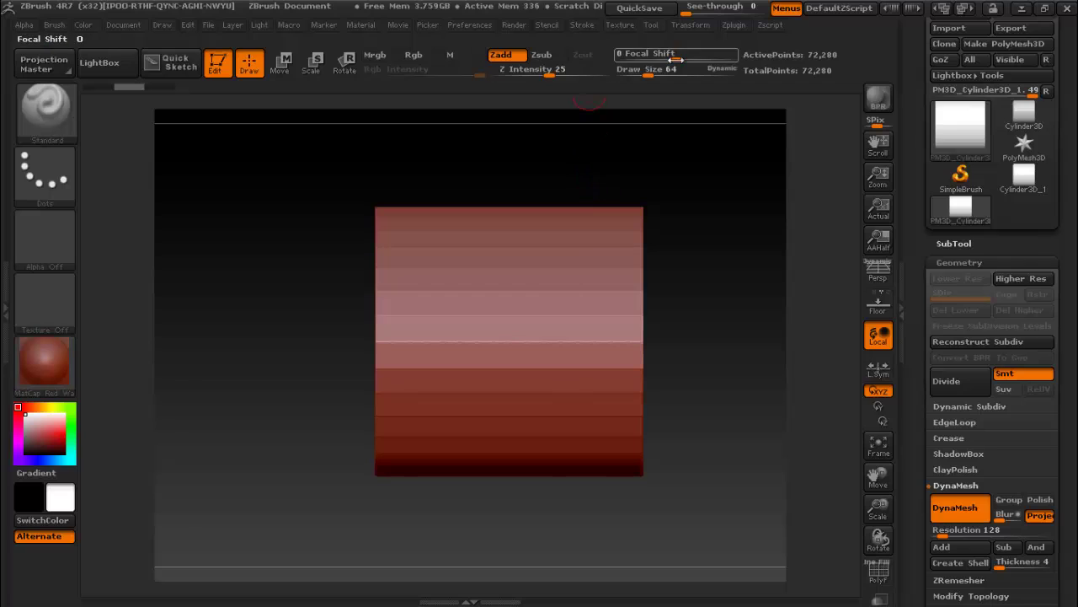
- Activate symmetry in the Transform menu with >X< mirroring
left_click(695, 29)
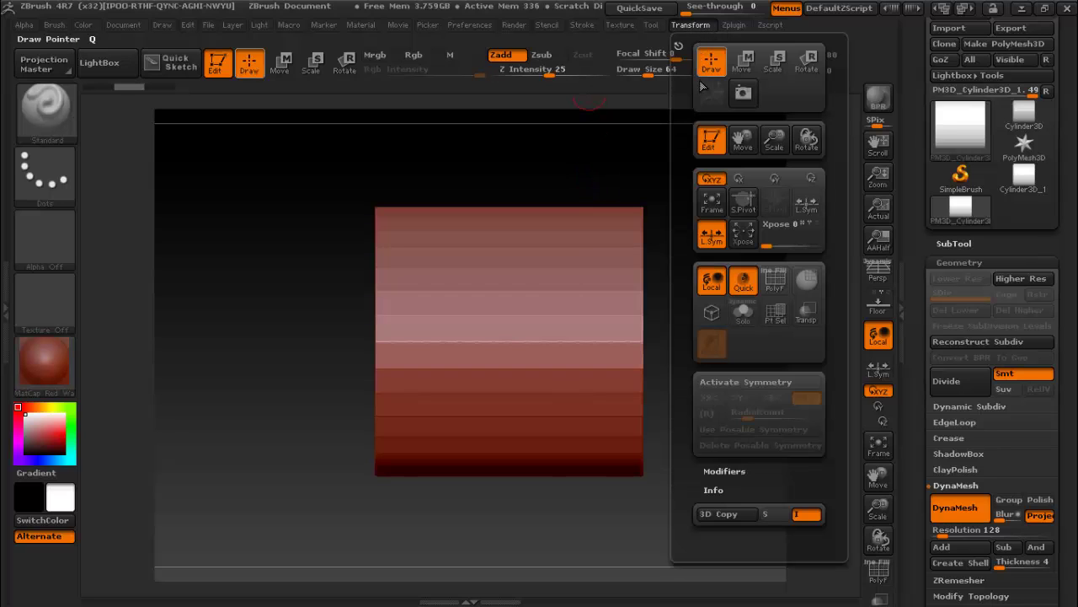
left_click(751, 384)
left_click(709, 399)
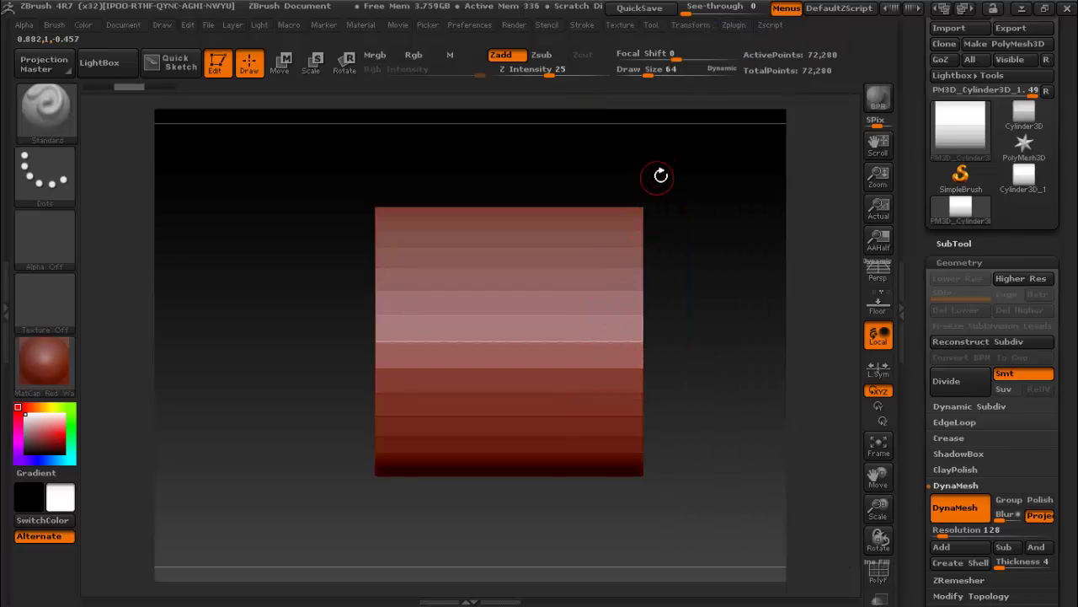
left_click(699, 27)
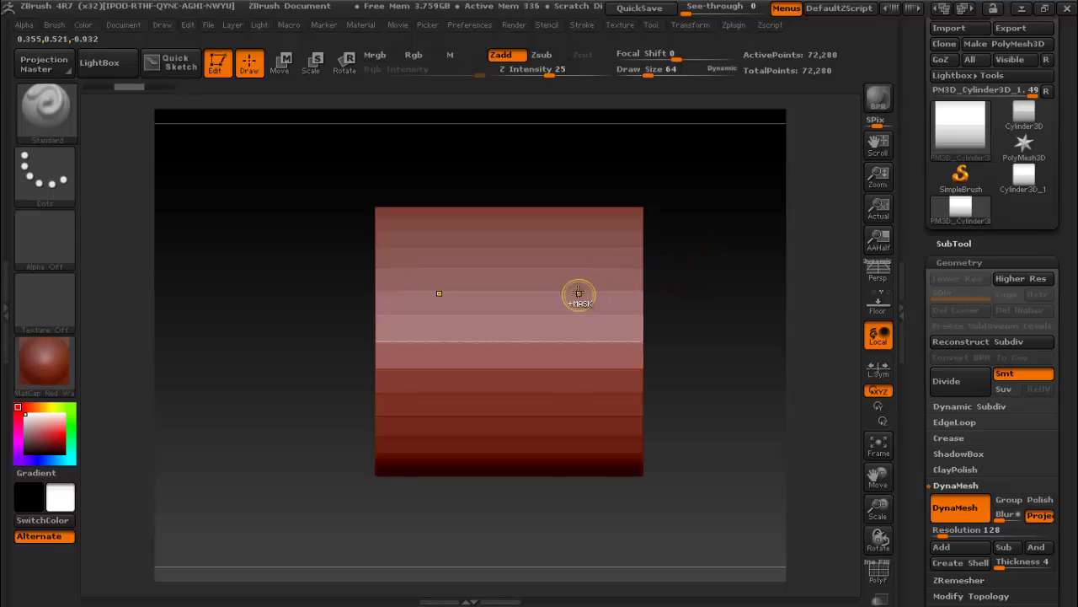
- Sculpt mirrored test strokes around the emblem's masked loops and central triangle
mouse_move(590, 292)
left_mouse_down("ctrl")
mouse_move(512, 267)
mouse_move(602, 360)
left_mouse_up("ctrl")
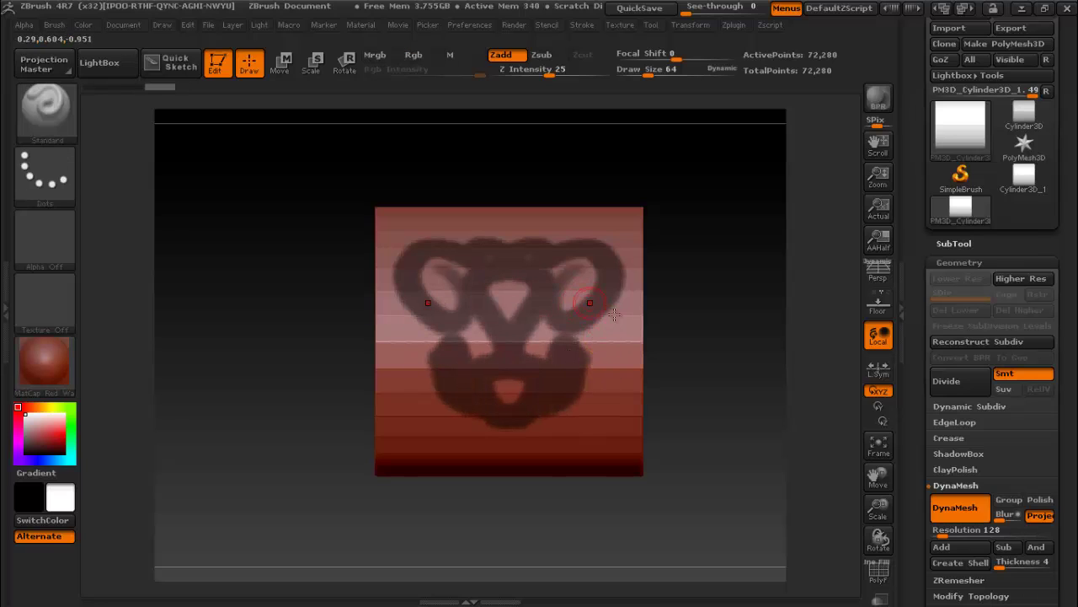
mouse_move(599, 319)
left_mouse_down()
mouse_move(595, 405)
mouse_move(509, 434)
left_mouse_up()
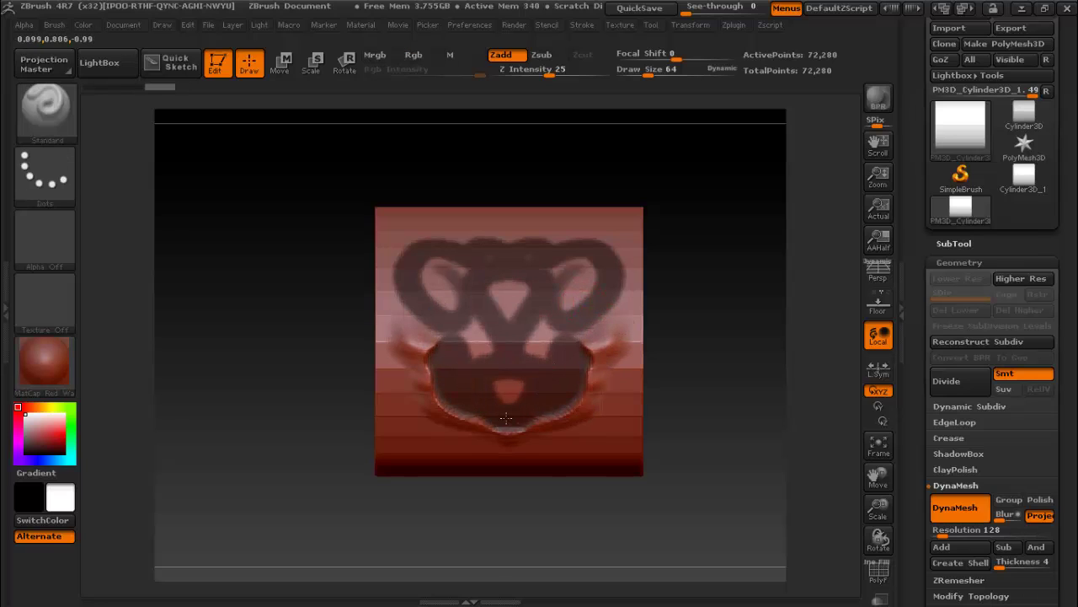
mouse_move(399, 337)
left_mouse_down()
mouse_move(430, 327)
mouse_move(472, 337)
mouse_move(484, 354)
left_mouse_up()
mouse_move(493, 311)
left_mouse_down()
mouse_move(501, 286)
mouse_move(416, 284)
mouse_move(442, 257)
mouse_move(438, 312)
mouse_move(428, 251)
left_mouse_up()
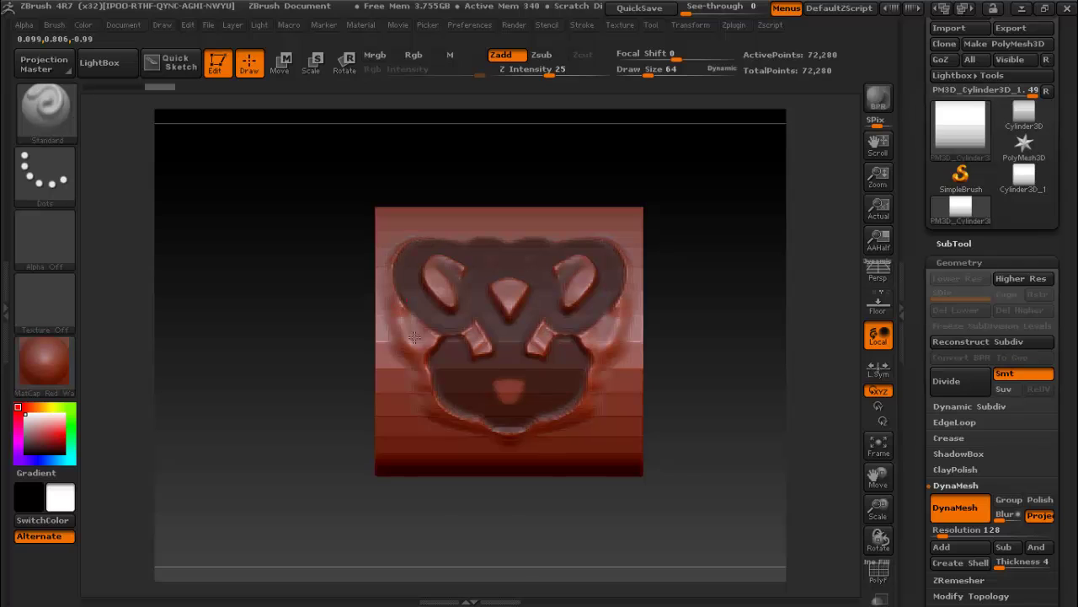
left_click_drag(415, 337, 447, 342)
mouse_move(662, 212)
left_mouse_down()
mouse_move(702, 200)
mouse_move(697, 255)
left_mouse_up()
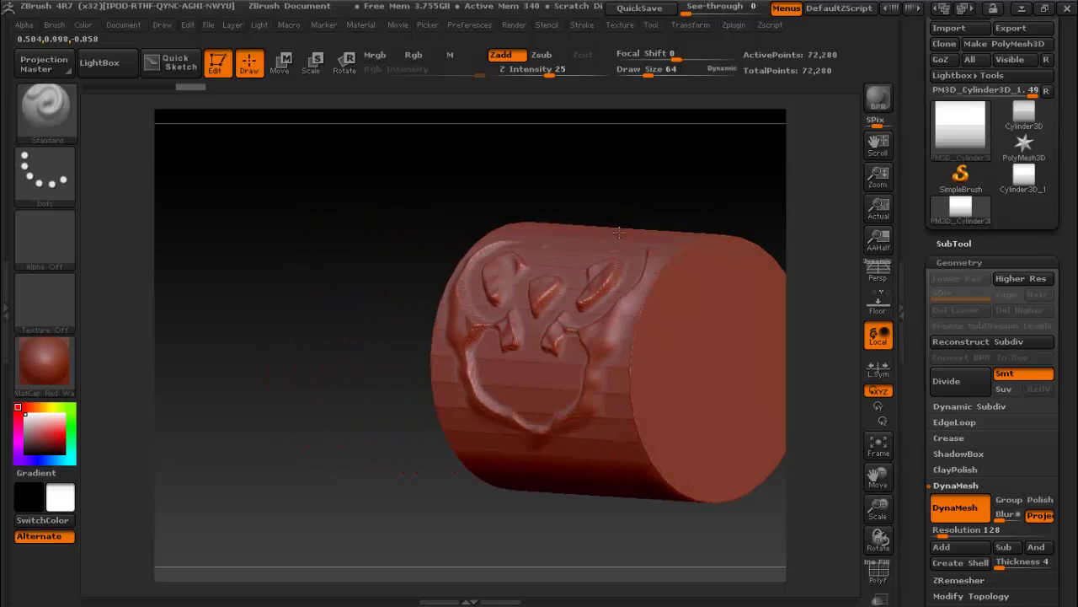
left_click_drag(669, 222, 687, 253, "shift")
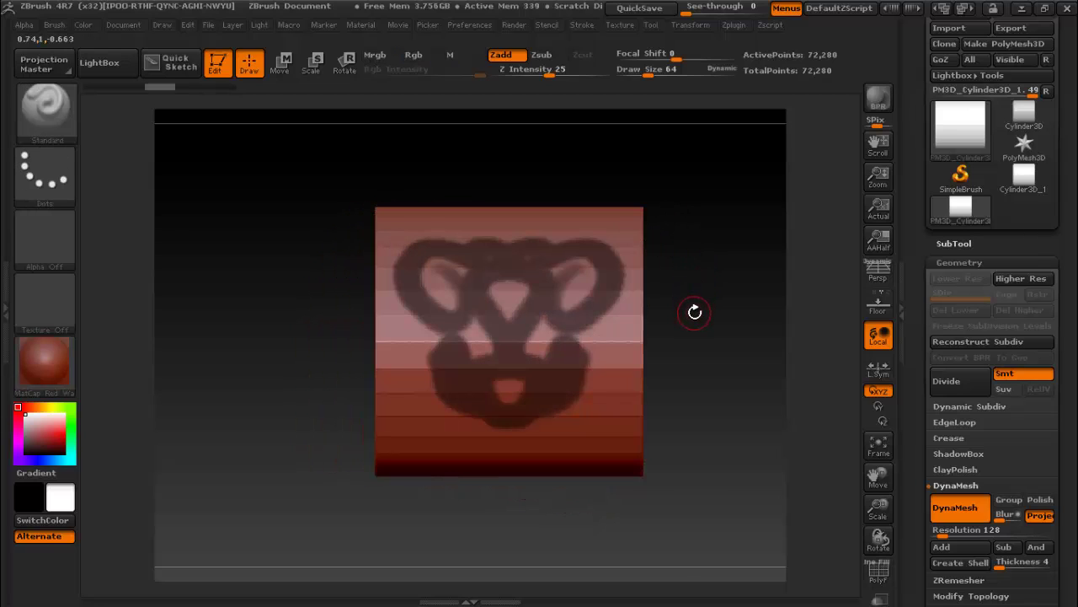
- Invert the mask, raise the design as relief, clear the mask, then undo the relief
key("ctrl")
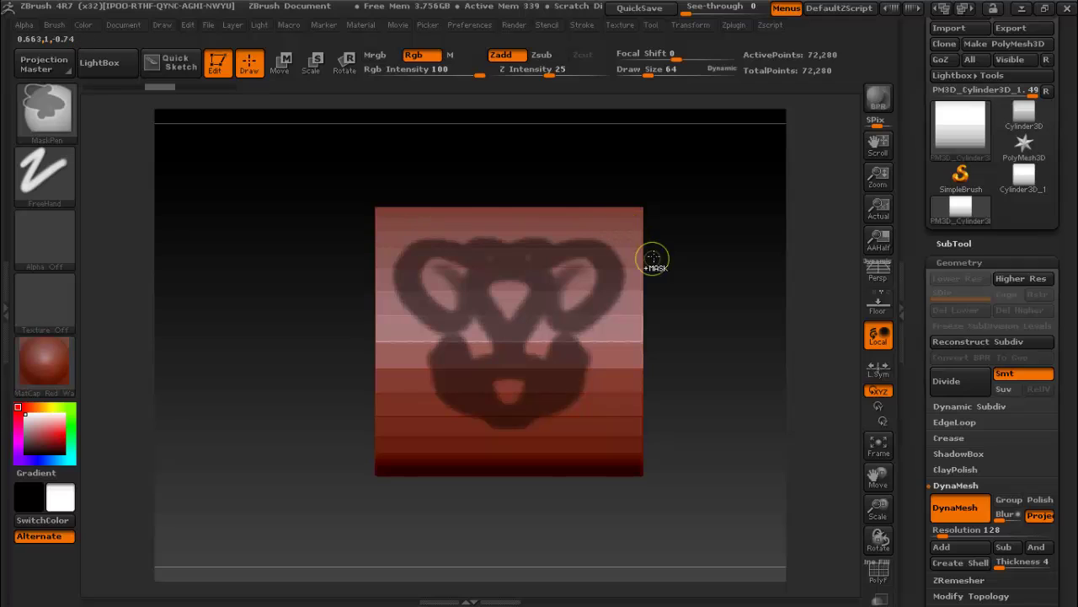
left_click(713, 256, "ctrl")
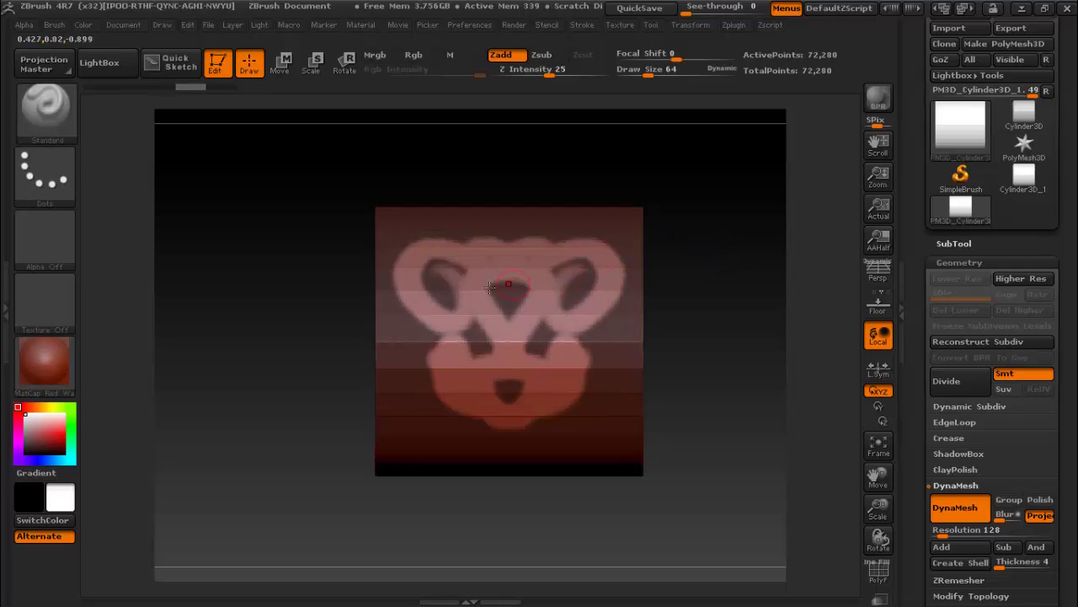
left_click_drag(405, 284, 516, 382)
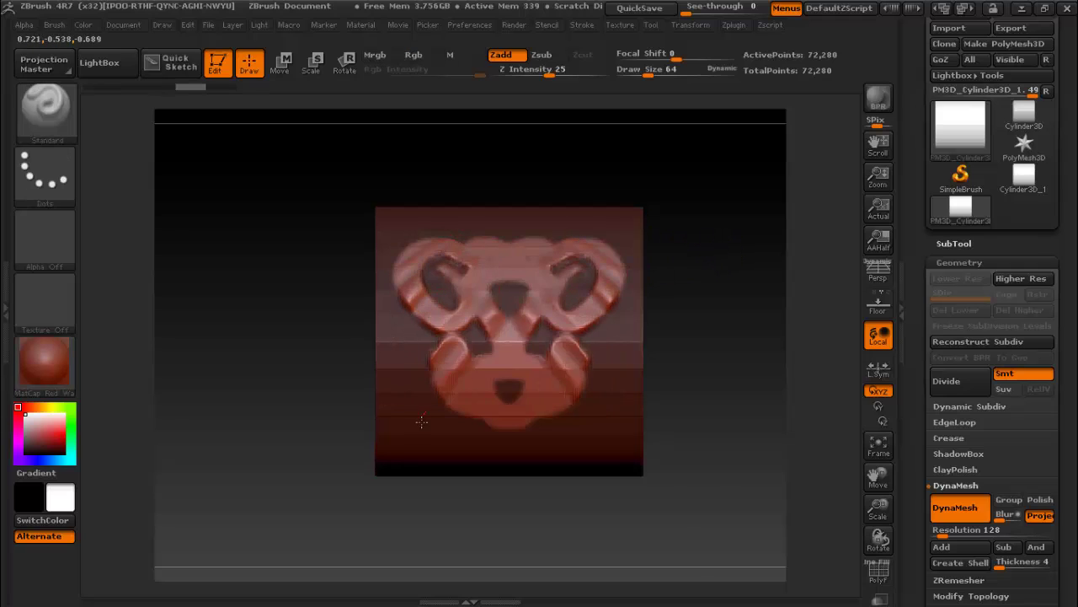
mouse_move(698, 228)
left_mouse_down("ctrl")
mouse_move(710, 253)
mouse_move(764, 227)
mouse_move(722, 217)
left_mouse_up("ctrl")
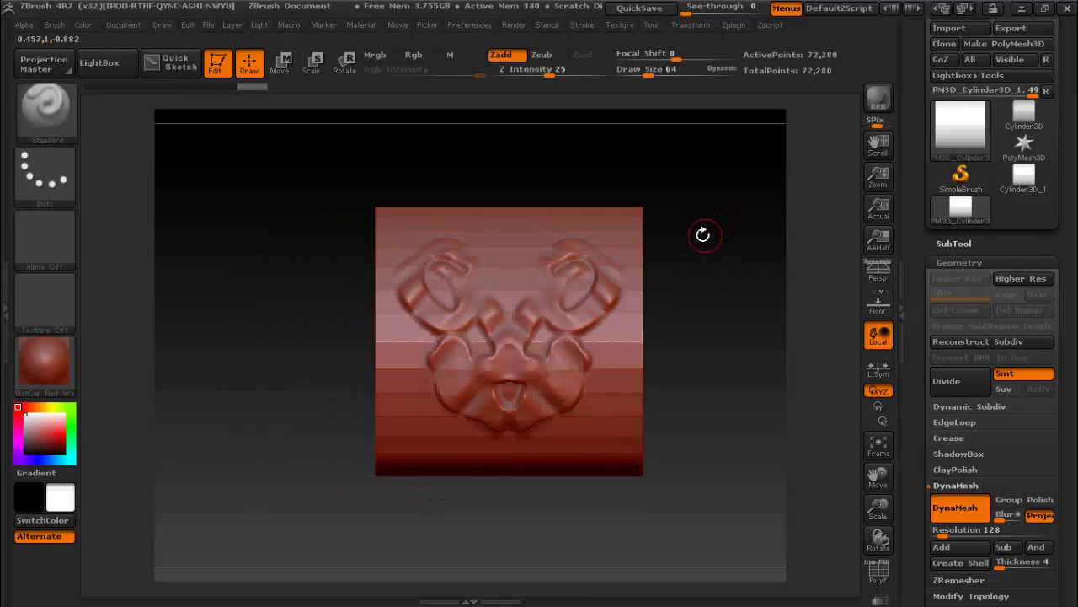
left_click(700, 237, "ctrl")
key("ctrl+z")
key("ctrl+z")
key("ctrl+z")
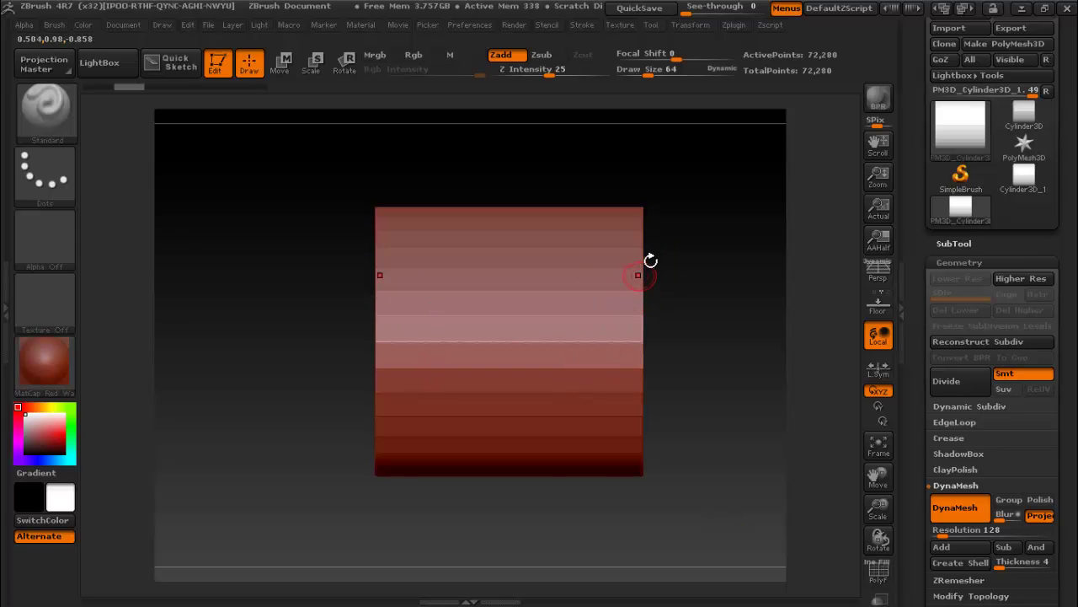
- Mask the cylinder's right edge and enlarge the brush to about 244 for smoothing
mouse_move(676, 192)
left_mouse_down("ctrl")
mouse_move(608, 461)
mouse_move(625, 504)
mouse_move(669, 448)
mouse_move(744, 410)
mouse_move(749, 264)
mouse_move(761, 312)
mouse_move(737, 354)
mouse_move(762, 356)
mouse_move(616, 517)
mouse_move(585, 519)
mouse_move(628, 528)
left_mouse_up("ctrl")
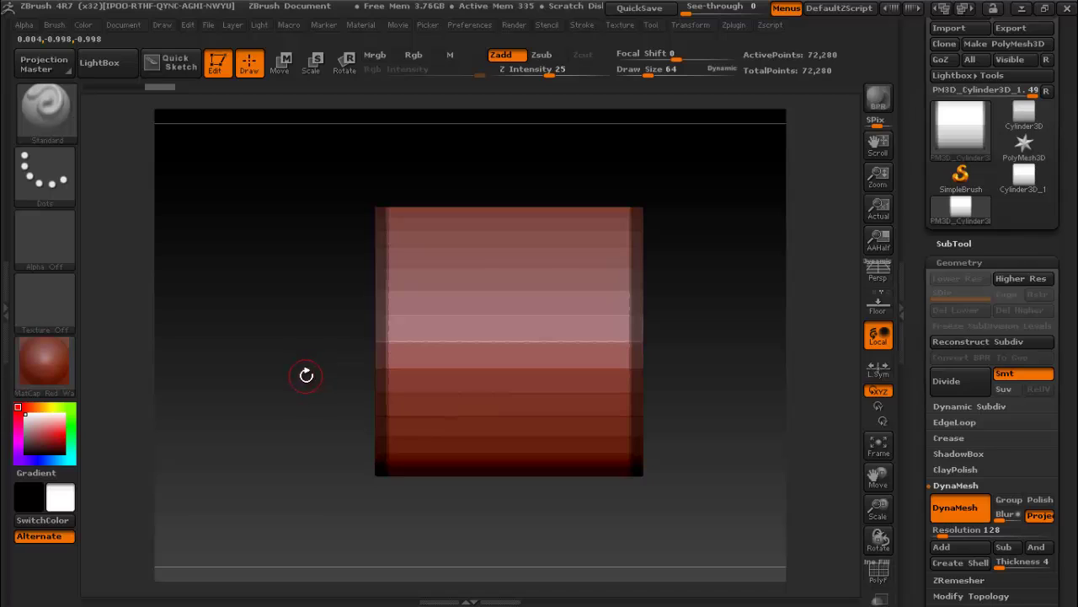
key("shift")
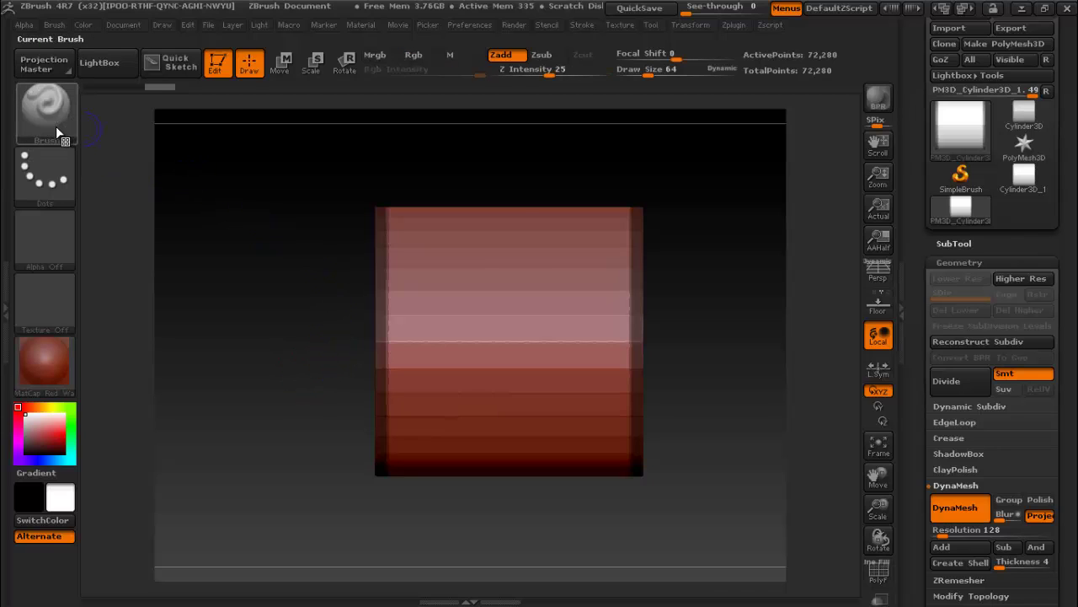
key("shift")
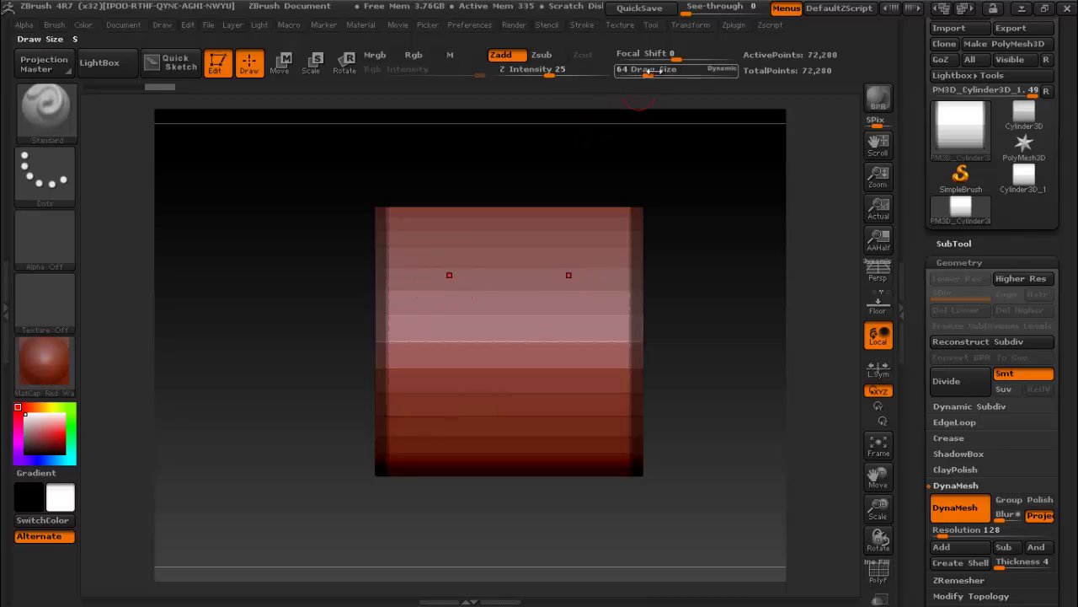
left_click_drag(649, 72, 663, 74)
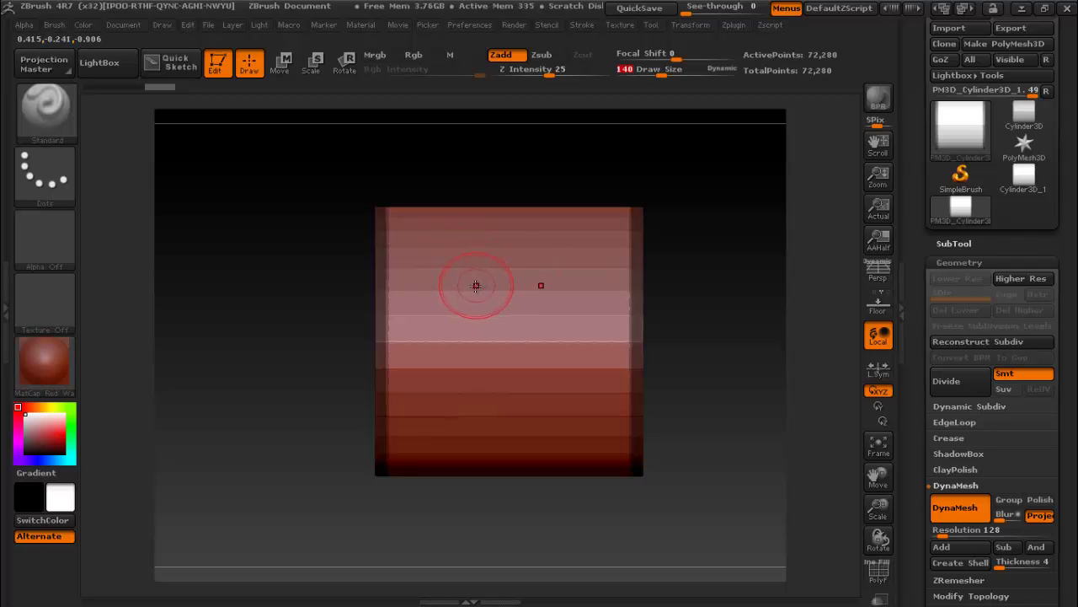
key("s")
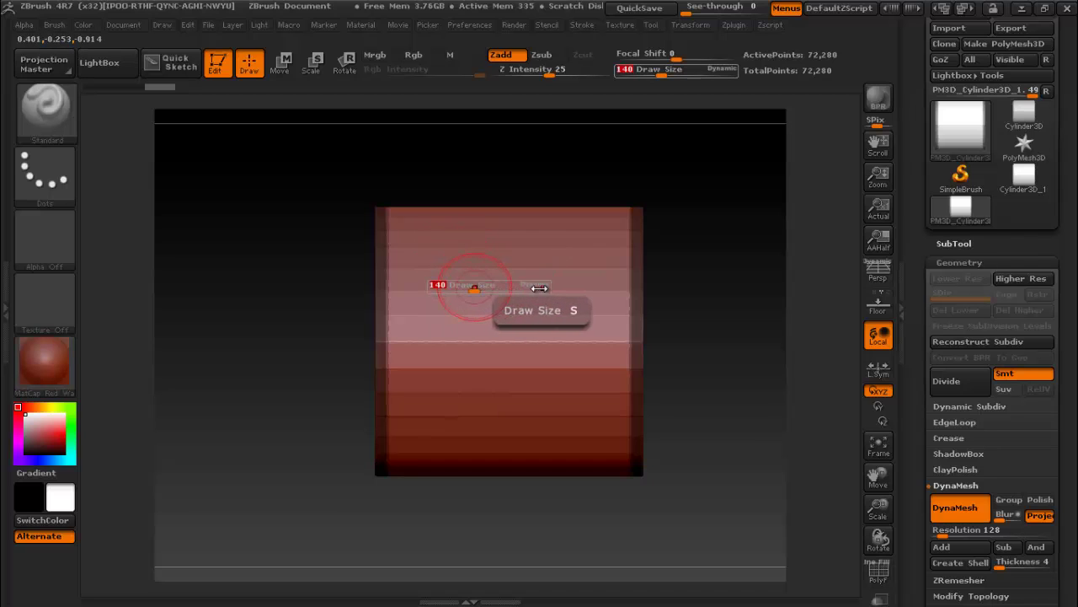
left_click_drag(539, 288, 488, 285)
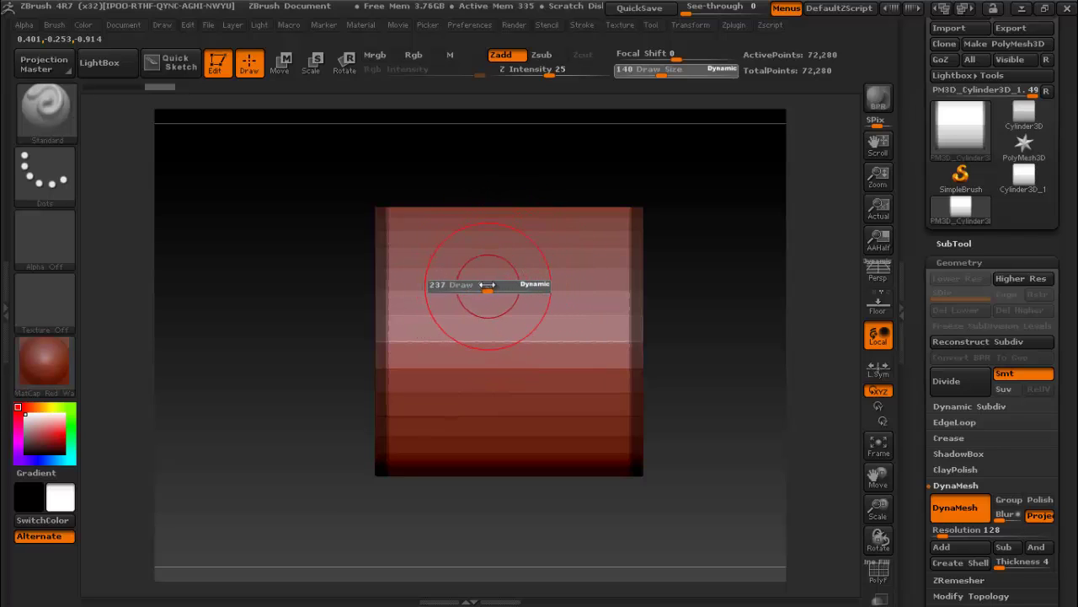
key("shift")
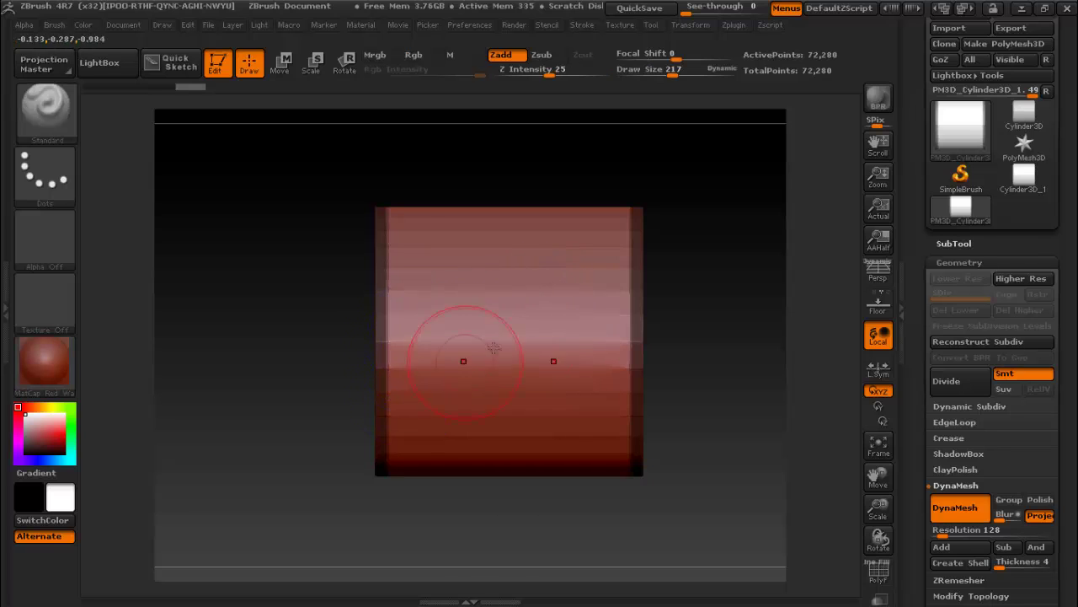
- Orbit the cylinder between end-cap, angled, top-down and front views
left_click_drag(657, 224, 643, 250)
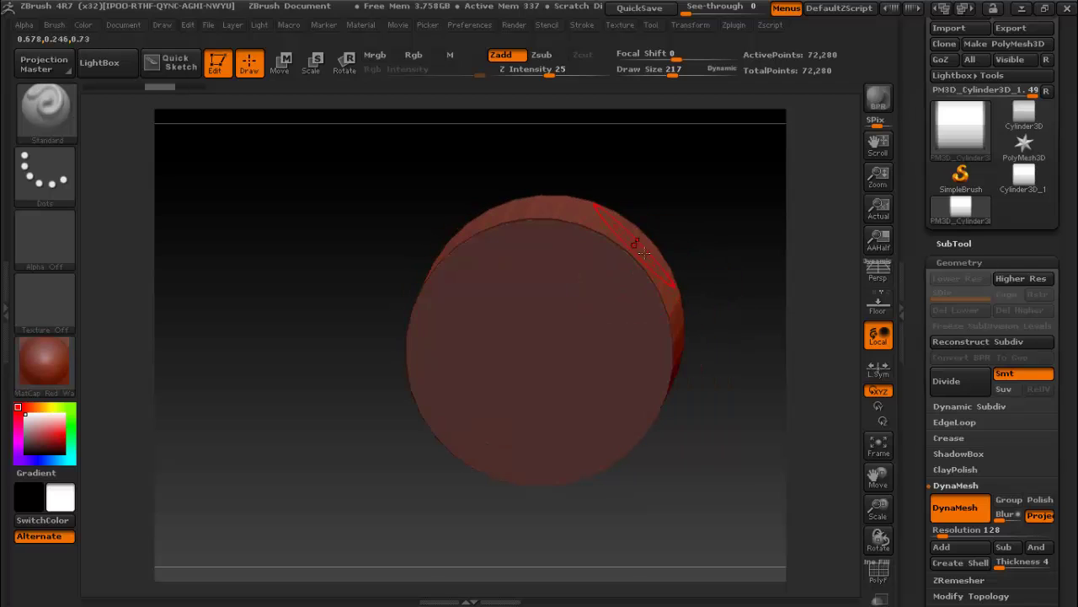
left_click_drag(400, 270, 506, 278)
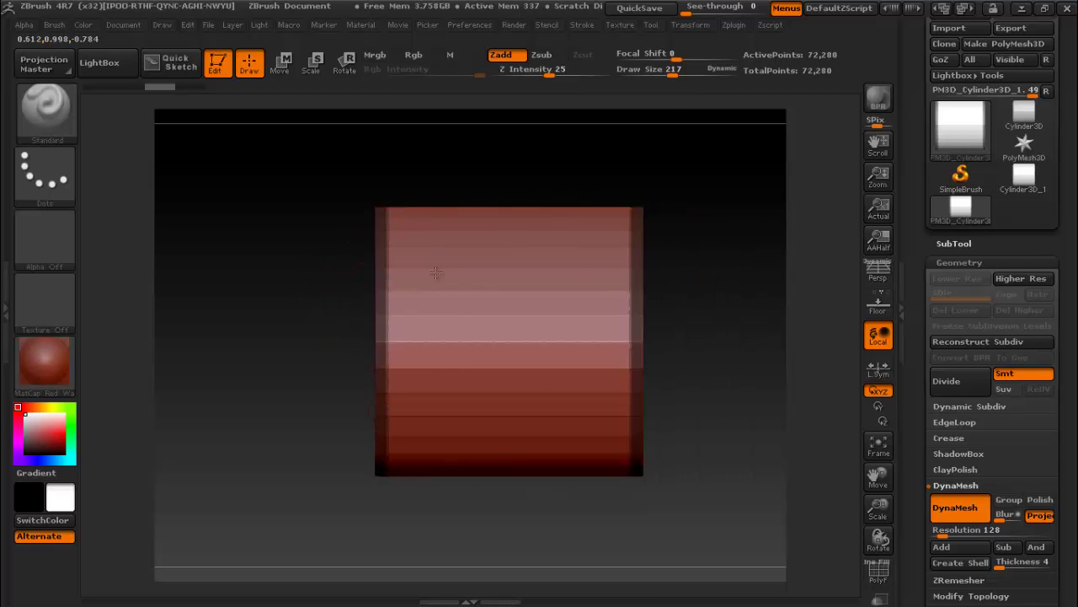
left_click(689, 24)
left_click(705, 29)
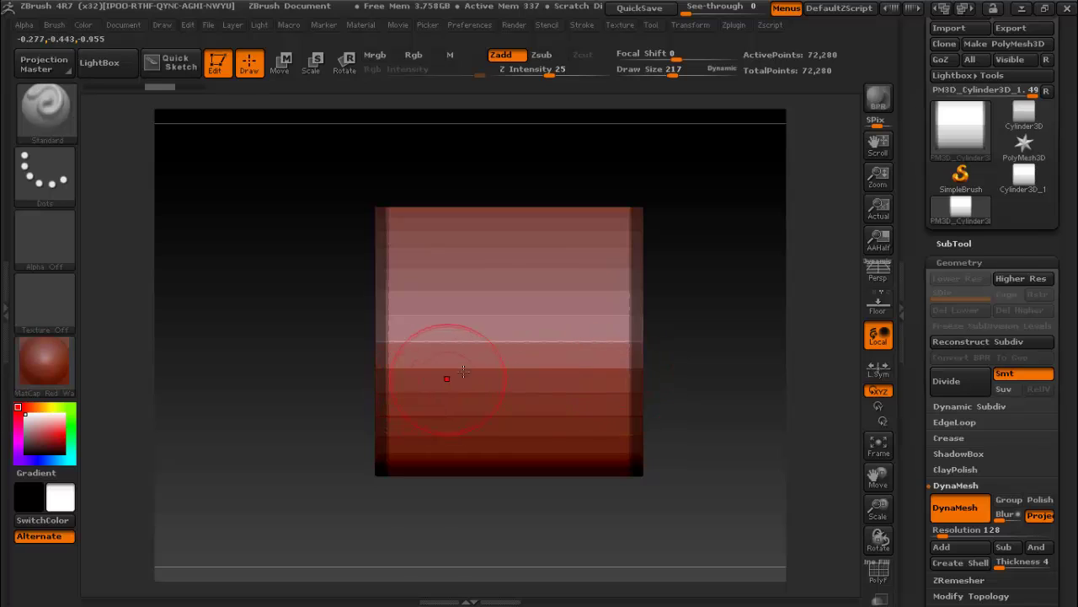
left_click_drag(463, 371, 602, 174)
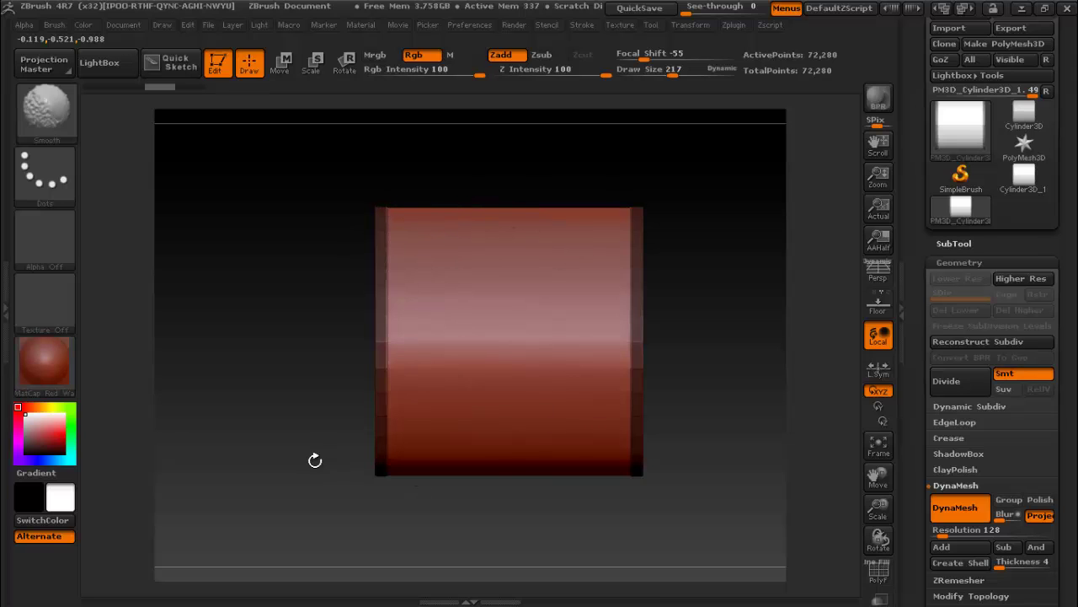
left_click_drag(315, 460, 384, 318)
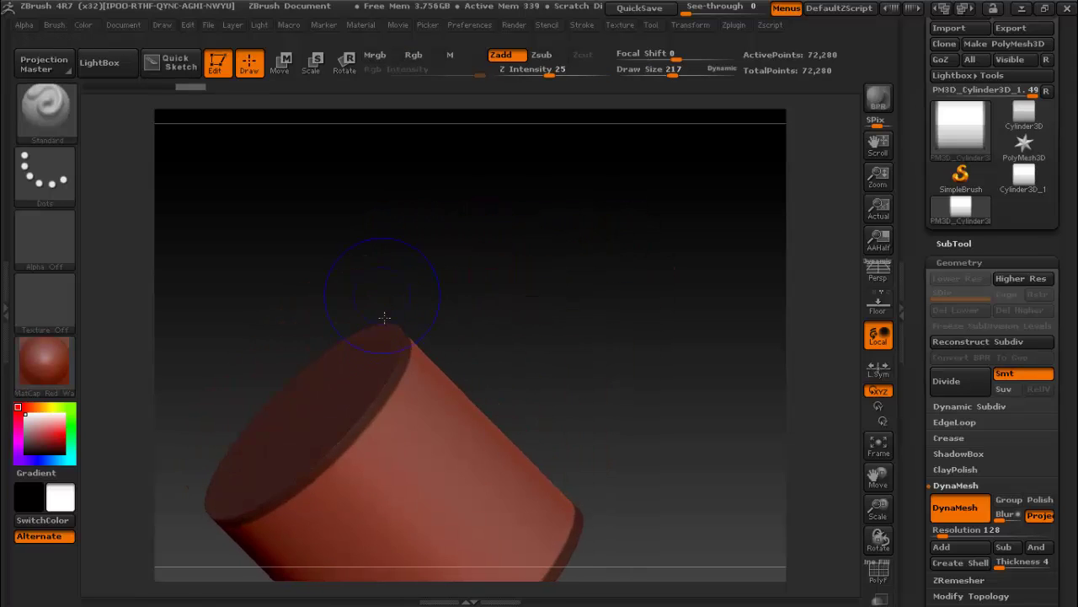
key("shift")
left_click_drag(567, 325, 493, 429, "shift")
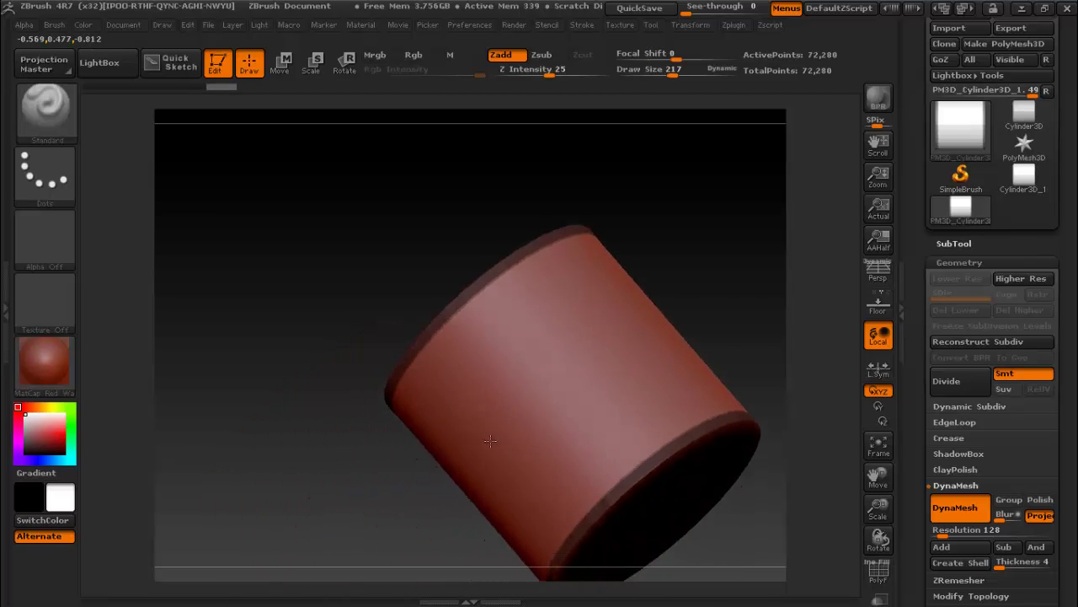
left_click_drag(622, 286, 550, 225, "alt")
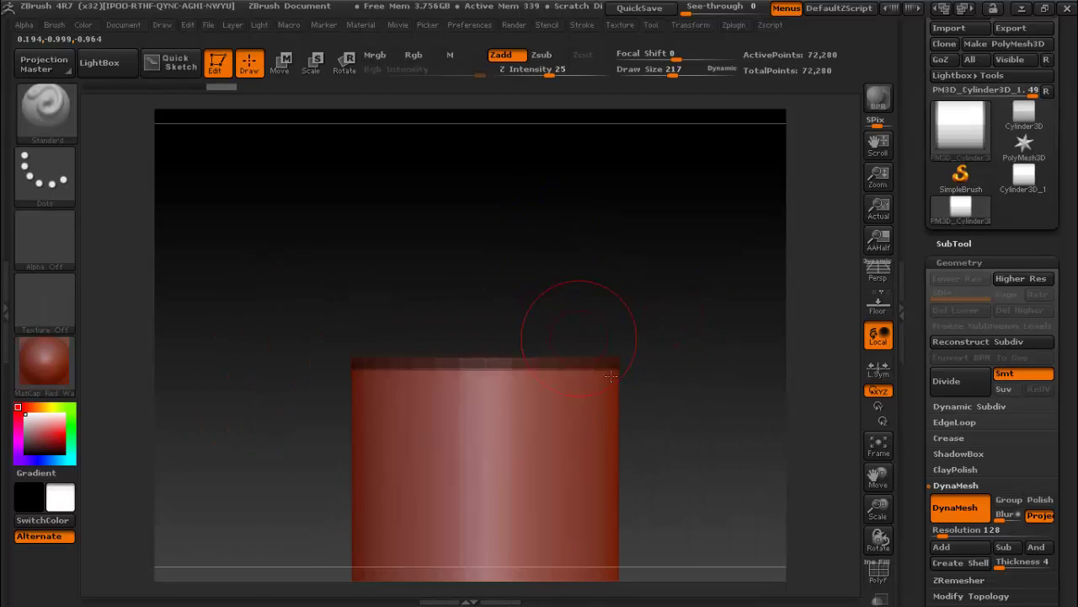
left_click_drag(672, 295, 671, 293, "shift")
left_click_drag(409, 469, 470, 445, "shift")
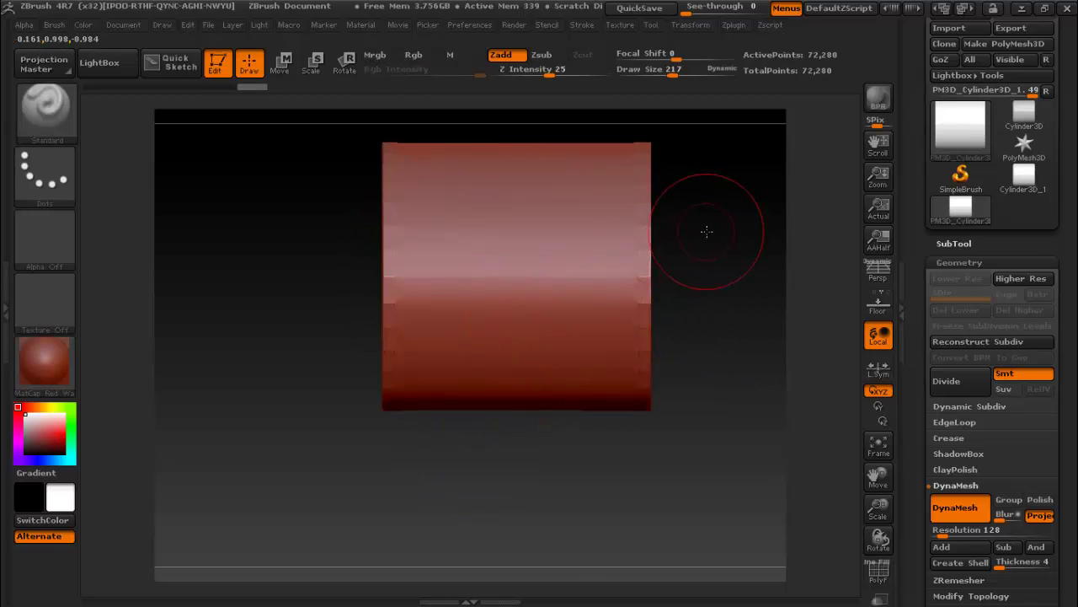
mouse_move(705, 231)
left_mouse_down()
mouse_move(653, 343)
mouse_move(712, 304)
left_mouse_up()
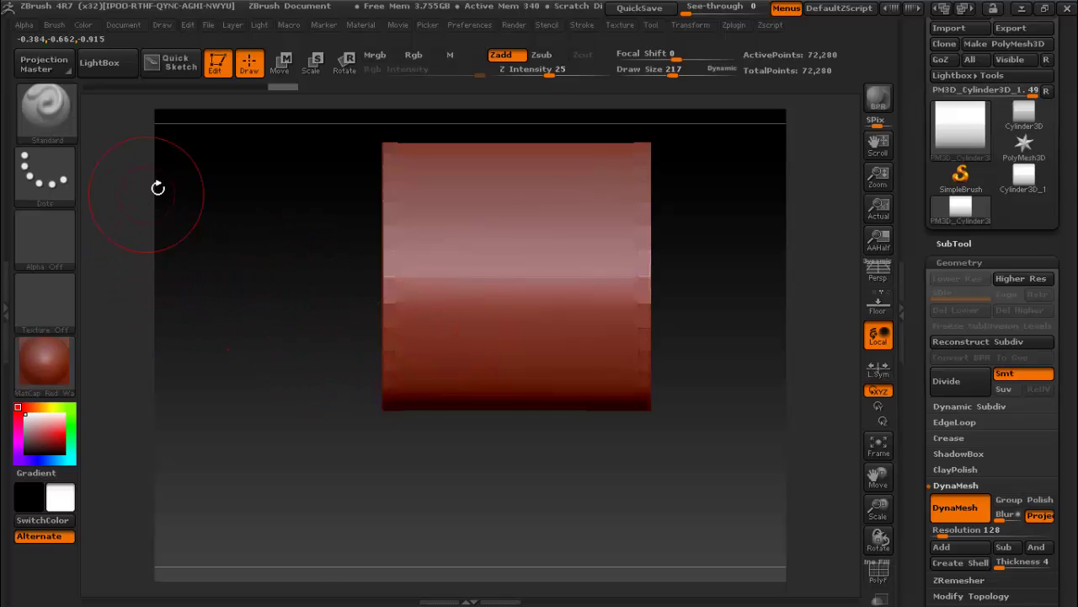
- Shrink Draw Size to 25 and undo a test groove stroke along the side
left_click_drag(673, 75, 638, 76)
left_click_drag(479, 289, 518, 196)
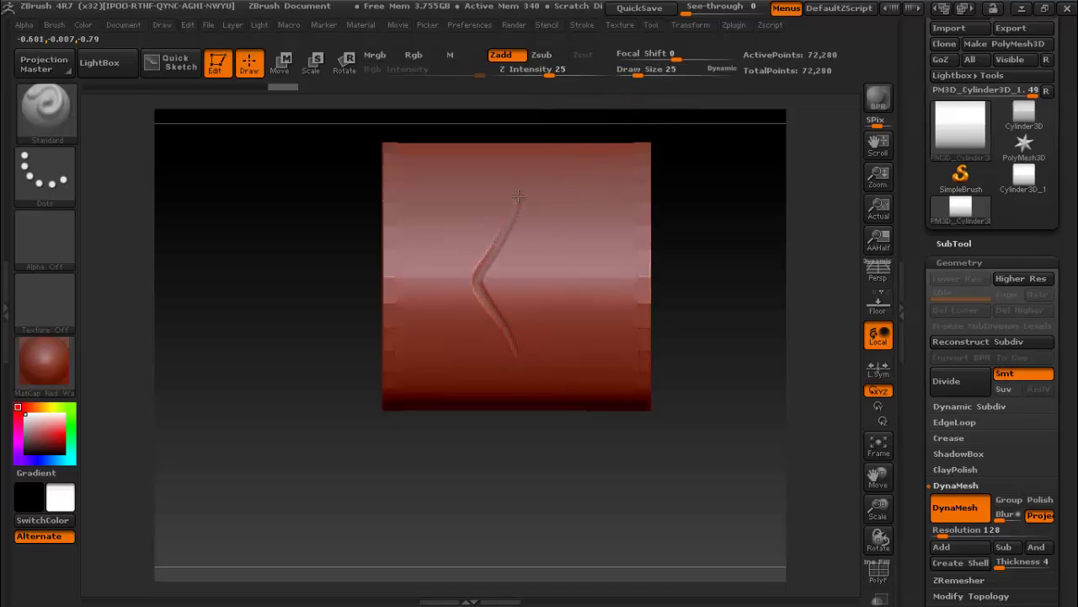
key("ctrl+z")
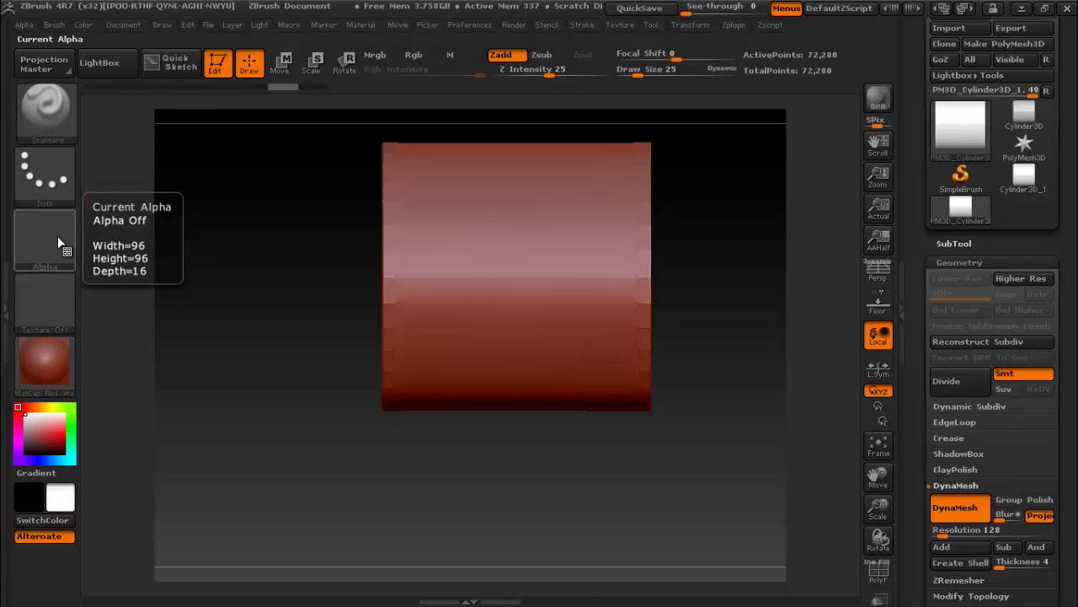
- Start an alpha import and browse the Ромб files in the _Катана ВИДЕО folder
left_click(69, 258)
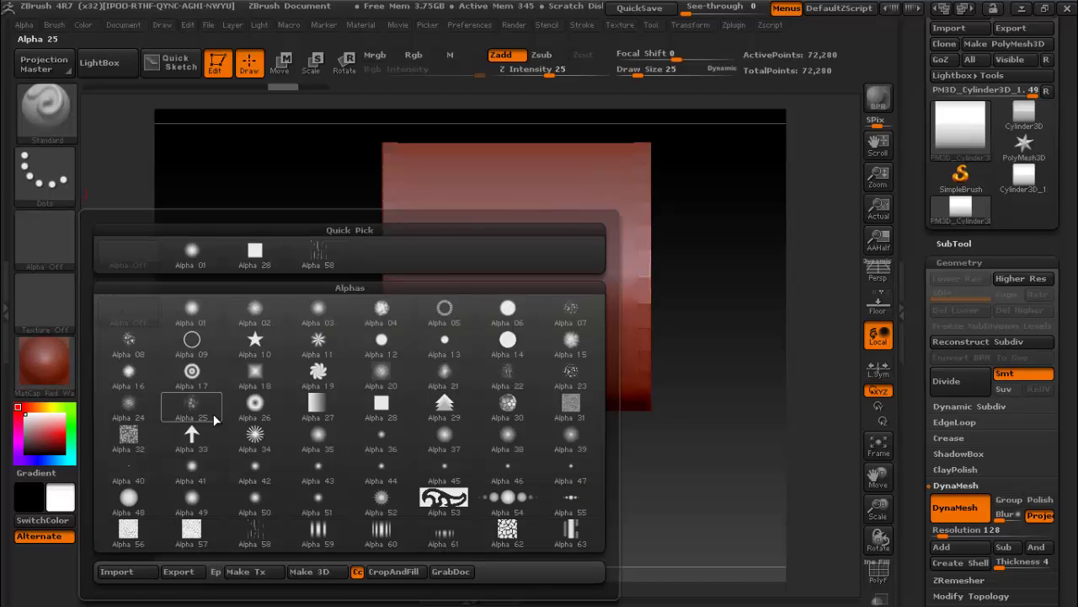
left_click(116, 571)
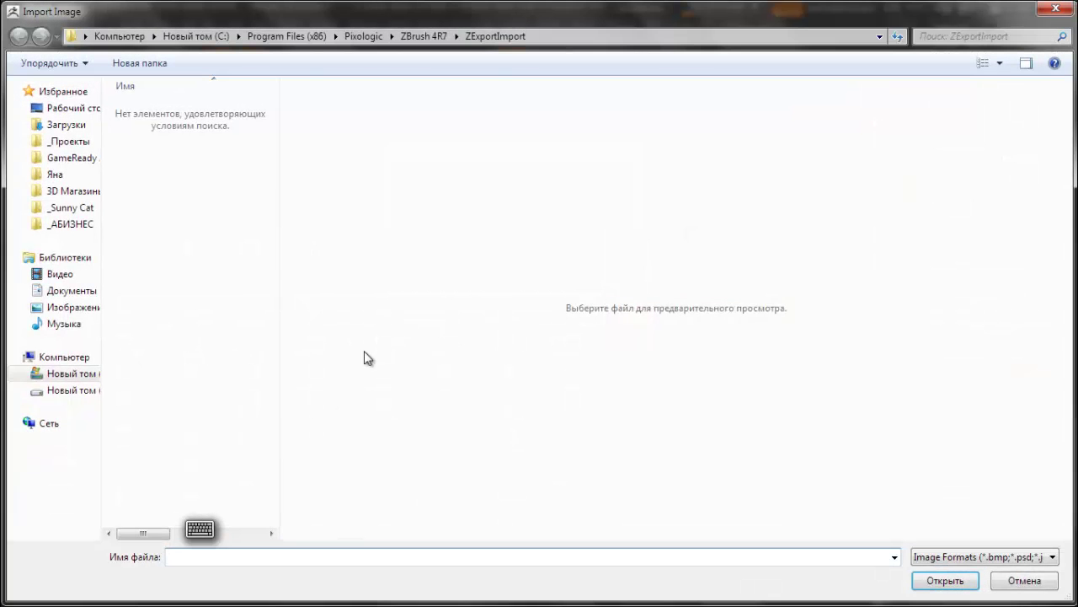
left_click(69, 157)
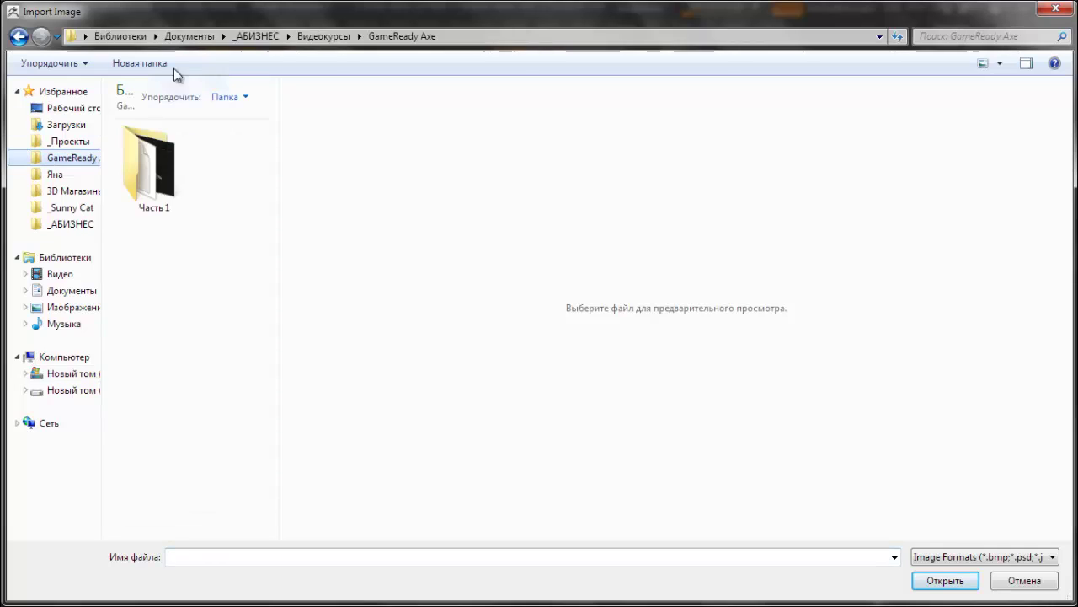
left_click(323, 36)
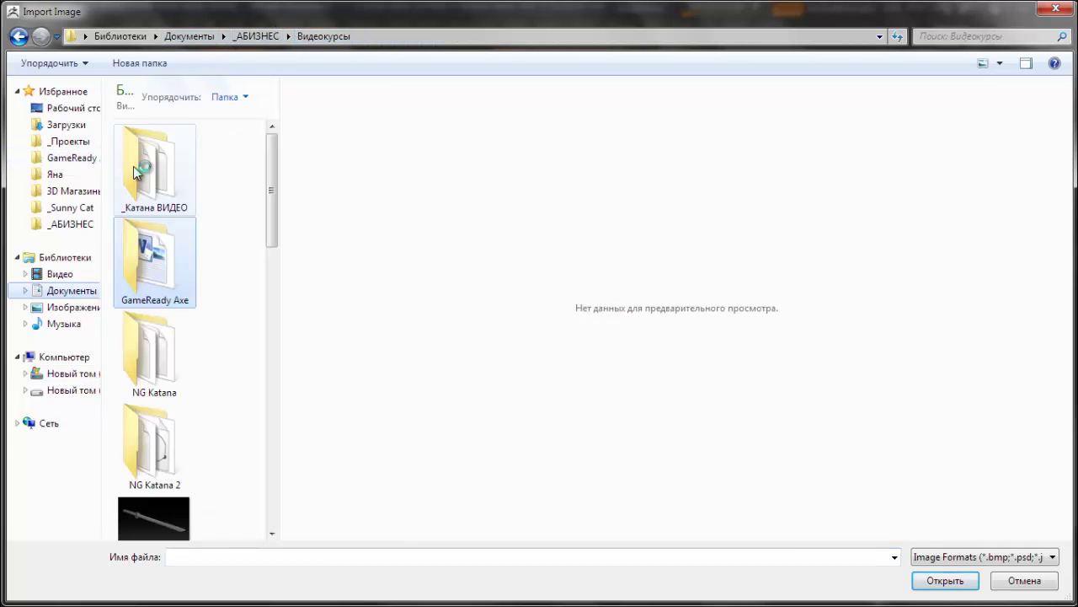
double_click(134, 166)
left_click(171, 266)
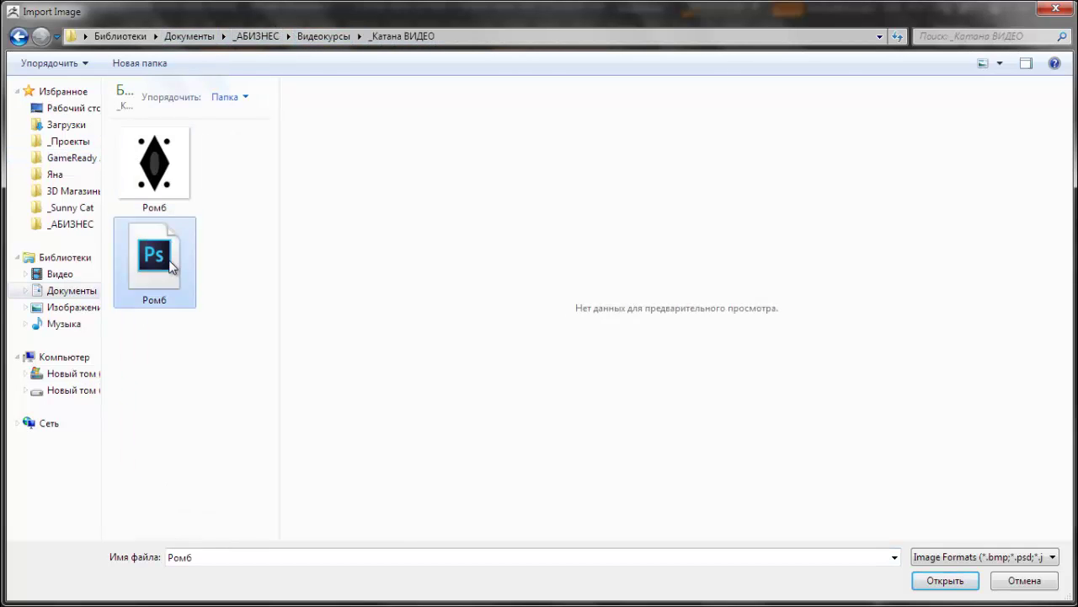
left_click(148, 154)
mouse_move(155, 162)
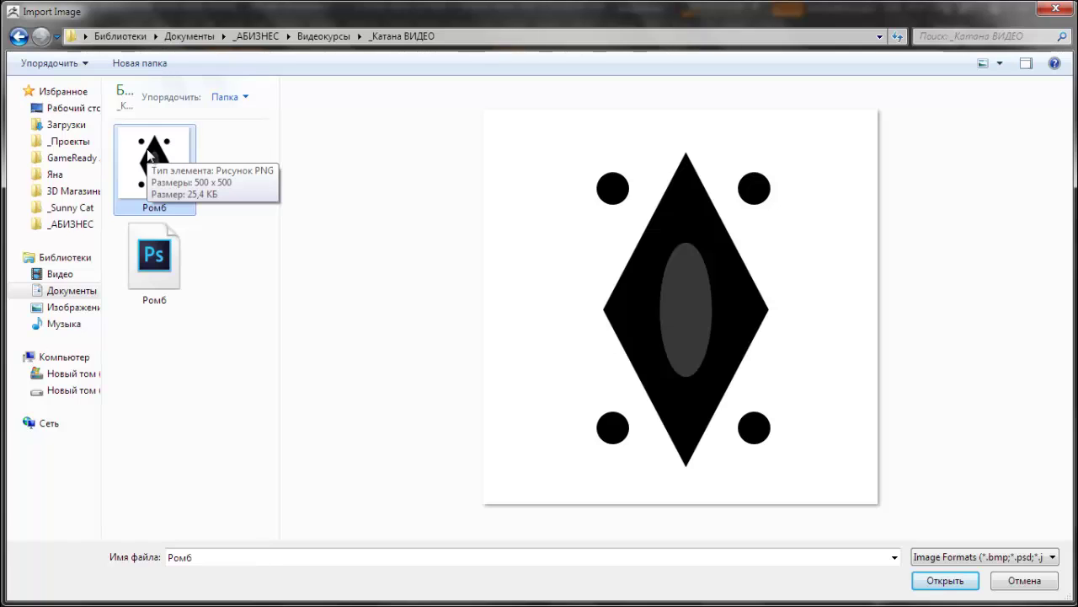
left_click(169, 285)
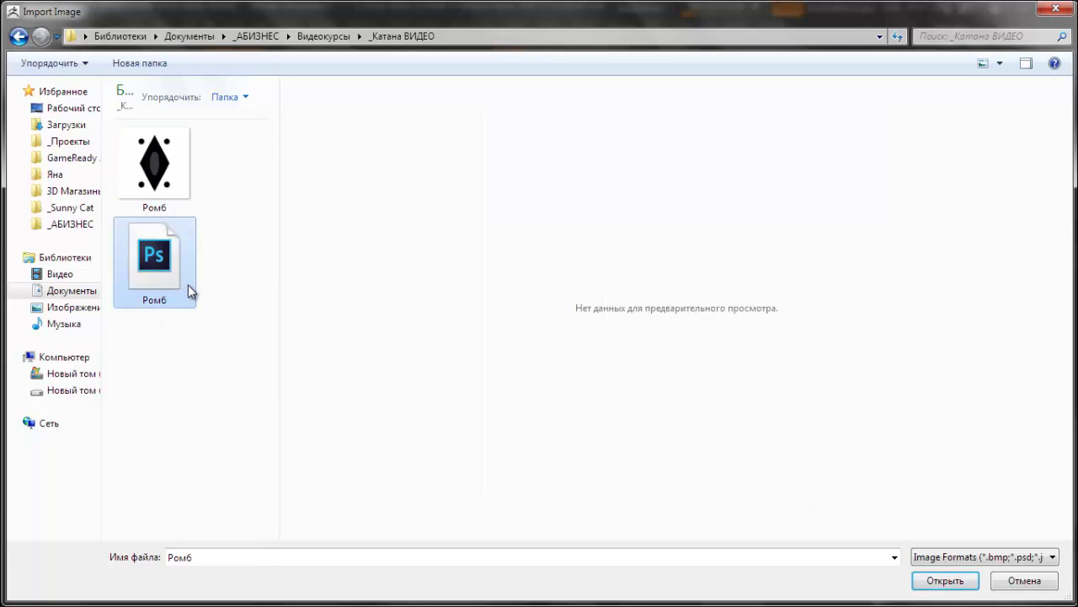
- Preview other Видеокурсы images, then load the Ромб Photoshop file as the alpha
left_click(323, 35)
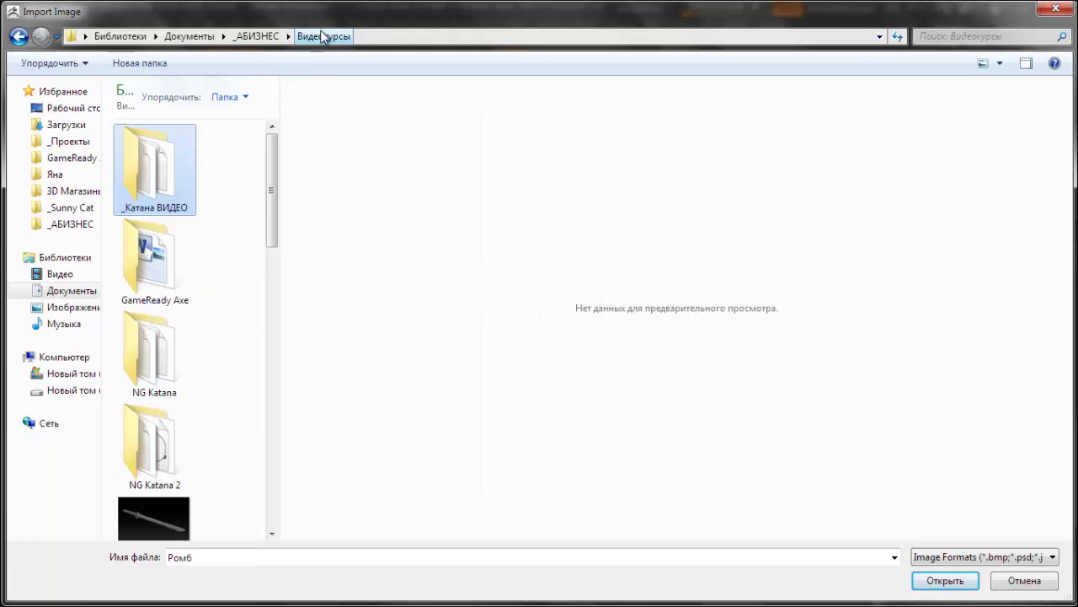
left_click_drag(271, 168, 277, 300)
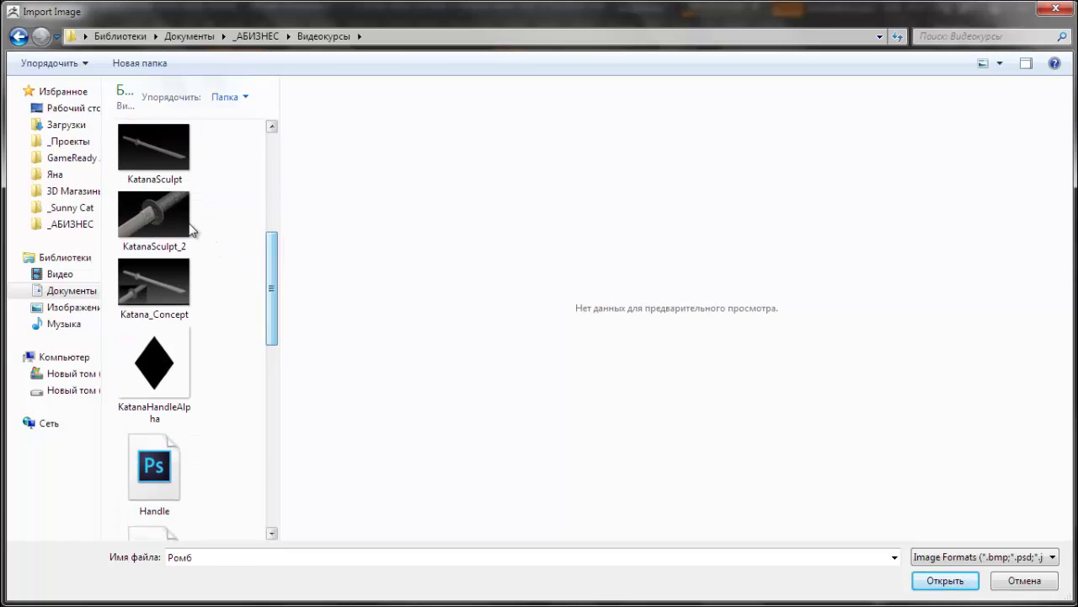
left_click(181, 217)
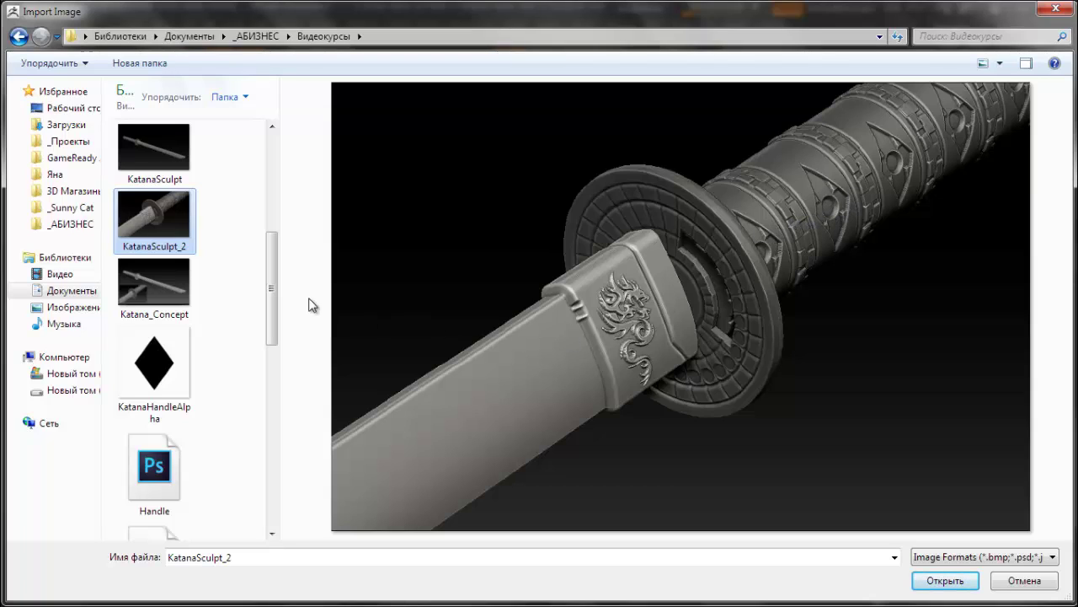
left_click(211, 358)
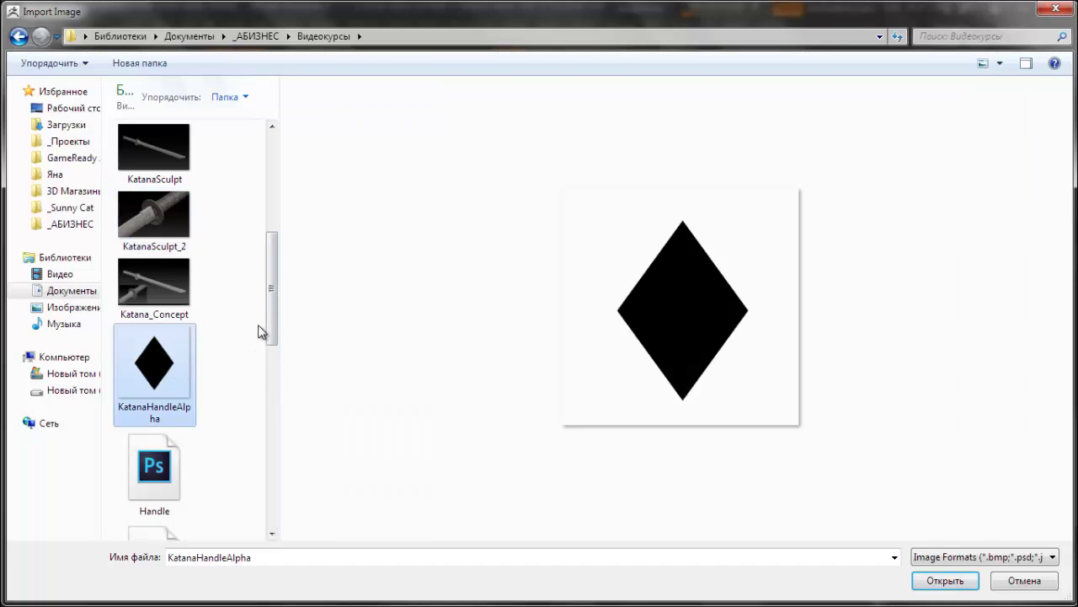
left_click_drag(272, 311, 261, 203)
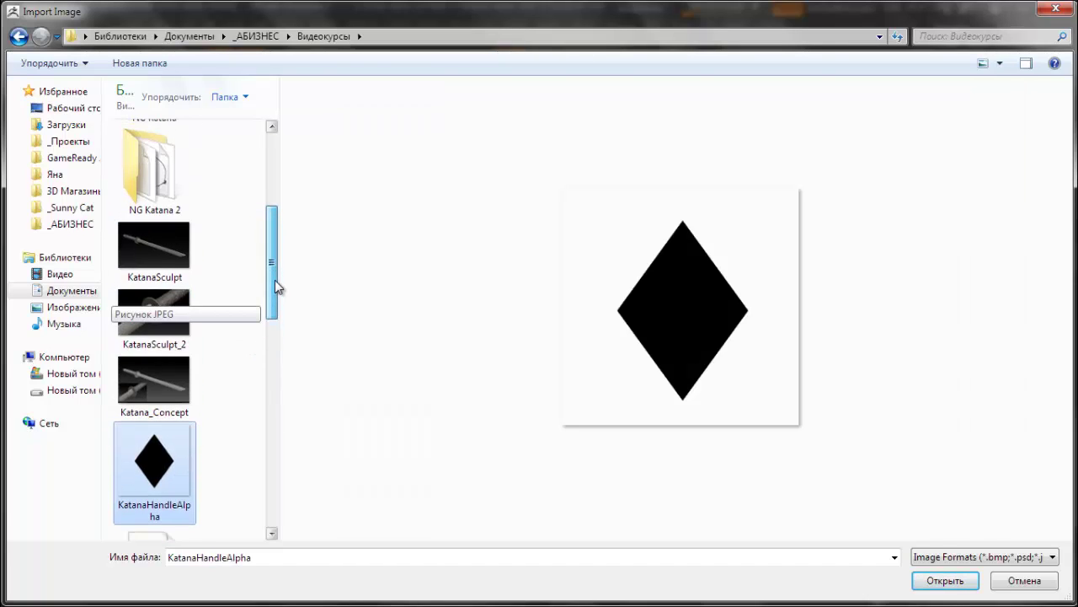
left_click(174, 208)
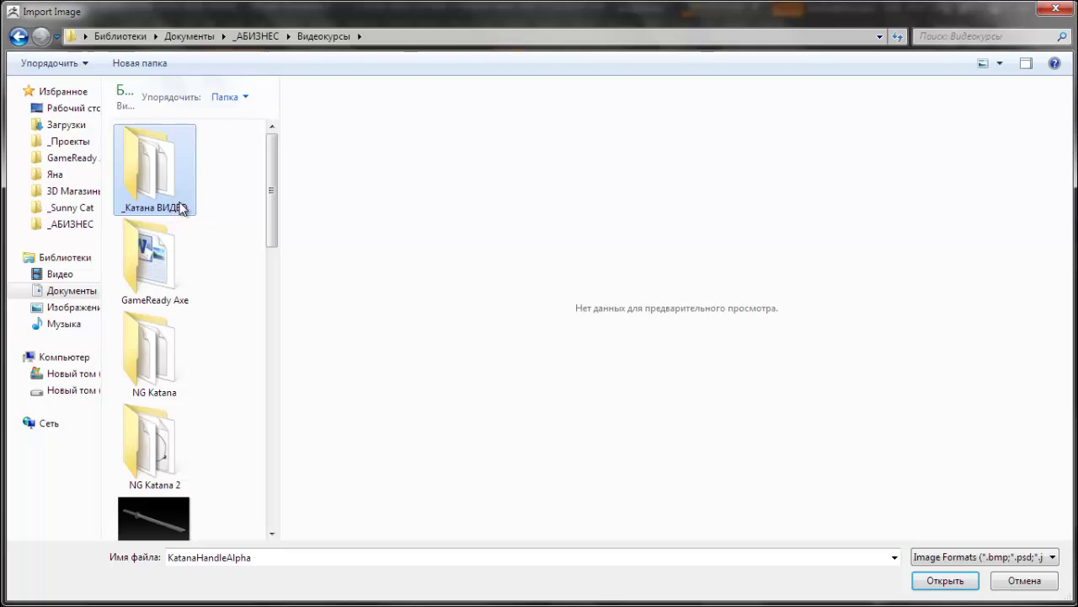
double_click(181, 208)
left_click(191, 253)
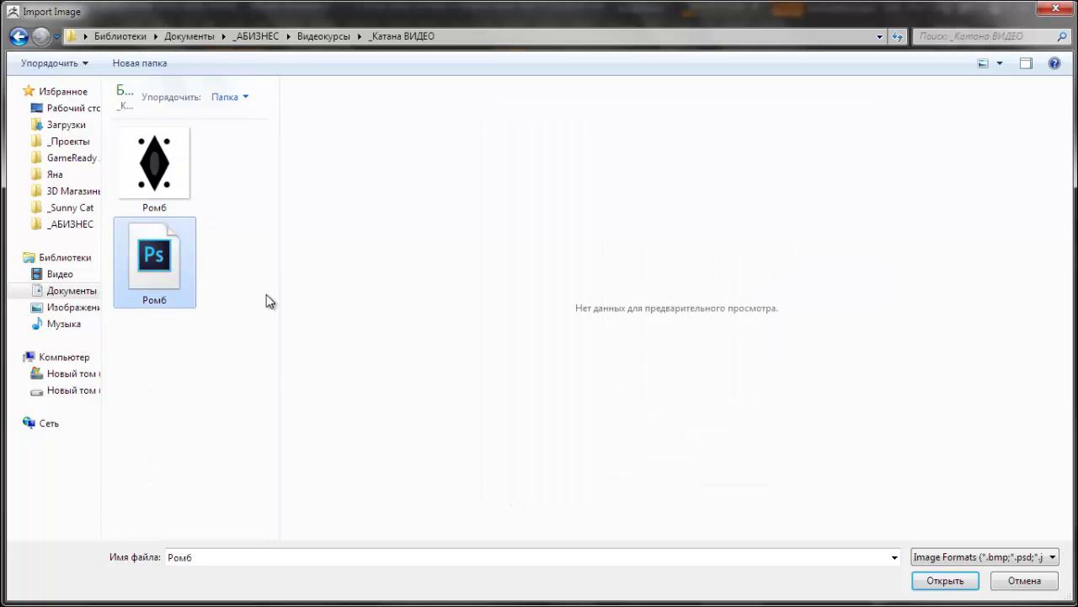
left_click(931, 579)
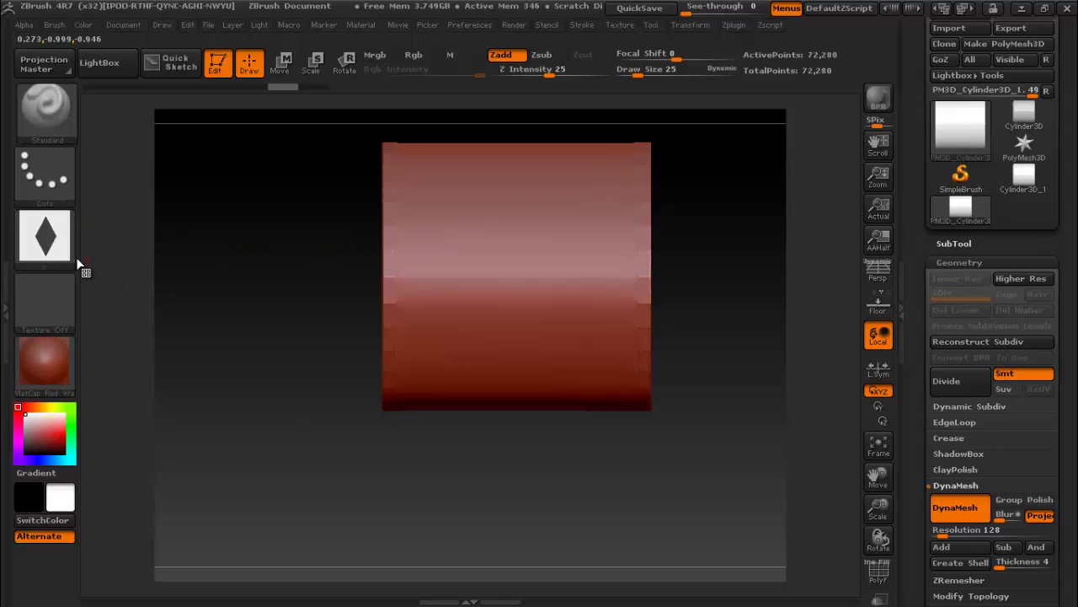
- Raise the brush Draw Size to 310 and undo a test mask stroke
left_click(24, 25)
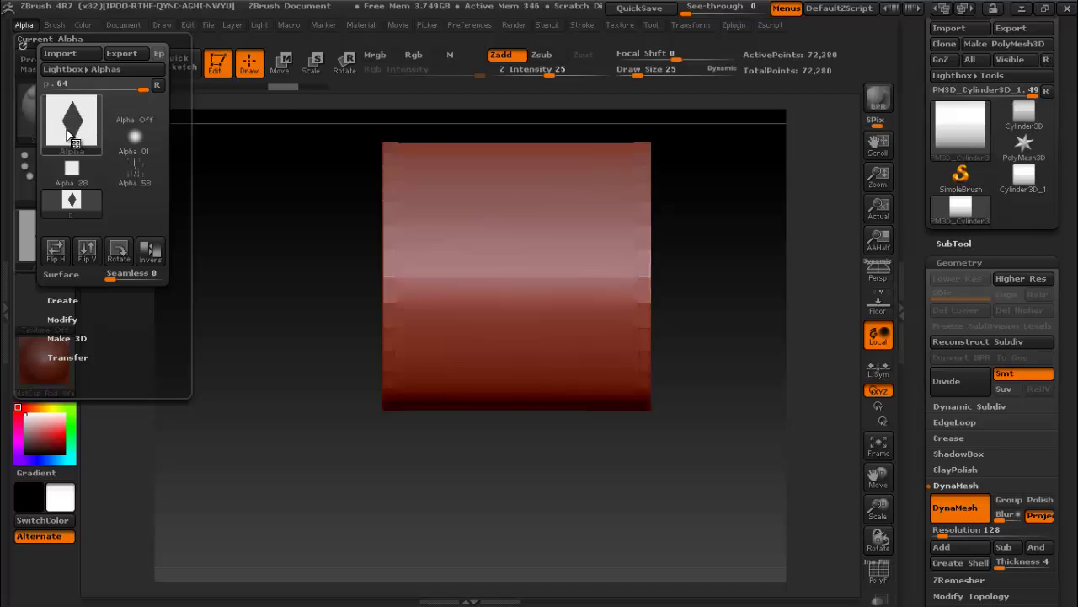
mouse_move(71, 122)
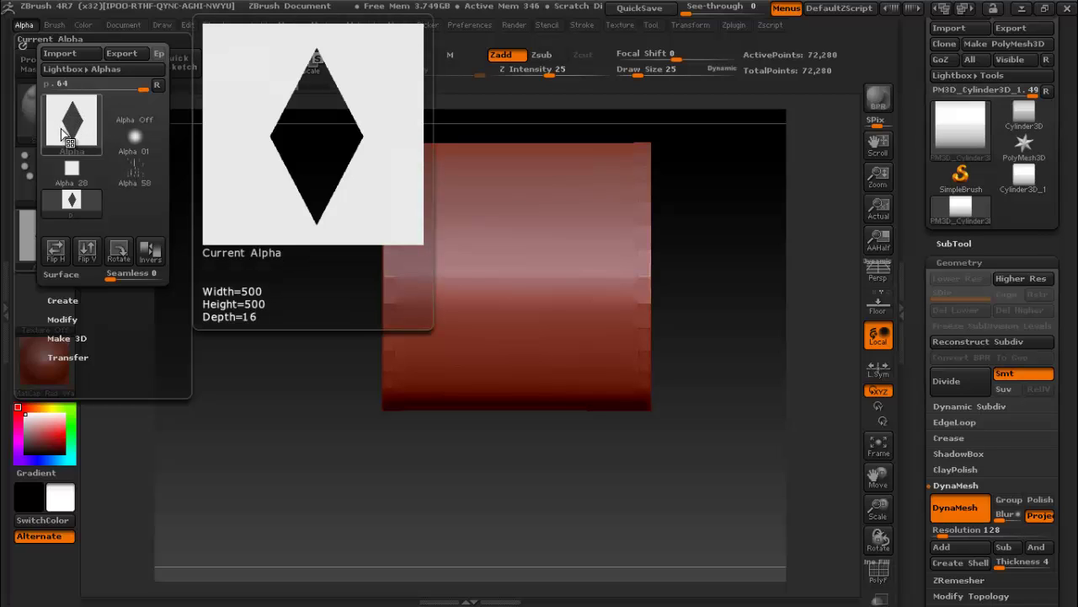
left_click_drag(638, 75, 683, 75)
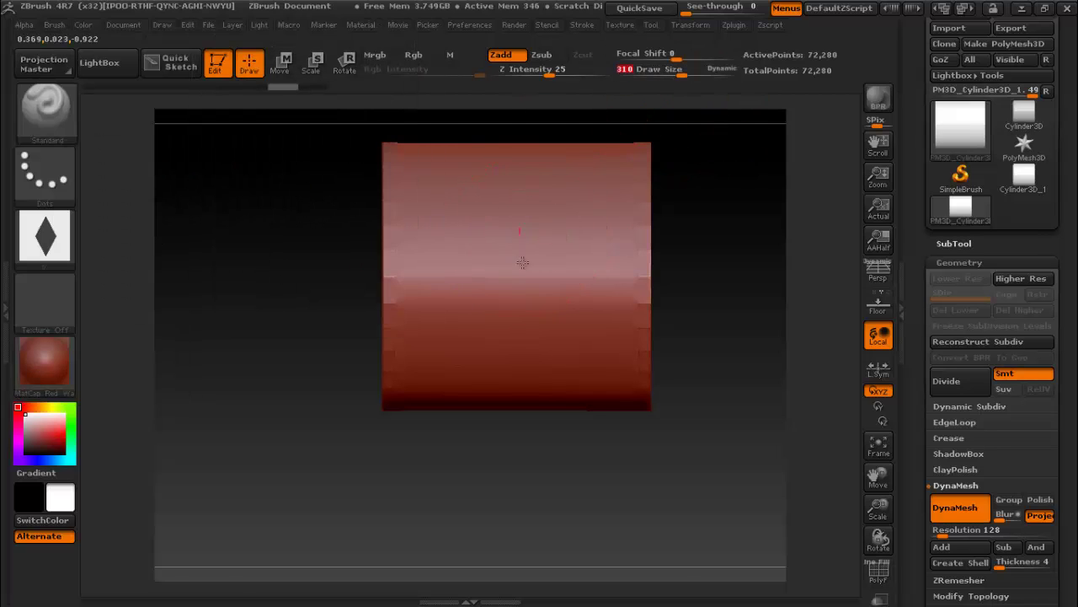
left_click_drag(522, 263, 590, 227)
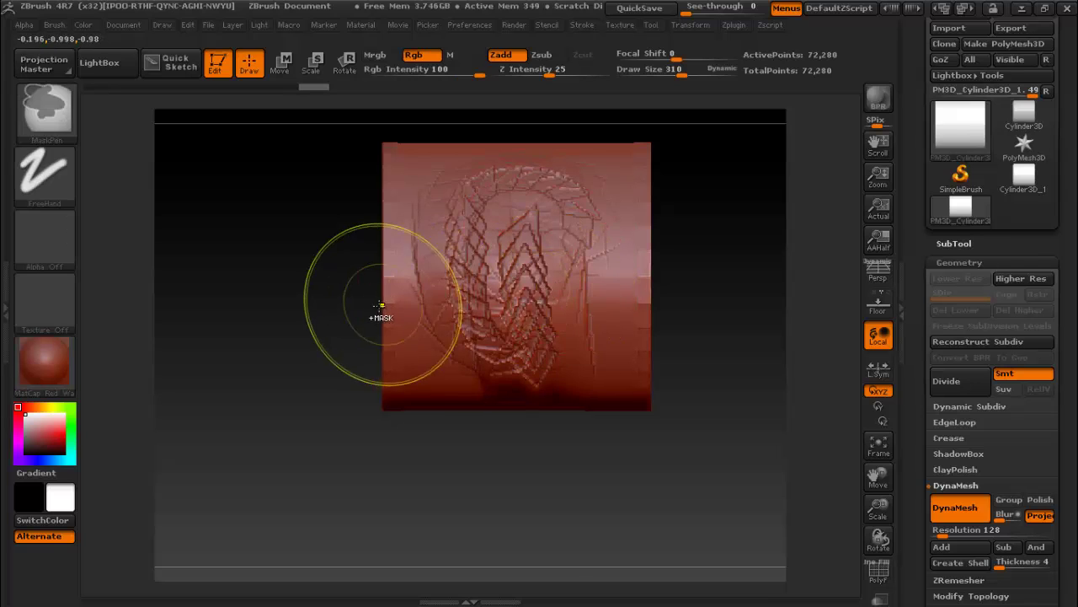
key("ctrl+z")
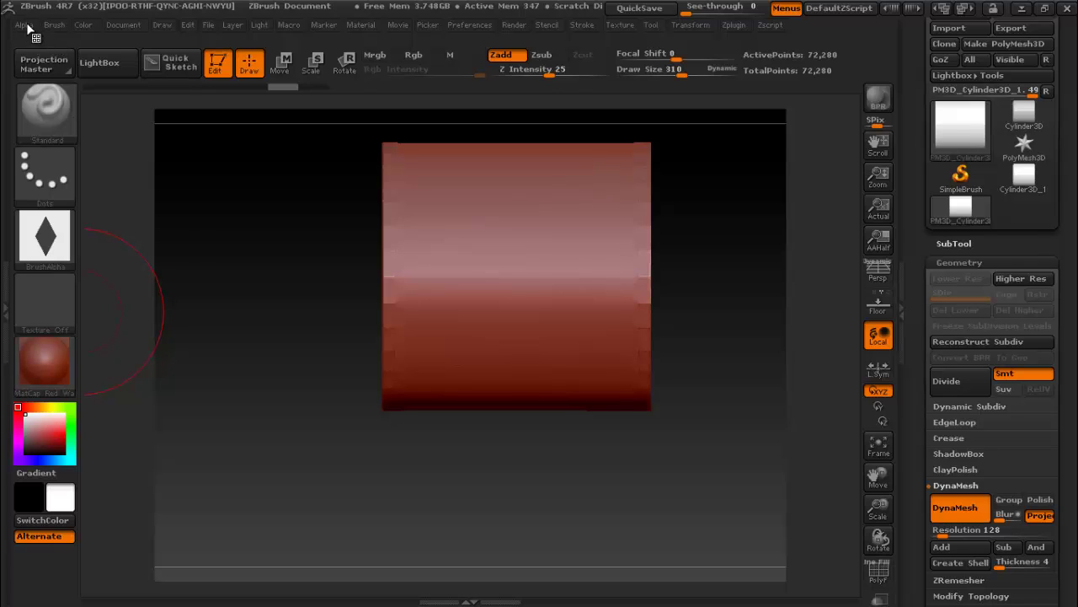
- Invert the Ромб alpha, test diamond trails on the cylinder, then undo and smooth them away
left_click(25, 26)
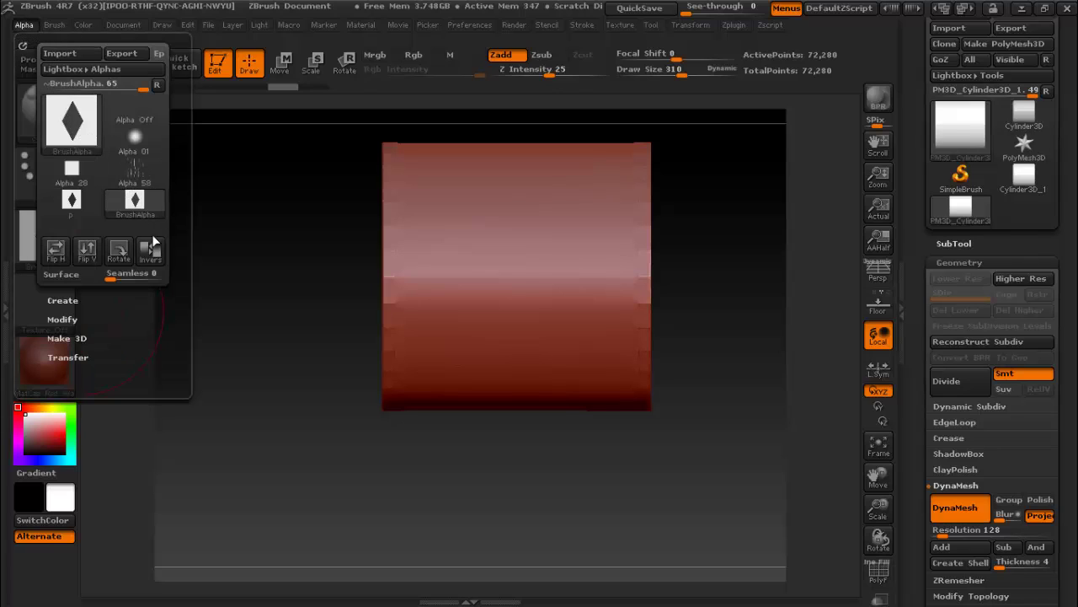
left_click(157, 252)
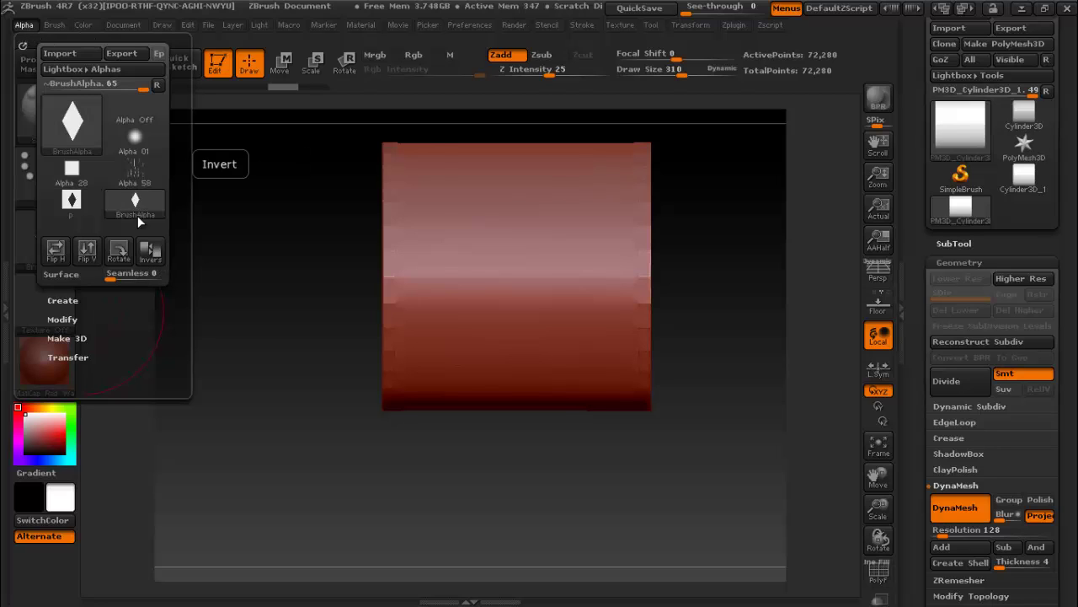
mouse_move(505, 202)
left_mouse_down()
mouse_move(552, 350)
mouse_move(455, 244)
left_mouse_up()
key("ctrl+z")
mouse_move(412, 173)
left_mouse_down()
mouse_move(423, 283)
mouse_move(413, 394)
left_mouse_up()
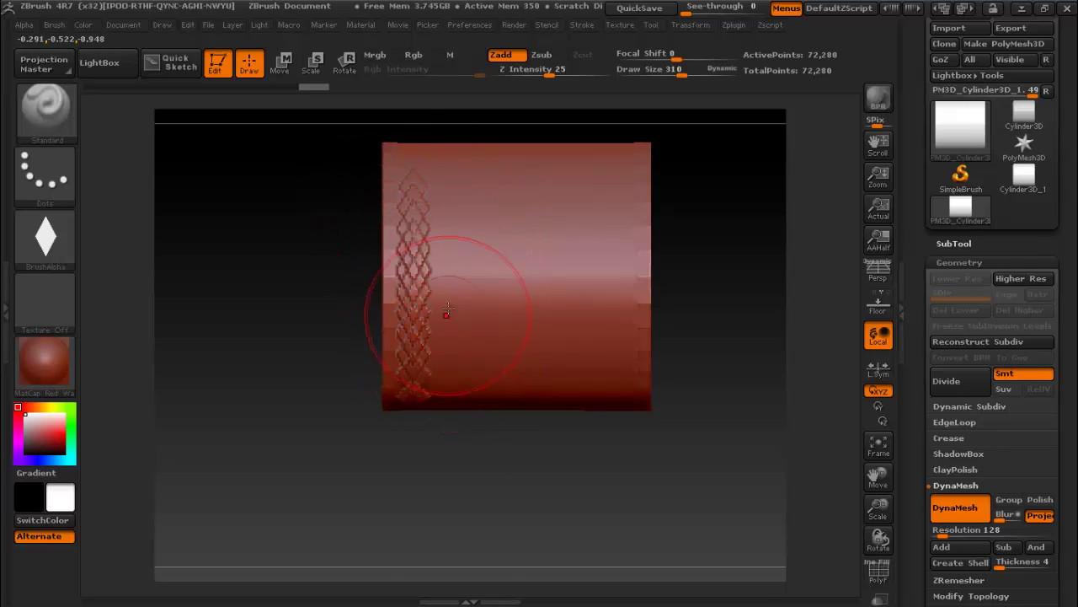
left_click_drag(447, 312, 411, 289, "shift")
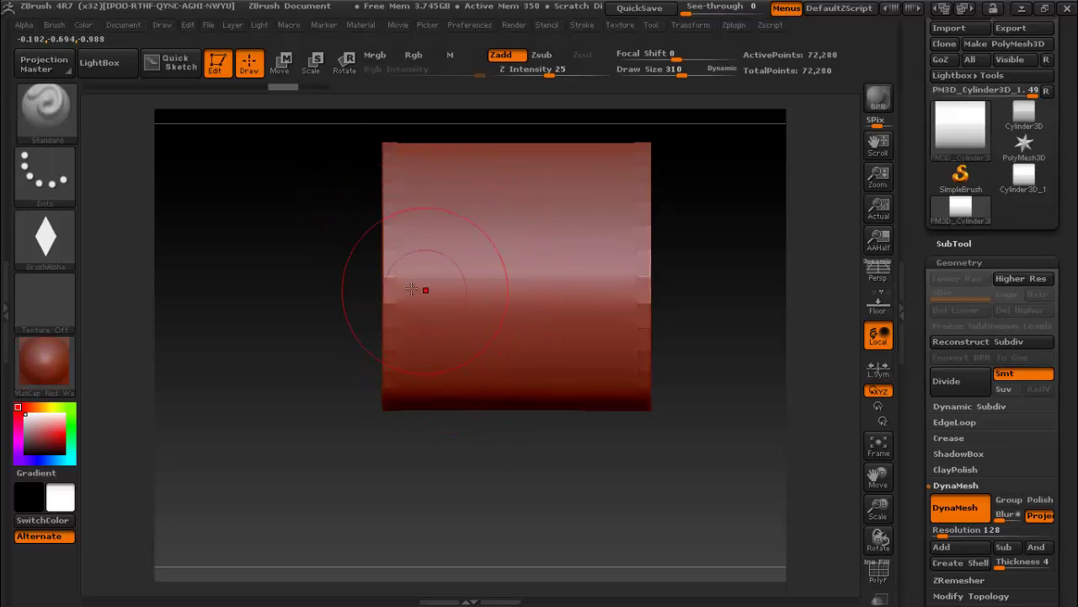
left_click(59, 188)
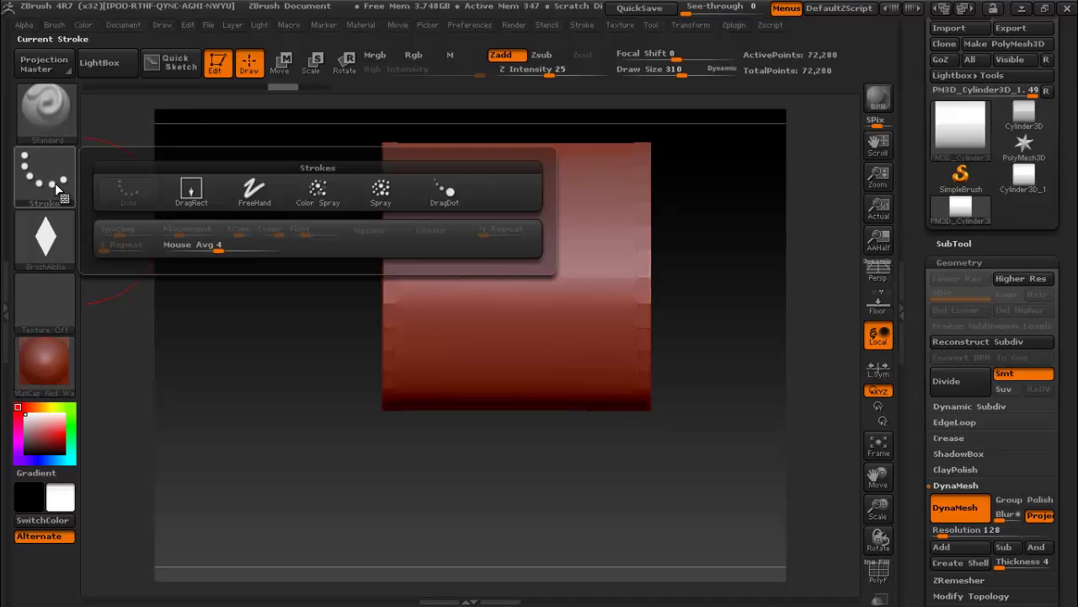
- Switch to DragRect stroke and test raised and sunken diamond stamps, undoing each
left_click(200, 202)
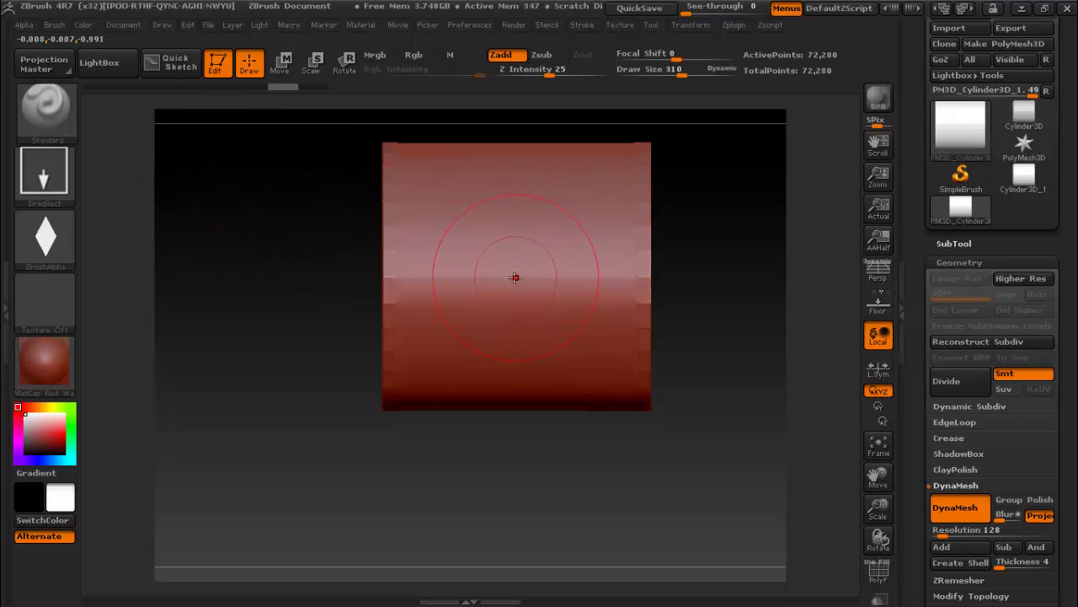
left_click_drag(515, 299, 502, 476)
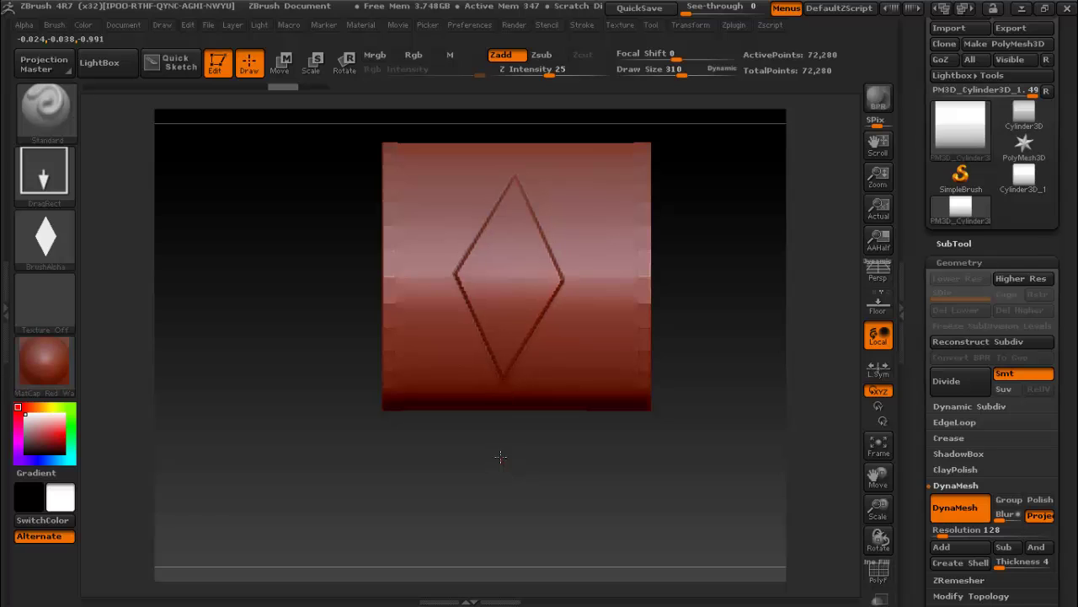
mouse_move(502, 463)
left_mouse_down()
mouse_move(542, 475)
mouse_move(513, 460)
left_mouse_up()
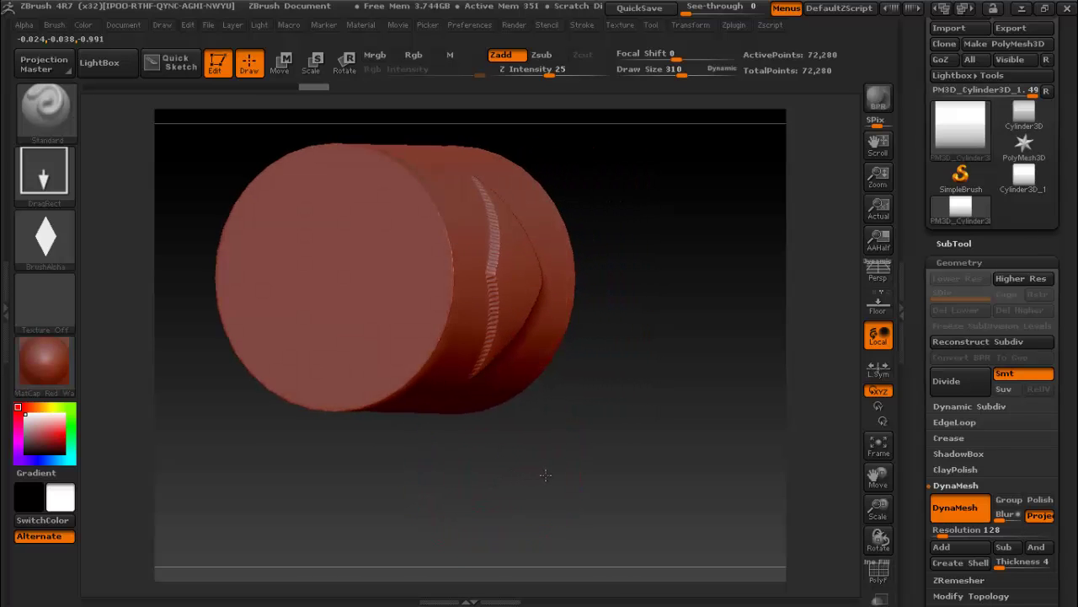
key("ctrl+z")
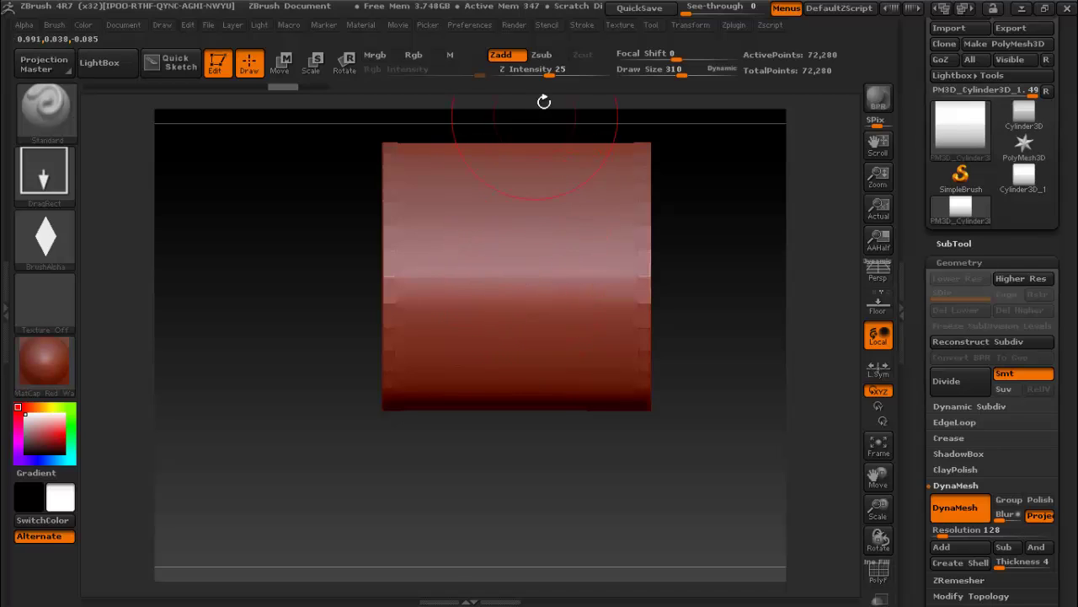
left_click(541, 56)
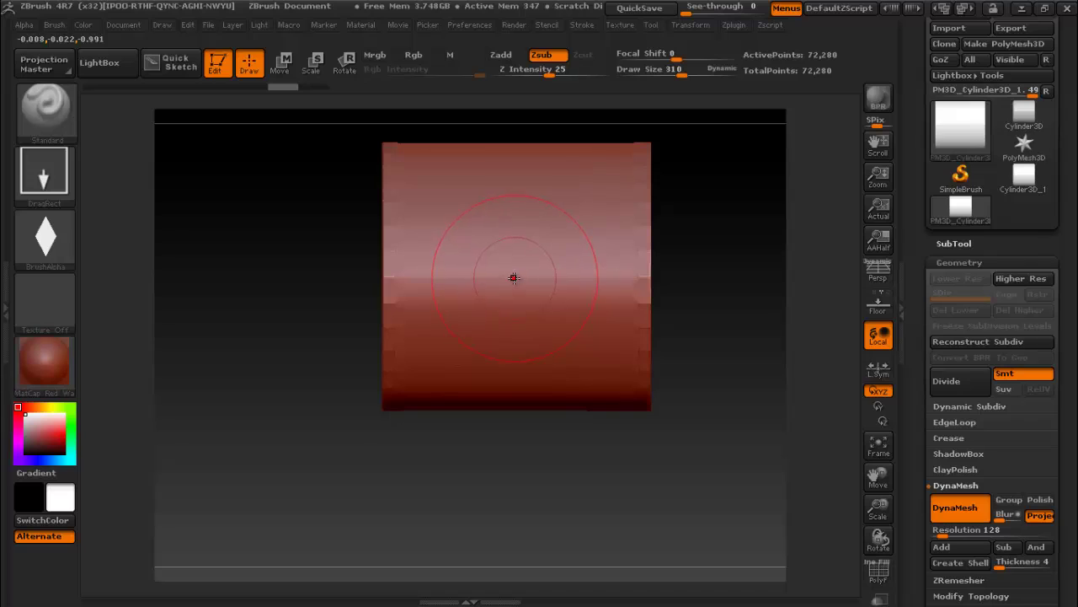
mouse_move(521, 300)
left_mouse_down()
mouse_move(514, 447)
mouse_move(538, 450)
left_mouse_up()
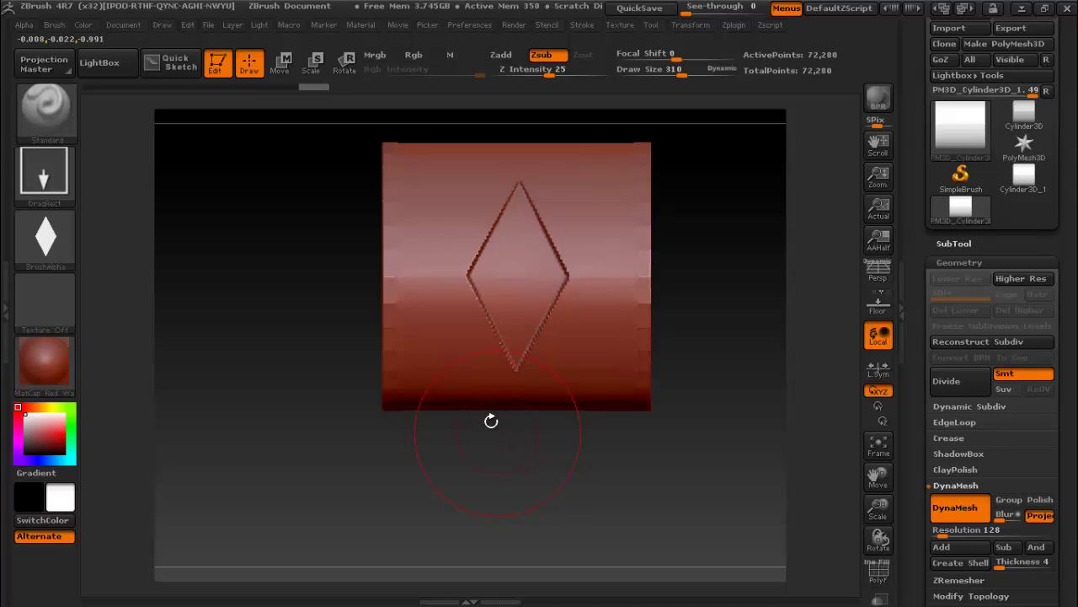
mouse_move(284, 309)
left_mouse_down()
mouse_move(361, 320)
mouse_move(292, 310)
left_mouse_up()
key("ctrl+z")
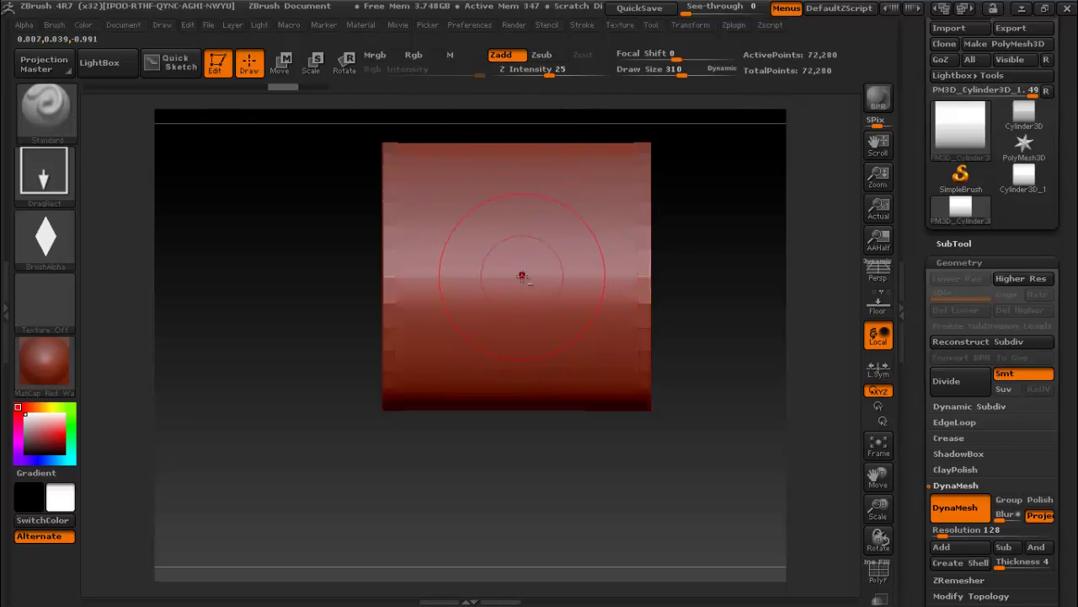
- Carve a large inward diamond groove and a small diamond outline into the cylinder
left_click_drag(529, 336, 532, 466)
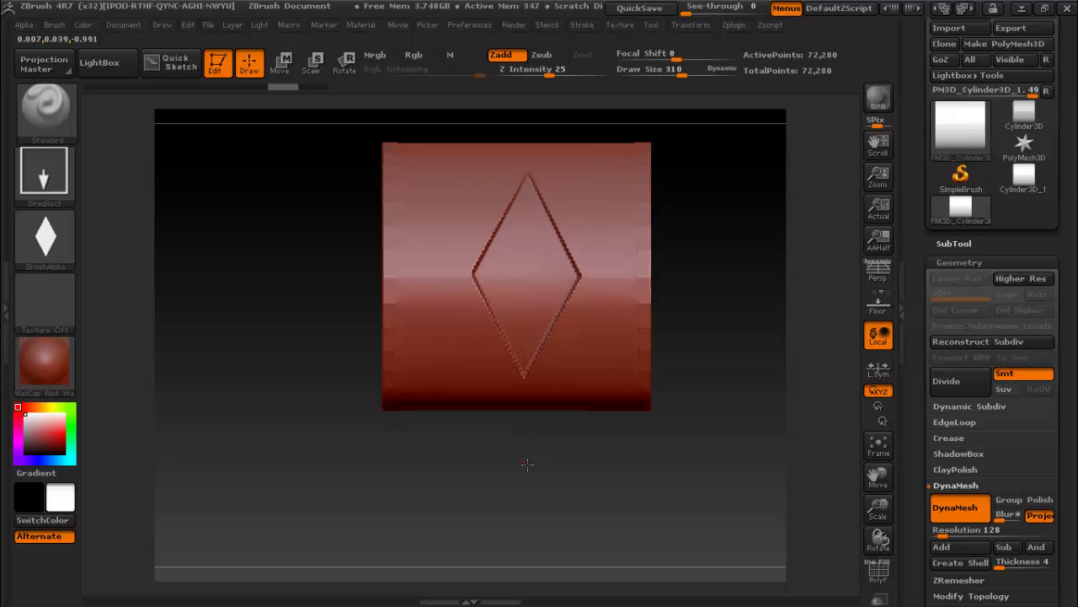
key("ctrl+z")
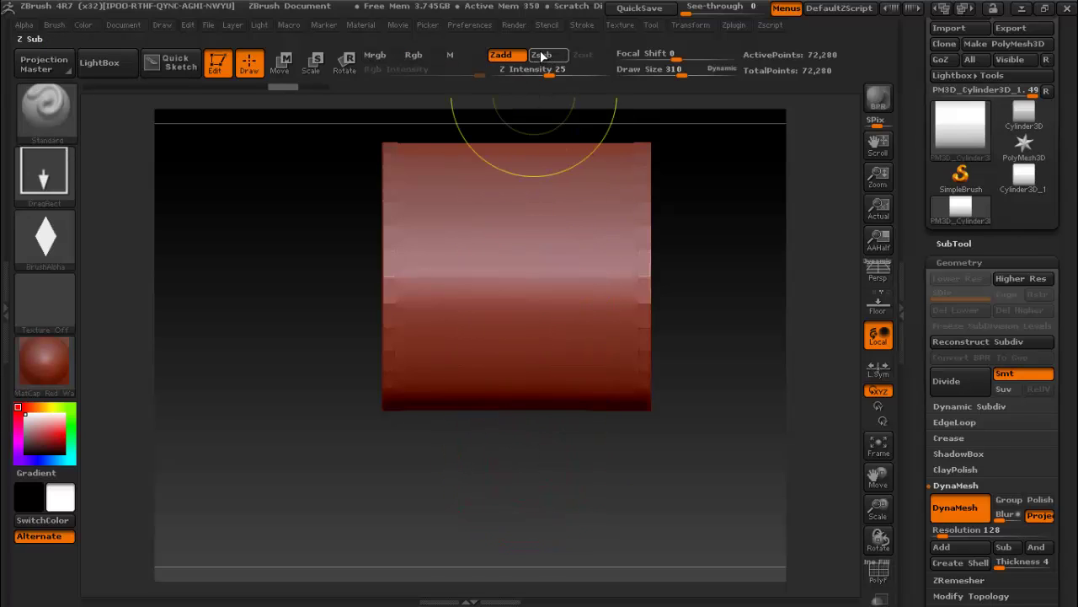
left_click(542, 55)
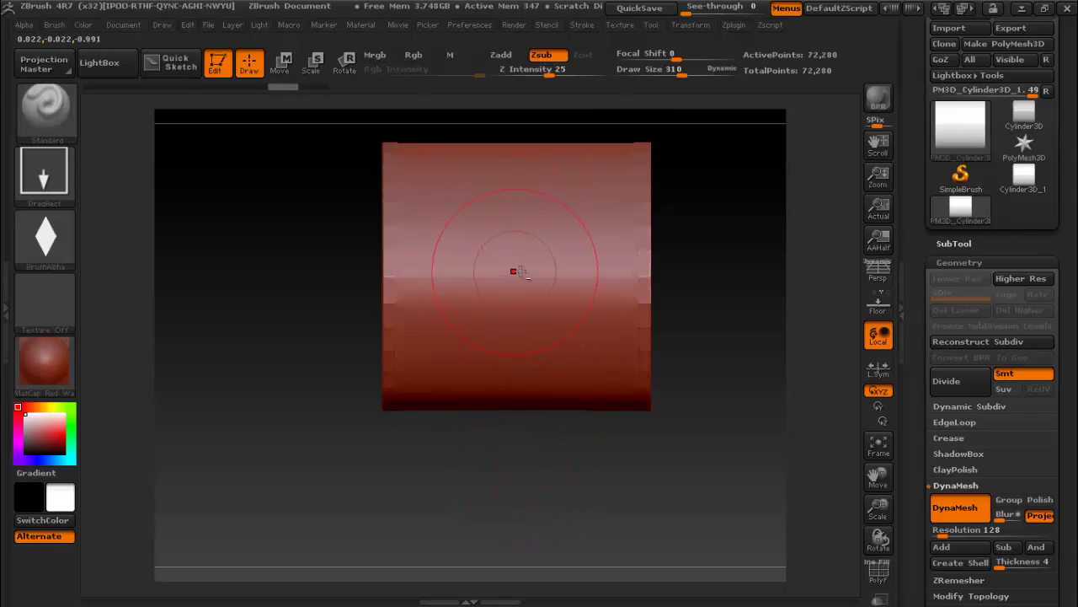
left_click_drag(515, 273, 512, 460)
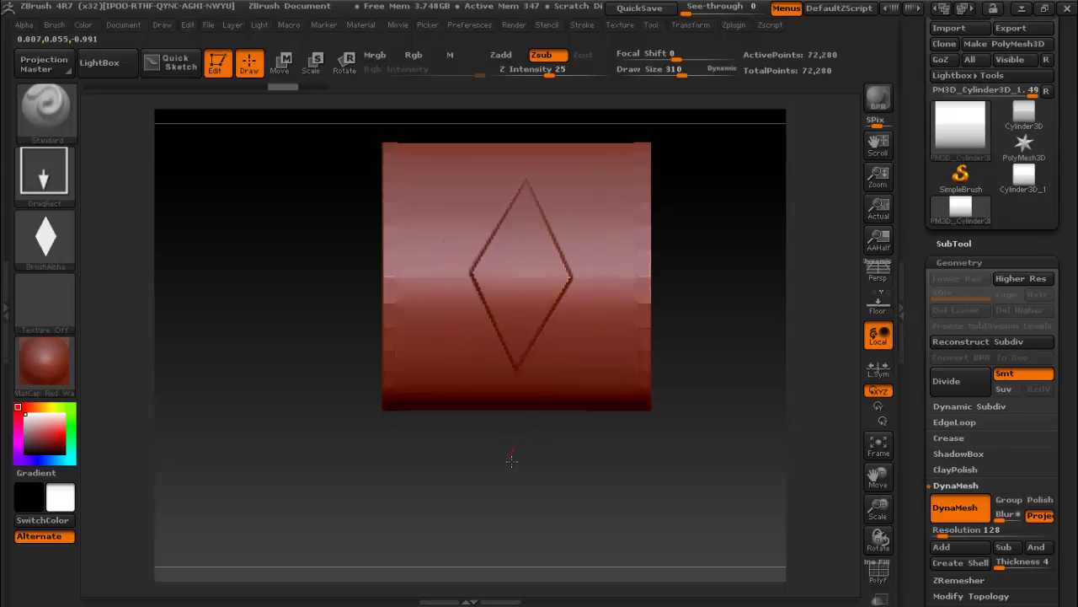
mouse_move(416, 413)
left_mouse_down()
mouse_move(372, 296)
mouse_move(466, 240)
left_mouse_up()
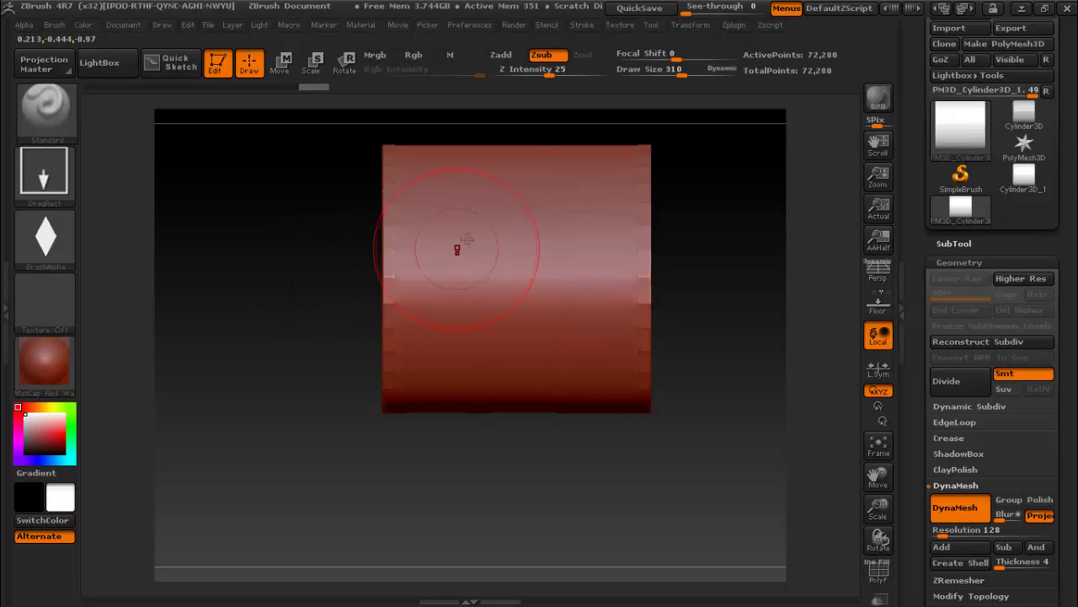
left_click_drag(500, 132, 528, 168, "shift")
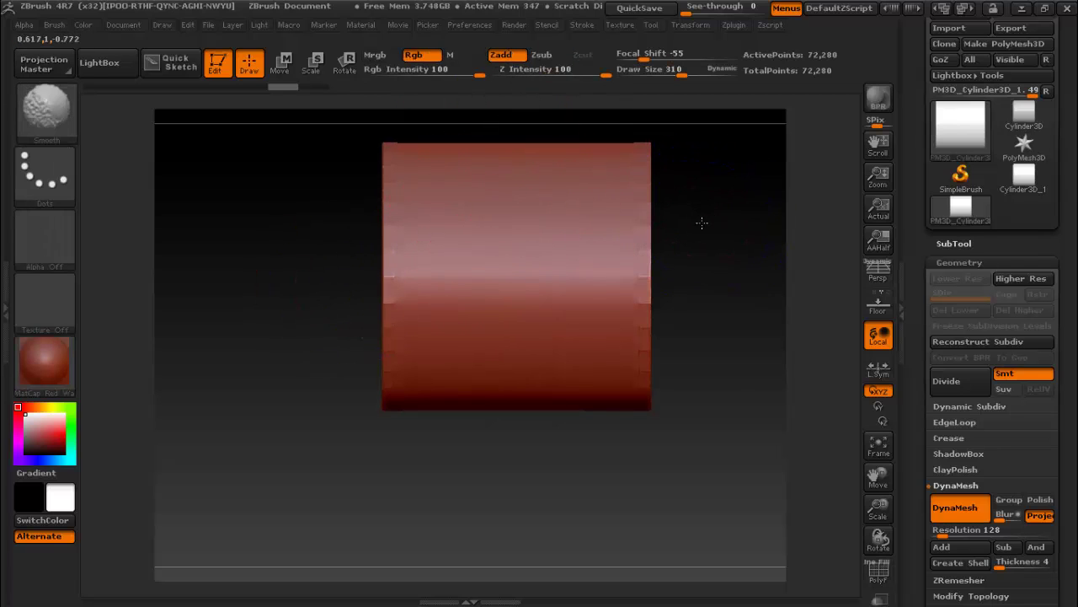
left_click_drag(486, 269, 542, 340)
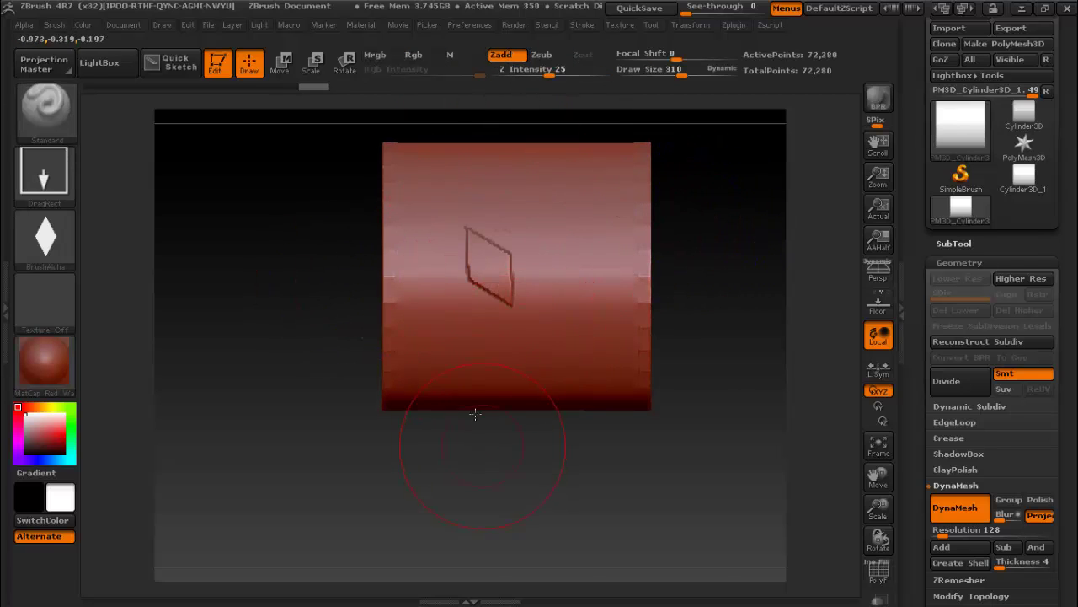
- Inspect the carved diamond, turn PolyFrame off and return to the front view
key("shift+f")
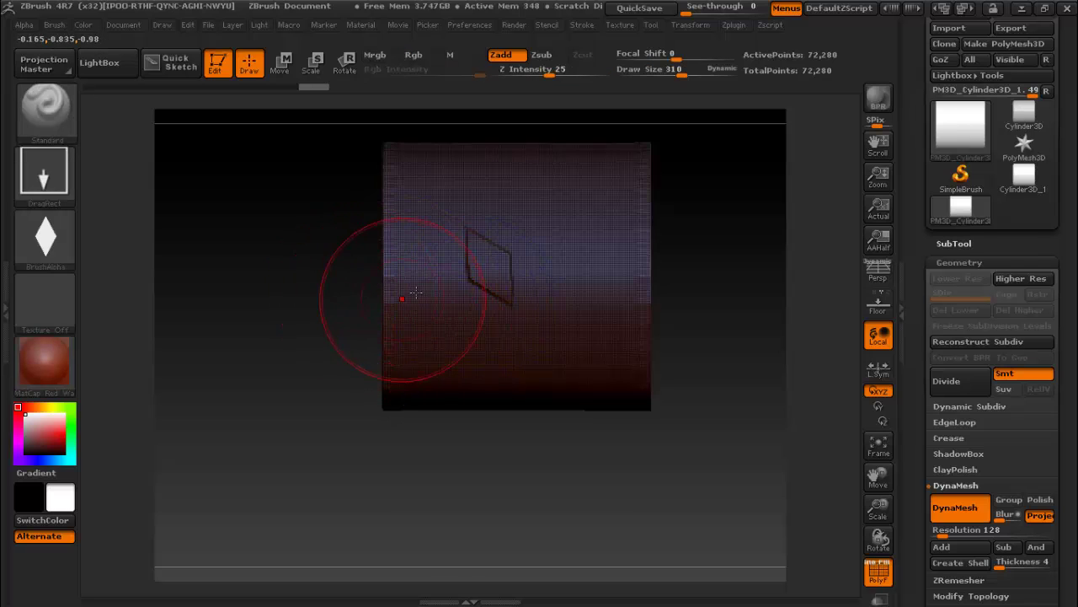
left_click_drag(354, 305, 445, 241)
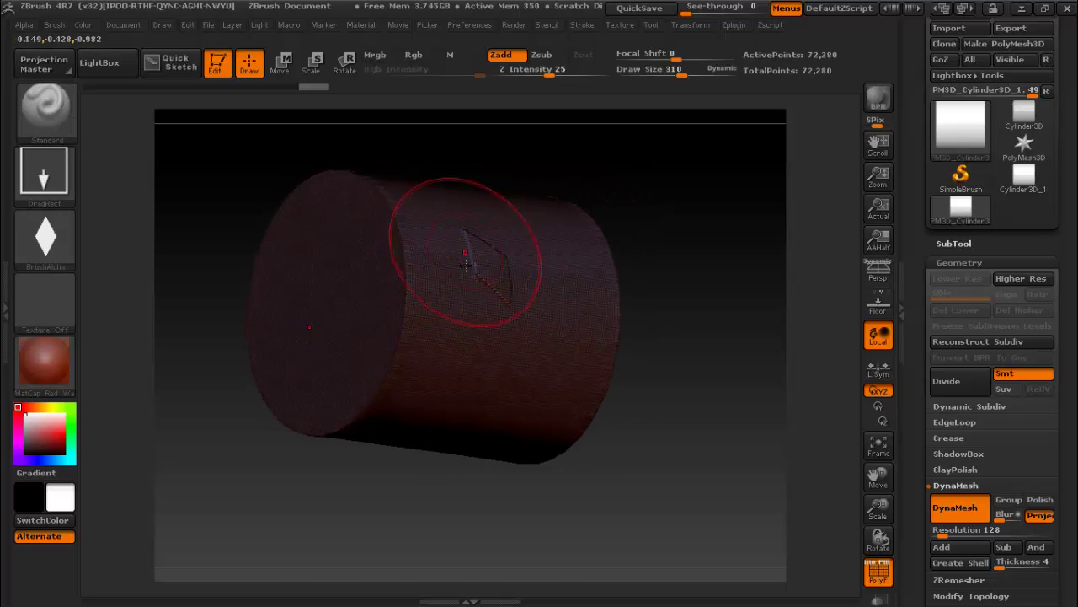
key("shift")
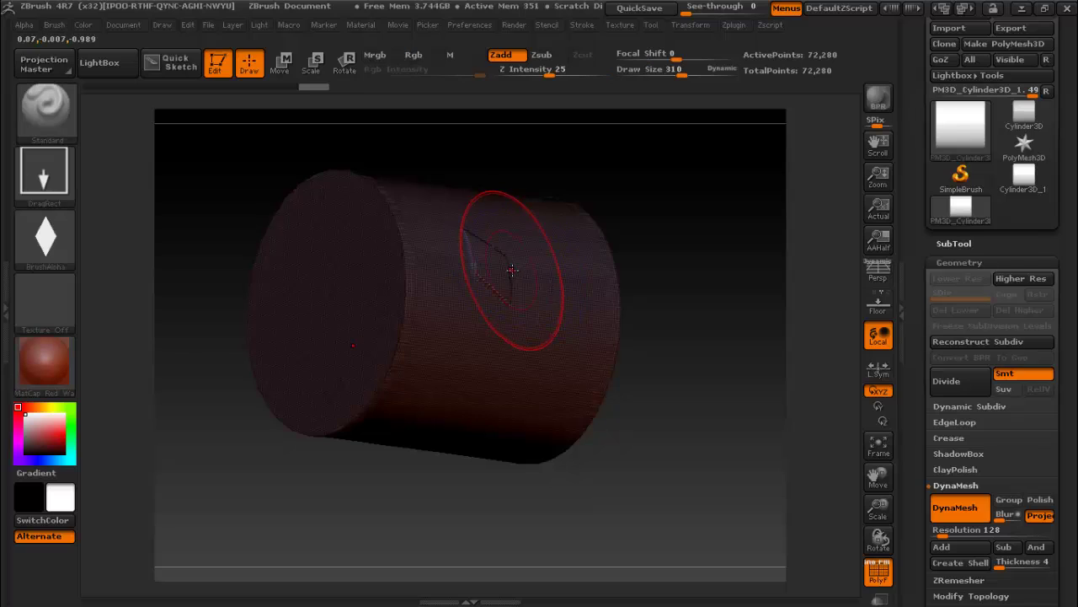
key("shift+f")
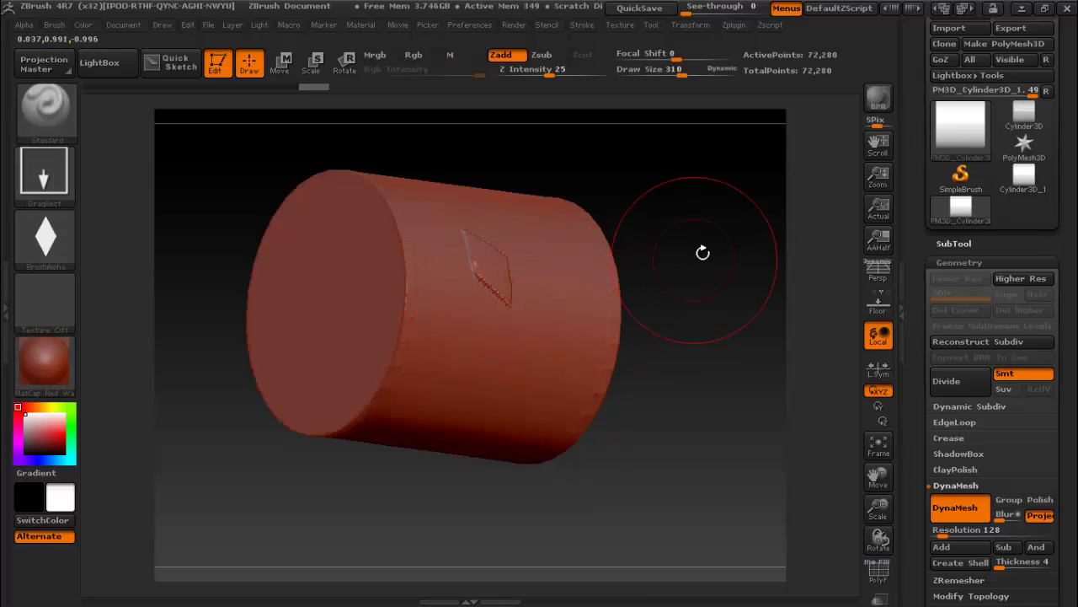
left_click_drag(700, 251, 676, 270, "shift")
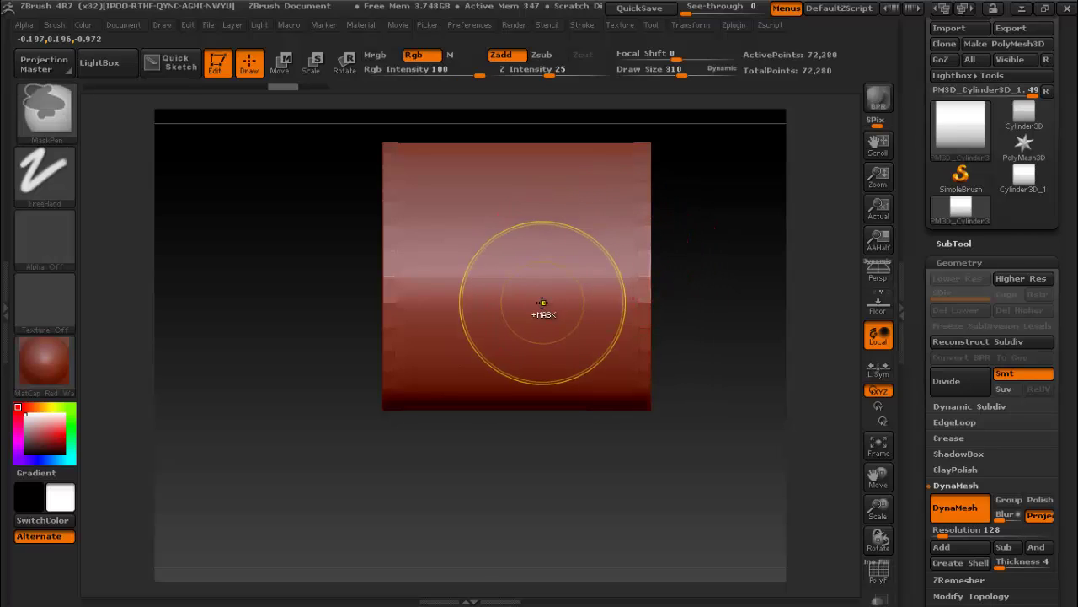
- Set DynaMesh resolution to 424 and re-DynaMesh the cylinder to 795,135 points
left_click(969, 529)
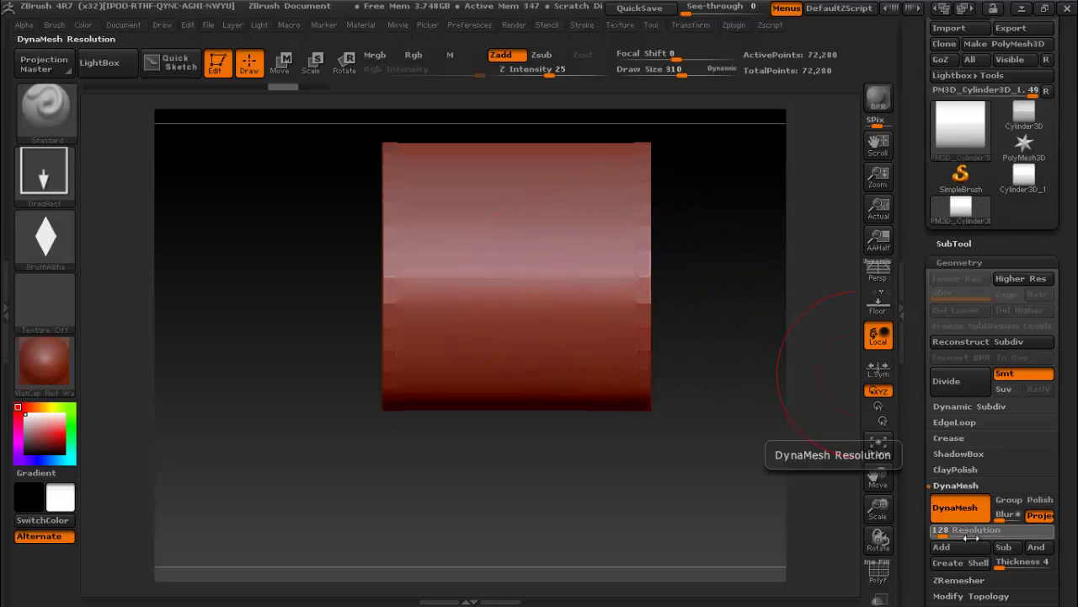
type("712")
key("Return")
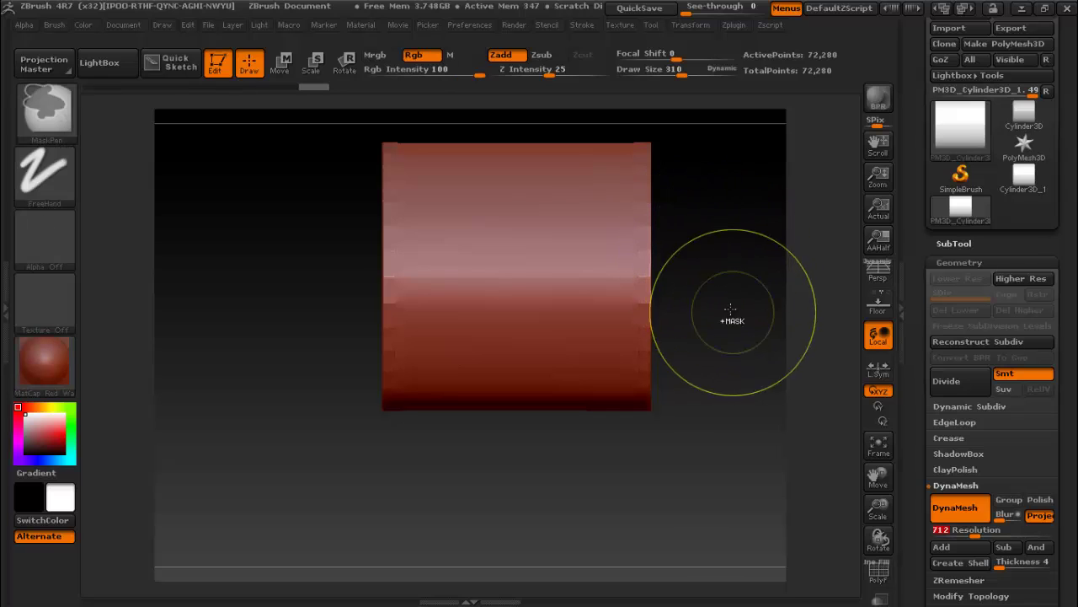
left_click_drag(710, 244, 740, 351, "ctrl")
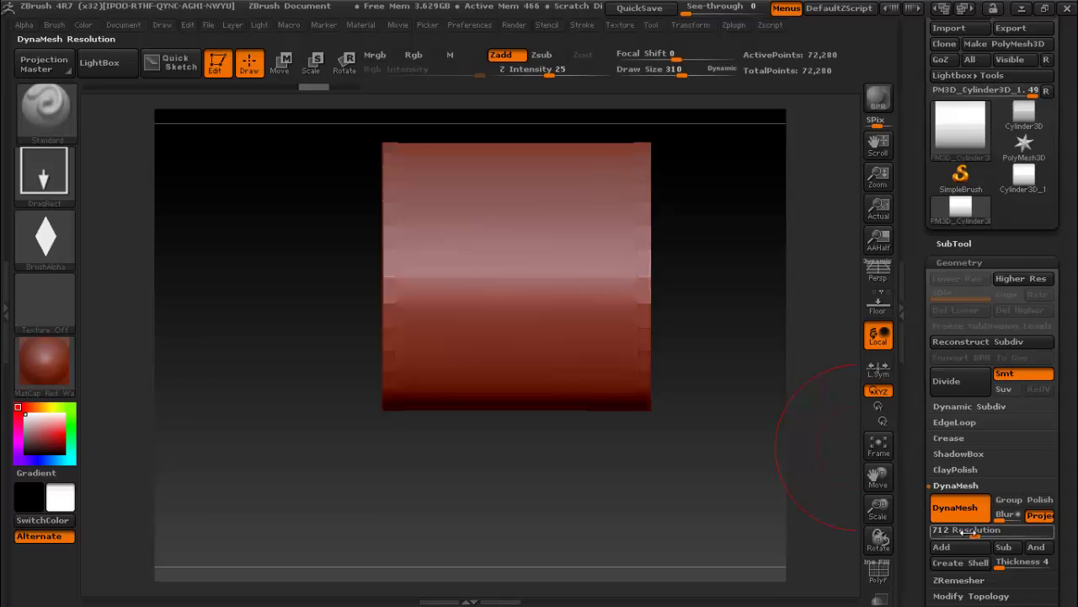
left_click_drag(971, 534, 957, 537)
key("ctrl")
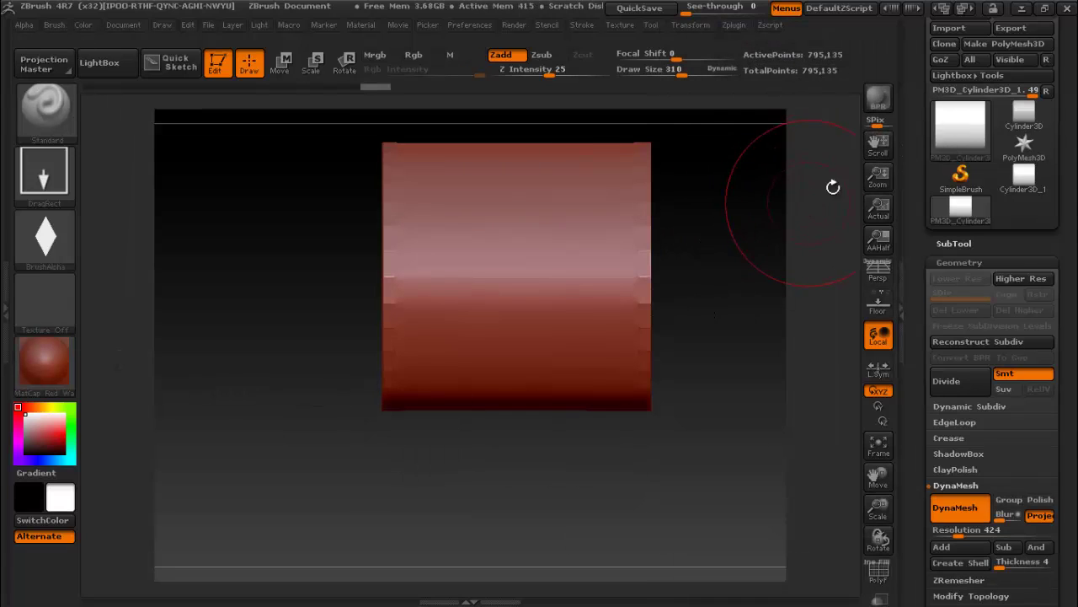
left_click_drag(795, 192, 812, 187)
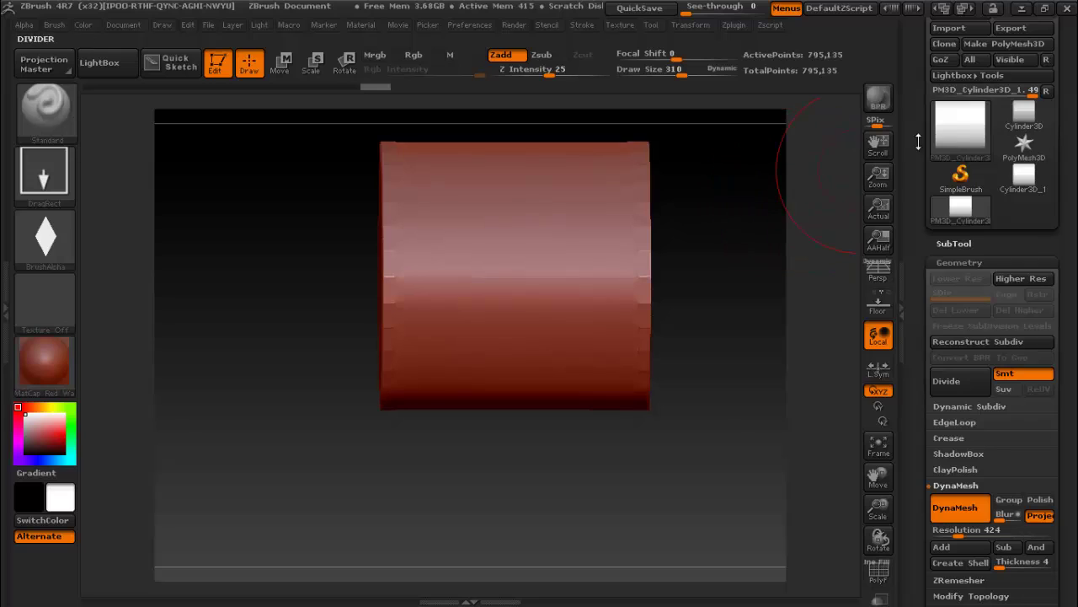
left_click(984, 146)
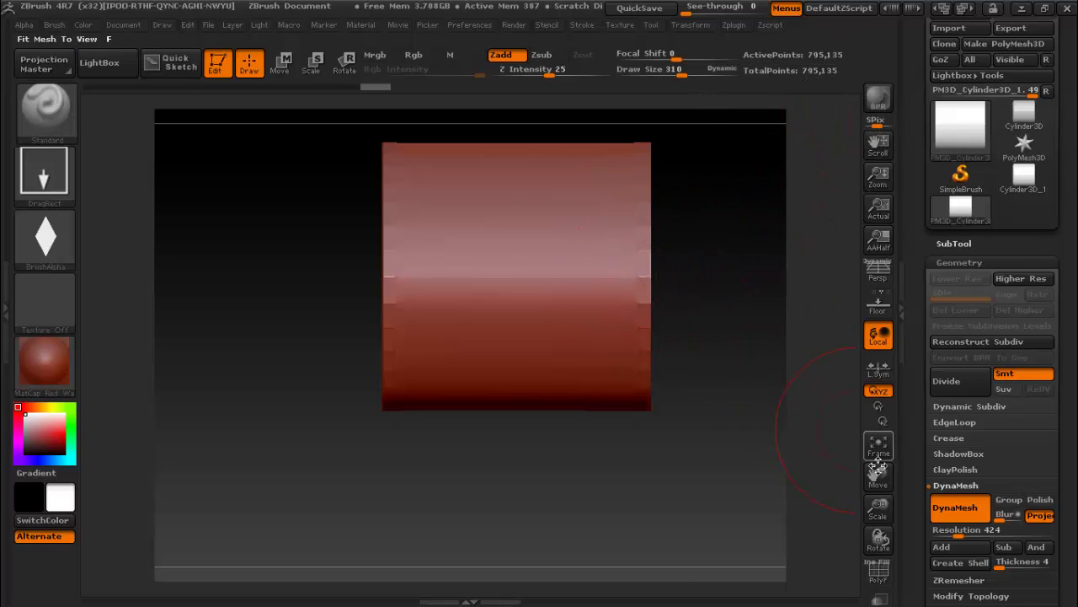
left_click_drag(880, 479, 894, 520)
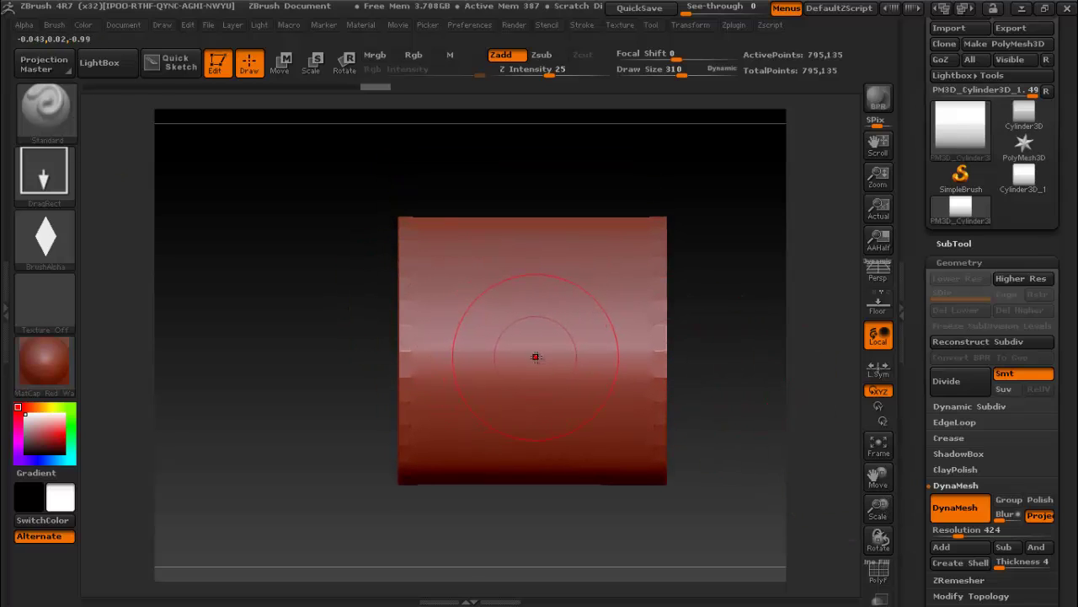
left_click_drag(531, 357, 529, 549)
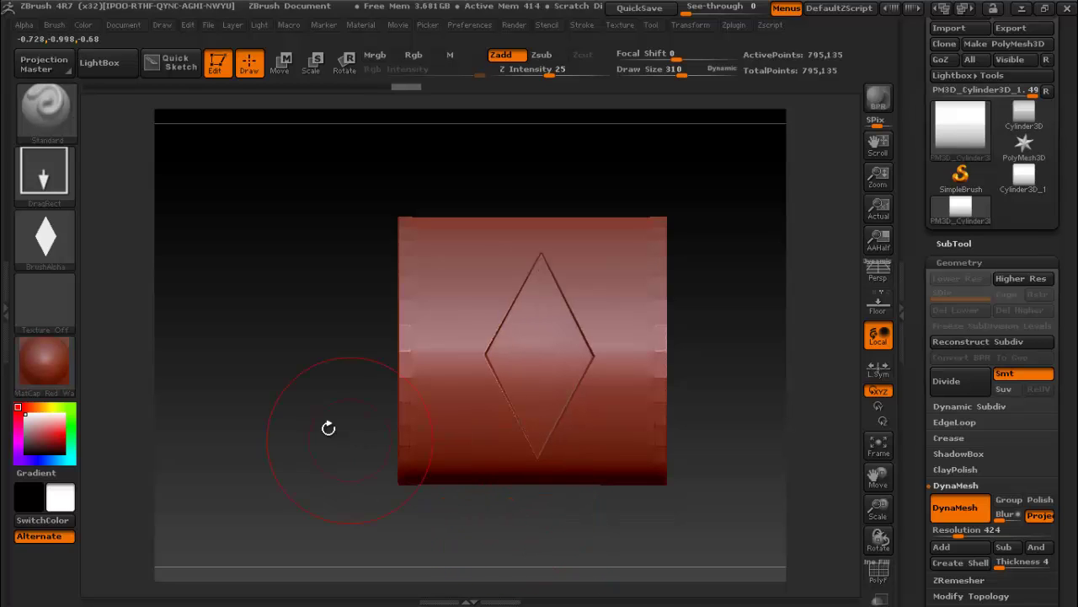
mouse_move(325, 426)
left_mouse_down()
mouse_move(382, 381)
mouse_move(277, 377)
mouse_move(313, 393)
left_mouse_up()
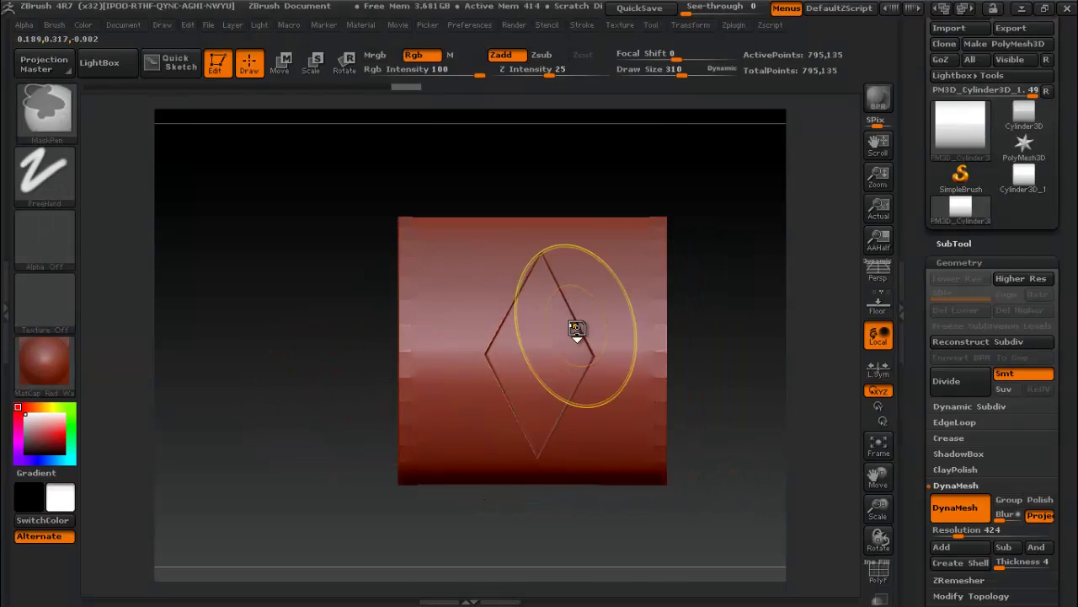
key("ctrl+z")
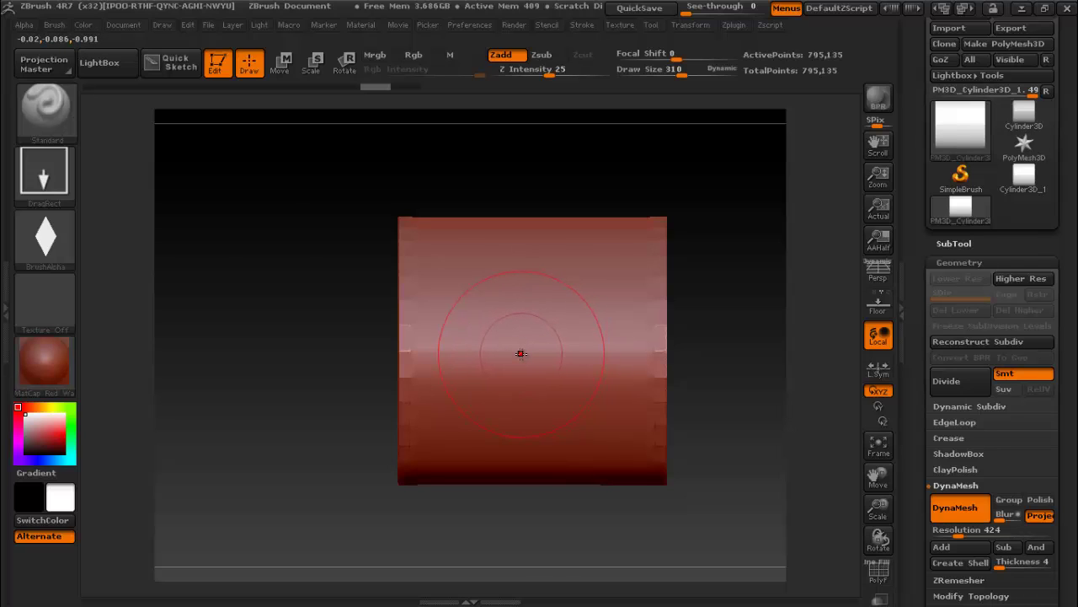
left_click_drag(205, 301, 216, 276)
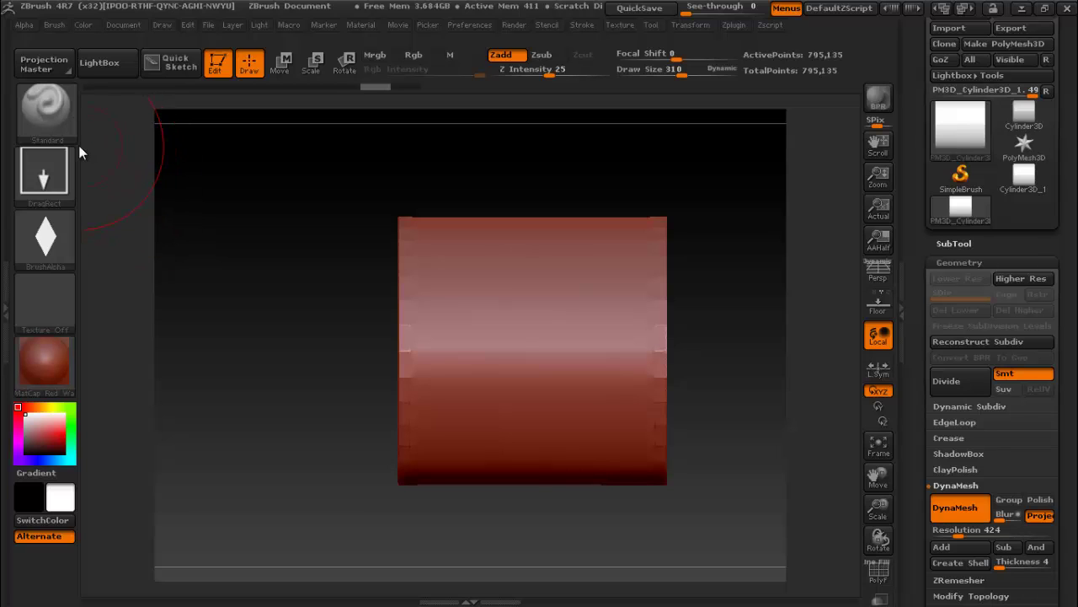
key("ctrl")
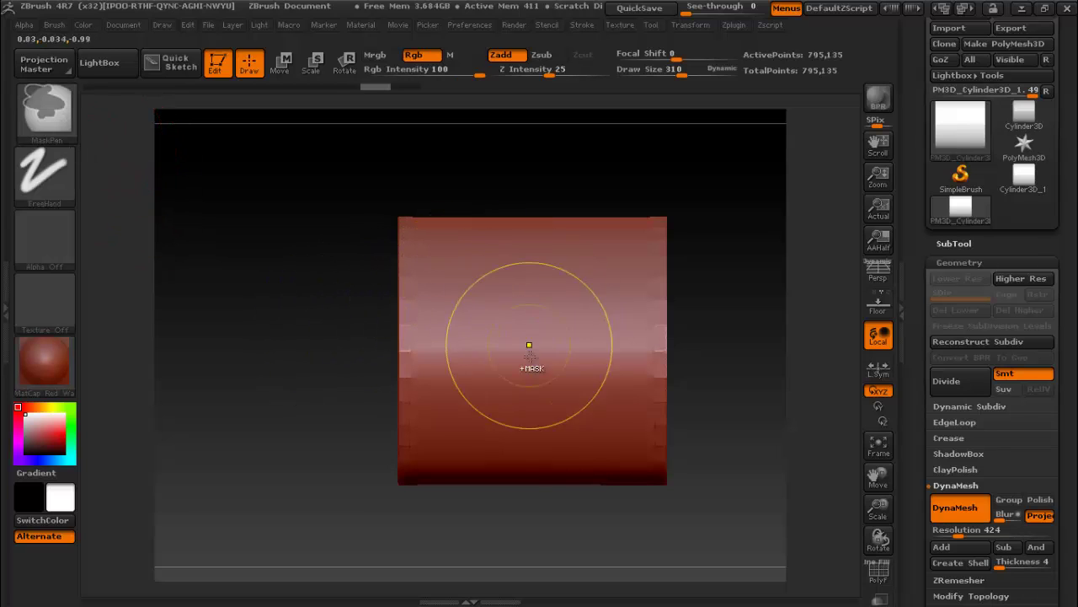
- Try a mask on the cylinder's centre while switching between masking and smoothing modes
mouse_move(530, 346)
left_mouse_down("ctrl")
mouse_move(506, 384)
mouse_move(500, 368)
left_mouse_up("ctrl")
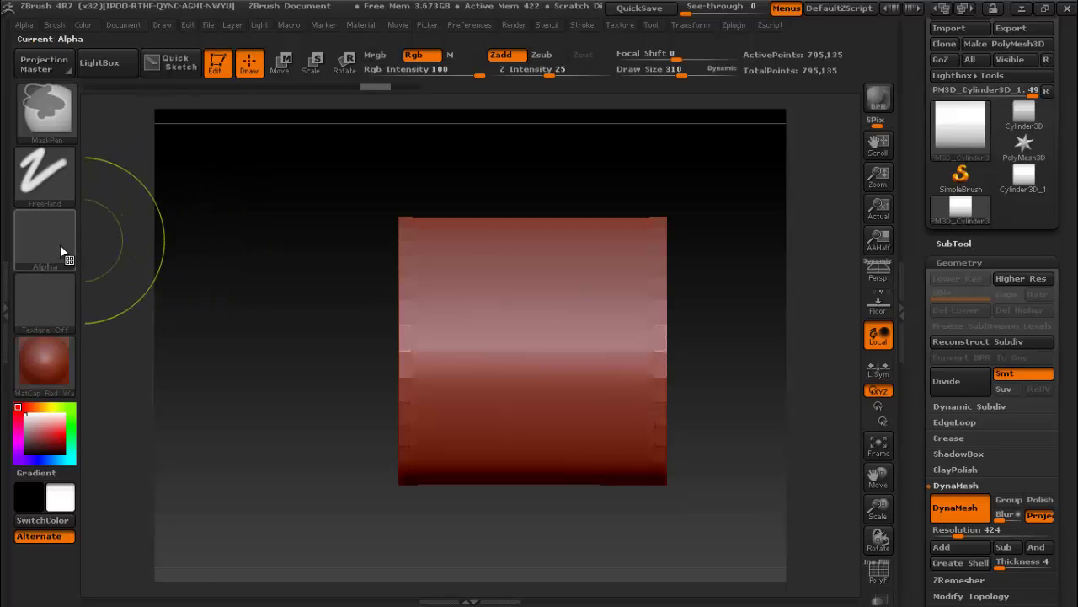
left_click(60, 245)
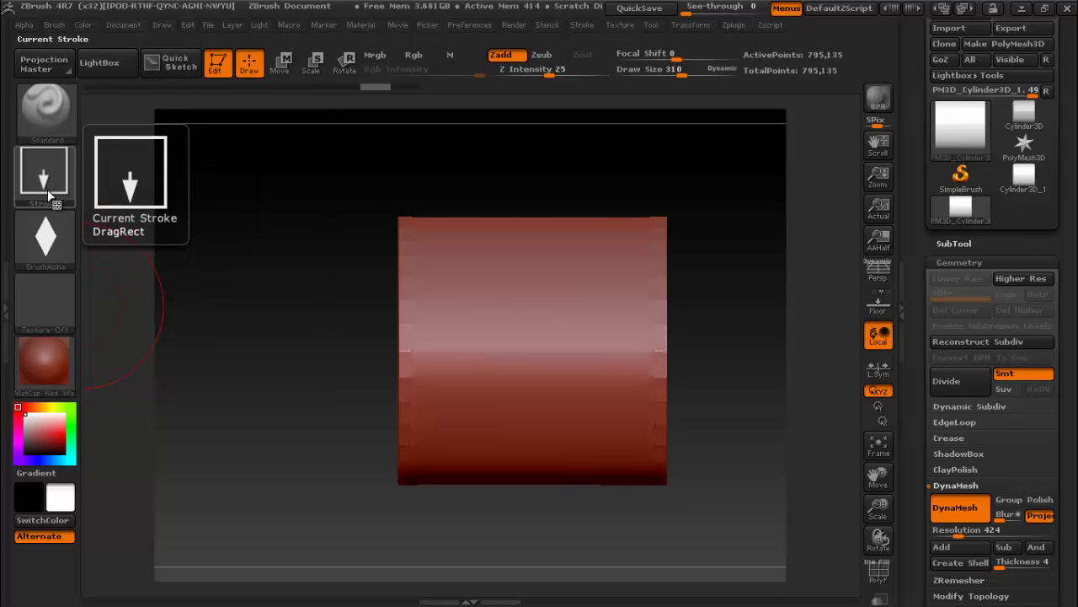
key("ctrl")
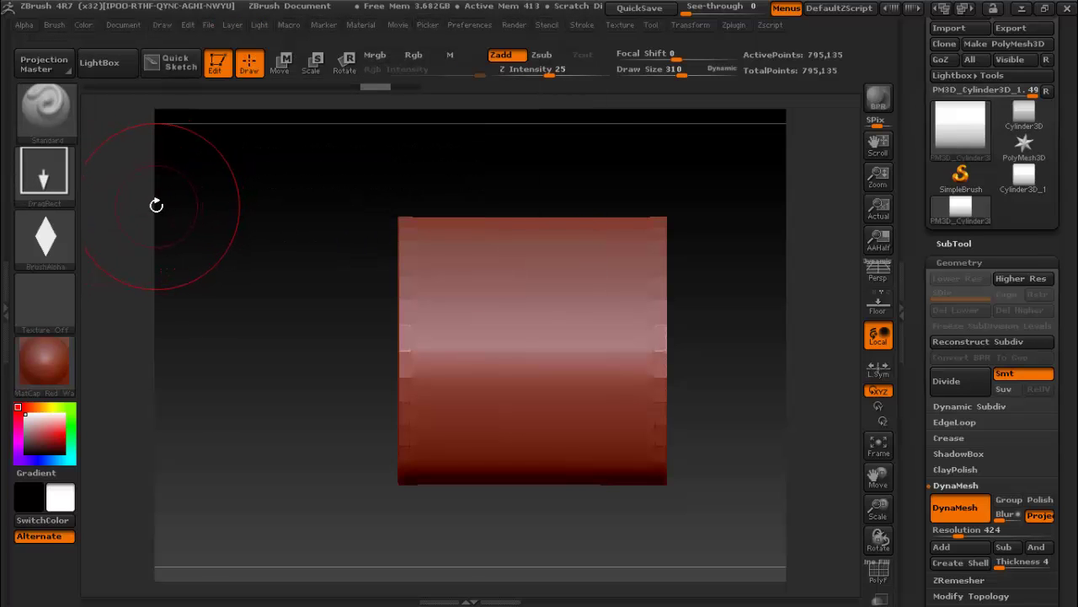
key("shift")
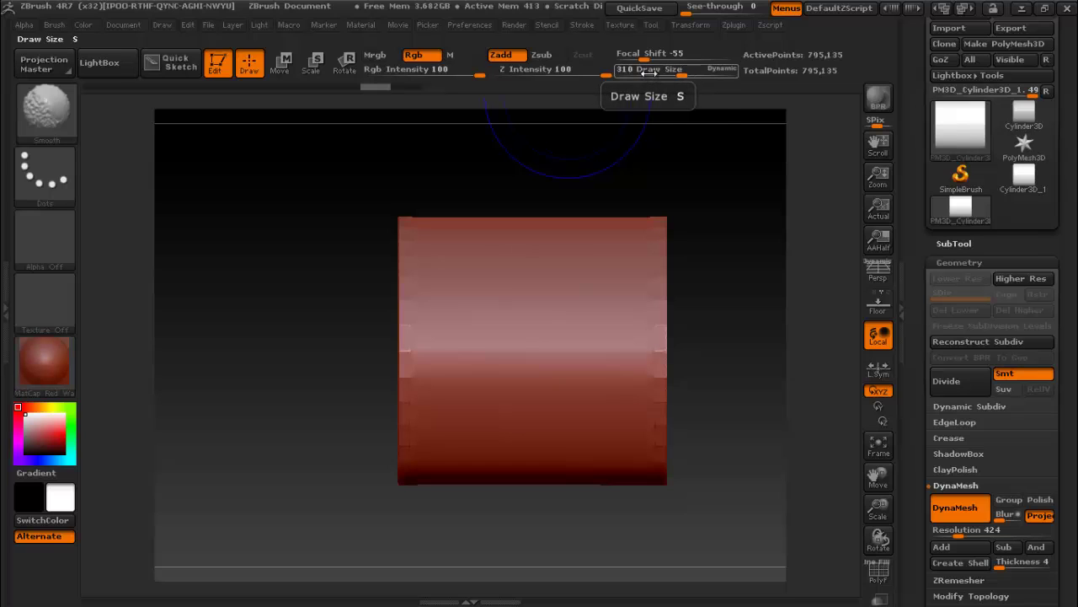
key("shift")
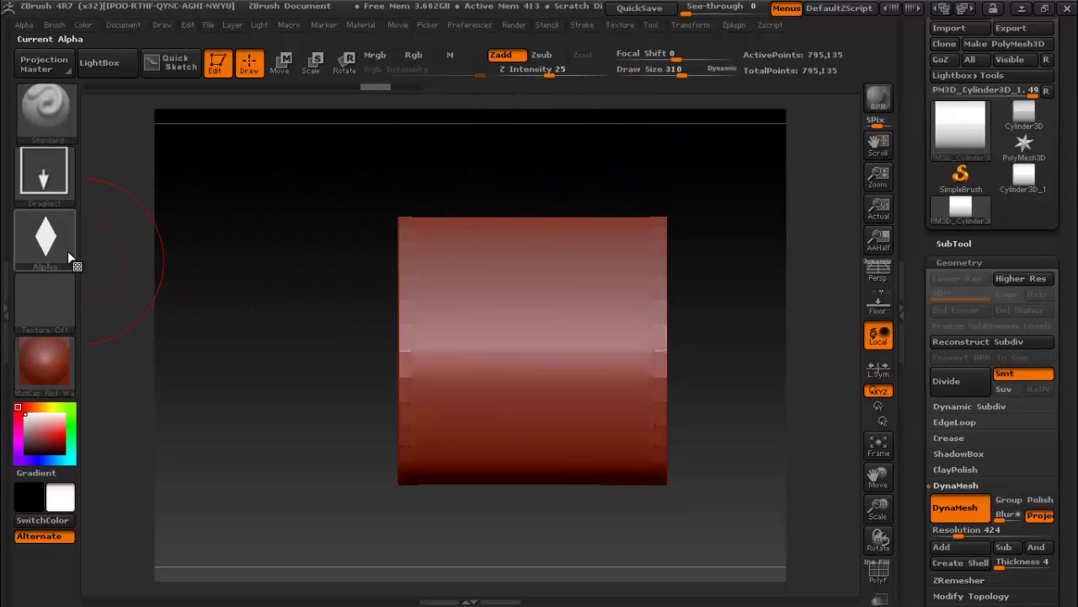
key("ctrl")
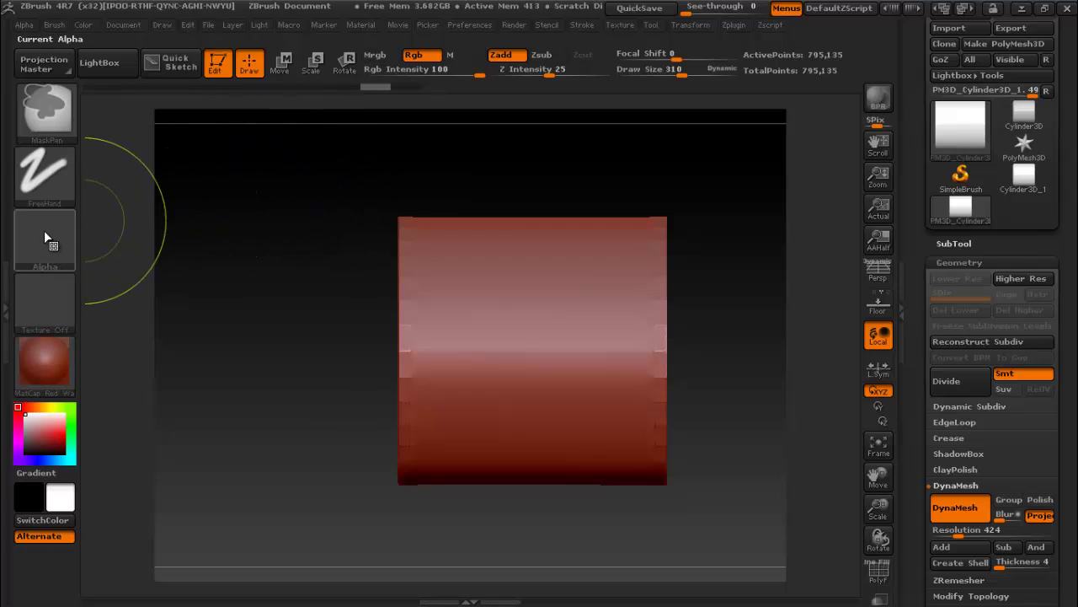
- Set the MaskPen to a DragRect stroke with the diamond alpha and drag a diamond mask from the centre
left_click(52, 183)
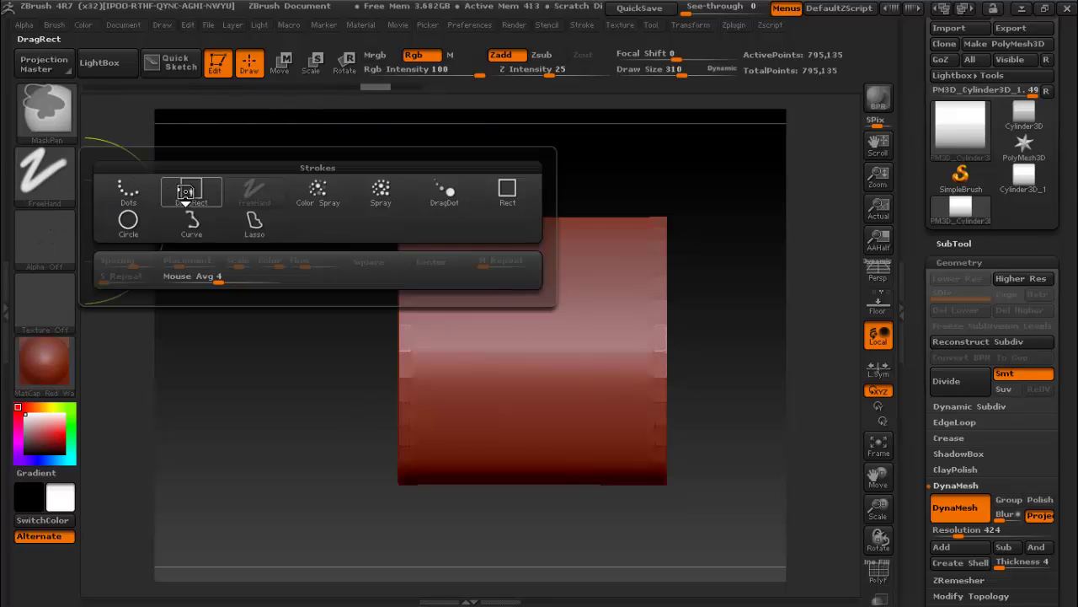
left_click(185, 198)
left_click(59, 235)
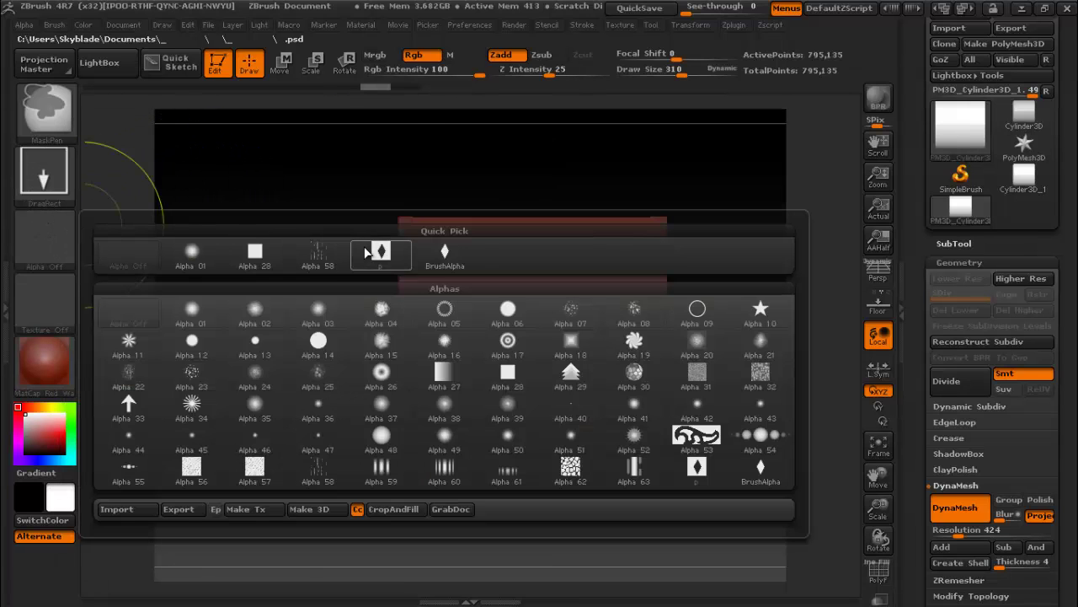
left_click(439, 250)
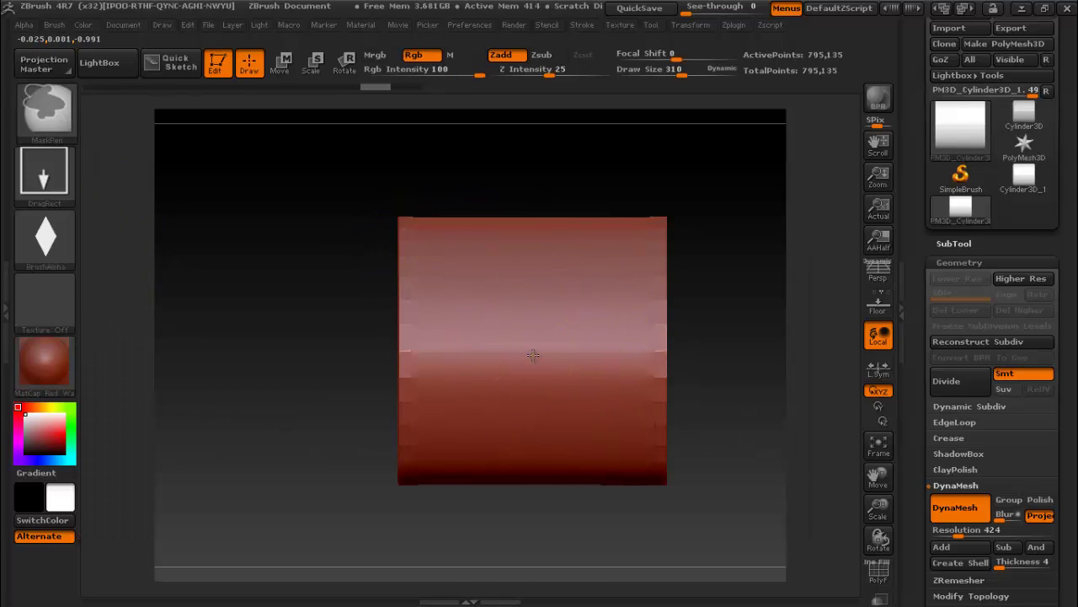
left_click_drag(533, 354, 540, 514, "ctrl")
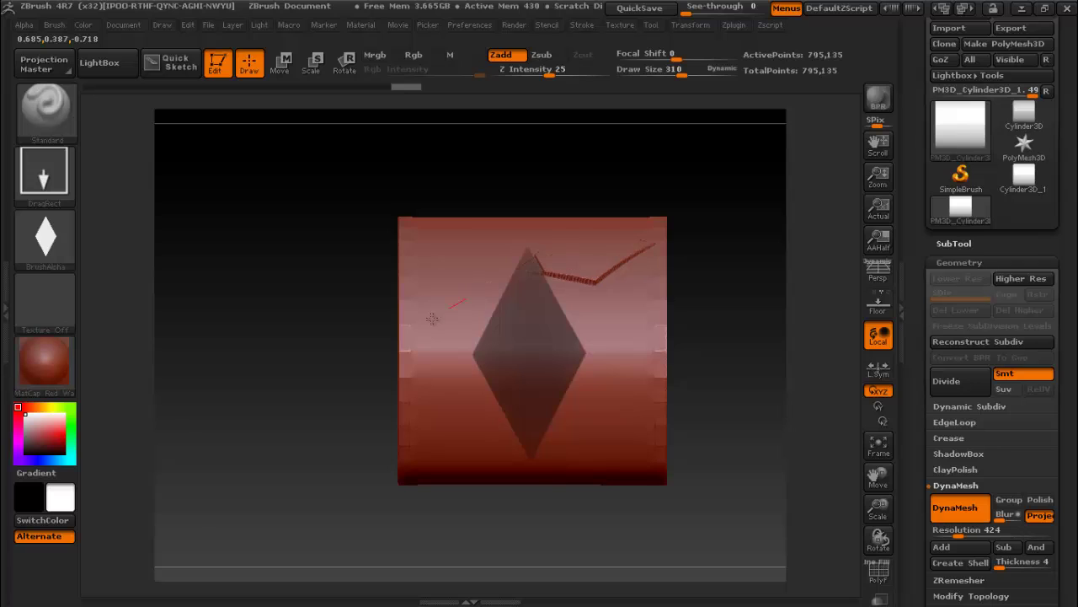
- Orbit the cylinder back to a flat side view and clear the diamond mask
left_click_drag(363, 364, 425, 443)
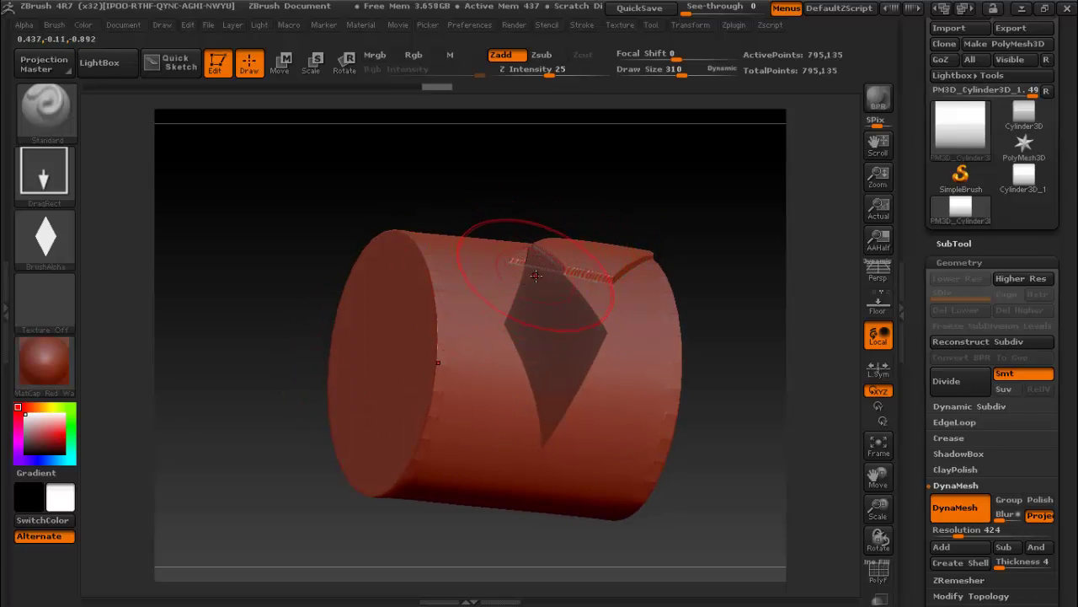
left_click_drag(590, 188, 577, 281)
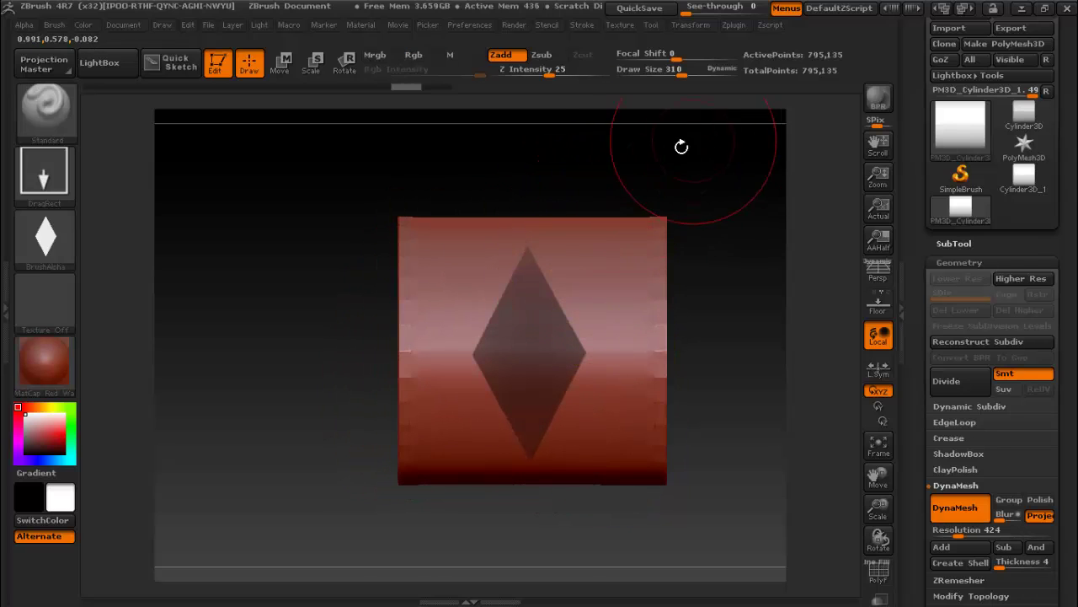
left_click(653, 108, "ctrl")
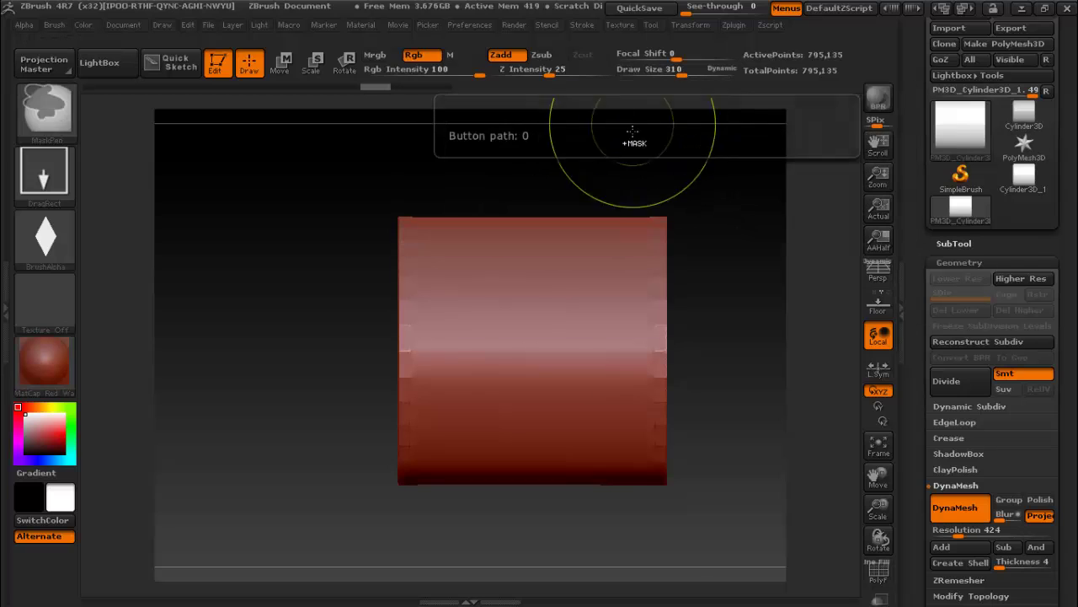
- Lower Focal Shift and drag a harder-edged diamond mask from the cylinder's centre, then inspect it
key("ctrl")
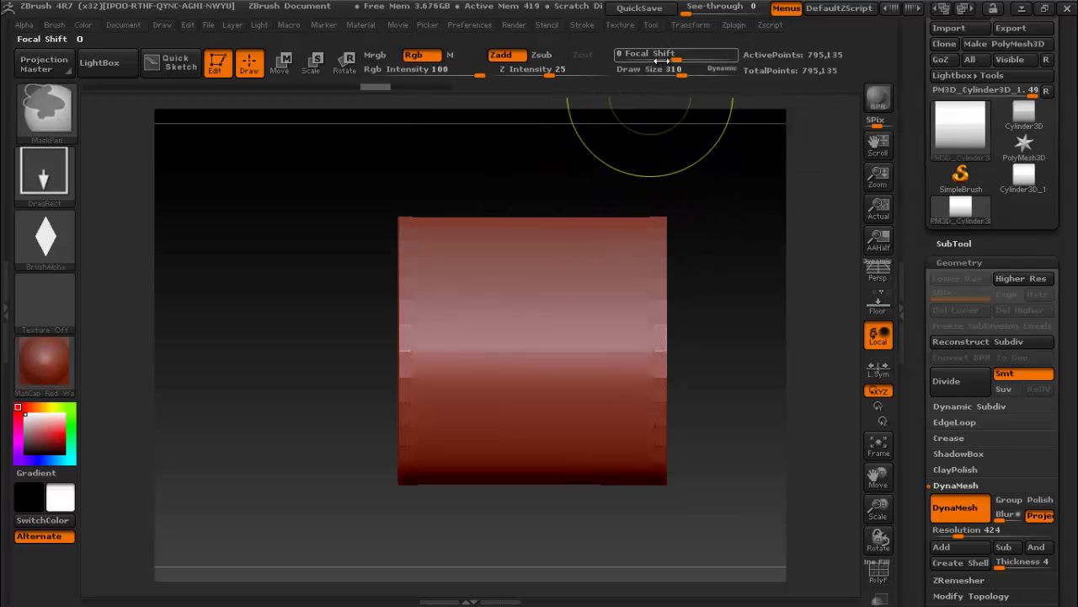
mouse_move(663, 53)
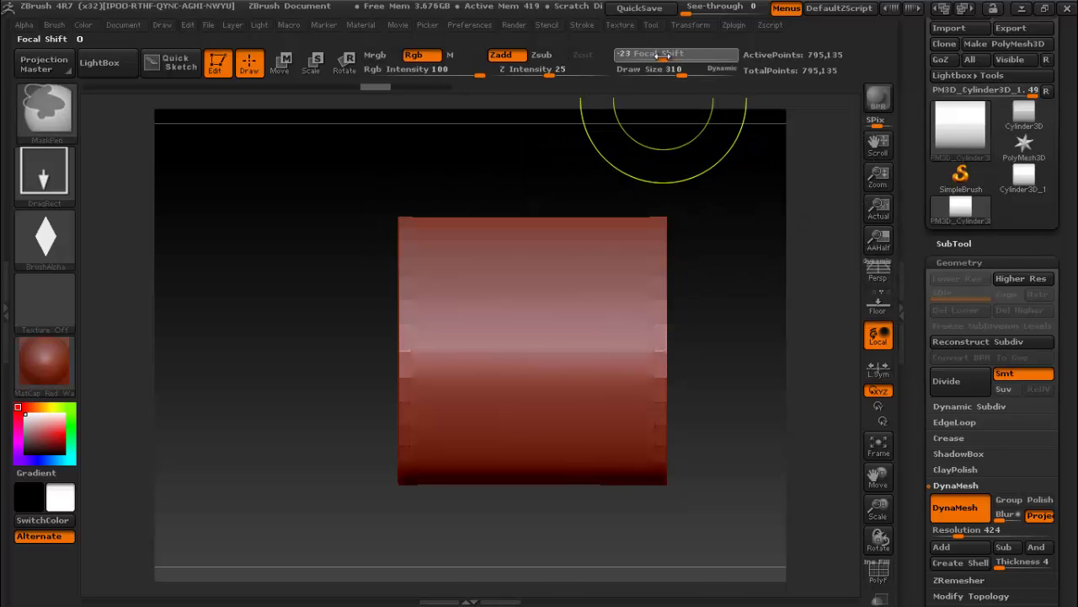
left_click_drag(663, 53, 618, 62)
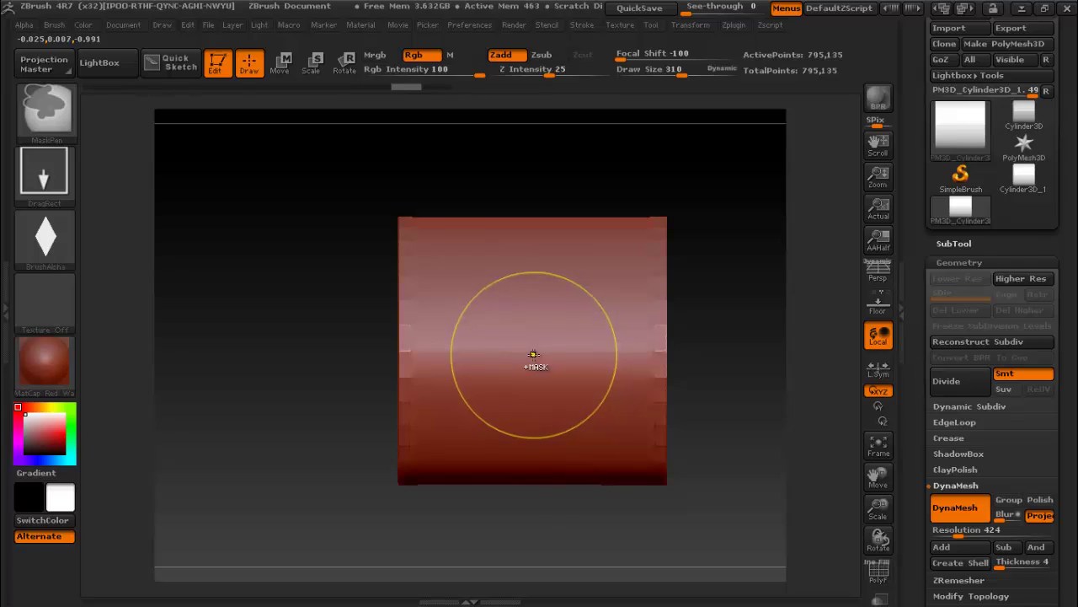
mouse_move(532, 354)
left_mouse_down("ctrl")
mouse_move(529, 554)
mouse_move(532, 545)
left_mouse_up("ctrl")
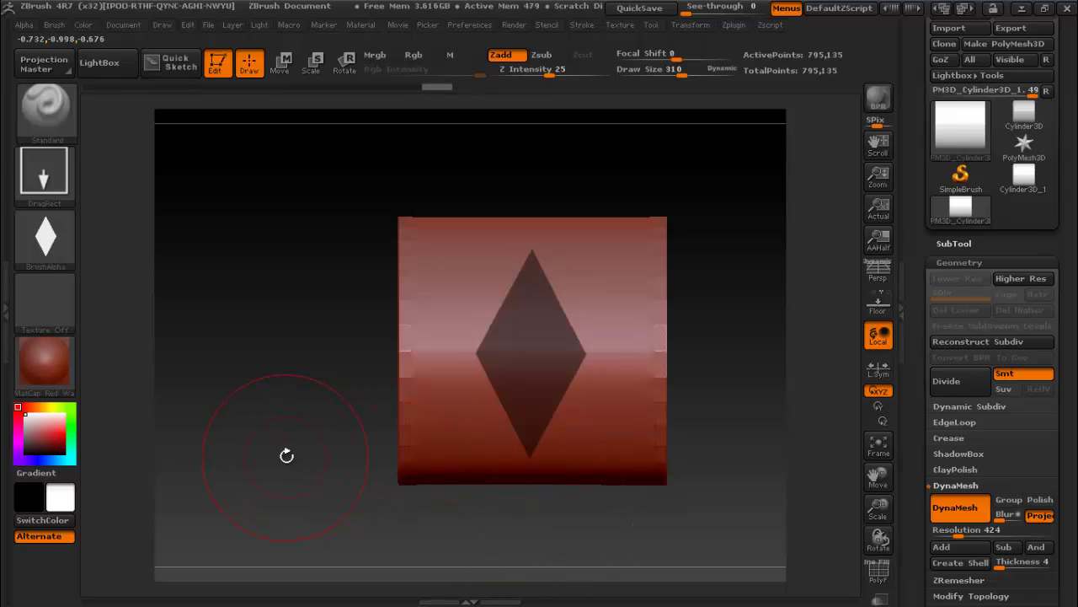
left_click_drag(284, 452, 449, 453)
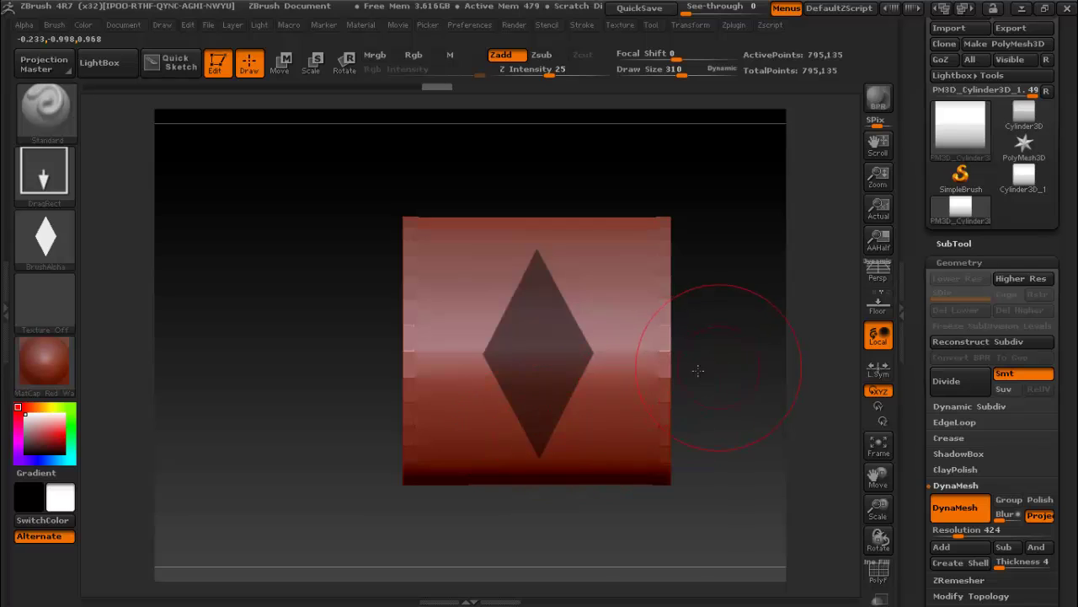
left_click_drag(698, 370, 578, 385)
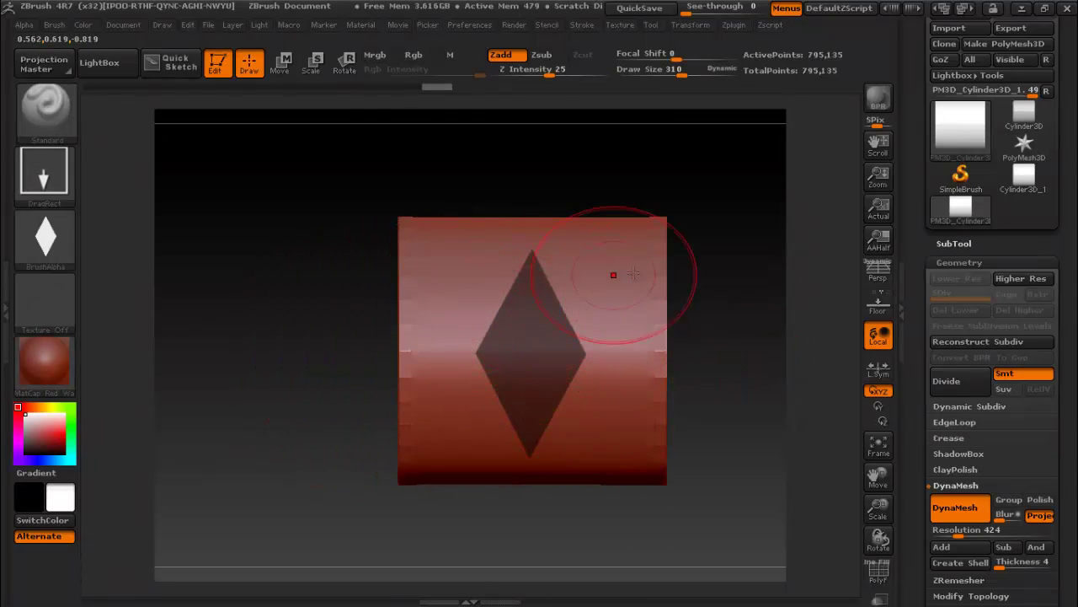
key("ctrl")
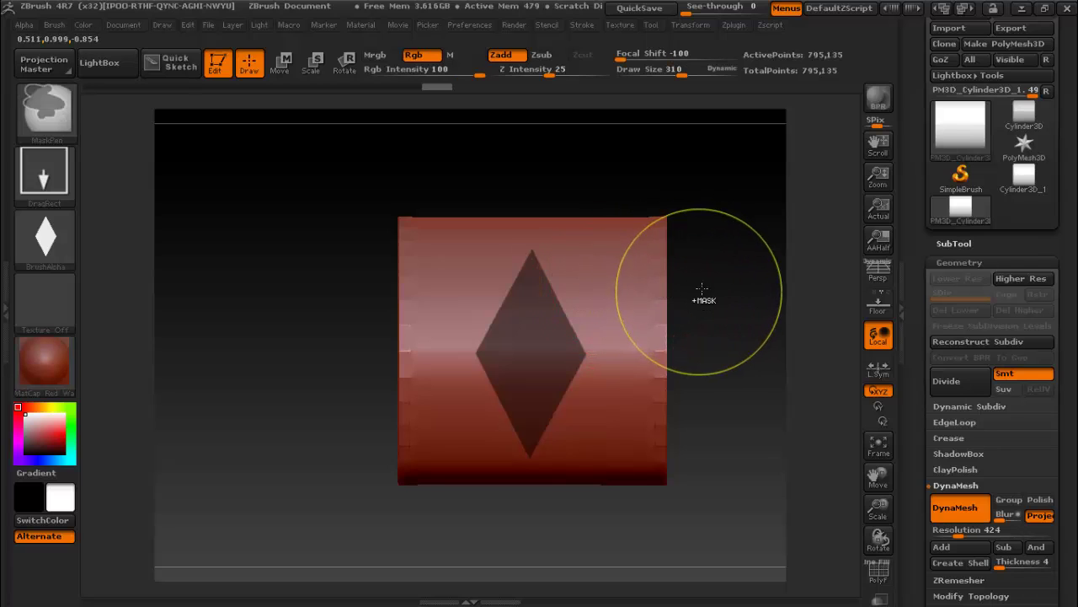
- Invert the mask so only the diamond is free and stamp a diamond shape onto it
left_click(711, 279, "ctrl")
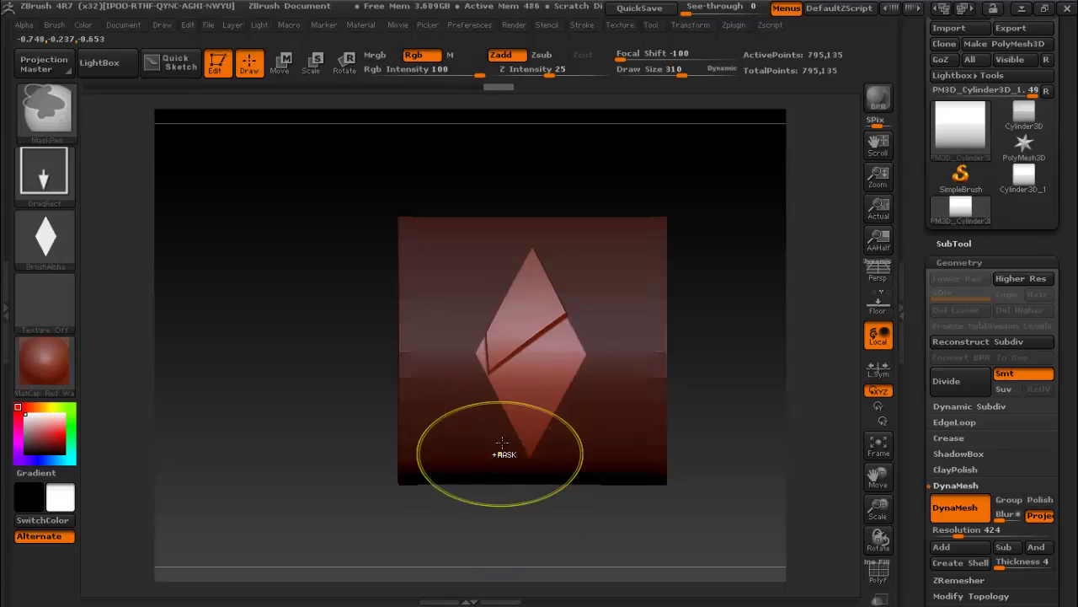
key("ctrl+z")
key("ctrl+z")
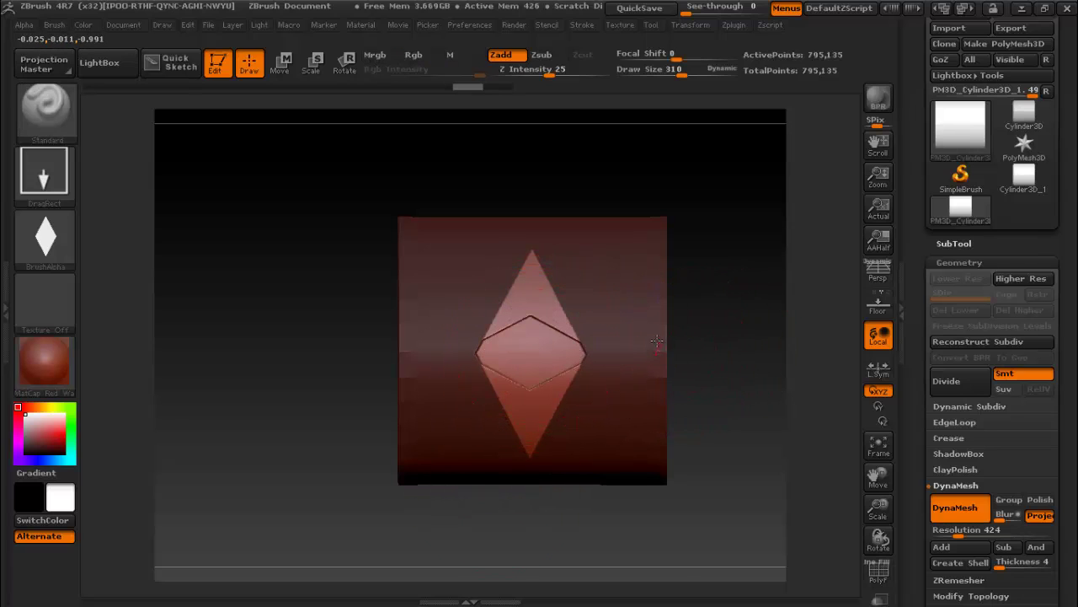
mouse_move(397, 410)
left_mouse_down()
mouse_move(298, 421)
mouse_move(337, 399)
mouse_move(320, 421)
mouse_move(481, 345)
left_mouse_up()
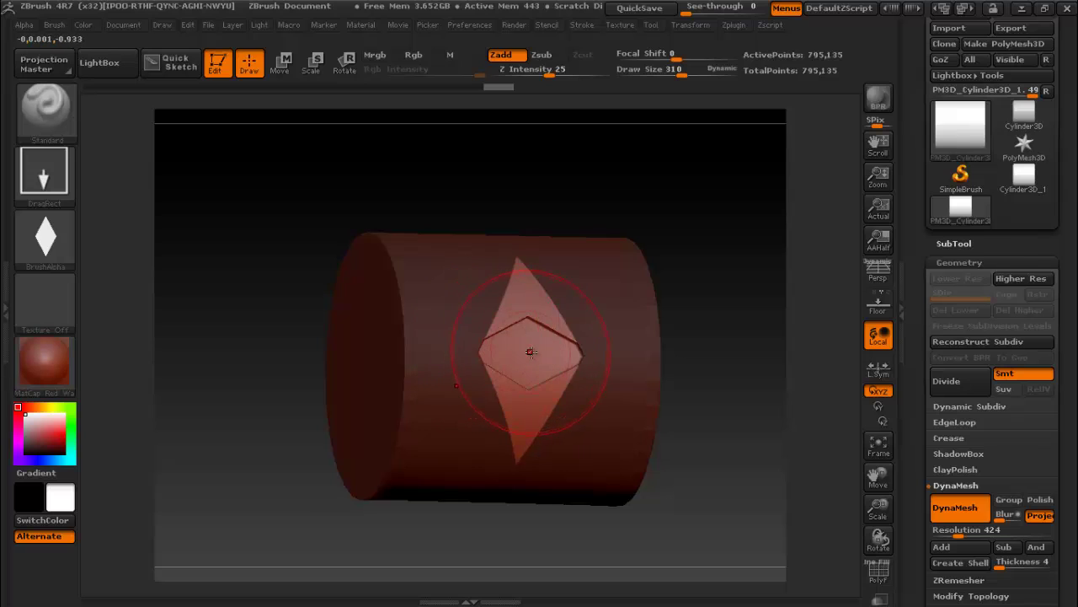
left_click_drag(539, 509, 506, 508)
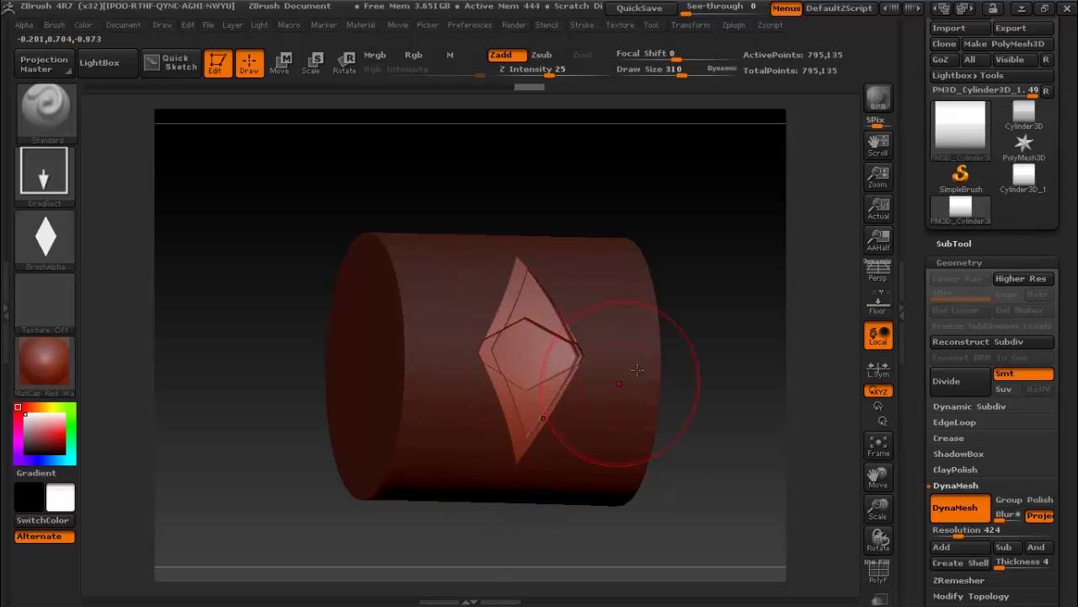
left_click_drag(708, 253, 680, 312, "shift")
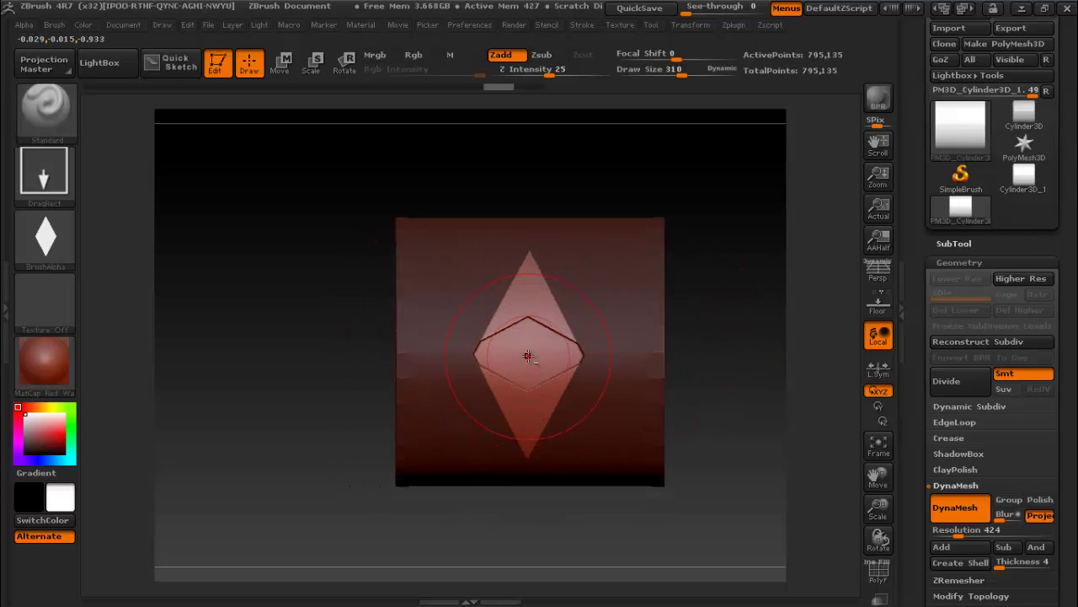
- Stamp an inner diamond at the centre, undoing and restamping it larger, then check it in 3D
left_click_drag(527, 495, 527, 497)
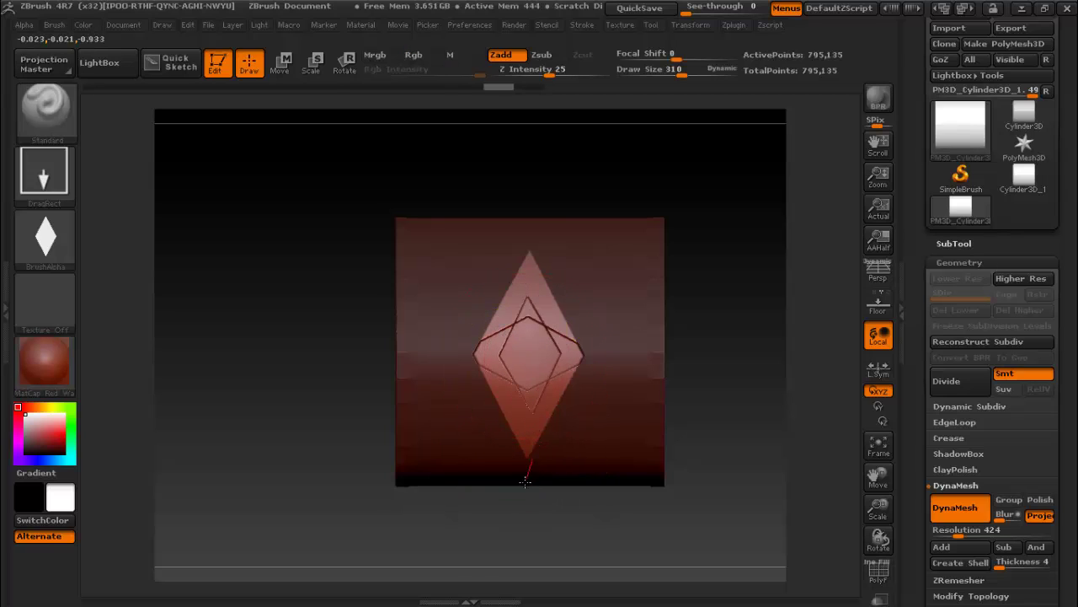
key("ctrl+z")
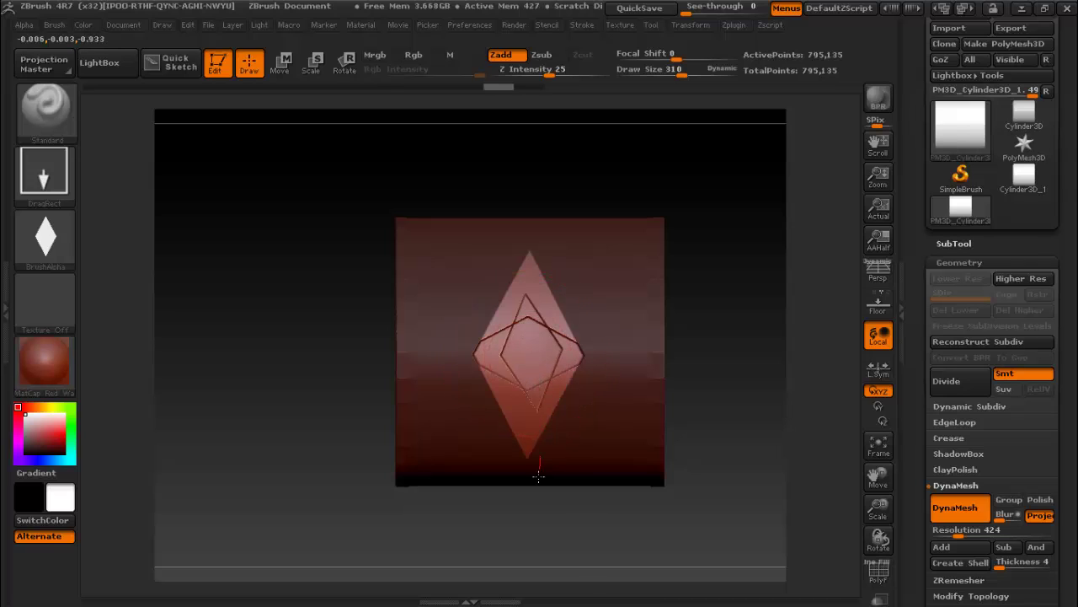
key("ctrl+z")
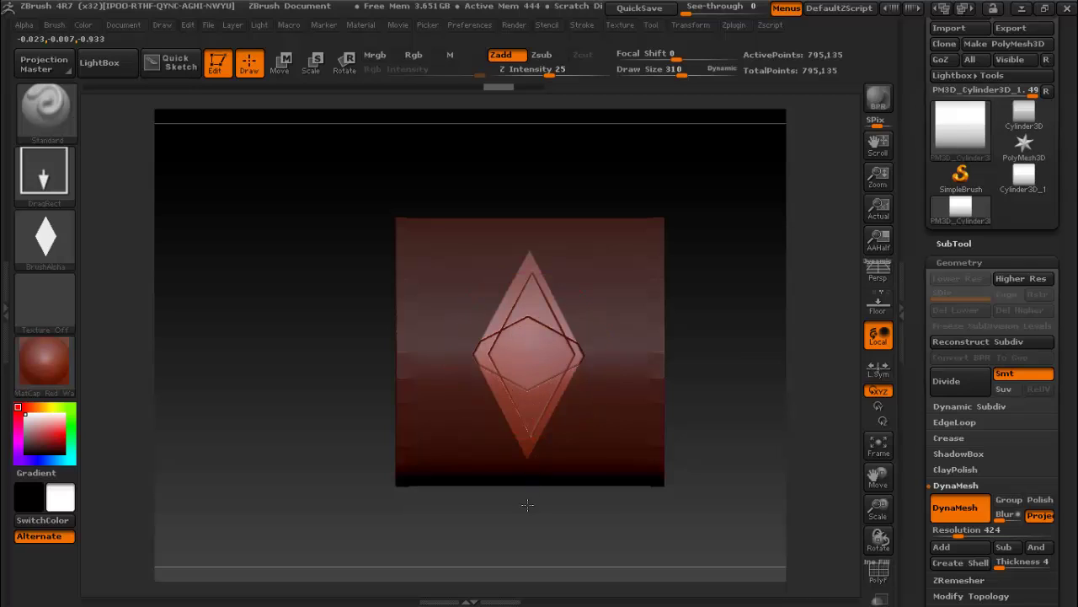
key("ctrl+z")
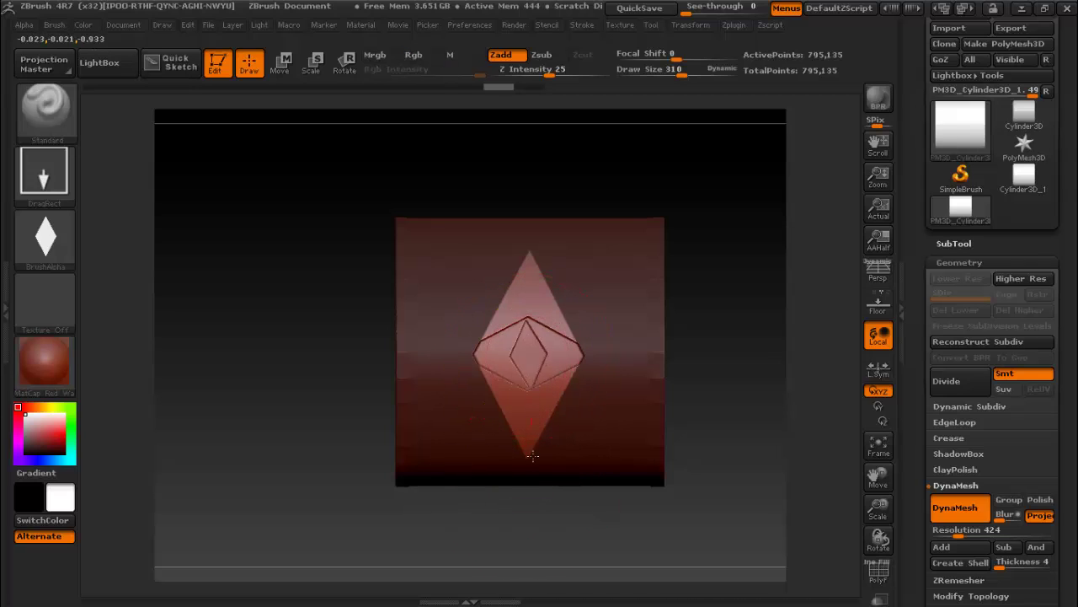
key("ctrl+z")
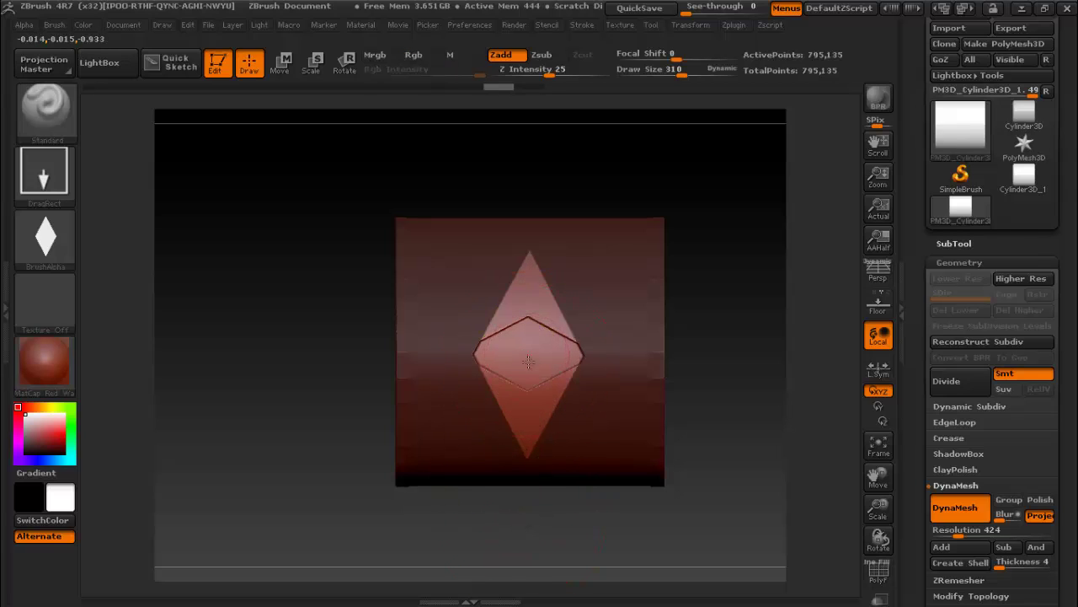
key("ctrl+shift+z")
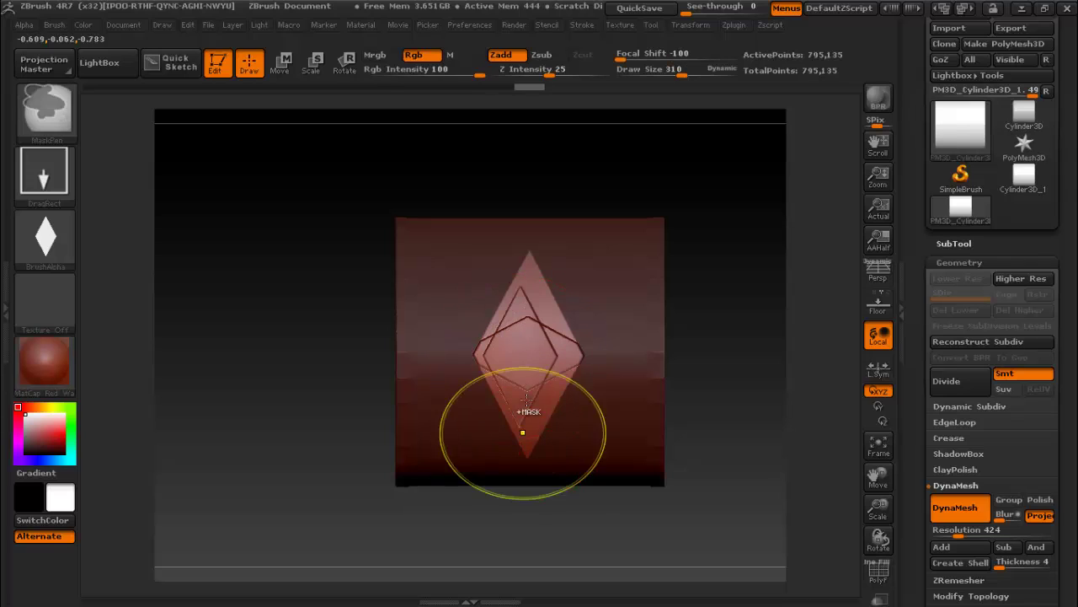
key("ctrl+shift+z")
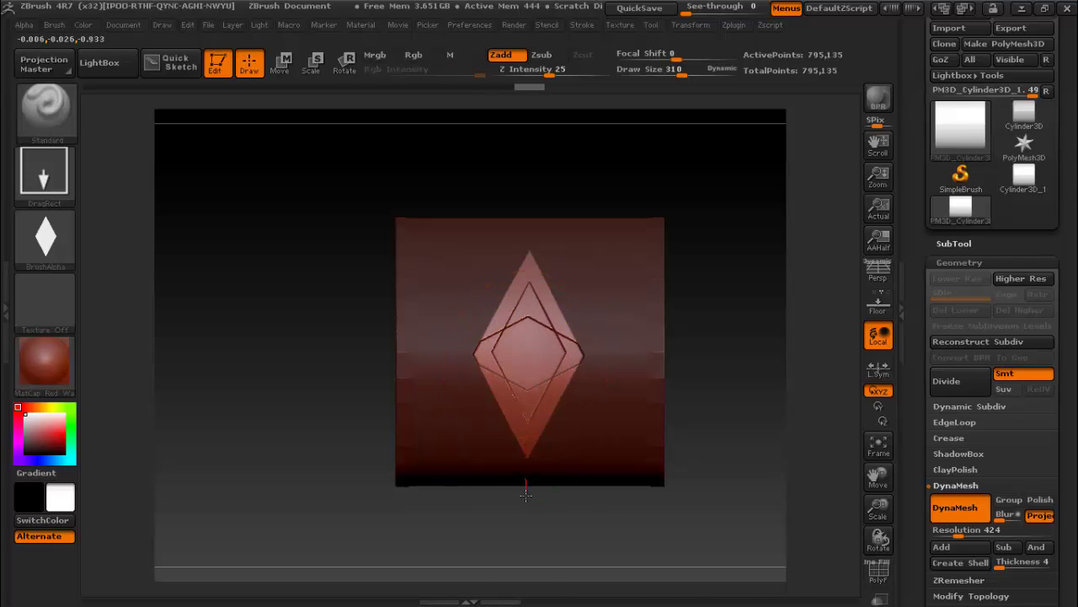
left_click_drag(525, 495, 525, 505)
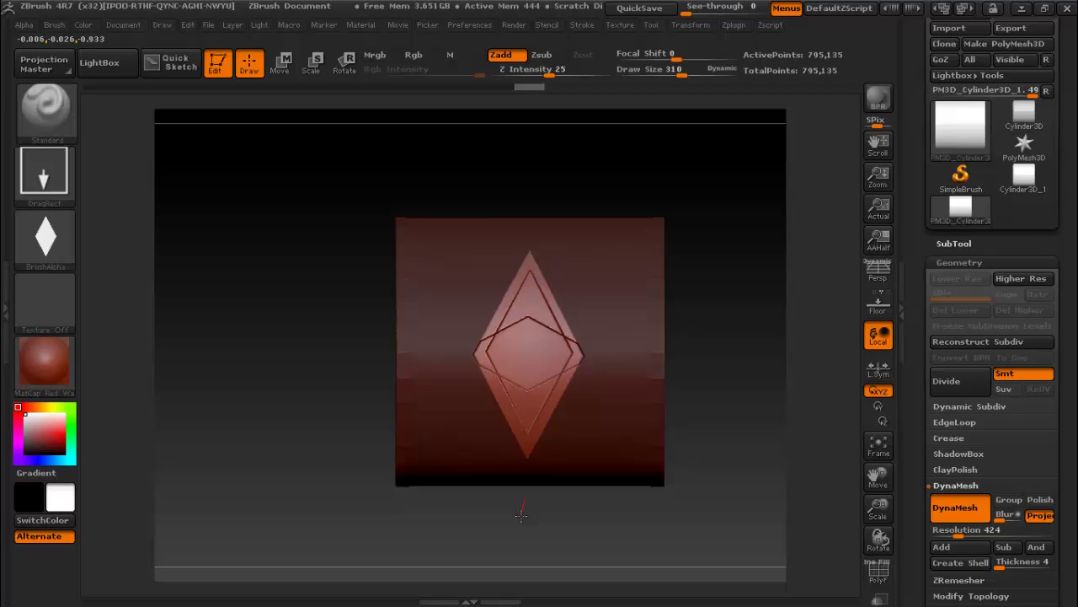
mouse_move(376, 371)
left_mouse_down()
mouse_move(271, 327)
mouse_move(384, 419)
mouse_move(314, 385)
mouse_move(357, 368)
left_mouse_up()
- Through Tool > Save As, create a Новая папка folder and save the tool there as Катана.ztl
scroll(1029, 87, "up", 2)
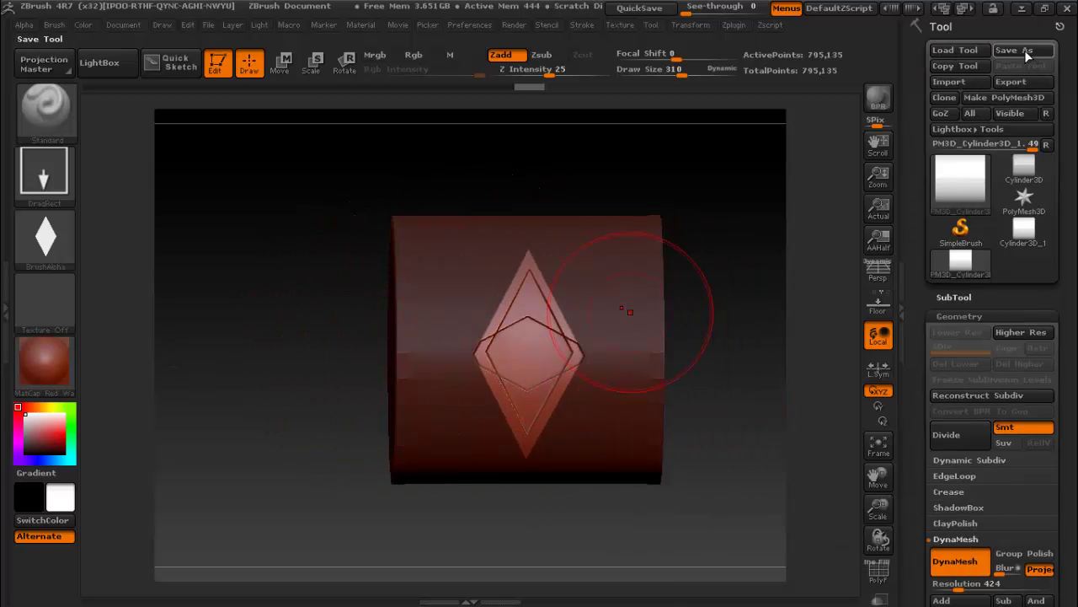
left_click(1012, 59)
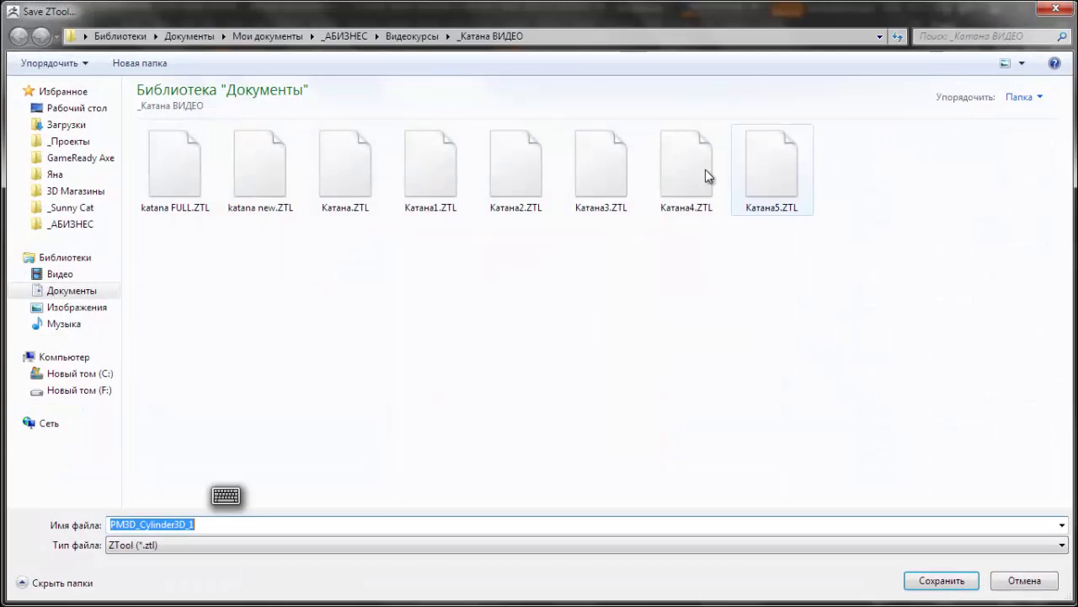
right_click(361, 281)
mouse_move(215, 473)
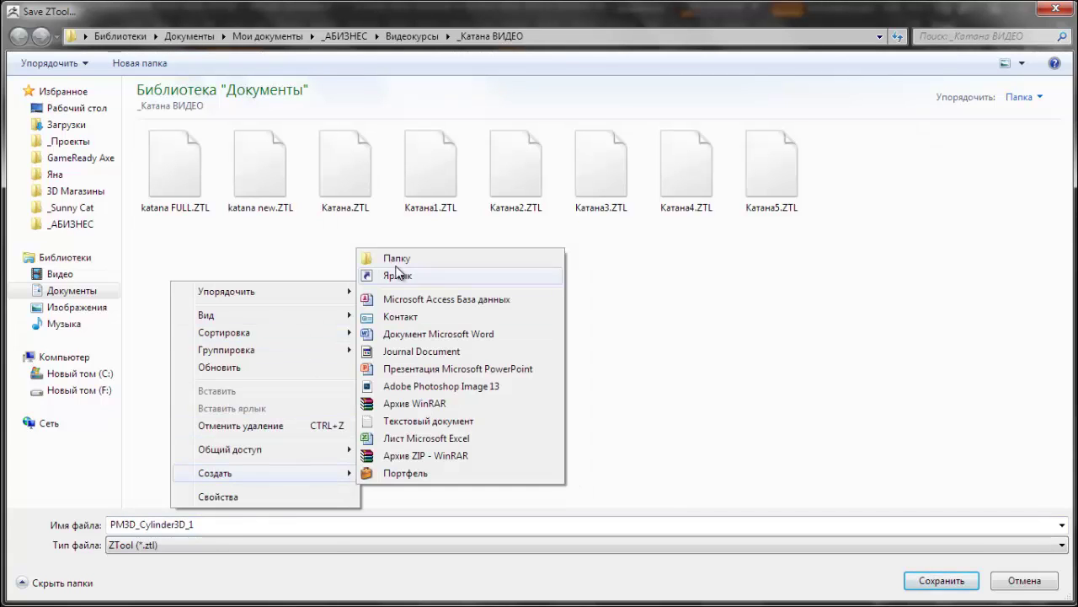
left_click(399, 262)
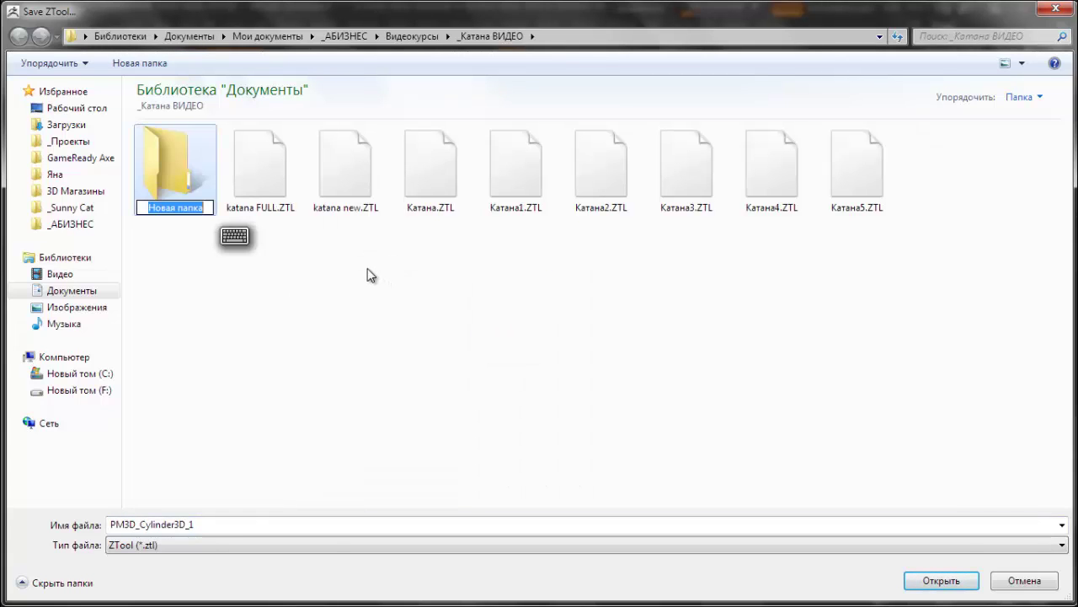
key("Return")
key("Return")
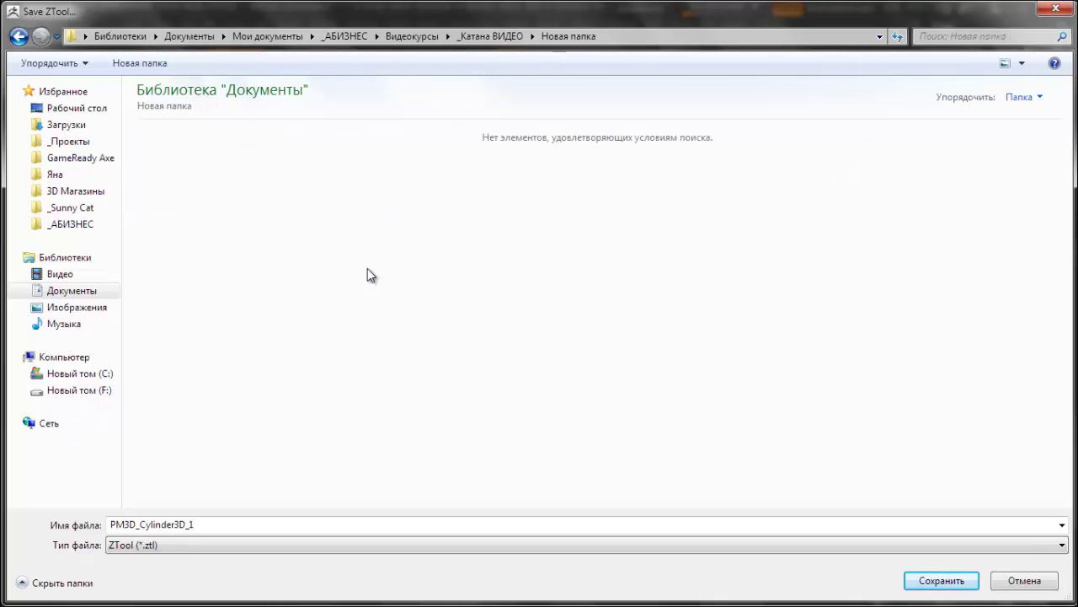
double_click(268, 524)
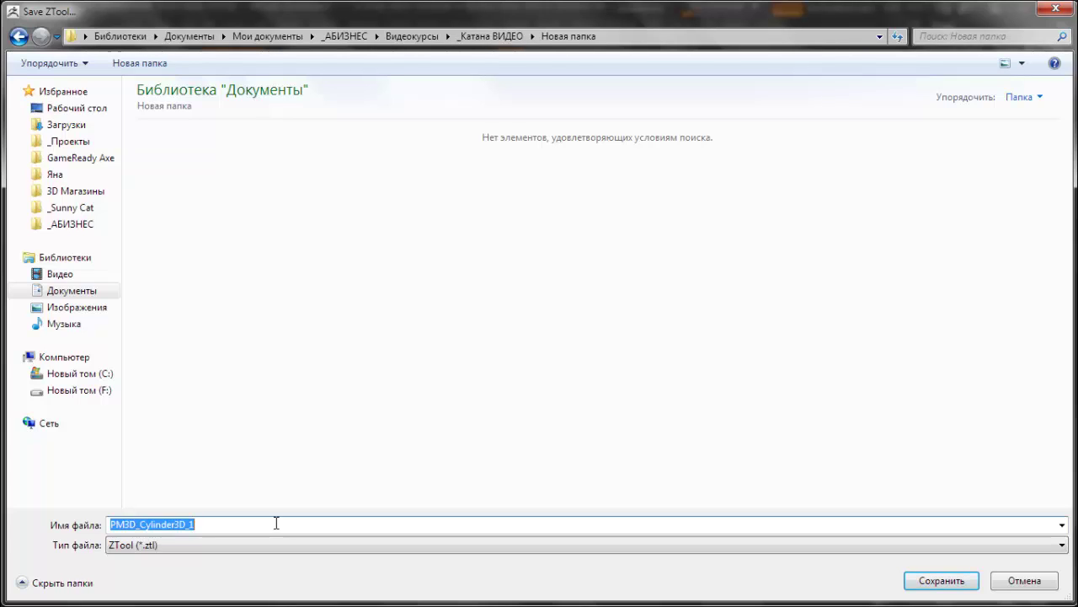
type("K")
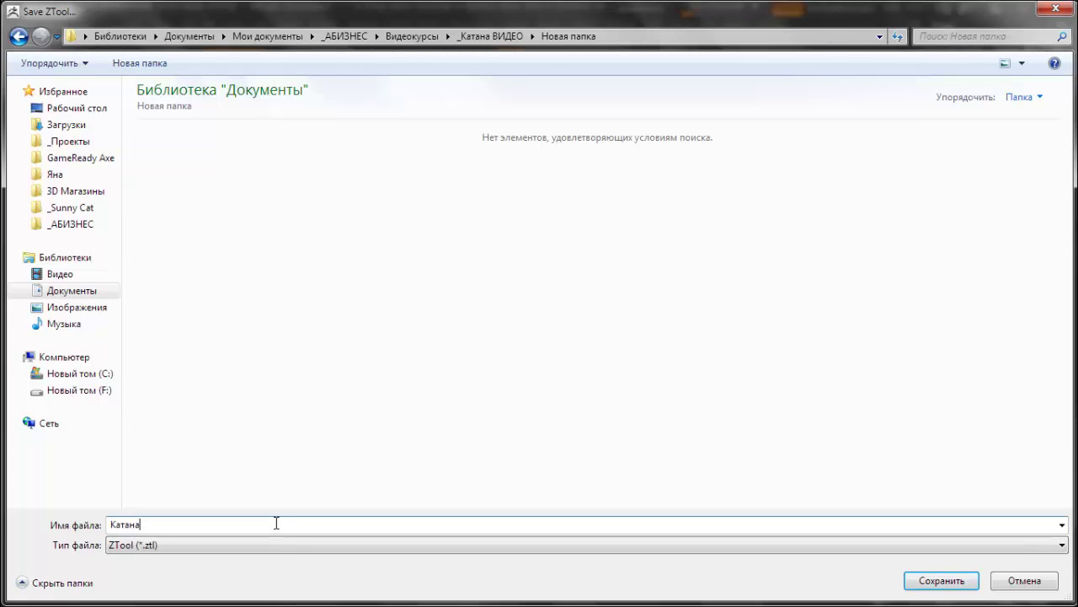
key("Return")
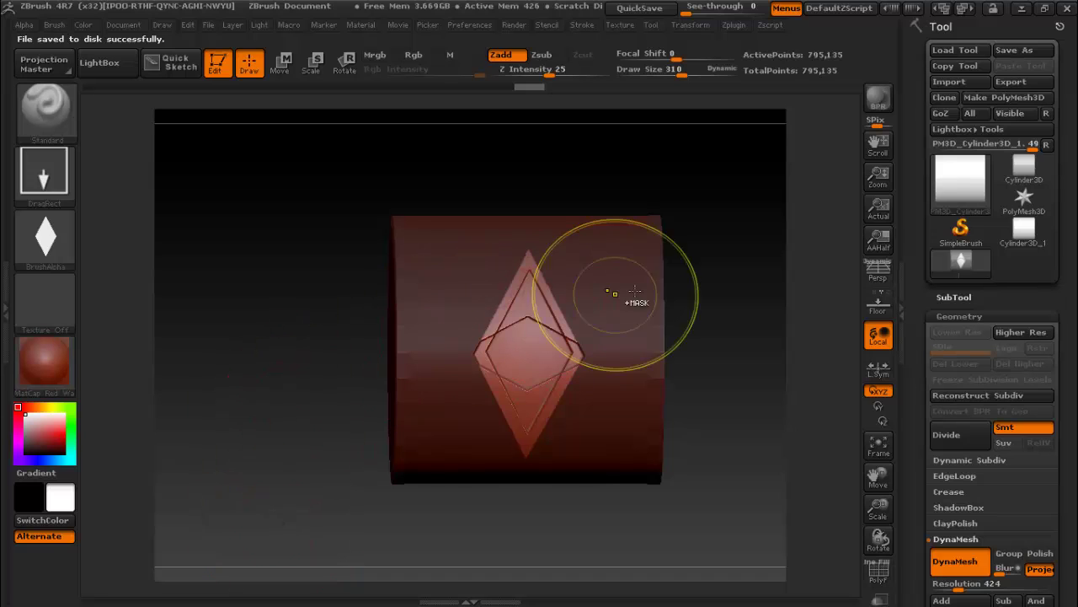
- Undo the extra diamond outline and filter the brush picker to brushes starting with L
key("ctrl+z")
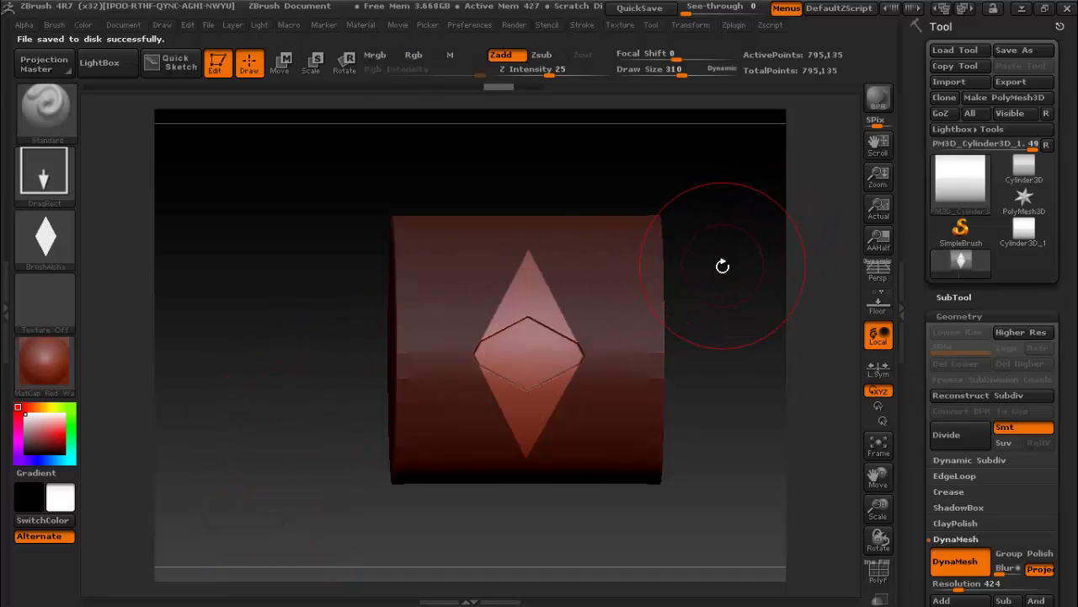
left_click_drag(722, 281, 729, 294, "shift")
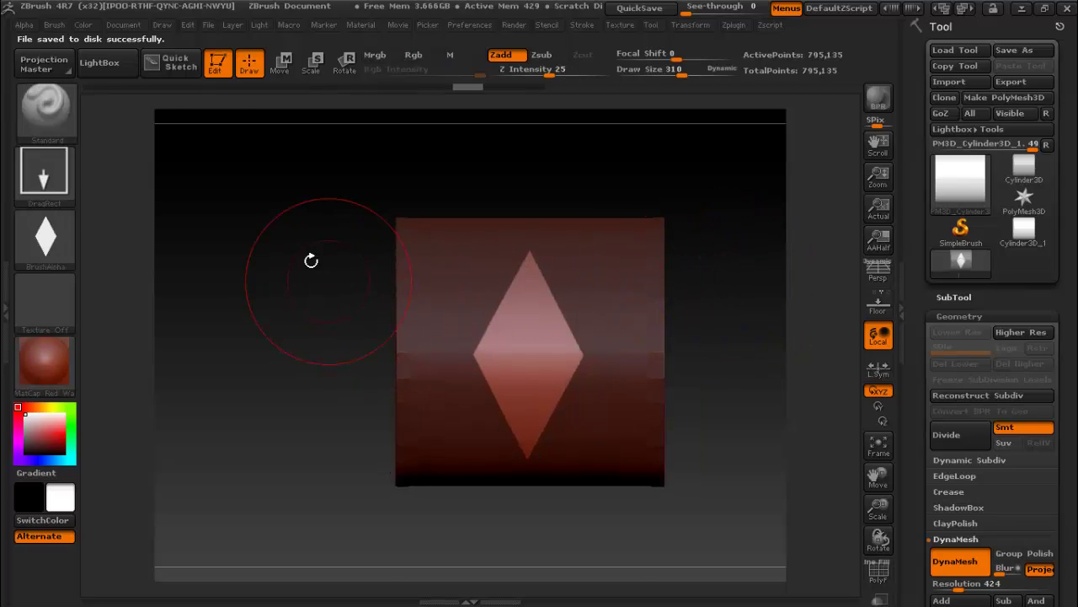
left_click(56, 126)
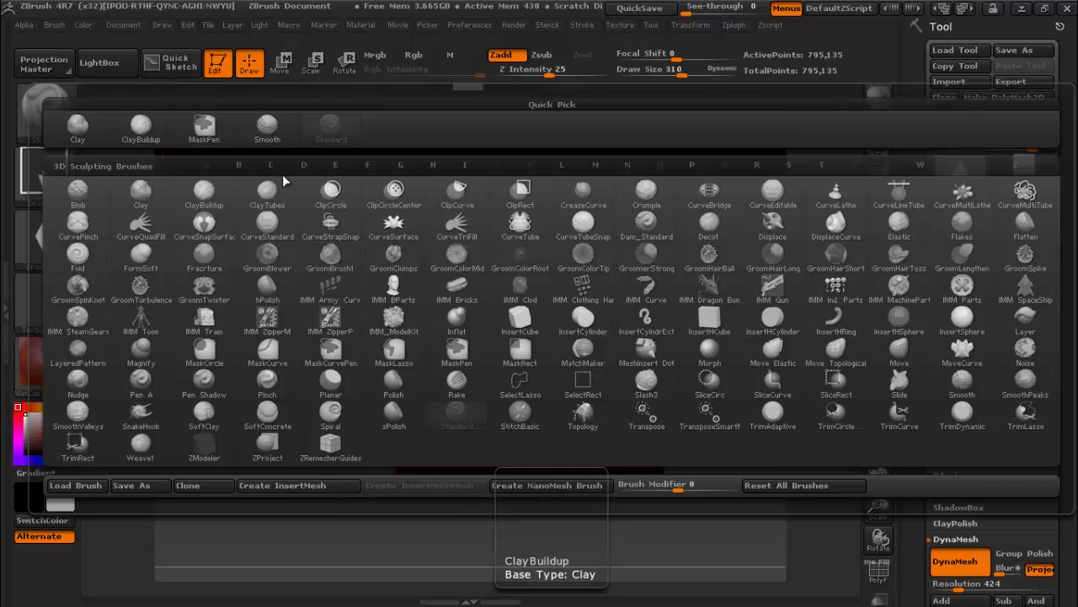
key("l")
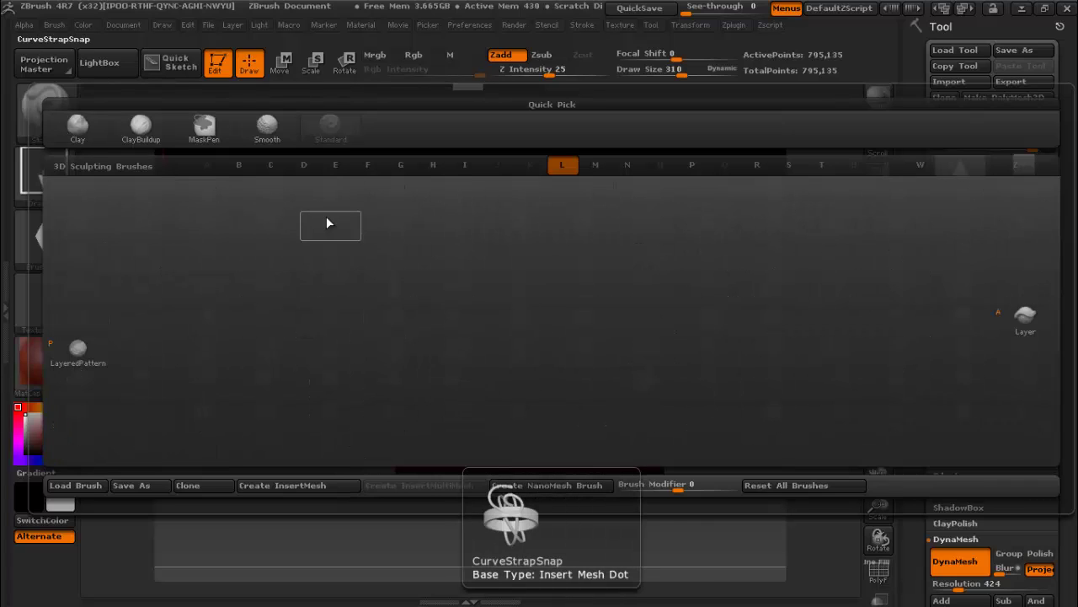
- Choose the Layer brush and raise its Z Intensity from 20 to 29 and higher
left_click(1015, 319)
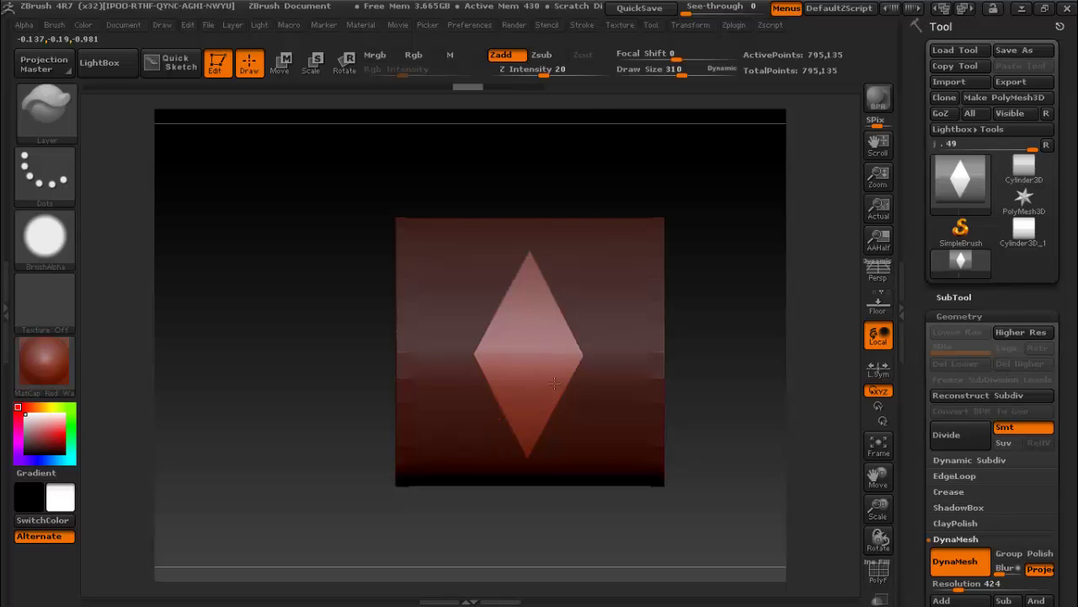
left_click_drag(545, 75, 554, 75)
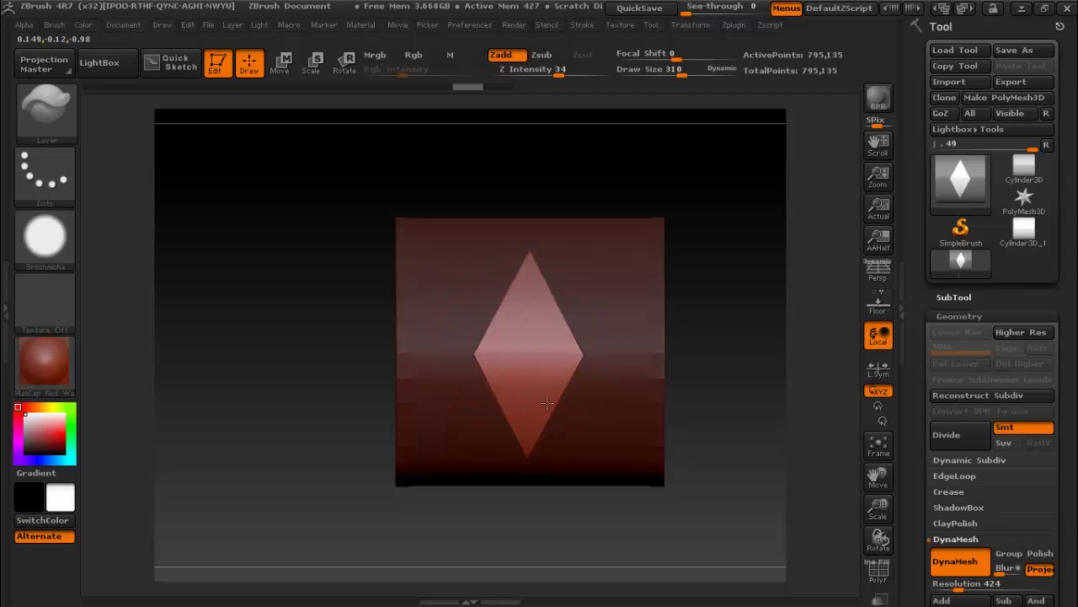
mouse_move(296, 364)
left_mouse_down()
mouse_move(306, 310)
mouse_move(528, 319)
left_mouse_up()
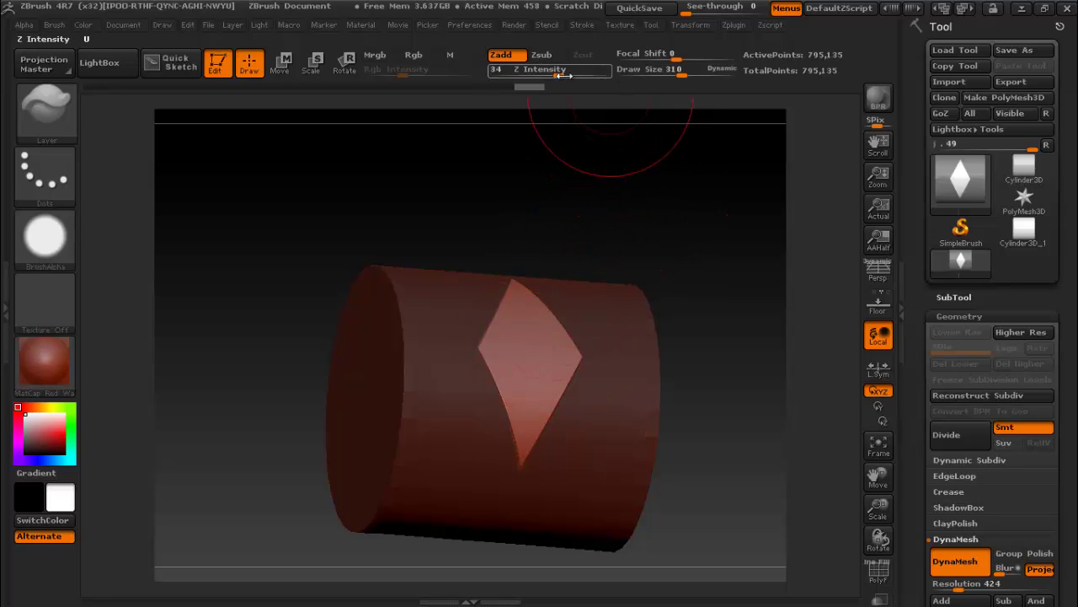
left_click_drag(558, 75, 580, 76)
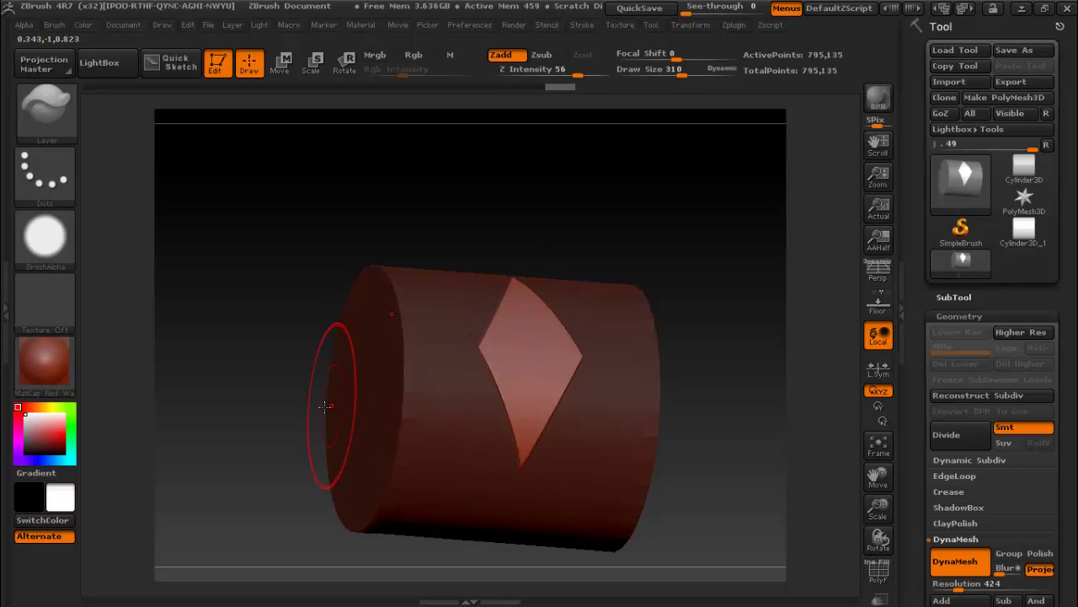
mouse_move(337, 411)
left_mouse_down()
mouse_move(326, 419)
mouse_move(341, 400)
mouse_move(388, 439)
mouse_move(344, 449)
left_mouse_up()
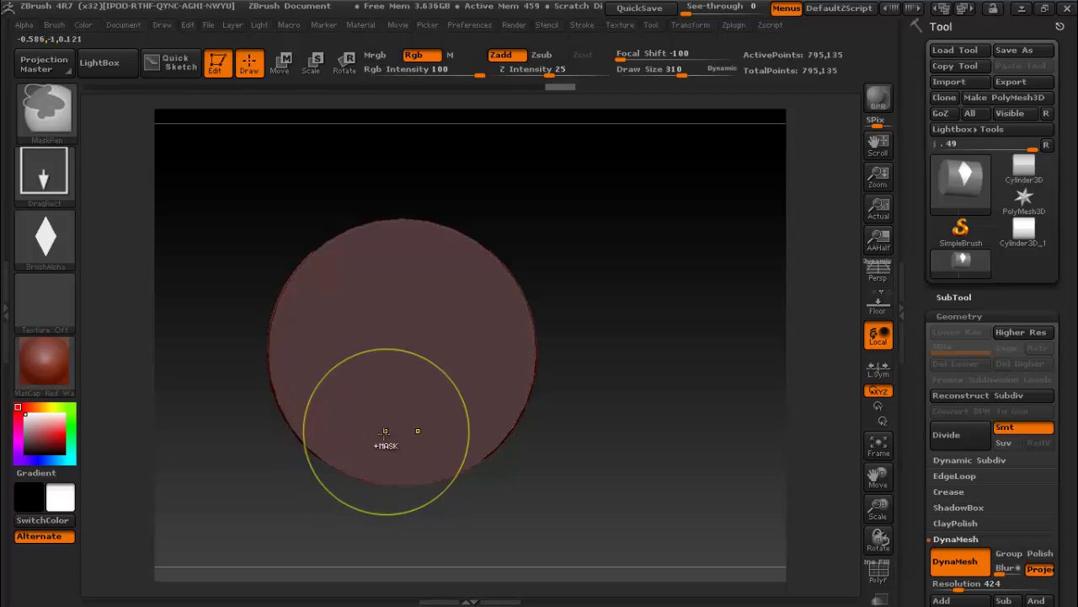
- Give the Layer brush a Dots stroke, push Focal Shift negative and reduce Draw Size
key("b")
key("l")
key("y")
mouse_move(578, 320)
left_mouse_down()
mouse_move(537, 300)
mouse_move(548, 300)
left_mouse_up()
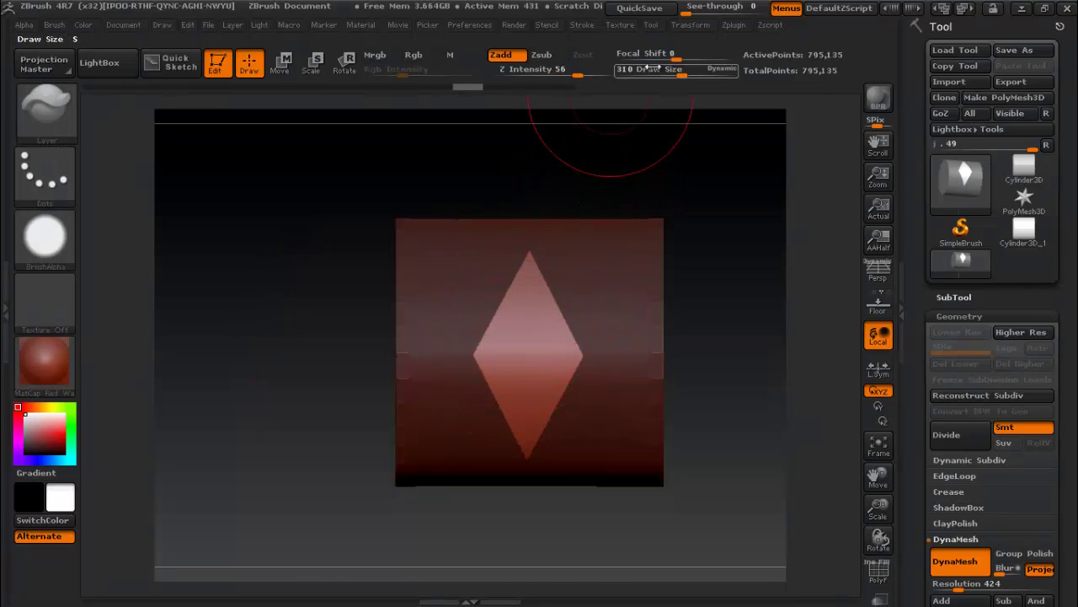
left_click_drag(671, 60, 622, 64)
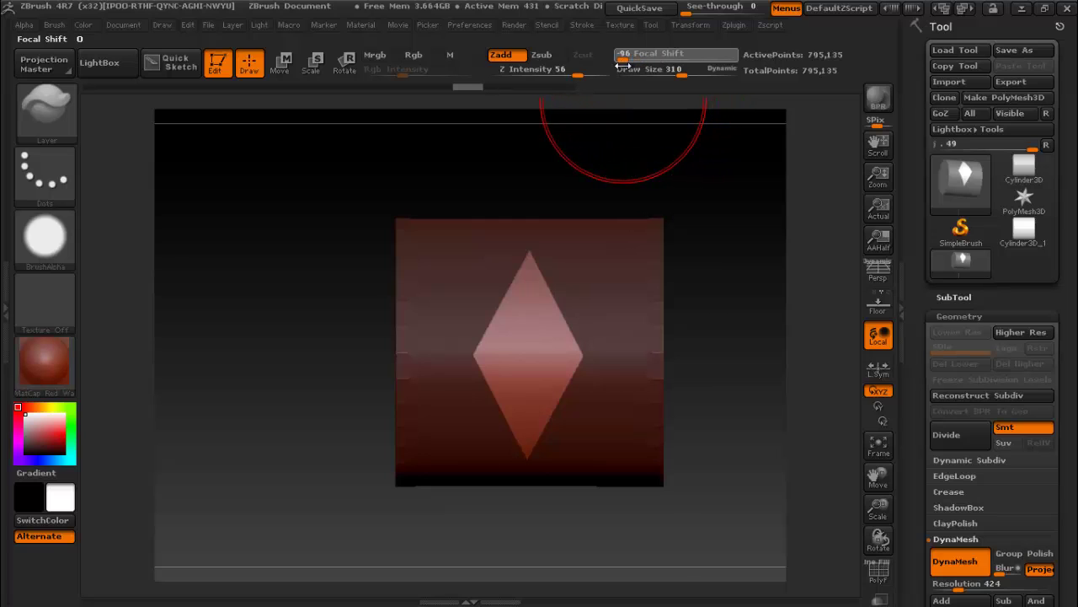
left_click_drag(523, 325, 530, 305)
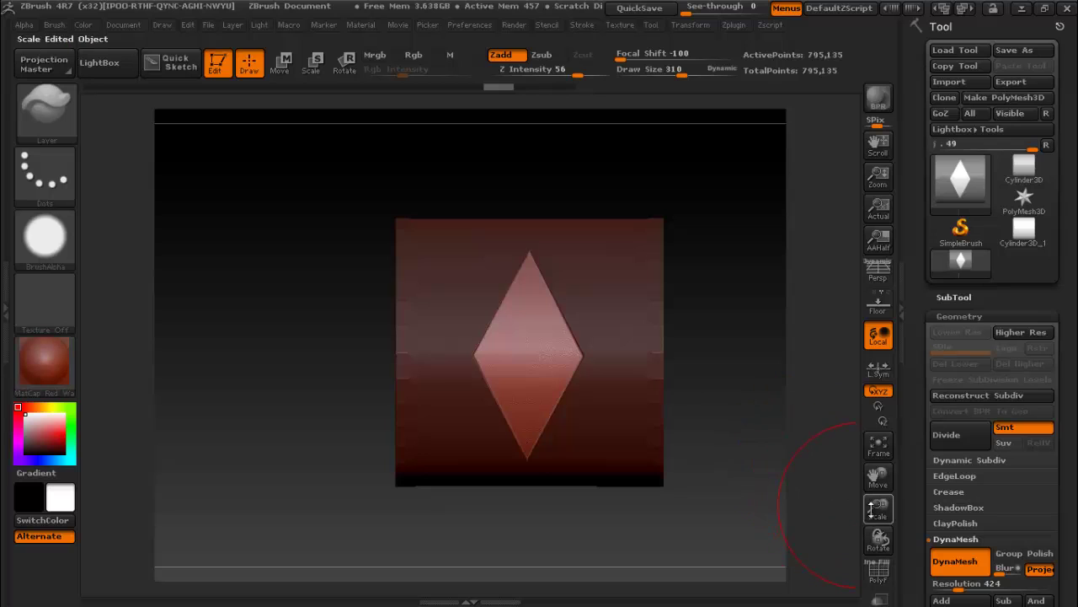
left_click_drag(874, 508, 893, 472)
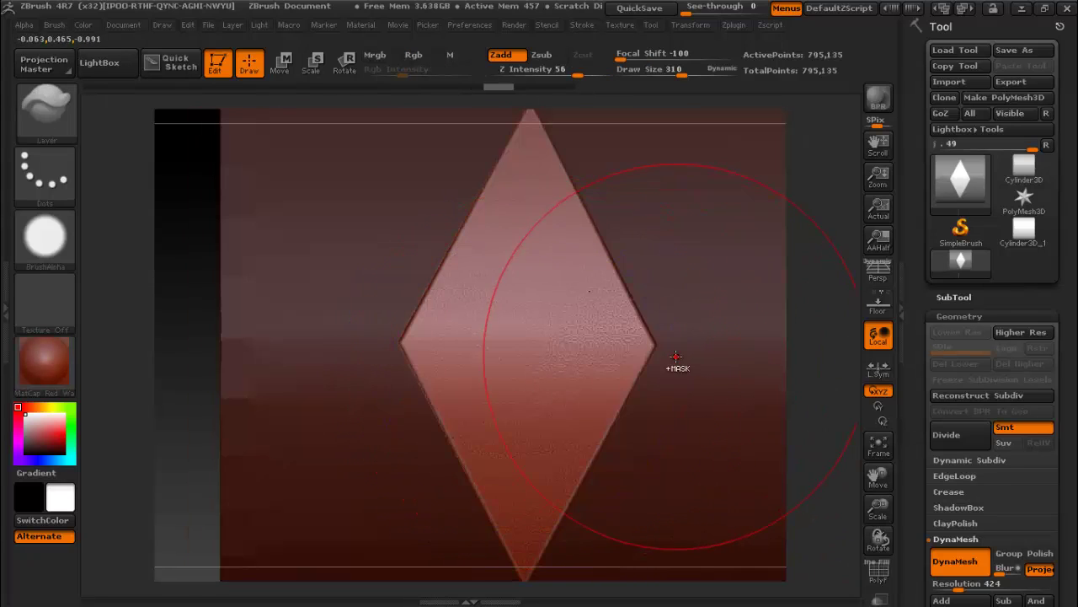
left_click_drag(879, 508, 748, 462)
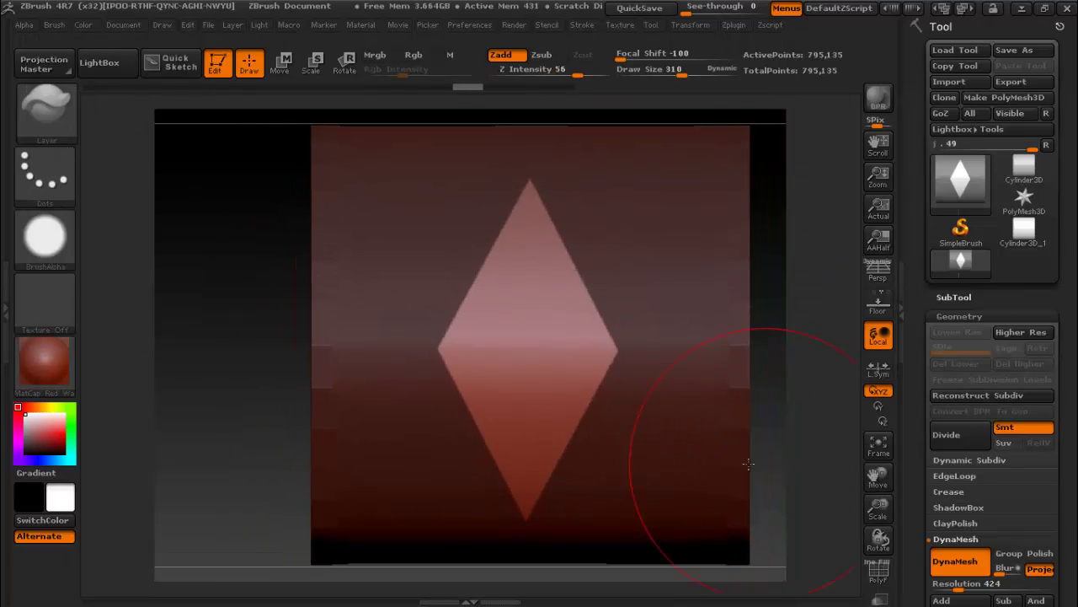
left_click_drag(681, 74, 733, 57)
- Sculpt a line of dots up the diamond, then undo it
left_click_drag(508, 375, 493, 252)
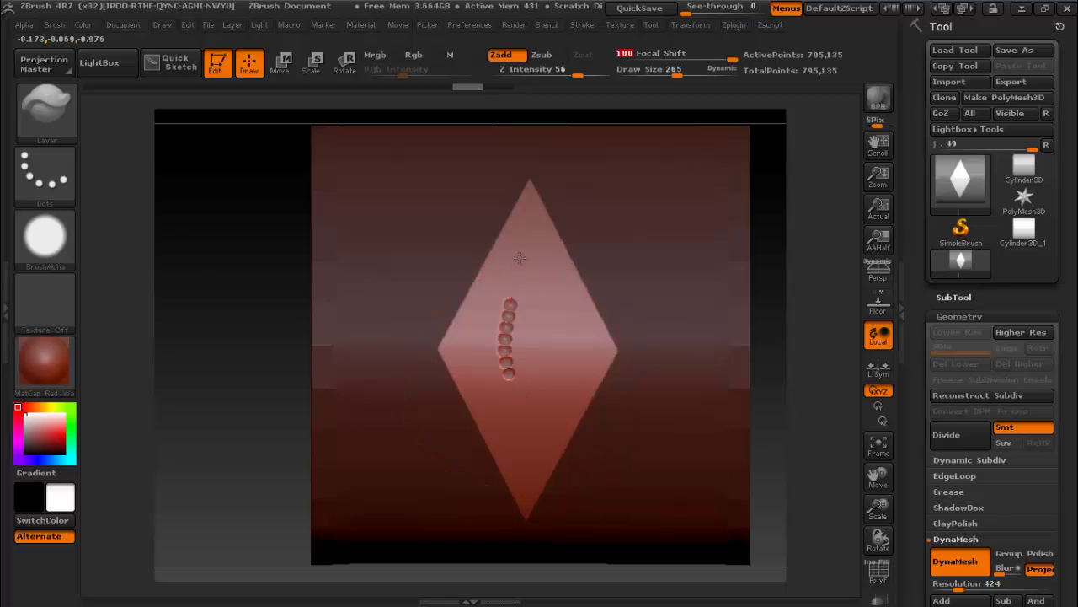
key("ctrl+z")
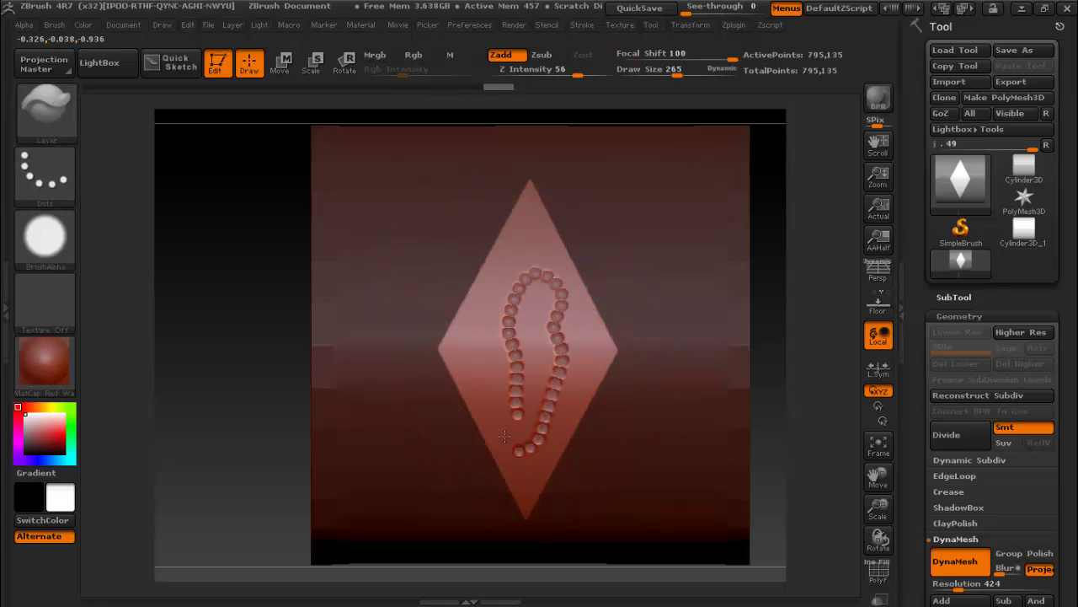
key("ctrl+z")
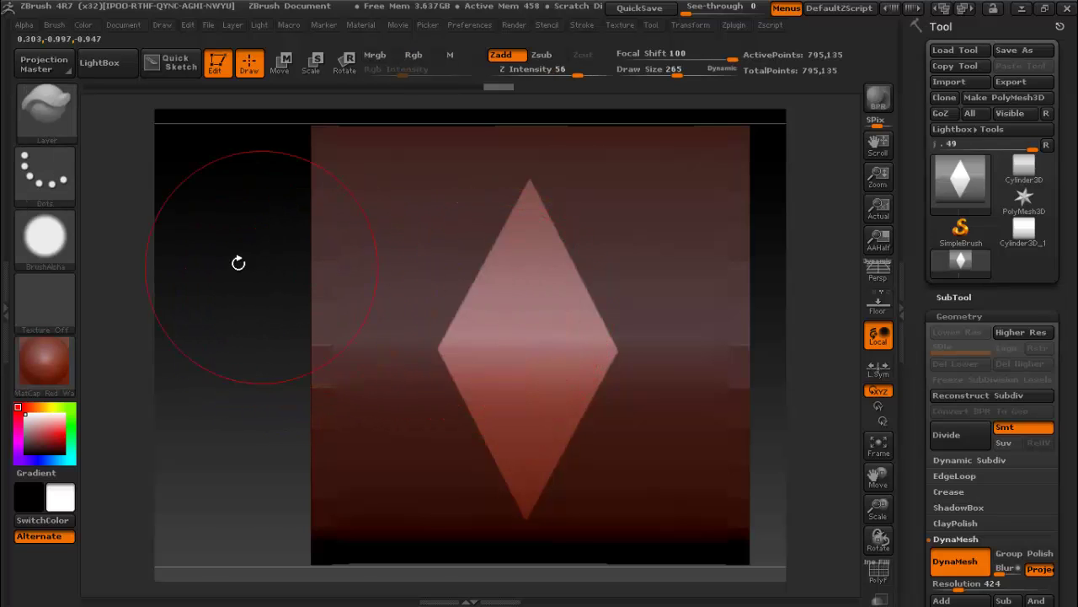
- Turn the brush alpha off, reset Focal Shift to 0 and set Z Intensity to 62
left_click(58, 255)
left_click(127, 252)
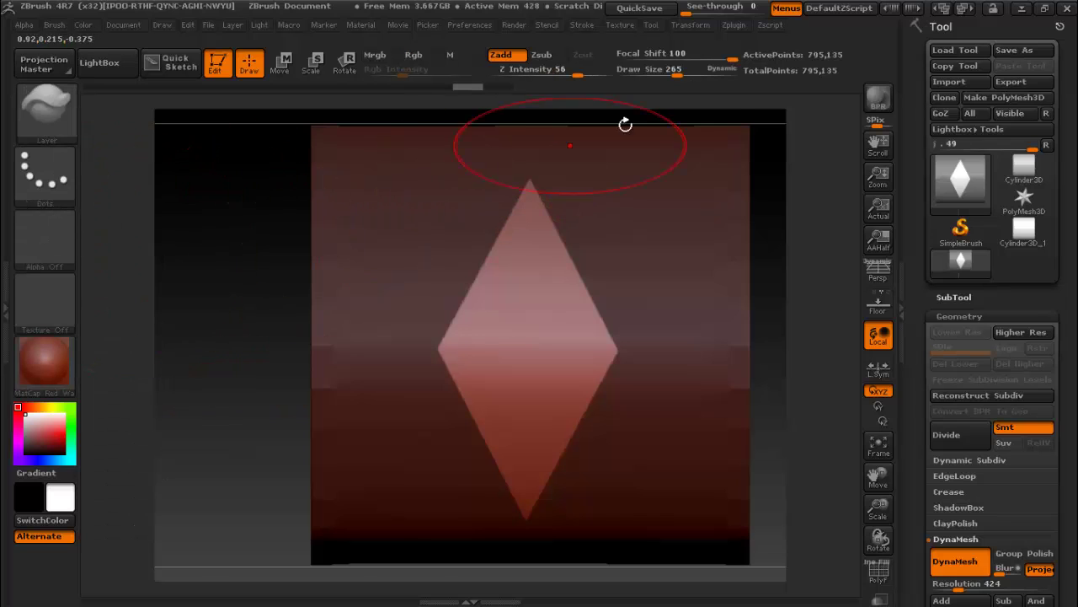
left_click_drag(703, 58, 681, 57)
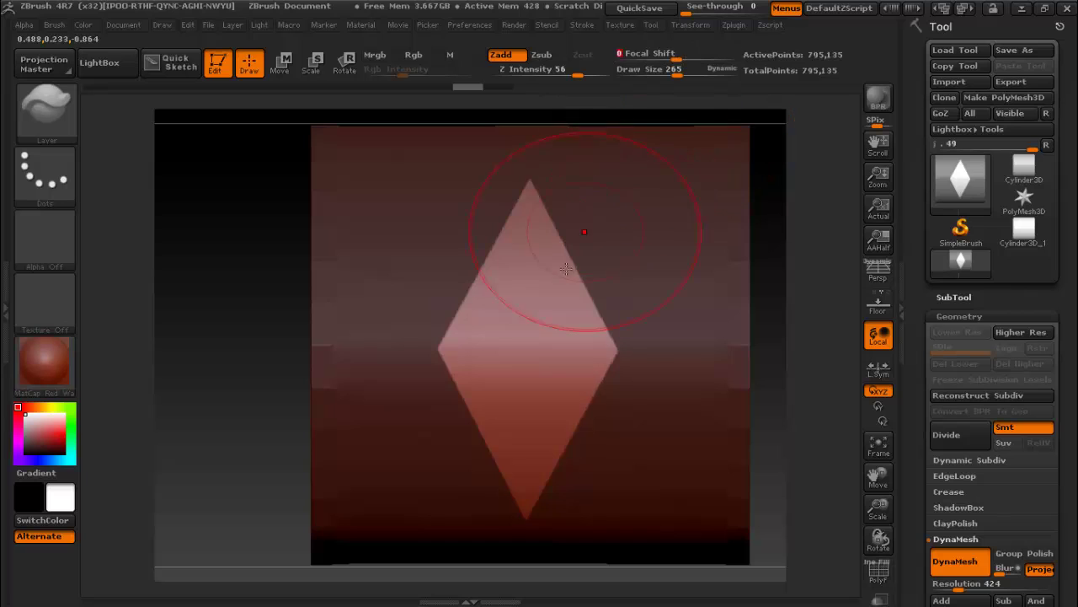
left_click(535, 328)
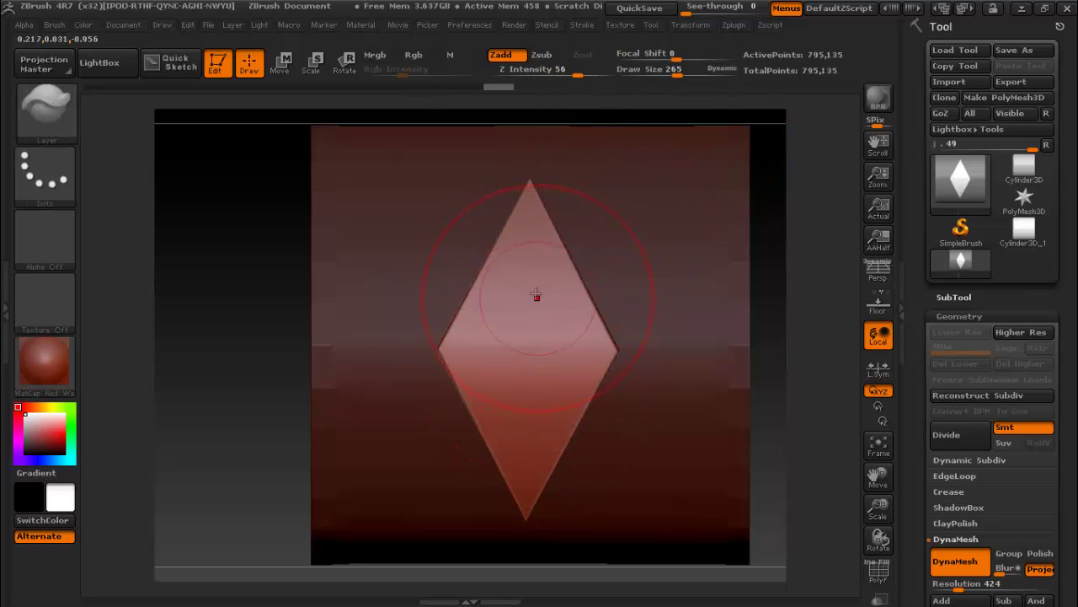
left_click(539, 69)
type("62")
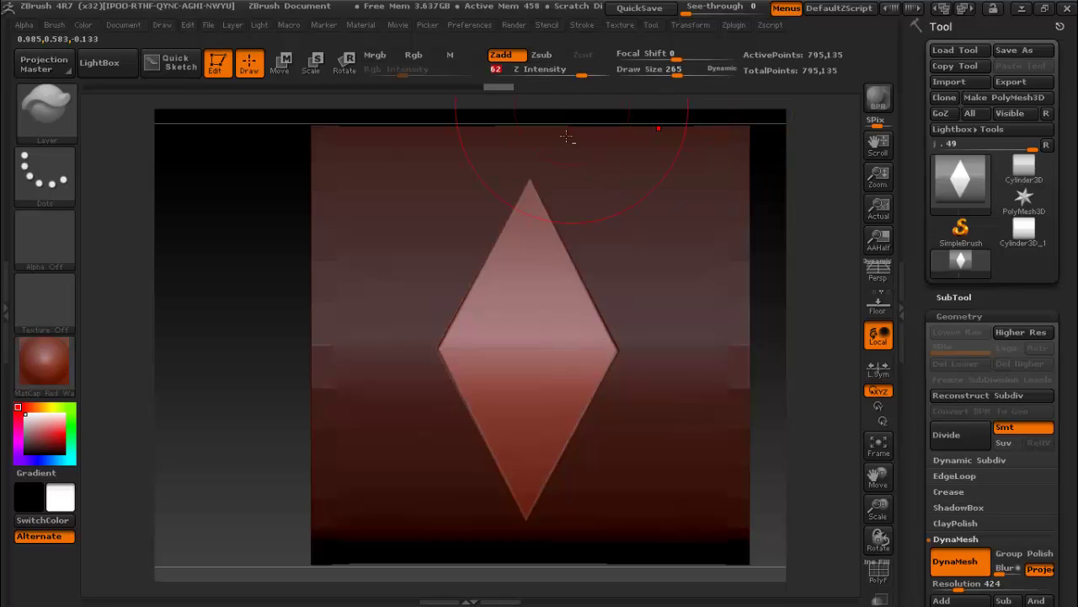
left_click(529, 354)
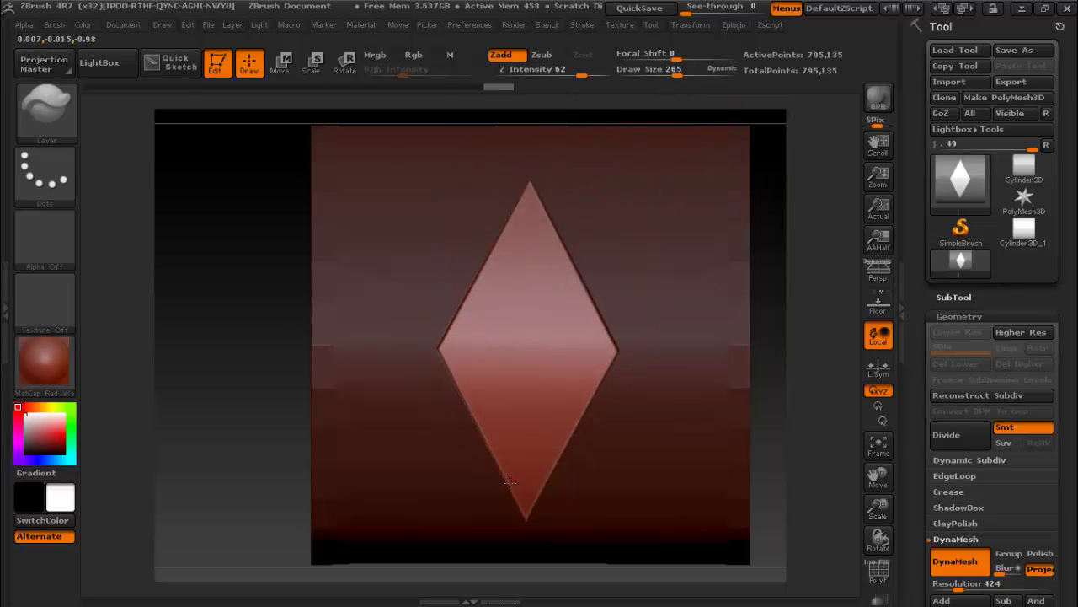
mouse_move(240, 401)
left_mouse_down()
mouse_move(298, 373)
mouse_move(289, 379)
left_mouse_up()
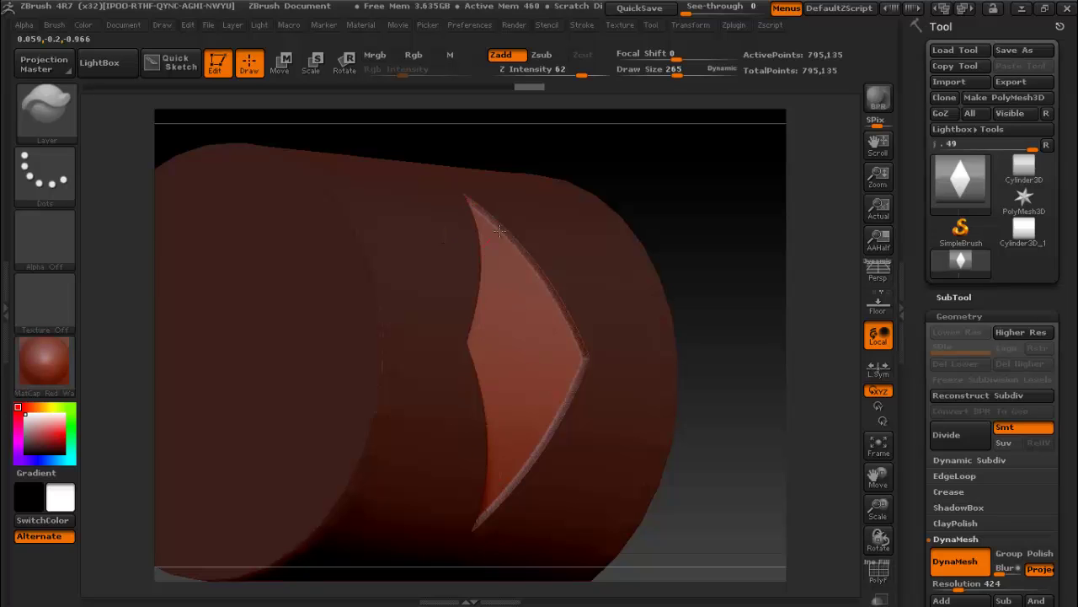
mouse_move(717, 349)
left_mouse_down("shift")
mouse_move(816, 497)
mouse_move(594, 408)
left_mouse_up("shift")
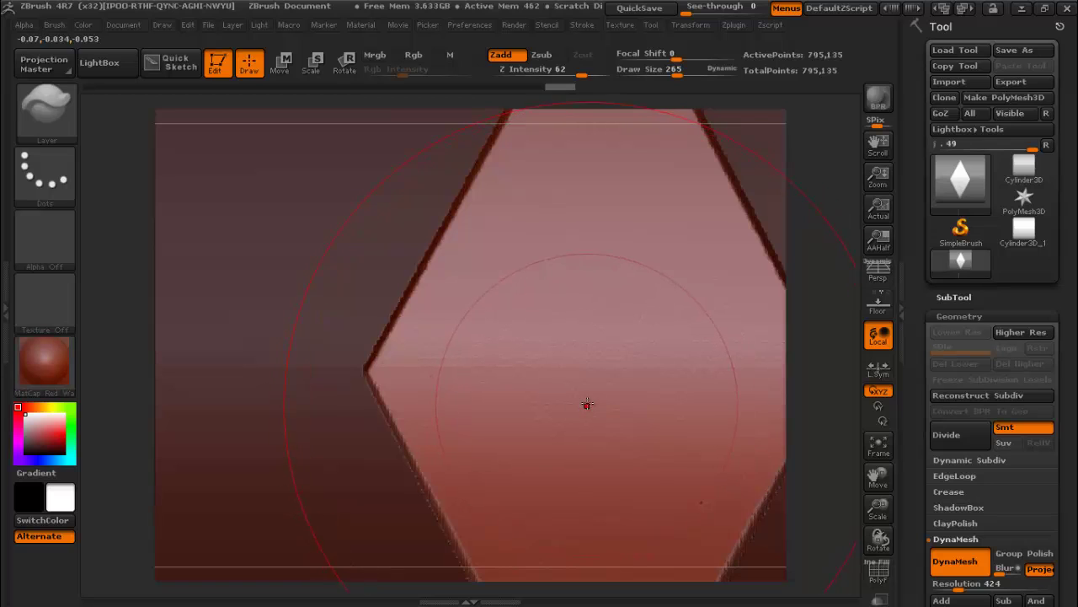
key("shift+f")
key("shift+f")
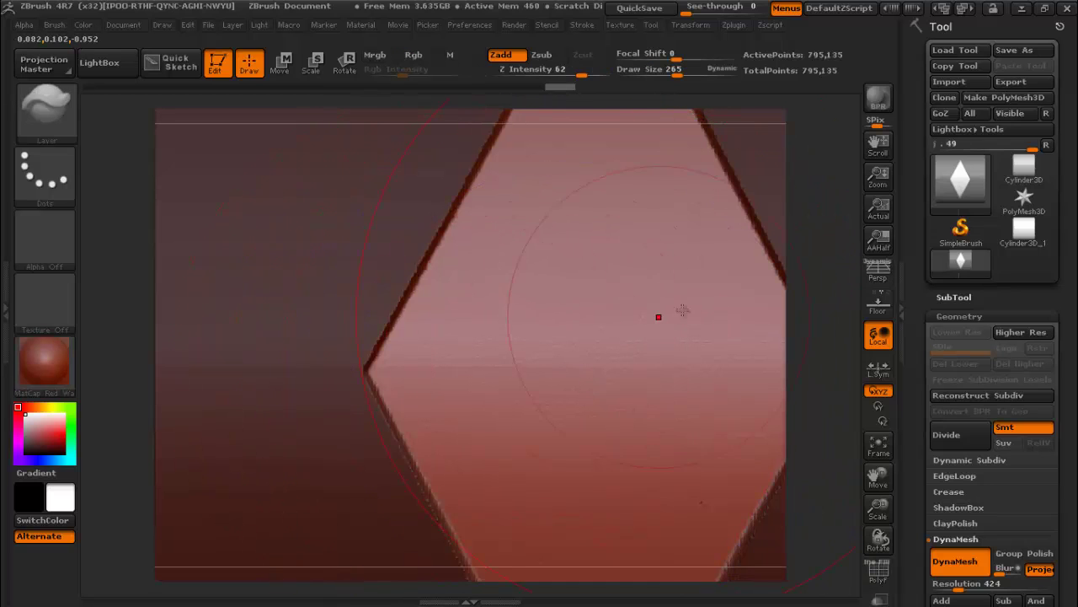
left_click_drag(831, 200, 741, 260)
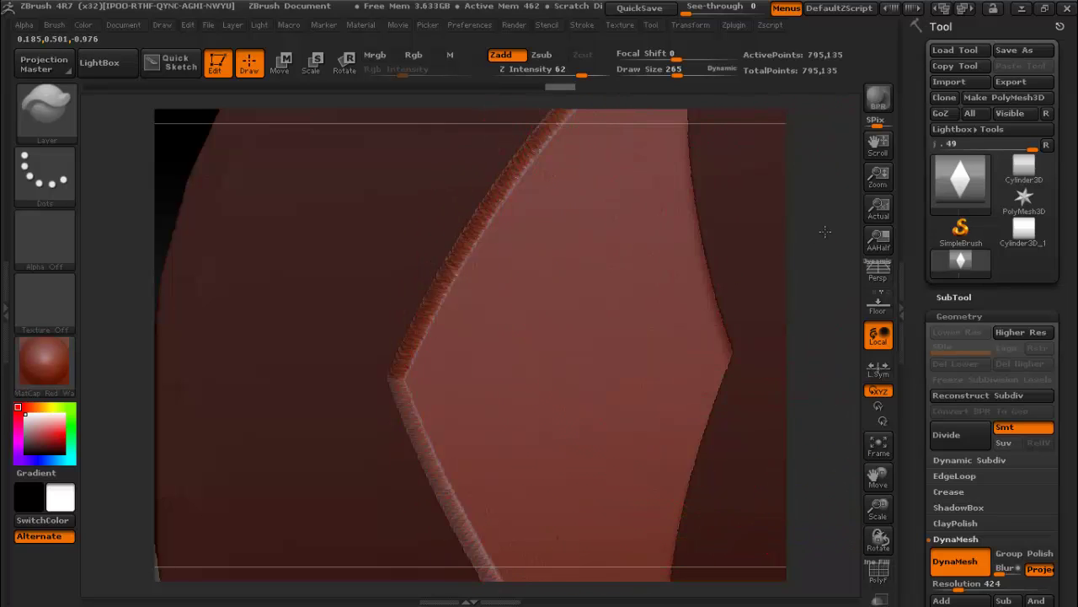
left_click_drag(825, 231, 840, 236)
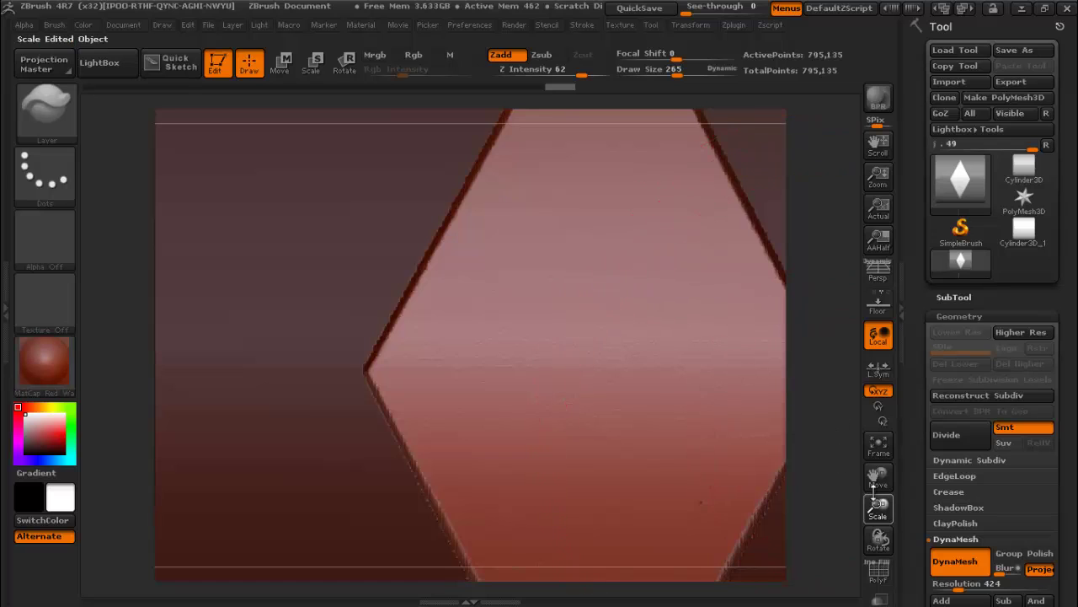
left_click_drag(840, 421, 829, 404)
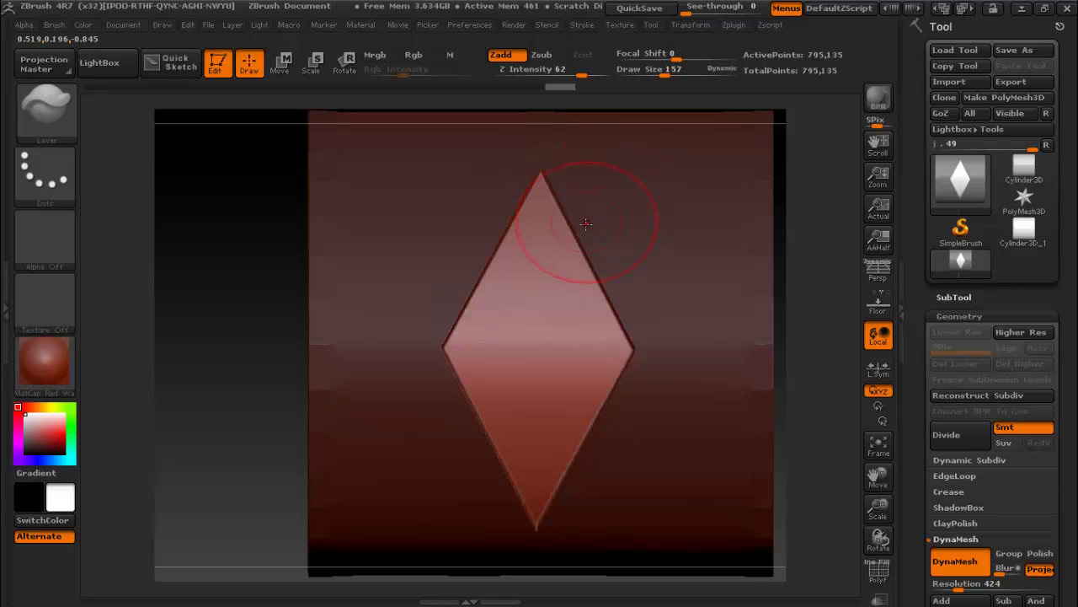
- Shrink the Smooth brush to Draw Size 58 and smooth a vertical patch on the diamond
left_click_drag(879, 509, 838, 524)
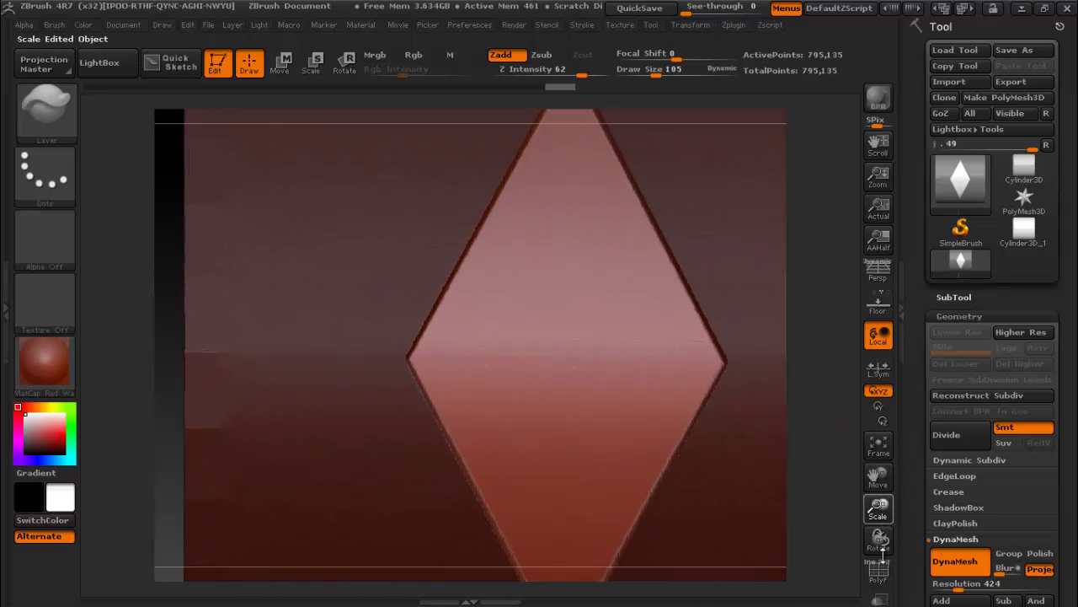
key("shift")
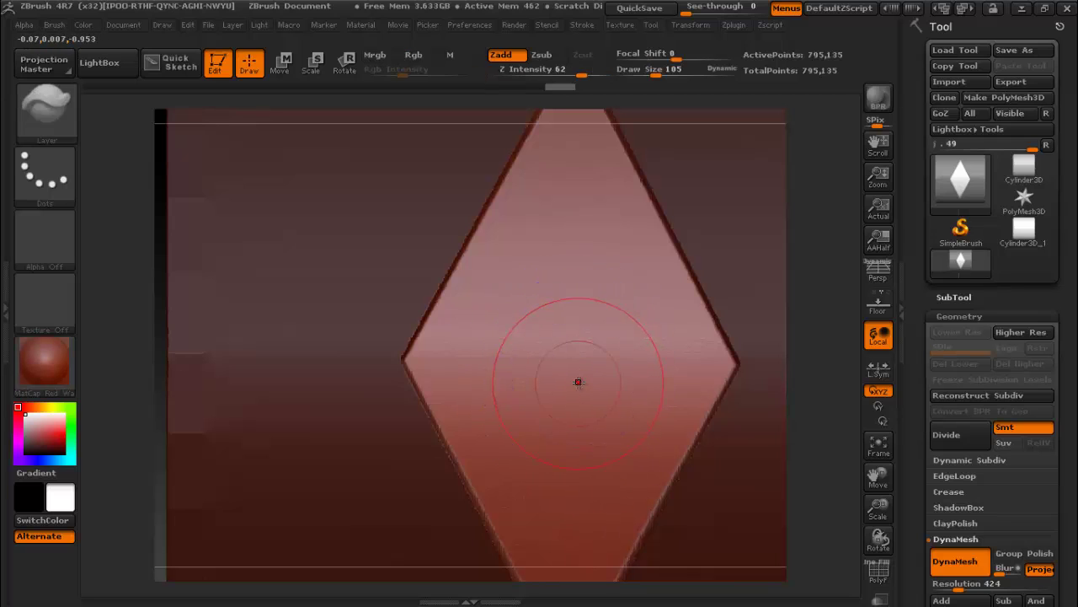
key("ctrl")
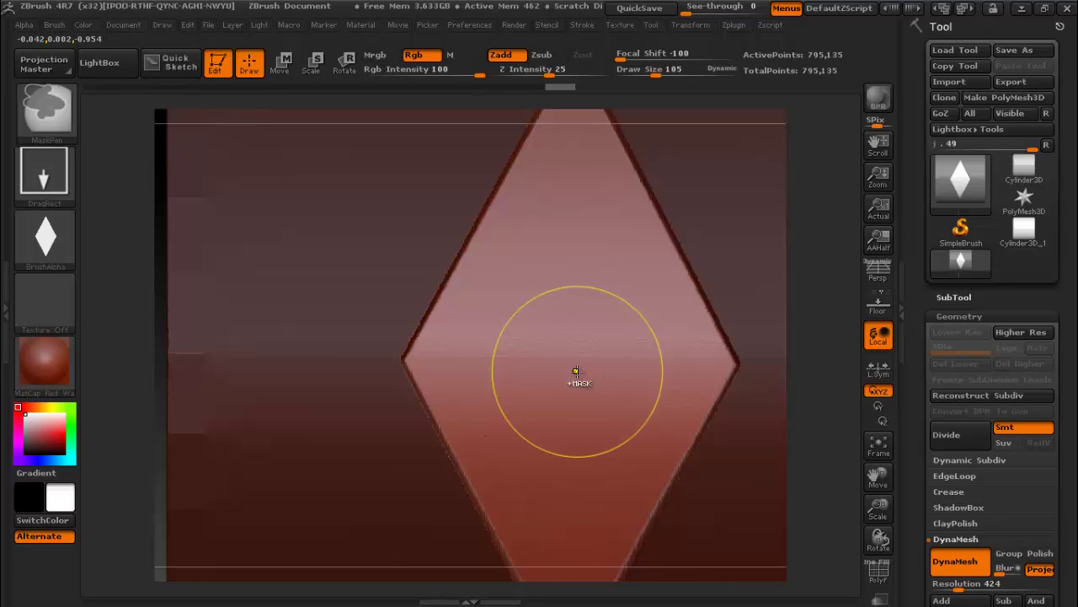
key("shift")
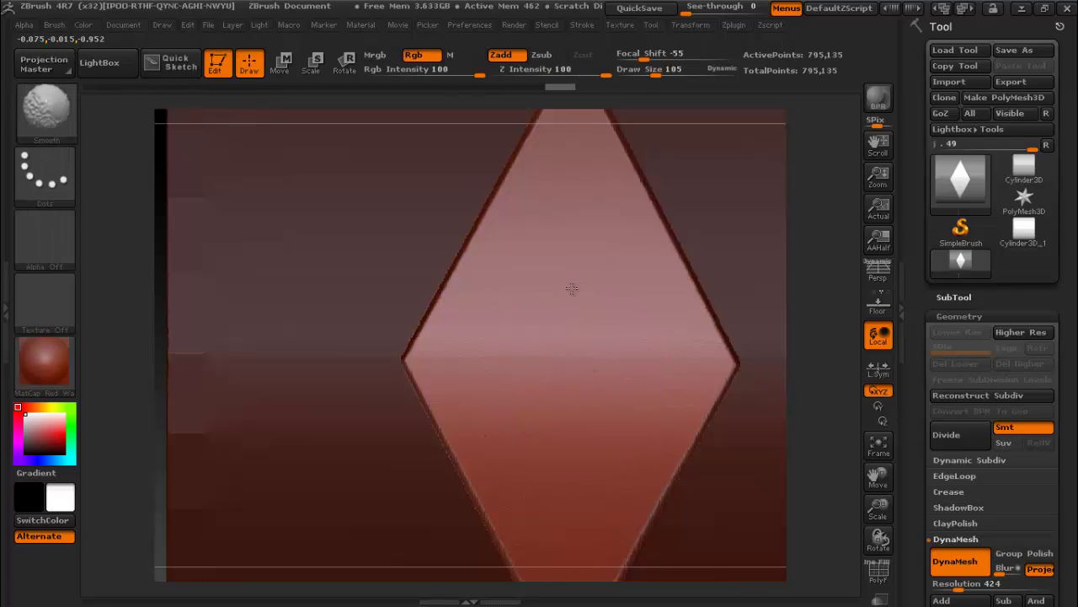
left_click_drag(654, 72, 647, 72)
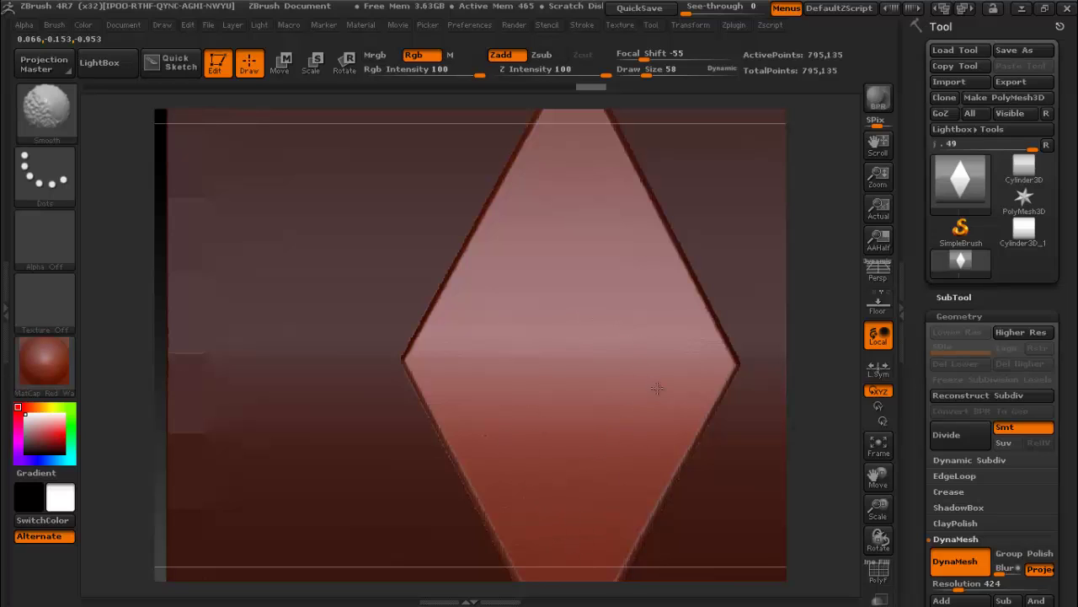
key("shift+f")
key("shift+f")
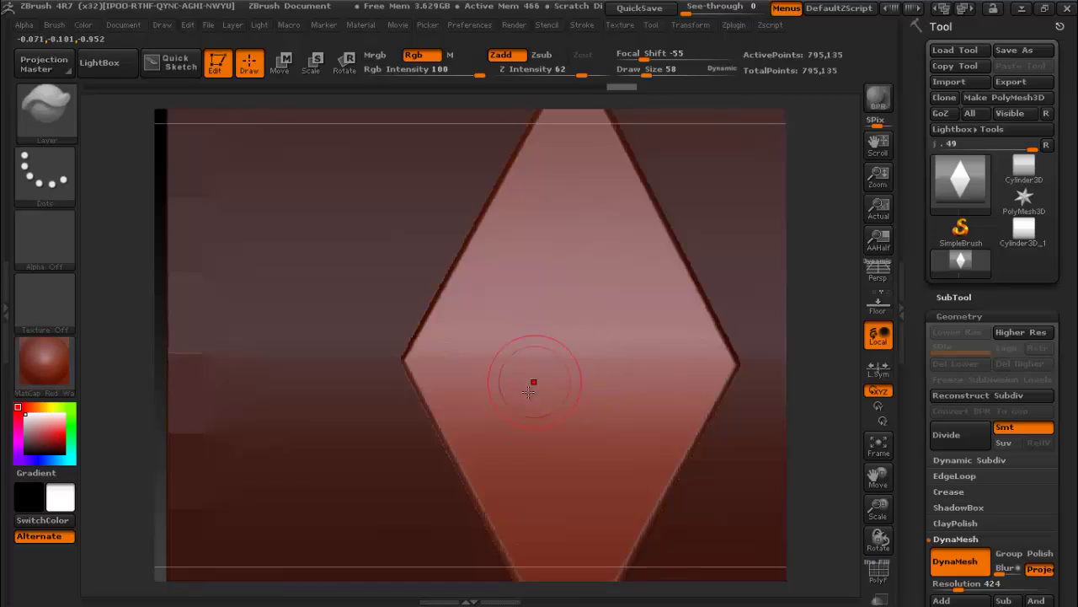
key("shift+f")
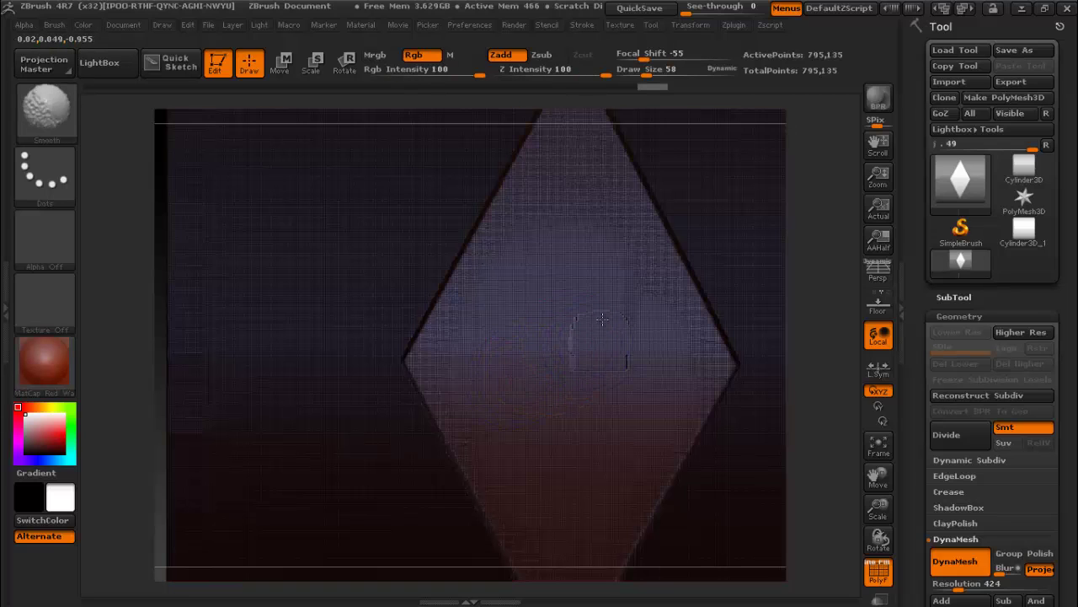
left_click_drag(556, 366, 569, 221, "shift")
key("shift+f")
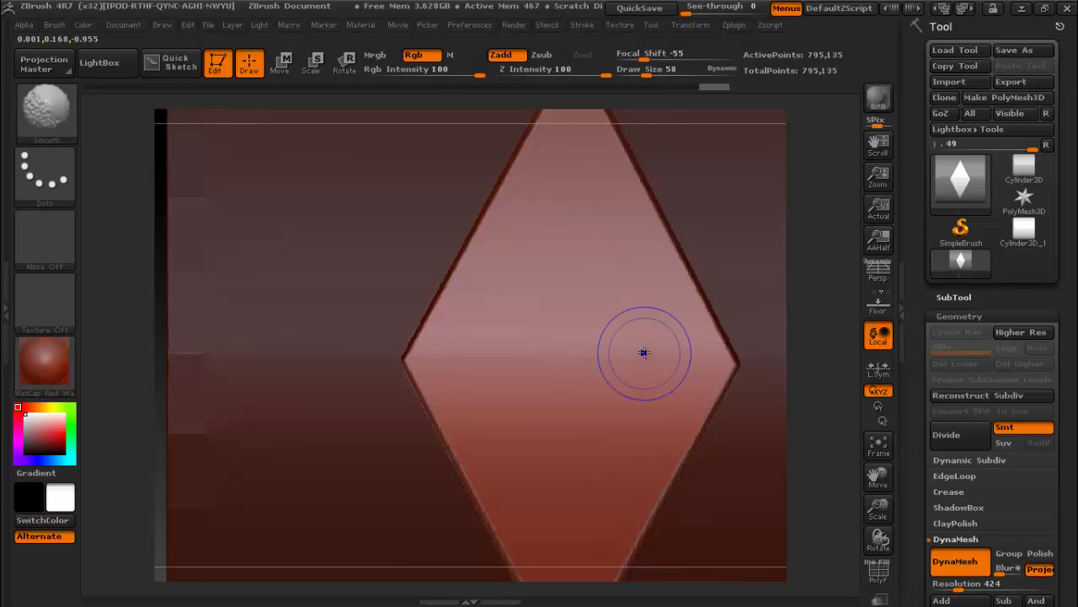
key("shift+f")
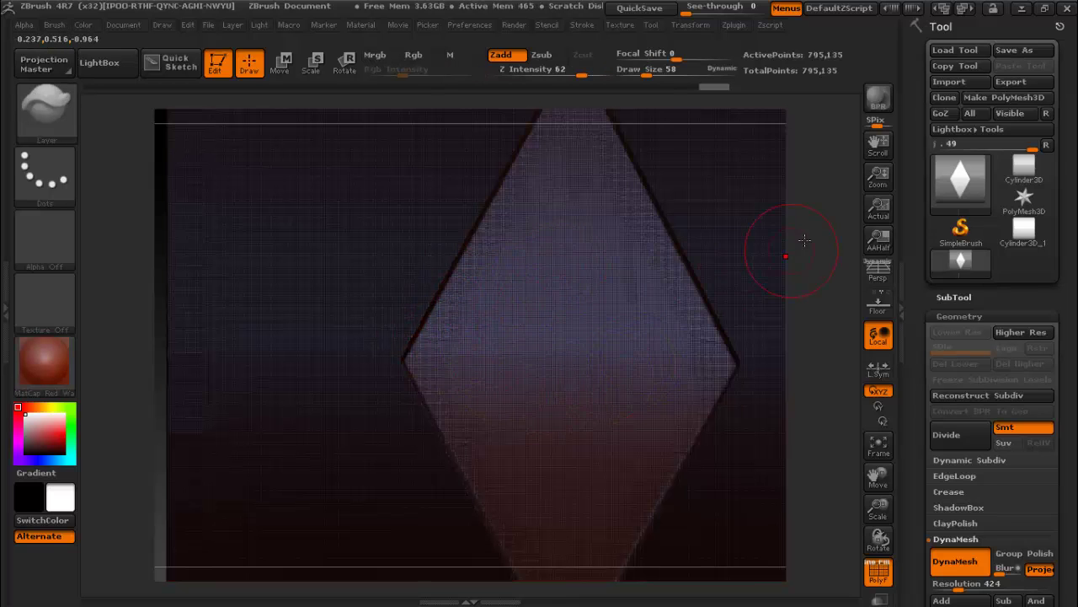
- Smooth the remaining rough detail on the diamond, then view it head-on and zoom out
mouse_move(783, 241)
left_mouse_down()
mouse_move(835, 159)
mouse_move(691, 277)
left_mouse_up()
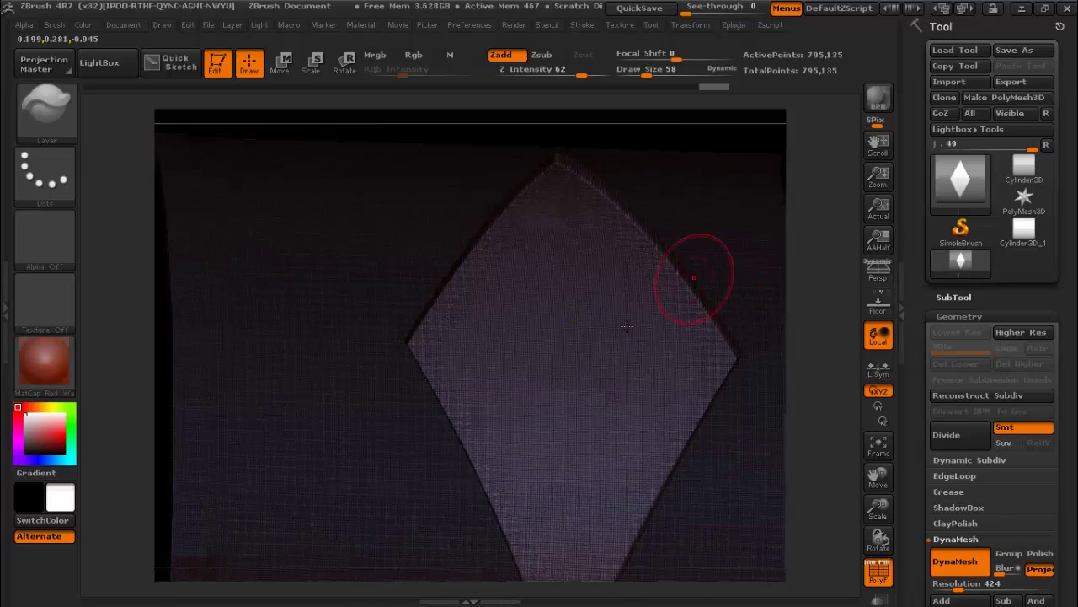
mouse_move(494, 378)
left_mouse_down("shift")
mouse_move(468, 362)
mouse_move(539, 244)
left_mouse_up("shift")
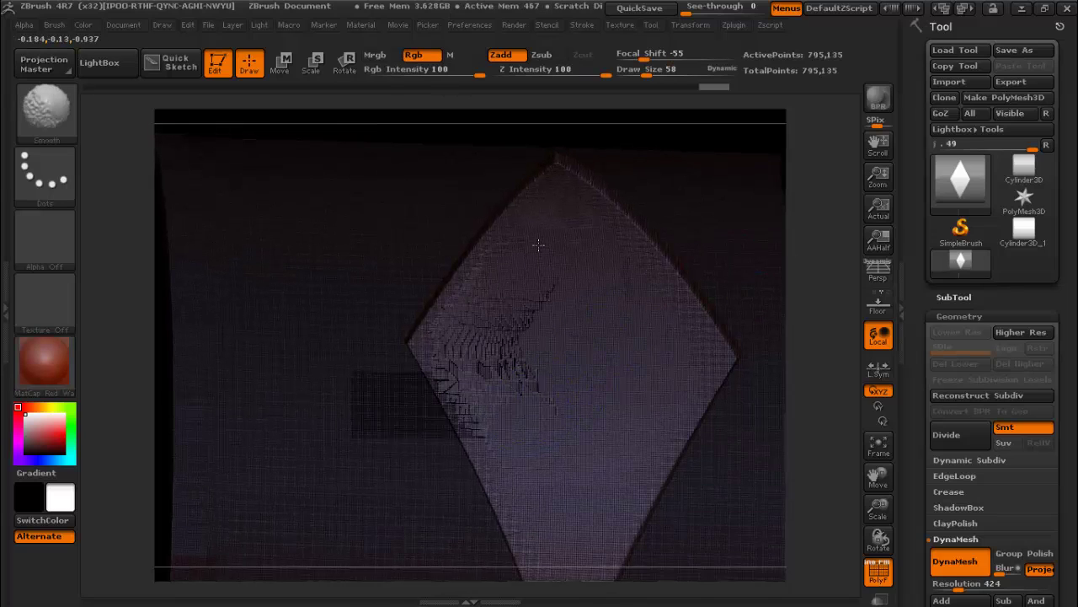
left_click_drag(616, 281, 594, 312, "shift")
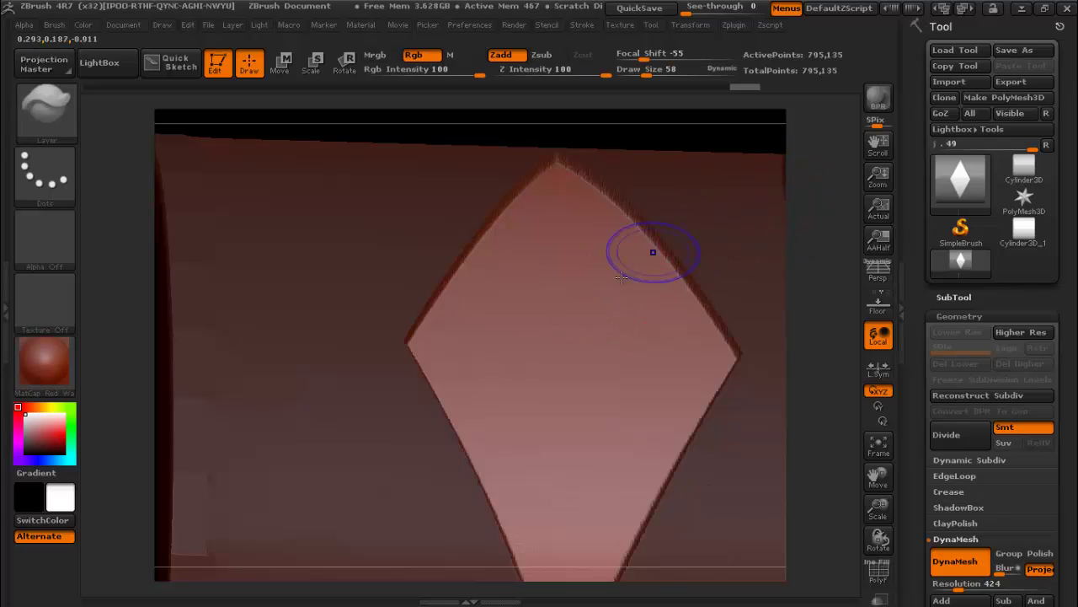
left_click_drag(650, 248, 533, 269, "shift")
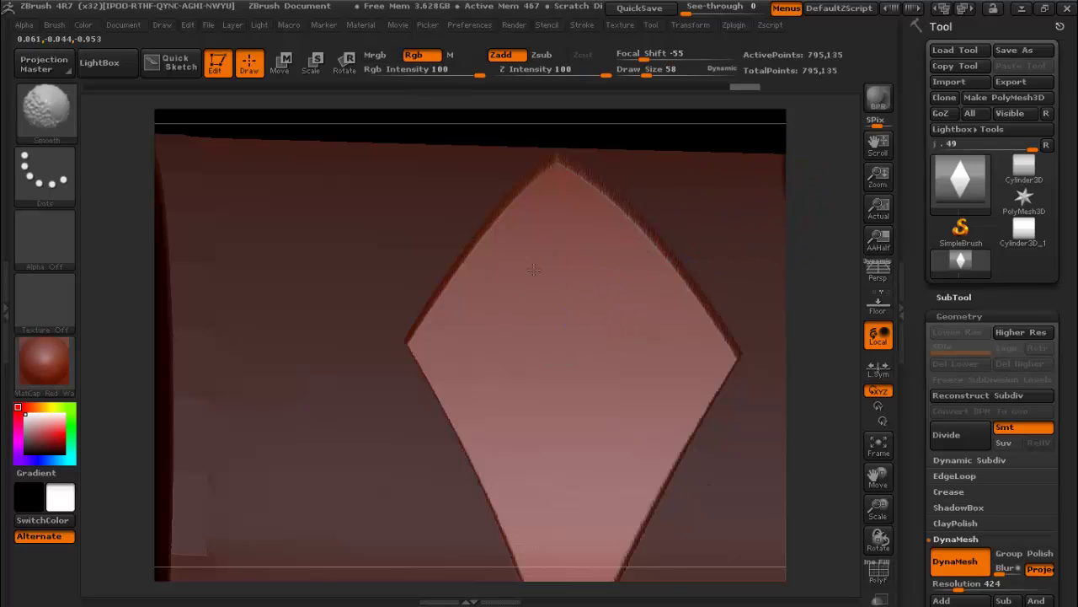
key("shift+f")
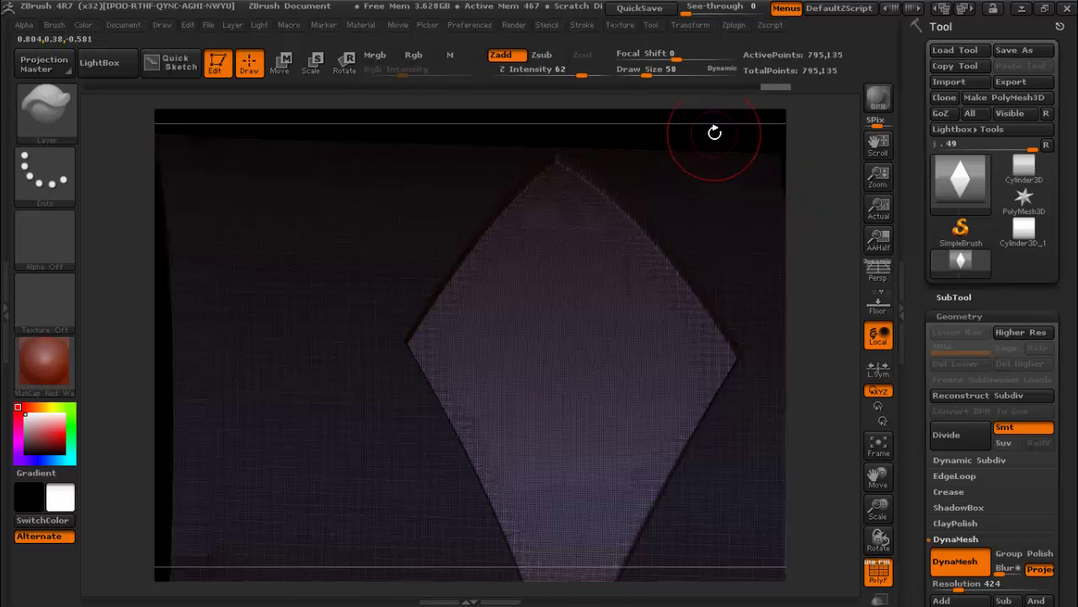
key("shift+f")
left_click_drag(825, 165, 810, 454, "shift")
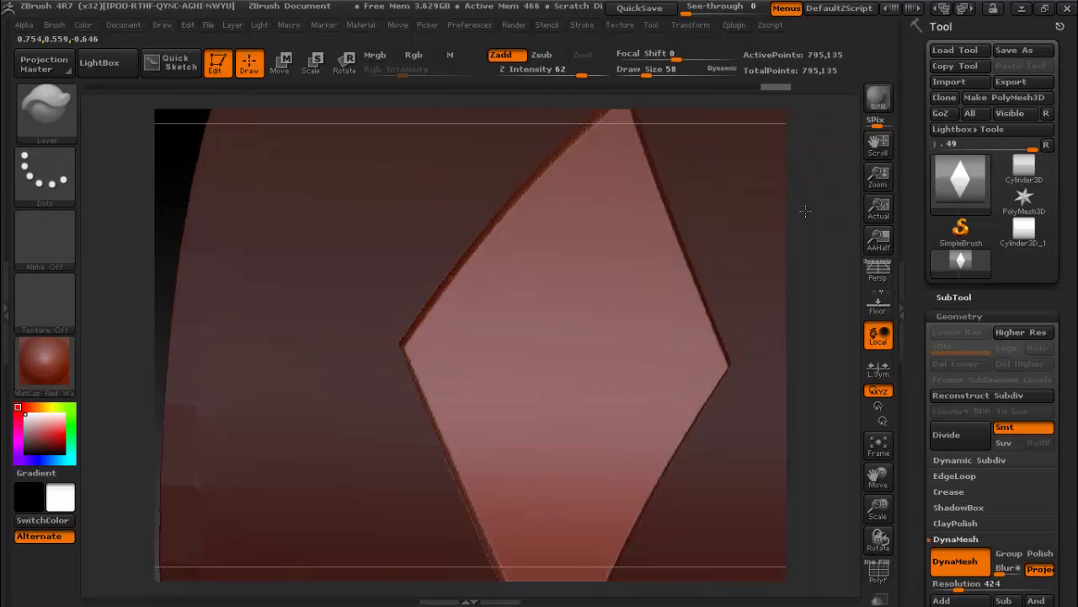
mouse_move(876, 506)
left_mouse_down()
mouse_move(853, 456)
mouse_move(835, 479)
left_mouse_up()
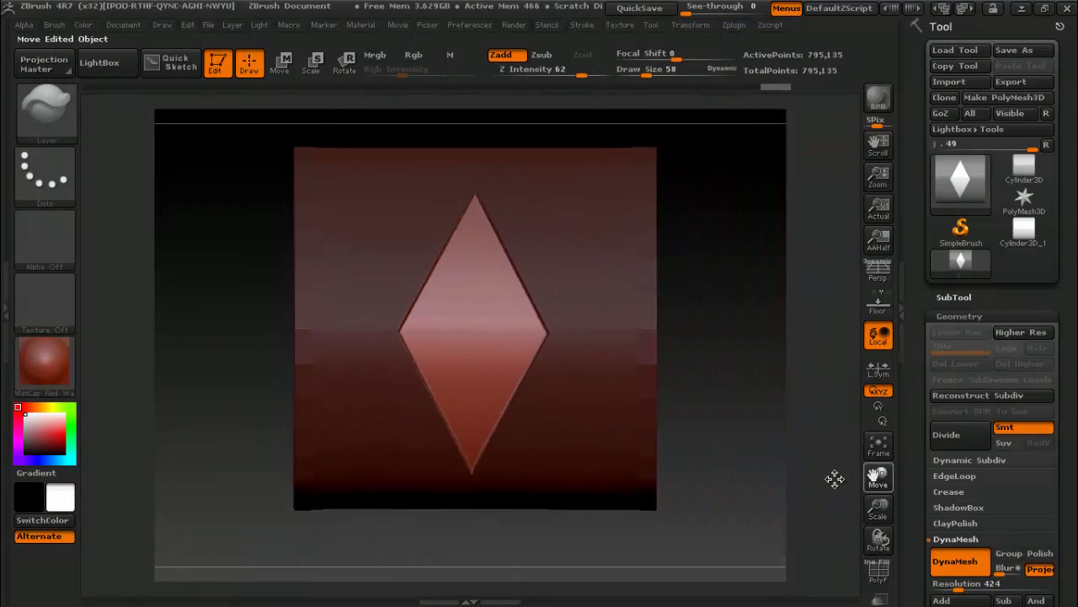
- Clear the mask around the diamond and zoom in with the polygon wireframe shown
key("ctrl")
left_click_drag(731, 272, 742, 361, "ctrl")
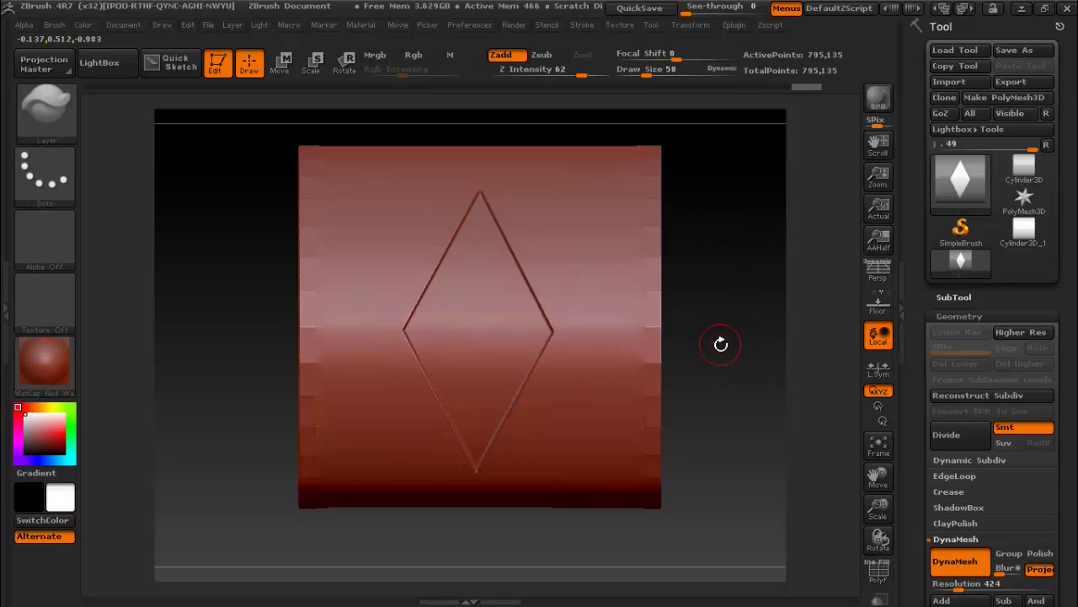
key("shift+f")
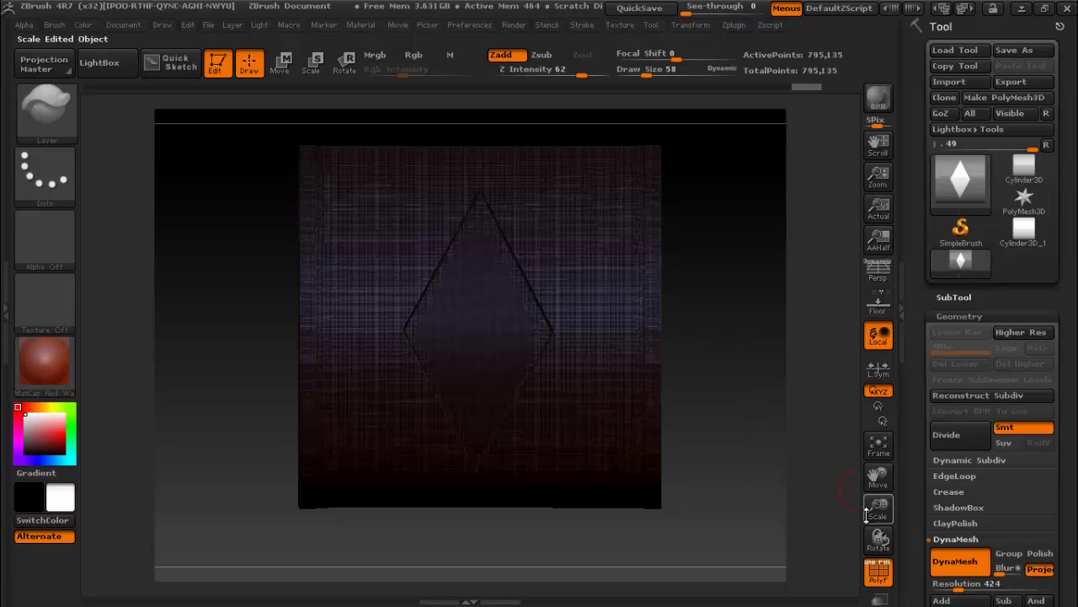
left_click_drag(867, 514, 704, 413)
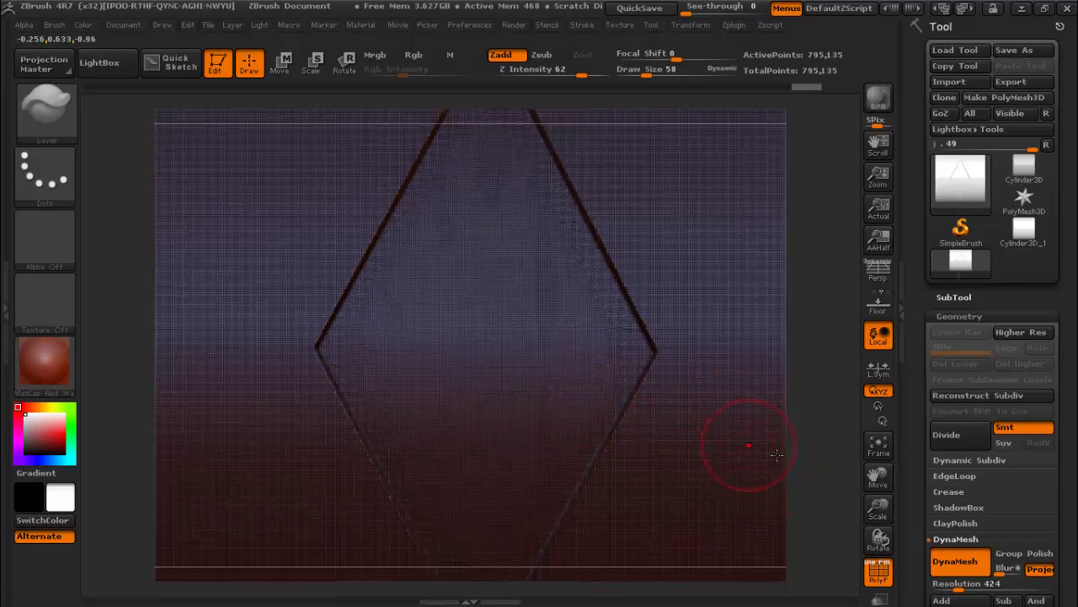
mouse_move(879, 480)
left_mouse_down()
mouse_move(886, 569)
mouse_move(730, 484)
left_mouse_up()
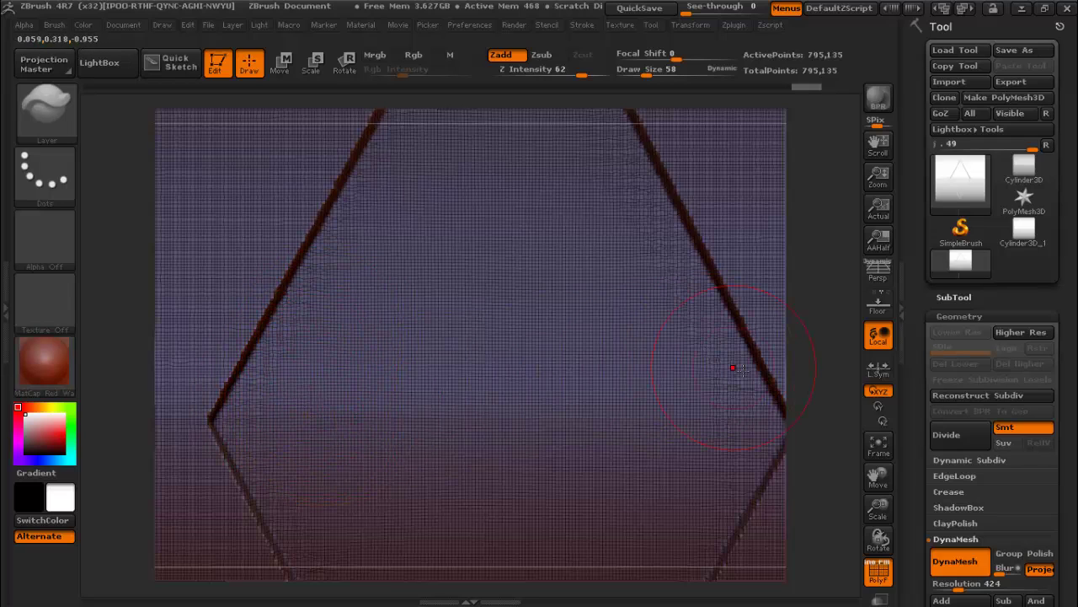
- Try two oval Layer strokes inside the diamond, undo both, and zoom out to check the plane
left_click_drag(612, 325, 647, 283)
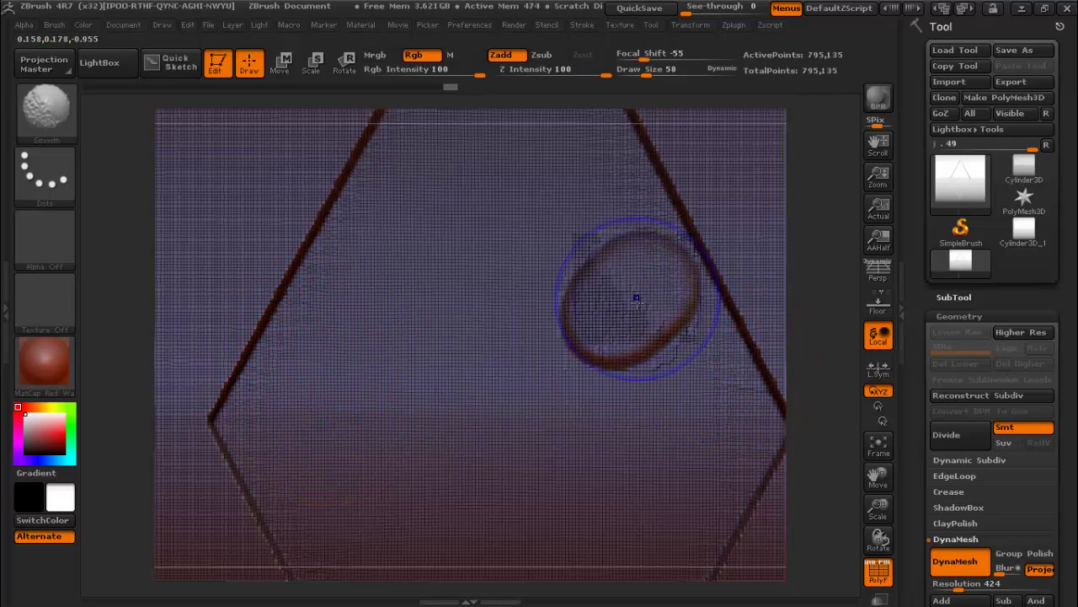
key("shift+f")
key("ctrl+z")
left_click_drag(630, 257, 478, 347)
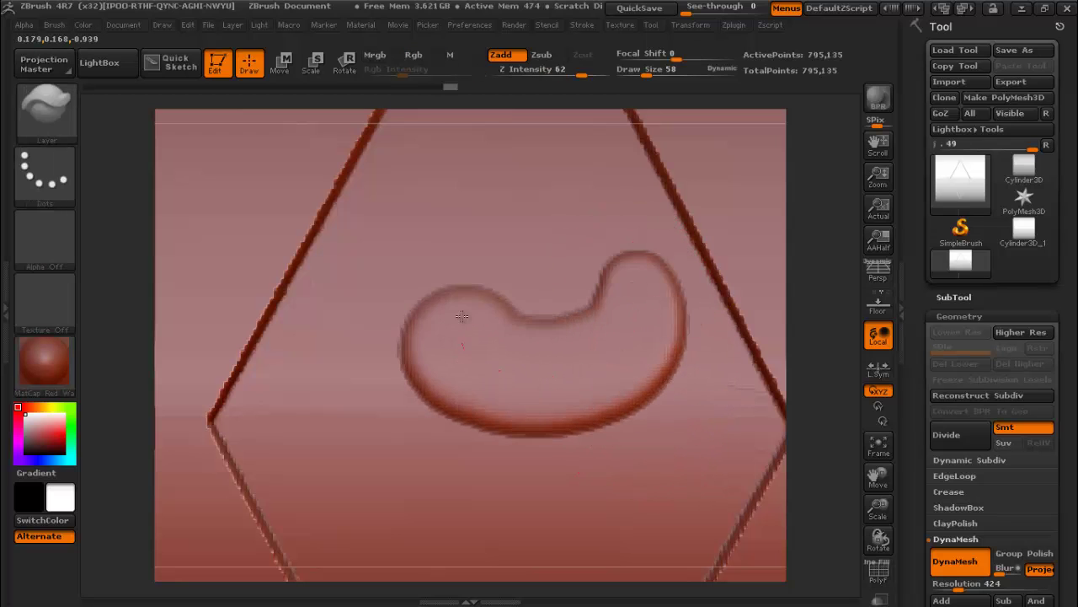
key("ctrl+z")
mouse_move(879, 514)
left_mouse_down()
mouse_move(840, 385)
mouse_move(840, 500)
mouse_move(884, 501)
left_mouse_up()
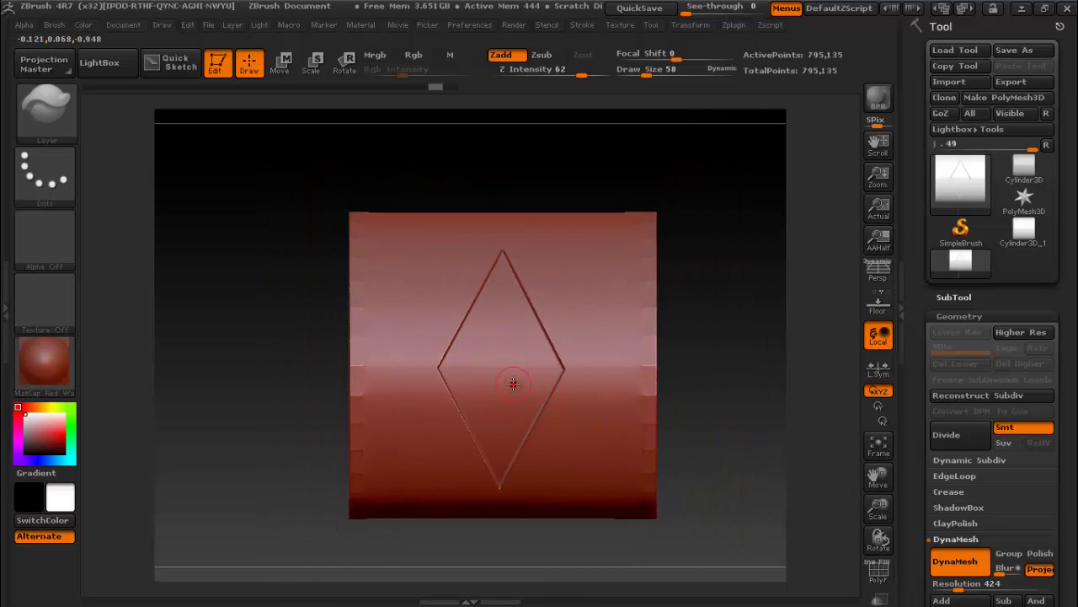
left_click_drag(681, 308, 705, 318)
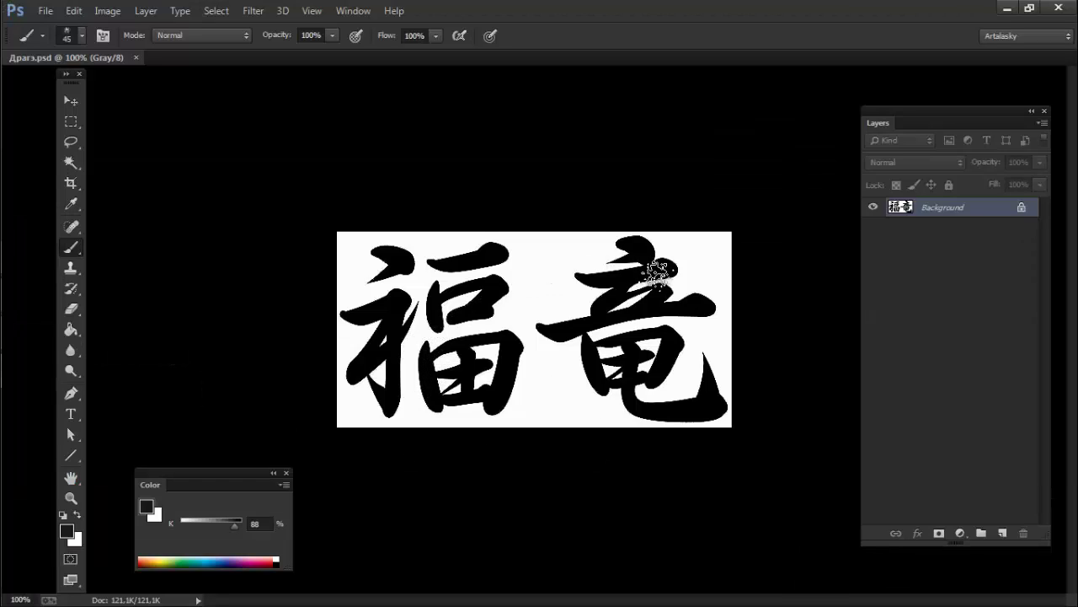
- Apply Sharpen More to the kanji image, inspect the stroke edges, and duplicate it to Layer 1
left_click(312, 10)
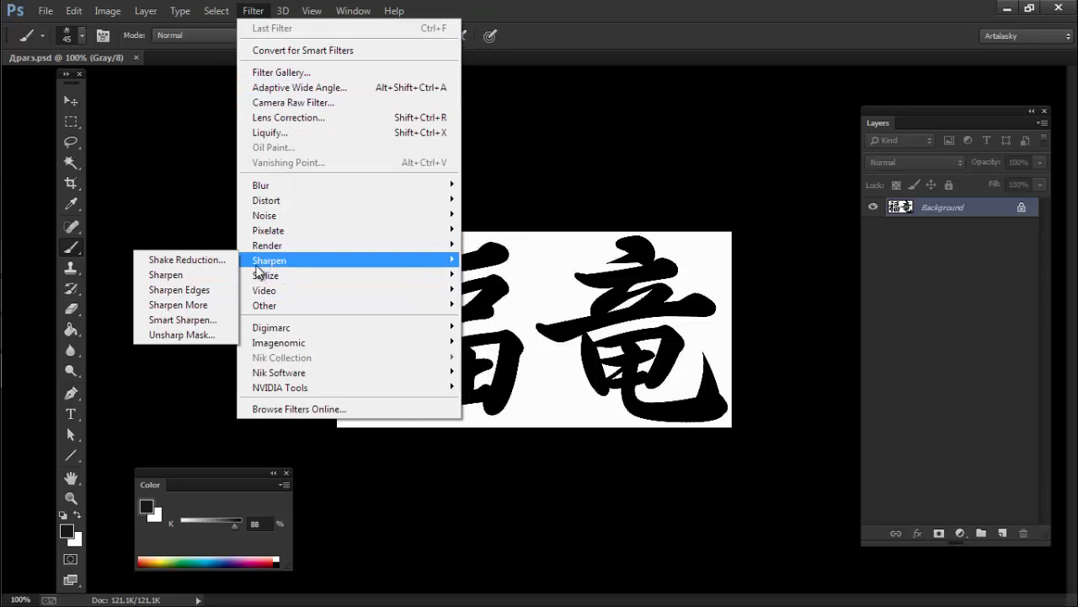
mouse_move(348, 260)
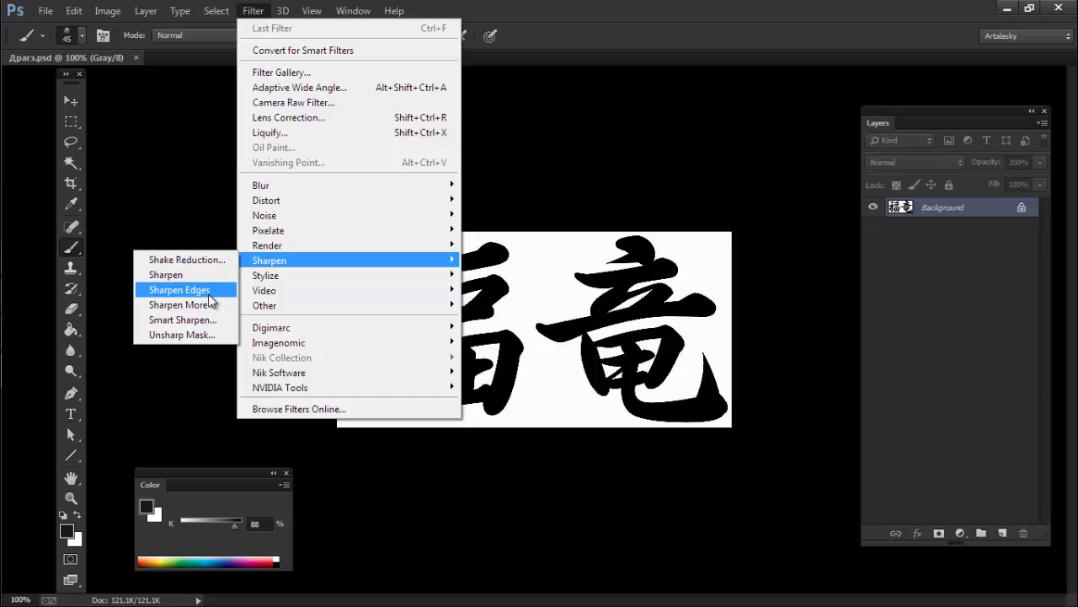
left_click(229, 295)
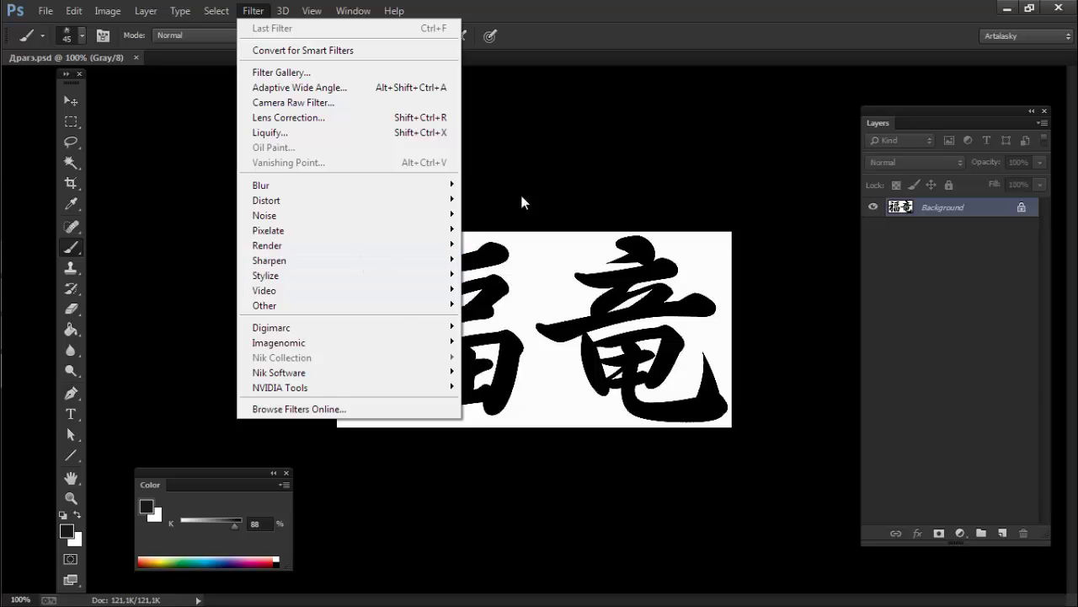
left_click_drag(477, 286, 560, 270, "ctrl")
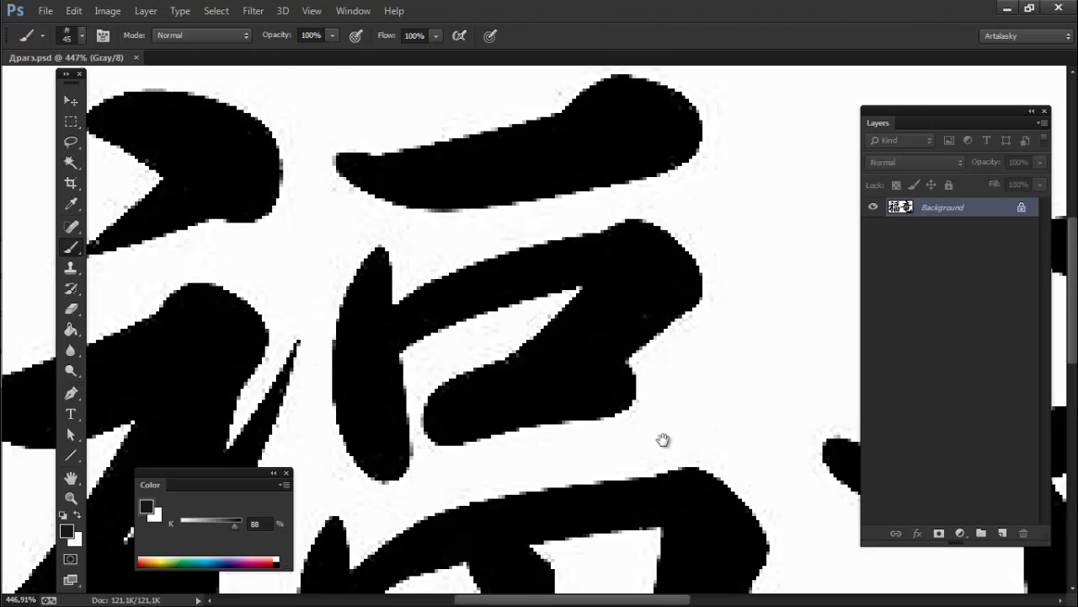
mouse_move(662, 441)
left_mouse_down()
mouse_move(501, 233)
mouse_move(510, 212)
left_mouse_up()
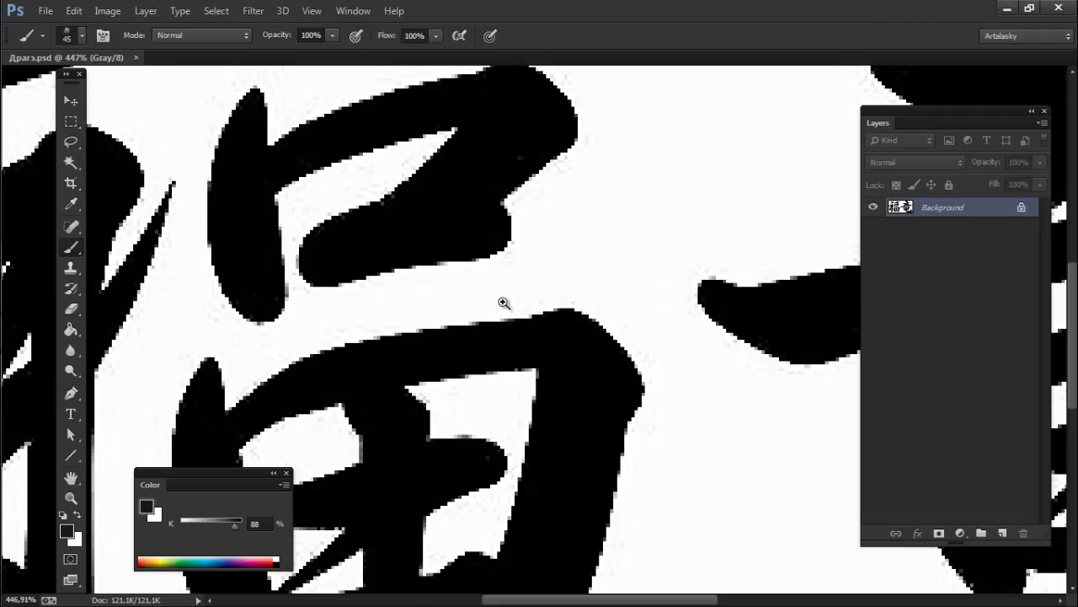
left_click_drag(503, 303, 551, 303, "ctrl")
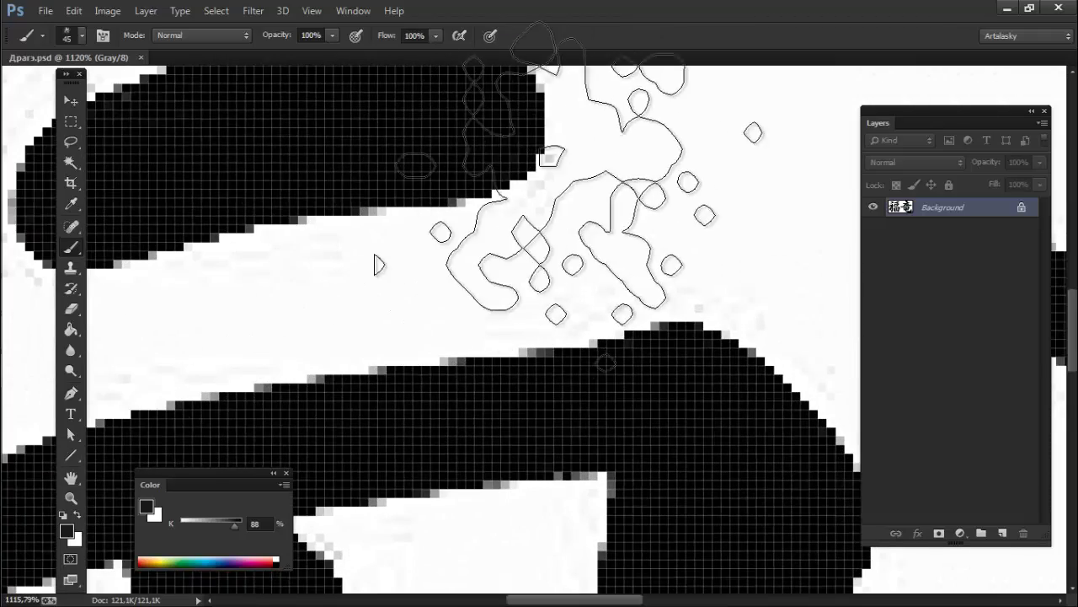
mouse_move(483, 272)
left_mouse_down("alt")
mouse_move(432, 261)
mouse_move(447, 268)
left_mouse_up("alt")
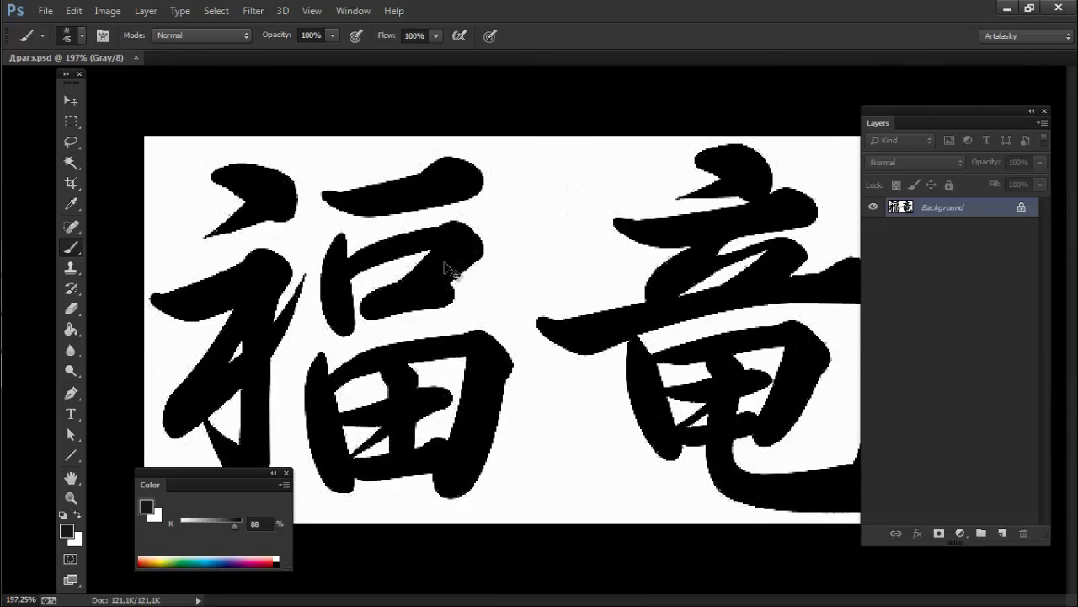
key("ctrl+j")
- Apply Image > Adjustments > Posterize to Layer 1 with Levels set to 2
left_click(445, 268)
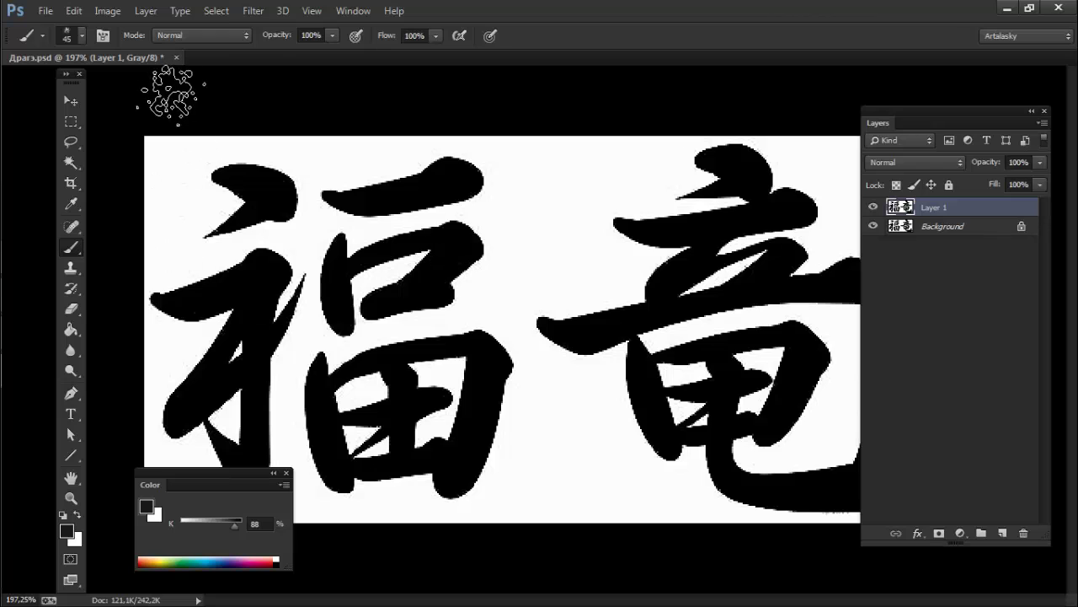
left_click(118, 14)
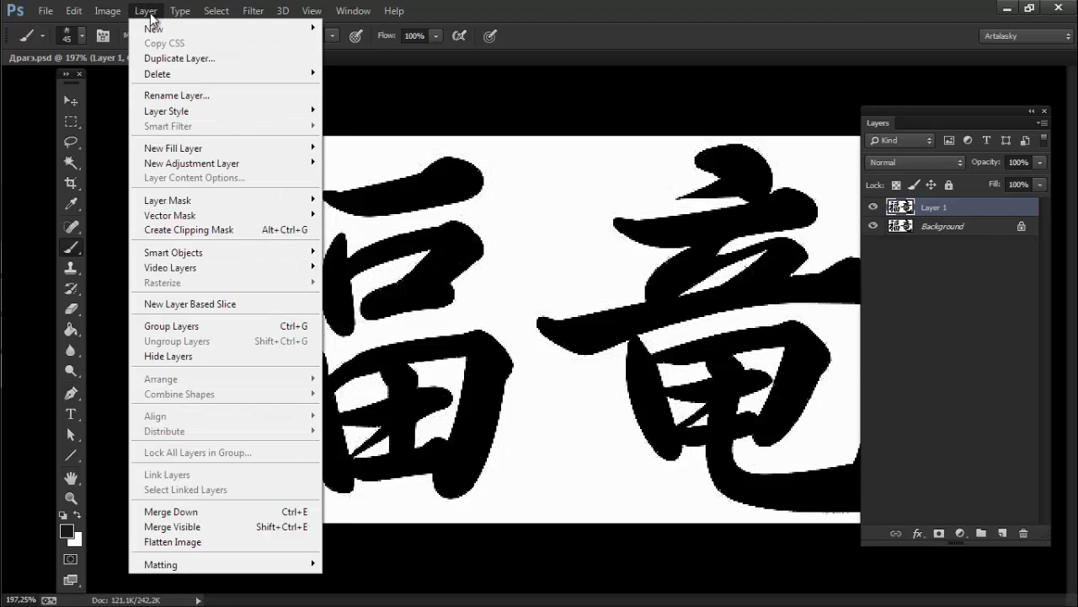
mouse_move(132, 51)
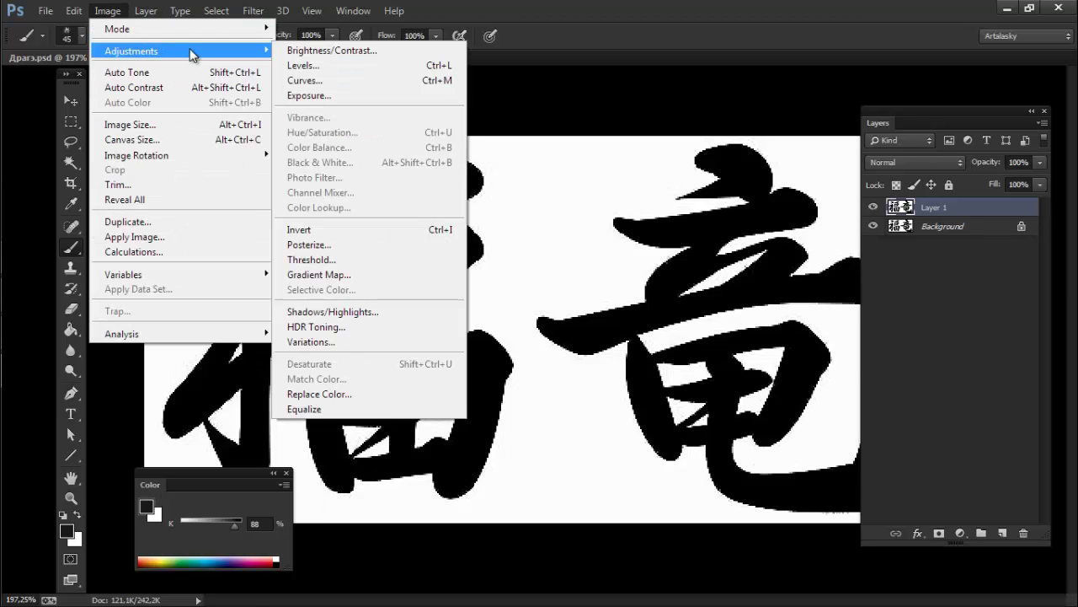
left_click(337, 243)
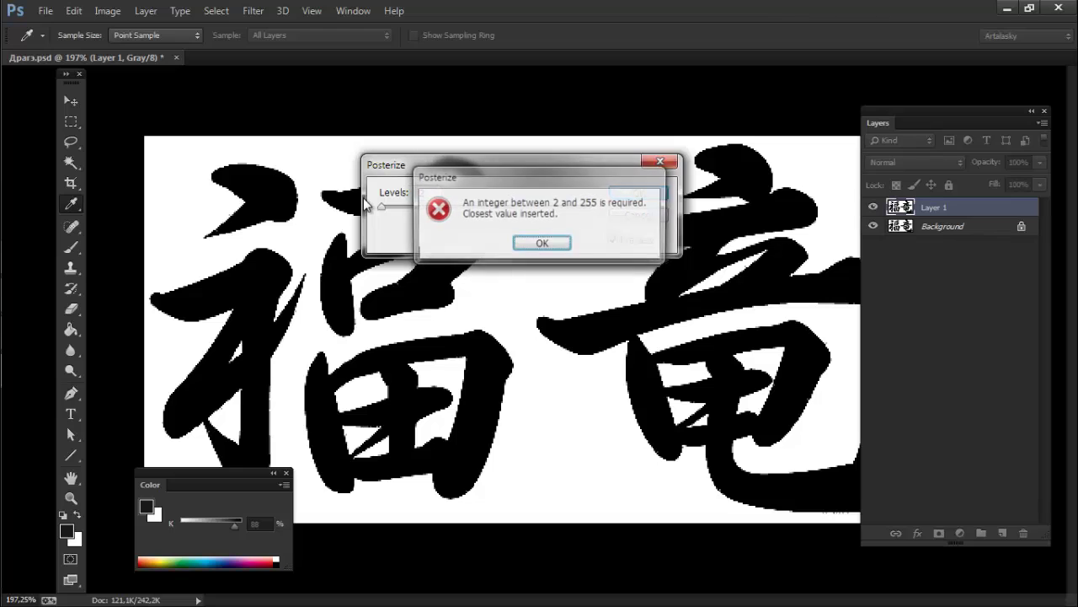
key("Return")
key("Return")
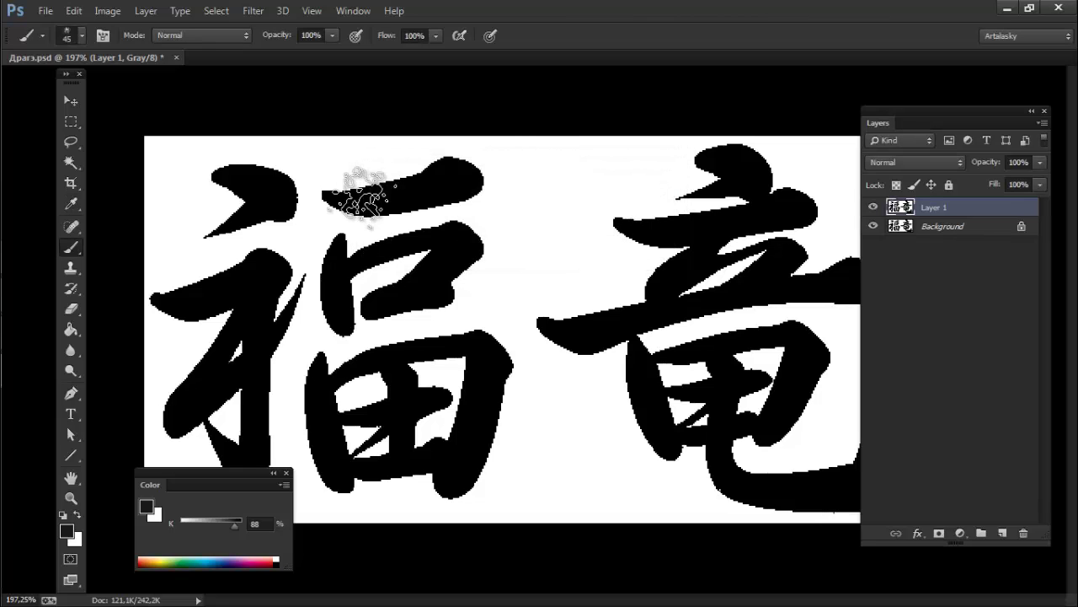
- Zoom in to inspect the crisp glyph edges, then hide Layer 1 to compare with the original
left_click_drag(358, 329, 460, 304, "ctrl")
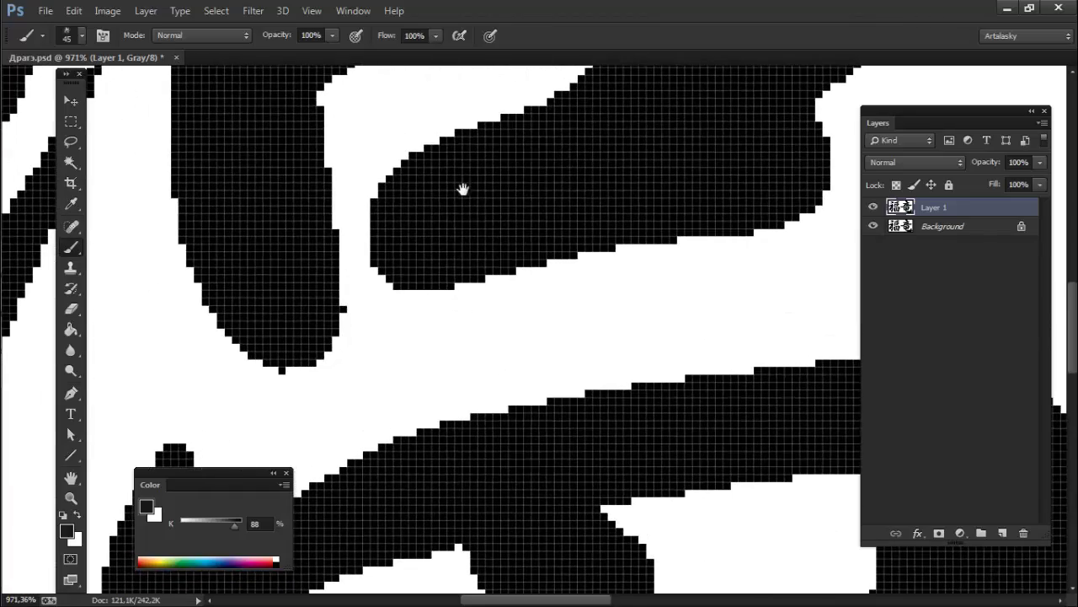
left_click_drag(463, 188, 428, 385)
left_click_drag(477, 237, 350, 259, "ctrl")
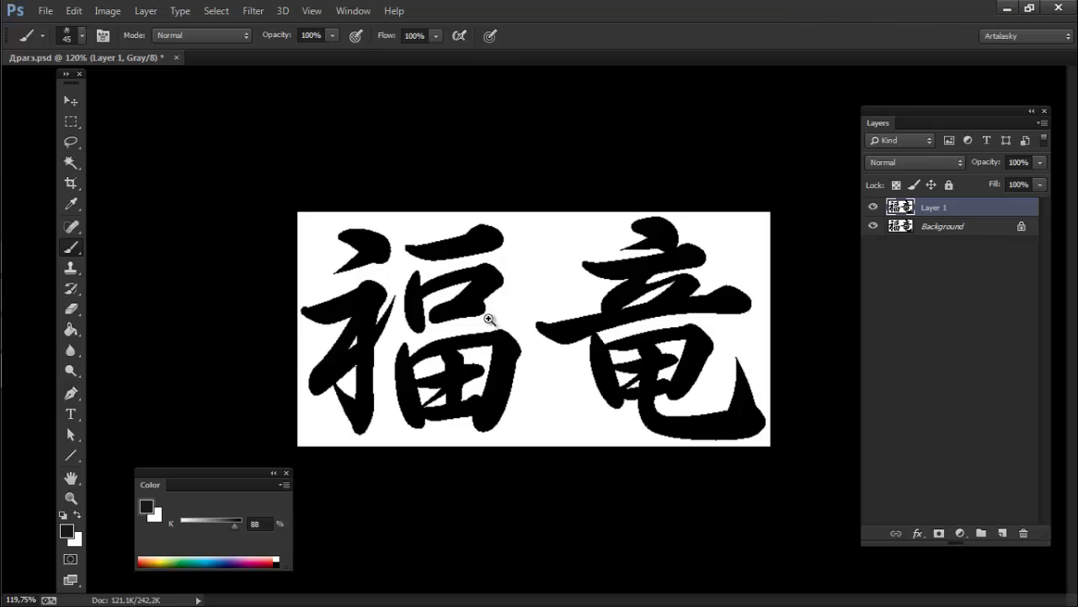
scroll(489, 308, "down", 1, "alt")
scroll(505, 314, "up", 3, "alt")
scroll(461, 370, "up", 2, "alt")
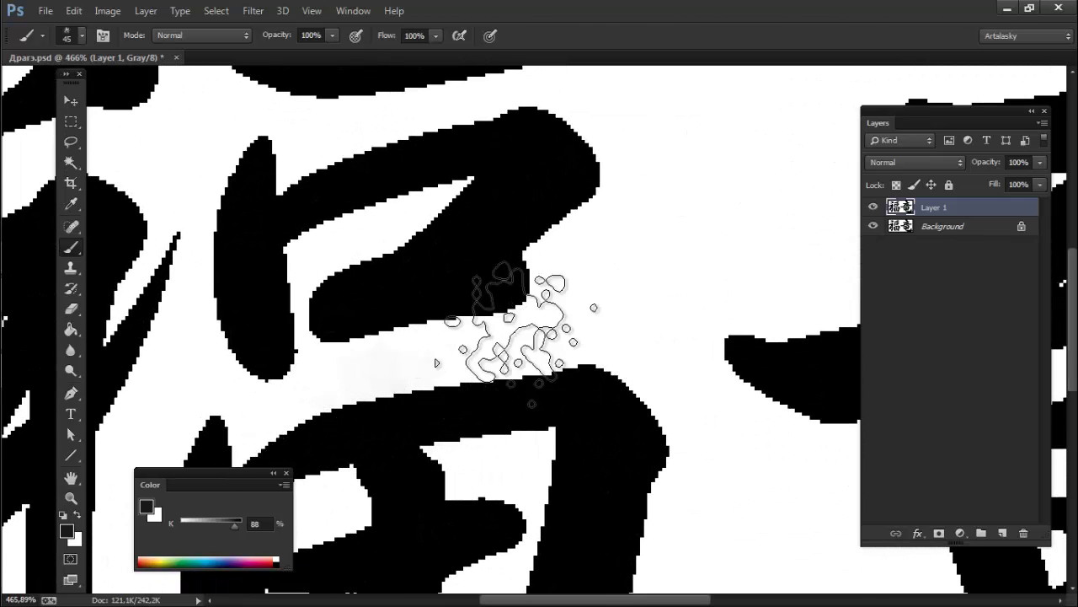
scroll(510, 284, "down", 4, "alt")
scroll(417, 284, "down", 1, "alt")
scroll(417, 284, "down", 1, "alt")
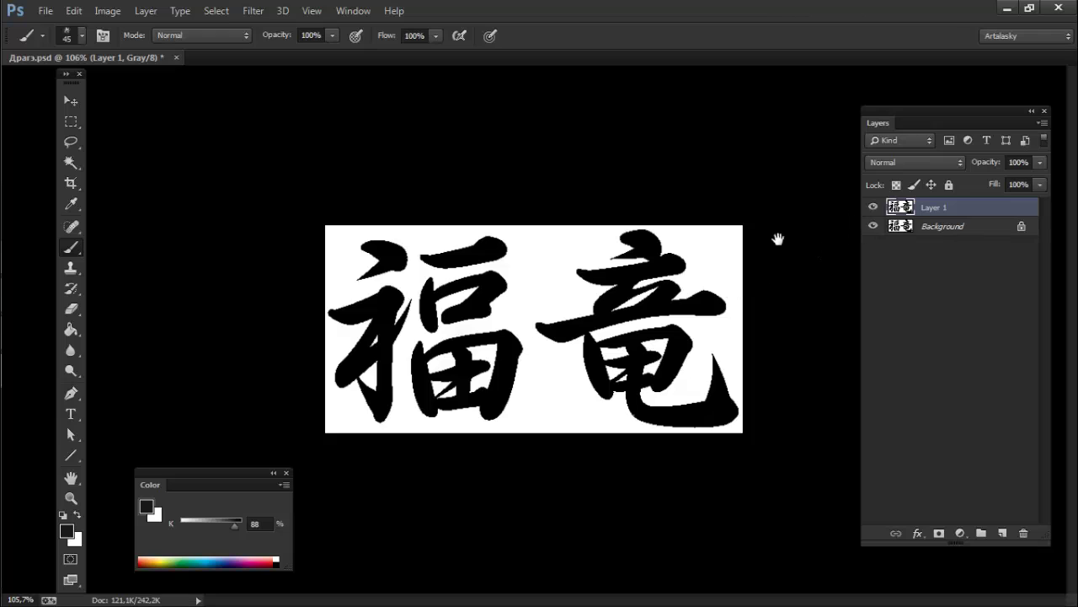
left_click(873, 206)
- Toggle Layer 1's visibility to compare it against the background, leaving it shown
left_click(874, 207)
left_click(874, 207)
left_click(874, 207)
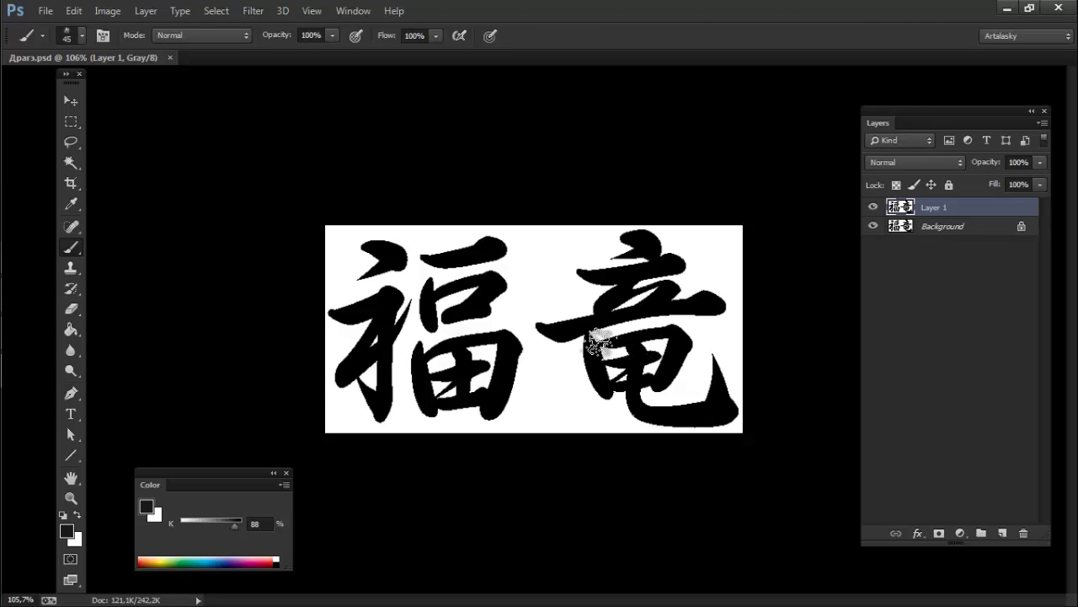
- Invert Layer 1 to white kanji on black, save the PSD and return to ZBrush
key("ctrl+i")
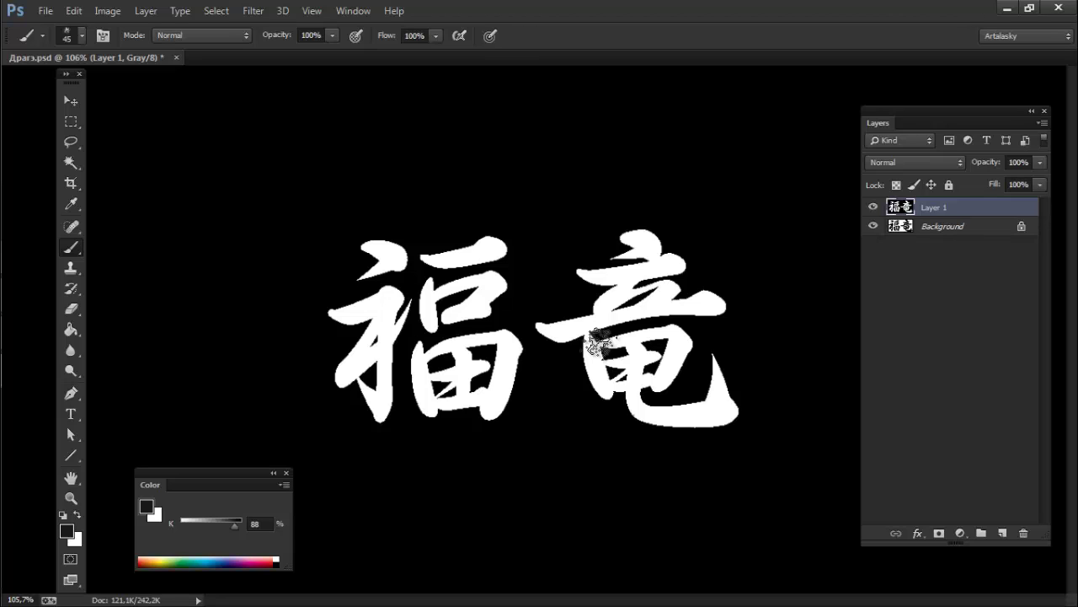
key("ctrl+s")
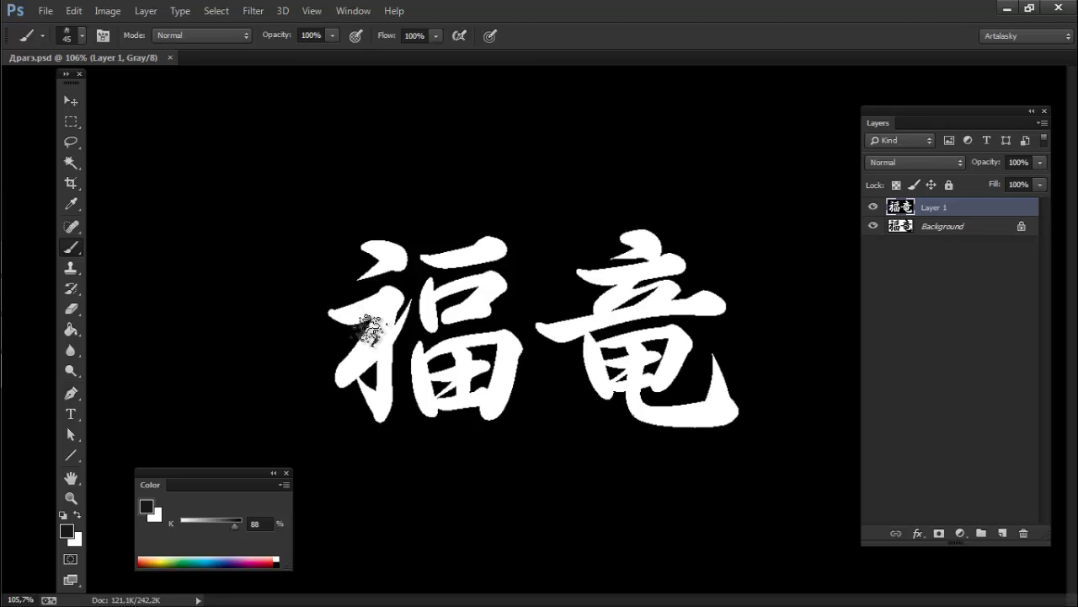
key("alt+Tab")
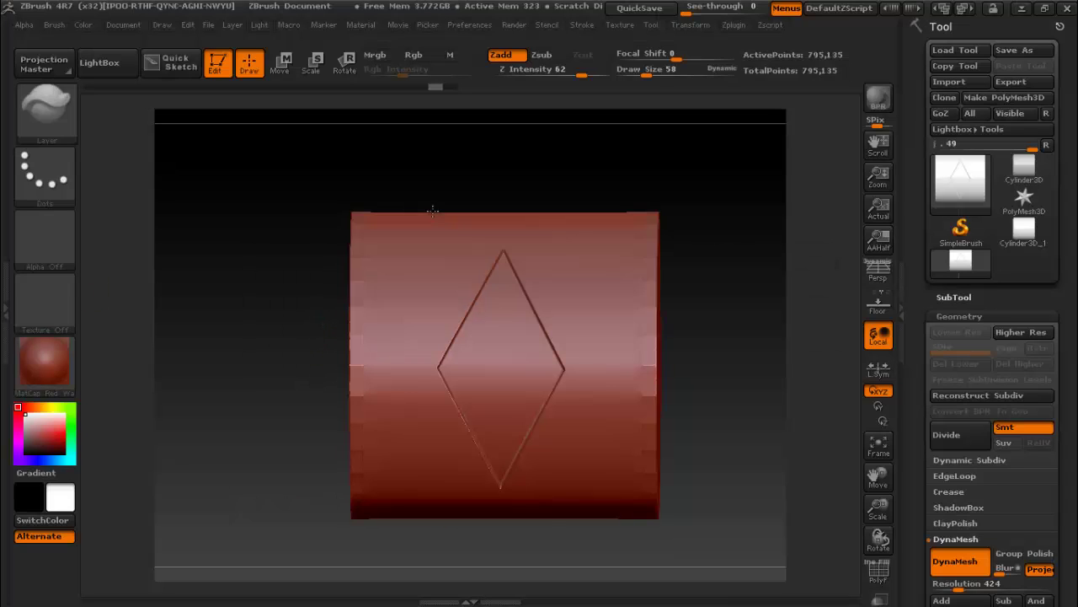
- Switch the stroke to DragRect, stamp a round test bump inside the diamond, then undo it
left_click(51, 123)
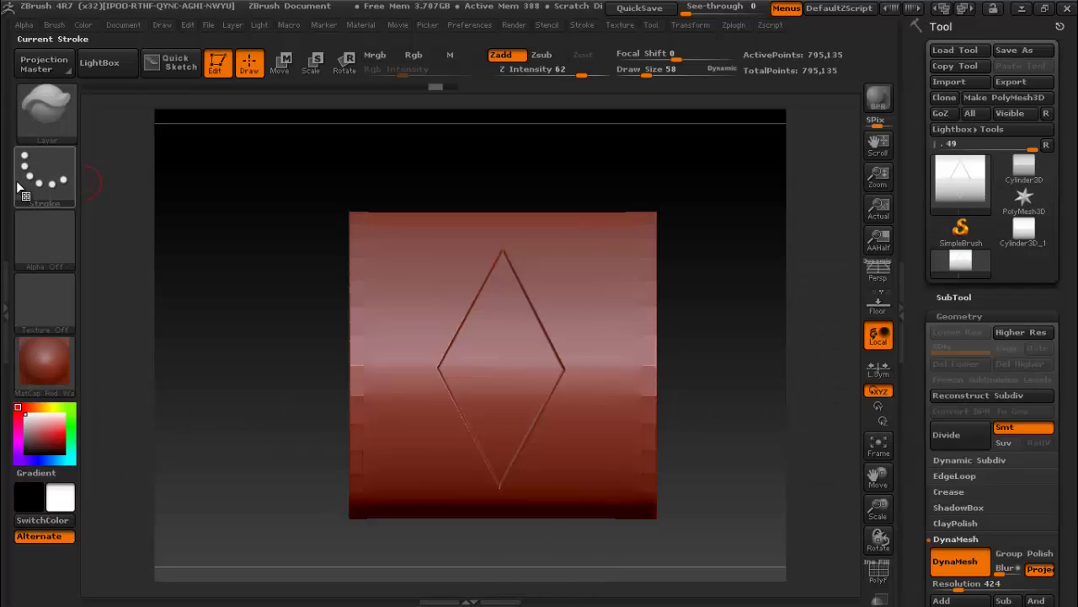
left_click(47, 239)
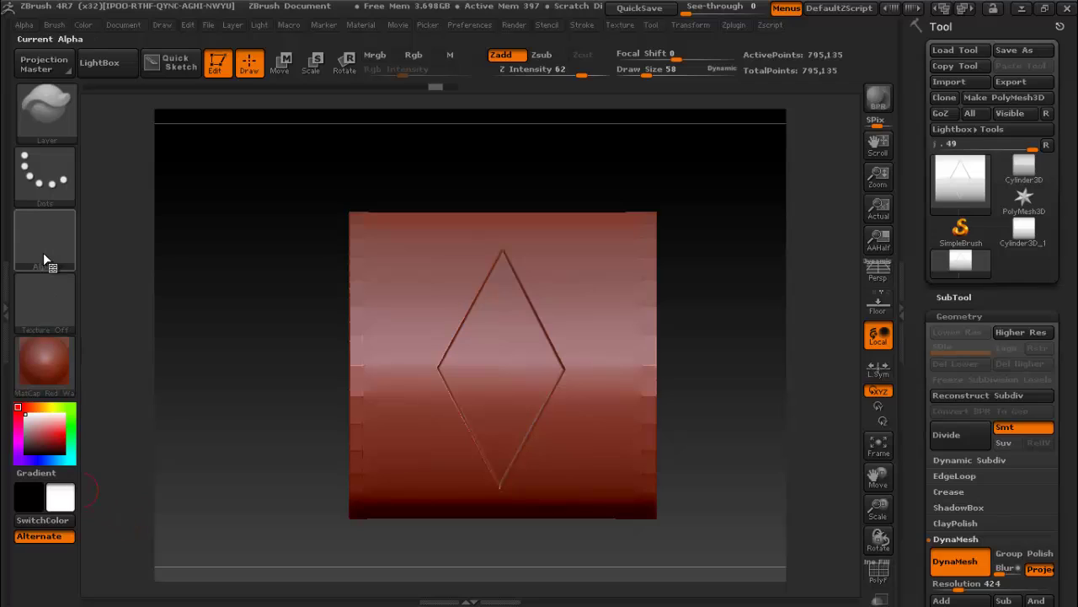
left_click(47, 176)
left_click(192, 194)
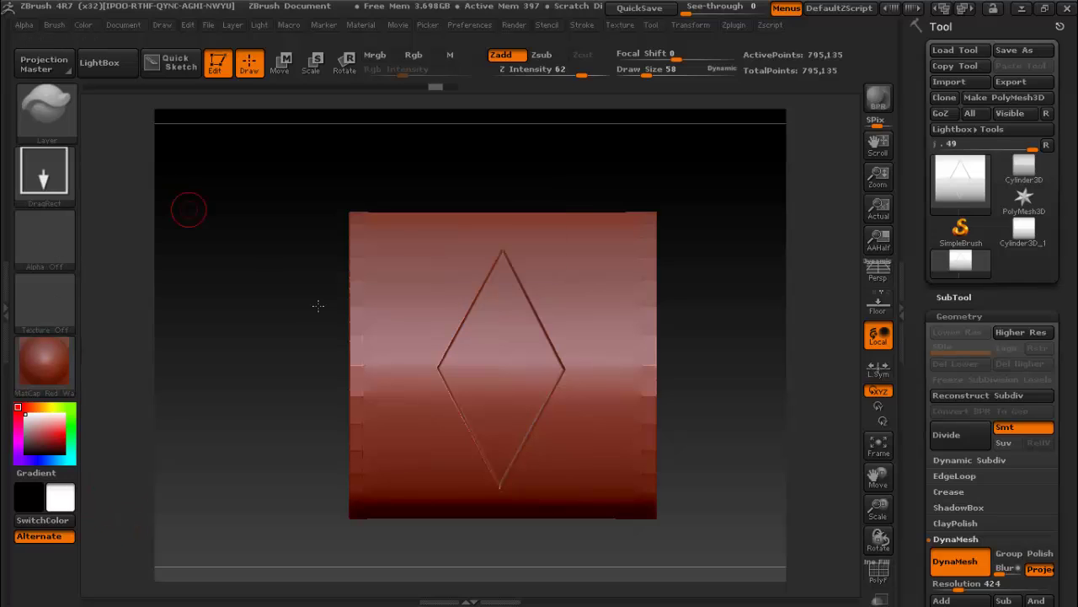
left_click_drag(500, 365, 501, 403)
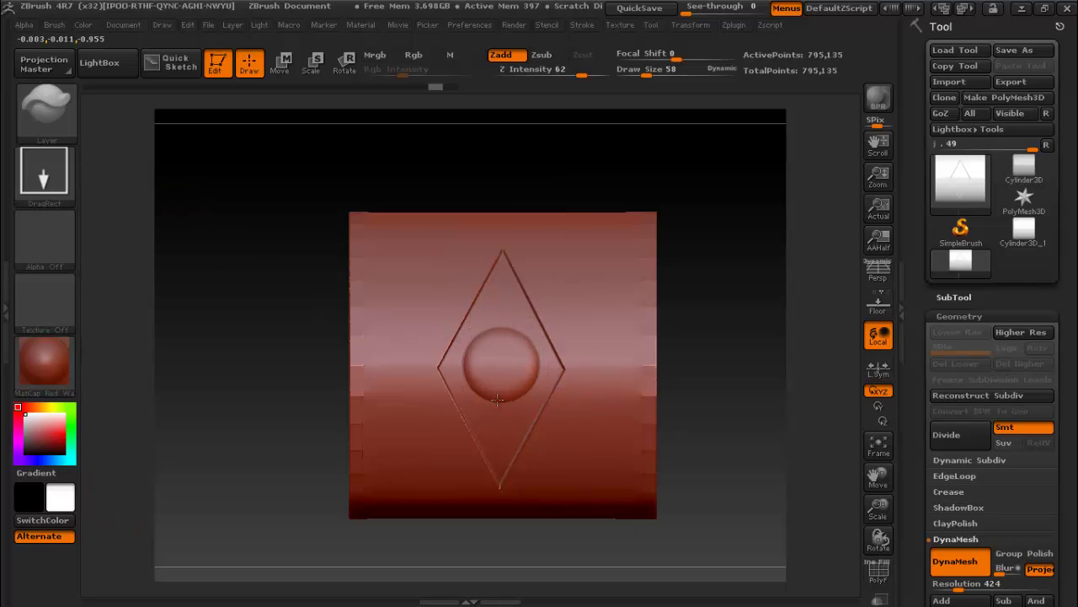
left_click_drag(321, 430, 278, 455)
key("ctrl+z")
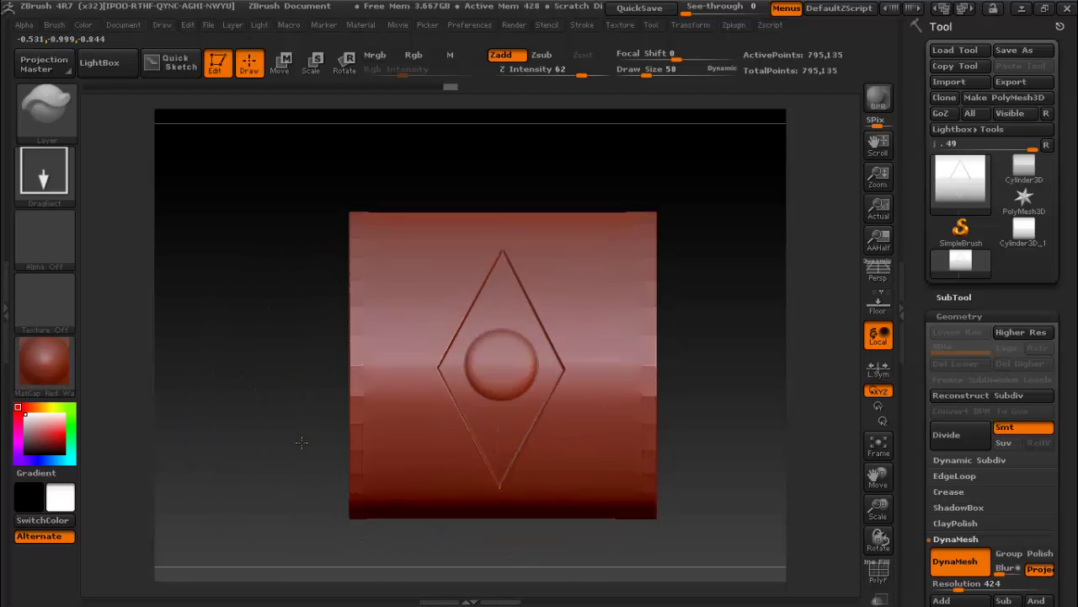
- Import Драгэ.psd from the Видеокурсы folder as the brush alpha
left_click(53, 238)
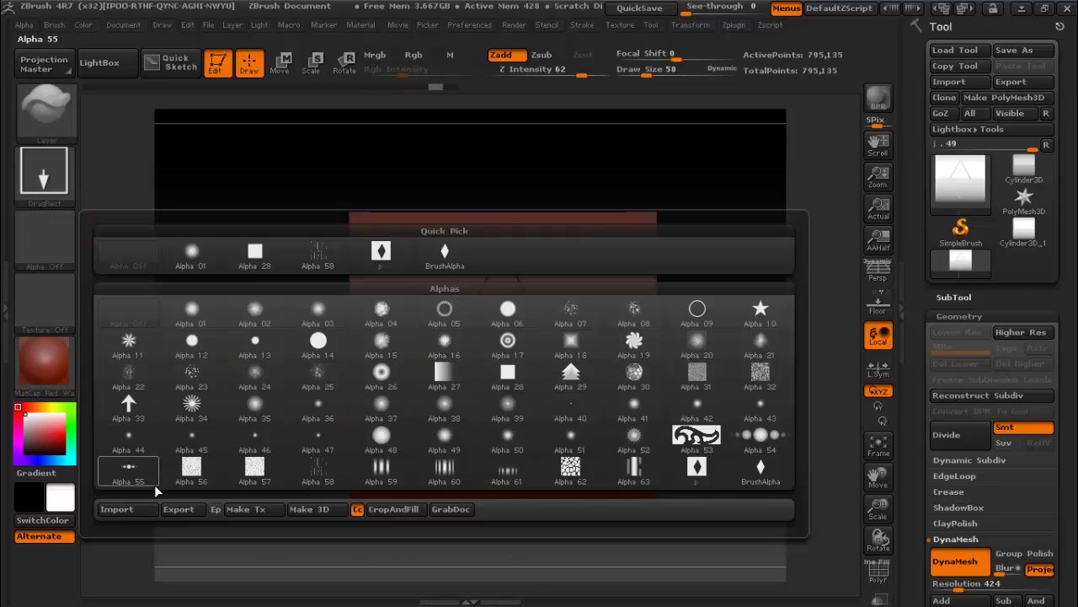
left_click(118, 509)
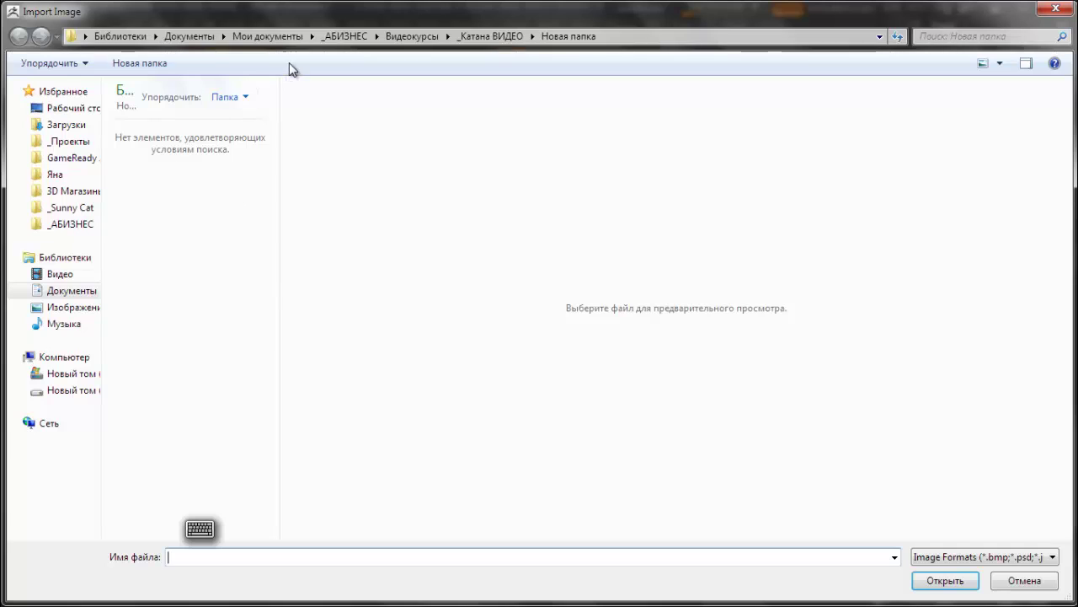
left_click(413, 37)
left_click_drag(272, 195, 272, 494)
left_click(197, 517)
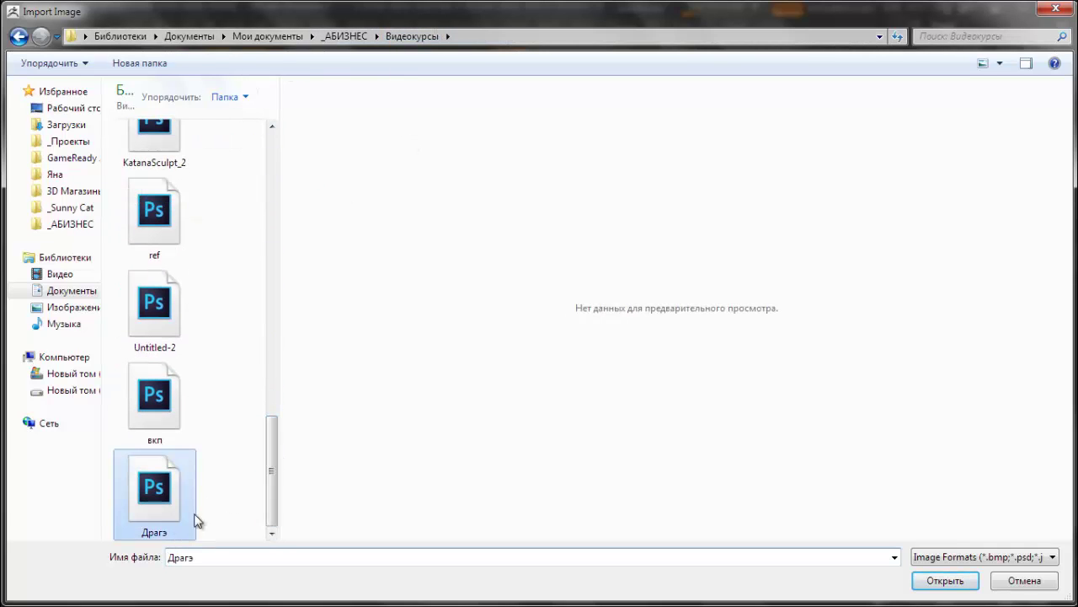
left_click(942, 581)
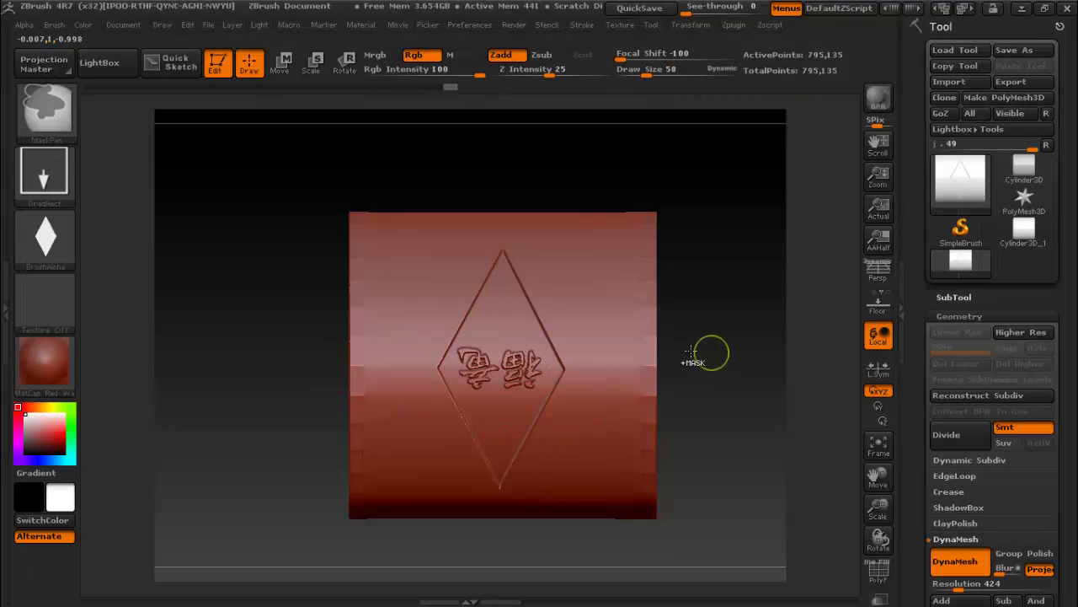
- Stamp the kanji alpha across the diamond's centre, inspect it obliquely, and undo it
left_click_drag(509, 373, 569, 372)
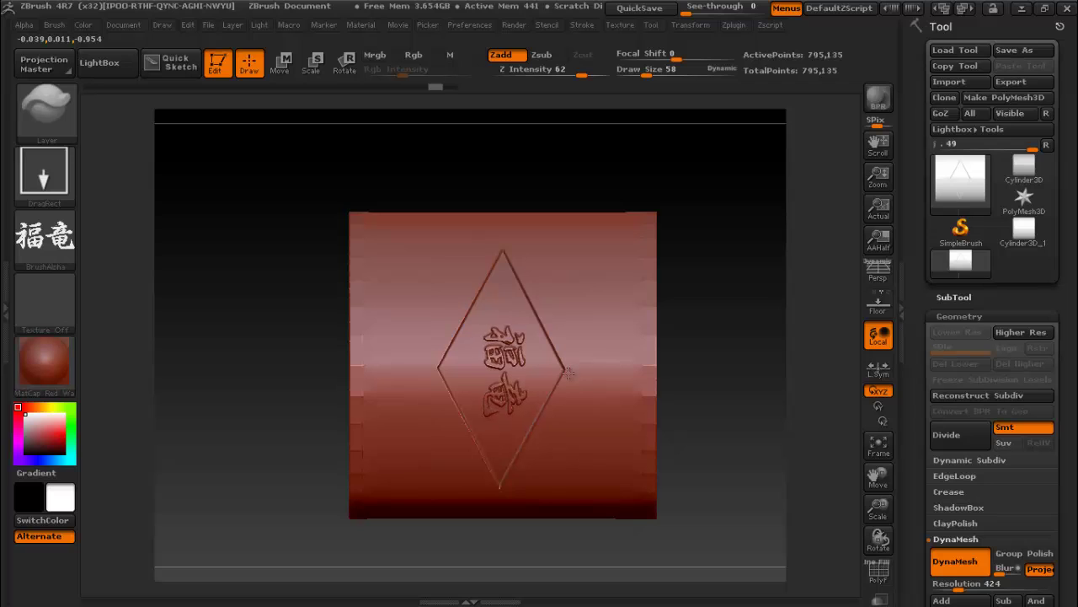
mouse_move(749, 377)
left_mouse_down()
mouse_move(889, 501)
mouse_move(452, 396)
left_mouse_up()
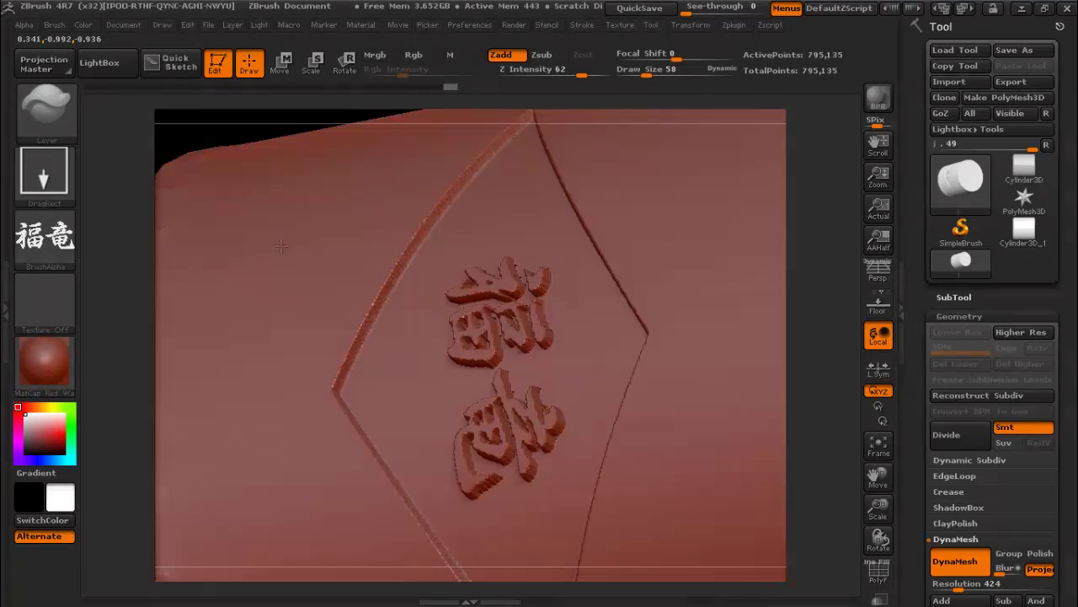
left_click_drag(251, 247, 493, 205, "shift")
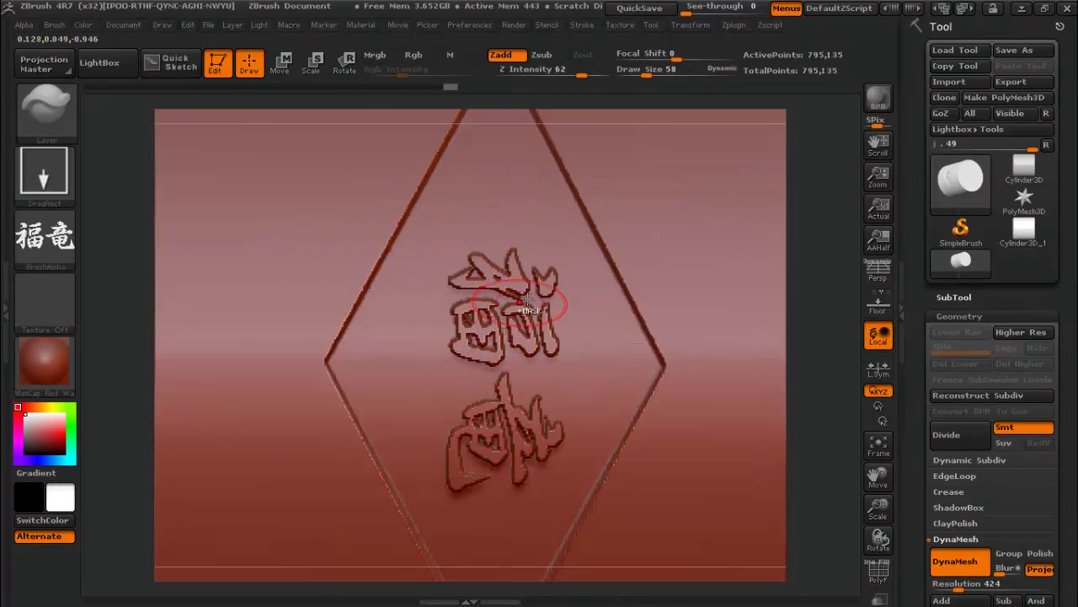
key("ctrl+z")
key("shift+f")
key("shift+f")
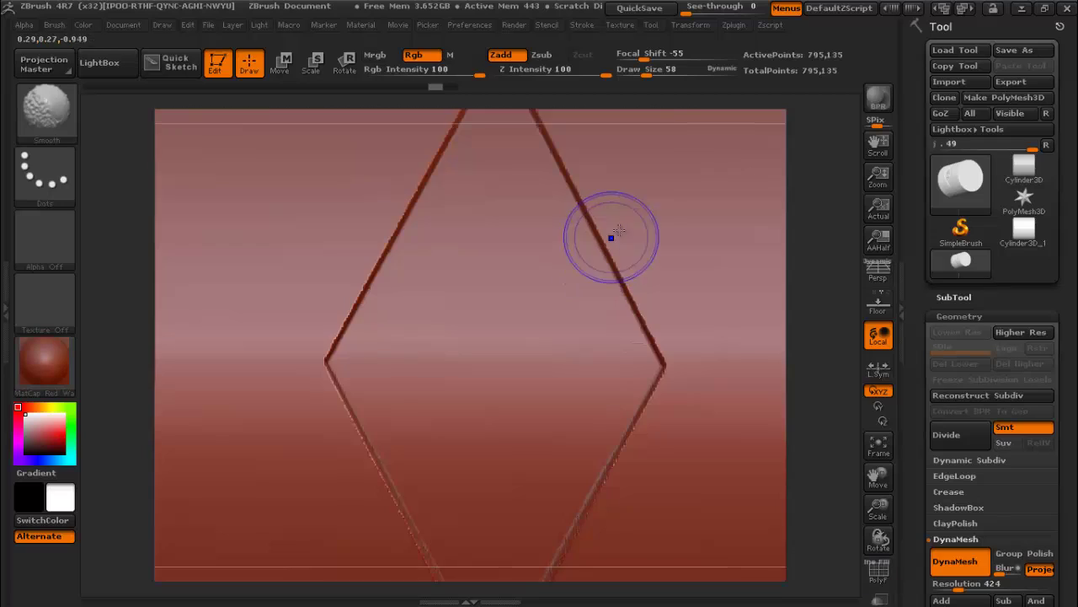
left_click(640, 74)
- Set Draw Size to 40 and try several kanji stamp placements in and beside the diamond, undoing each
left_click_drag(641, 74, 552, 75)
left_click_drag(494, 361, 488, 541)
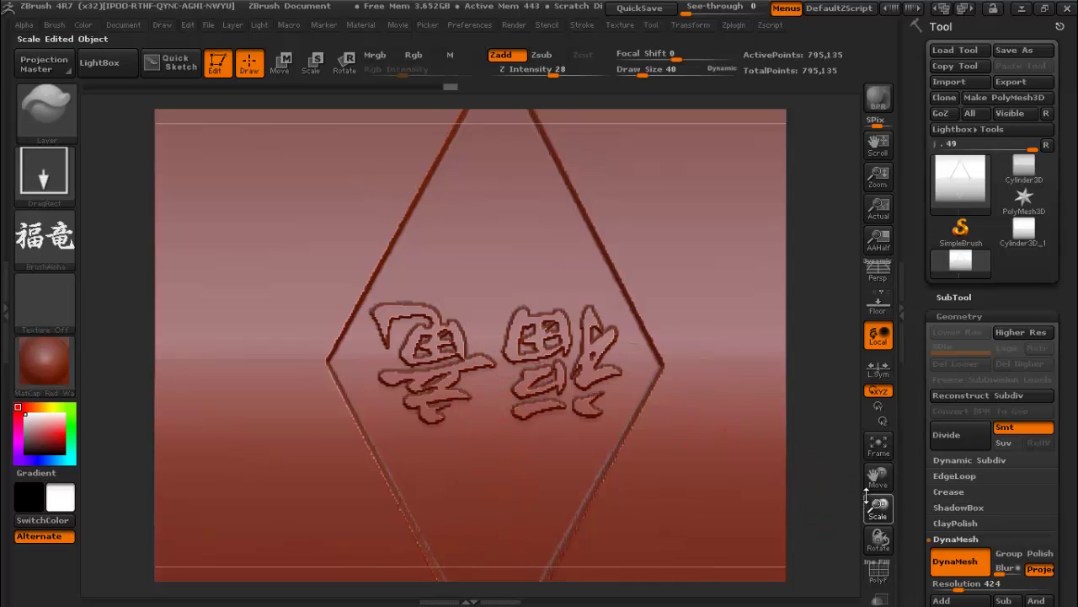
left_click_drag(879, 506, 835, 433)
key("ctrl+z")
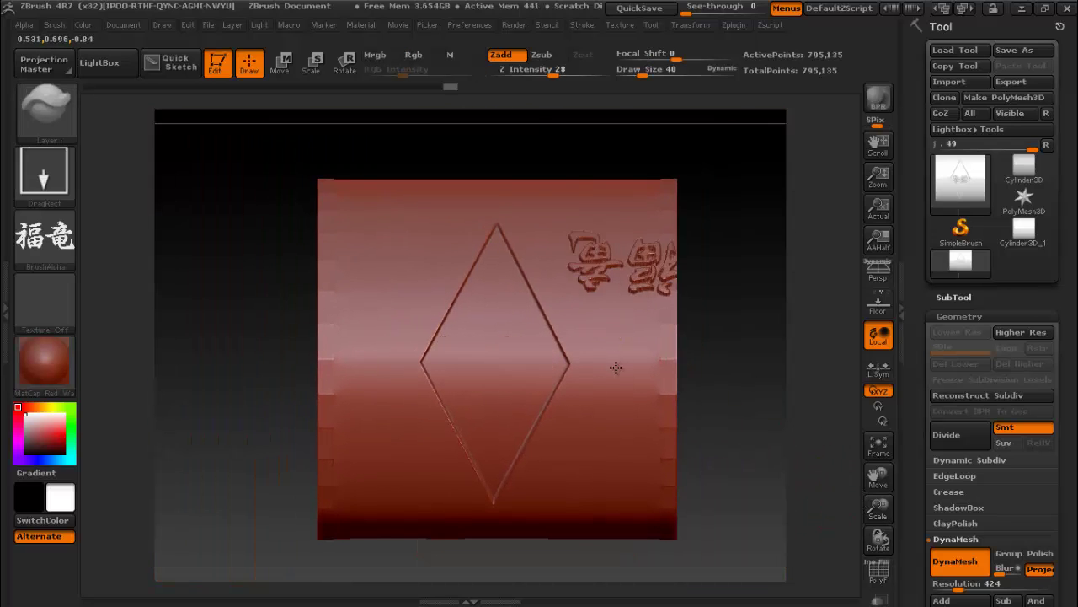
left_click_drag(621, 291, 715, 301)
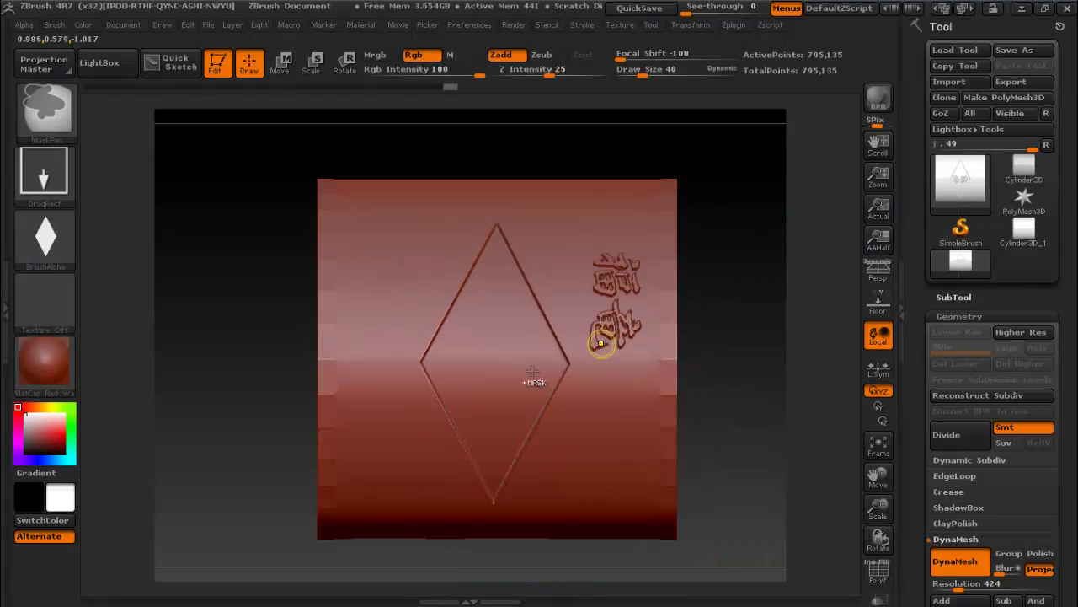
key("ctrl+z")
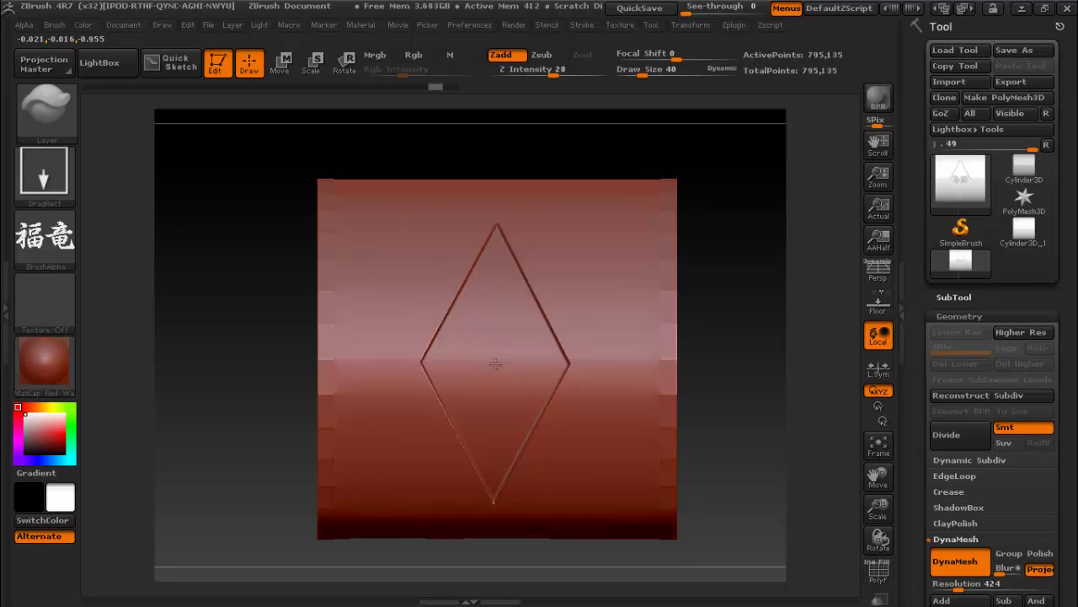
mouse_move(562, 364)
left_mouse_down()
mouse_move(575, 360)
mouse_move(565, 362)
left_mouse_up()
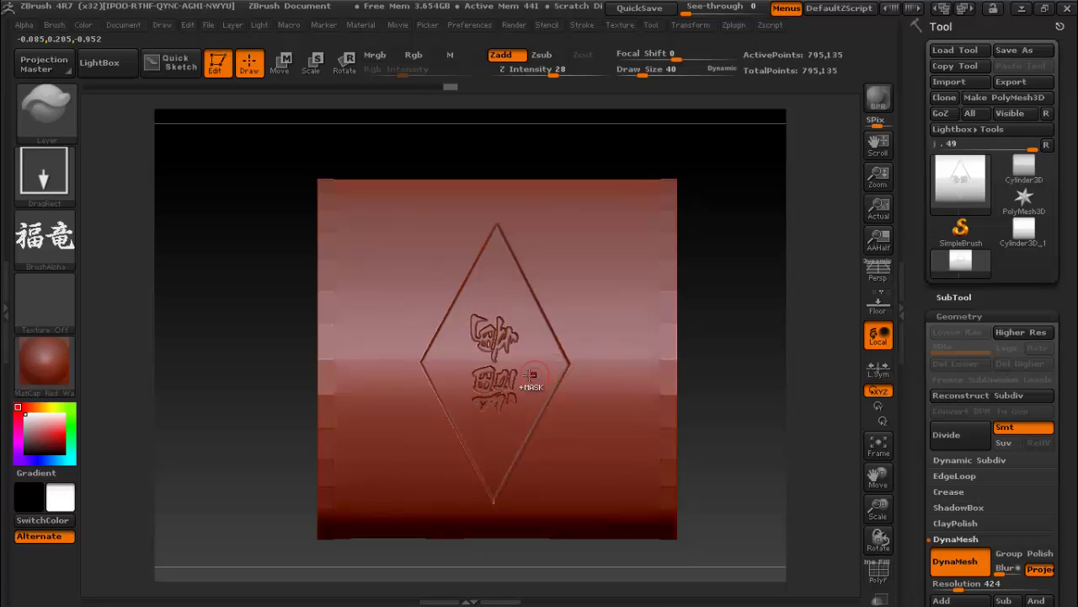
key("ctrl+z")
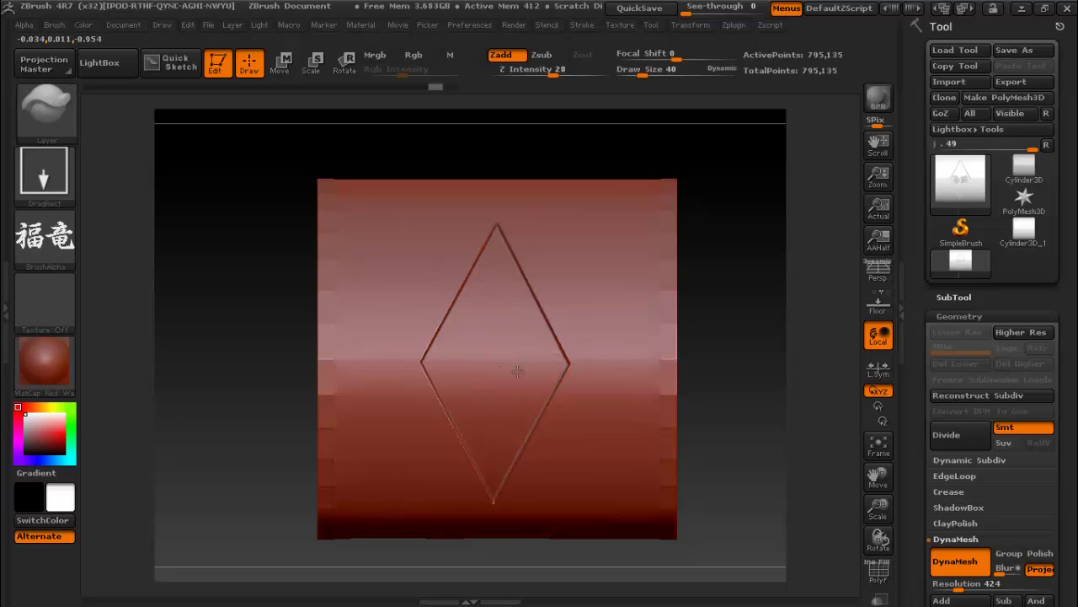
left_click_drag(498, 364, 567, 373)
key("ctrl+z")
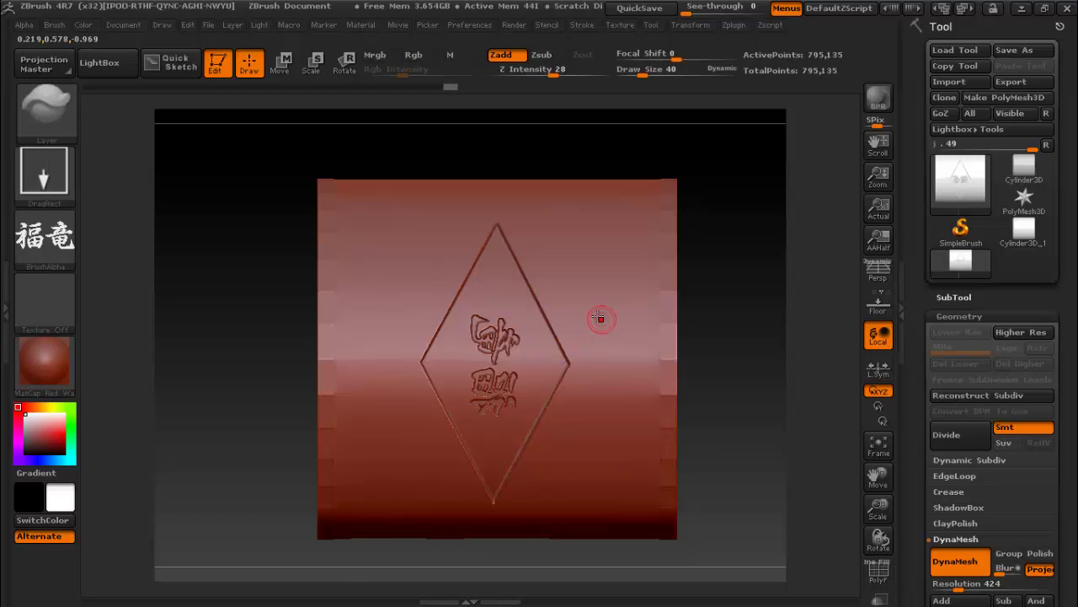
- Lower Z Intensity to 12 and restamp the kanji shallowly at the diamond centre
mouse_move(224, 404)
left_mouse_down()
mouse_move(241, 305)
mouse_move(236, 474)
mouse_move(762, 456)
left_mouse_up()
left_click_drag(702, 352, 691, 350, "shift")
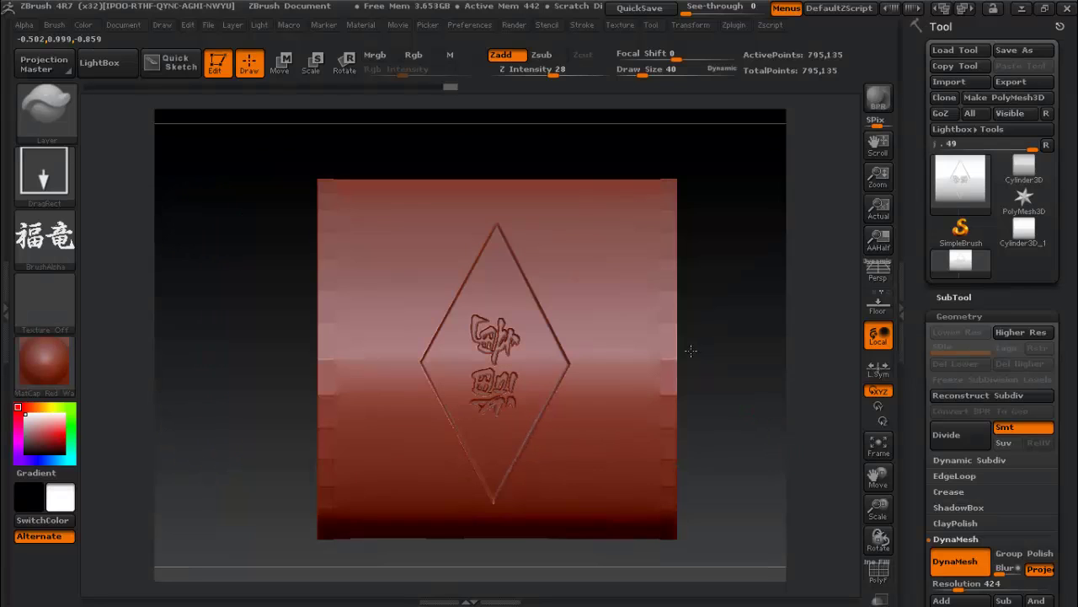
key("ctrl+z")
key("u")
left_click_drag(580, 99, 539, 99)
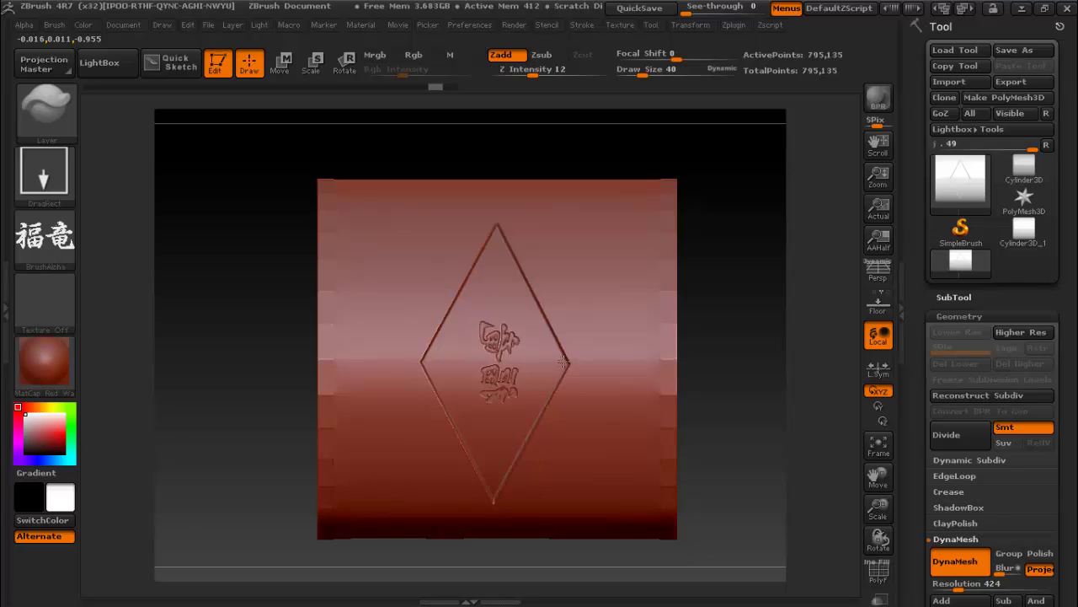
key("ctrl+z")
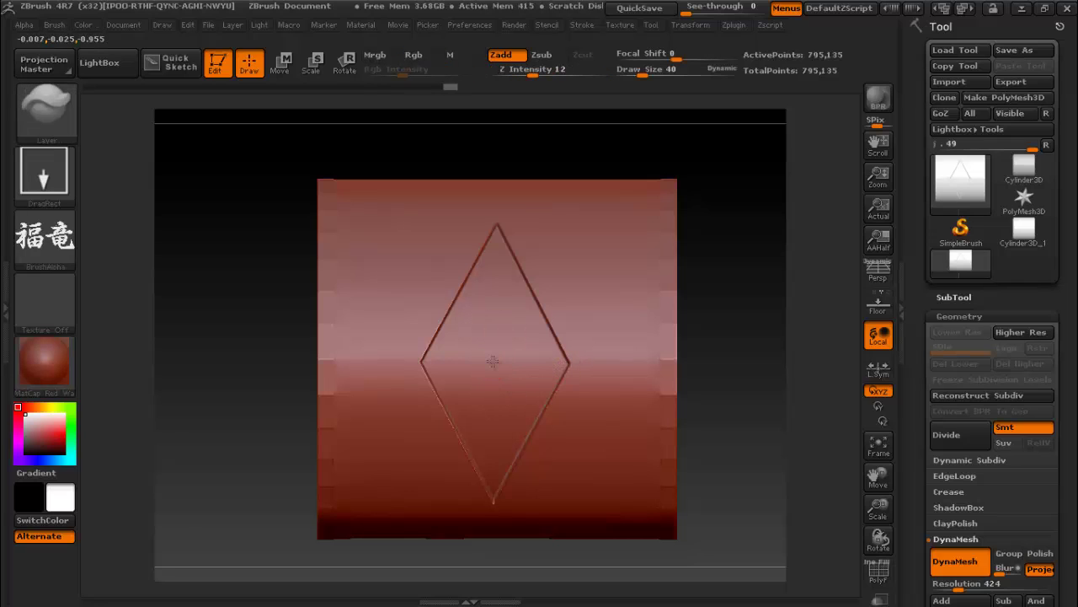
key("ctrl+z")
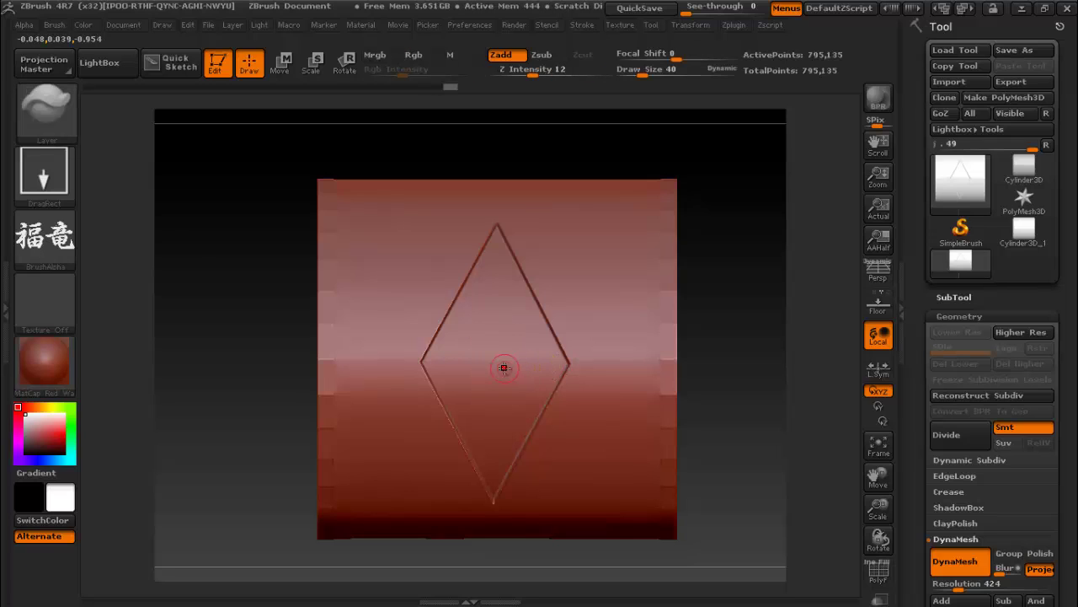
left_click_drag(546, 373, 560, 380)
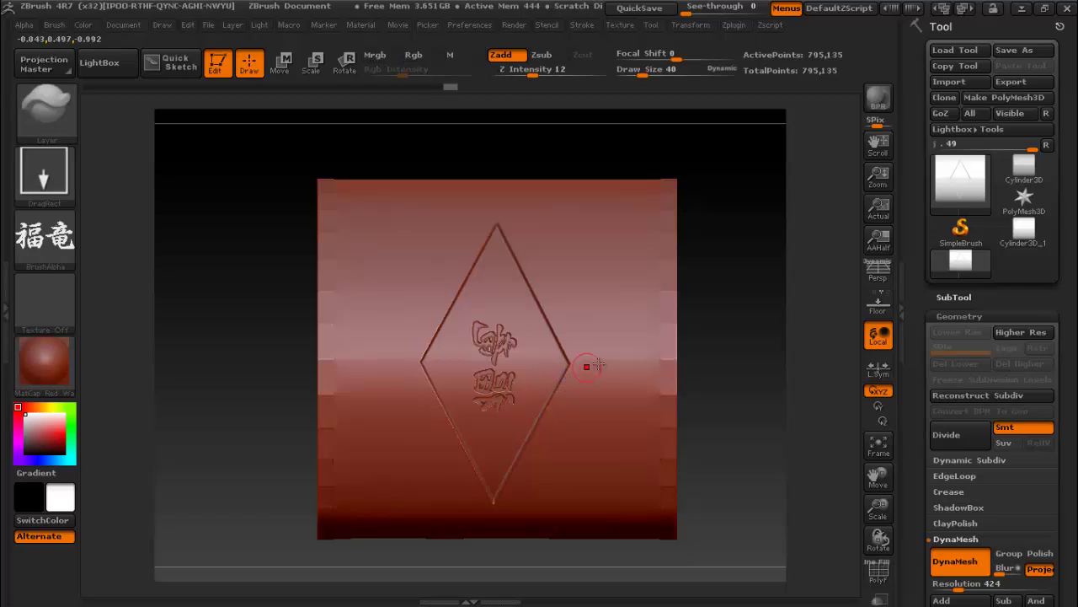
mouse_move(721, 335)
left_mouse_down()
mouse_move(682, 377)
mouse_move(716, 348)
left_mouse_up()
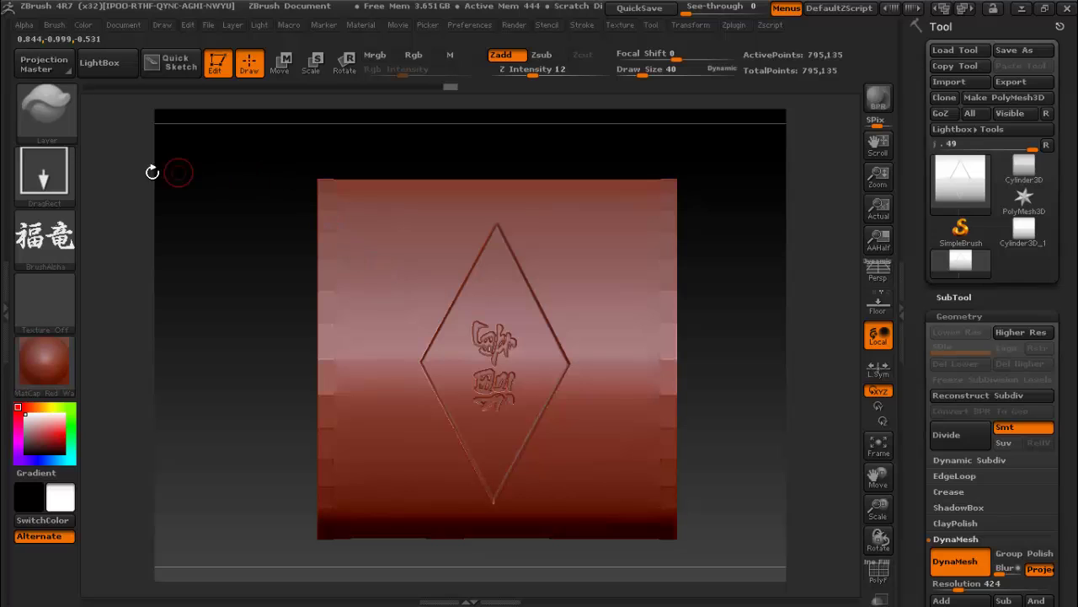
- Select the Dam_Standard brush and test curved grooves around the diamond, undoing them
left_click(73, 128)
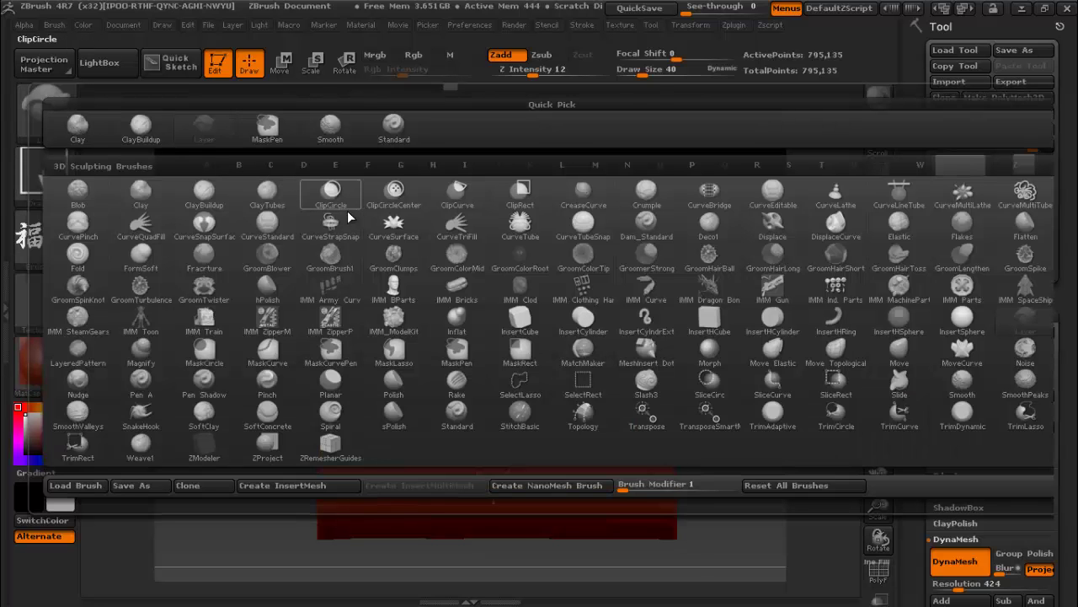
key("d")
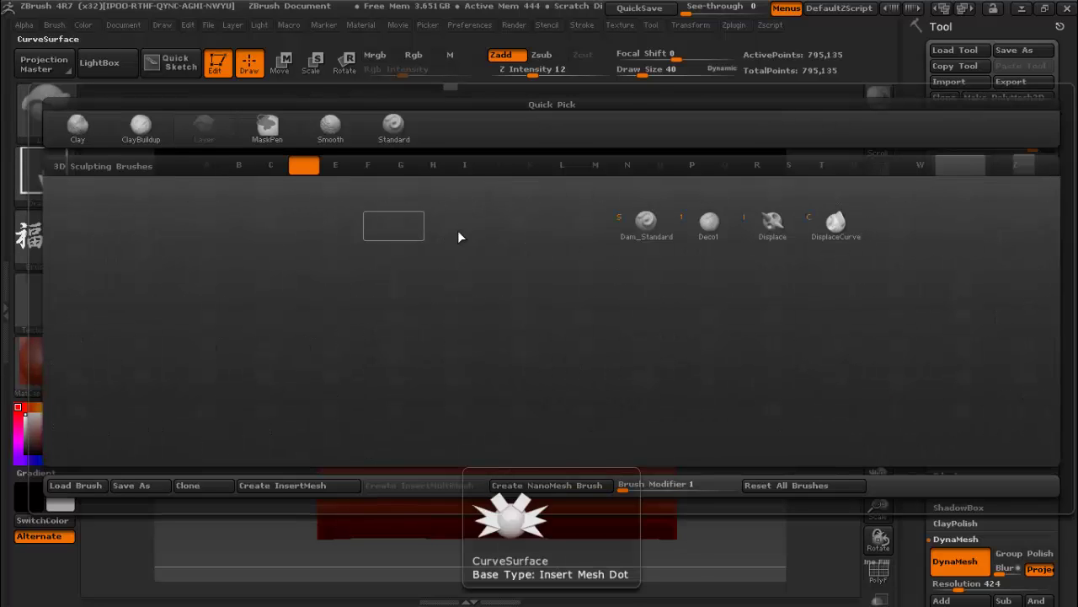
left_click(630, 227)
mouse_move(606, 209)
left_mouse_down()
mouse_move(600, 345)
mouse_move(570, 499)
left_mouse_up()
mouse_move(437, 506)
left_mouse_down()
mouse_move(381, 341)
mouse_move(465, 229)
left_mouse_up()
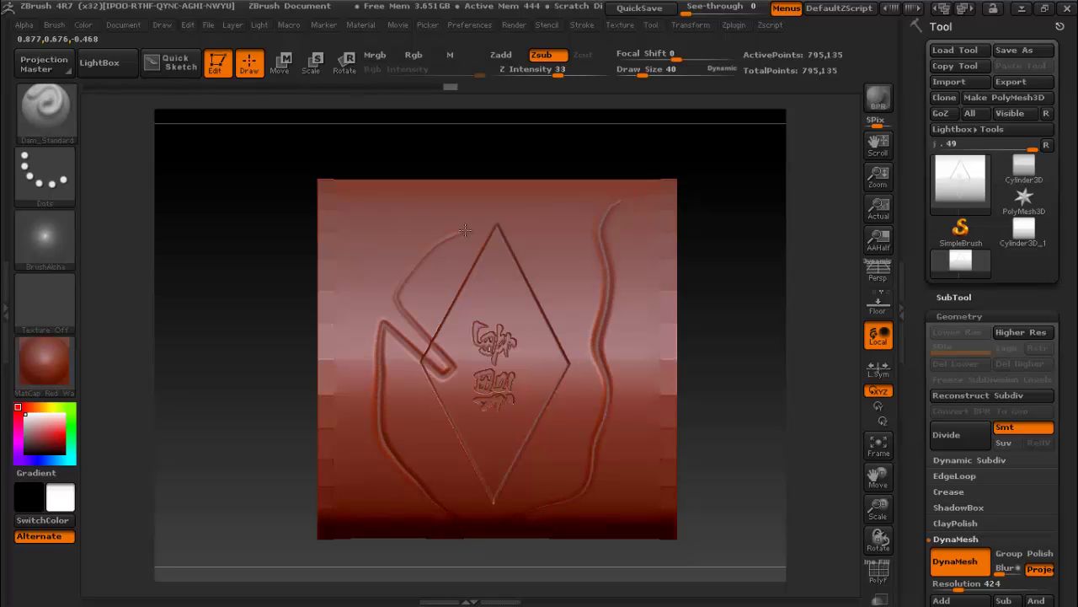
key("ctrl+z")
key("ctrl+z")
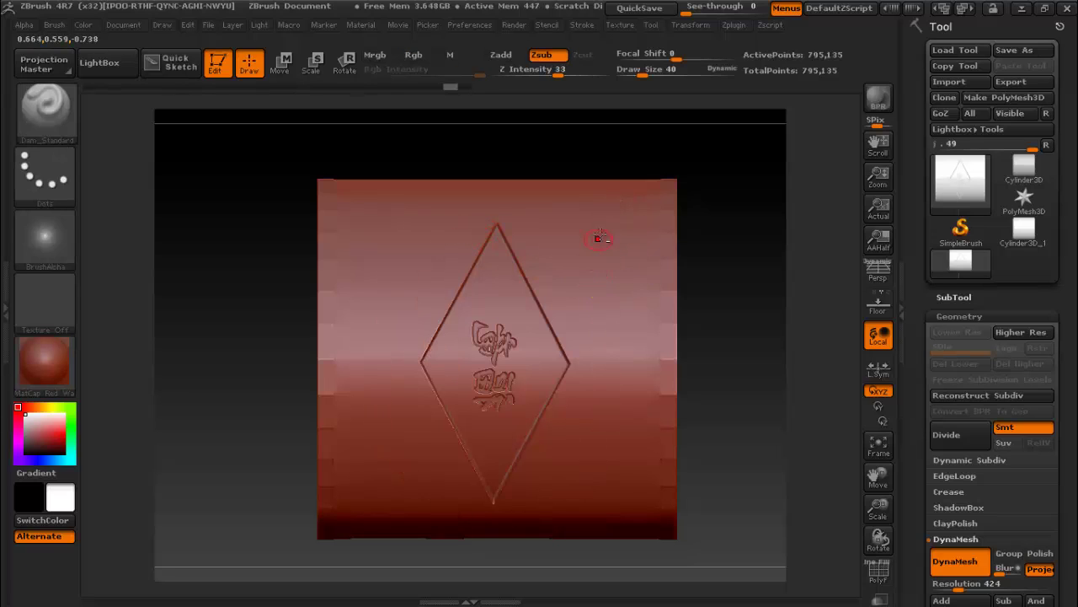
mouse_move(614, 300)
left_mouse_down()
mouse_move(590, 435)
mouse_move(469, 525)
mouse_move(392, 385)
mouse_move(452, 235)
left_mouse_up()
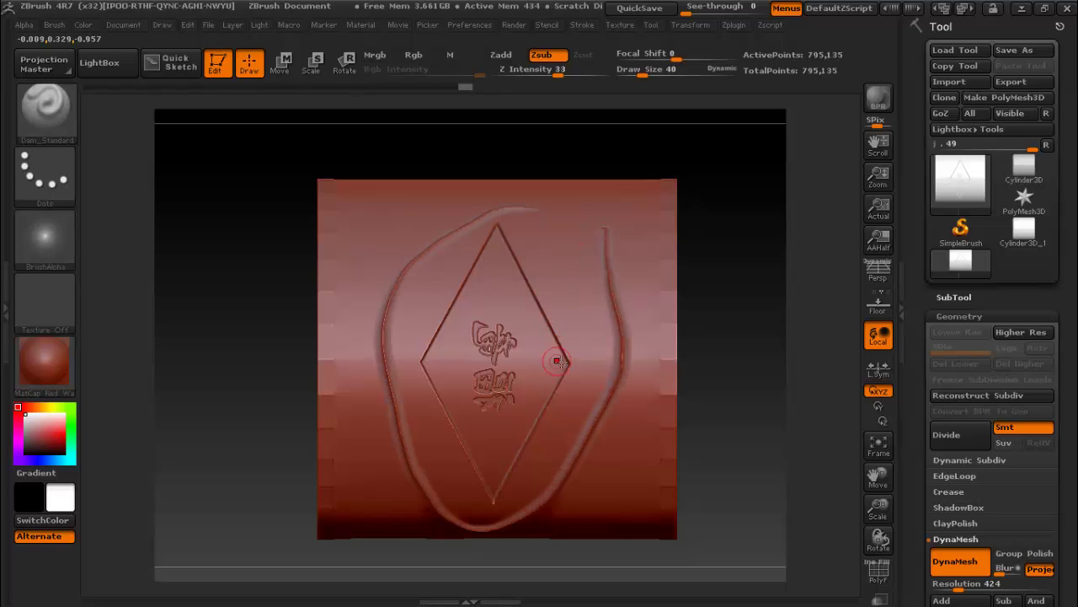
key("ctrl+z")
key("ctrl+z")
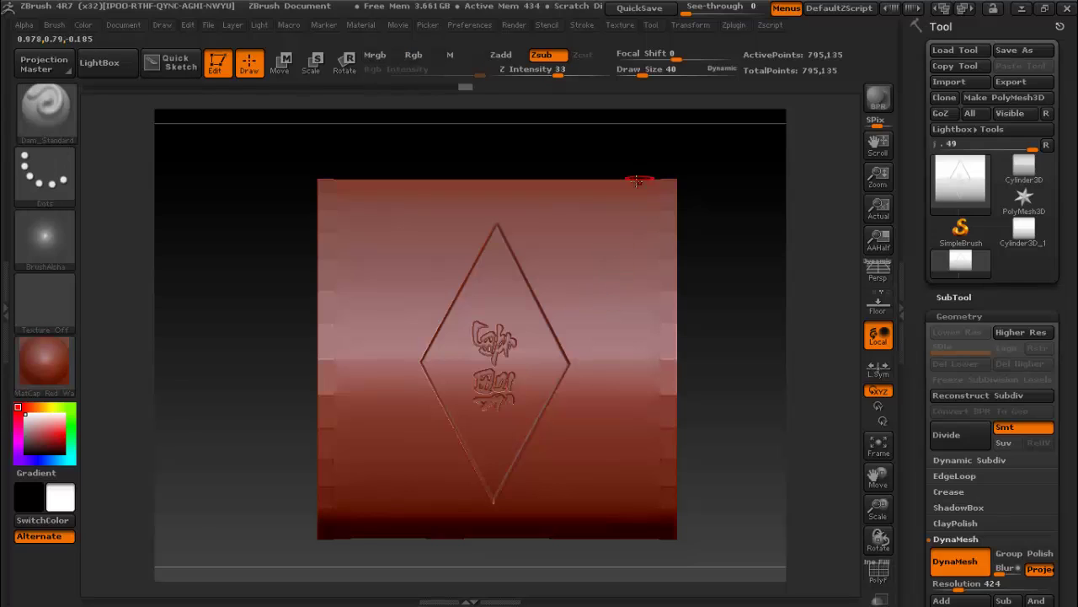
- Enable radial symmetry in Transform and test vertical grooves down the right side, undoing them
left_click(735, 26)
left_click(693, 25)
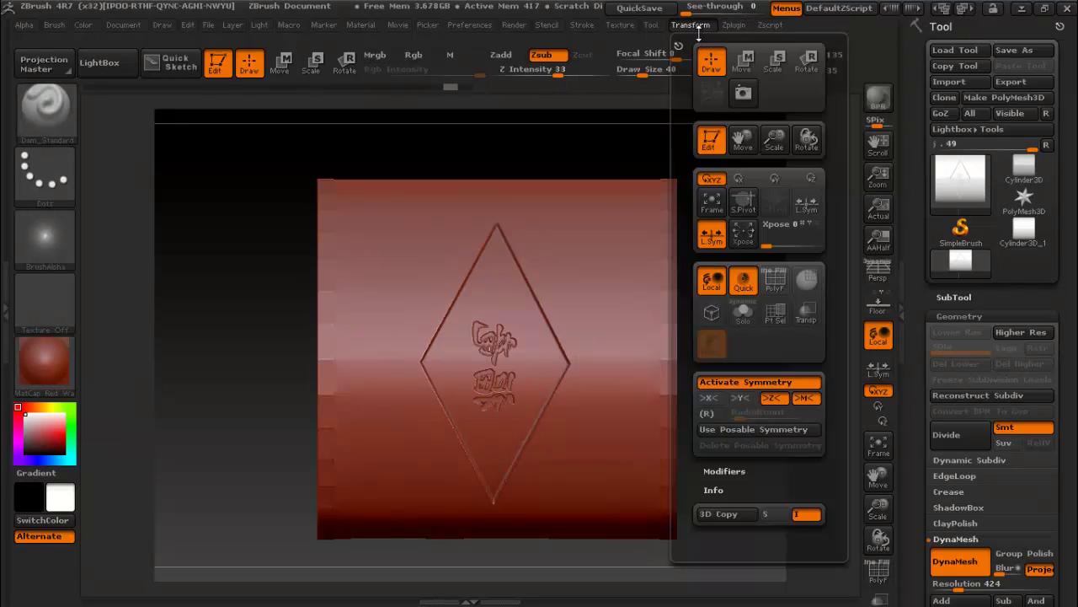
left_click(706, 413)
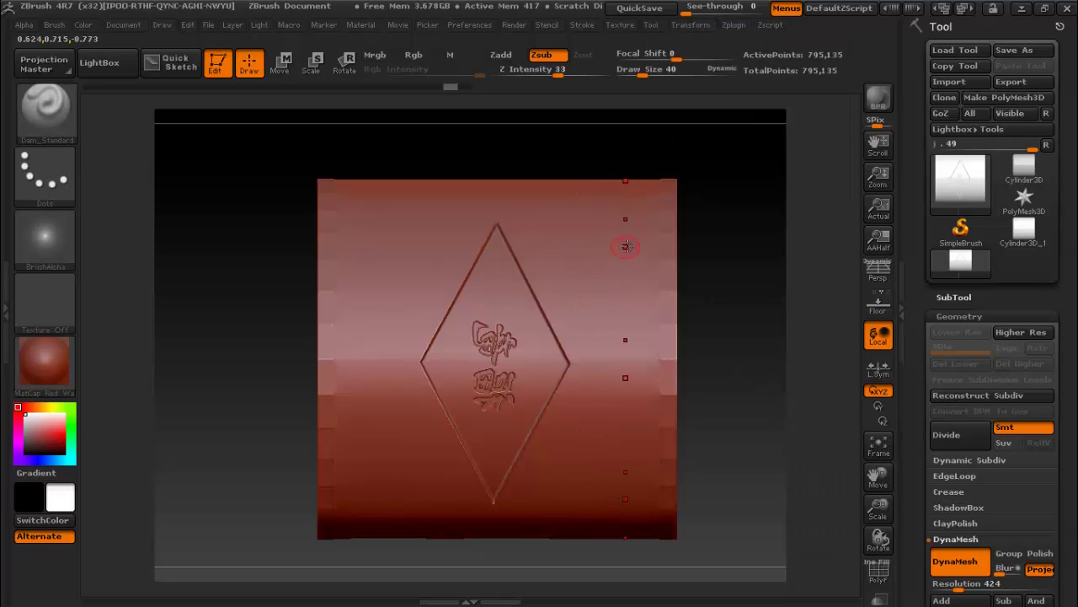
left_click_drag(626, 246, 627, 502)
key("ctrl+z")
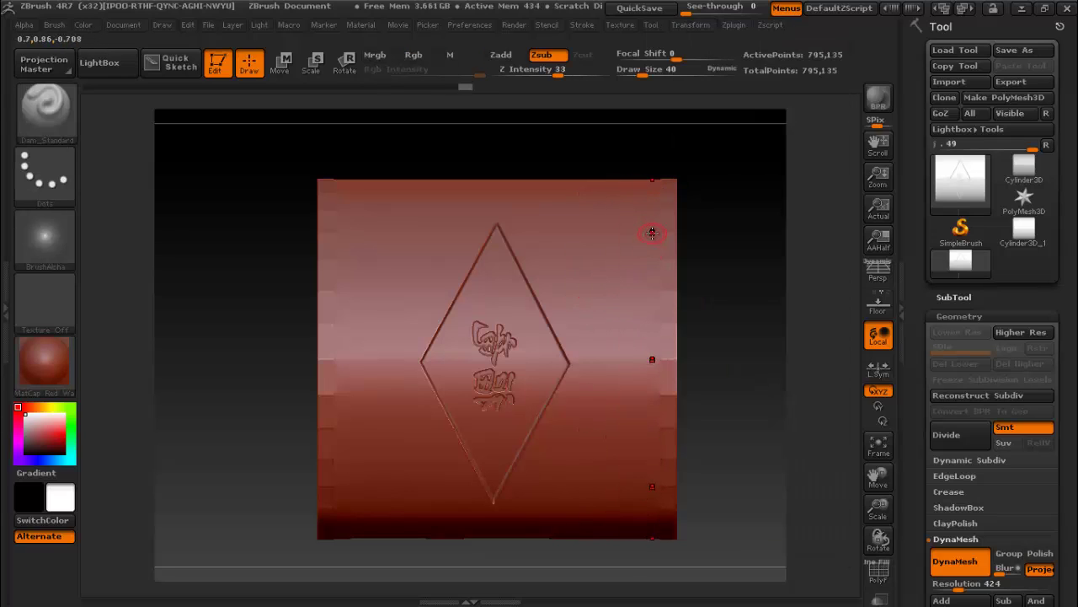
left_click_drag(653, 244, 656, 345)
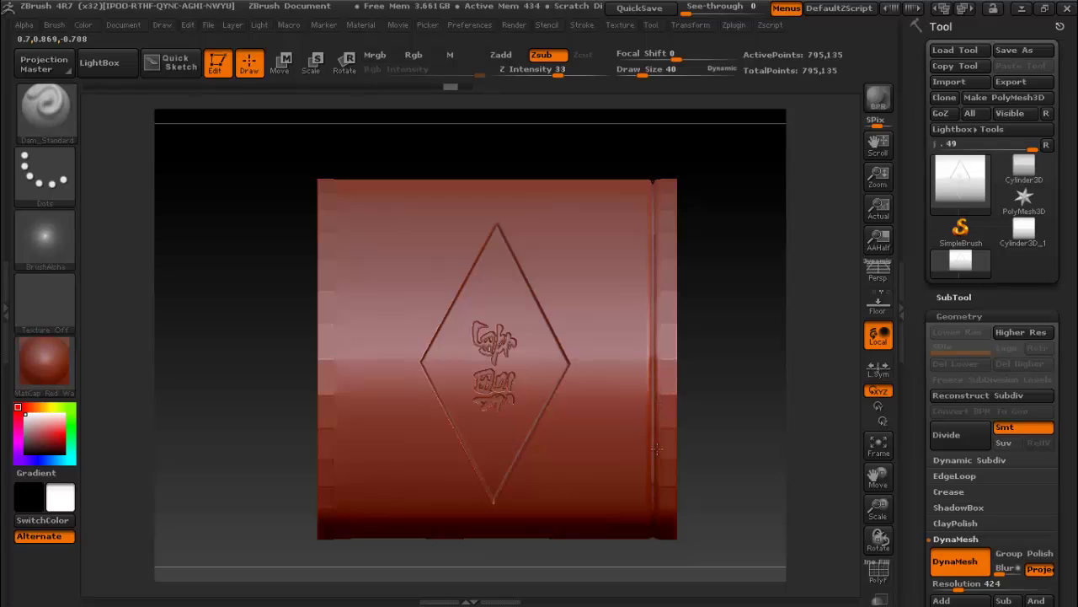
mouse_move(698, 373)
left_mouse_down()
mouse_move(562, 291)
mouse_move(730, 293)
left_mouse_up()
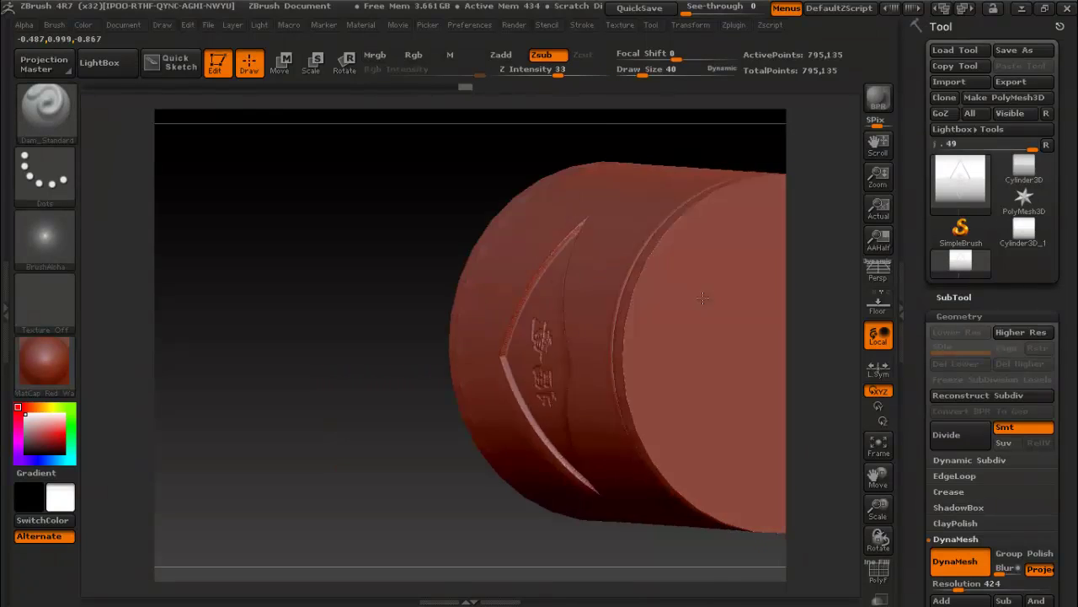
key("ctrl+z")
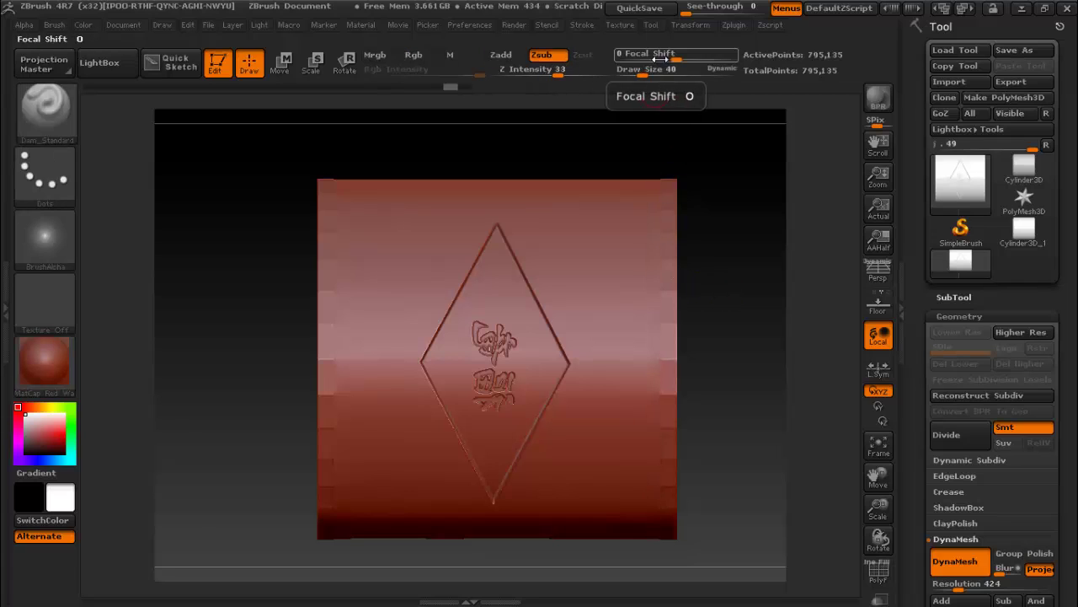
- Test vertical grooves with Focal Shift lowered to -100, then reset it to 0 and open the alpha library
left_click_drag(673, 60, 637, 61)
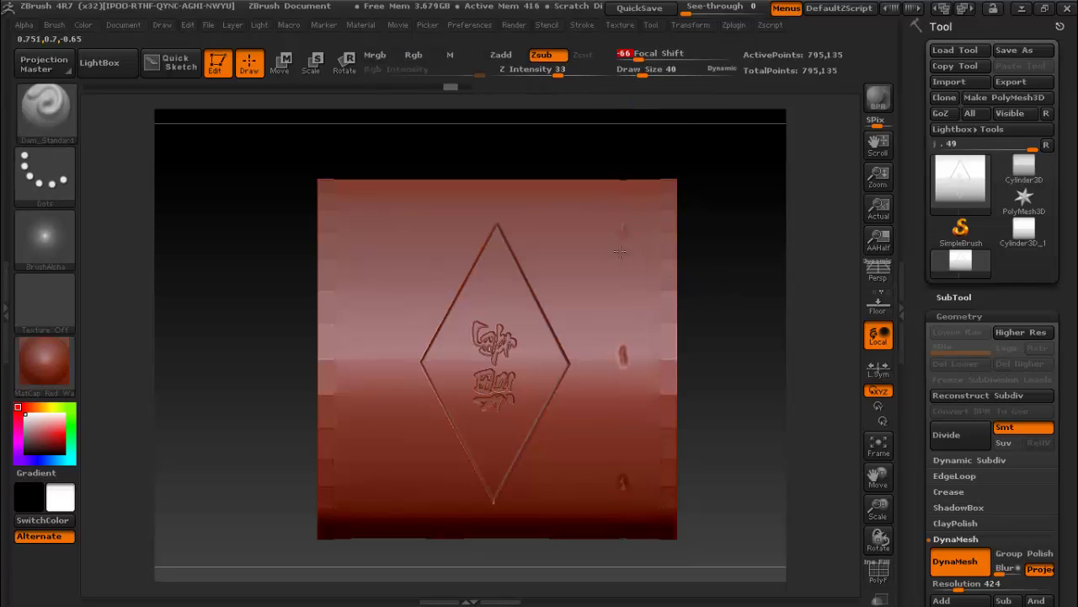
left_click_drag(620, 251, 624, 393)
key("ctrl+z")
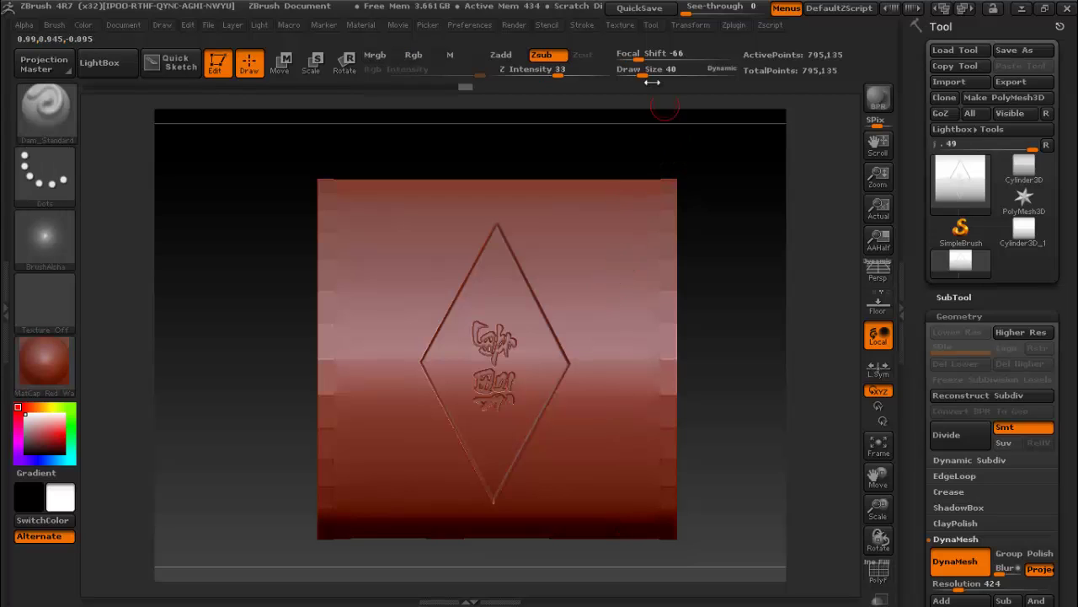
left_click_drag(638, 53, 618, 53)
left_click_drag(615, 236, 622, 531)
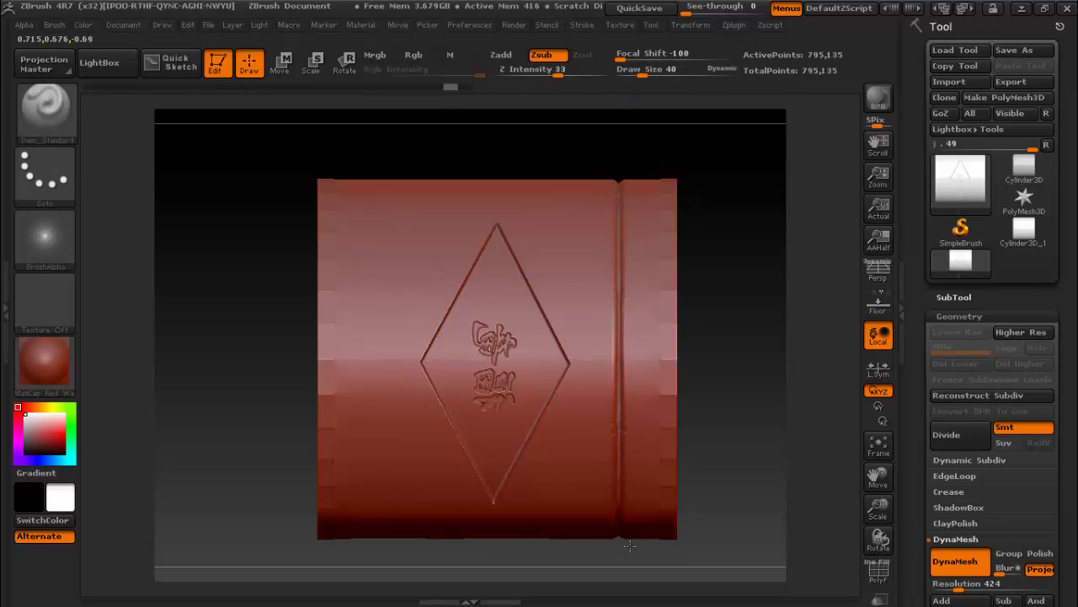
mouse_move(680, 291)
left_mouse_down()
mouse_move(712, 204)
mouse_move(701, 188)
mouse_move(749, 210)
mouse_move(732, 276)
left_mouse_up()
key("ctrl+z")
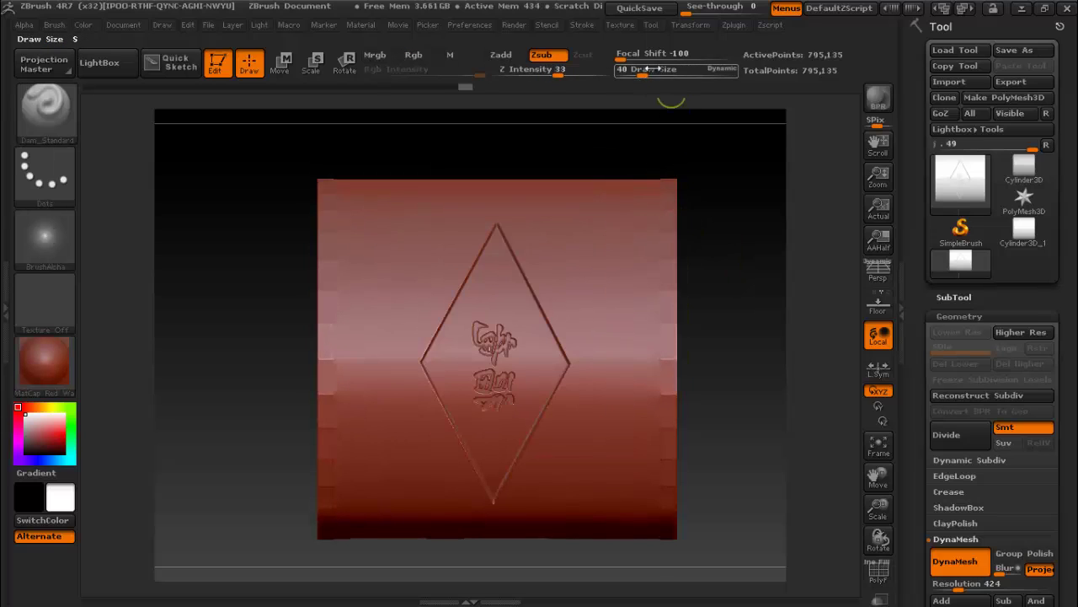
left_click(673, 56)
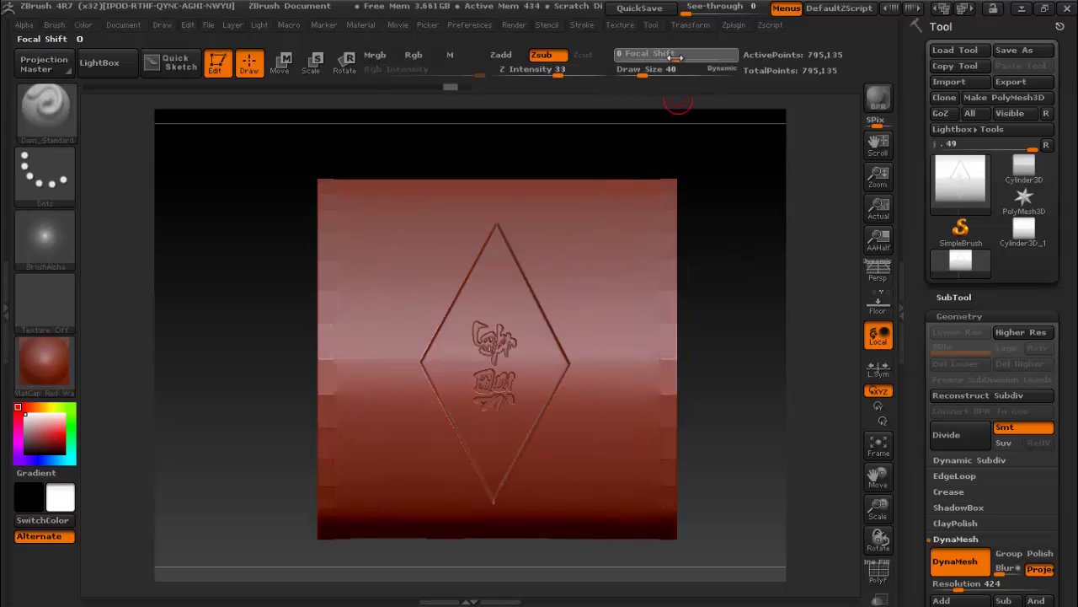
left_click(63, 263)
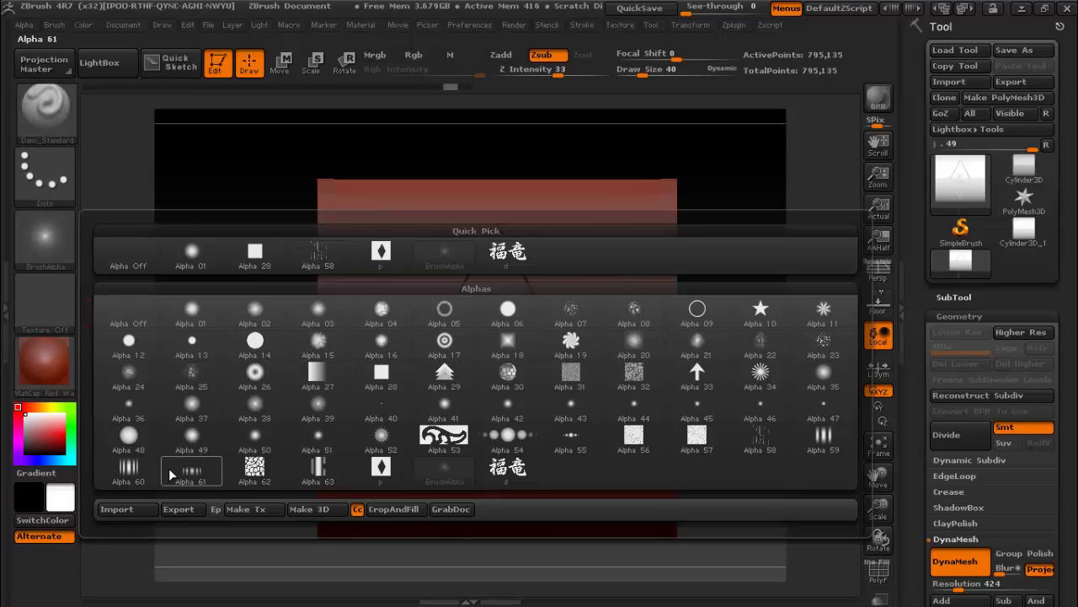
- Carve a test groove with striped Alpha 60, then switch to Alpha 45 and draw a vertical guide curve
left_click(135, 466)
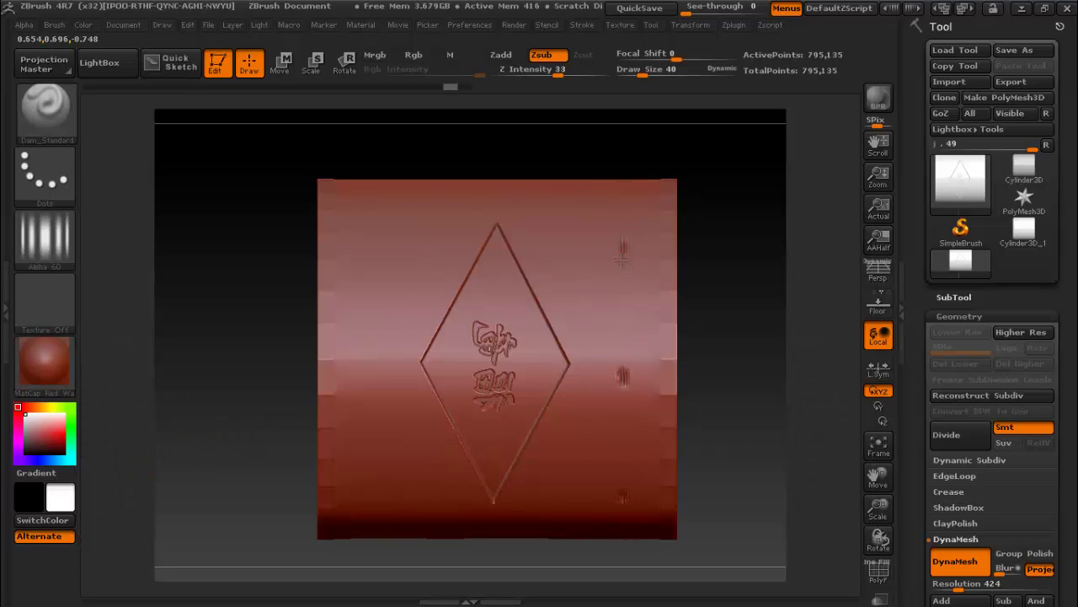
mouse_move(621, 260)
left_mouse_down()
mouse_move(621, 481)
mouse_move(701, 267)
mouse_move(704, 317)
left_mouse_up()
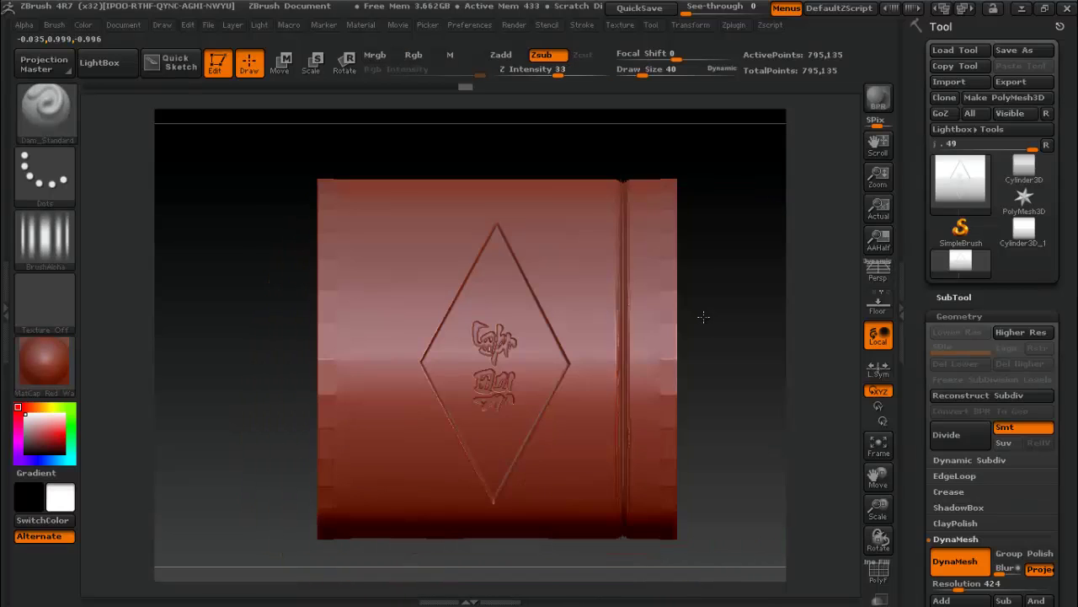
left_click(45, 240)
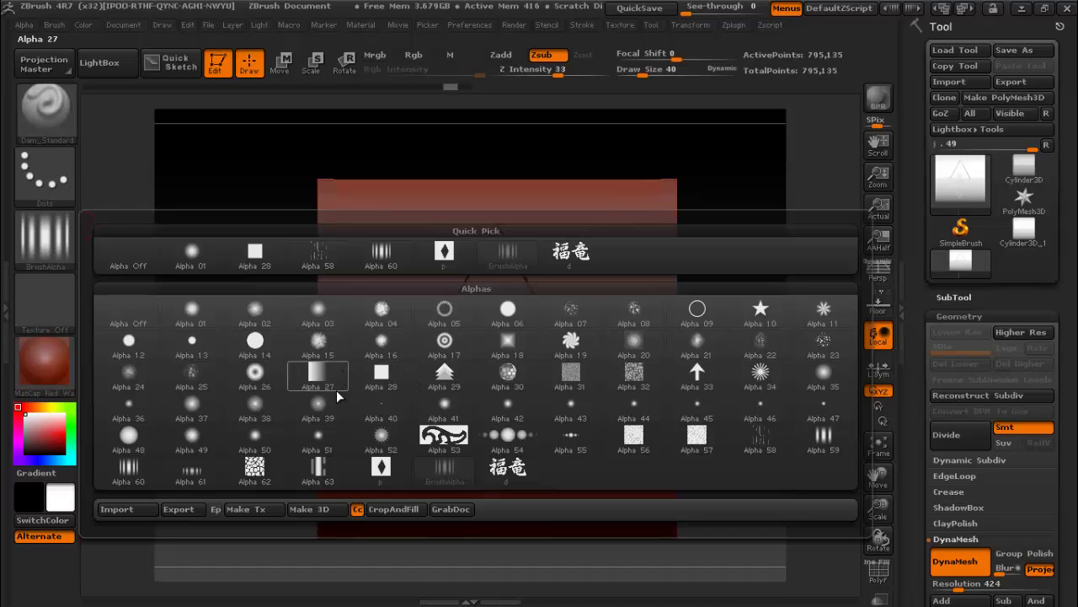
left_click(697, 406)
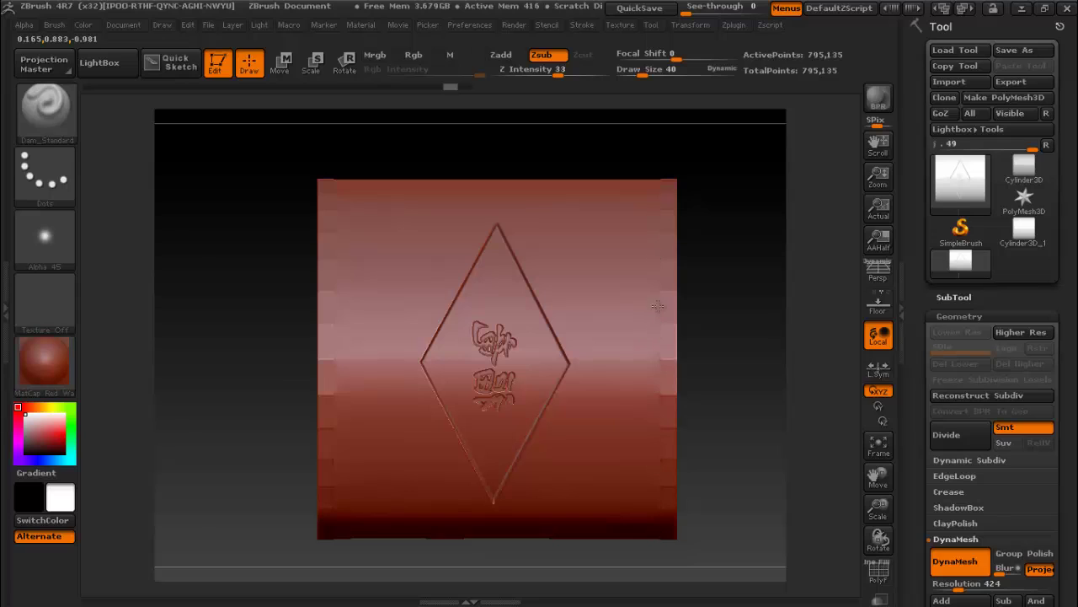
key("ctrl+shift")
key("ctrl+shift")
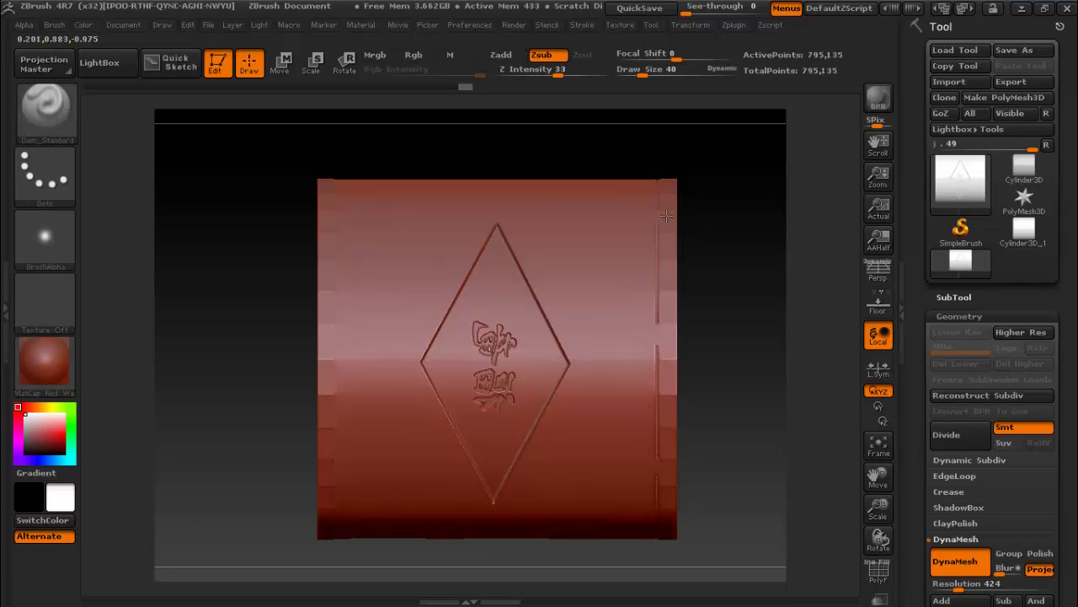
left_click_drag(587, 293, 336, 349)
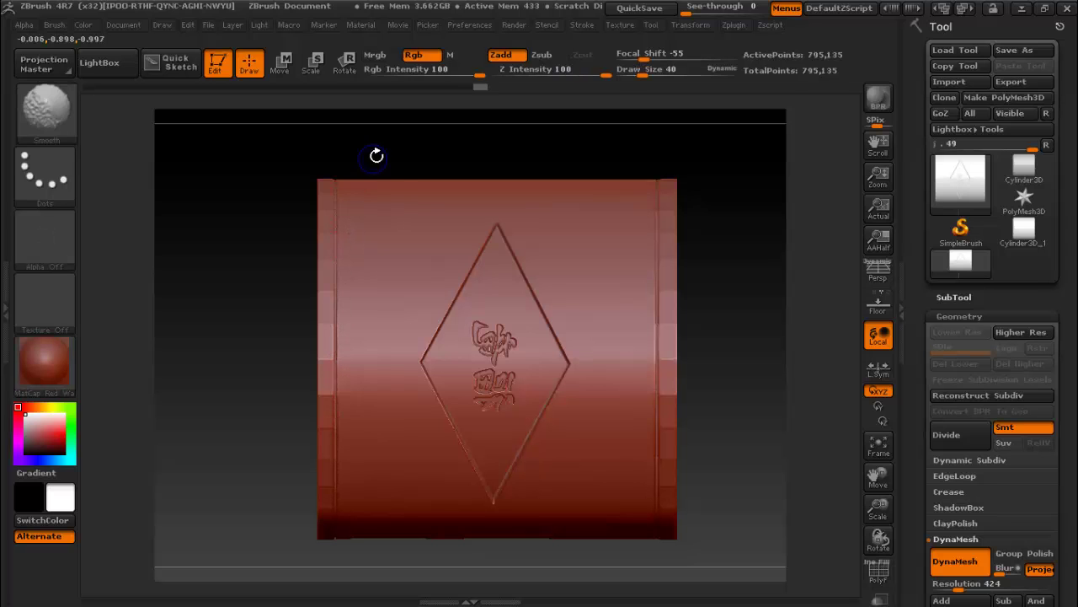
- Apply the guide curve and move it nearer the diamond, then orbit and zoom out to check
mouse_move(725, 319)
left_mouse_down()
mouse_move(605, 293)
mouse_move(721, 308)
mouse_move(423, 371)
left_mouse_up()
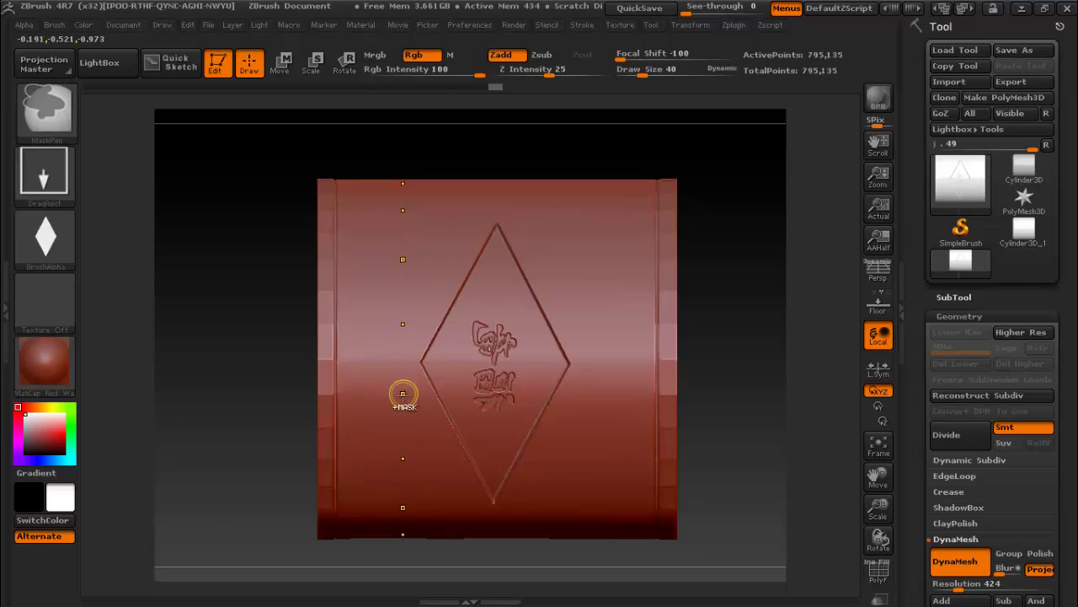
left_click(396, 400, "shift")
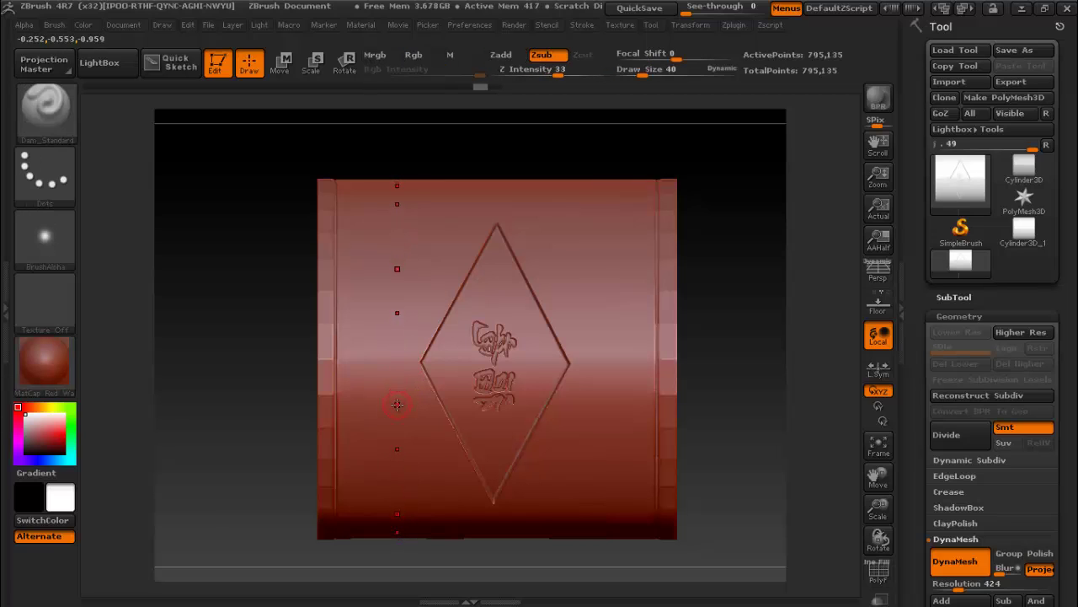
left_click_drag(410, 217, 591, 368)
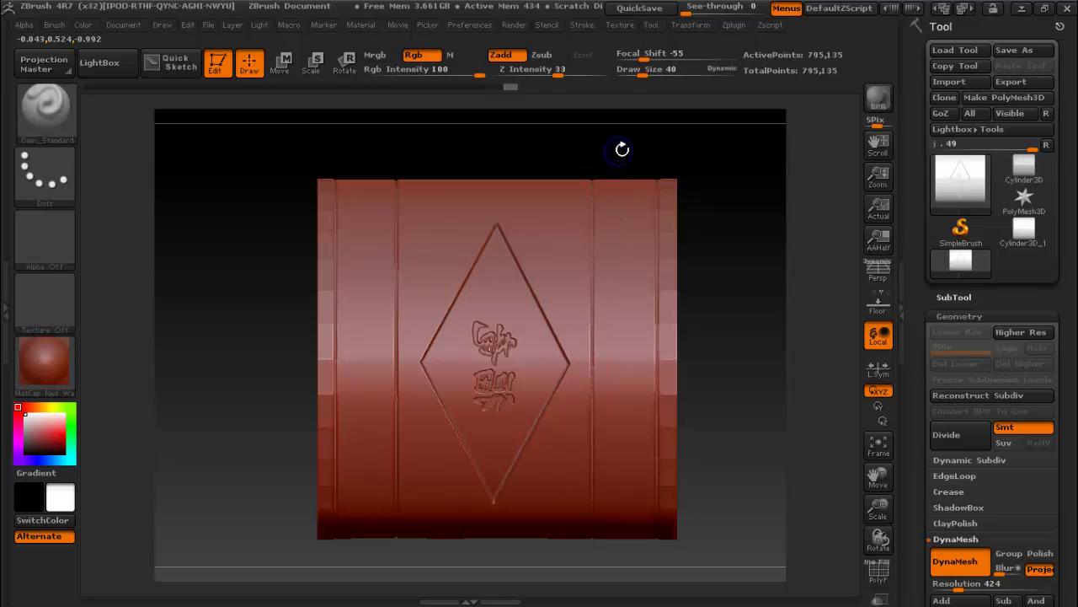
mouse_move(732, 276)
left_mouse_down()
mouse_move(581, 335)
mouse_move(727, 287)
left_mouse_up()
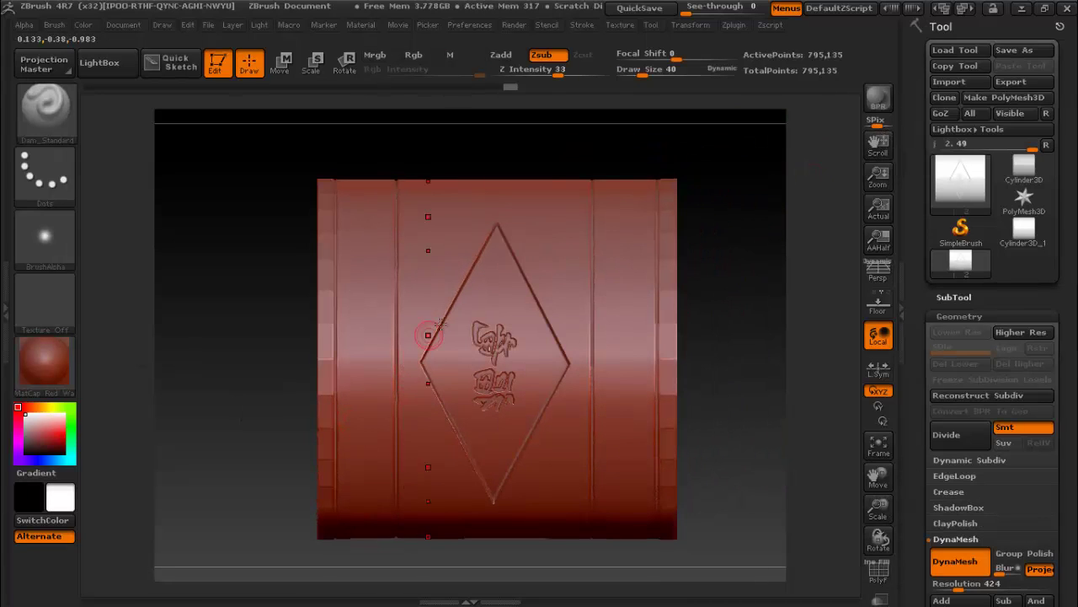
mouse_move(714, 242)
left_mouse_down()
mouse_move(624, 283)
mouse_move(661, 227)
left_mouse_up()
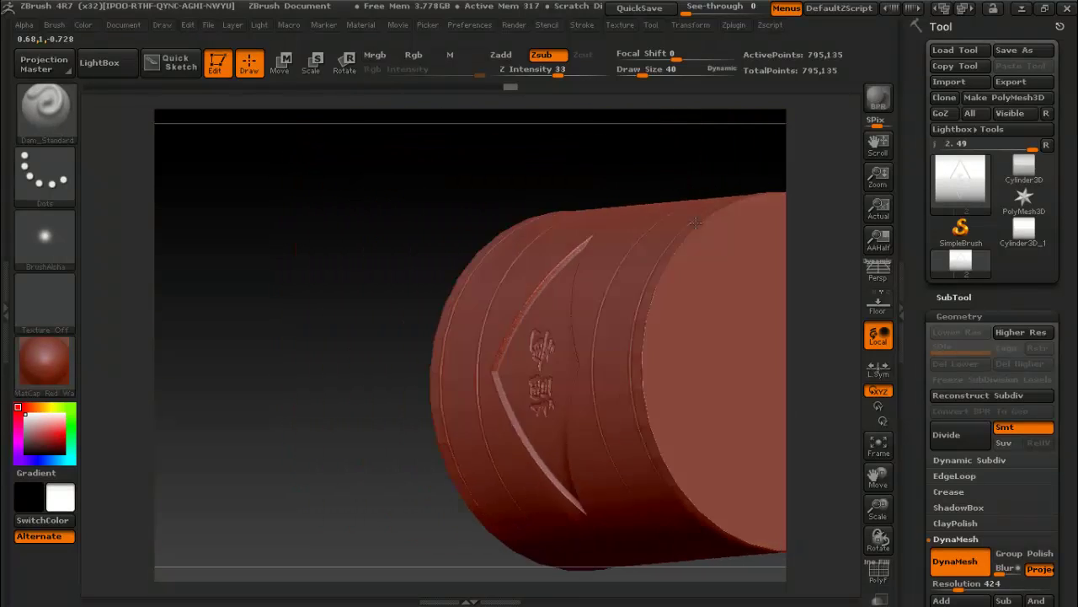
left_click_drag(661, 226, 710, 222)
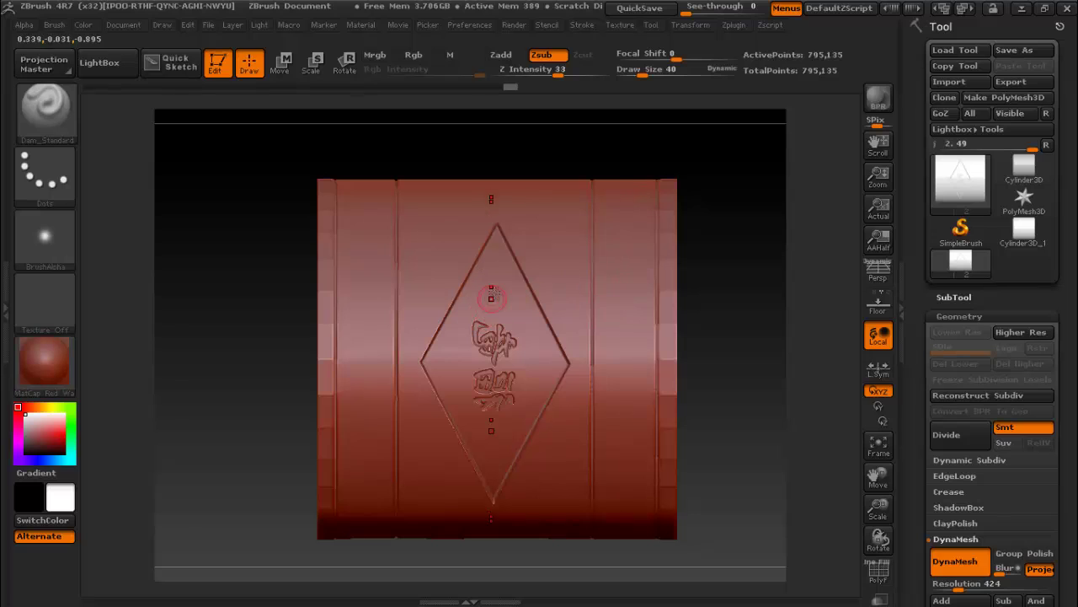
mouse_move(878, 505)
left_mouse_down()
mouse_move(882, 493)
mouse_move(872, 518)
left_mouse_up()
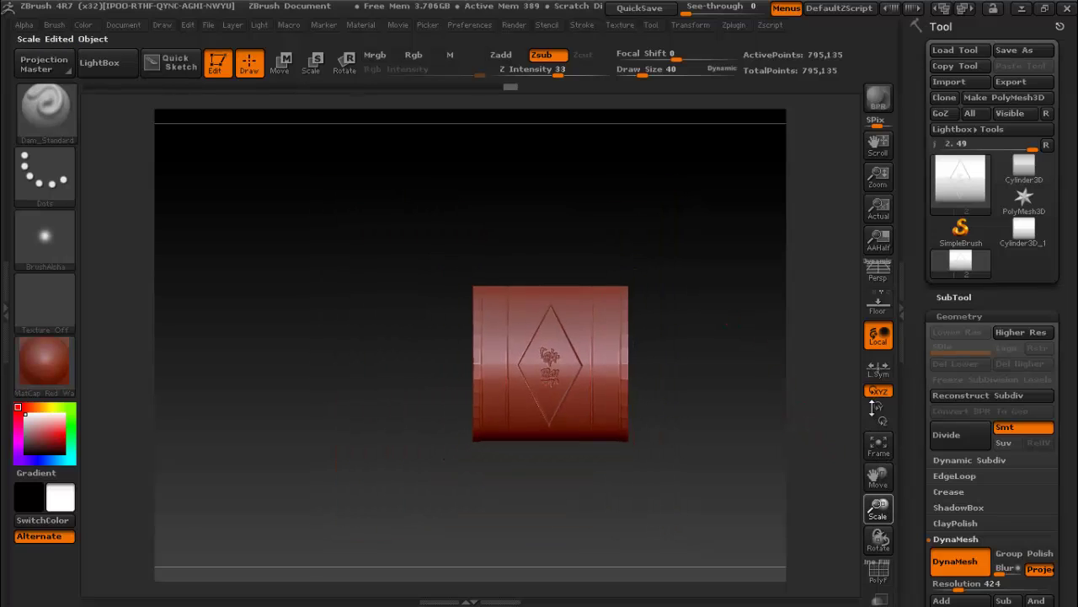
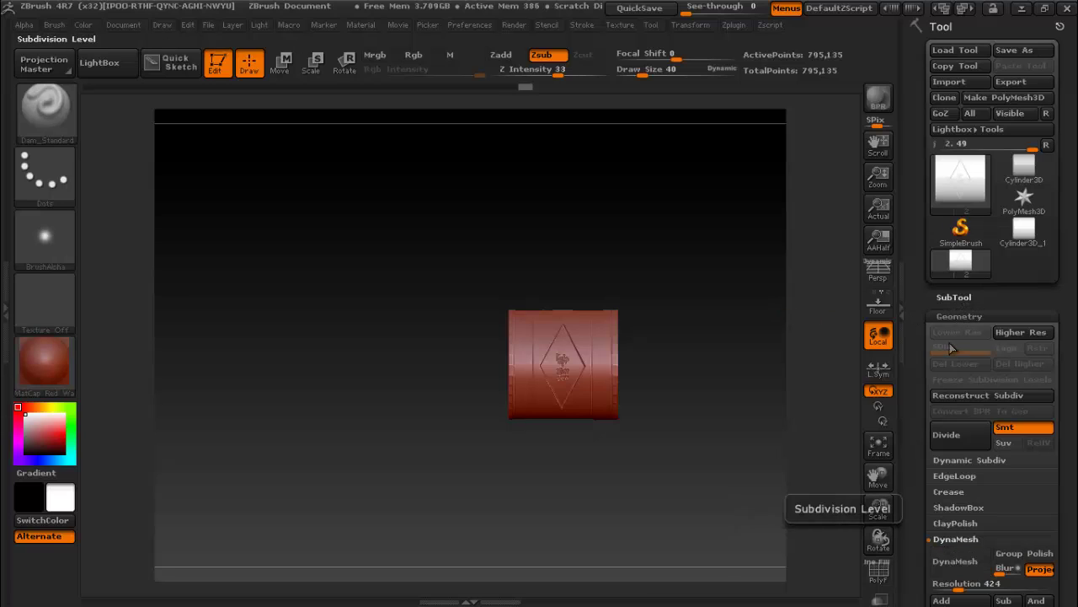
- Collapse Geometry, show the SubTool list and expand the ArrayMesh sub-palette for the collar
left_click(961, 314)
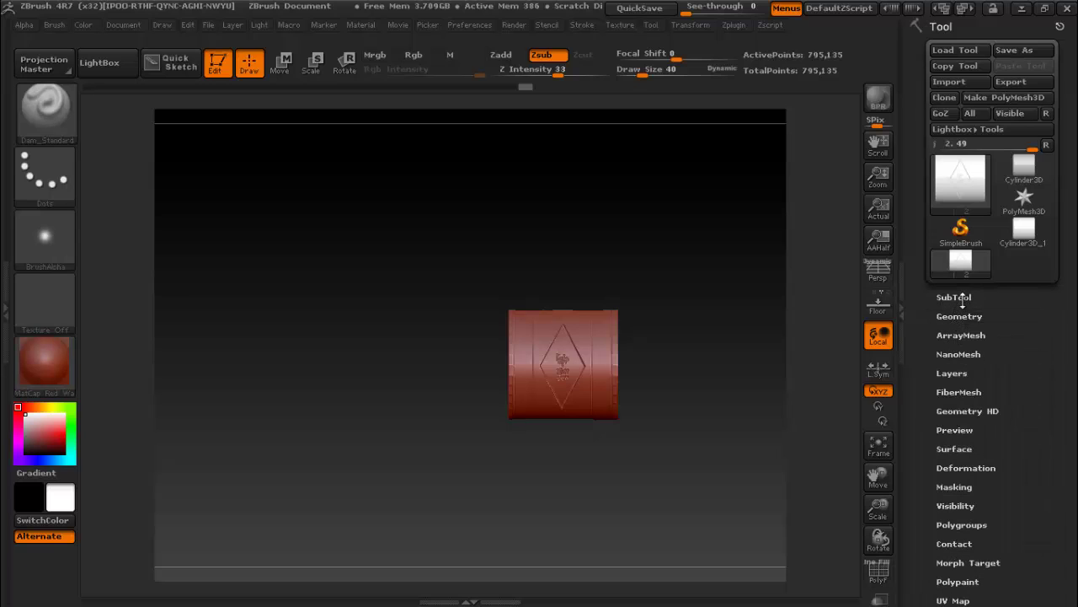
left_click(955, 298)
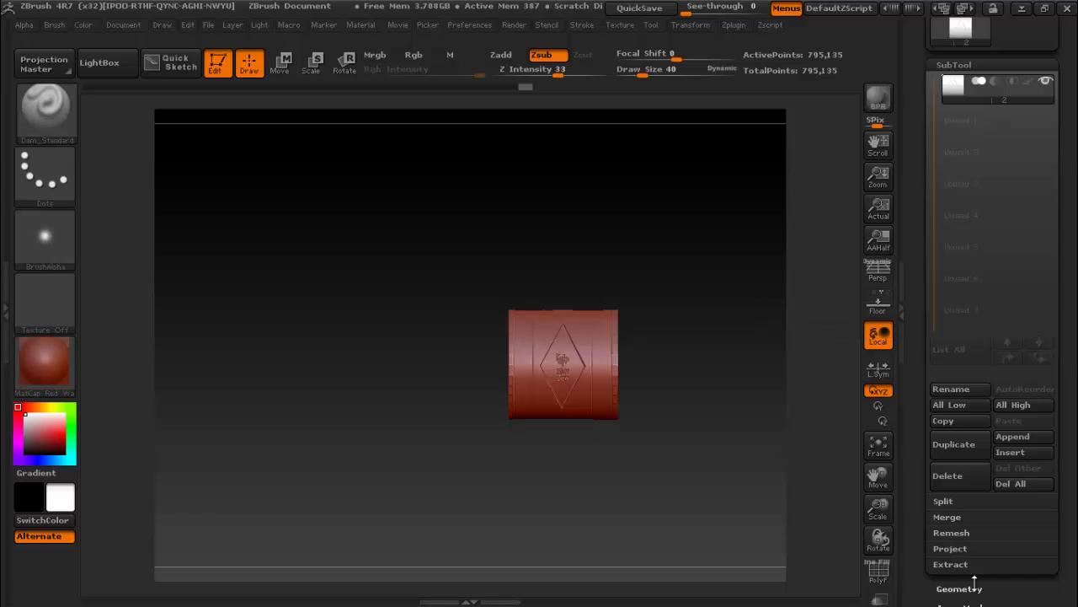
left_click_drag(975, 584, 956, 392)
left_click(960, 383)
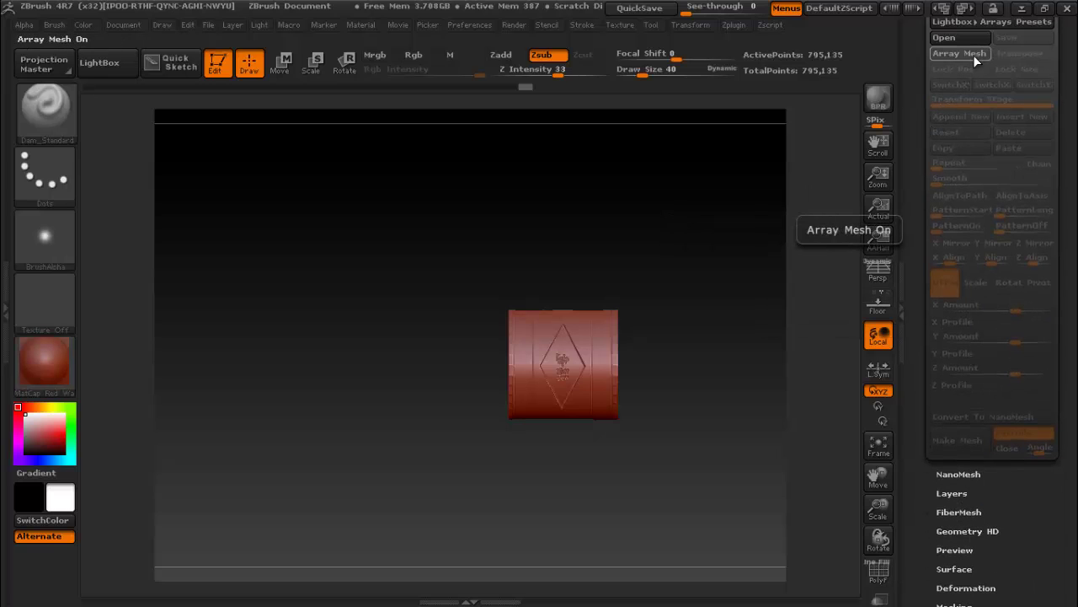
- Enable ArrayMesh on the collar with Repeat 6 and Transpose switched on
left_click(974, 55)
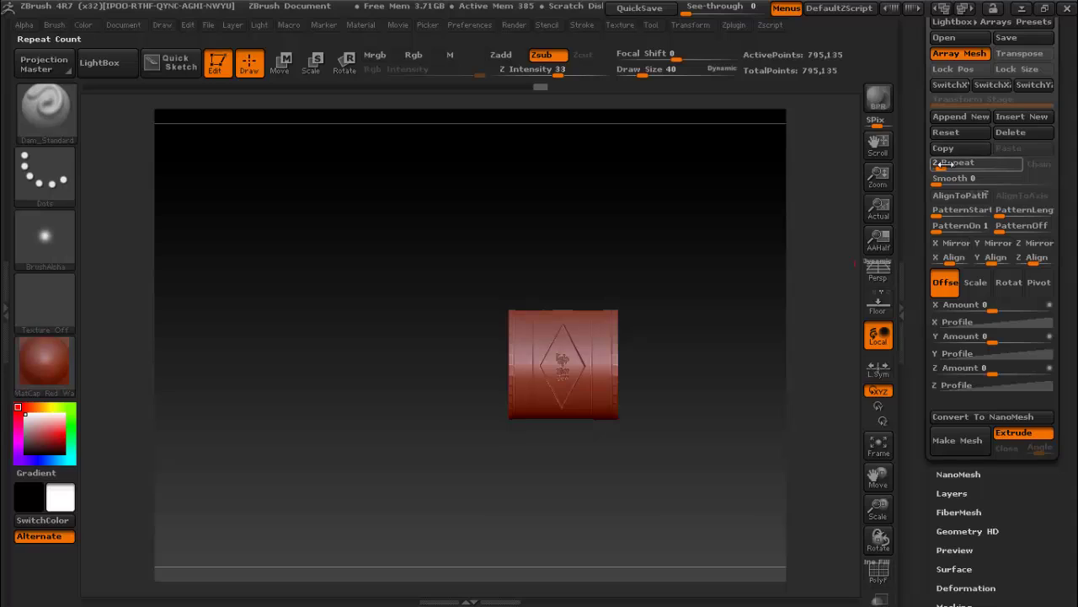
left_click_drag(941, 168, 945, 168)
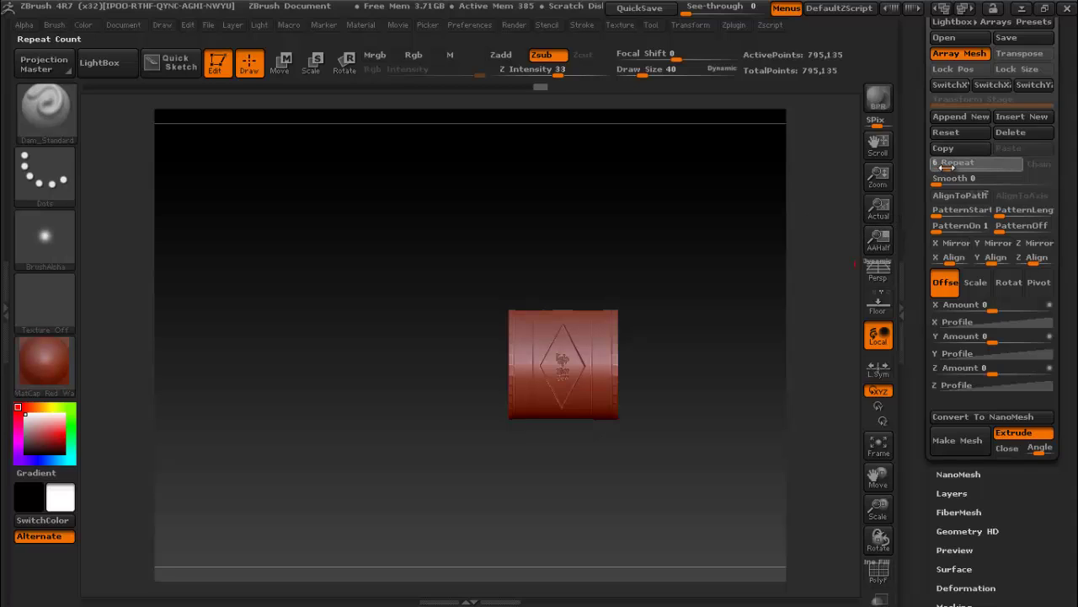
left_click(1021, 54)
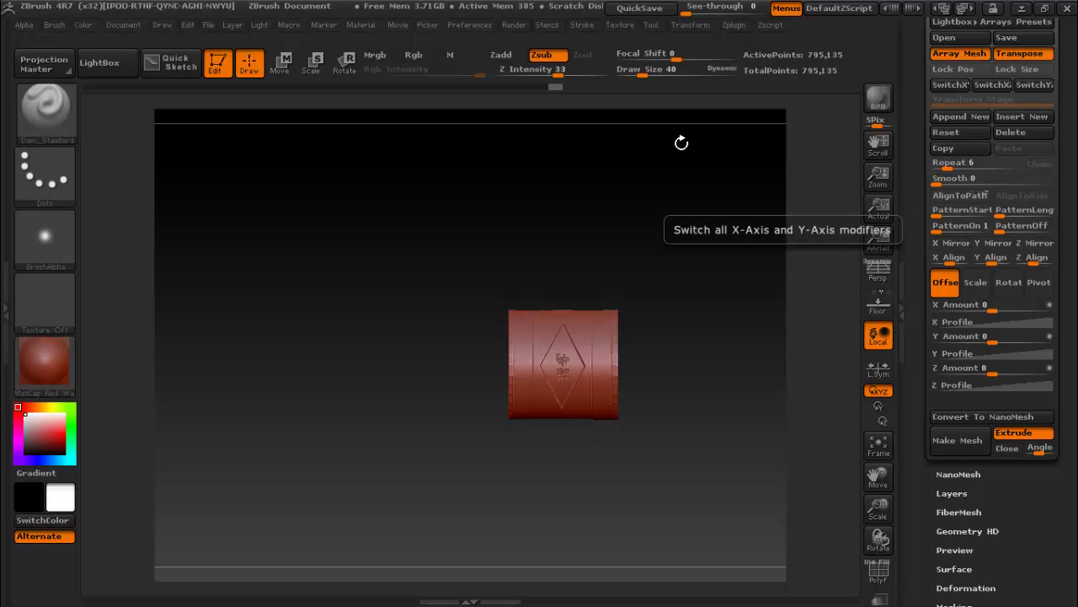
- Stretch the array transpose line so the six copies sit end to end (Y offset -6)
left_click(286, 67)
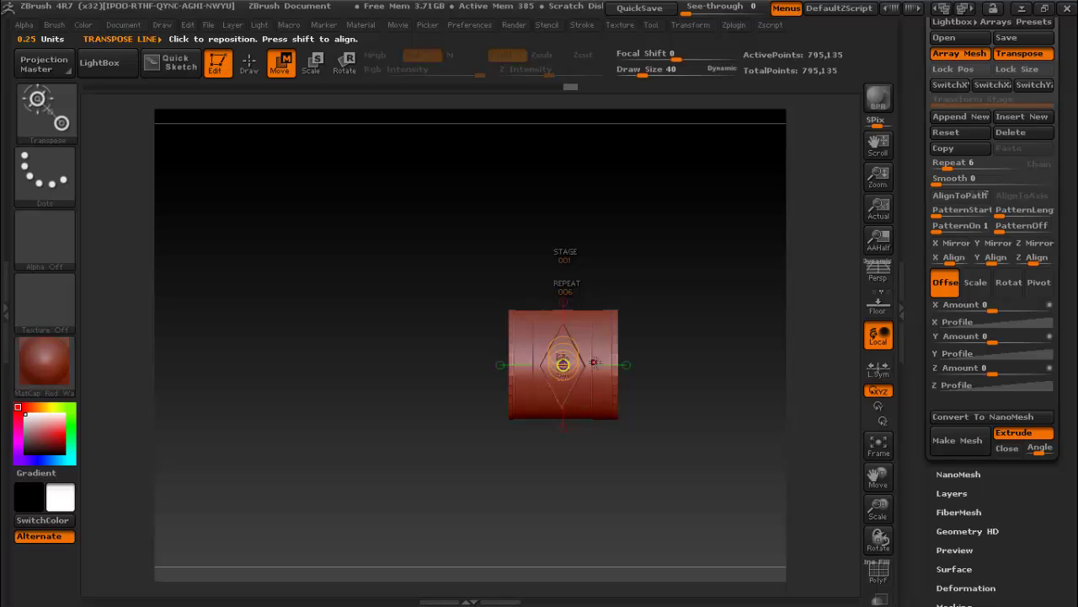
left_click_drag(562, 364, 440, 368)
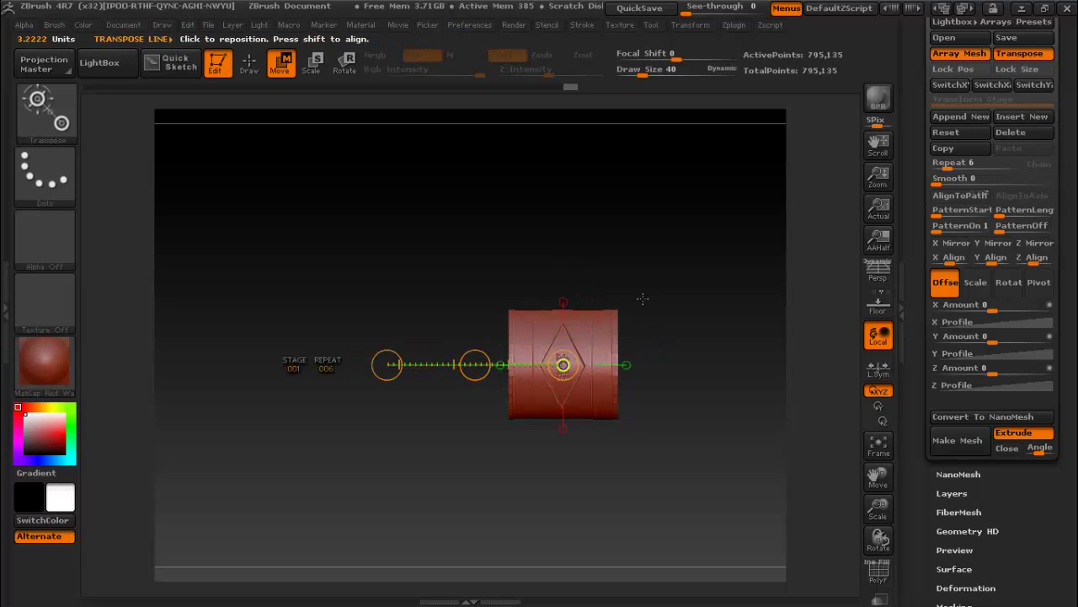
mouse_move(475, 364)
left_mouse_down()
mouse_move(476, 345)
mouse_move(470, 365)
mouse_move(165, 365)
left_mouse_up()
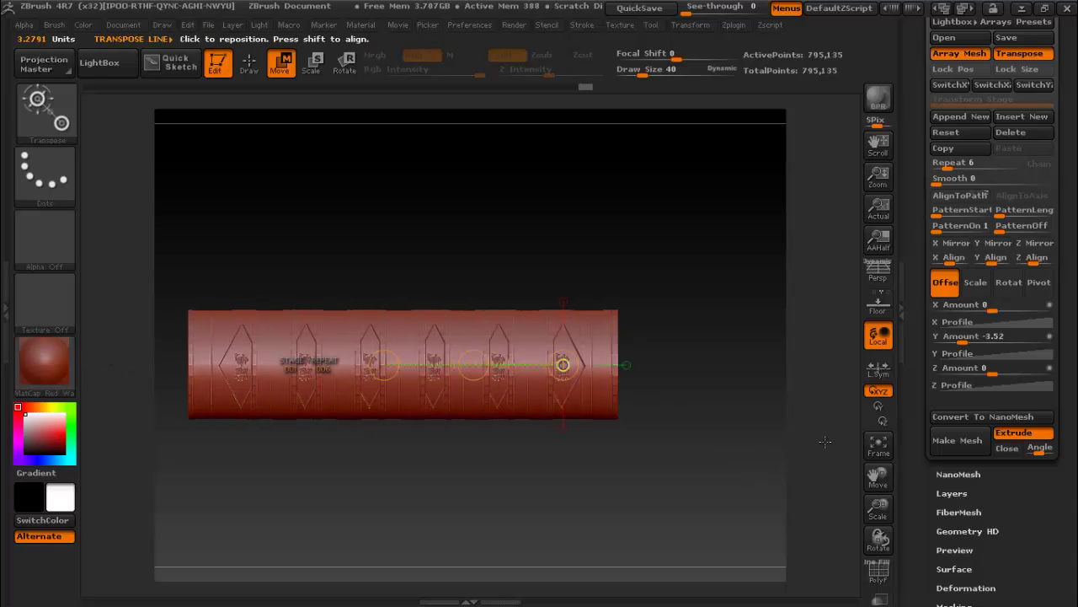
mouse_move(878, 476)
left_mouse_down()
mouse_move(999, 474)
mouse_move(928, 474)
left_mouse_up()
mouse_move(593, 381)
left_mouse_down()
mouse_move(413, 383)
mouse_move(476, 387)
left_mouse_up()
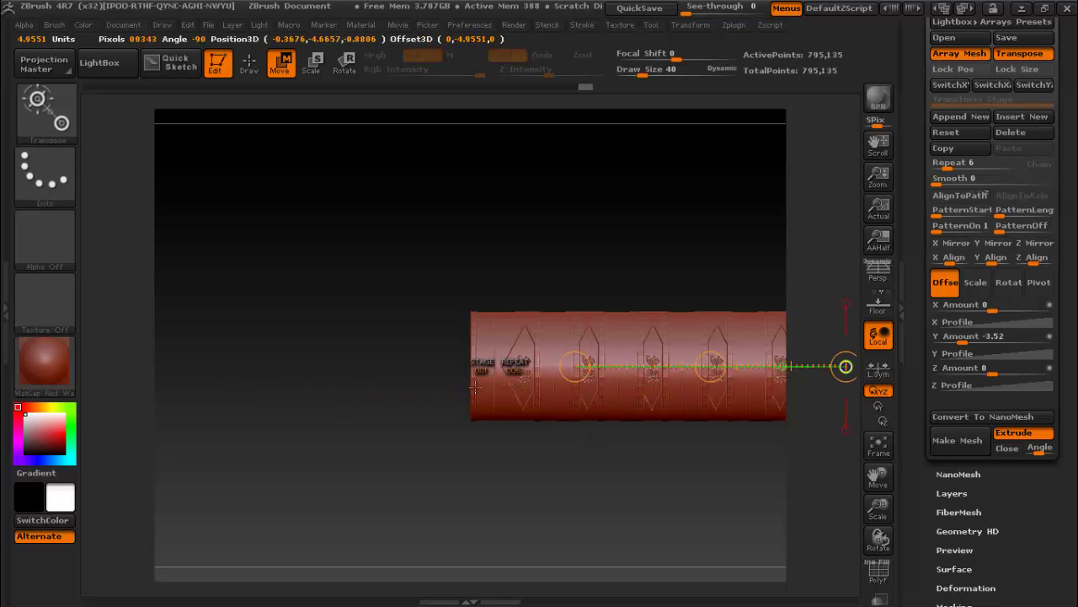
mouse_move(710, 366)
left_mouse_down()
mouse_move(468, 364)
mouse_move(451, 380)
mouse_move(429, 372)
mouse_move(446, 422)
left_mouse_up()
- Turn on Persp and frame the engraved cylinder at an angle
left_click_drag(492, 472, 802, 481)
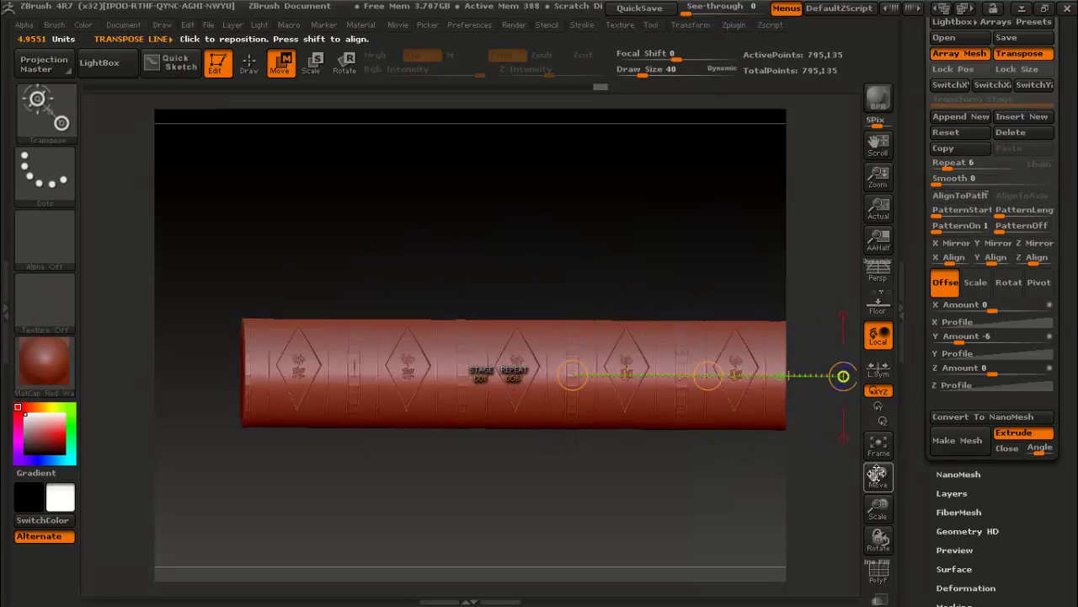
left_click_drag(877, 473, 814, 481)
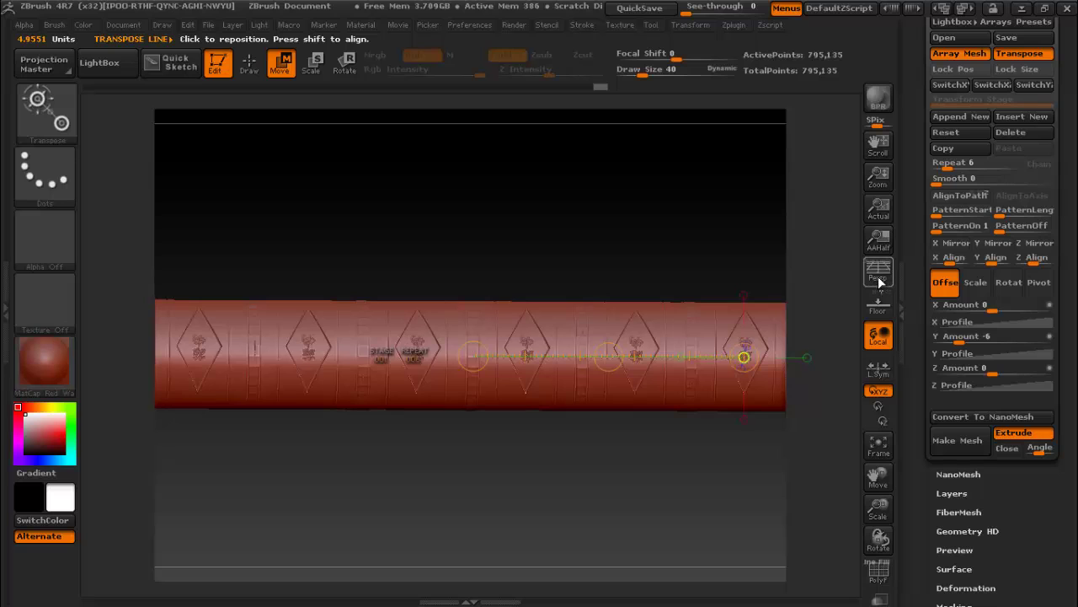
left_click(879, 273)
left_click_drag(693, 288, 641, 253)
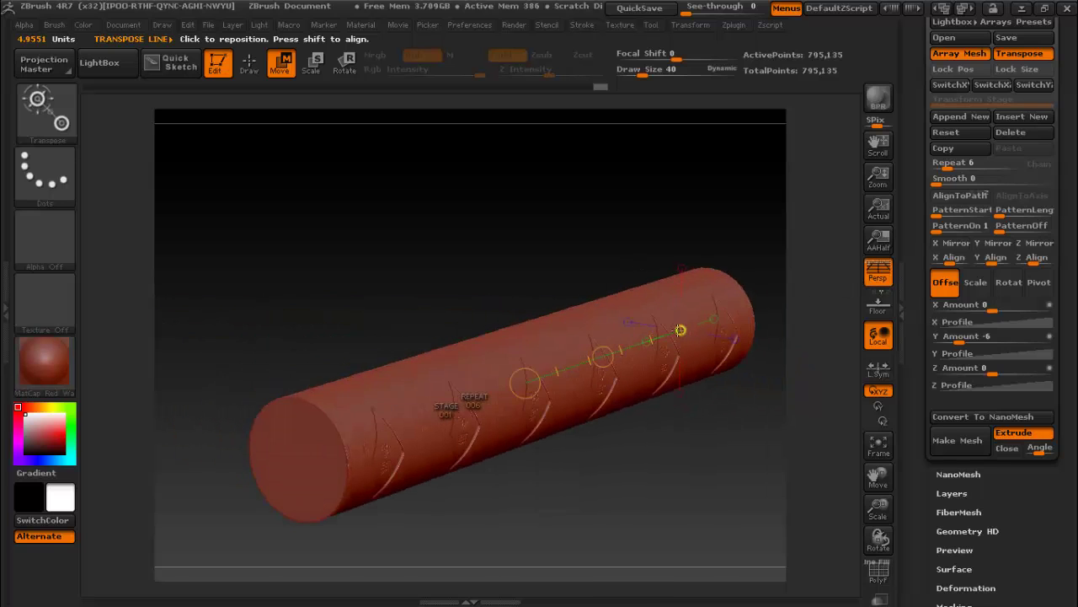
mouse_move(681, 329)
left_mouse_down()
mouse_move(810, 292)
mouse_move(650, 415)
mouse_move(147, 434)
left_mouse_up()
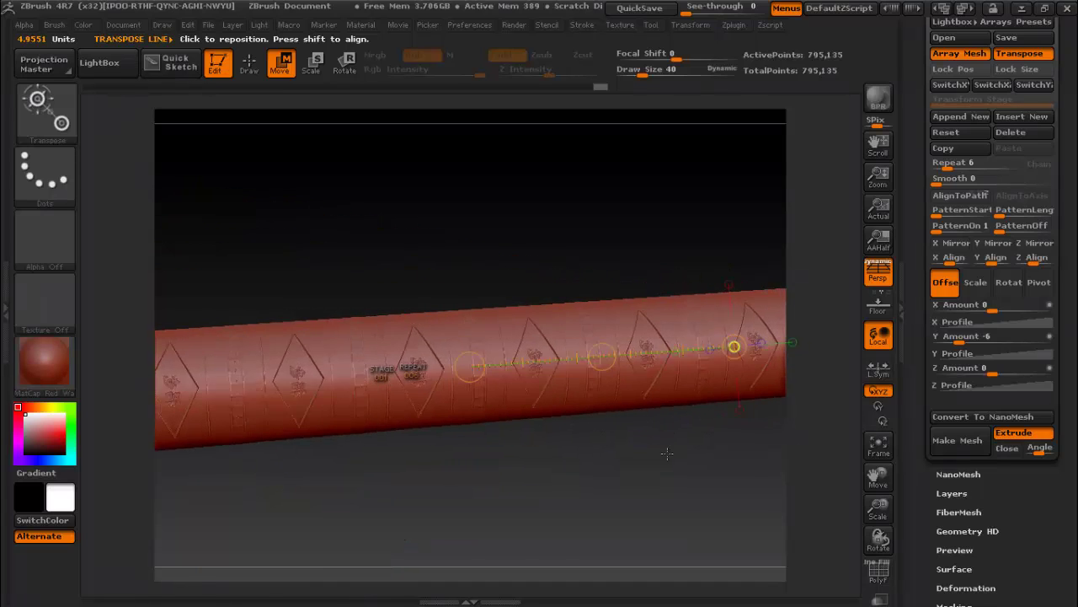
- Apply the MatCap Pearl Cavity material and zoom out to see the whole cylinder
left_click(42, 373)
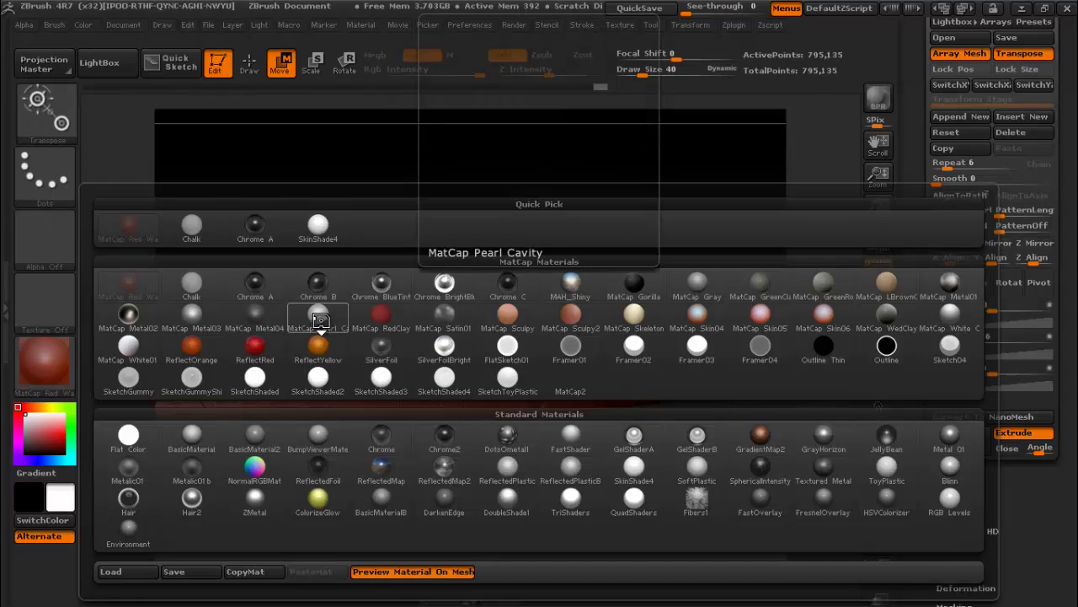
left_click(318, 320)
mouse_move(470, 260)
left_mouse_down()
mouse_move(500, 243)
mouse_move(472, 233)
mouse_move(413, 244)
mouse_move(436, 273)
mouse_move(835, 444)
left_mouse_up()
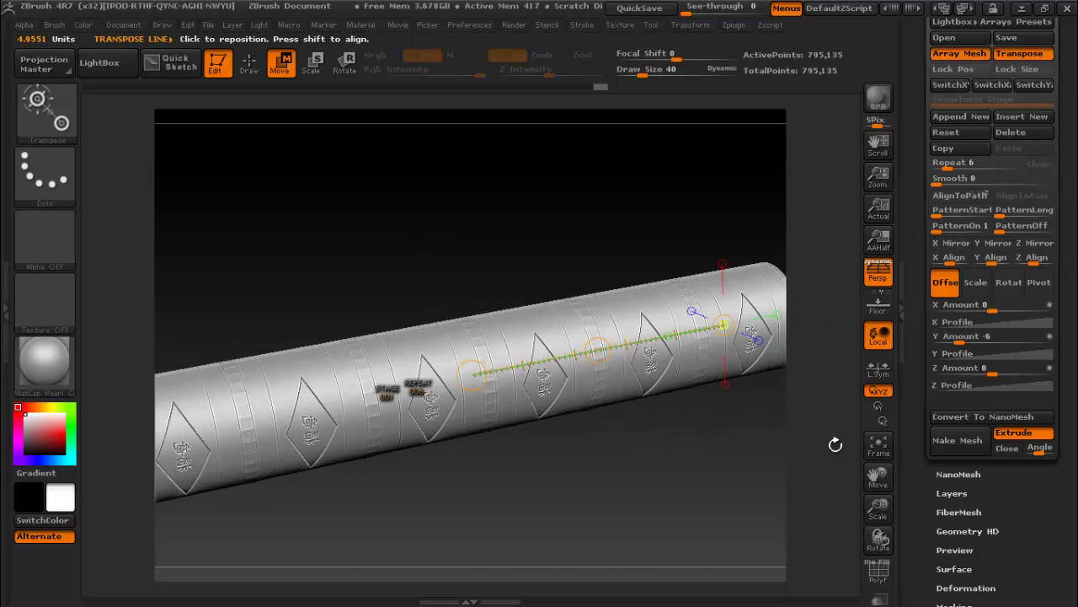
mouse_move(880, 516)
left_mouse_down()
mouse_move(875, 468)
mouse_move(848, 442)
left_mouse_up()
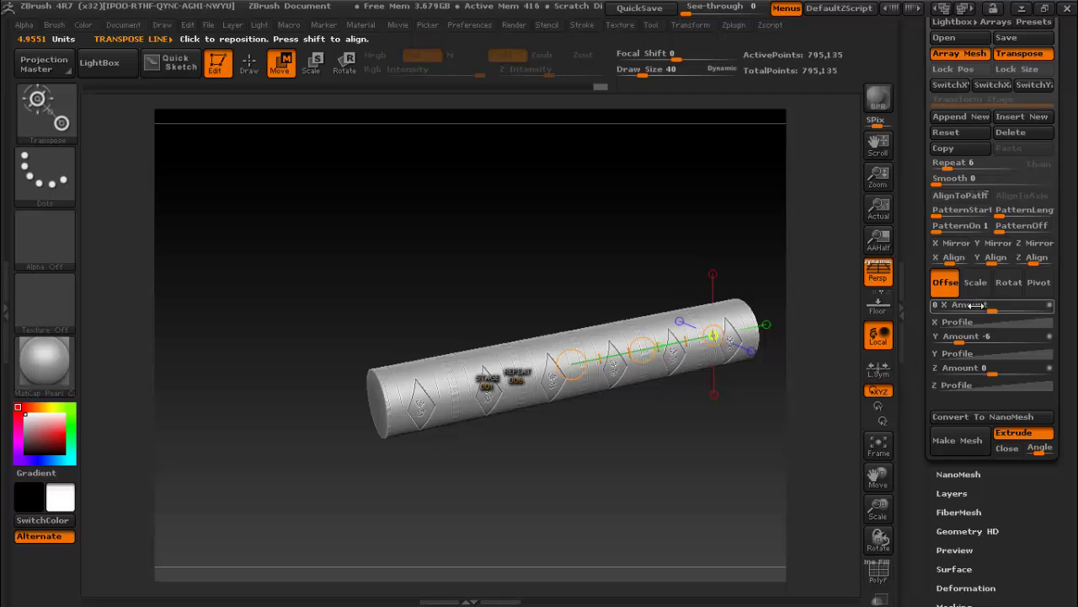
- Raise the array Repeat to 9 and spread the copies along the cylinder
left_click_drag(944, 165, 941, 165)
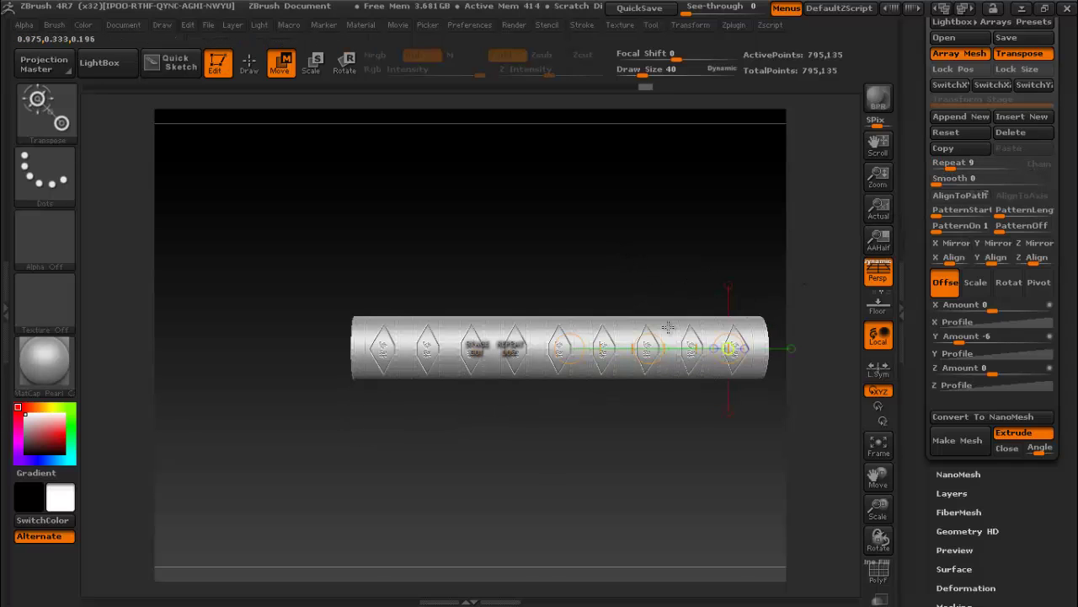
mouse_move(730, 348)
left_mouse_down()
mouse_move(408, 368)
mouse_move(459, 378)
left_mouse_up()
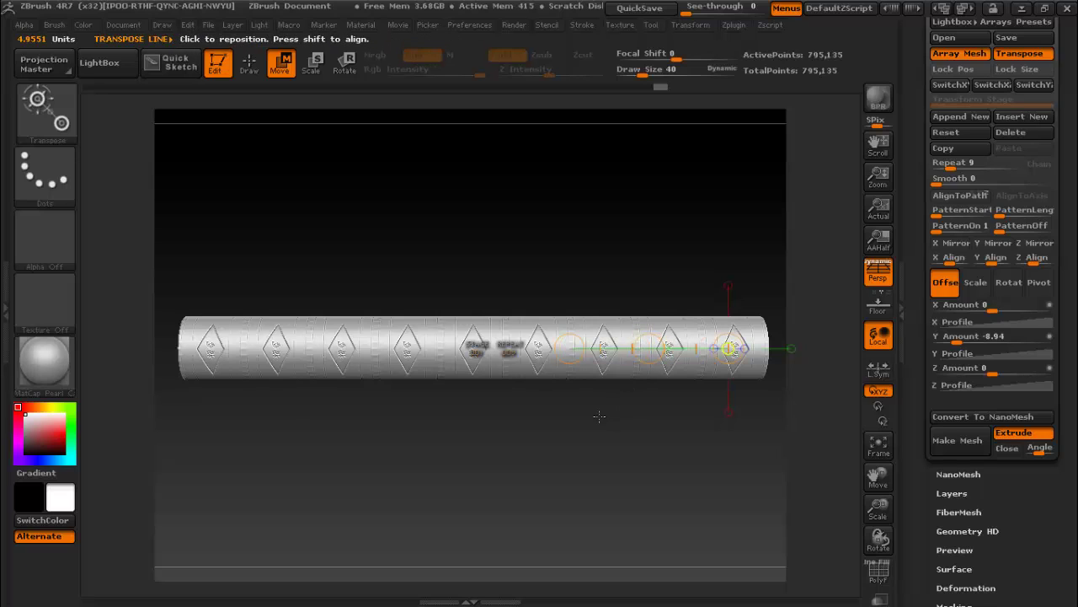
left_click_drag(645, 349, 640, 349)
left_click_drag(557, 415, 615, 407)
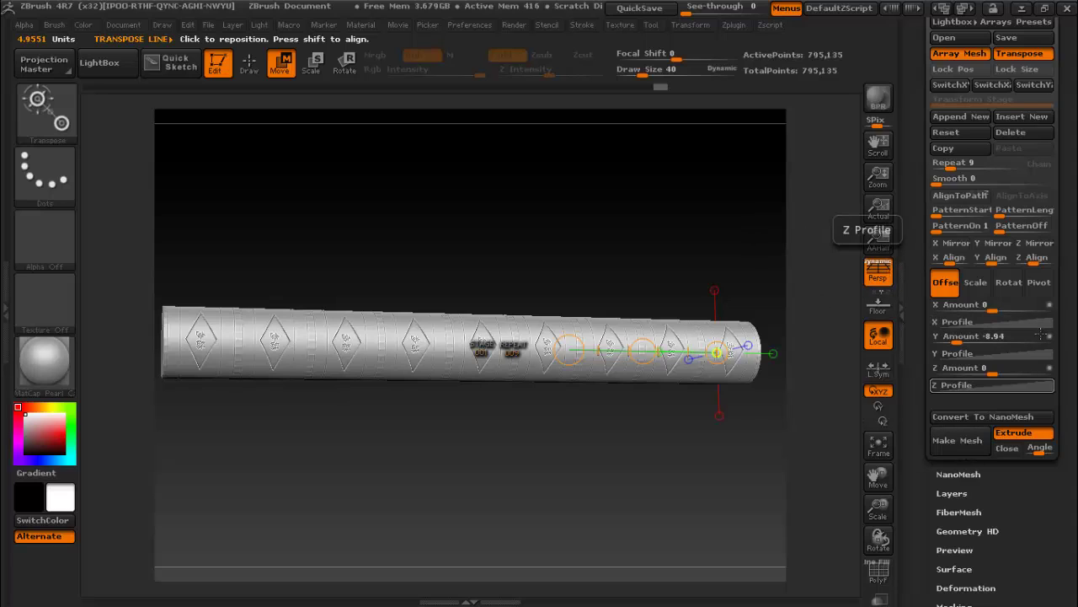
scroll(1036, 455, "up", 3)
scroll(1036, 455, "up", 3)
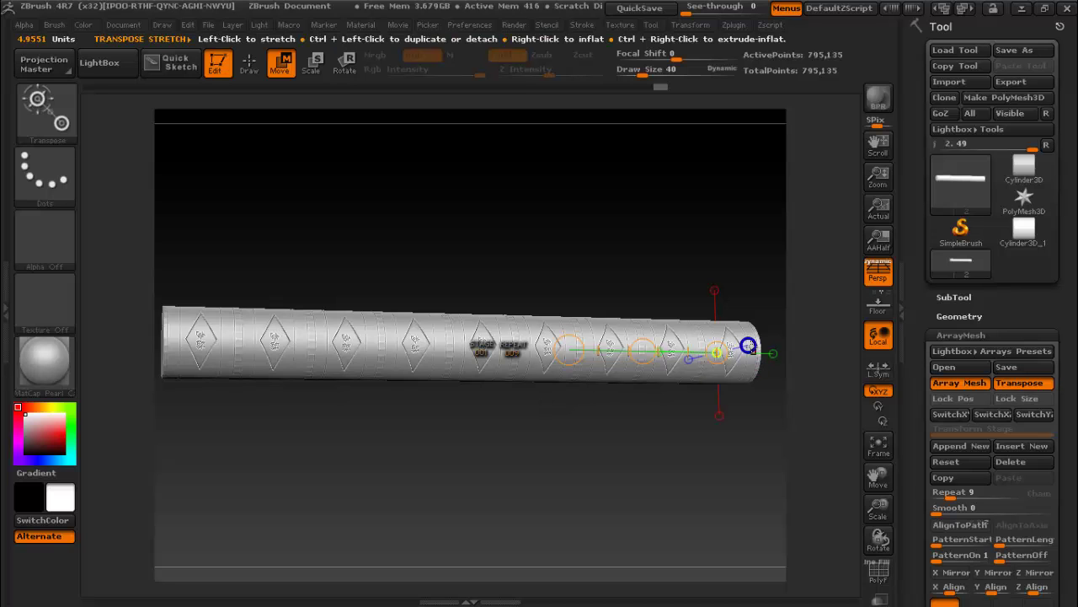
- Save the tool over Катанаа 2.ZTL, confirming the overwrite
left_click(1013, 50)
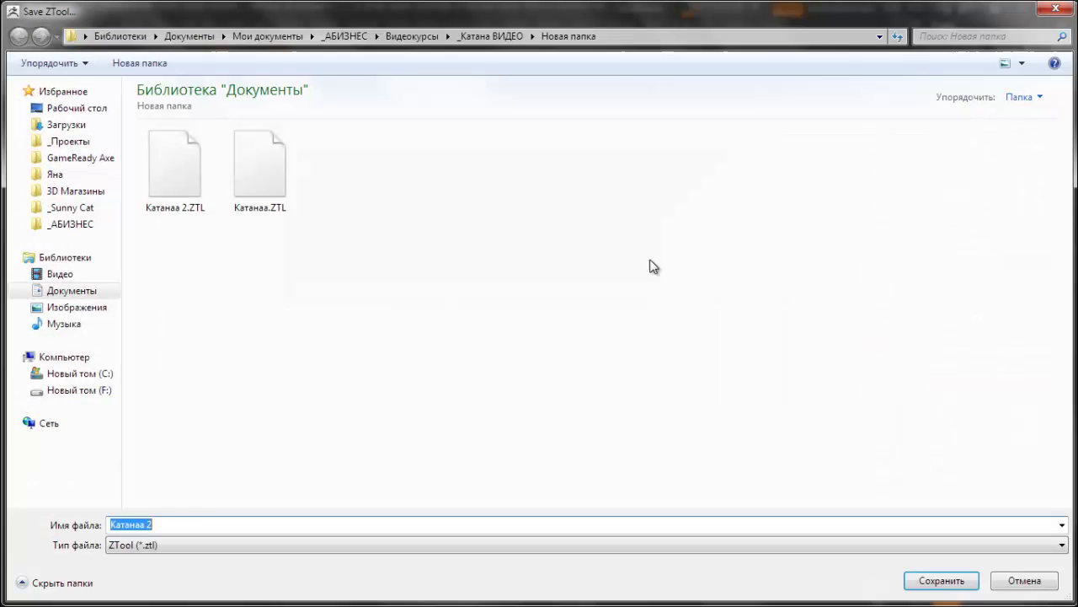
left_click(953, 581)
left_click(576, 315)
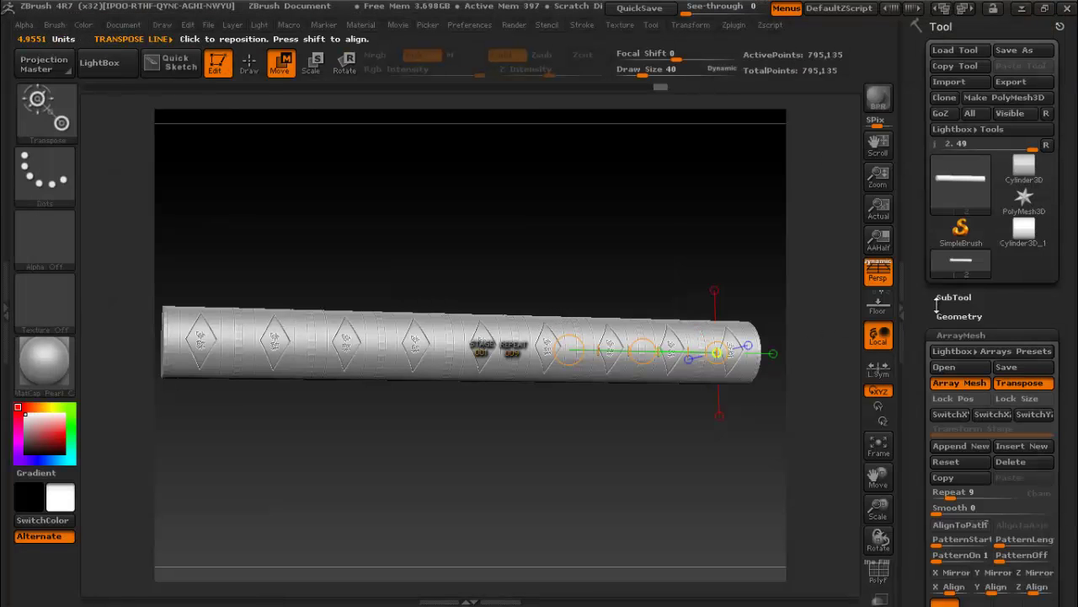
- Bake the array with Make Mesh into a 7.156-million-point mesh and resave Катанаа 2.ZTL
scroll(1025, 324, "down", 10)
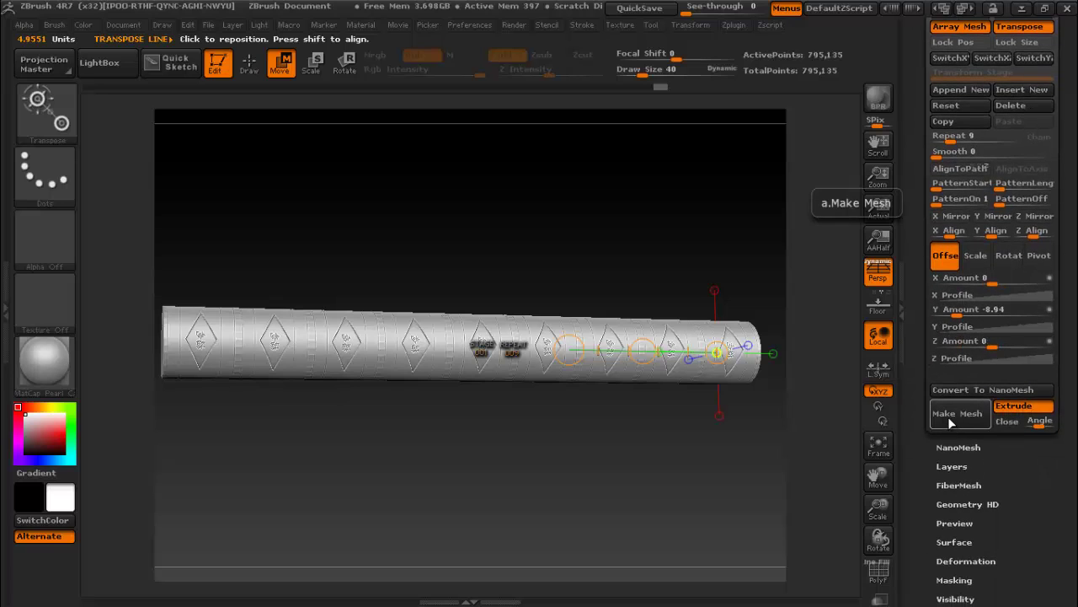
left_click(945, 414)
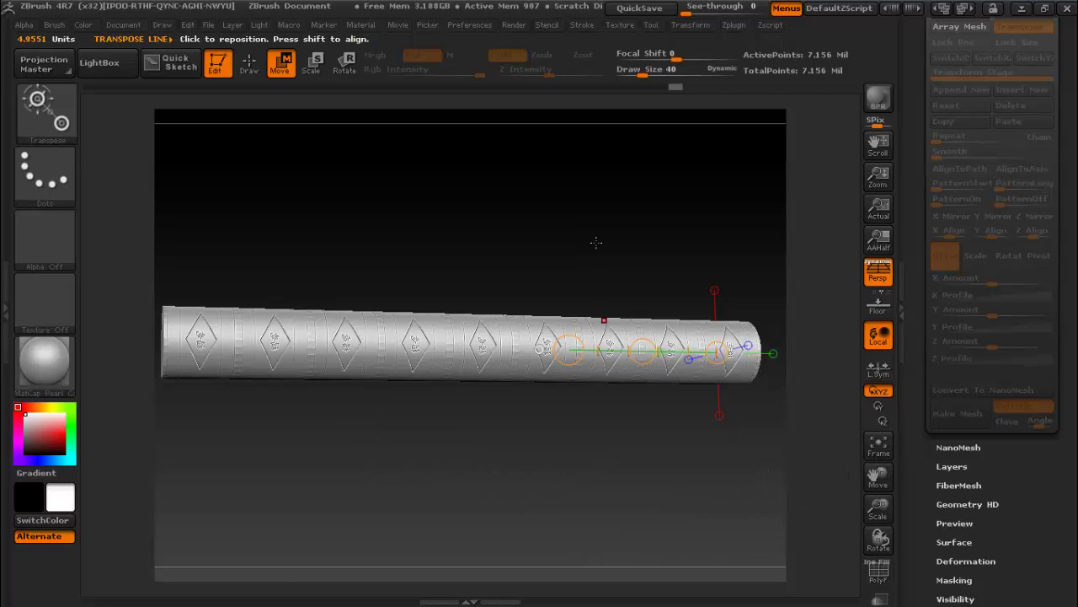
scroll(1035, 263, "up", 5)
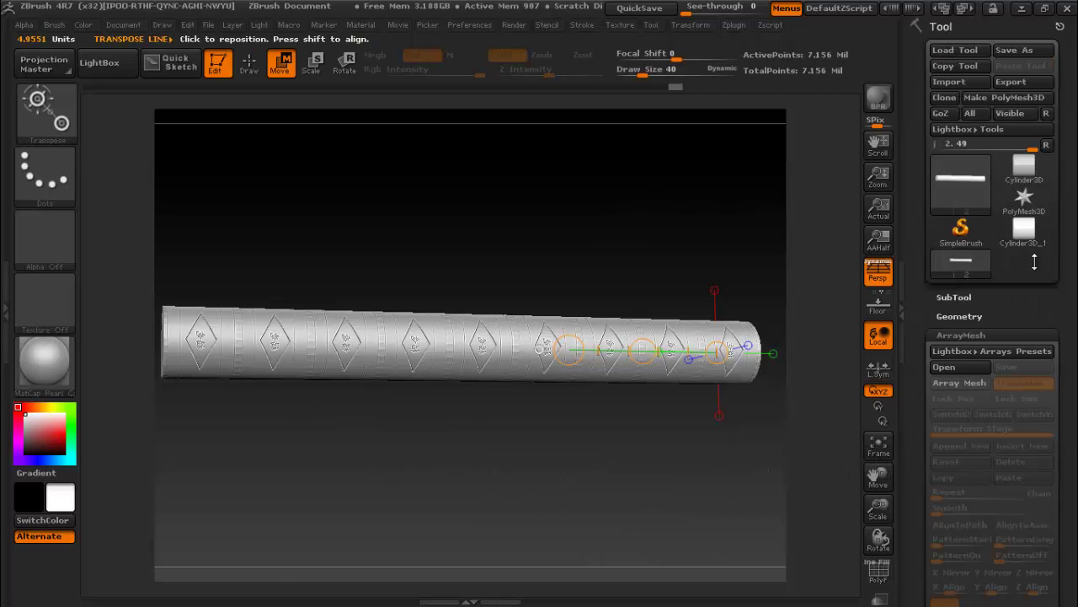
left_click(1031, 56)
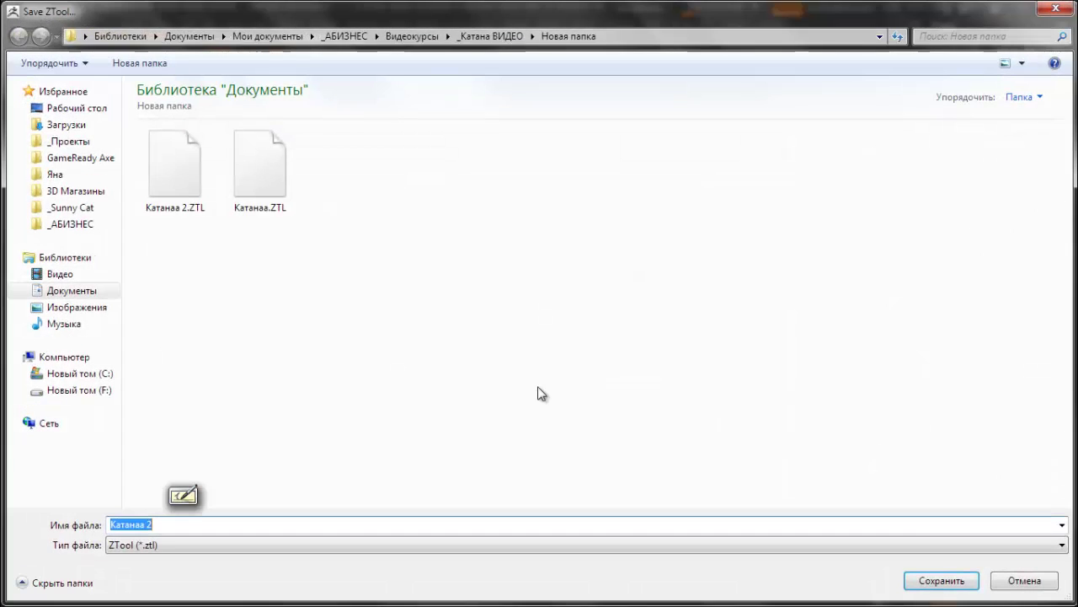
left_click(922, 581)
left_click(587, 316)
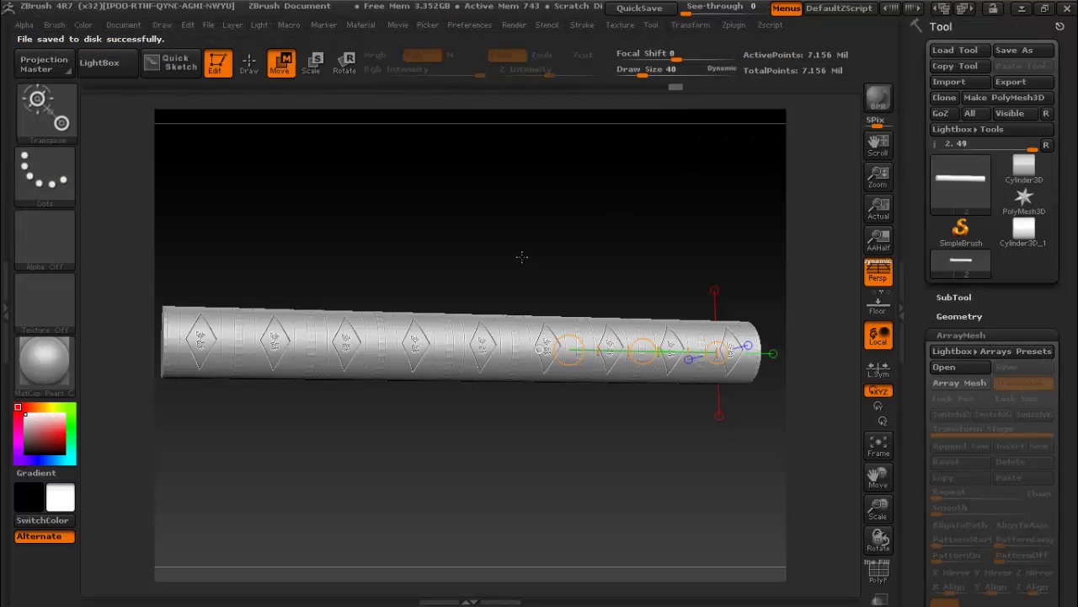
mouse_move(521, 256)
left_mouse_down()
mouse_move(561, 279)
mouse_move(587, 261)
mouse_move(525, 250)
mouse_move(474, 314)
mouse_move(525, 297)
left_mouse_up()
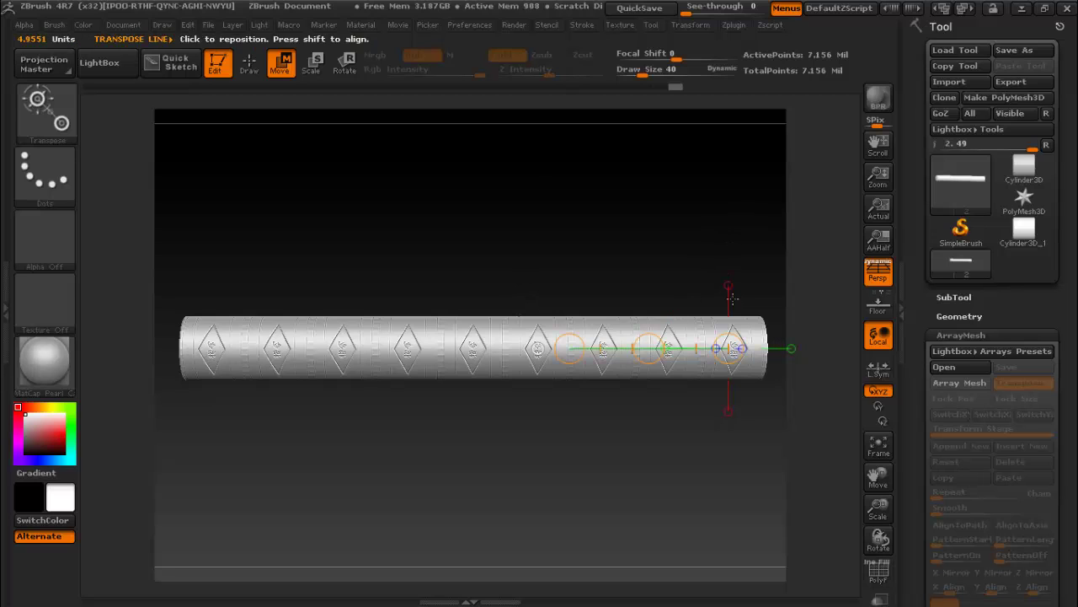
- Inspect the handle's mesh and grooves up close, toggling the PolyF wireframe on and off
mouse_move(693, 298)
left_mouse_down()
mouse_move(686, 277)
mouse_move(697, 282)
left_mouse_up()
key("shift+f")
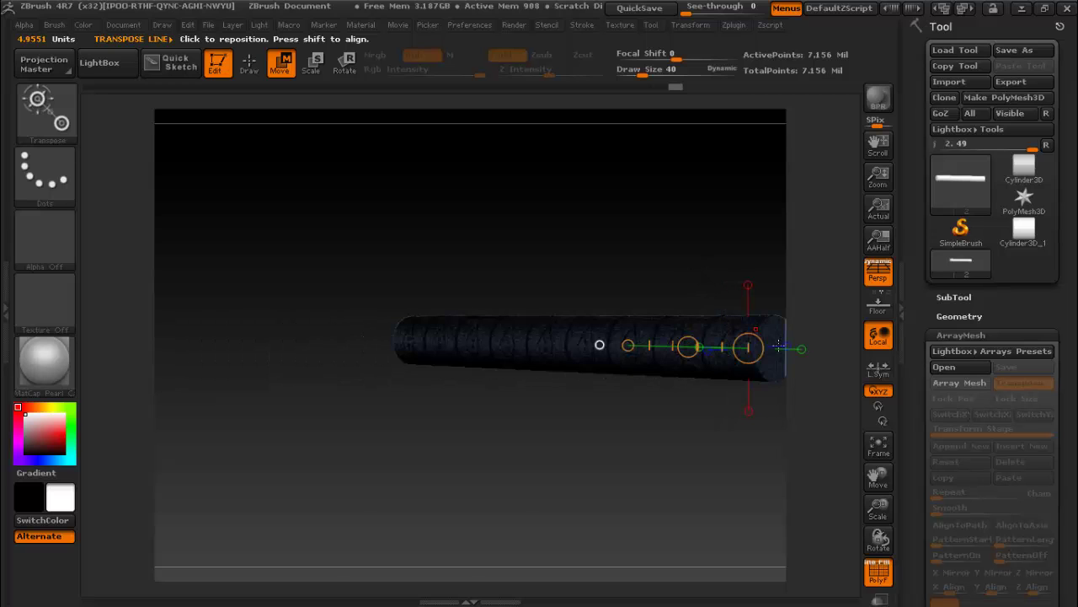
left_click_drag(876, 470, 758, 480)
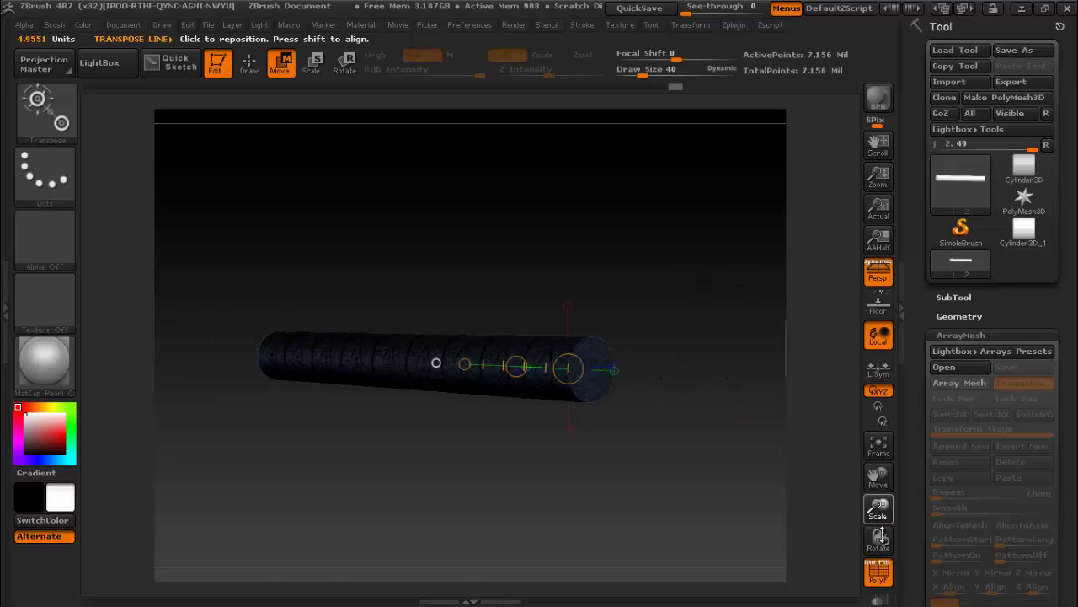
mouse_move(878, 510)
left_mouse_down()
mouse_move(900, 592)
mouse_move(789, 491)
left_mouse_up()
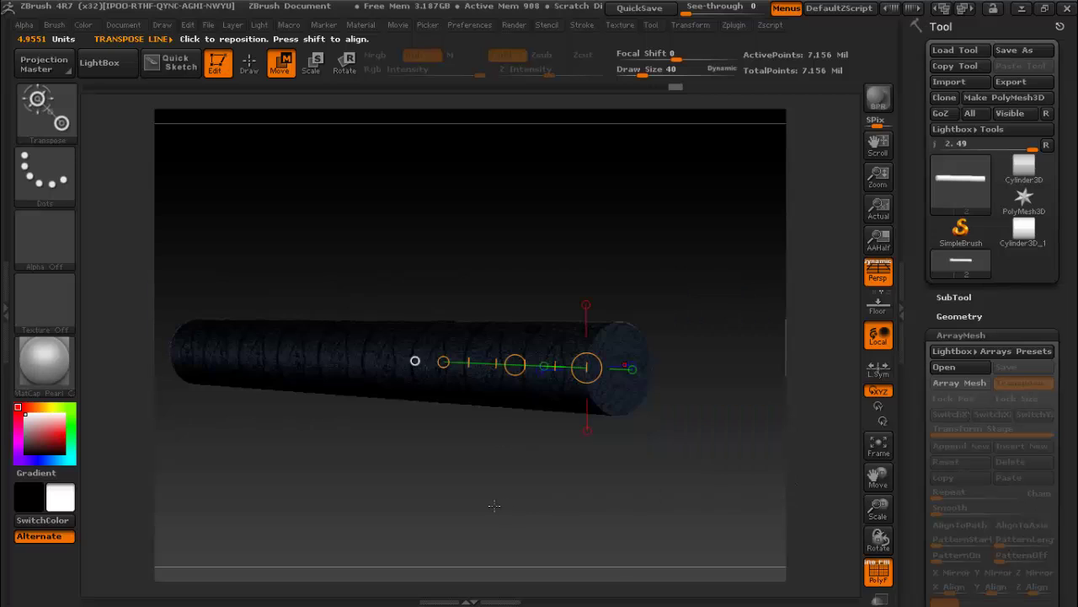
key("shift+f")
mouse_move(487, 477)
left_mouse_down()
mouse_move(471, 449)
mouse_move(522, 444)
left_mouse_up()
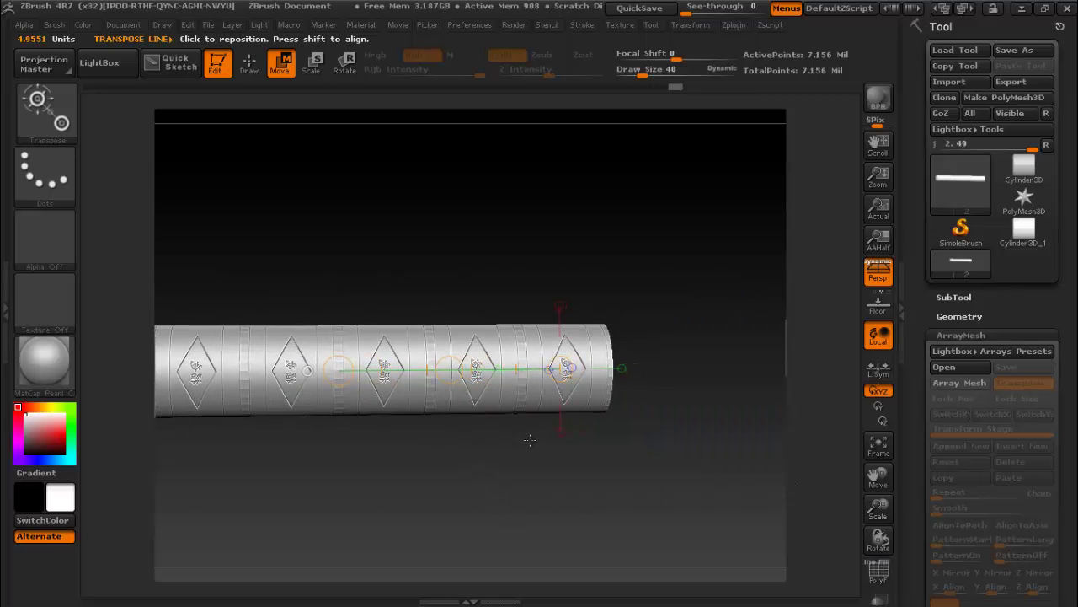
key("shift+f")
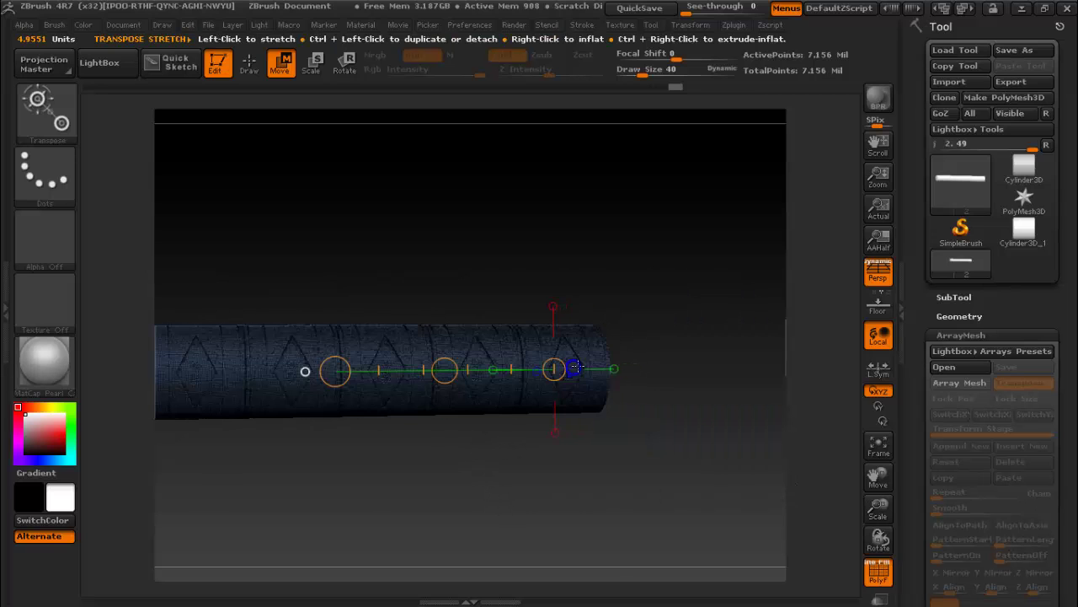
mouse_move(879, 507)
left_mouse_down()
mouse_move(888, 552)
mouse_move(878, 508)
left_mouse_up()
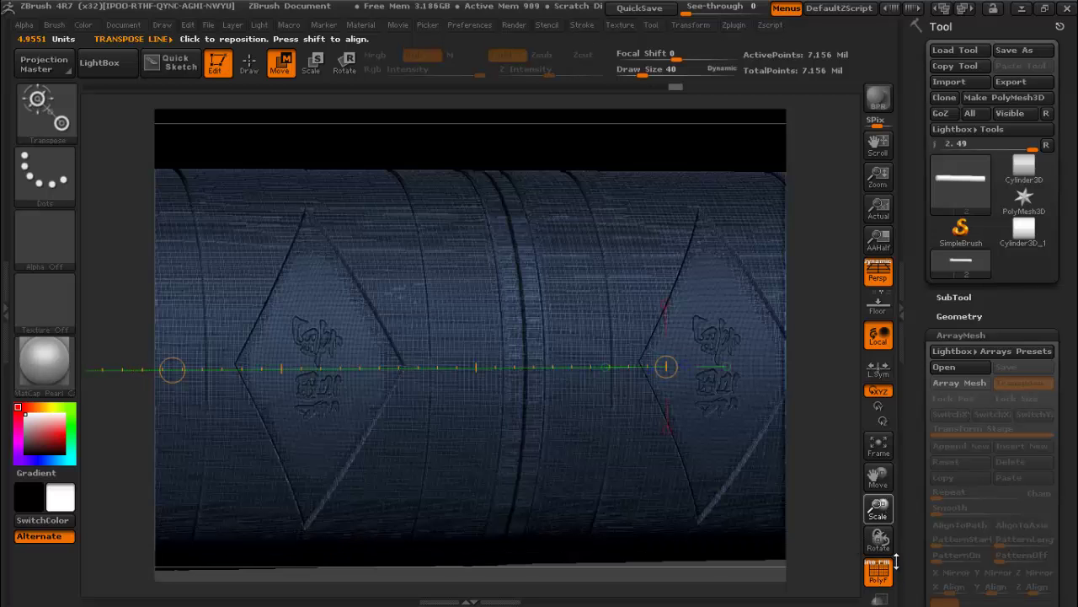
left_click_drag(885, 550, 878, 508)
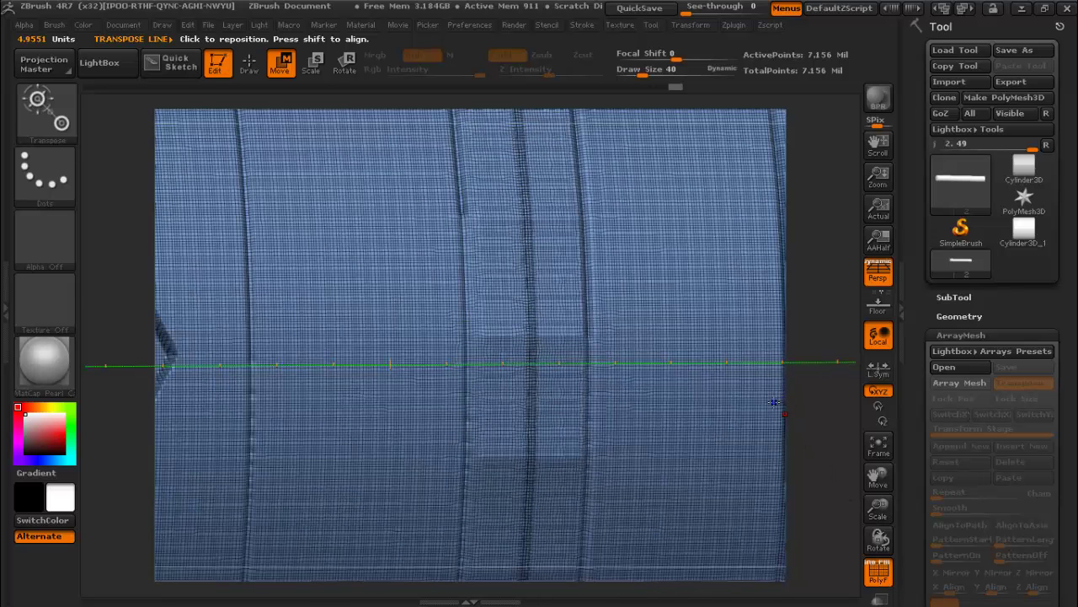
key("shift+f")
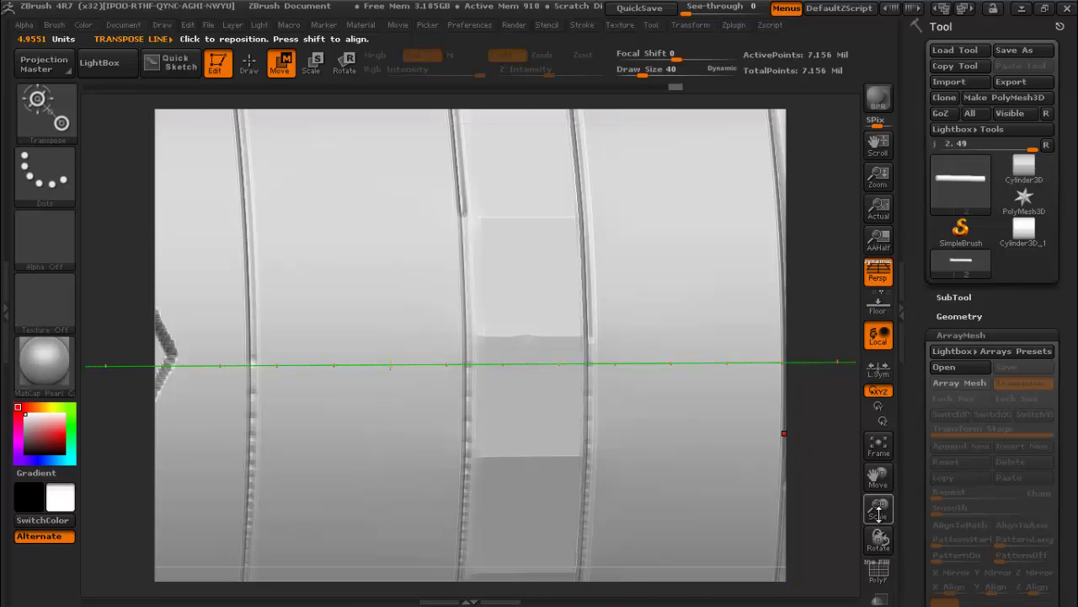
mouse_move(879, 512)
left_mouse_down()
mouse_move(823, 226)
mouse_move(811, 250)
left_mouse_up()
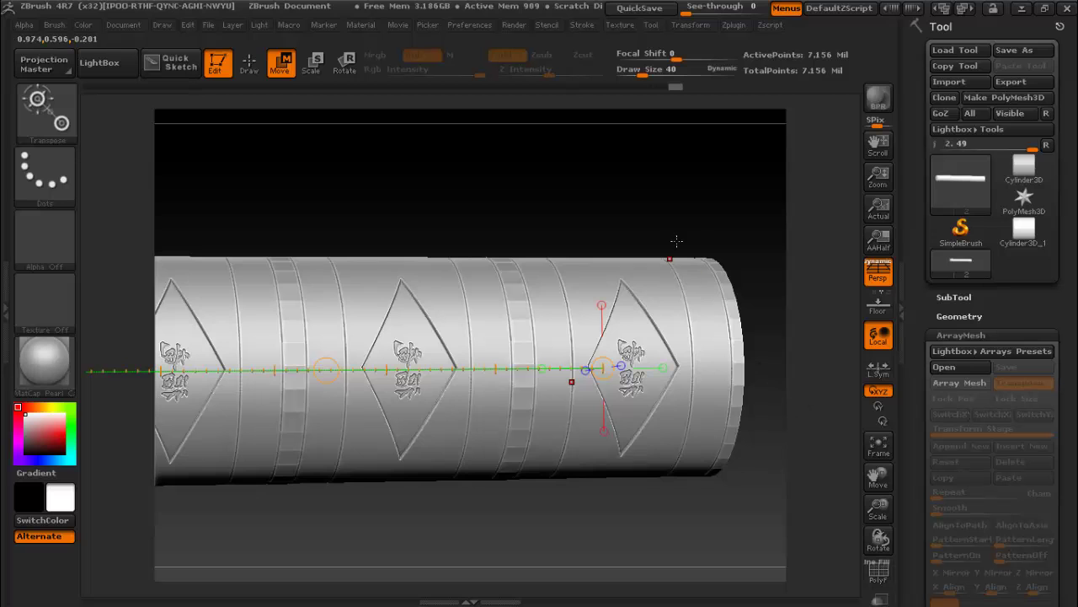
- Turn the handle to face its end cap, switch to Draw mode and open the brush palette
left_click_drag(683, 204, 672, 205)
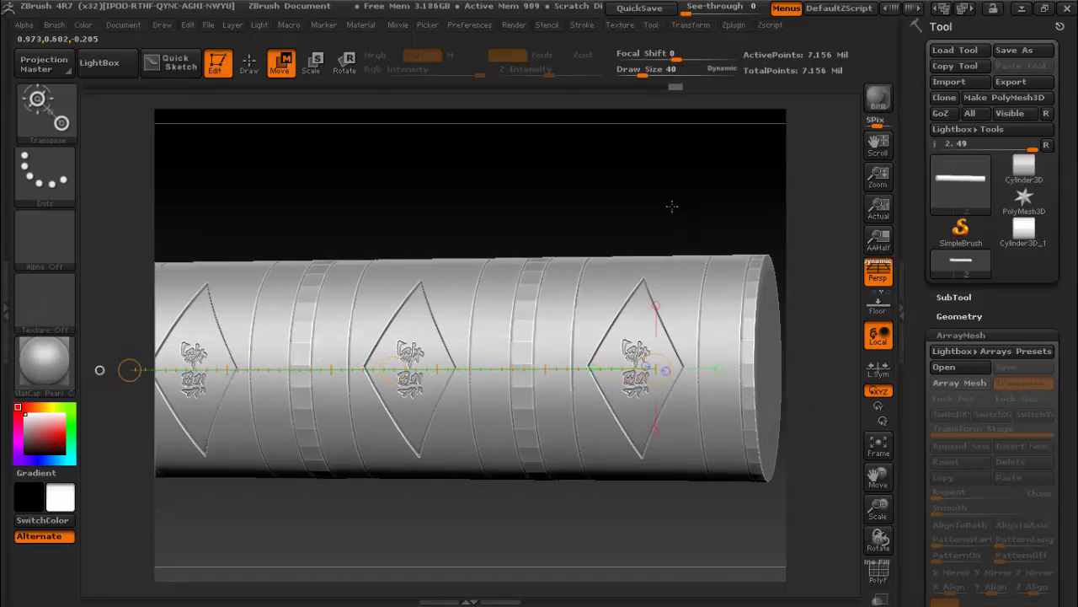
left_click_drag(878, 476, 813, 476)
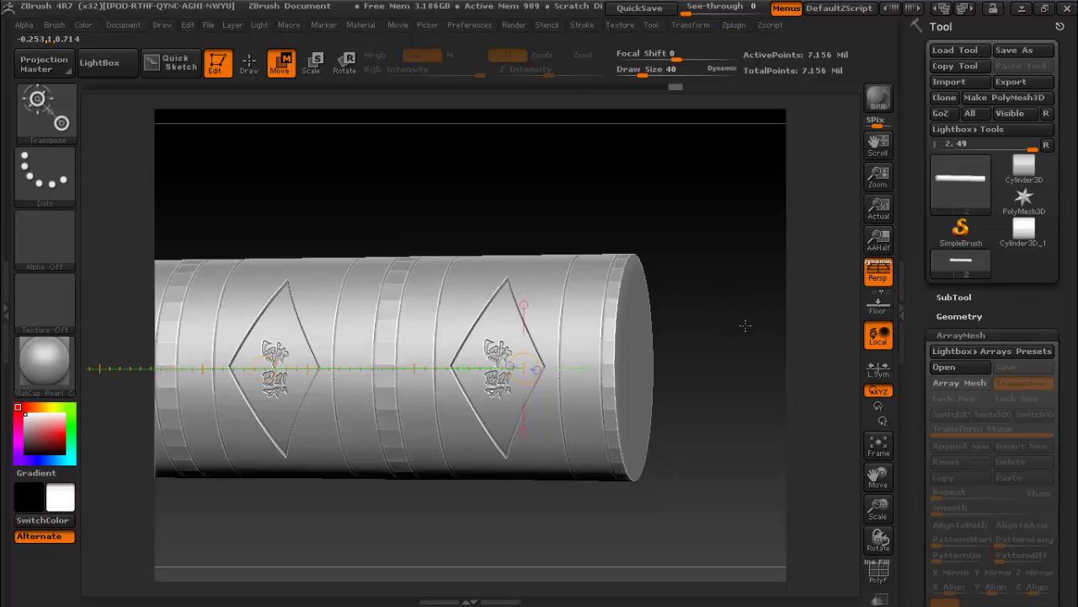
mouse_move(746, 323)
left_mouse_down("shift")
mouse_move(646, 312)
mouse_move(590, 368)
mouse_move(655, 313)
left_mouse_up("shift")
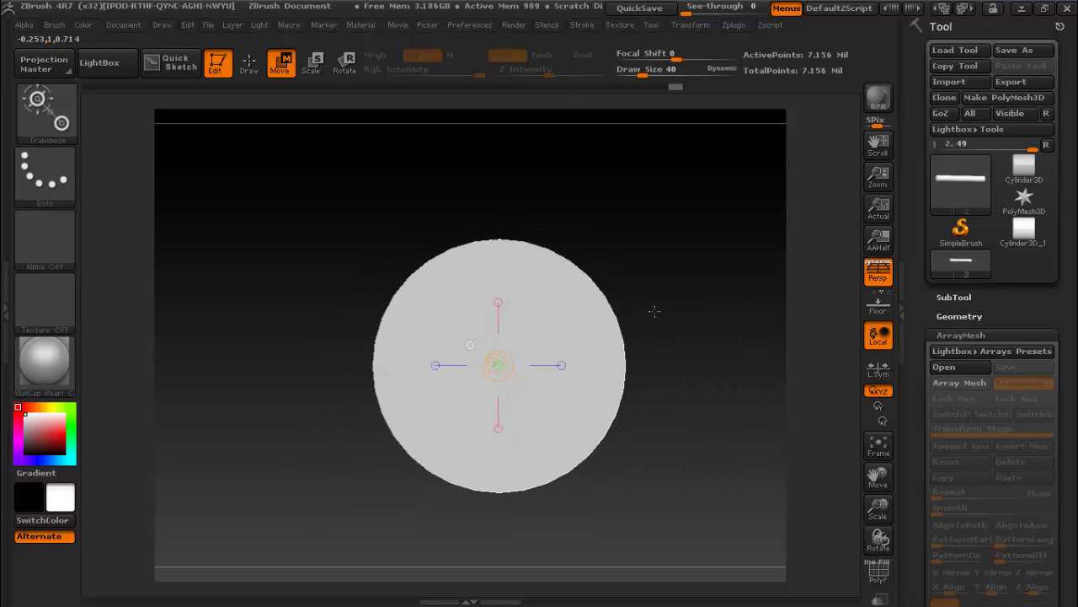
left_click(252, 72)
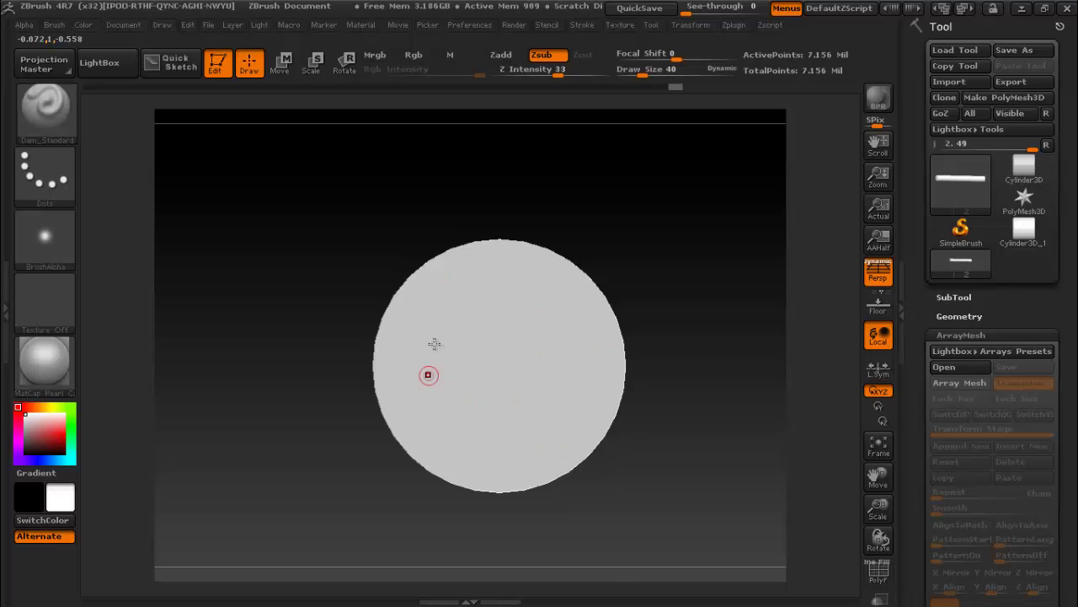
left_click(52, 127)
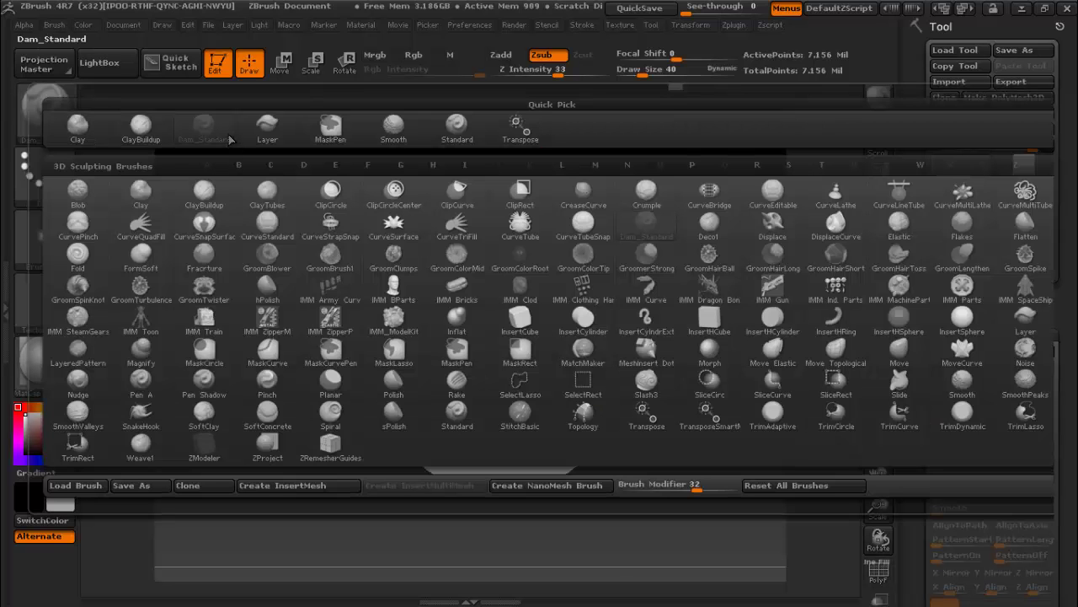
- Set up the Standard brush with DragRect stroke and Alpha Off, undoing a test bulge
left_click(464, 133)
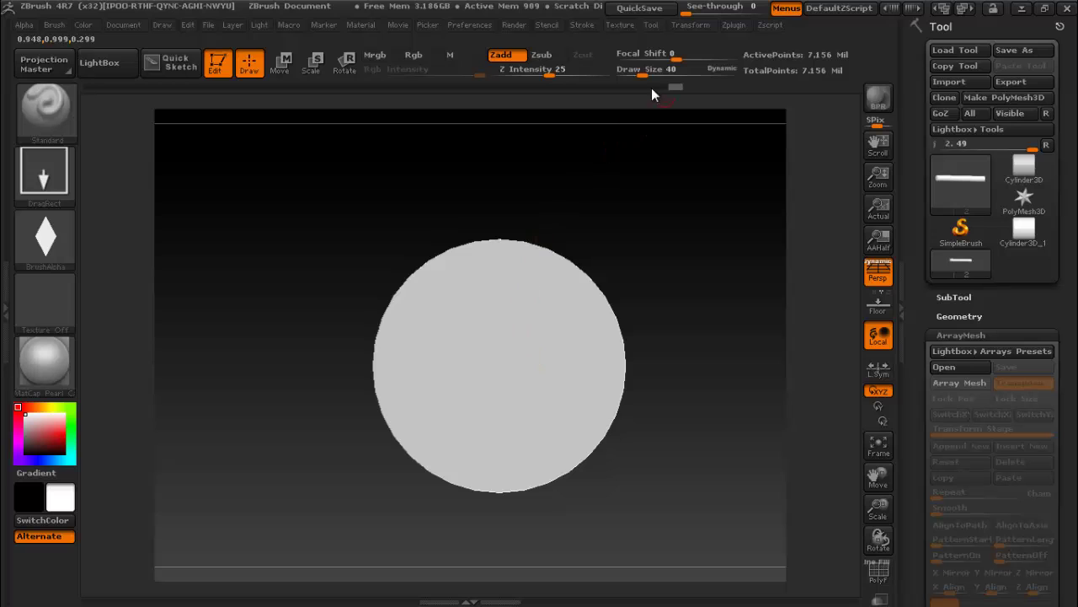
left_click_drag(642, 74, 702, 74)
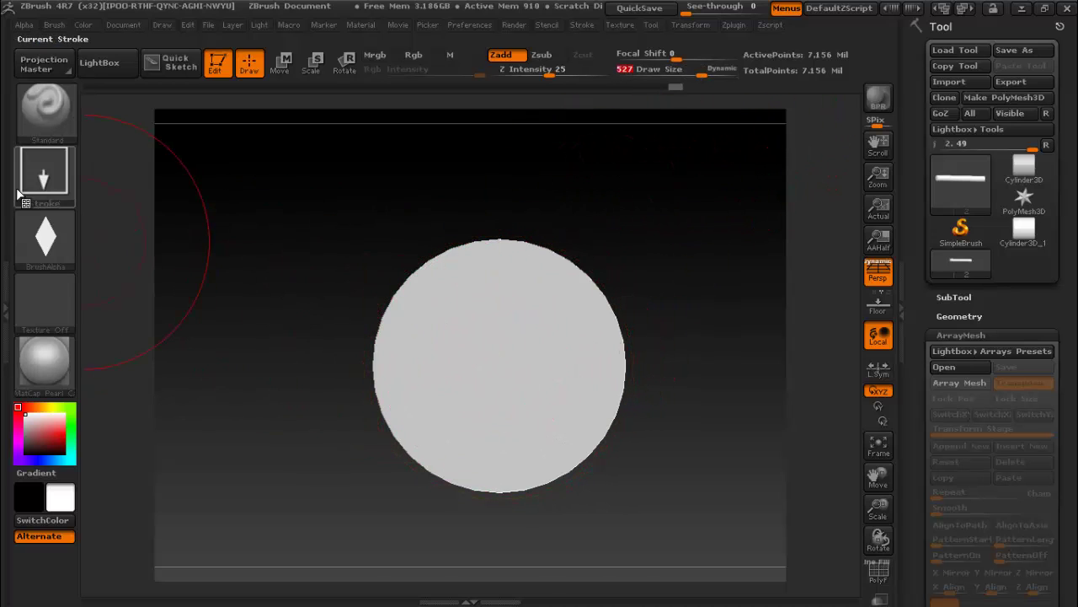
left_click(45, 175)
left_click(45, 238)
left_click(101, 253)
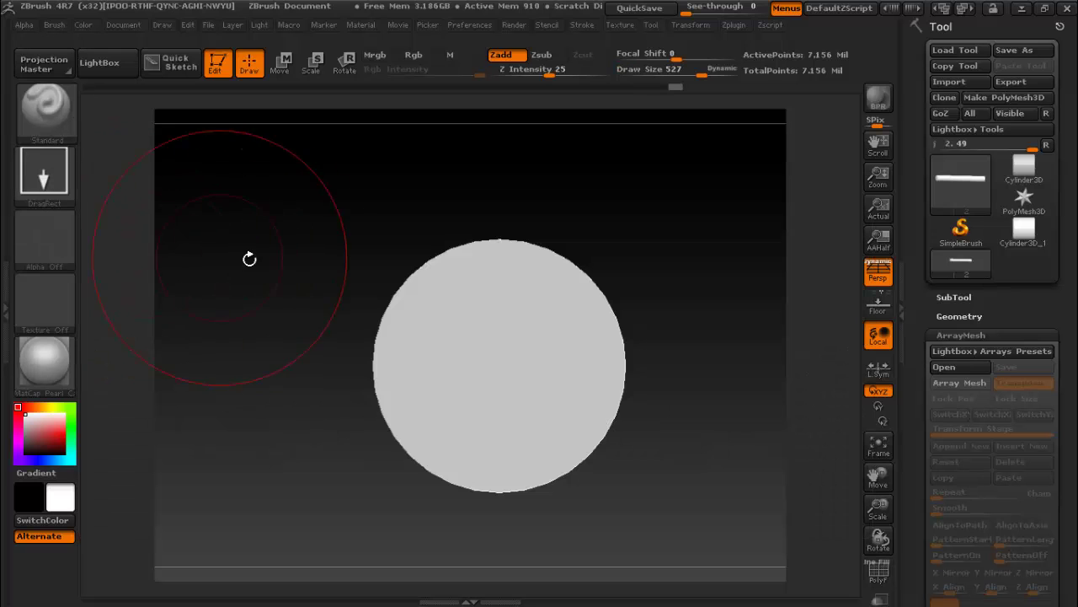
left_click_drag(502, 368, 662, 356)
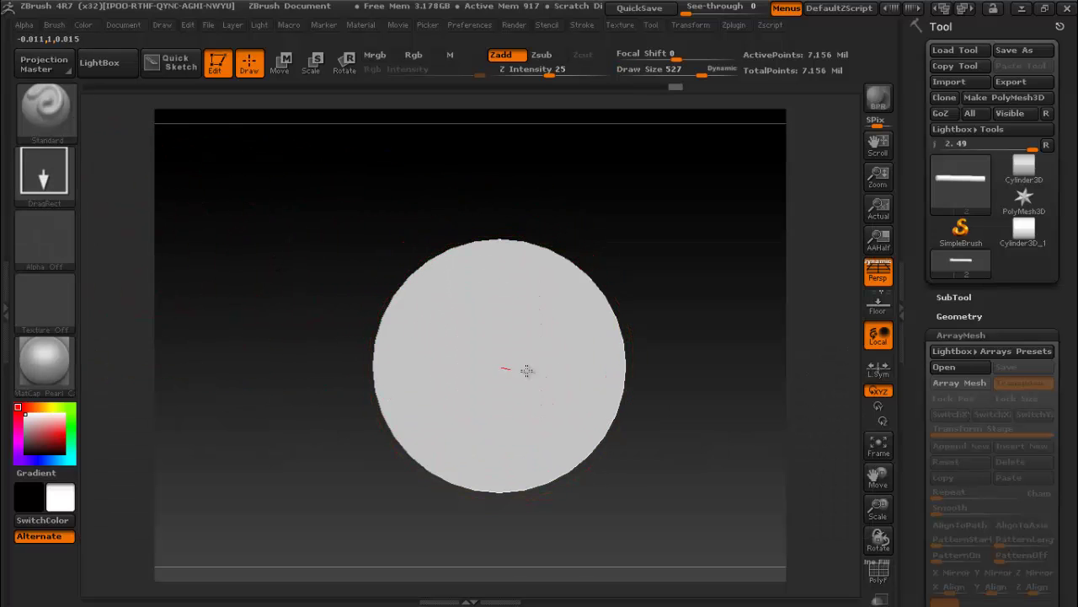
key("ctrl+z")
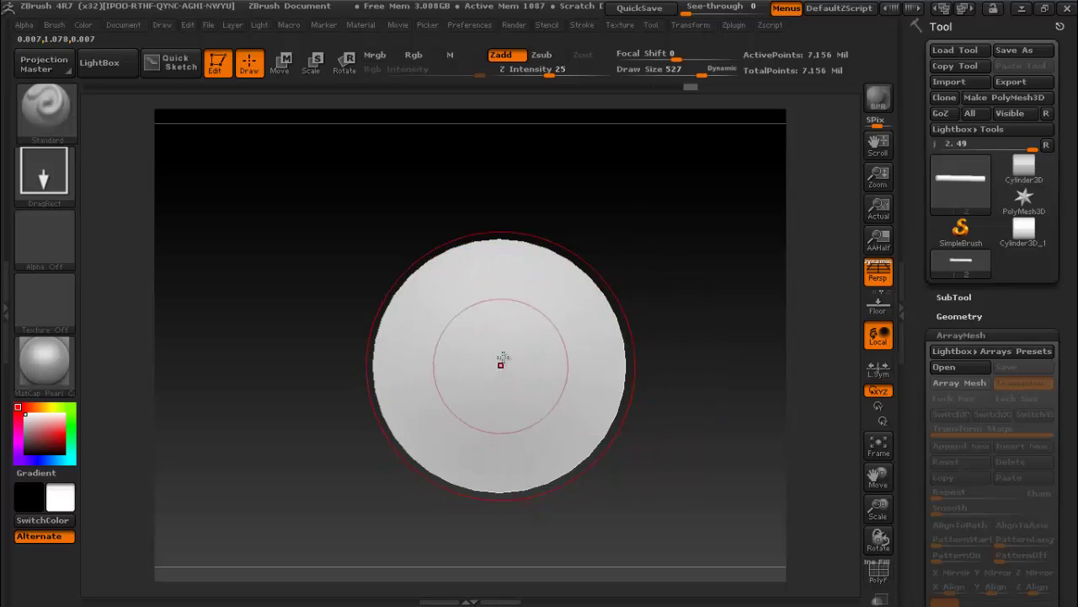
- Set Draw Size 458, lower Z Intensity and drag a shallow dome from the cap centre
left_click_drag(549, 71, 607, 75)
left_click_drag(701, 74, 696, 73)
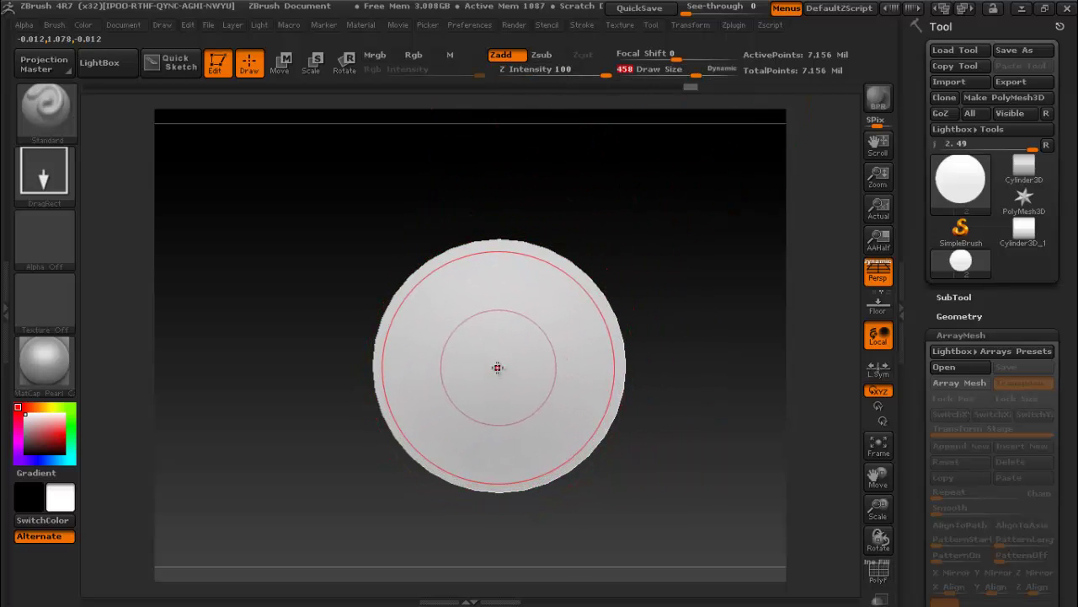
left_click_drag(497, 368, 644, 358)
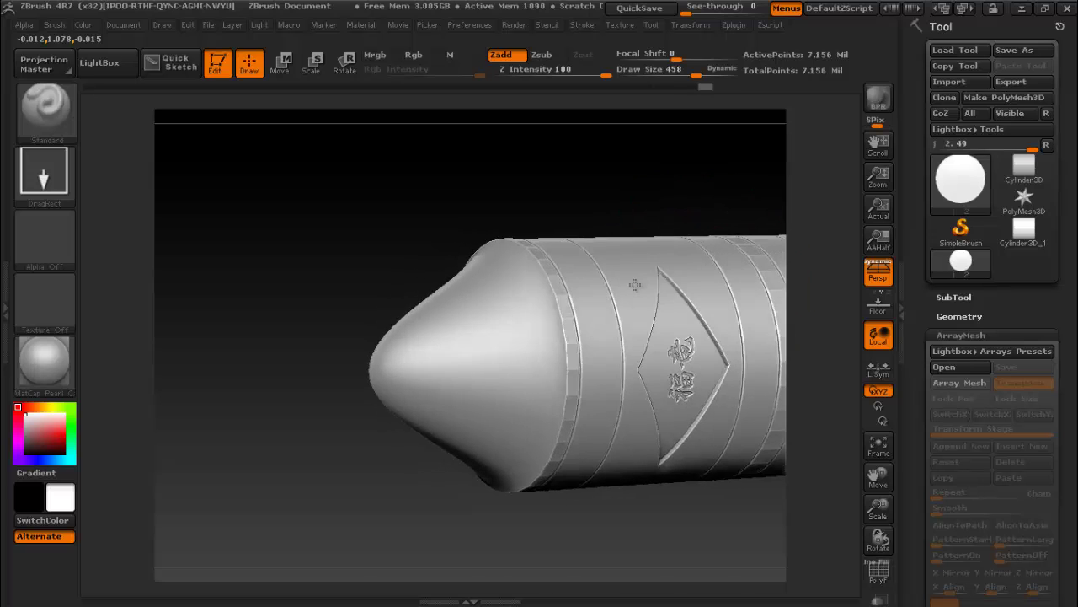
left_click(570, 75)
type("35")
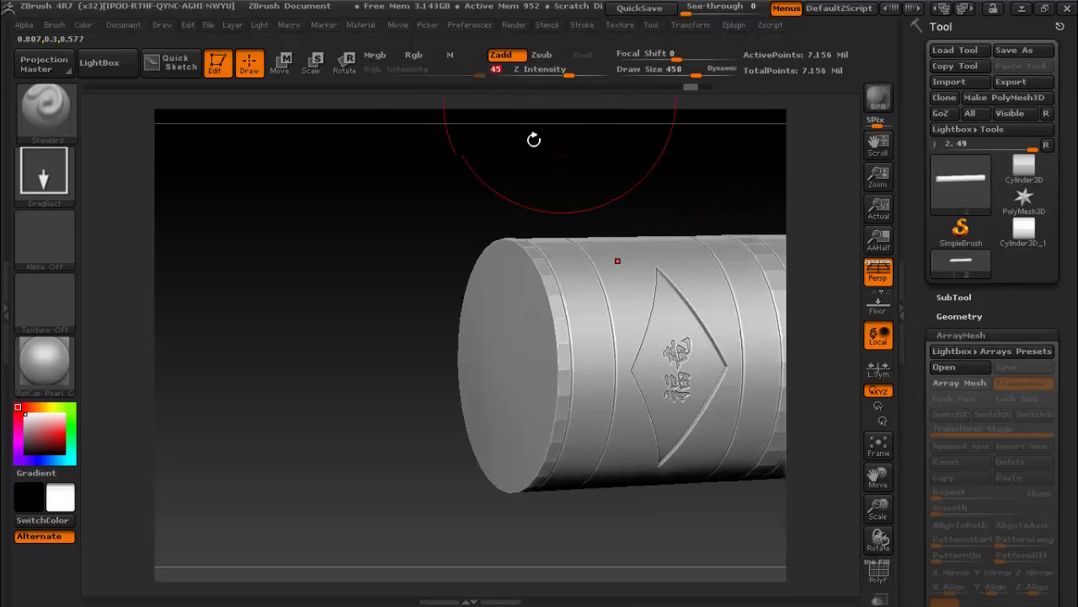
left_click_drag(450, 219, 516, 217, "shift")
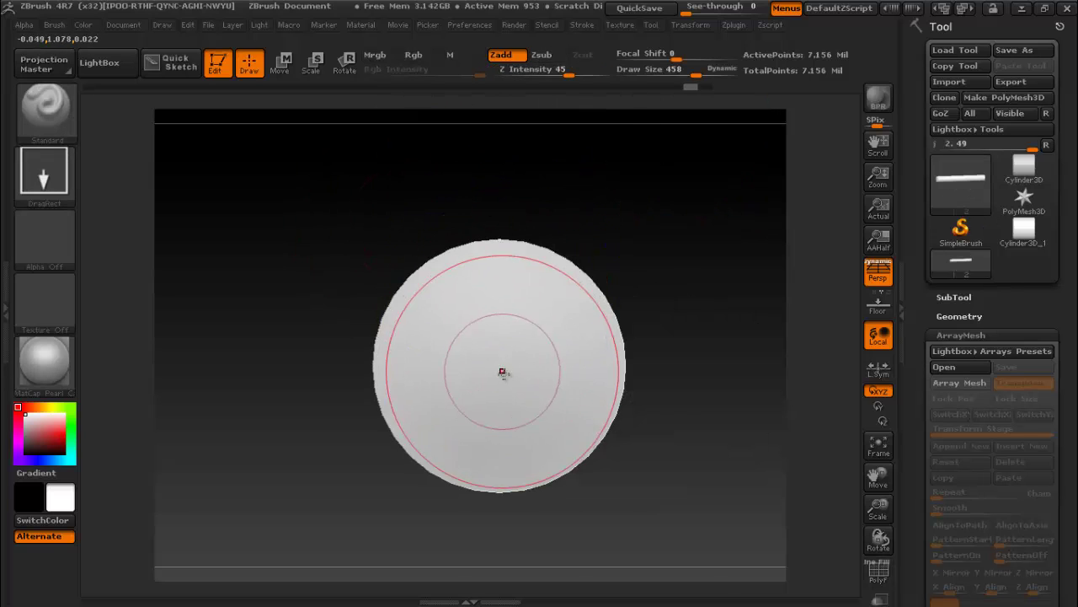
left_click(505, 366)
left_click_drag(641, 359, 655, 353)
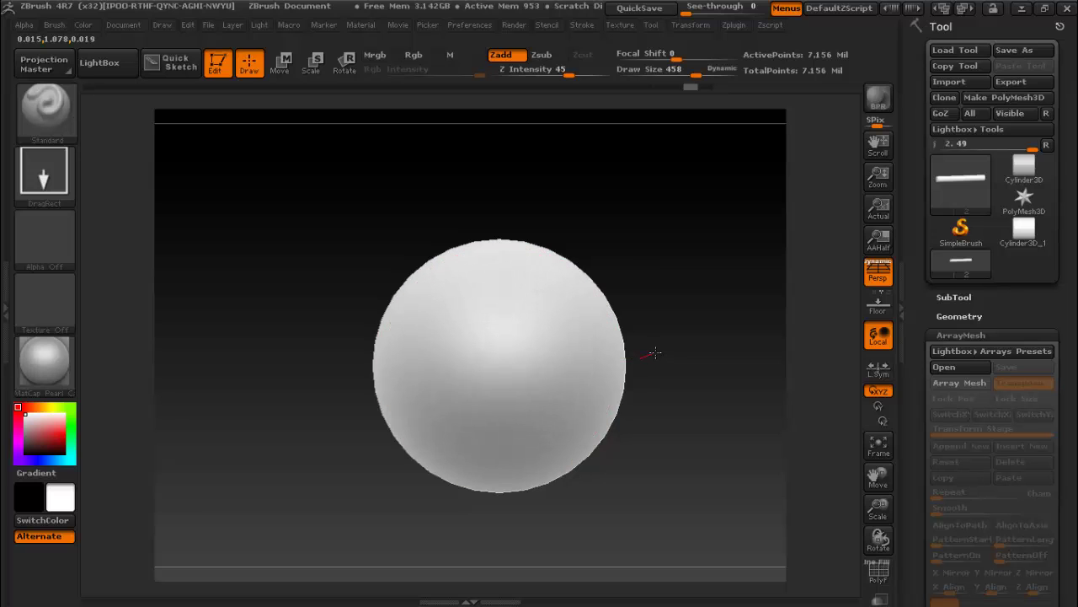
left_click_drag(626, 221, 578, 223)
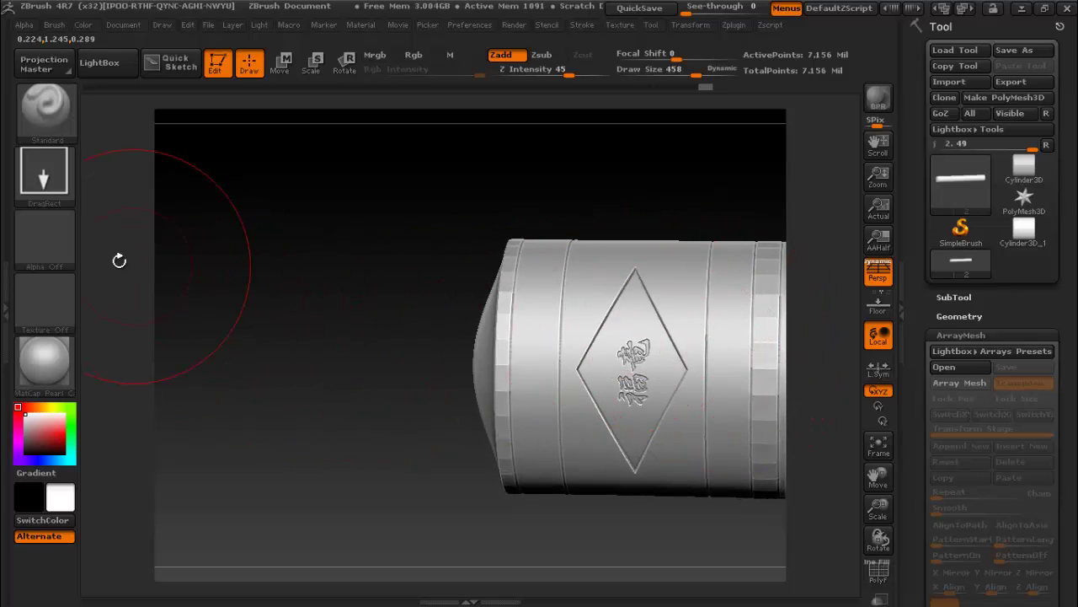
- Switch the brush to Alpha 48 and drag a dome onto the end face
left_click(60, 267)
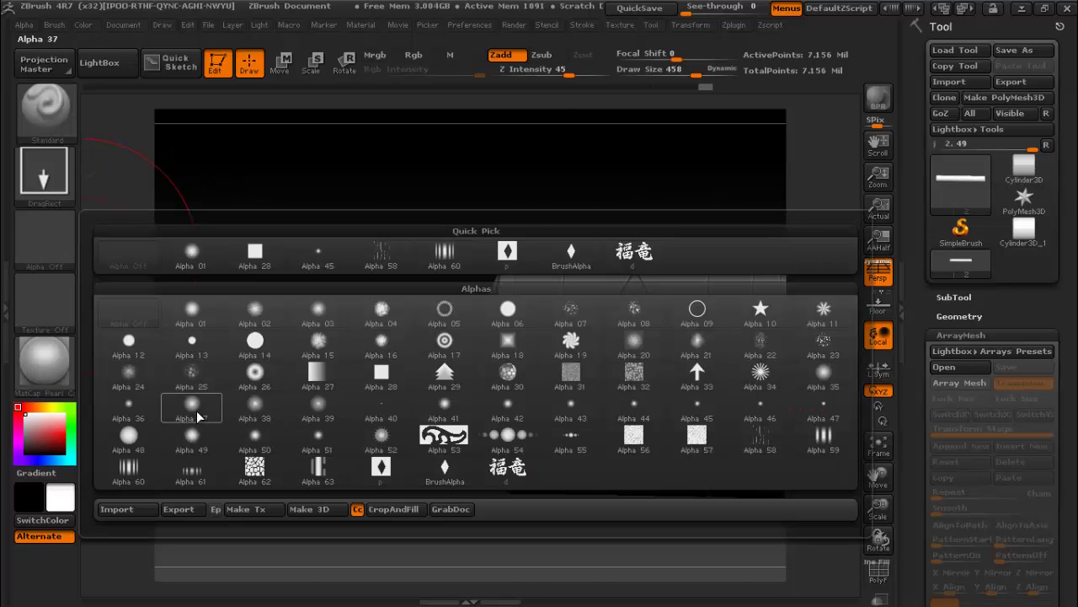
left_click(138, 452)
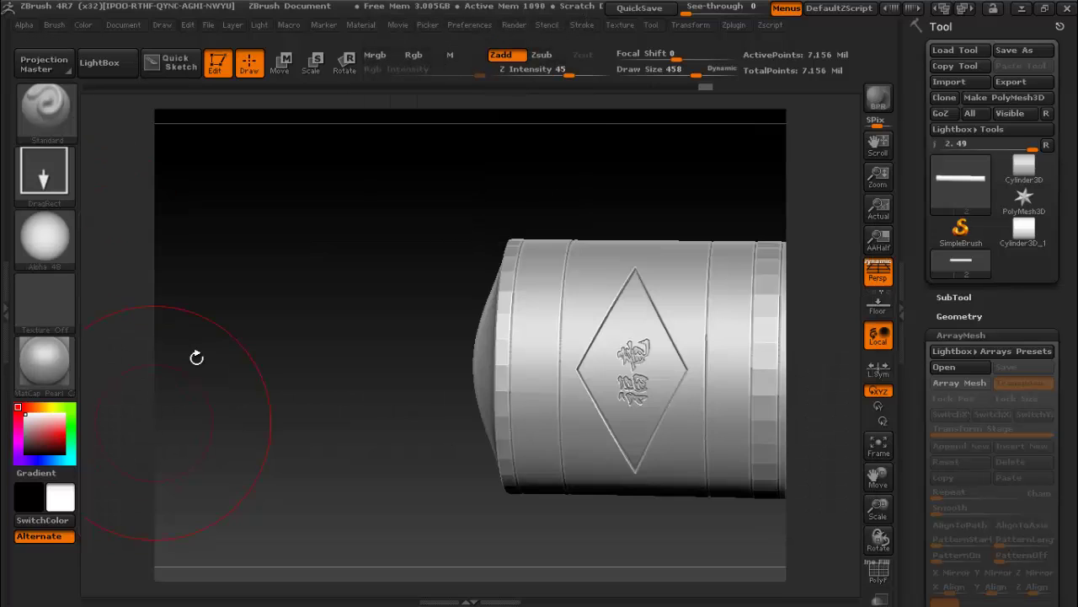
mouse_move(330, 272)
left_mouse_down()
mouse_move(385, 258)
mouse_move(477, 306)
left_mouse_up()
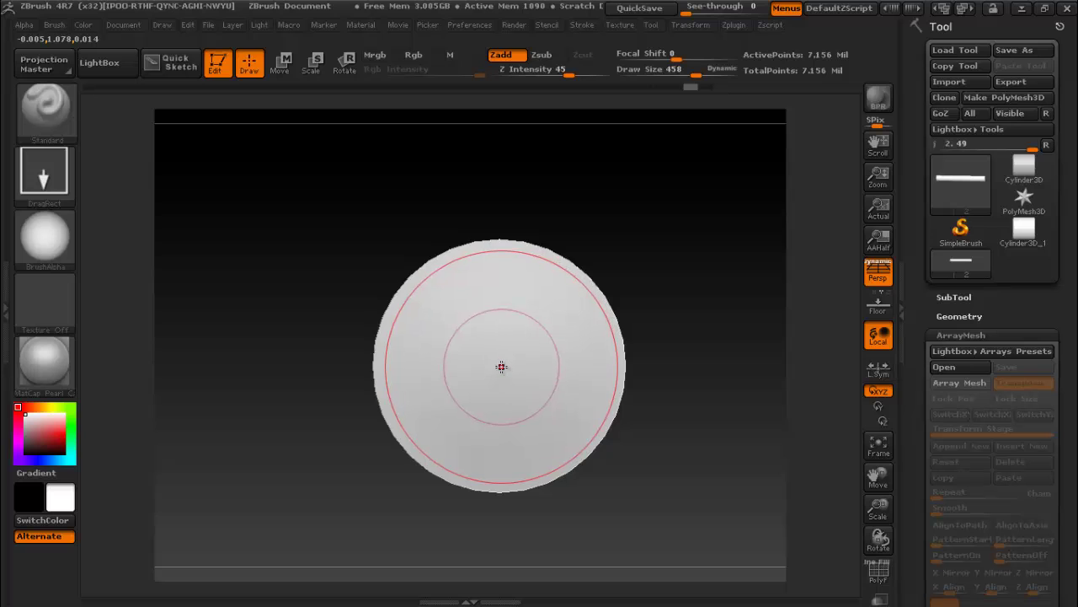
left_click_drag(501, 366, 704, 355)
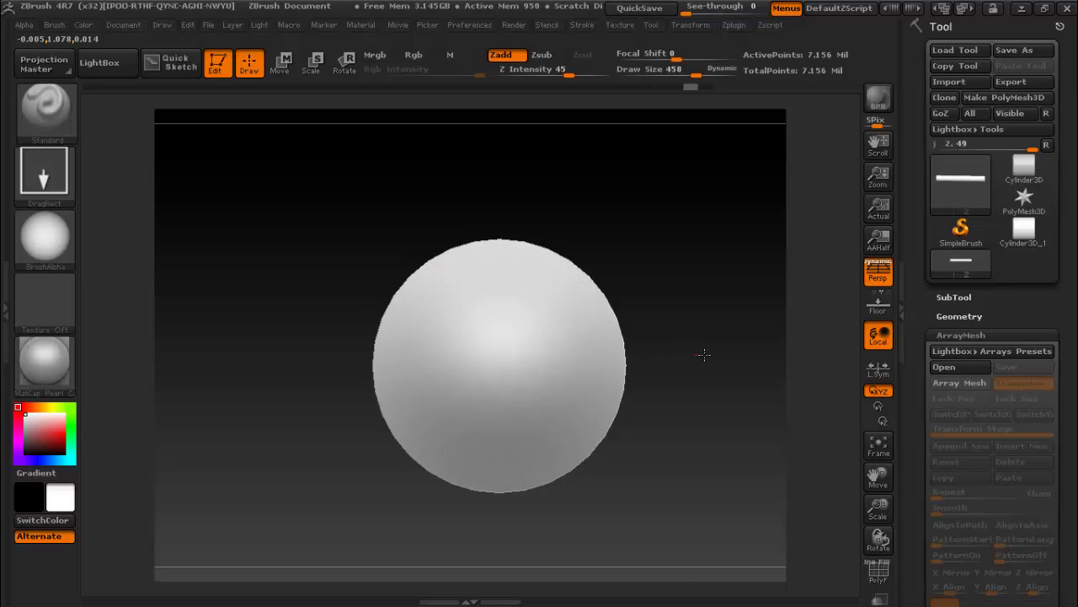
- Rotate to a side view and zoom out to frame the whole carved piece
left_click_drag(727, 278, 643, 272)
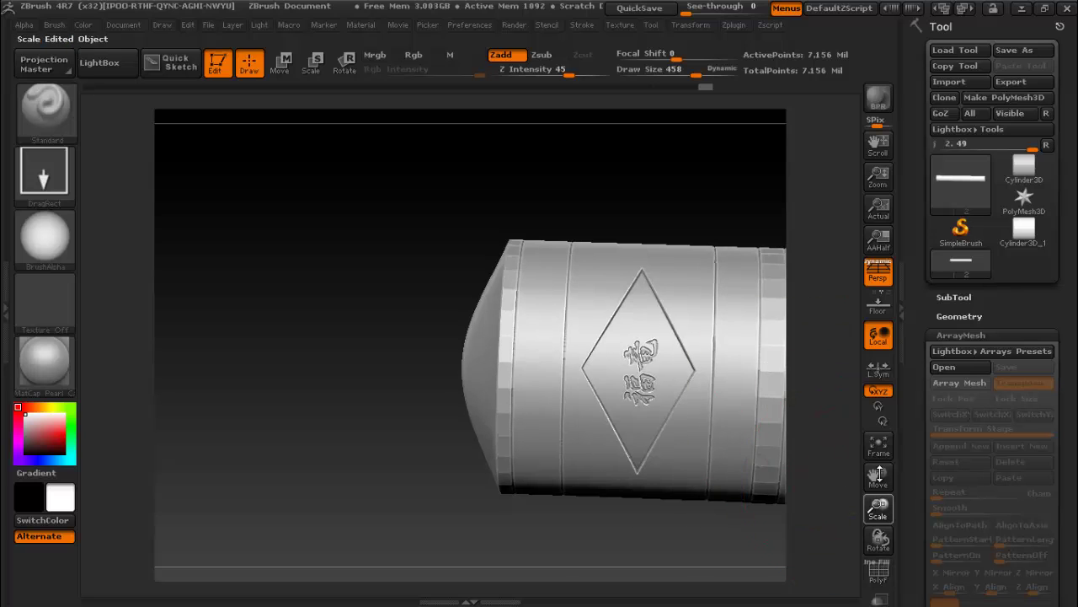
left_click_drag(878, 505, 864, 403)
mouse_move(878, 476)
left_mouse_down()
mouse_move(753, 477)
mouse_move(429, 315)
mouse_move(503, 268)
mouse_move(510, 277)
left_mouse_up()
left_click_drag(442, 289, 549, 303, "ctrl")
- Append a Cylinder3D subtool, PM3D_Cylinder3D_1, alongside the engraved handle
left_click(955, 296)
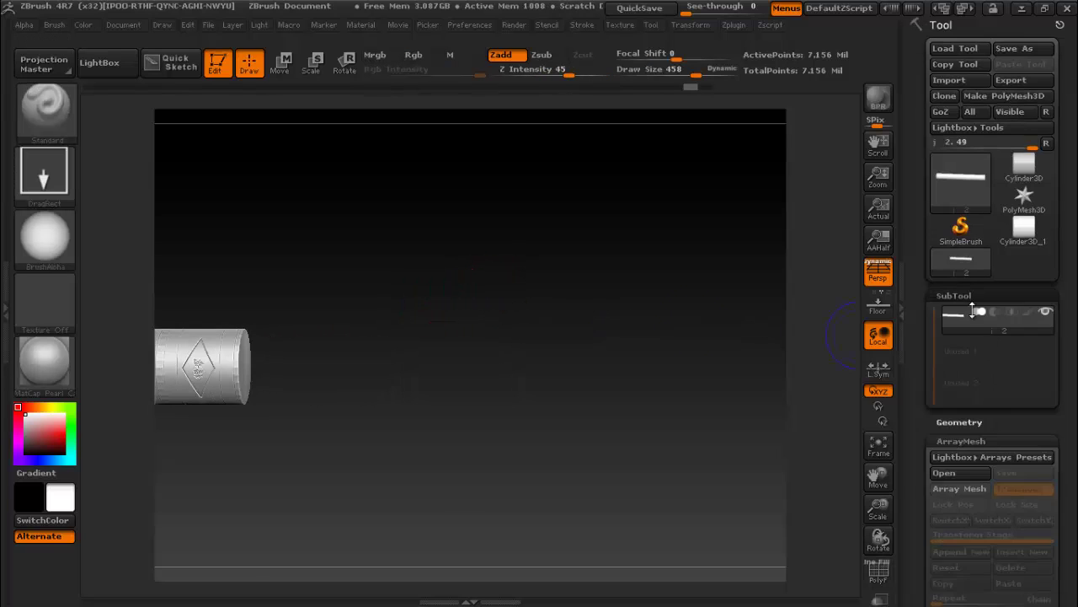
scroll(986, 379, "down", 5)
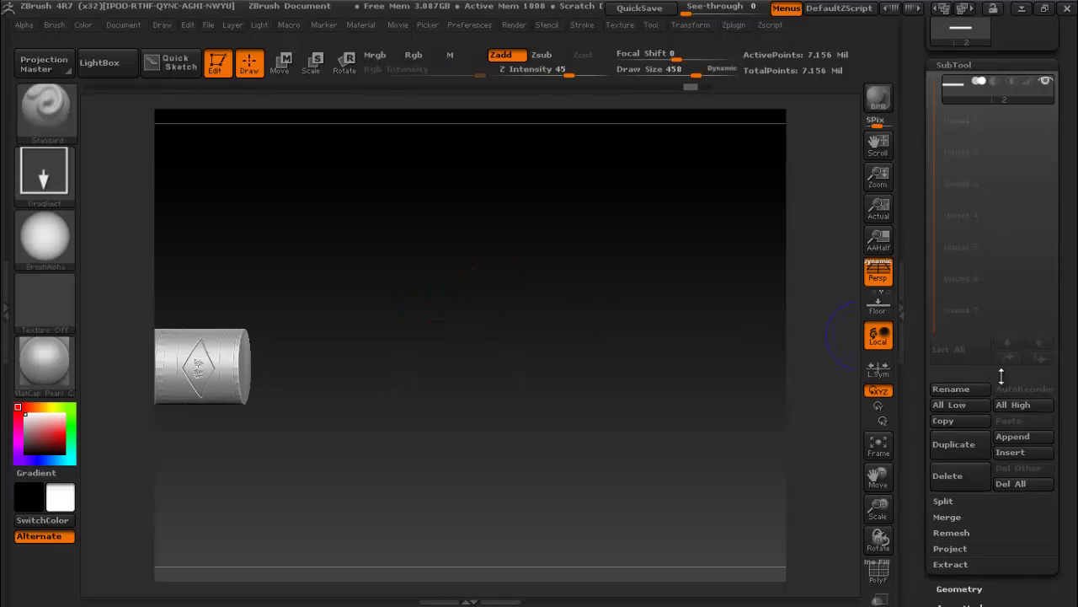
left_click(1013, 436)
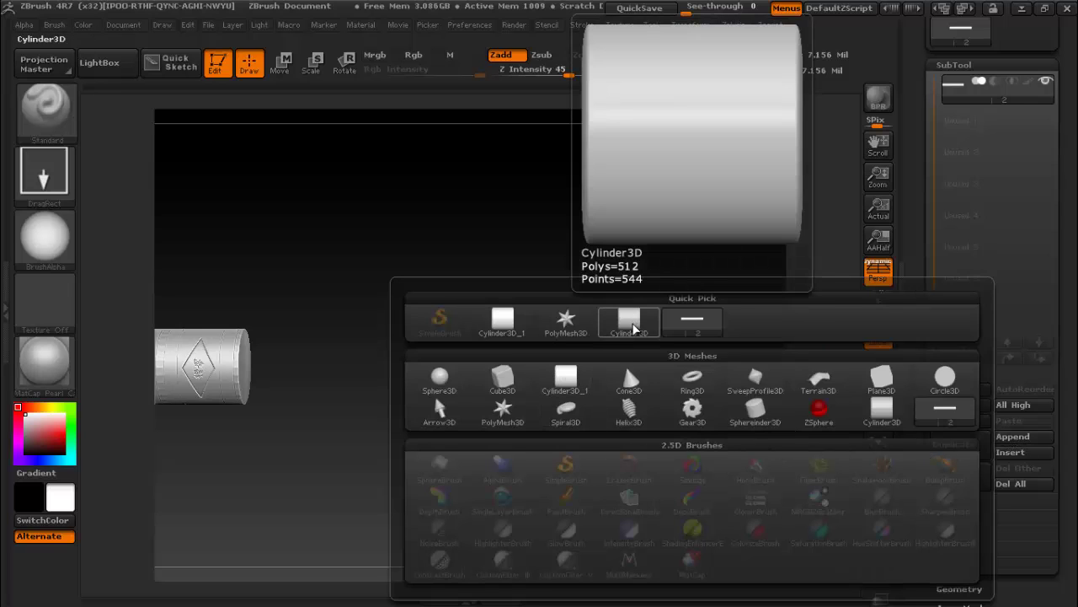
left_click(571, 385)
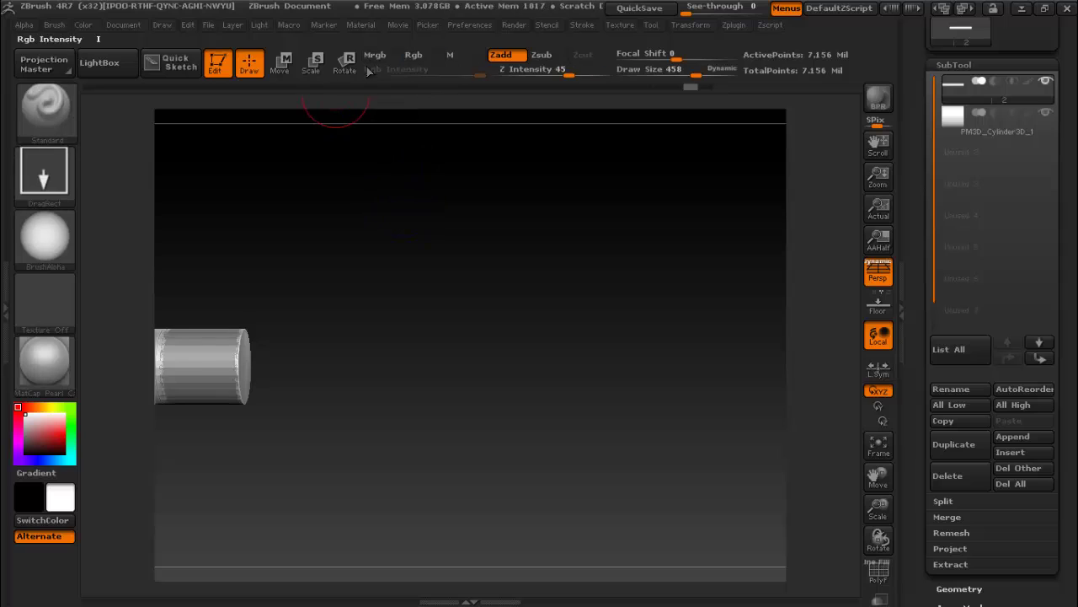
left_click(284, 71)
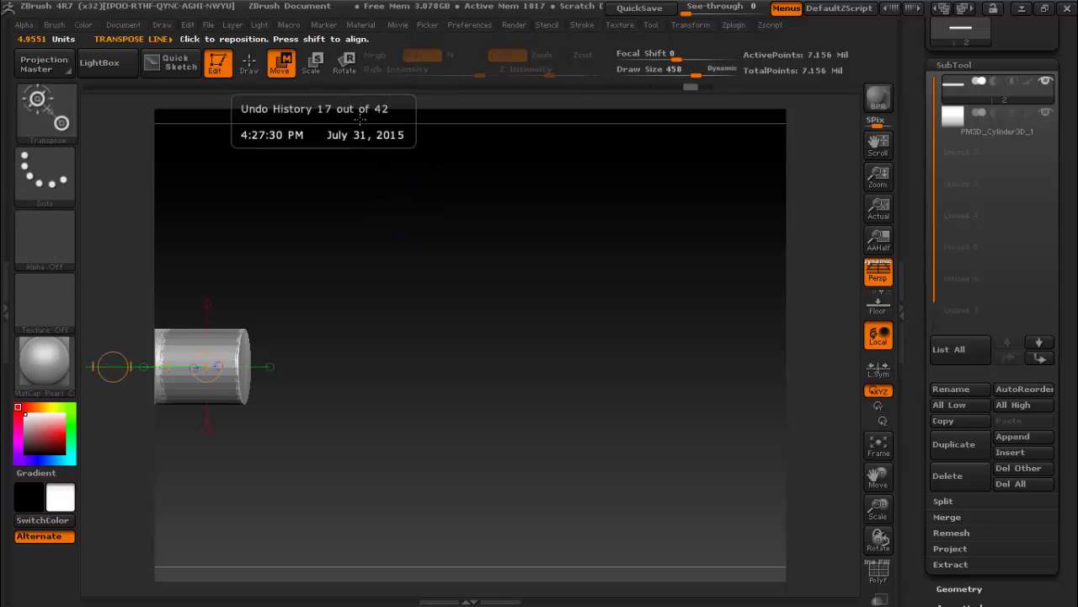
- Turn off Persp and draw a transpose line along the handle, undoing an accidental stretch
left_click(875, 278)
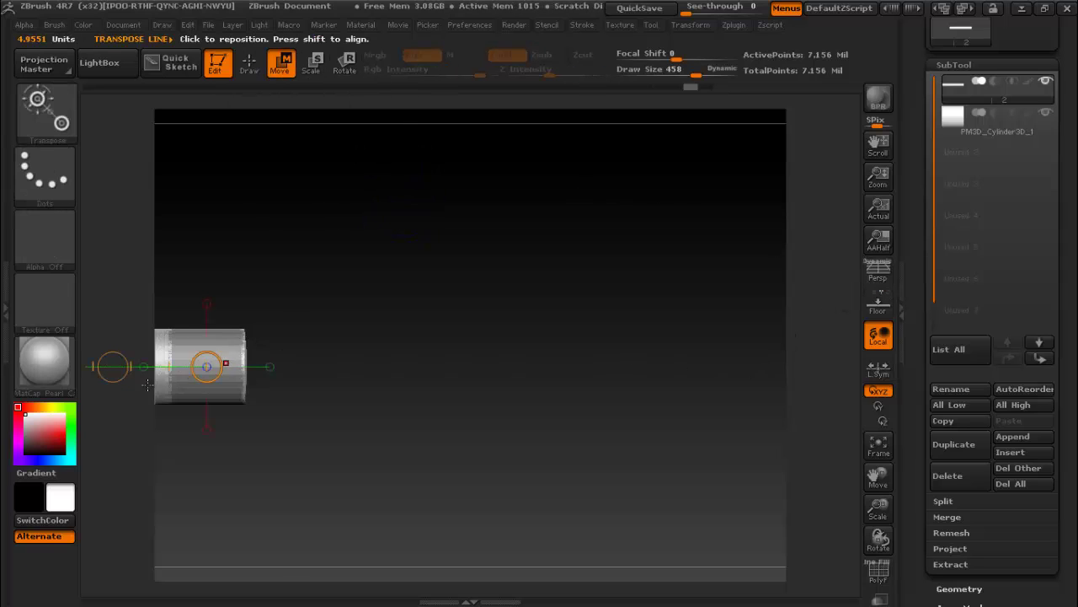
left_click_drag(182, 354, 450, 352)
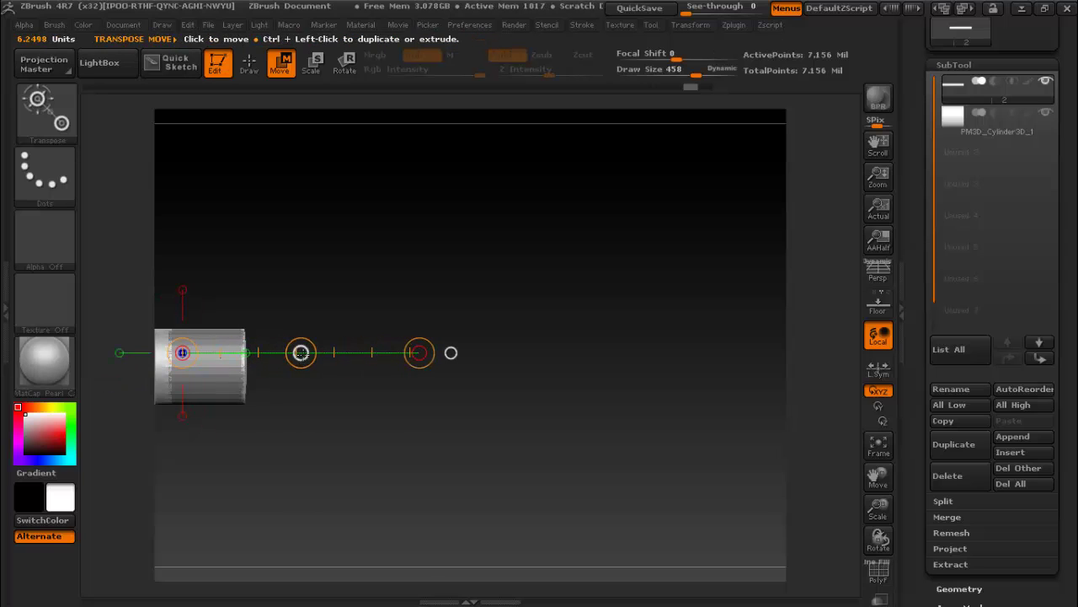
left_click(304, 355)
left_click_drag(367, 357, 411, 354)
left_click_drag(631, 337, 682, 330)
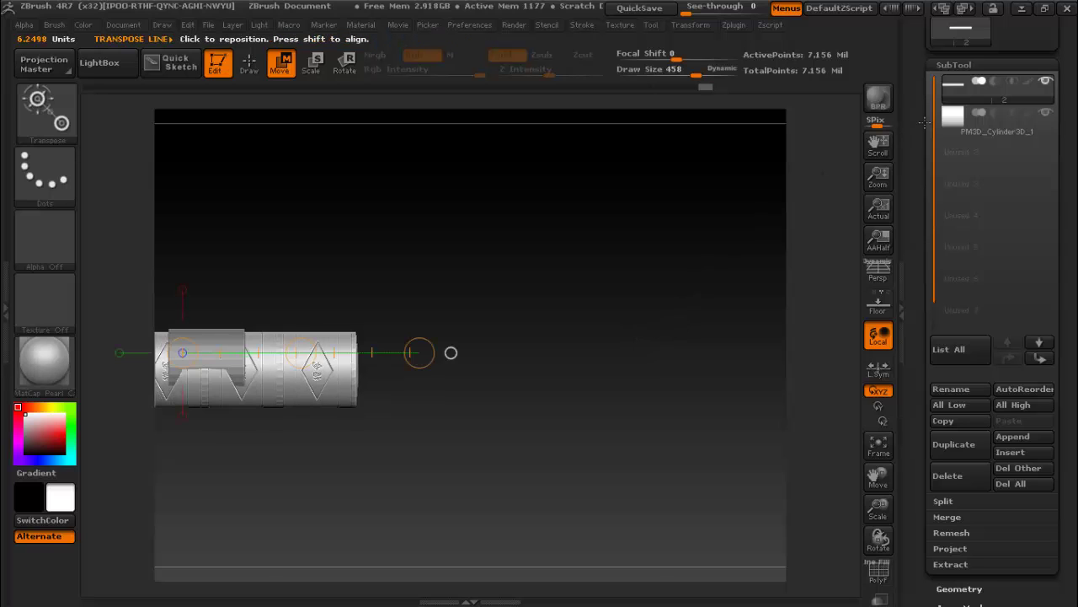
key("ctrl+z")
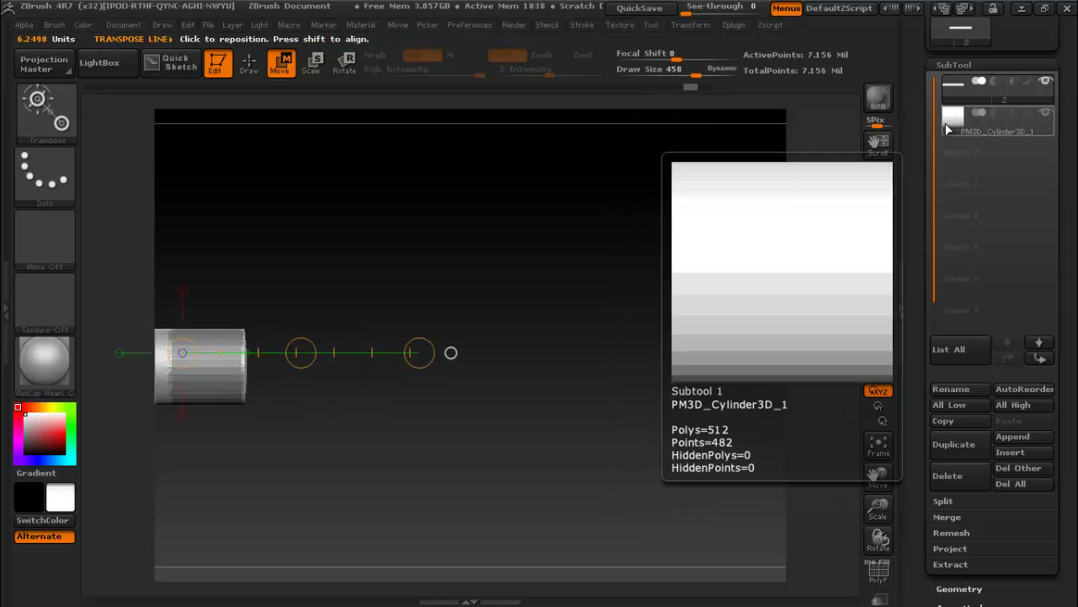
- Select PM3D_Cylinder3D_1 and move it to butt against the handle's right end
left_click(948, 127)
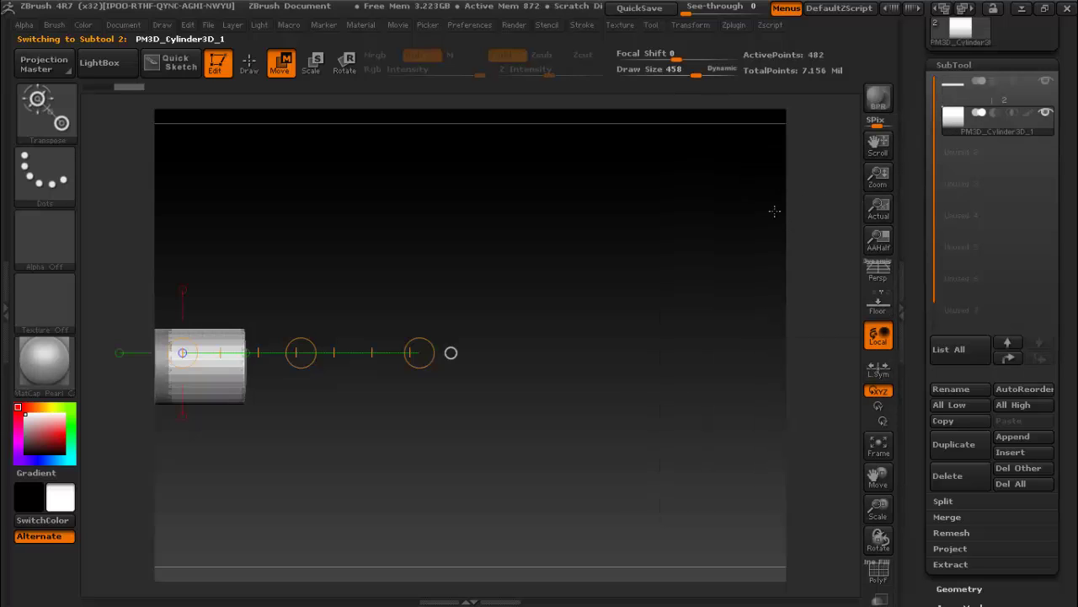
left_click_drag(300, 352, 379, 354, "ctrl")
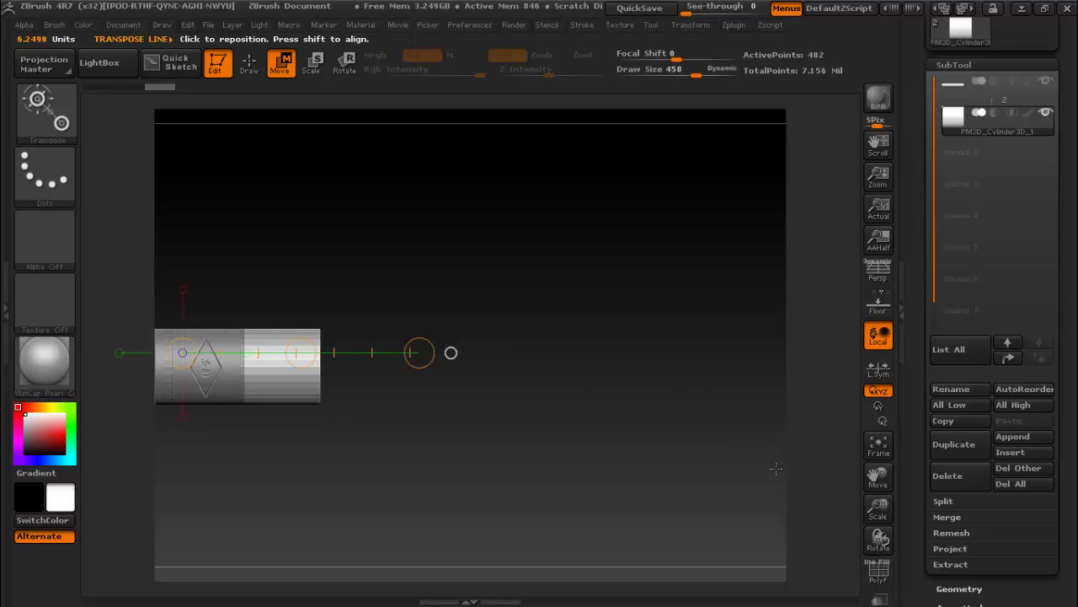
mouse_move(878, 476)
left_mouse_down()
mouse_move(869, 501)
mouse_move(845, 446)
mouse_move(975, 497)
left_mouse_up()
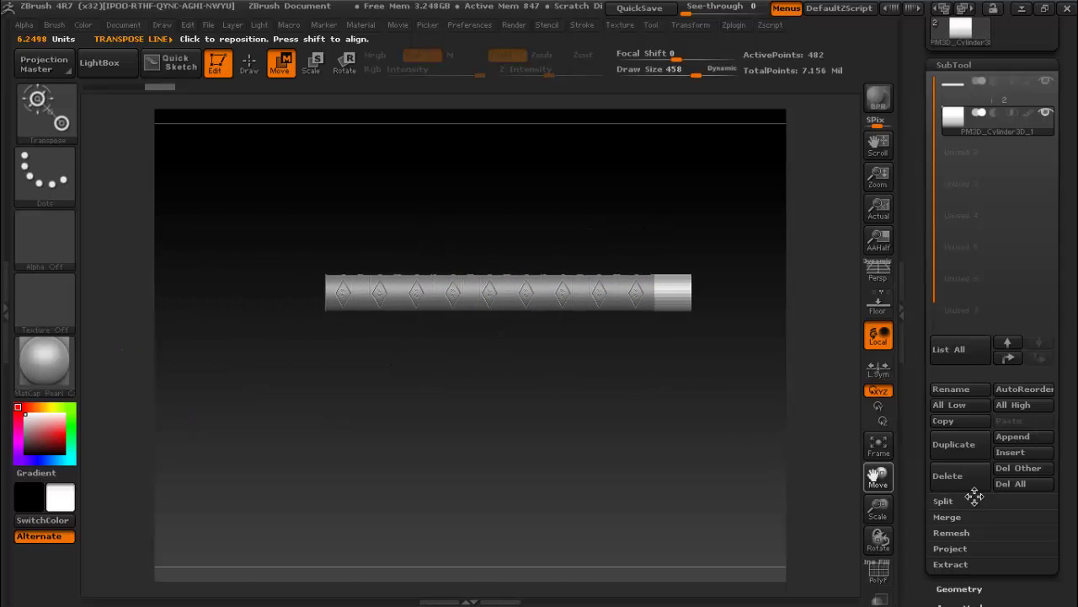
left_click_drag(878, 476, 859, 475)
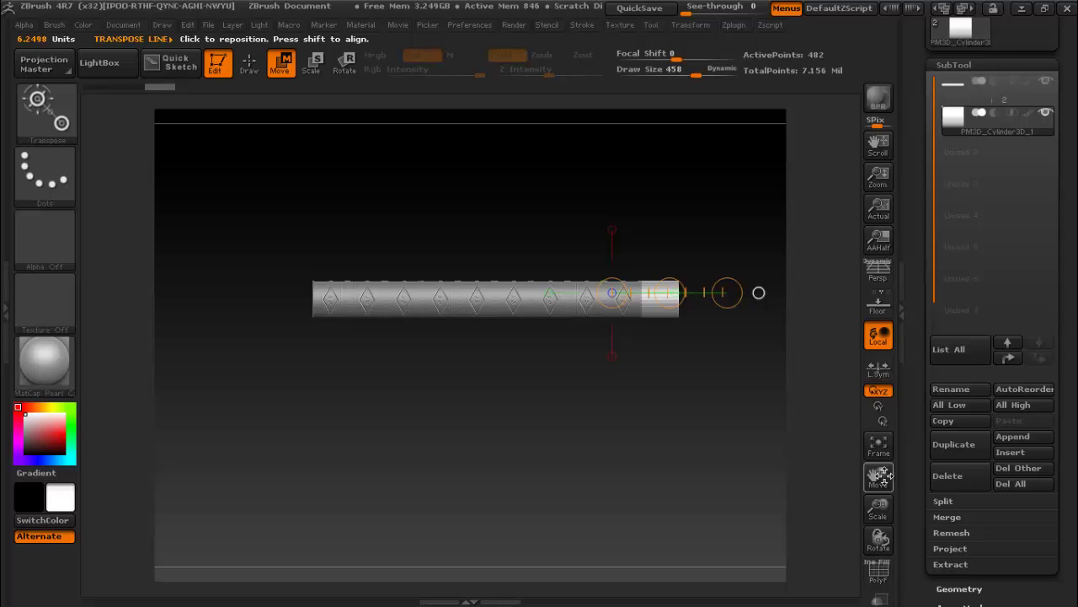
mouse_move(879, 510)
left_mouse_down()
mouse_move(847, 470)
mouse_move(796, 455)
left_mouse_up()
left_click_drag(1072, 362, 1068, 269)
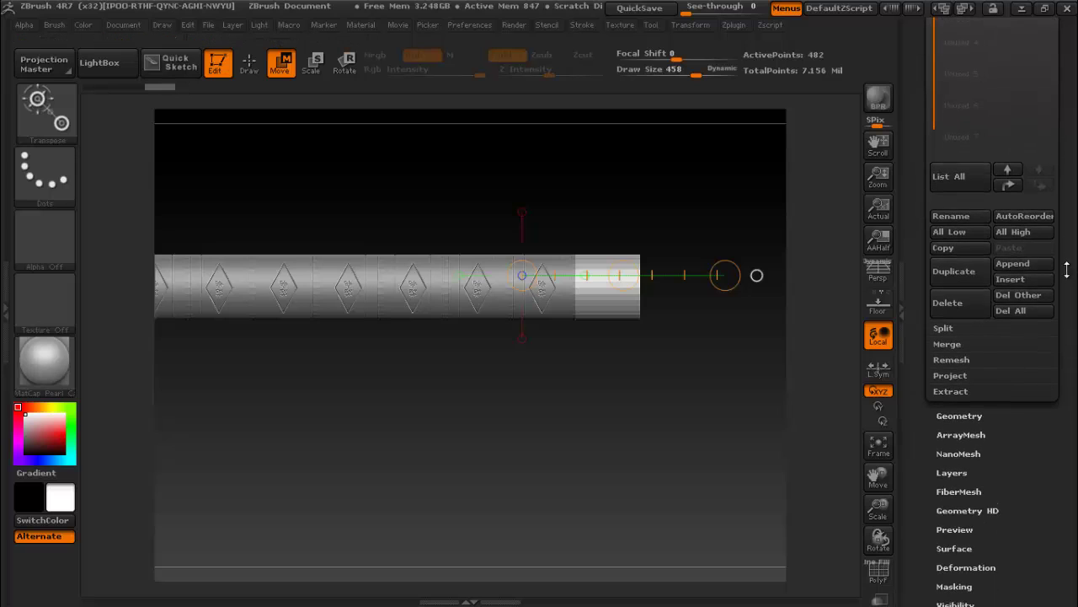
- Adjust the end cylinder's Deformation Size, enlarging then narrowing it until it is just wider than the handle
left_click(952, 567)
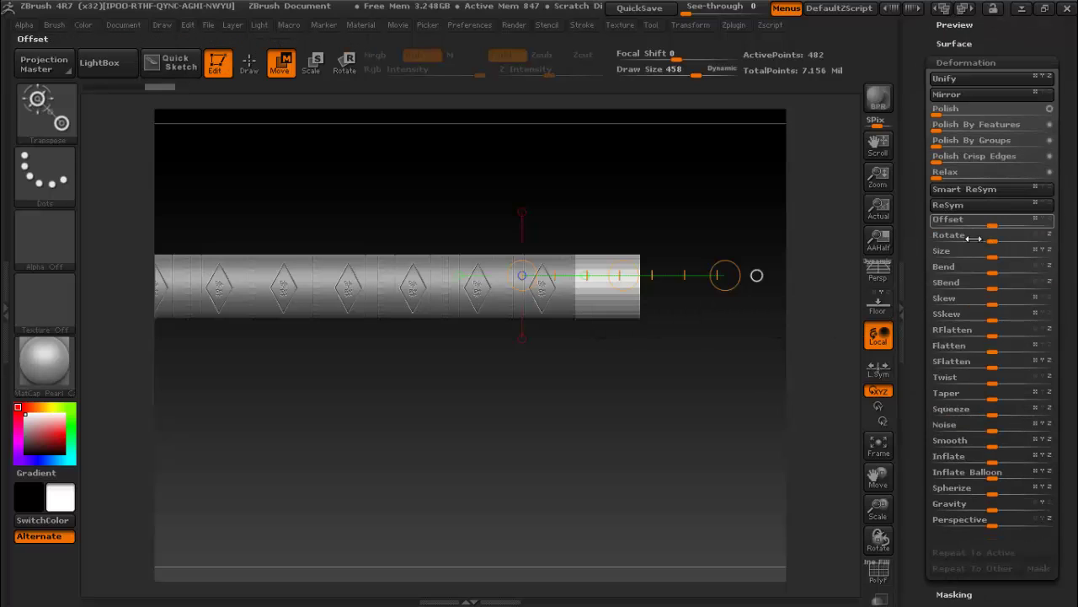
left_click_drag(992, 252, 1015, 256)
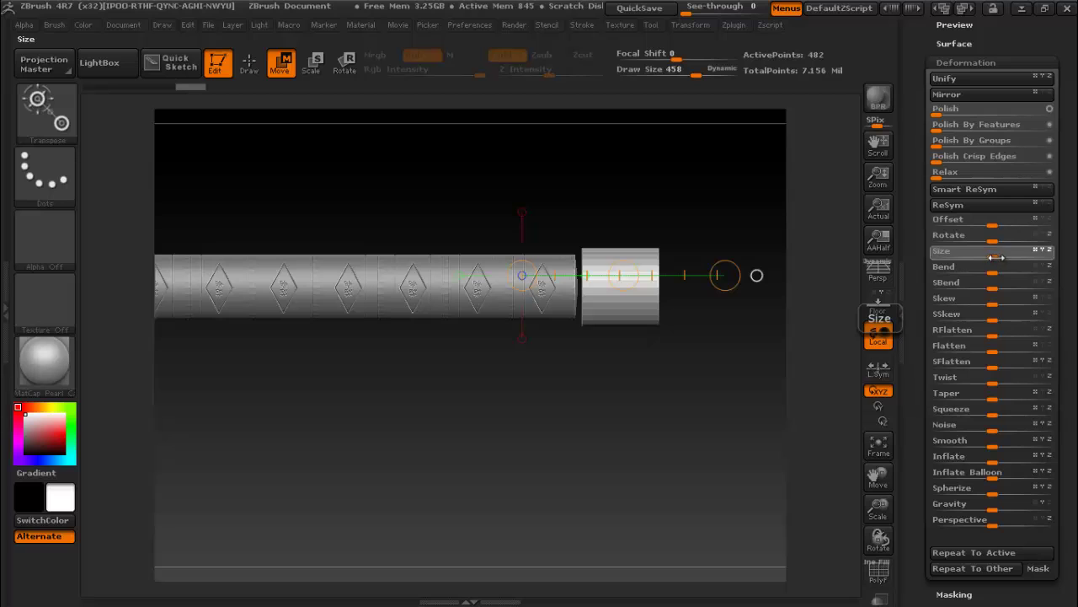
left_click_drag(994, 256, 1052, 255)
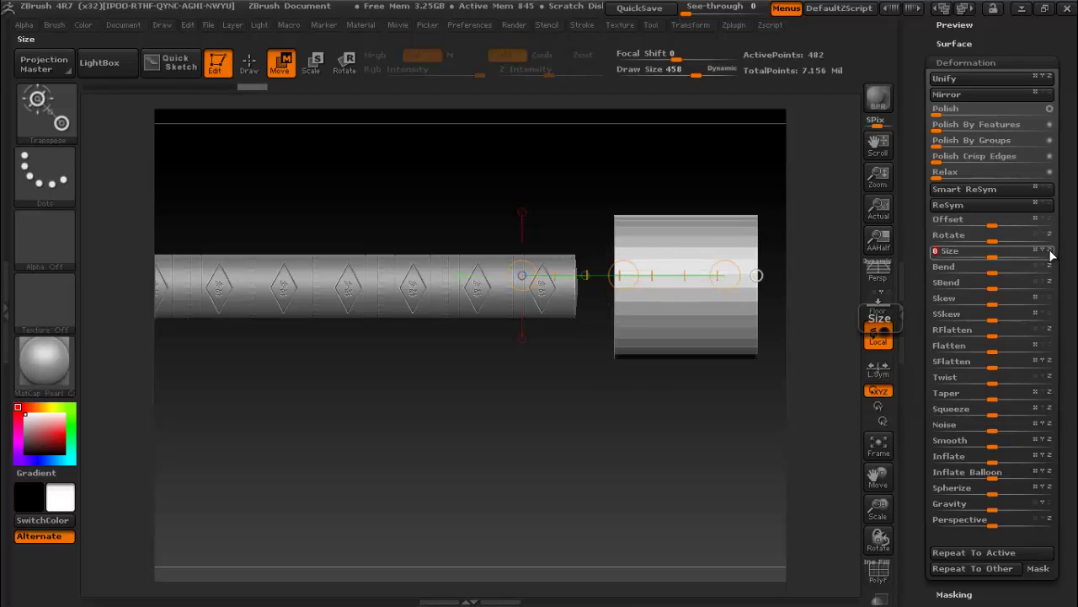
key("ctrl+z")
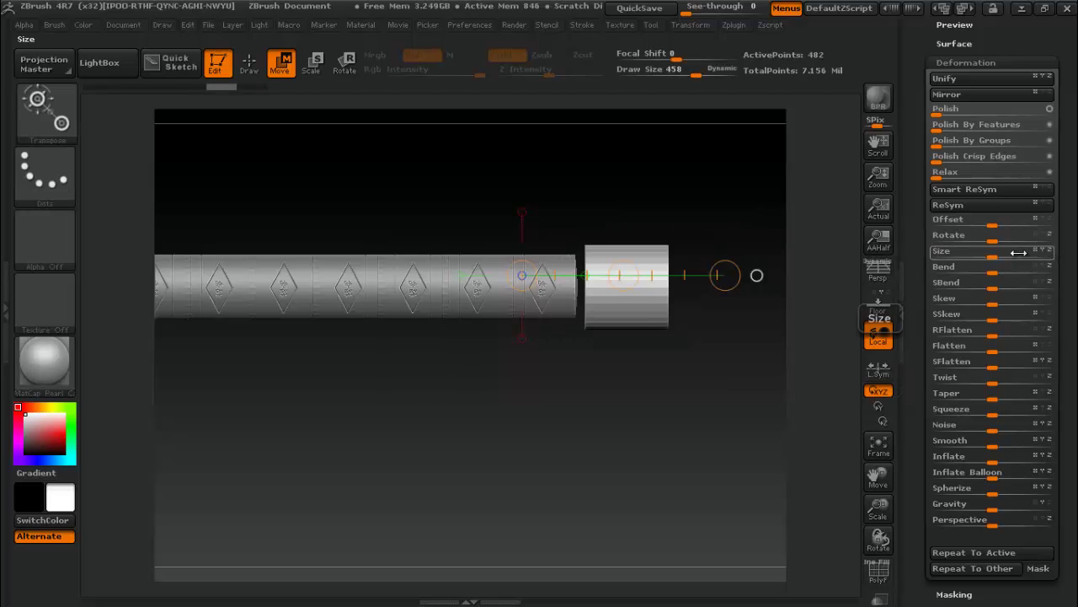
left_click_drag(1020, 253, 1018, 259)
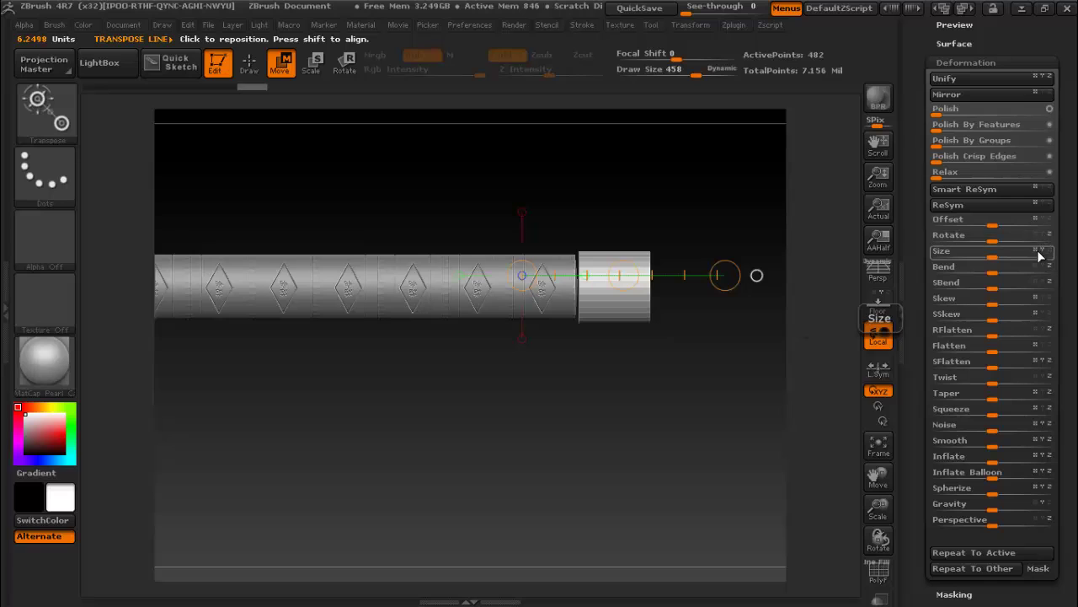
mouse_move(995, 259)
left_mouse_down()
mouse_move(949, 252)
mouse_move(985, 253)
left_mouse_up()
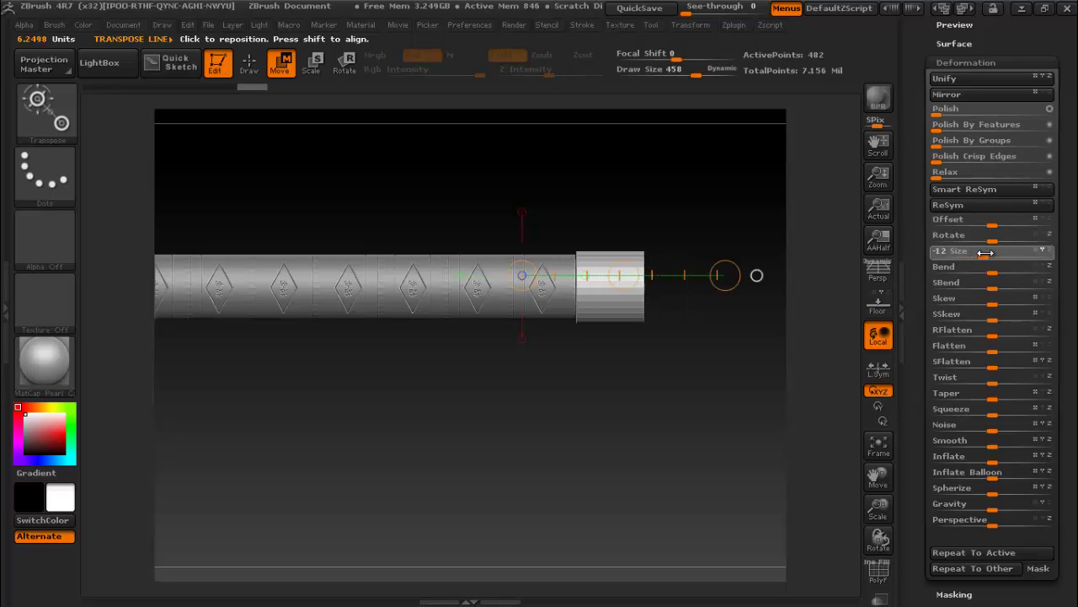
left_click_drag(985, 252, 982, 252)
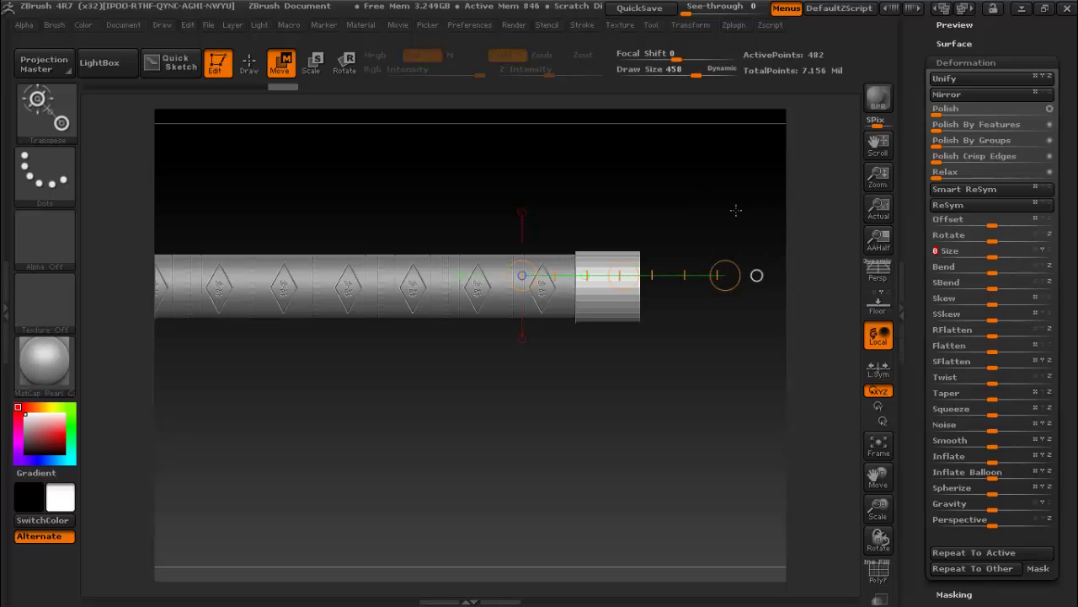
mouse_move(771, 215)
left_mouse_down()
mouse_move(711, 215)
mouse_move(728, 206)
left_mouse_up()
- Try a Smooth stroke on the end collar, undo it, then round it with Polish By Features
key("q")
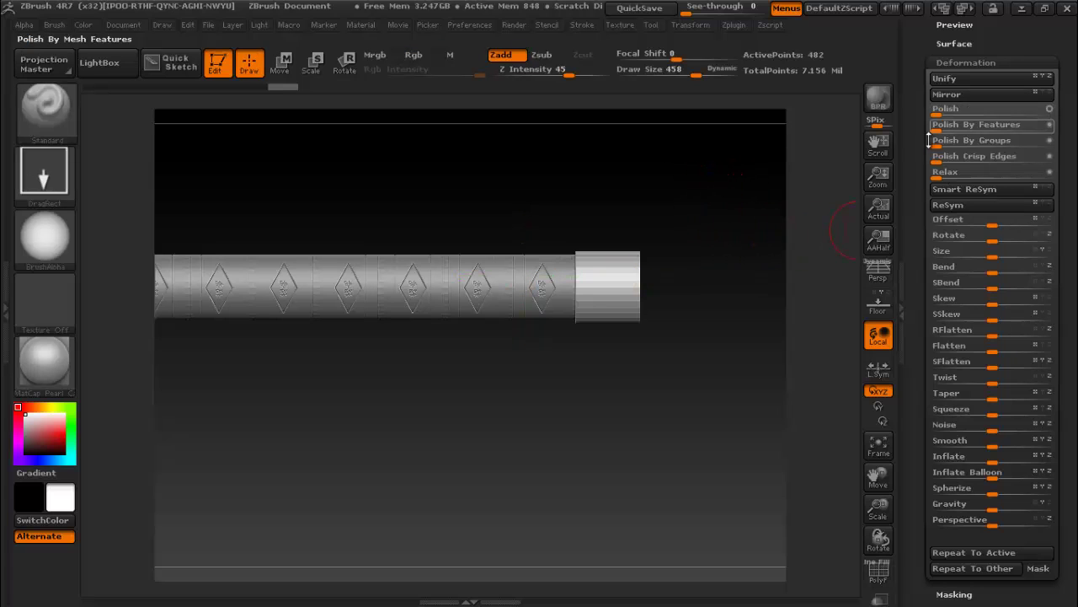
left_click_drag(882, 554, 885, 584)
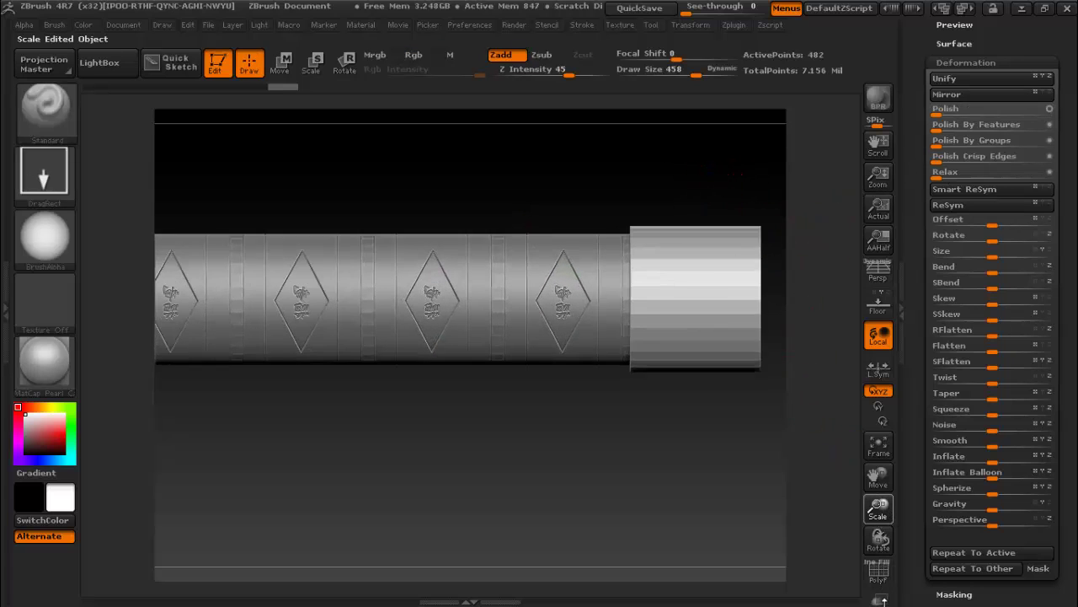
left_click_drag(879, 476, 752, 456)
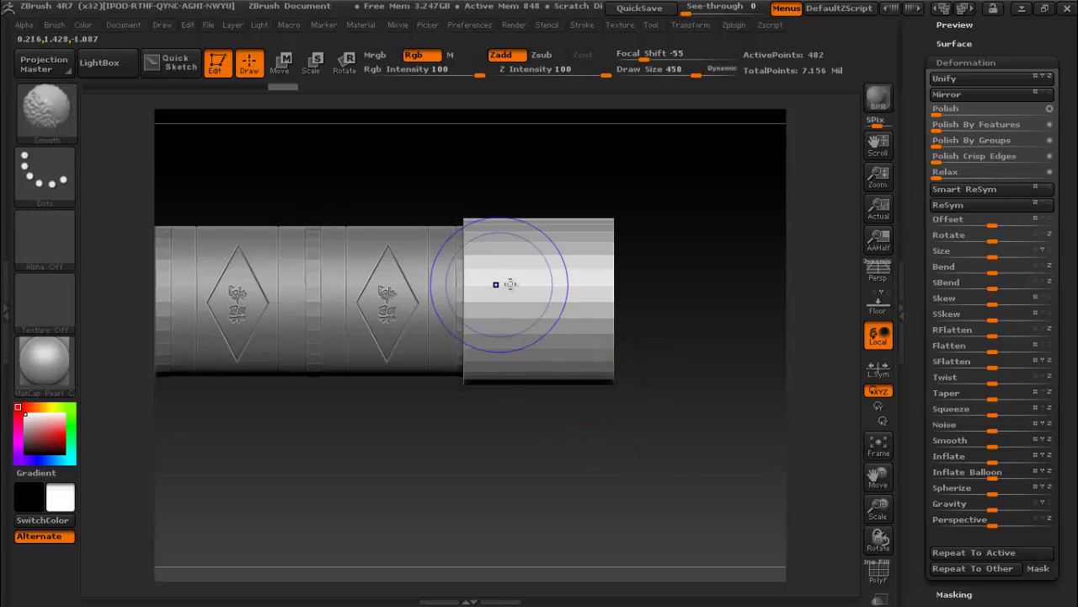
left_click_drag(493, 284, 529, 361, "shift")
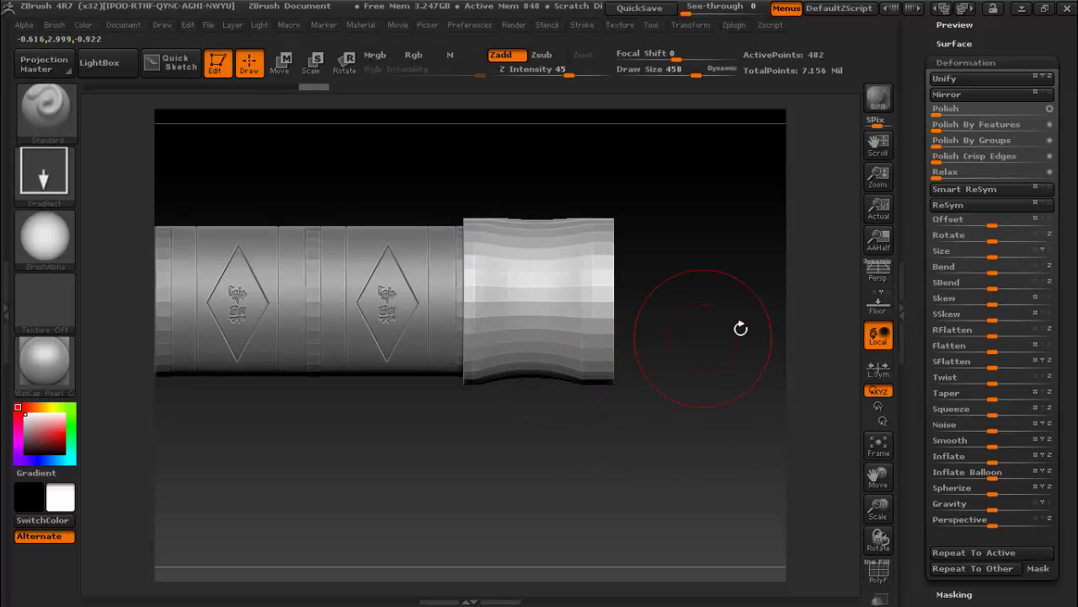
key("ctrl+z")
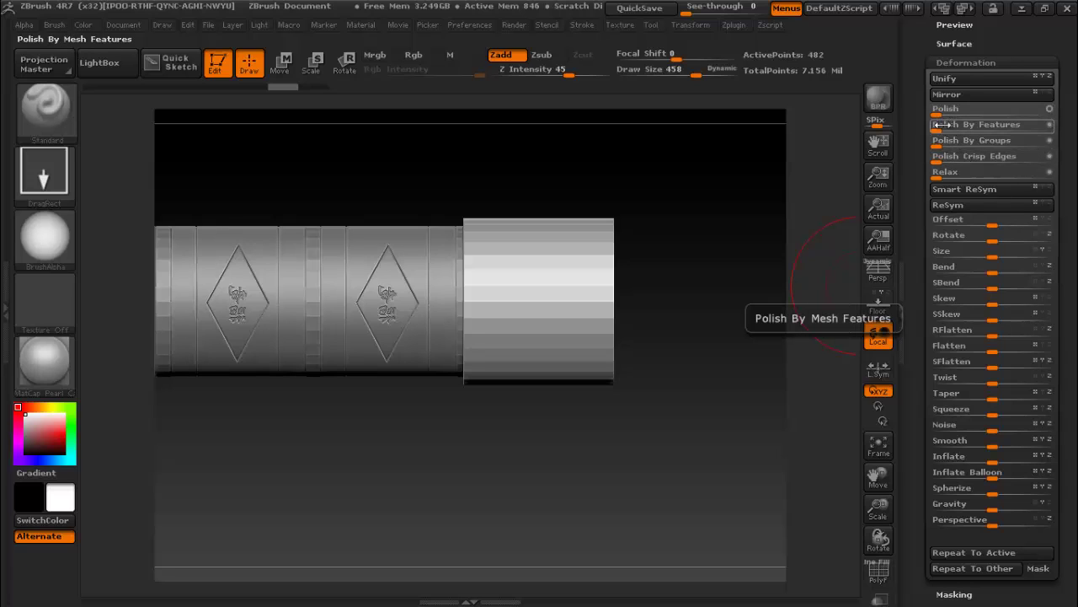
left_click_drag(936, 130, 960, 140)
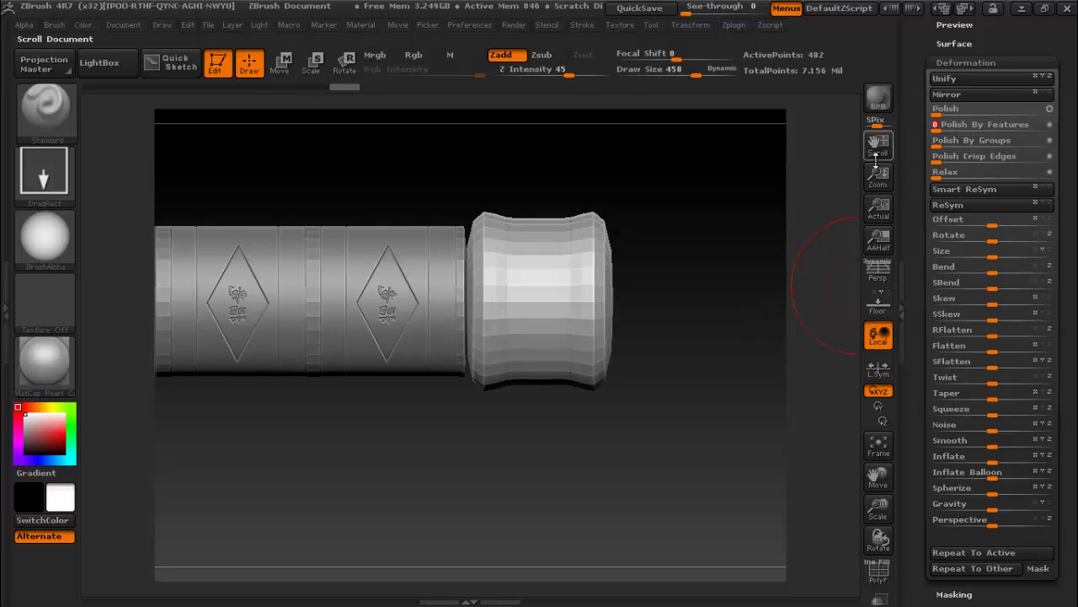
- Slide the end cylinder left along a transpose line so it overlaps the handle
left_click(279, 60)
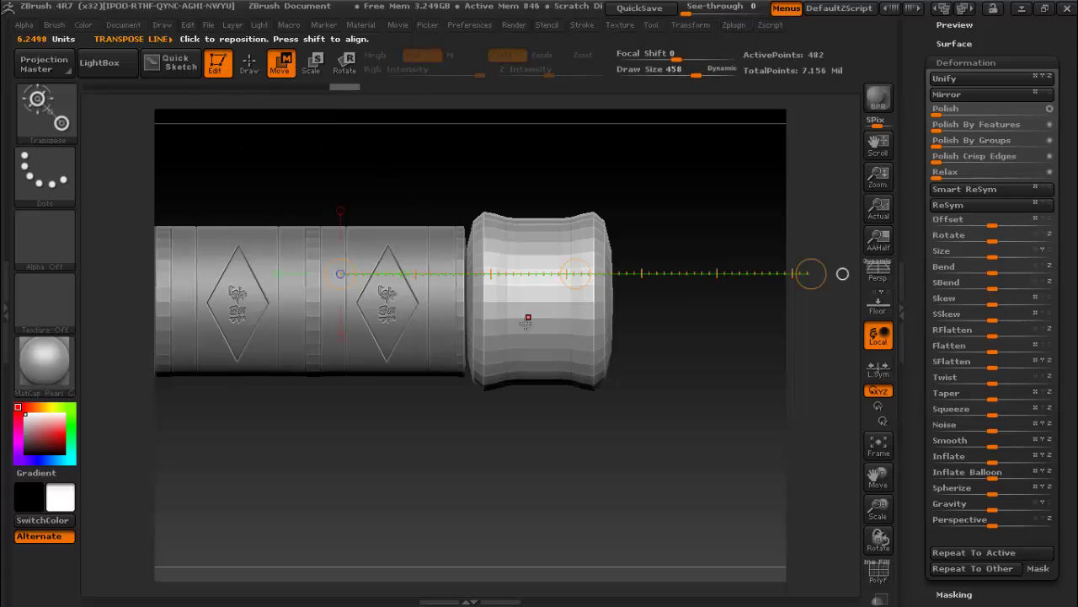
left_click_drag(540, 318, 731, 317)
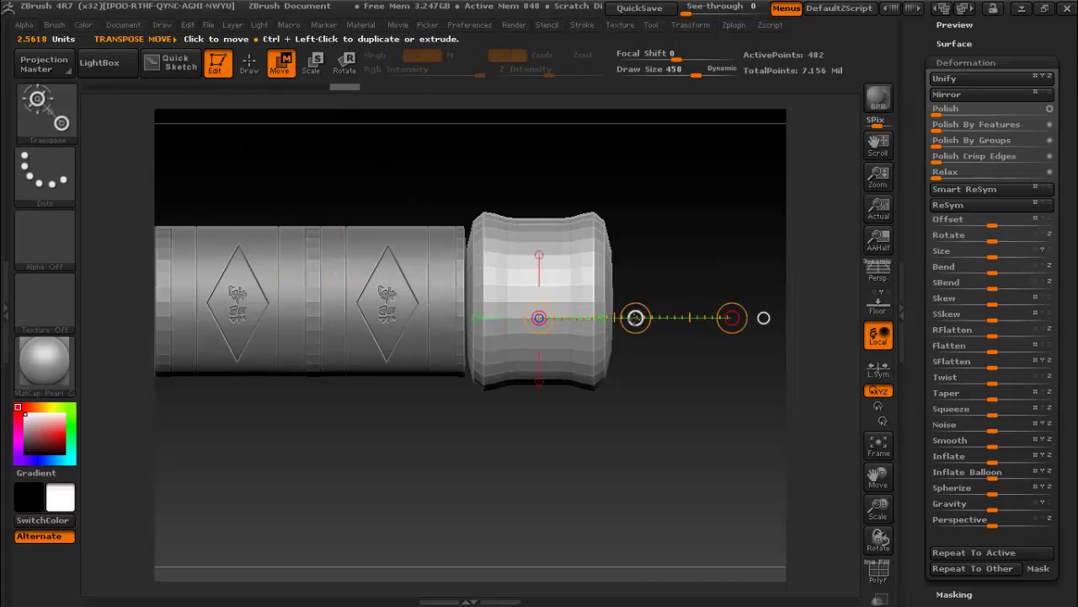
left_click_drag(635, 318, 626, 319)
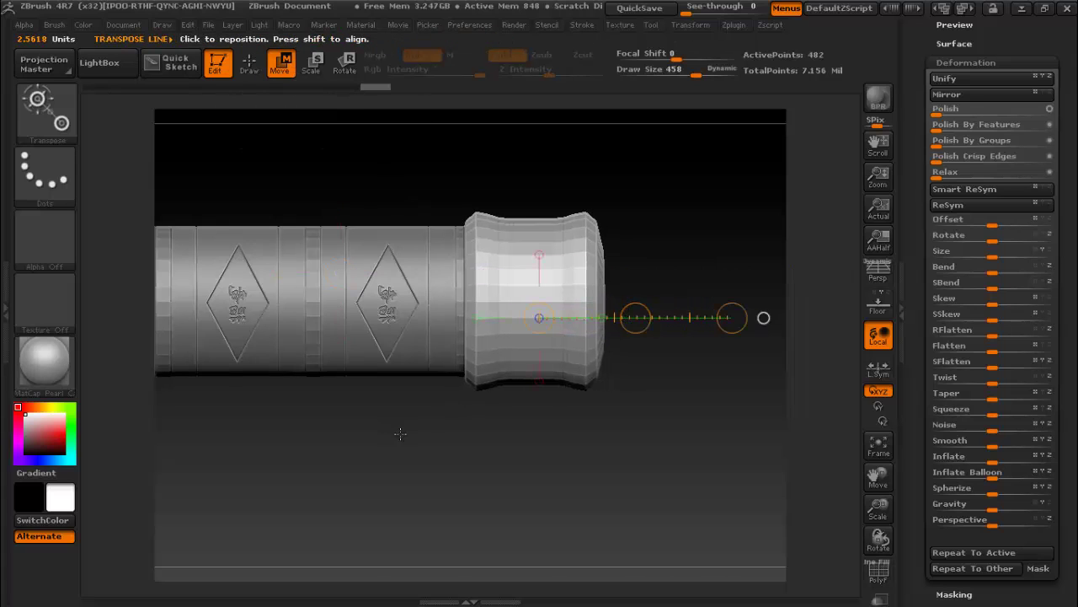
mouse_move(400, 433)
left_mouse_down()
mouse_move(481, 426)
mouse_move(403, 410)
left_mouse_up()
- DynaMesh the end cylinder at resolution 128 from the Geometry settings
left_click_drag(996, 64, 982, 220)
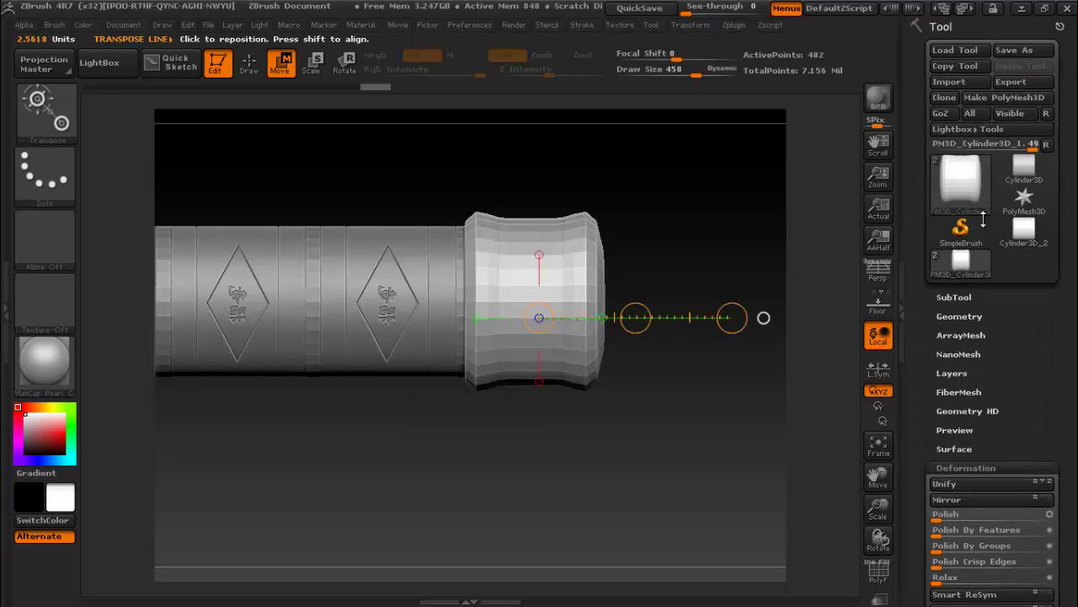
left_click(953, 318)
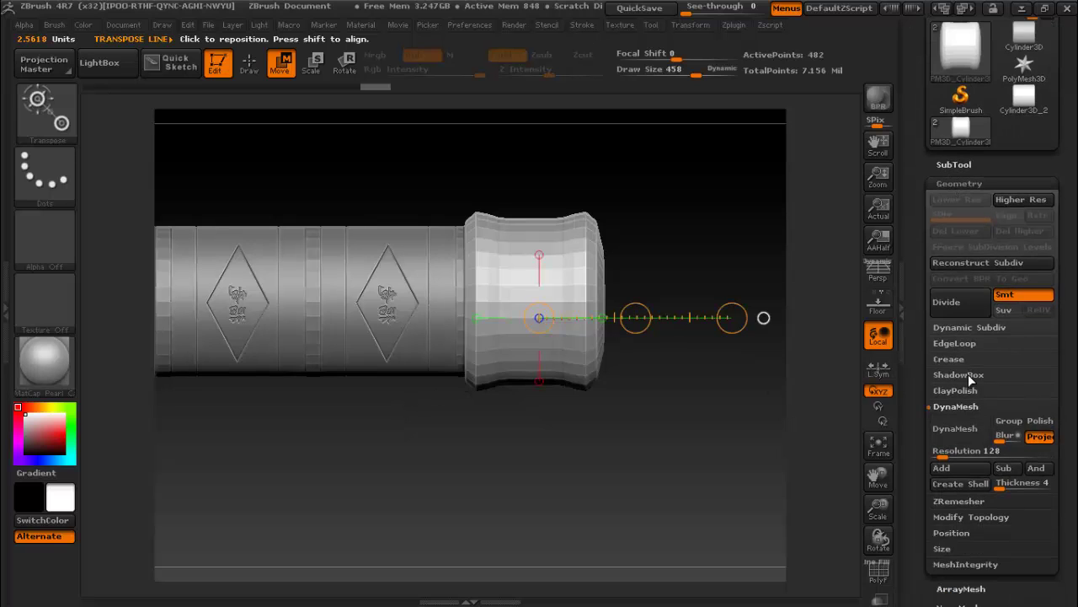
left_click(956, 432)
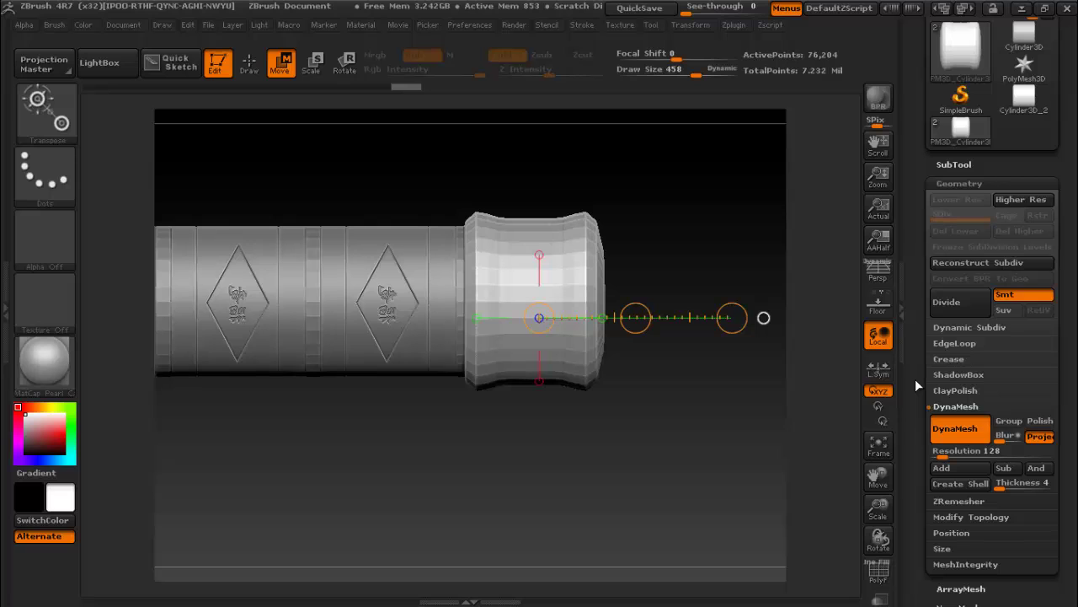
- Clear the mask, switch MaskPen to a Rect stroke, and mask the cylinder's outer end rim
key("q")
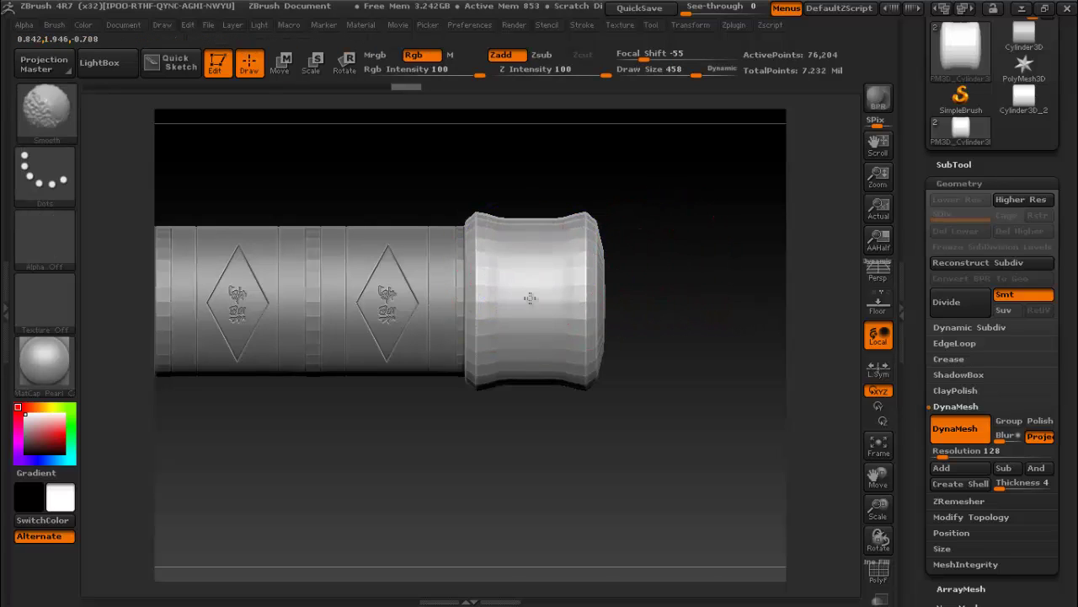
key("shift")
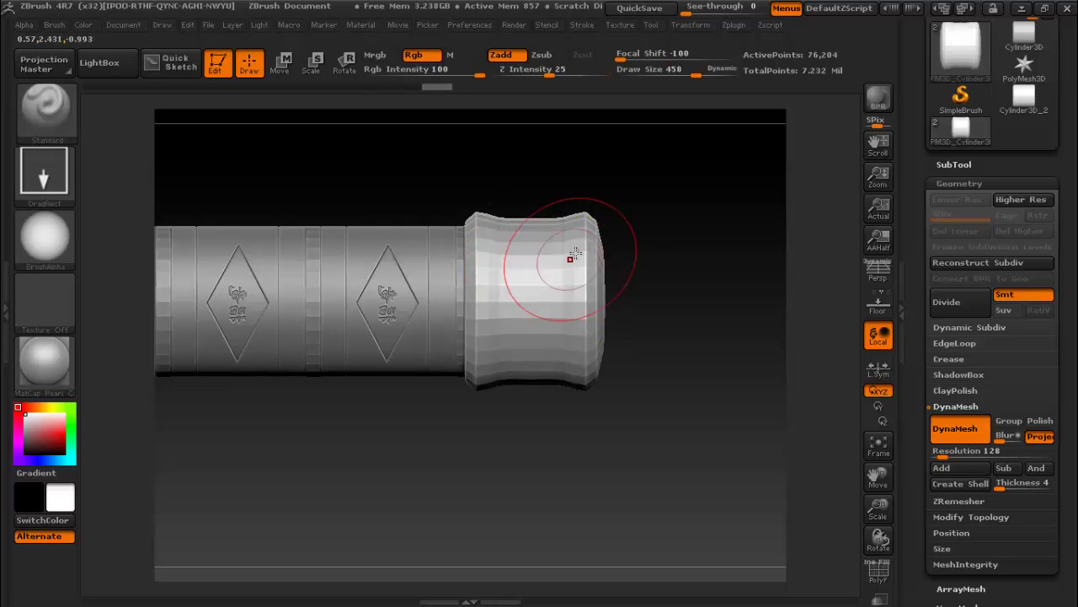
left_click_drag(651, 192, 596, 433, "ctrl")
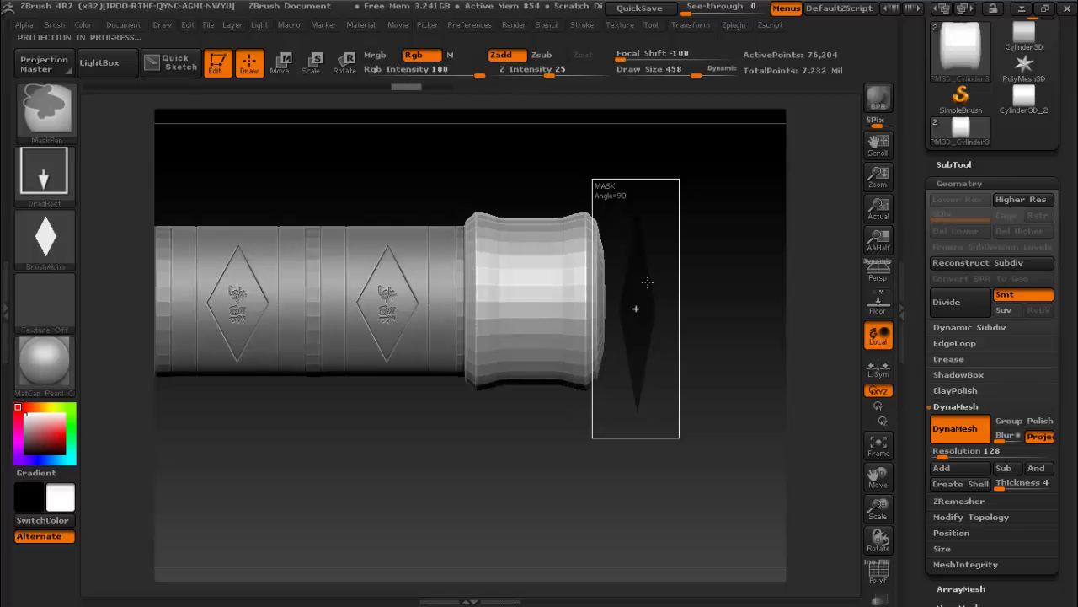
left_click_drag(639, 299, 639, 306, "ctrl")
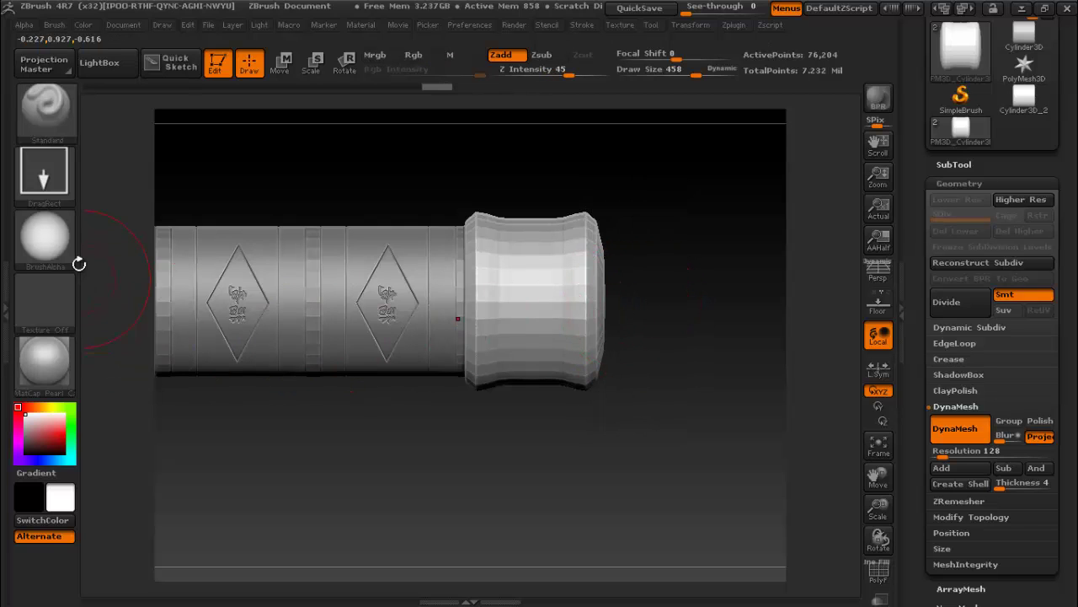
key("ctrl")
left_click(51, 250)
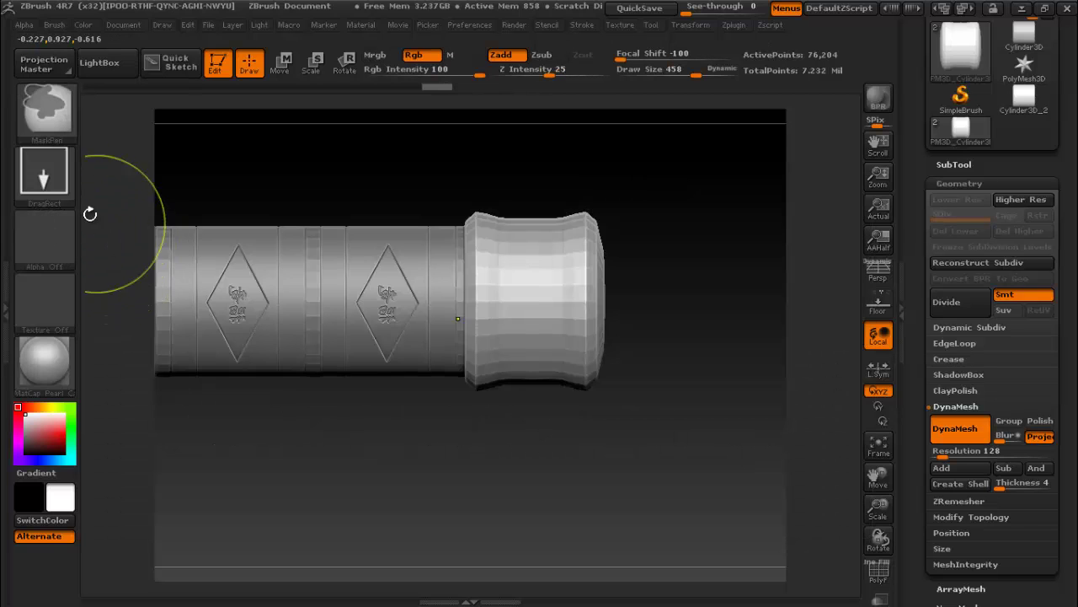
left_click(55, 194)
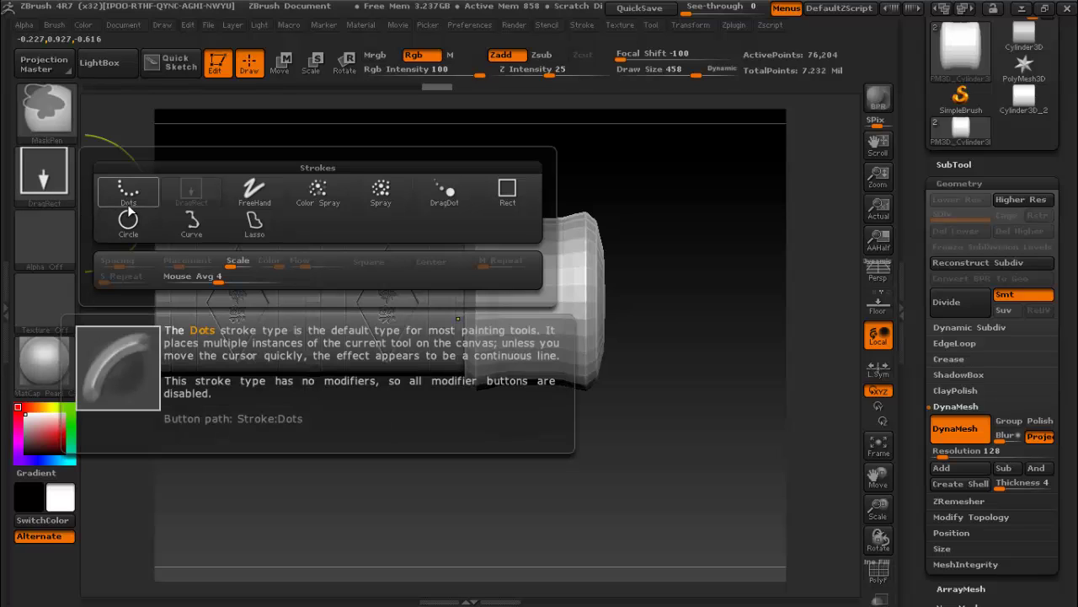
left_click_drag(668, 192, 593, 468, "ctrl")
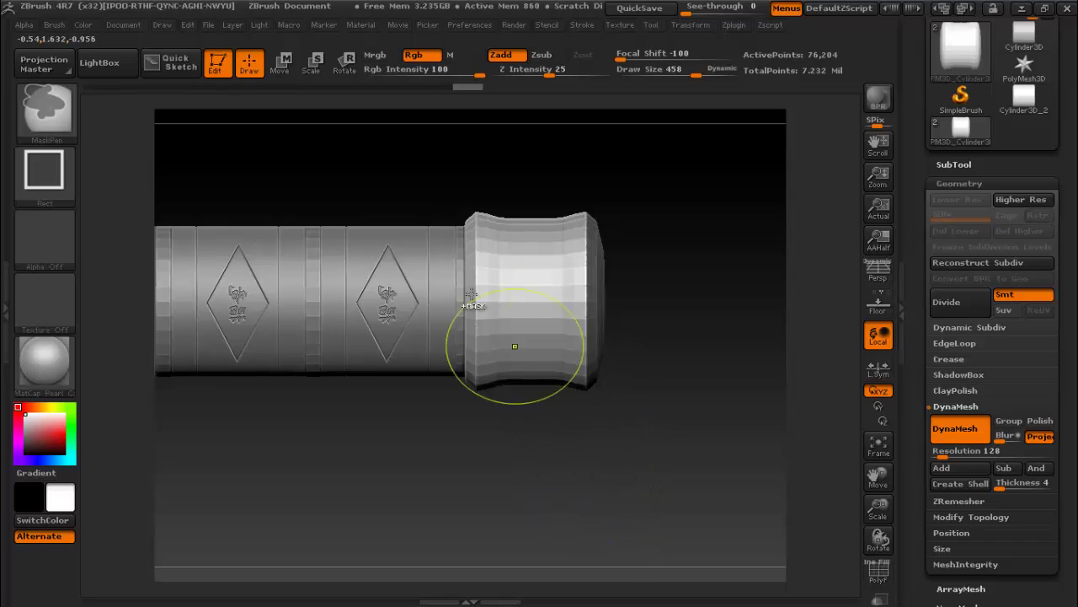
left_click_drag(415, 164, 477, 479, "ctrl")
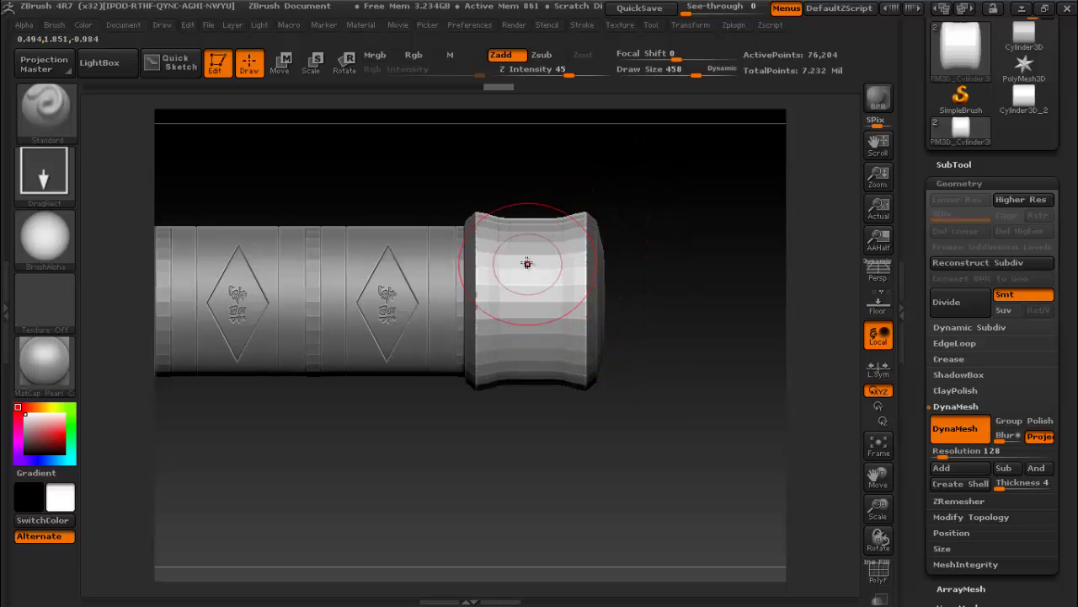
key("shift")
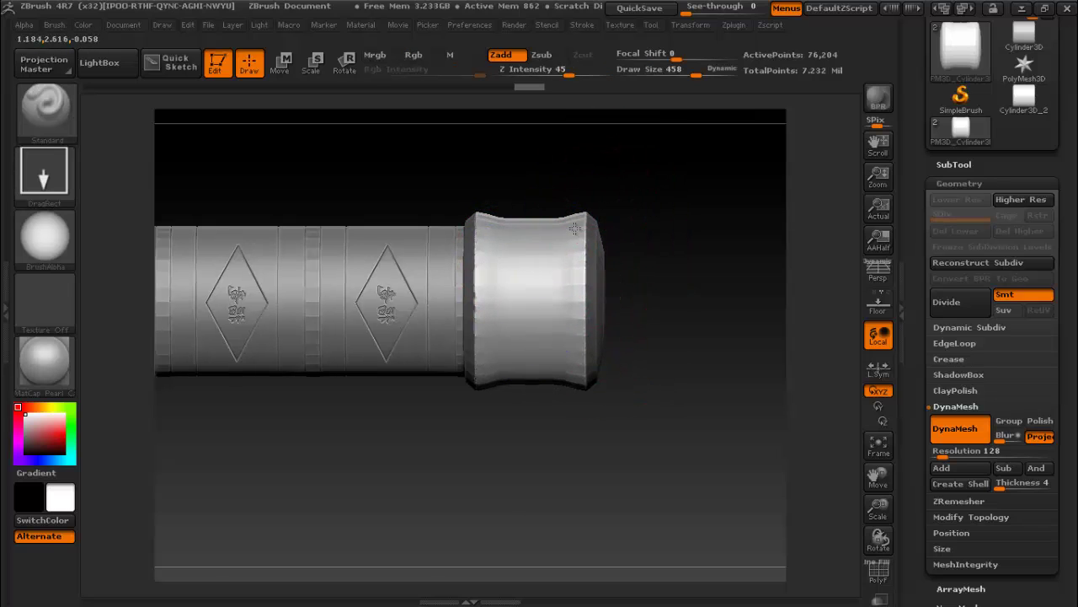
left_click_drag(674, 168, 524, 248)
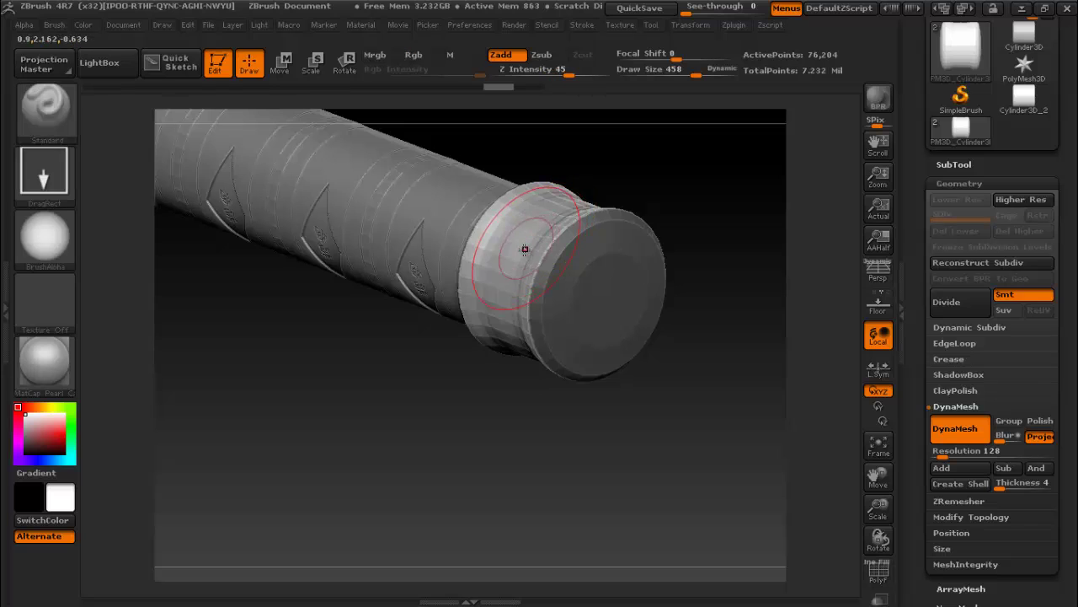
- Turn on Z-axis symmetry in the Transform settings and return to a side view
left_click(727, 26)
left_click(691, 24)
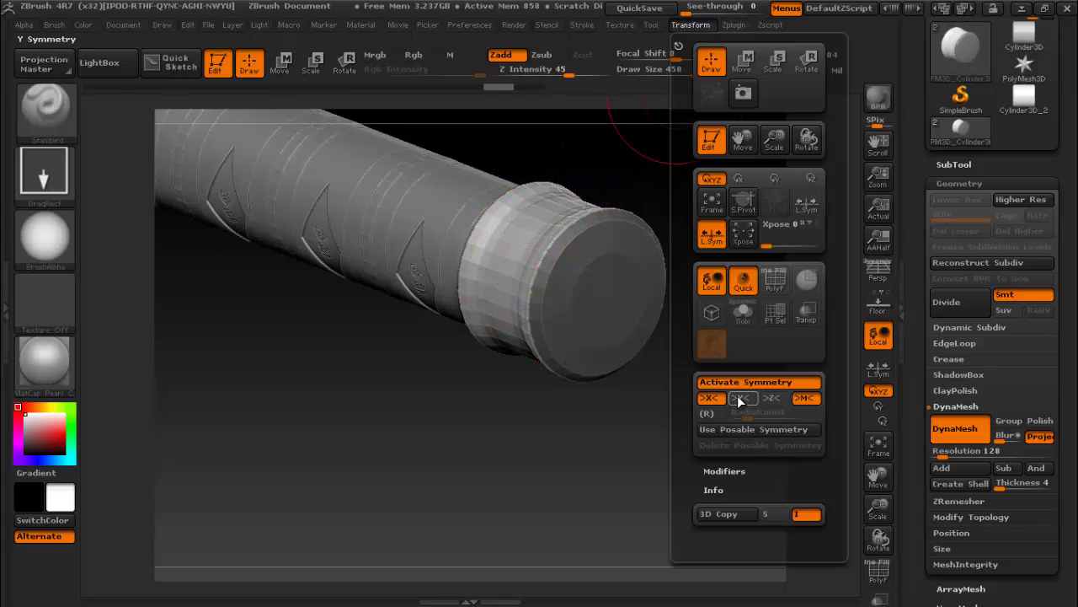
left_click(733, 24)
left_click(691, 25)
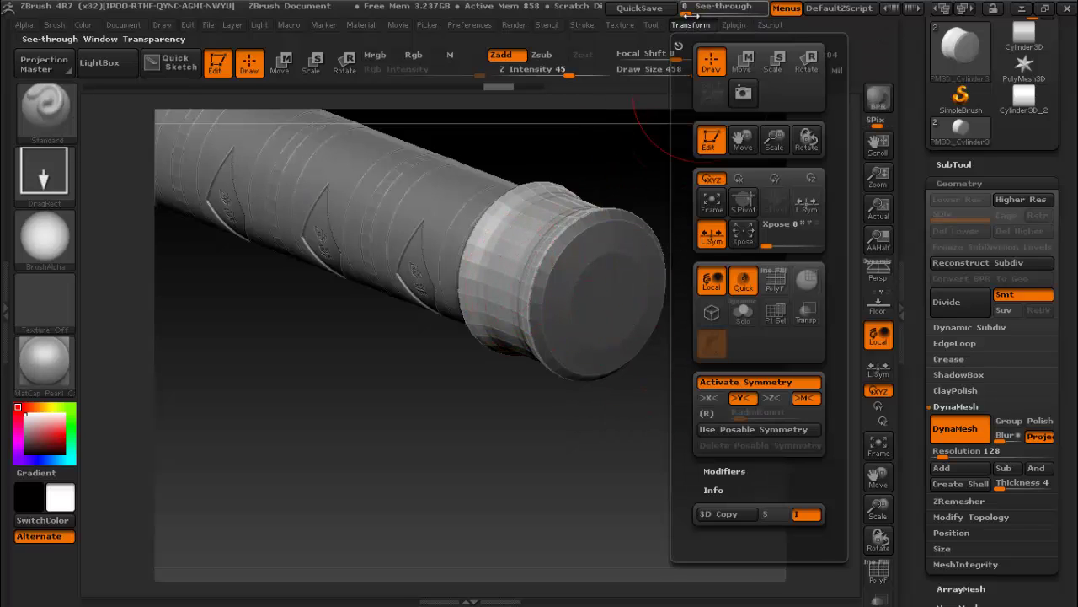
left_click(765, 406)
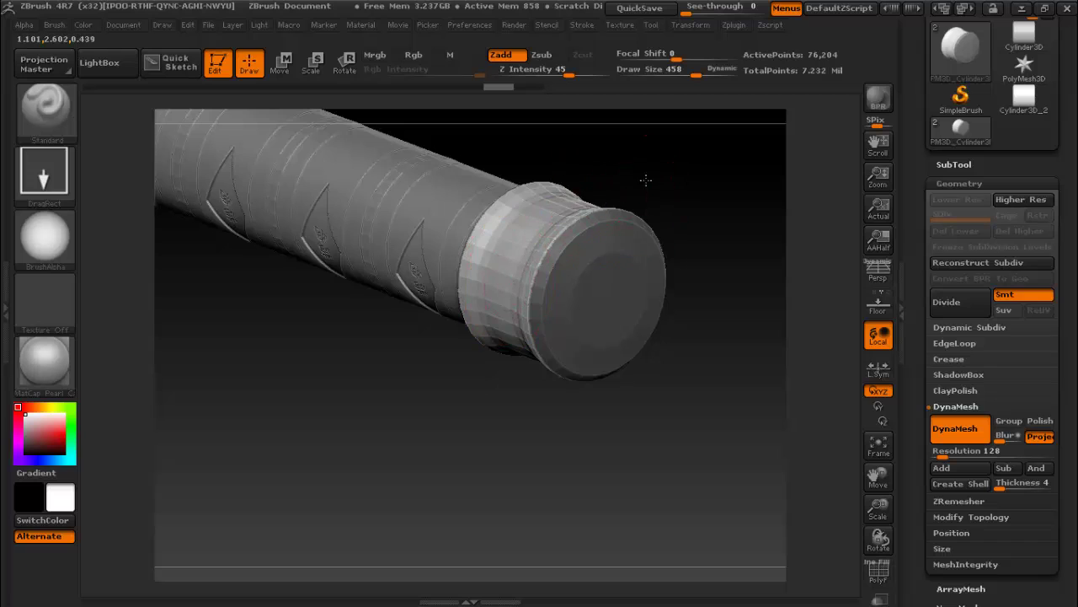
mouse_move(646, 181)
left_mouse_down()
mouse_move(657, 167)
mouse_move(595, 210)
left_mouse_up()
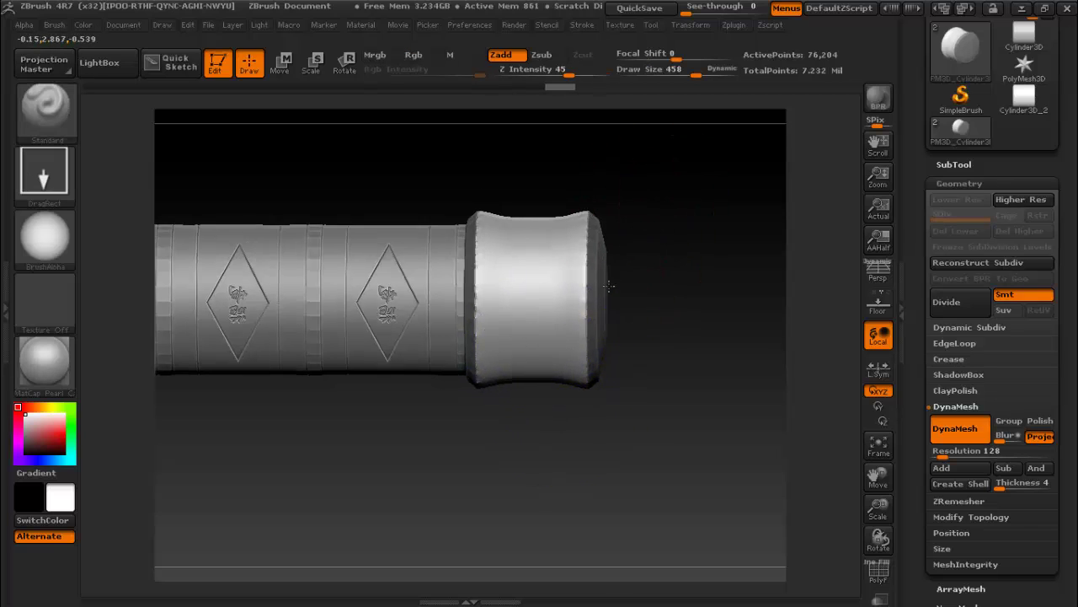
- Mask the end cylinder, invert the mask, and smooth the end piece's rim
left_click_drag(634, 252, 600, 206)
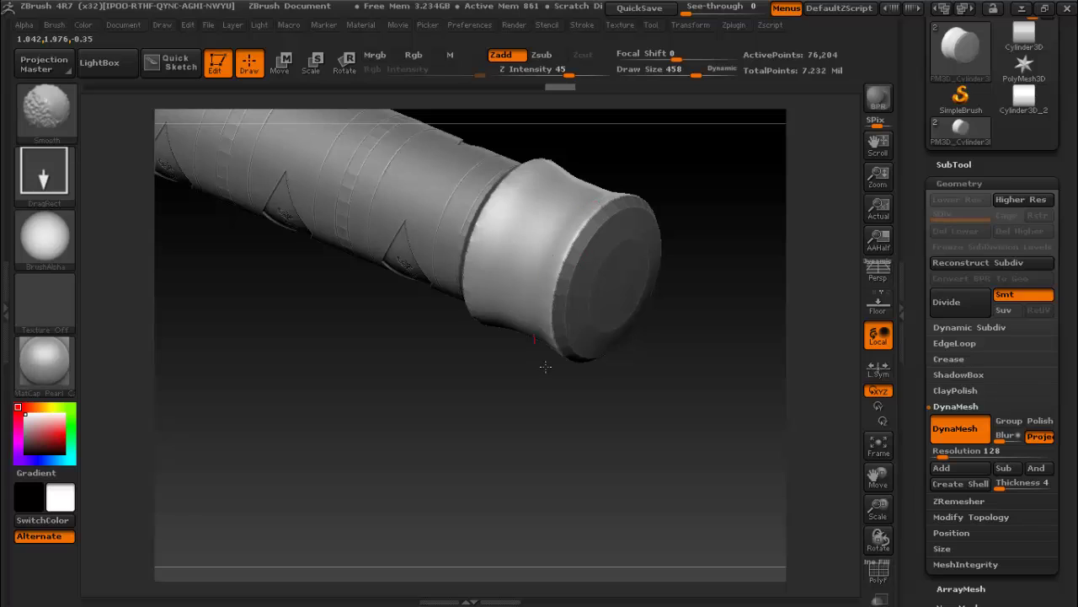
left_click_drag(686, 197, 647, 225, "shift")
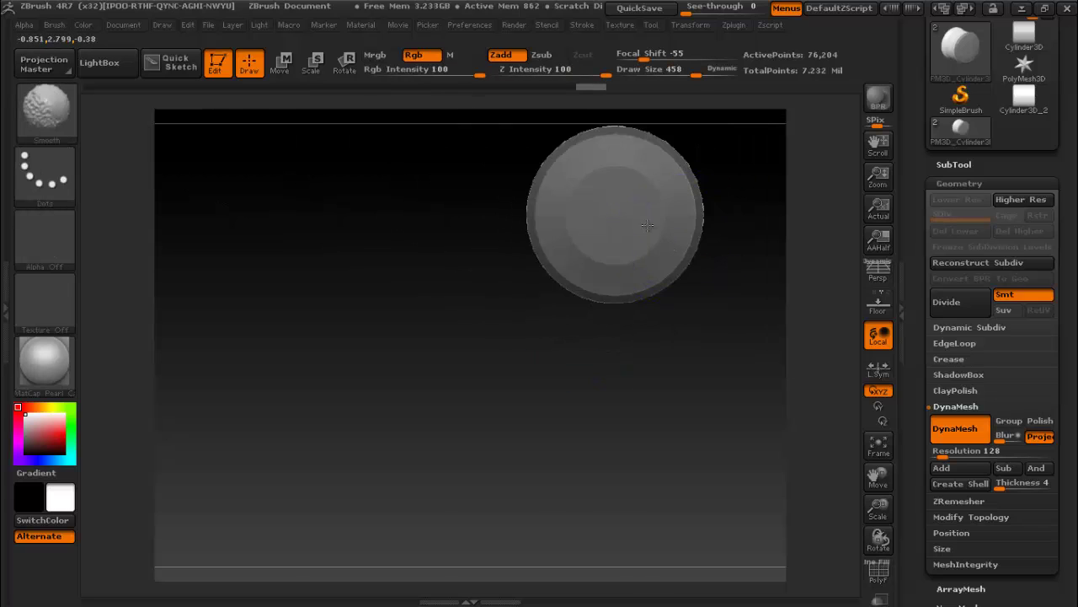
left_click_drag(554, 311, 607, 306)
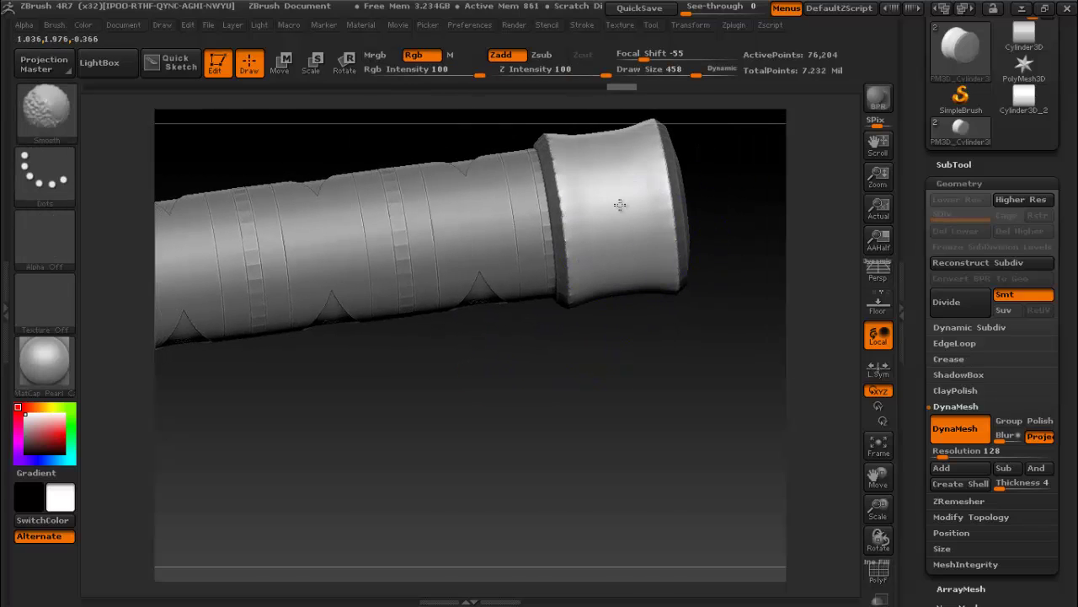
left_click_drag(742, 380, 834, 479)
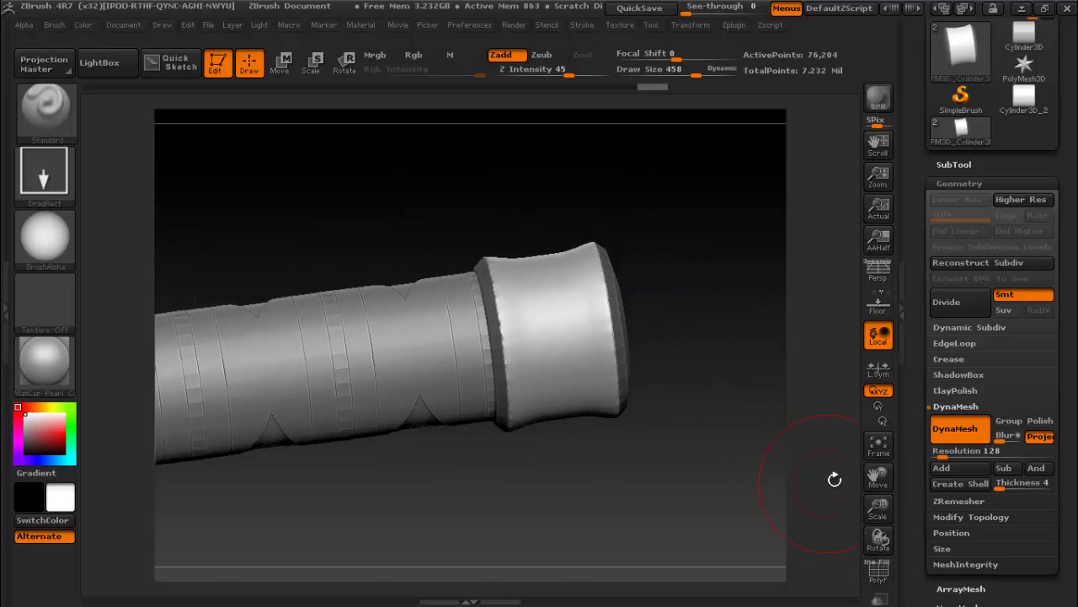
left_click_drag(878, 514, 739, 366)
key("ctrl")
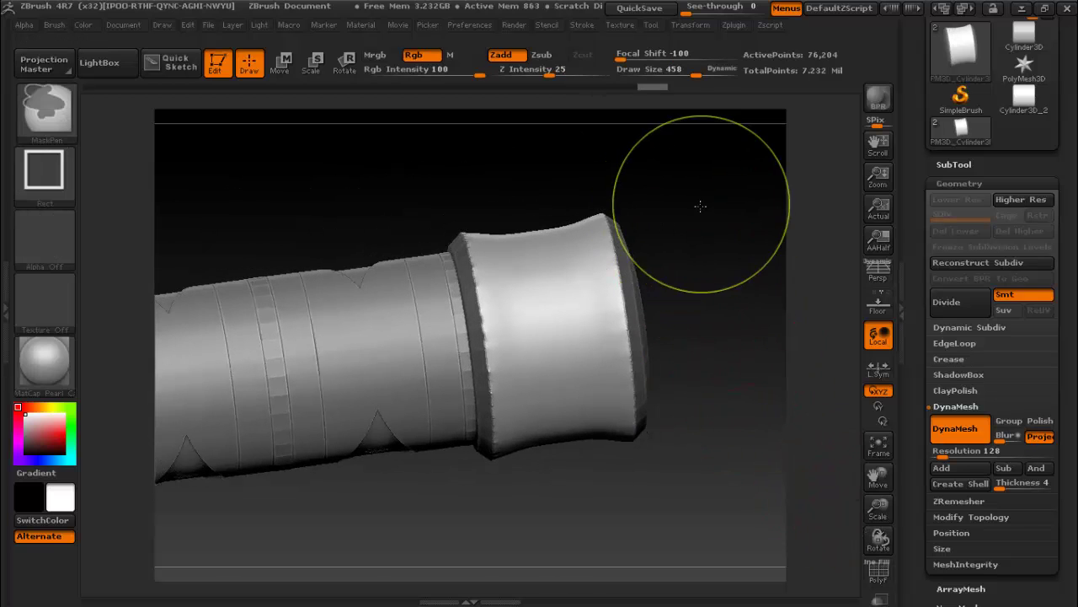
mouse_move(696, 261)
left_mouse_down()
mouse_move(682, 262)
mouse_move(722, 248)
left_mouse_up()
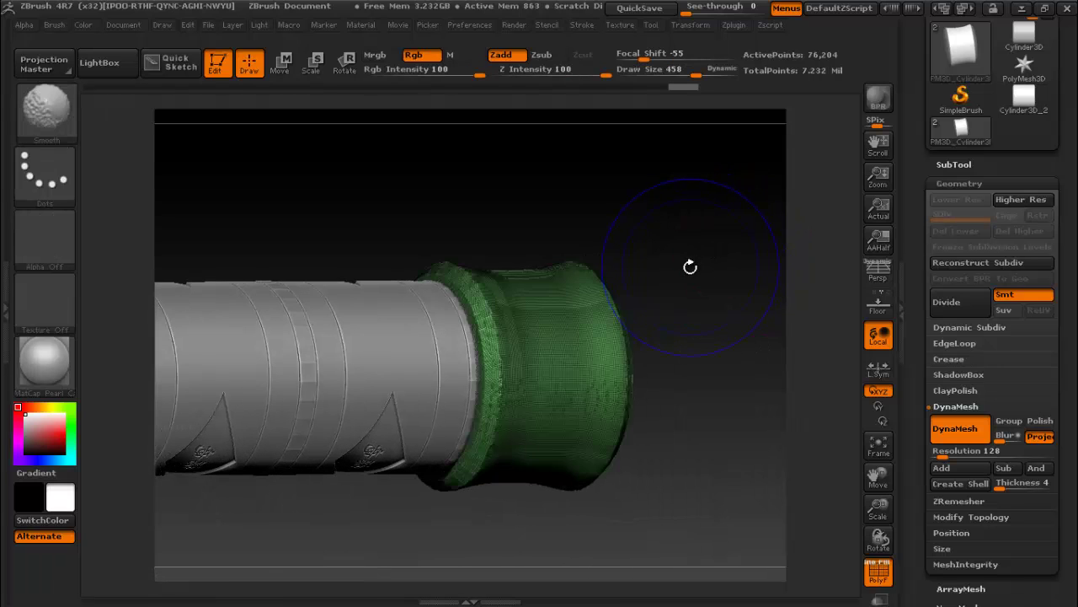
left_click_drag(879, 509, 879, 438)
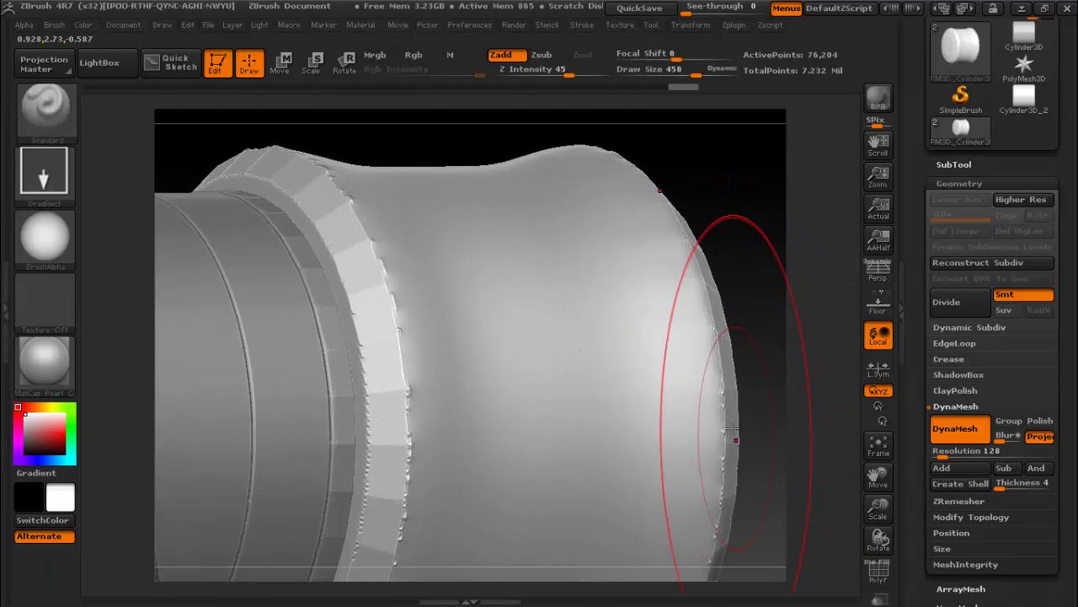
left_click(769, 356, "ctrl")
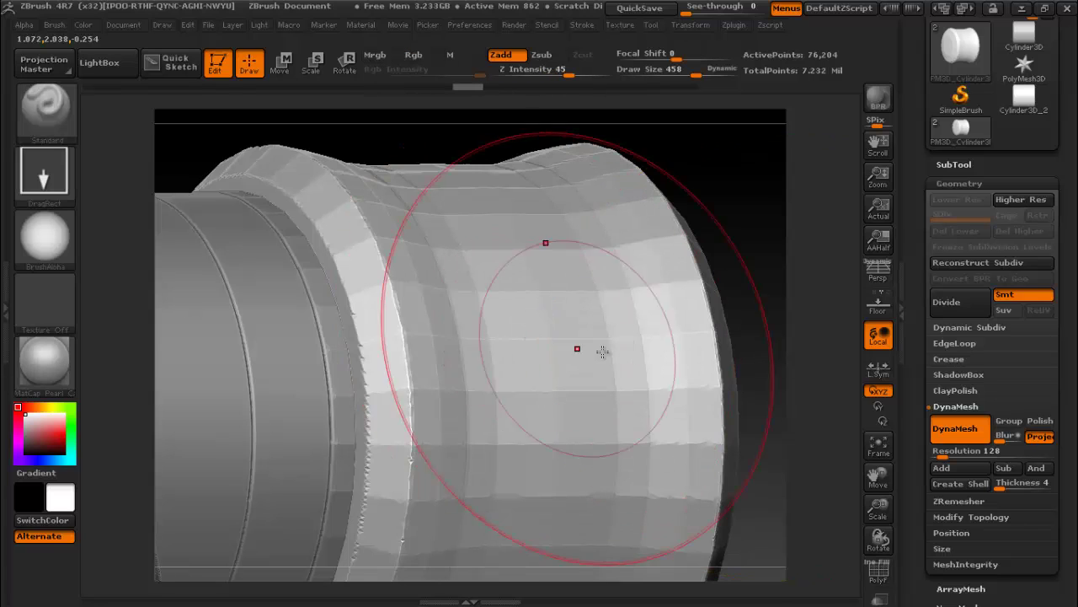
left_click_drag(765, 377, 765, 368, "ctrl")
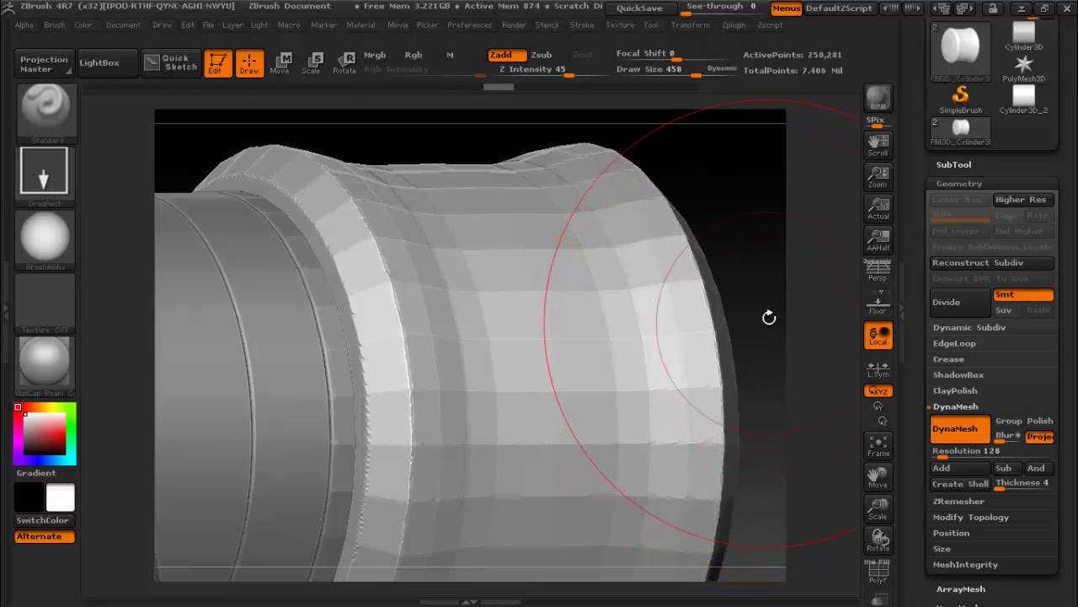
- Subdivide the end piece to SDiv 2 and mask its right end
left_click_drag(770, 312, 742, 283)
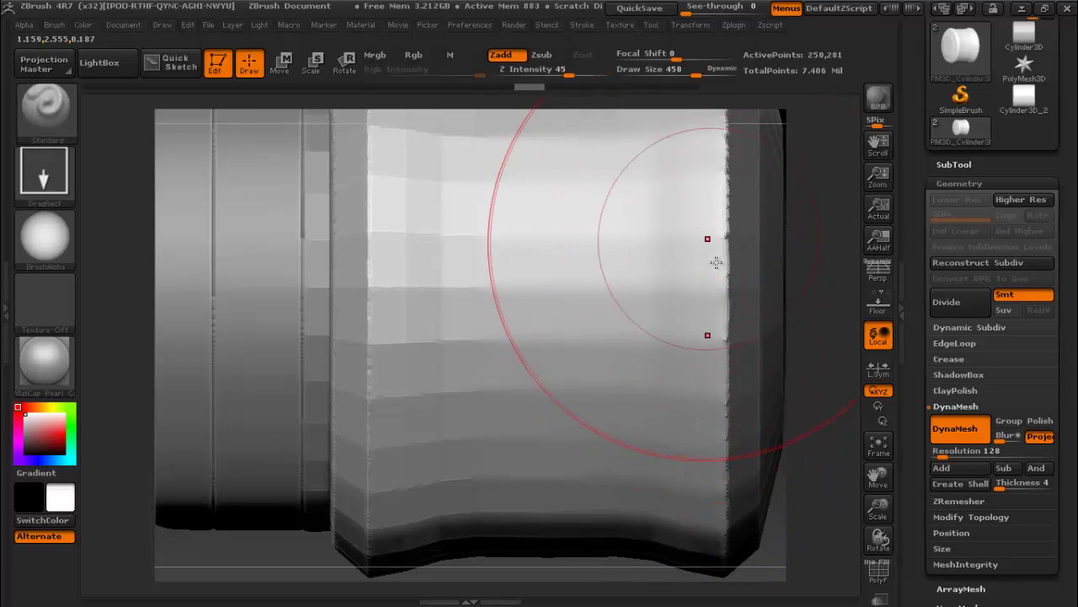
key("ctrl")
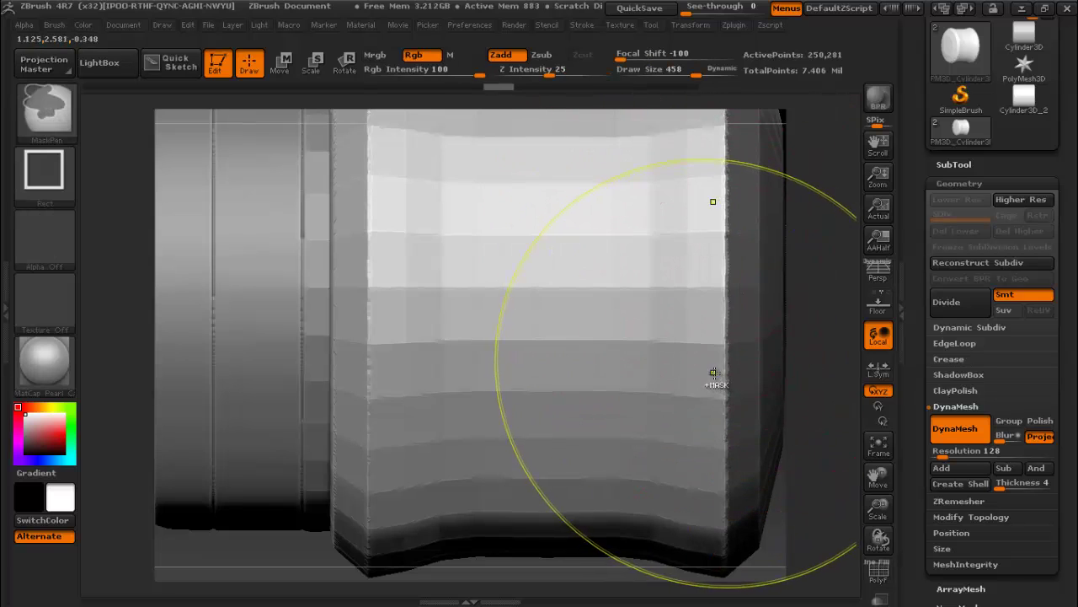
left_click(718, 367, "ctrl+shift")
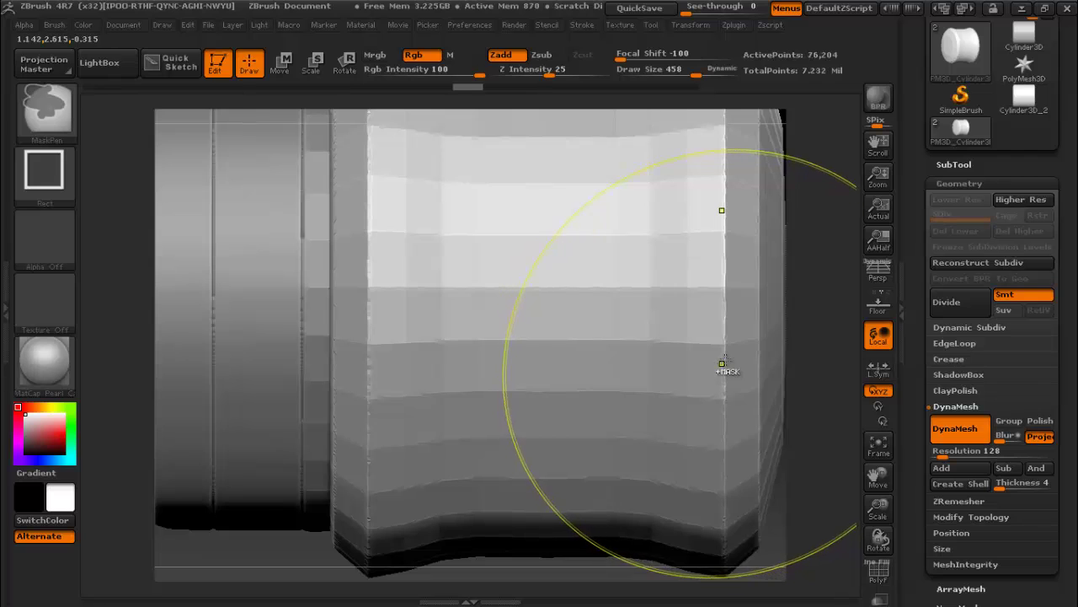
left_click(764, 342, "ctrl+shift")
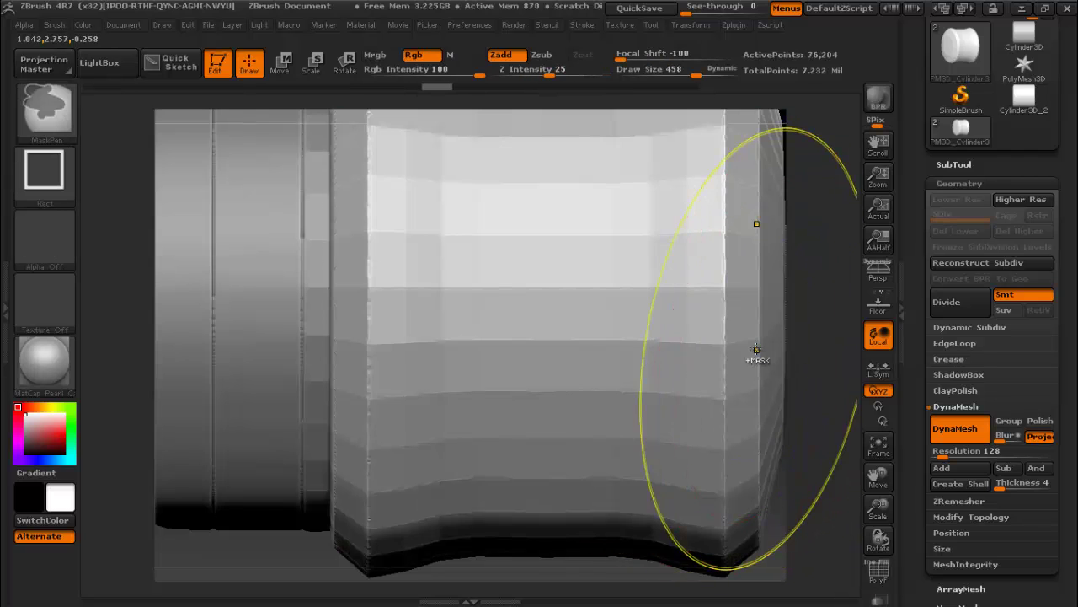
mouse_move(878, 510)
left_mouse_down()
mouse_move(854, 440)
mouse_move(775, 380)
left_mouse_up()
left_click_drag(765, 220, 686, 566, "ctrl+shift")
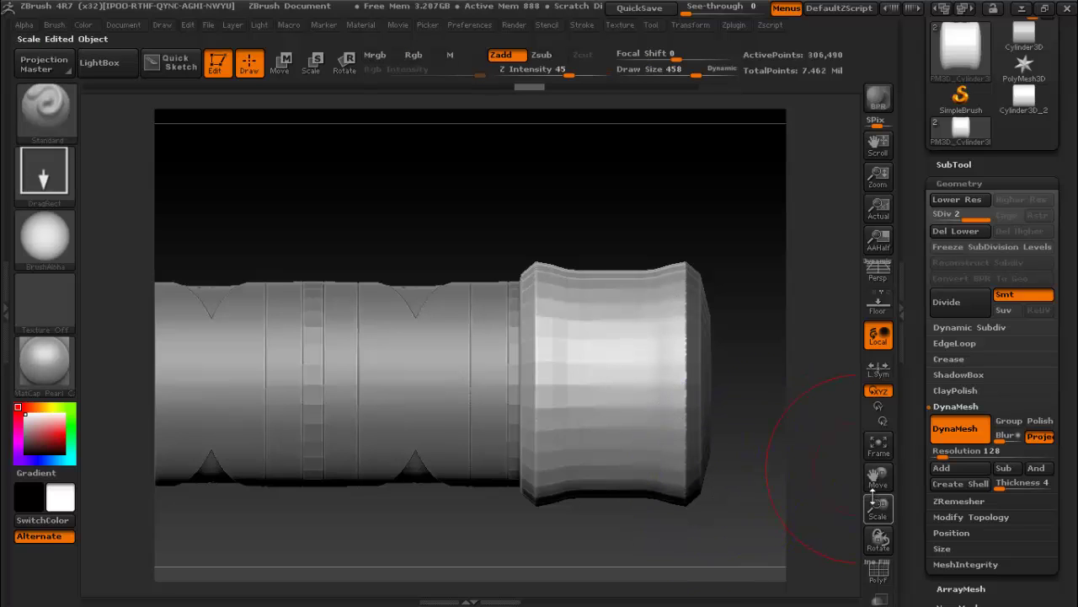
left_click_drag(877, 510, 859, 509)
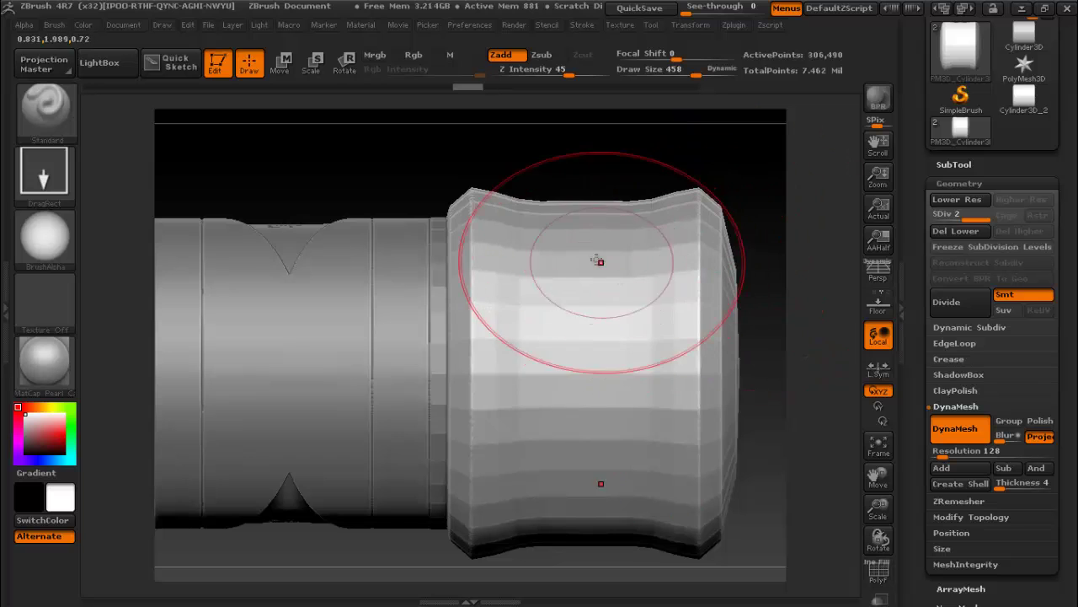
- Select the Dam_Standard brush and lower its Draw Size to 244
left_click(46, 110)
key("d")
key("s")
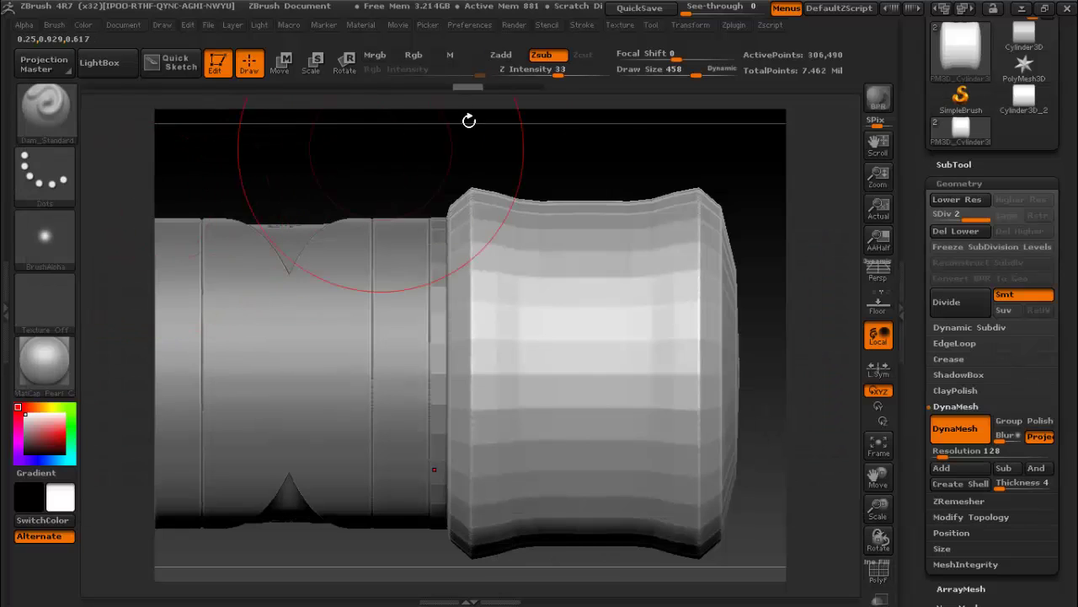
left_click(733, 25)
left_click(691, 26)
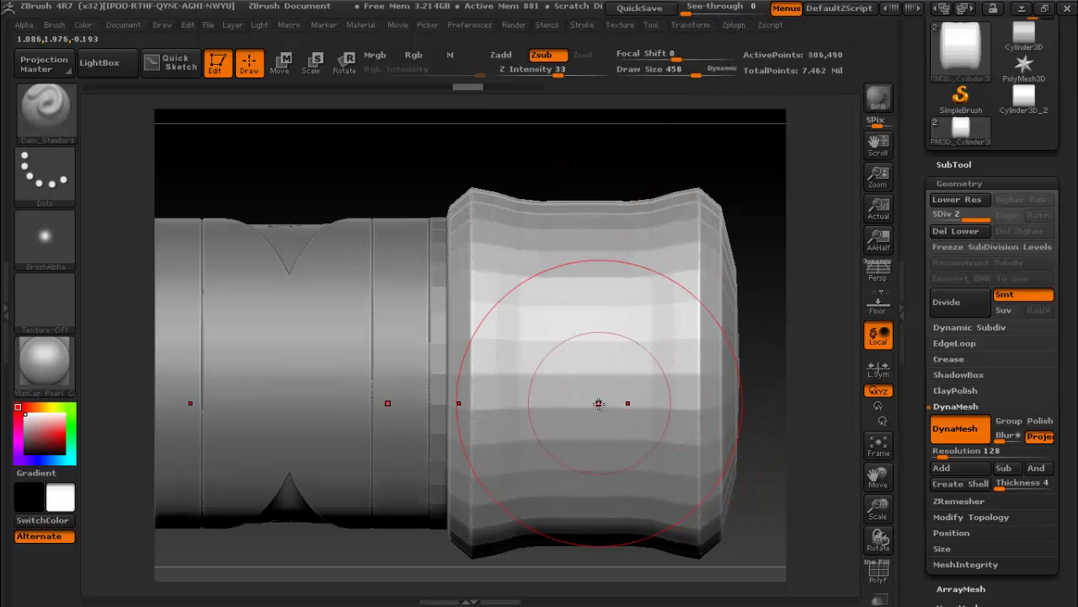
left_click(730, 27)
left_click(705, 26)
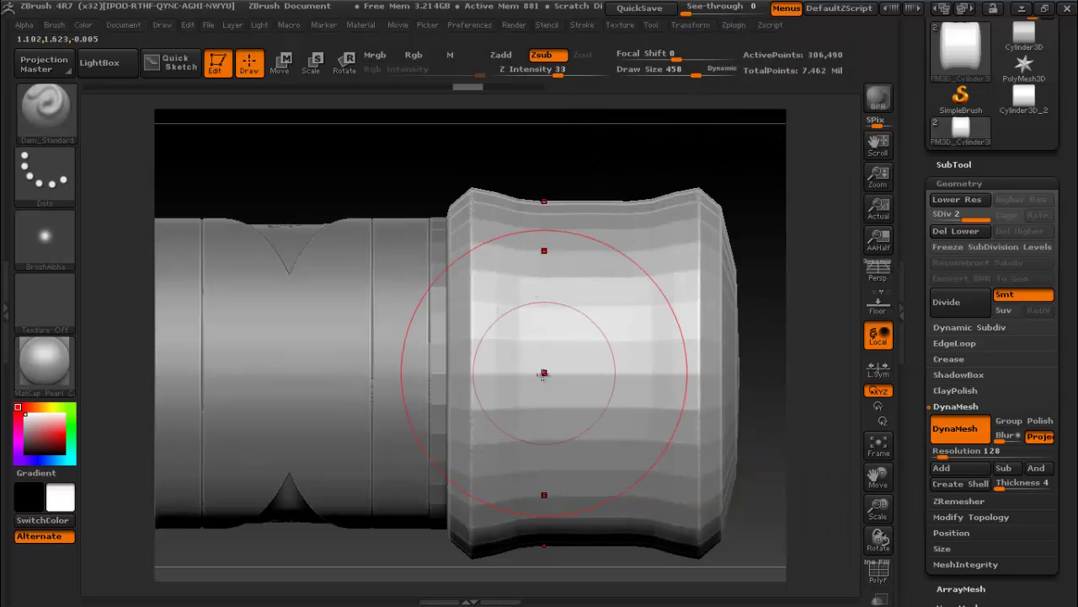
left_click_drag(696, 75, 648, 79)
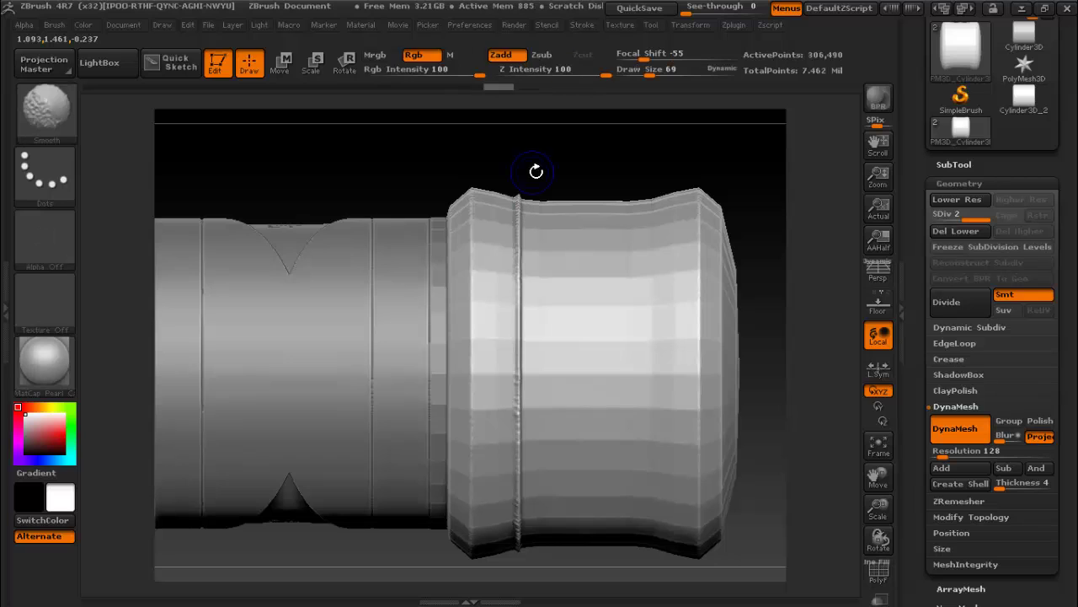
- Undo the three trial groove strokes and subdivide the end piece to level 3
key("ctrl+z")
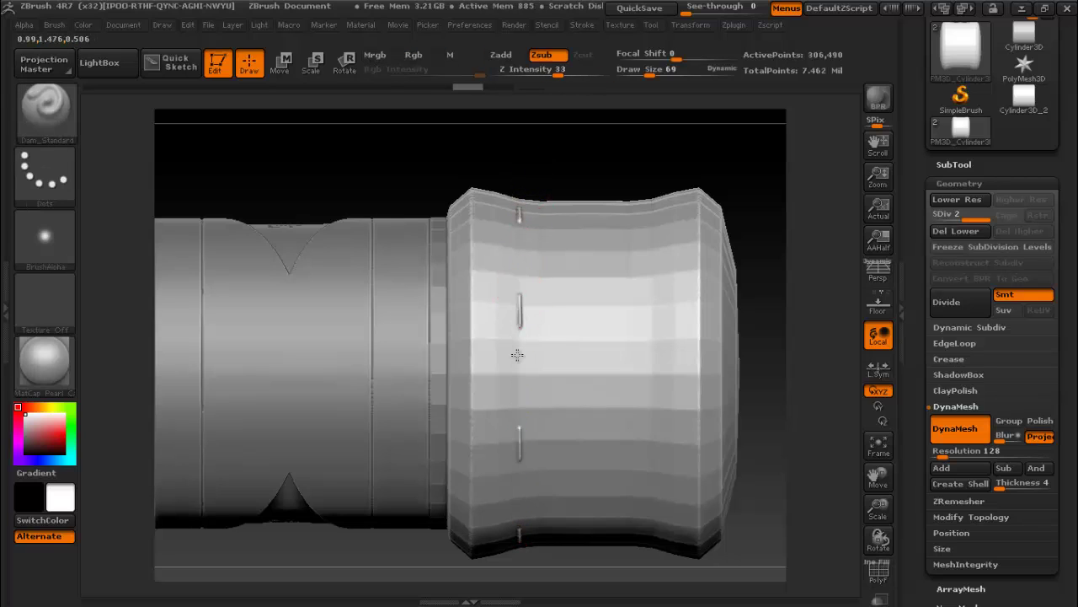
key("ctrl+z")
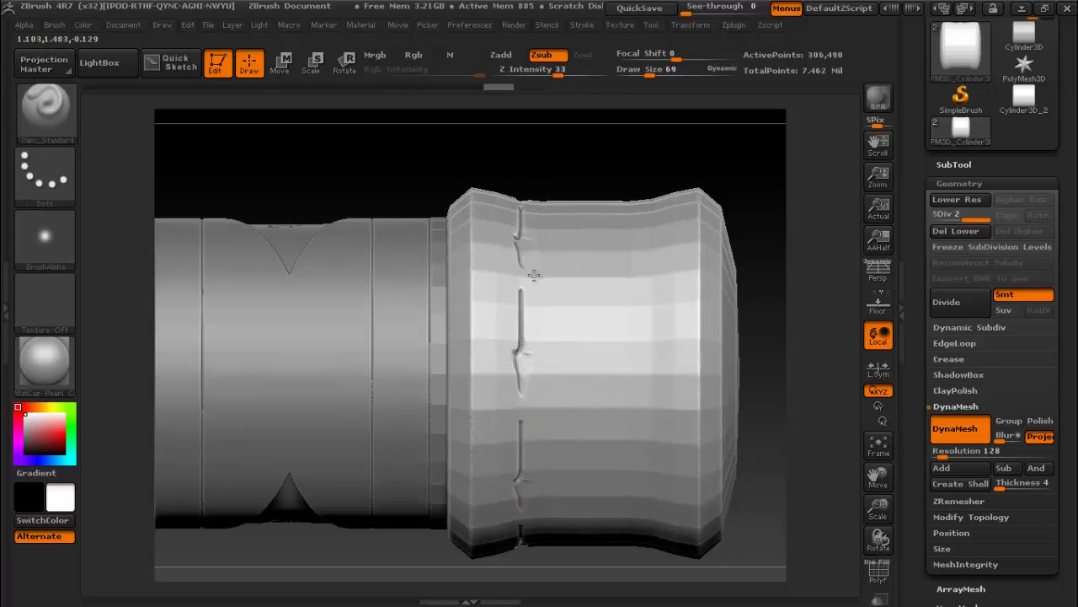
key("ctrl+z")
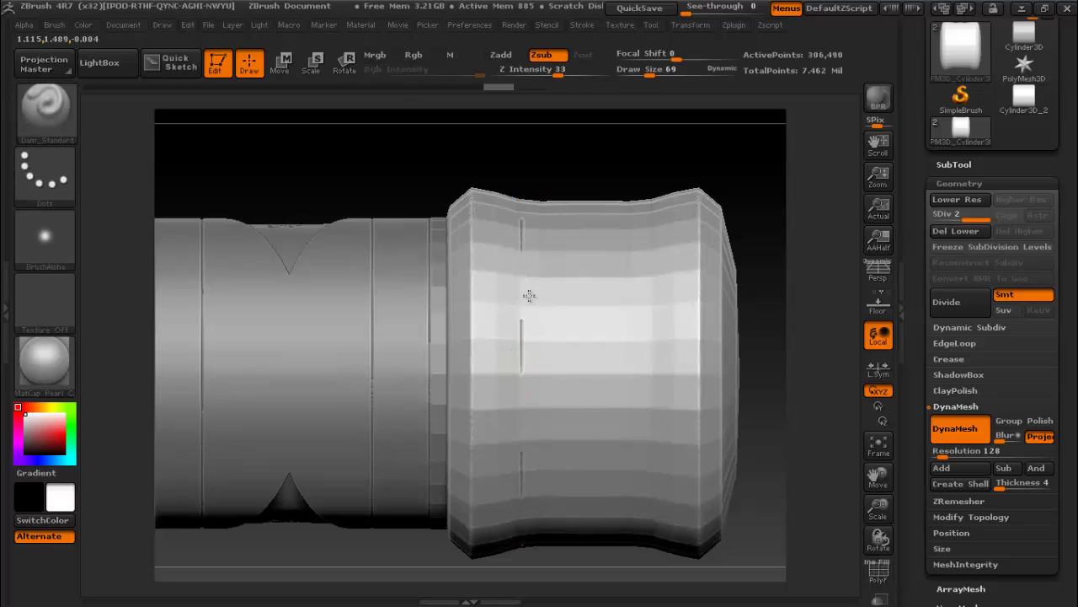
mouse_move(566, 151)
left_mouse_down()
mouse_move(582, 217)
mouse_move(621, 183)
mouse_move(611, 190)
mouse_move(698, 241)
mouse_move(514, 326)
left_mouse_up()
key("ctrl+d")
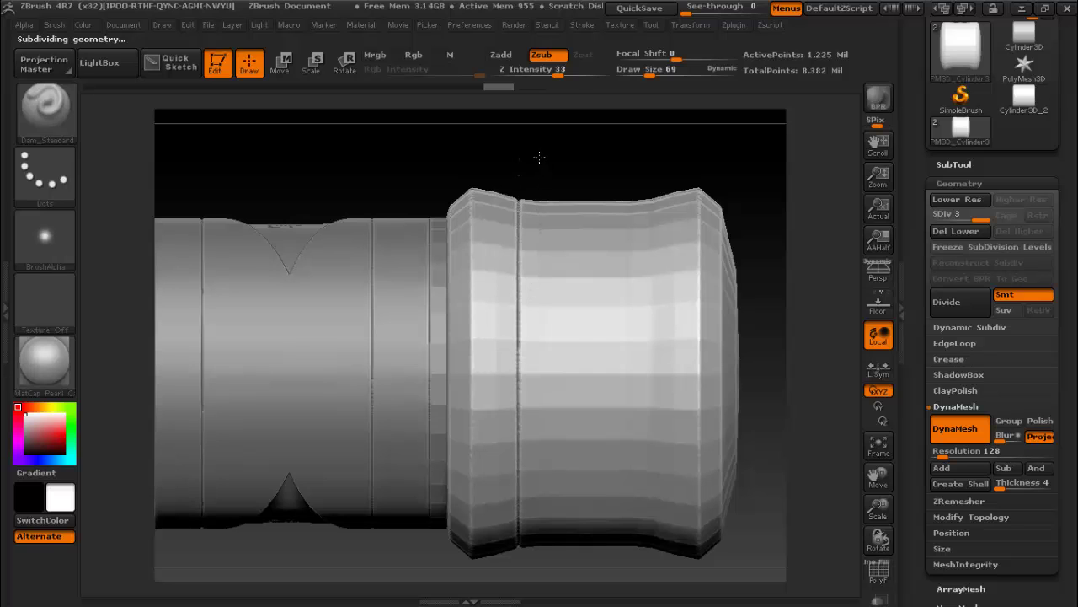
- Test a curved groove down the end piece from side view, then undo it
mouse_move(590, 185)
left_mouse_down()
mouse_move(553, 186)
mouse_move(584, 186)
left_mouse_up()
left_click_drag(561, 221, 521, 411)
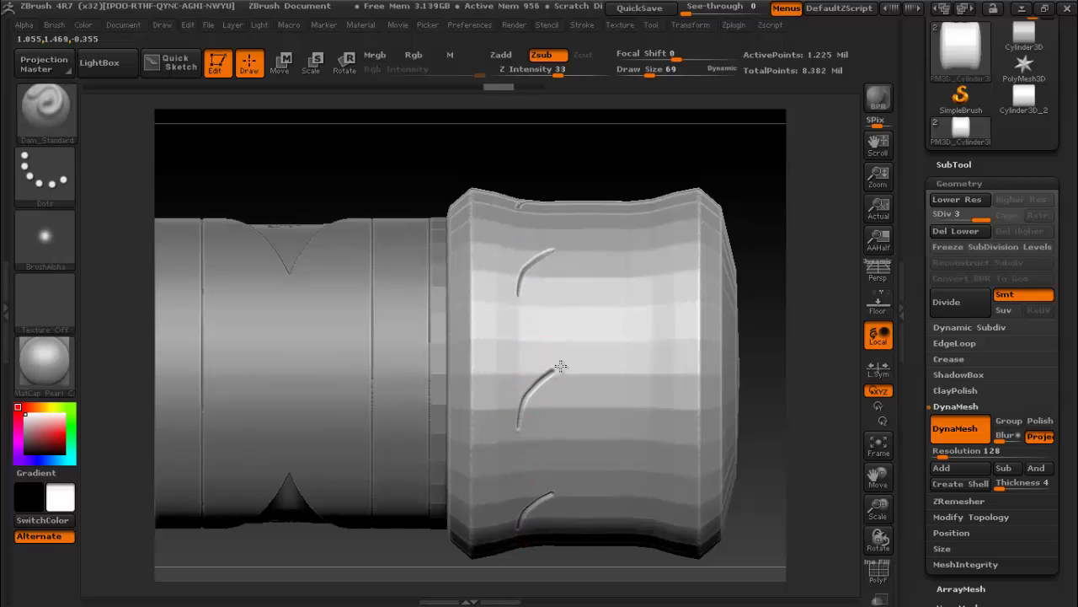
mouse_move(666, 205)
left_mouse_down()
mouse_move(649, 217)
mouse_move(631, 325)
mouse_move(610, 341)
mouse_move(638, 289)
left_mouse_up()
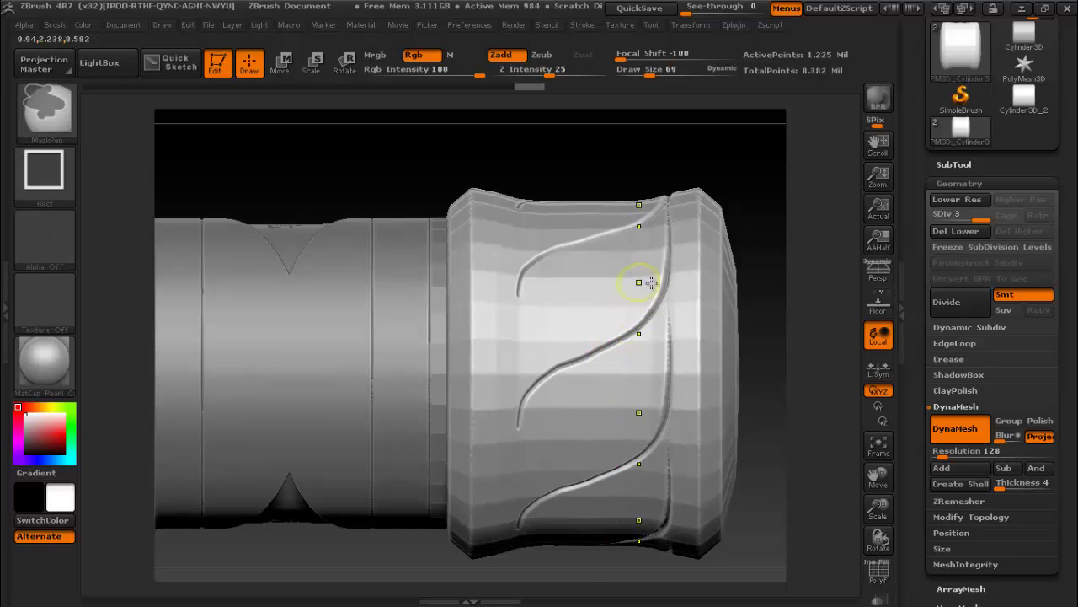
key("ctrl+z")
left_click(699, 25)
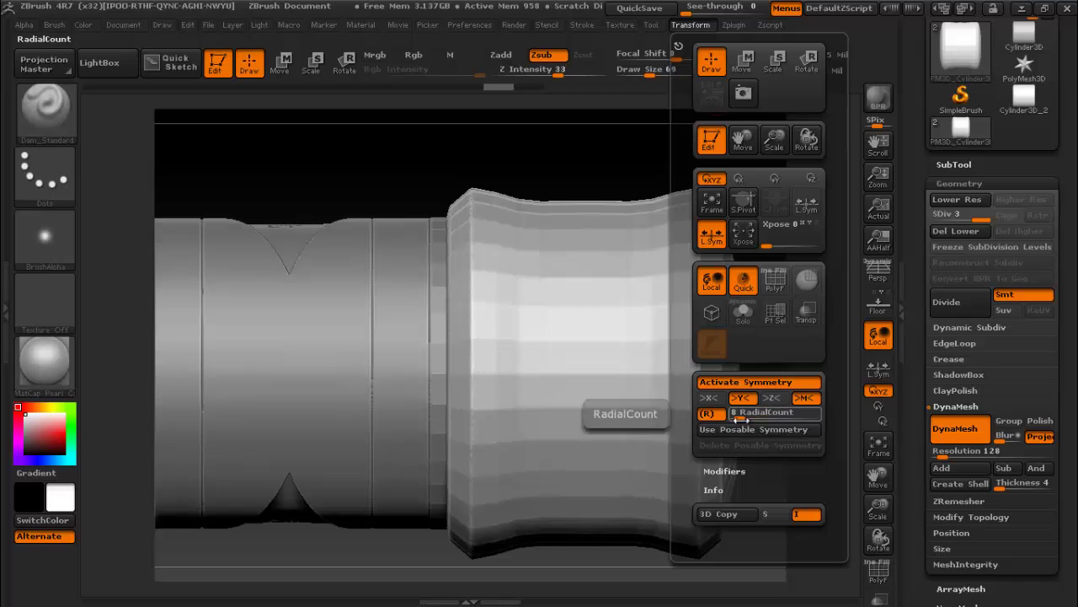
- Turn on radial symmetry around the handle's axis and adjust the radial count
left_click_drag(739, 418, 745, 417)
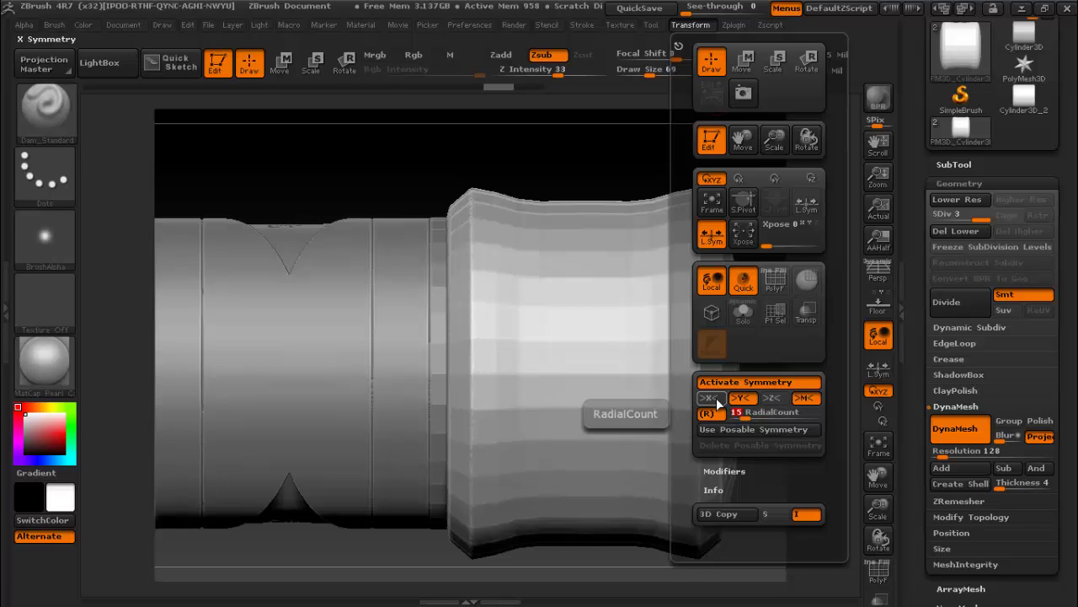
left_click(734, 25)
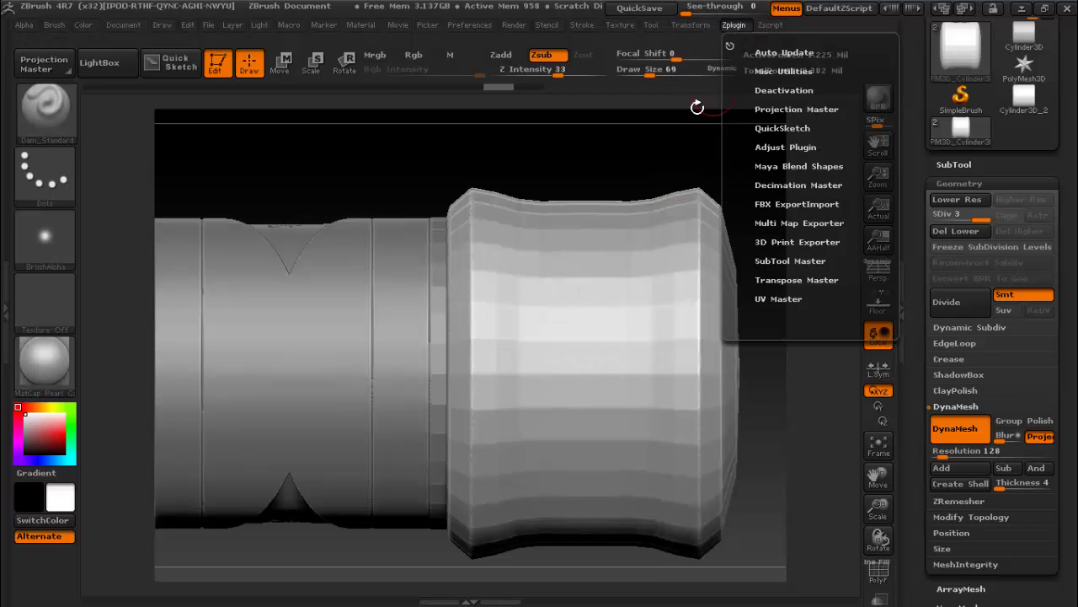
left_click(692, 26)
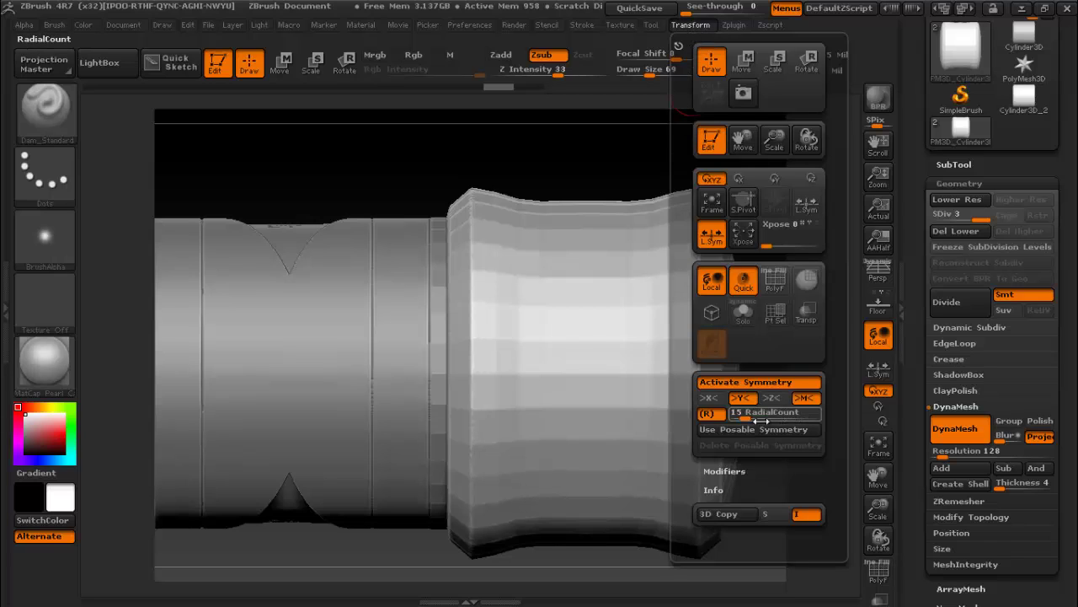
left_click_drag(761, 418, 763, 418)
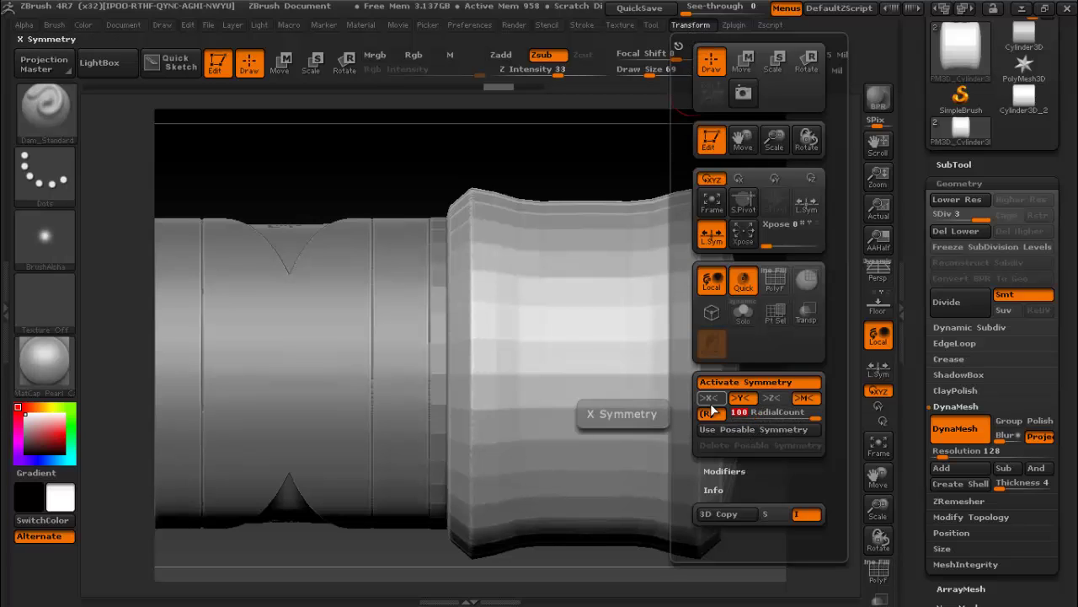
left_click(711, 401)
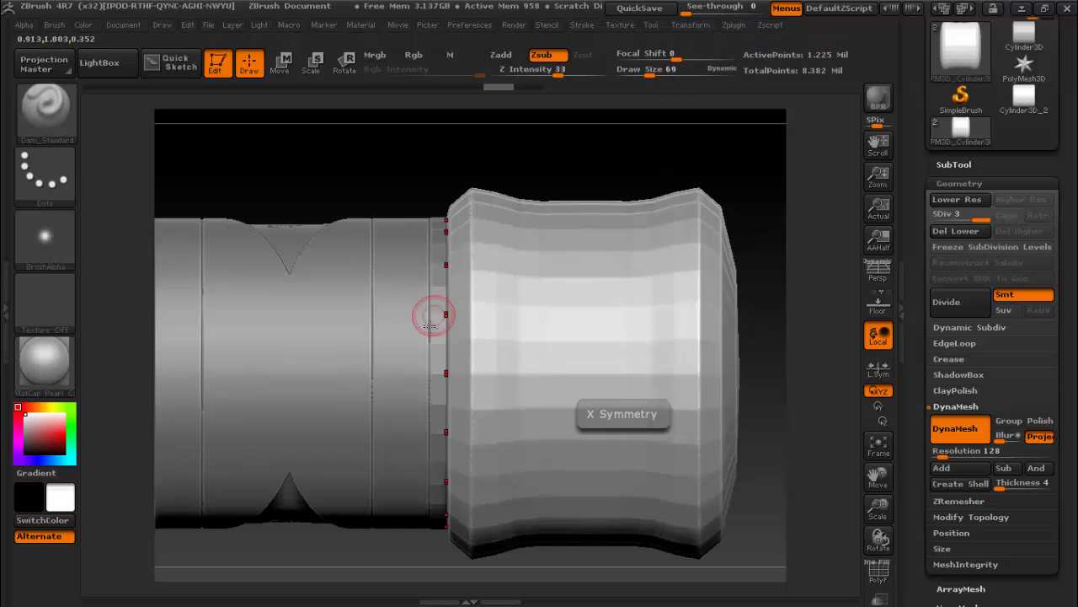
- Test short, vertical and diagonal groove patterns around the end piece, undoing each one
left_click_drag(521, 412, 594, 362)
key("ctrl+z")
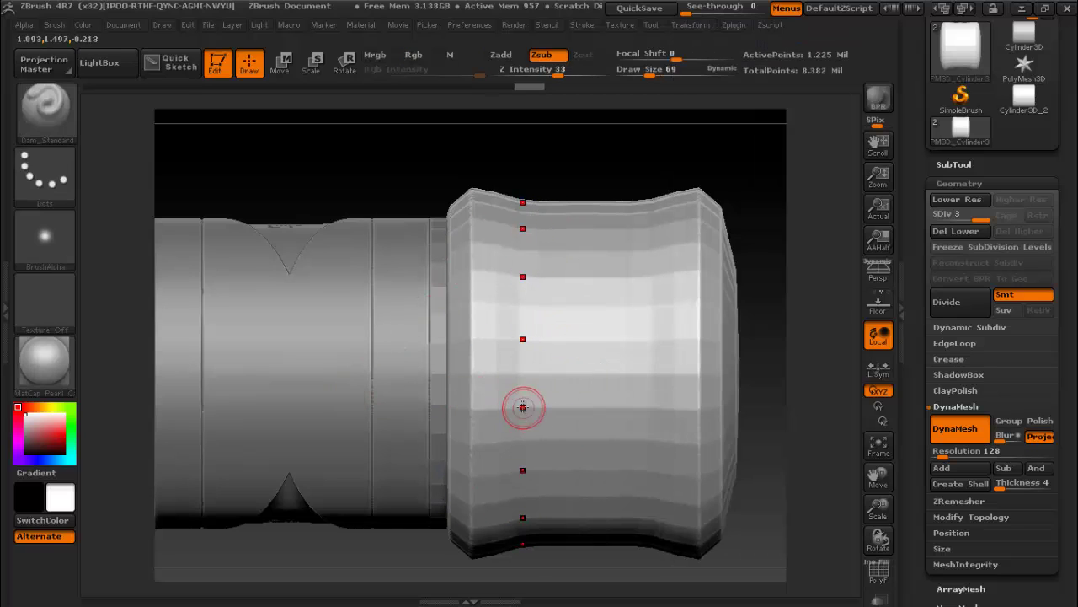
key("ctrl+z")
left_click_drag(523, 407, 525, 361)
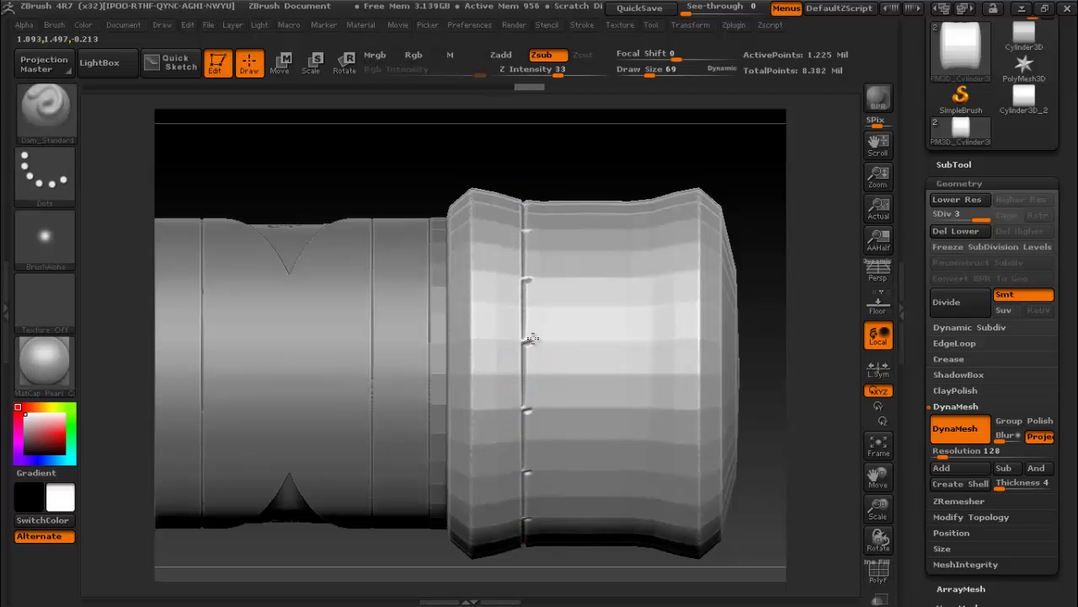
left_click_drag(563, 324, 650, 294)
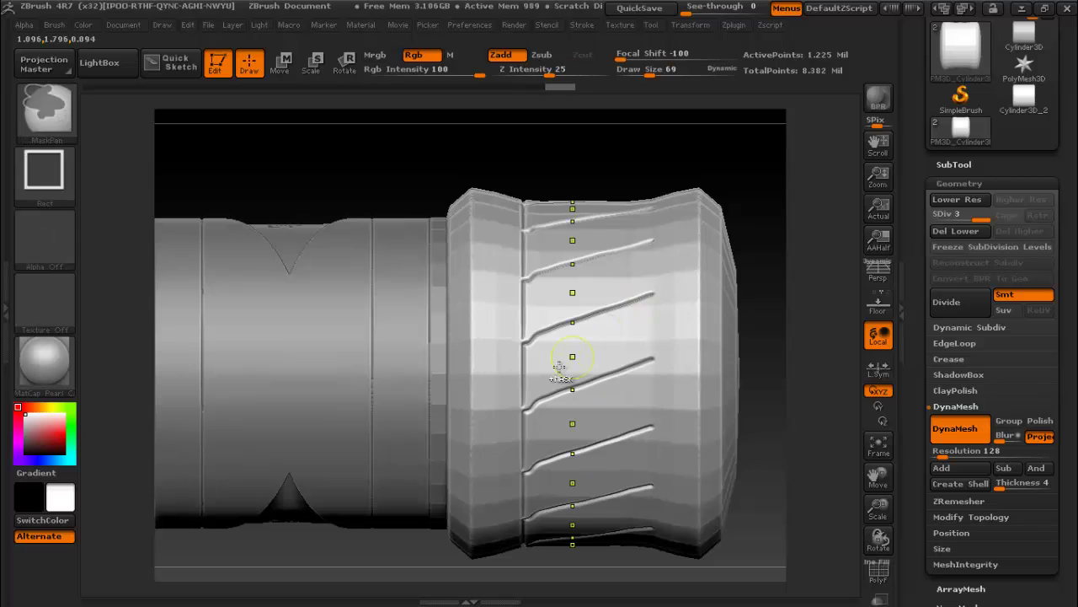
key("ctrl+z")
key("ctrl+z")
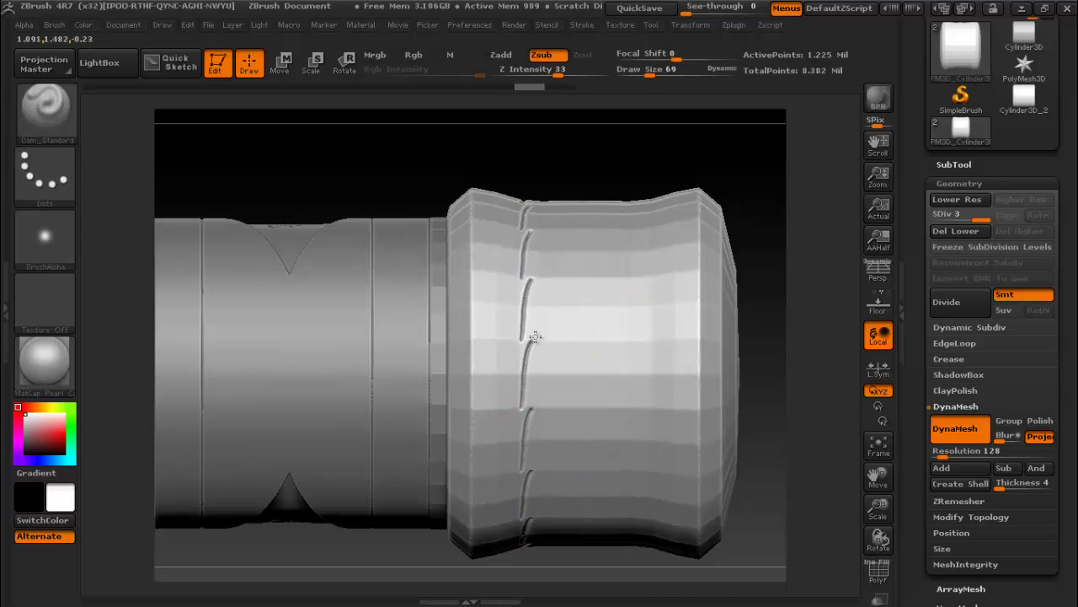
left_click_drag(536, 337, 677, 226)
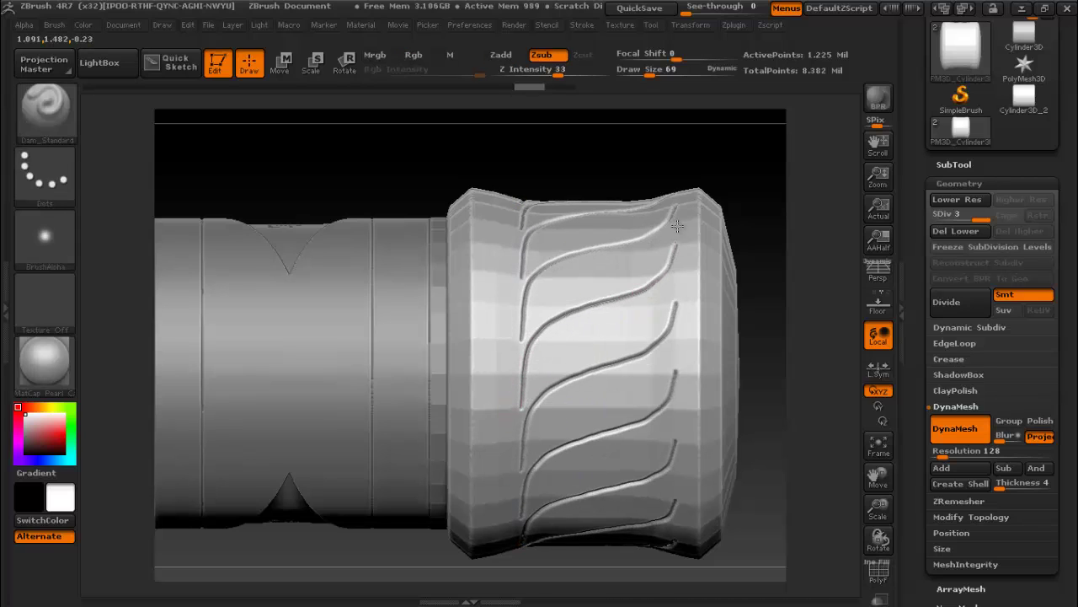
key("ctrl+z")
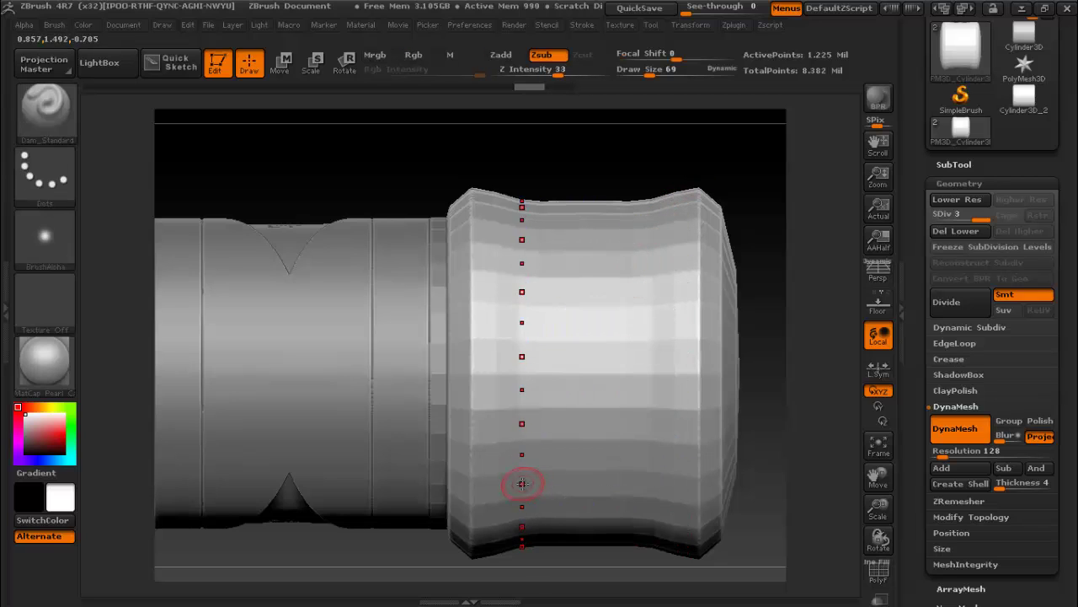
key("ctrl+z")
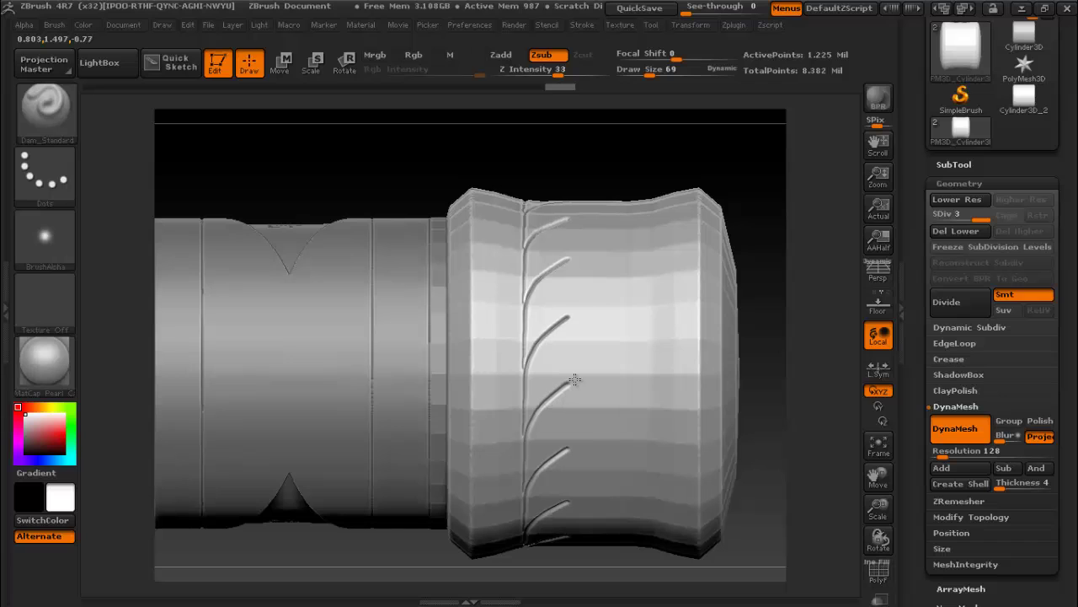
- Try long sweeping spiral grooves around the collar and undo them, leaving it smooth
mouse_move(573, 380)
left_mouse_down()
mouse_move(618, 356)
mouse_move(650, 312)
mouse_move(673, 163)
left_mouse_up()
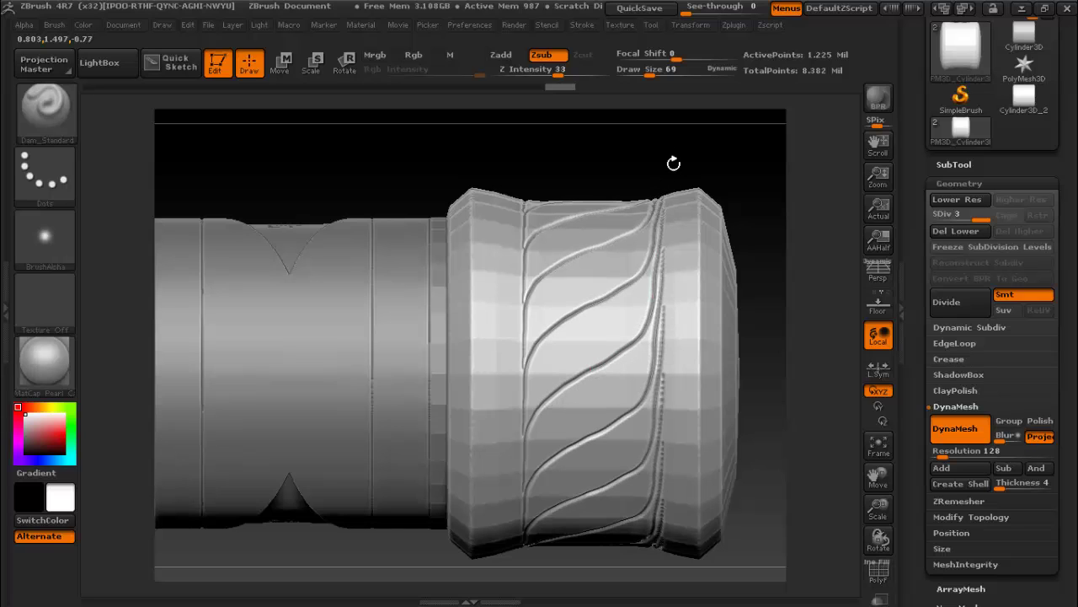
key("ctrl+z")
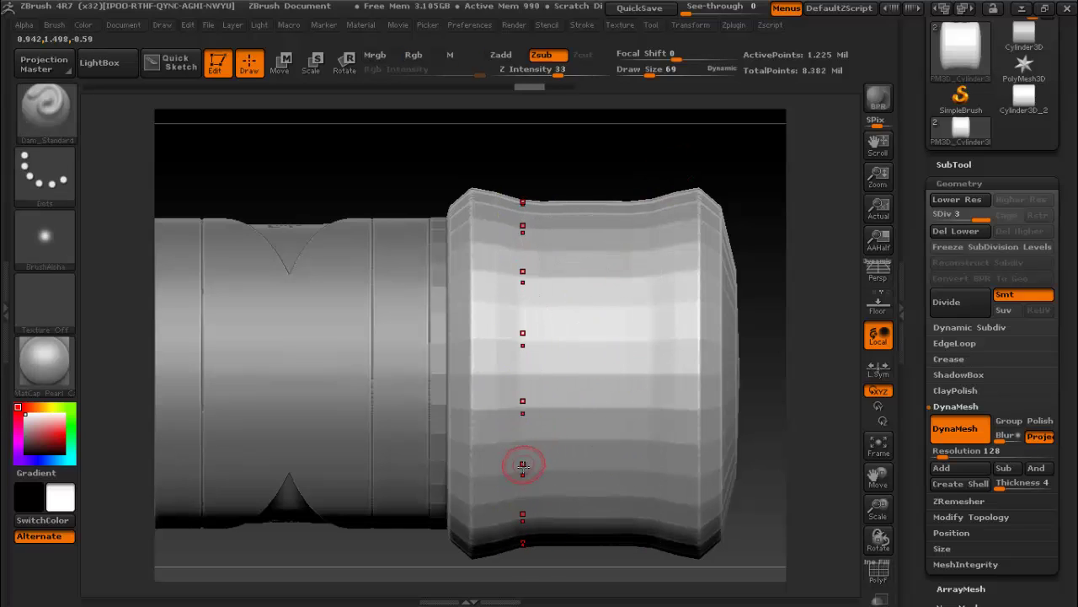
left_click_drag(522, 464, 532, 448)
key("ctrl+z")
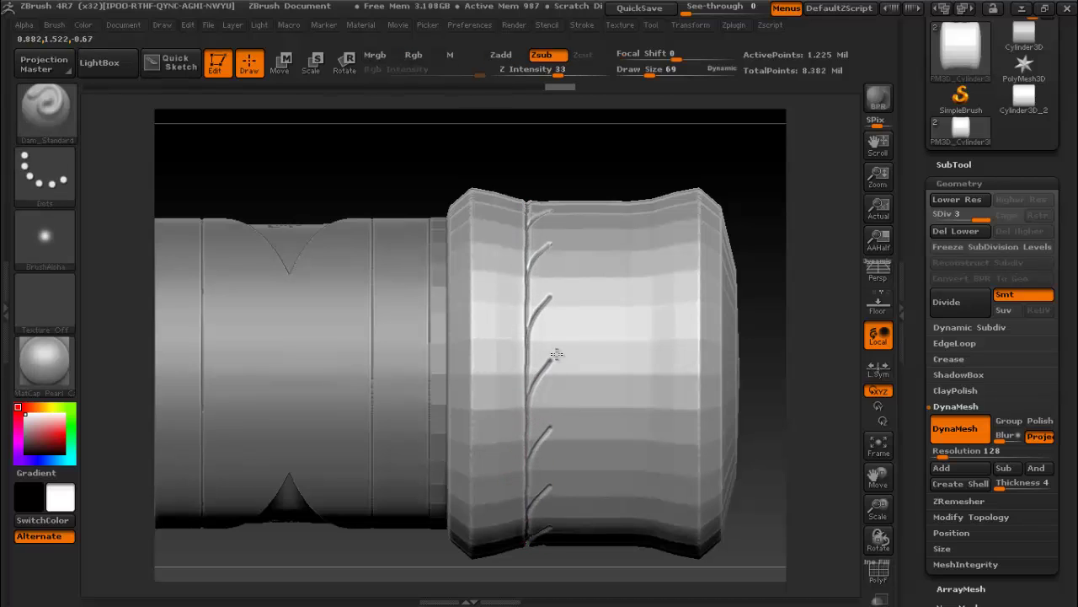
mouse_move(556, 353)
left_mouse_down()
mouse_move(633, 305)
mouse_move(658, 269)
mouse_move(689, 122)
left_mouse_up()
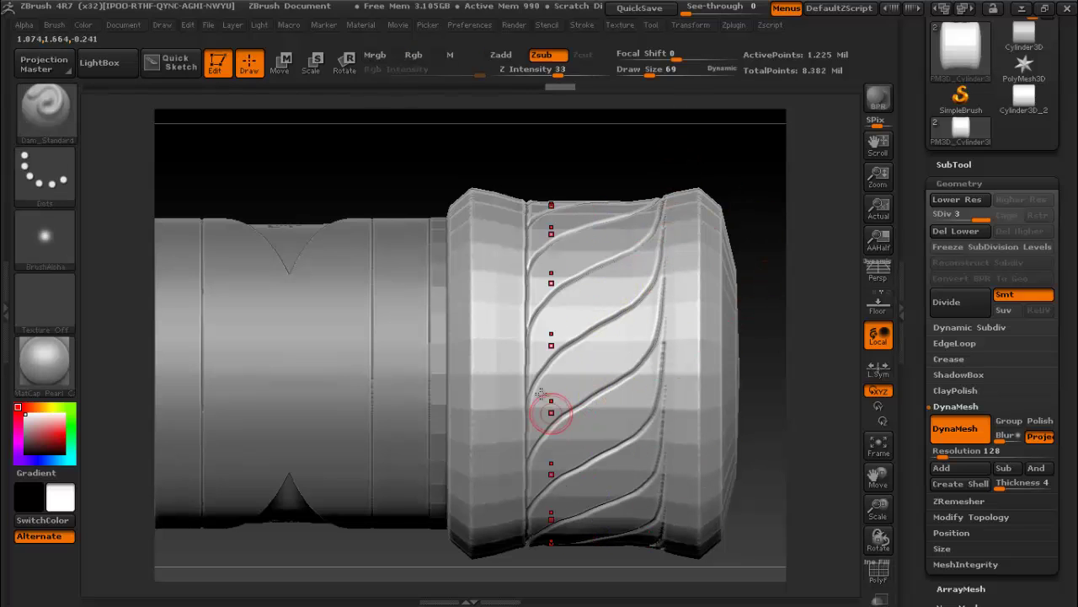
key("ctrl+z")
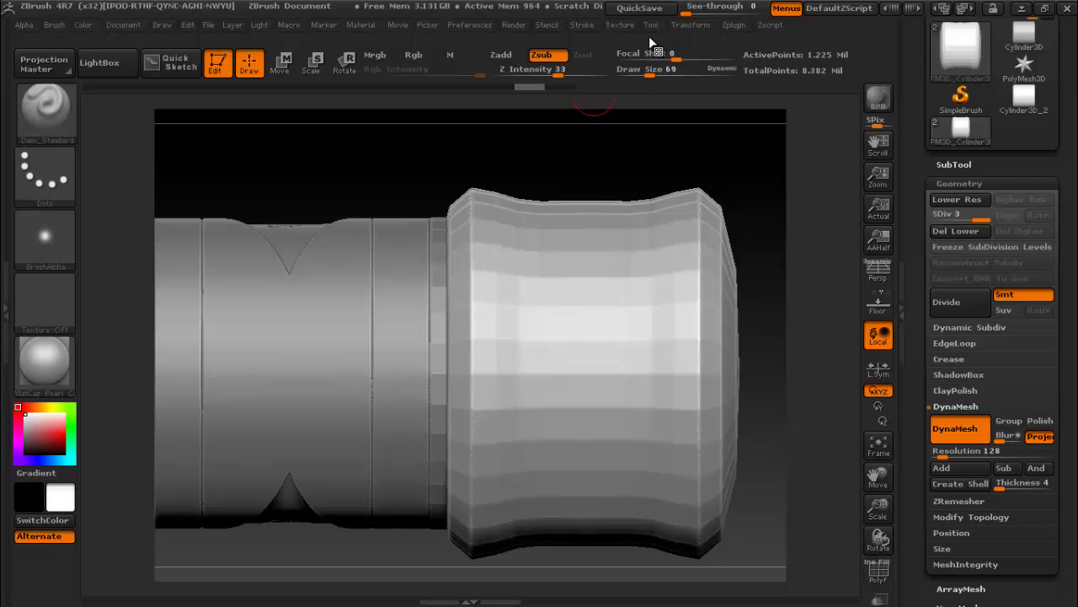
- Set Lazy Mouse LazyStep to about 0.44 and undo the dotted test stroke
left_click(56, 28)
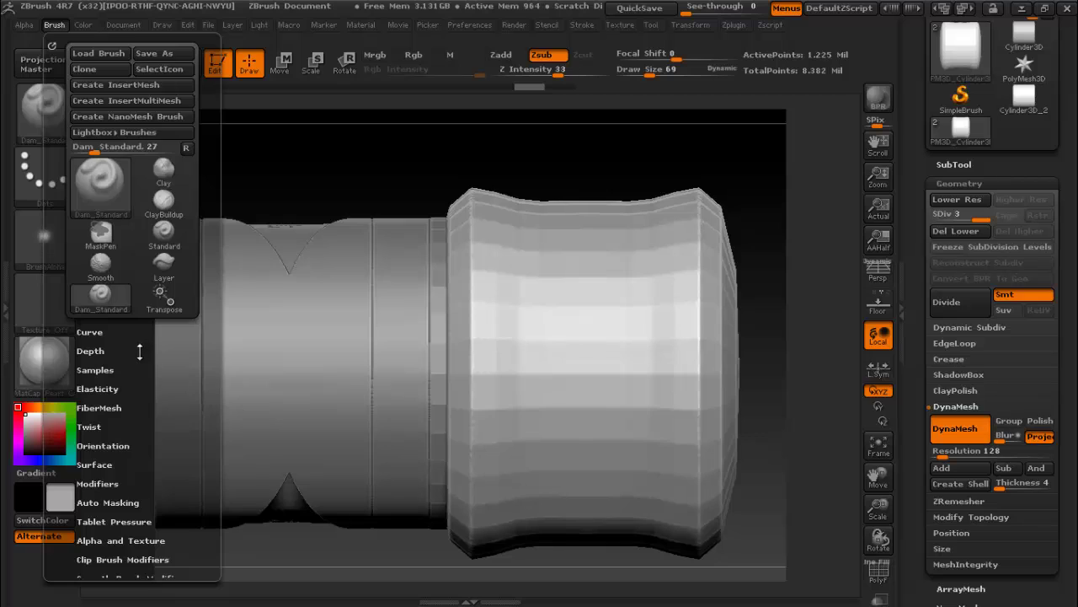
left_click(581, 25)
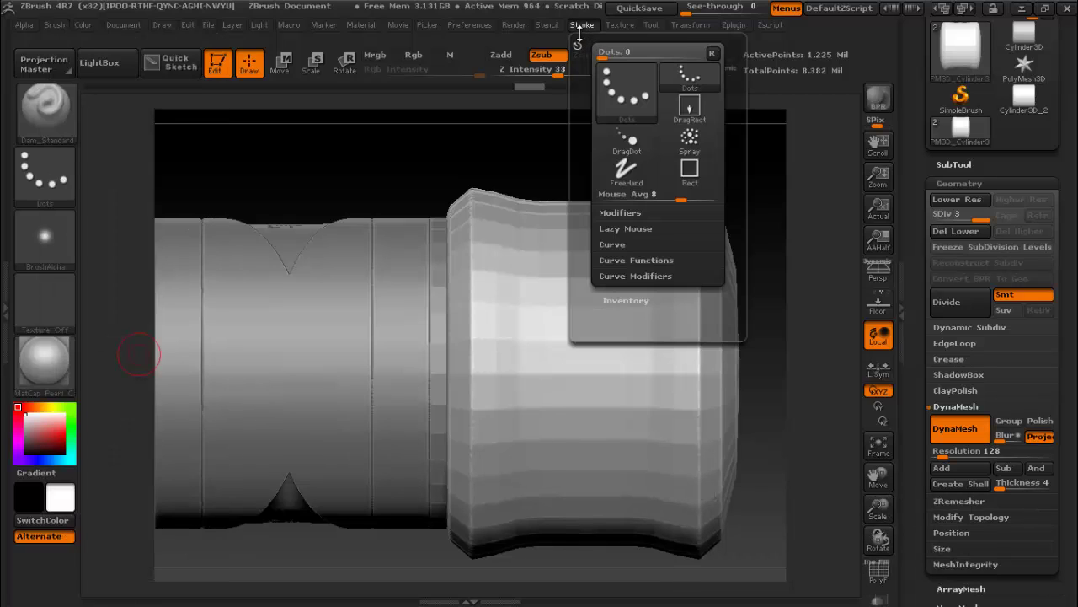
left_click(642, 232)
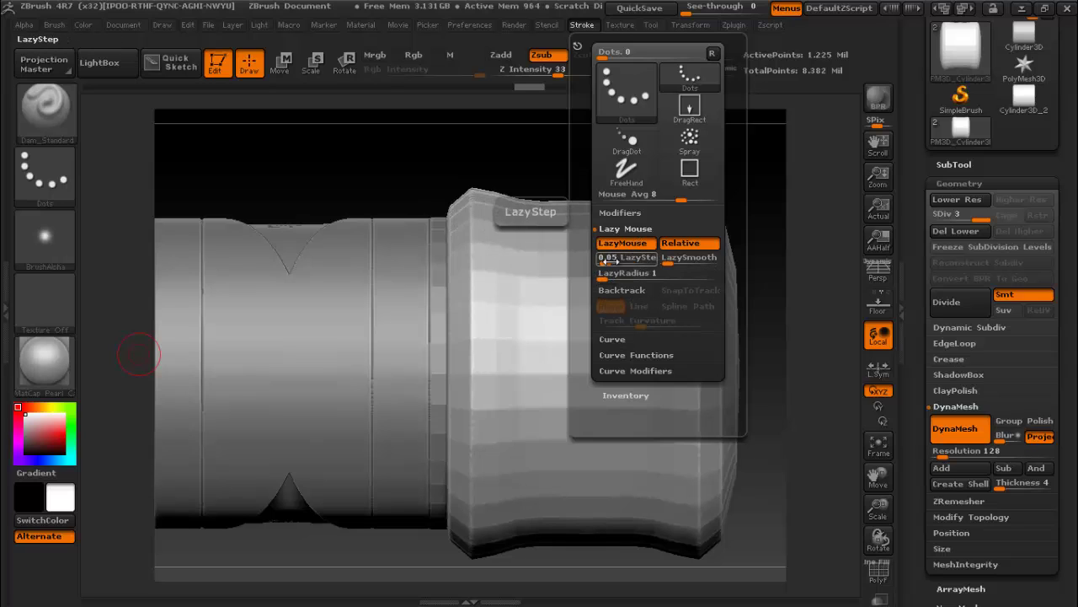
left_click_drag(606, 261, 616, 261)
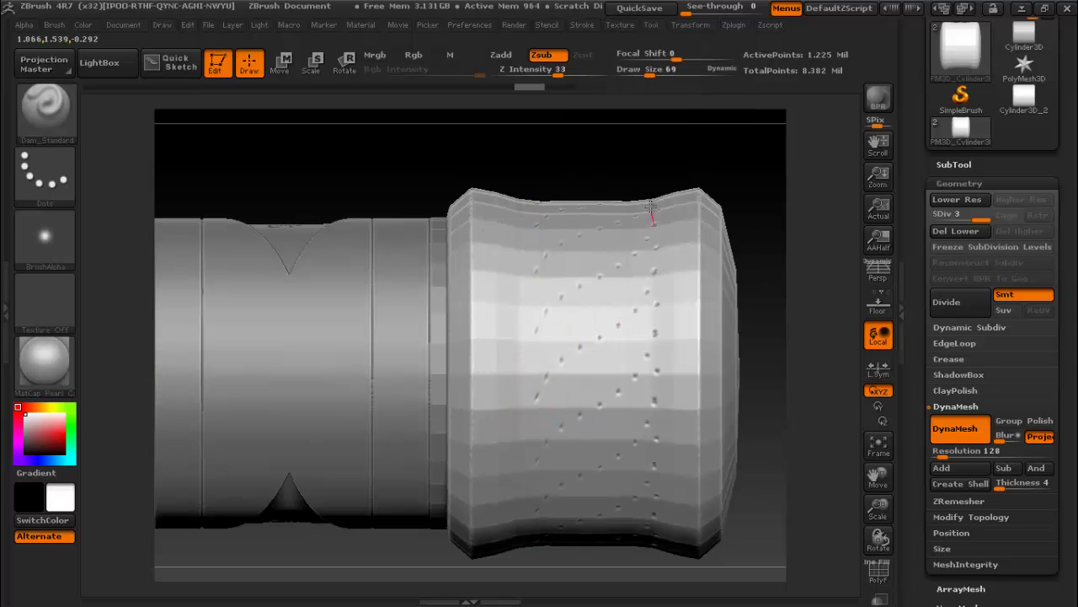
key("ctrl+z")
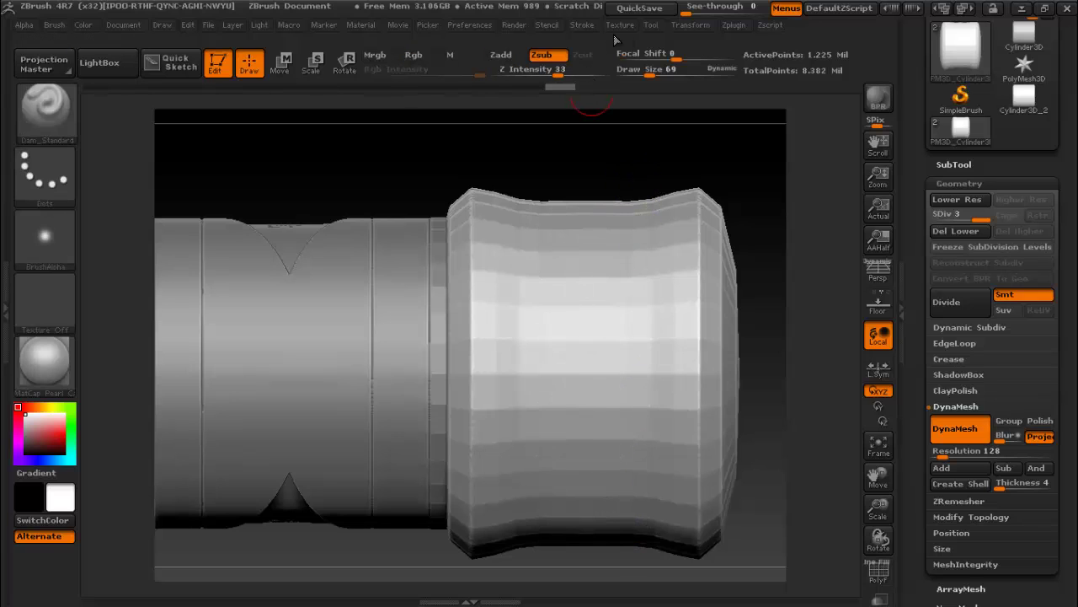
- Lower LazyStep to about 0.37 and carve a column of diagonal grooves up the collar
left_click(587, 28)
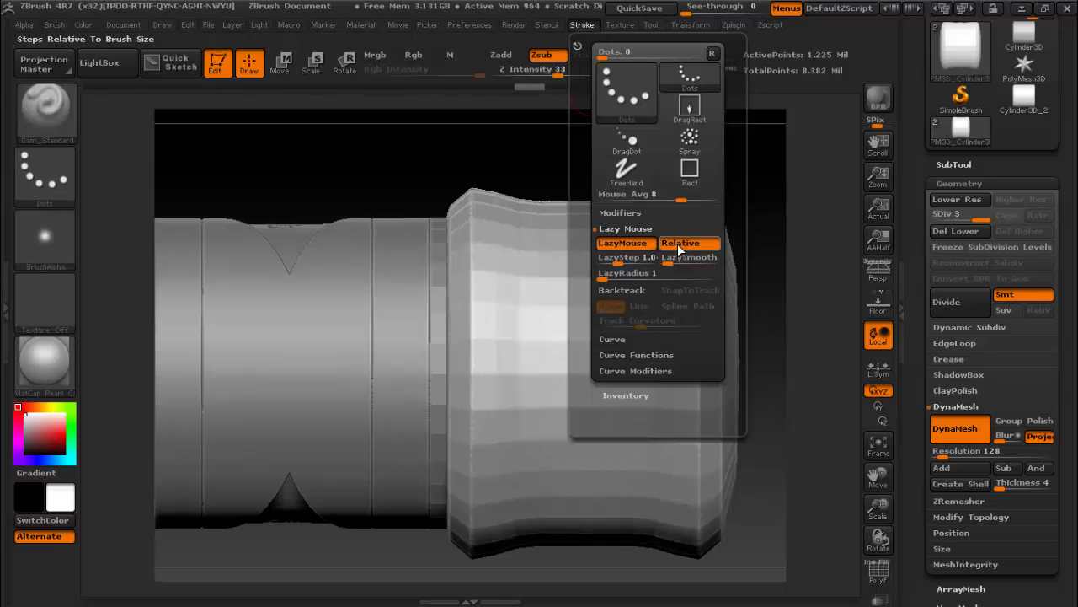
left_click_drag(611, 262, 610, 262)
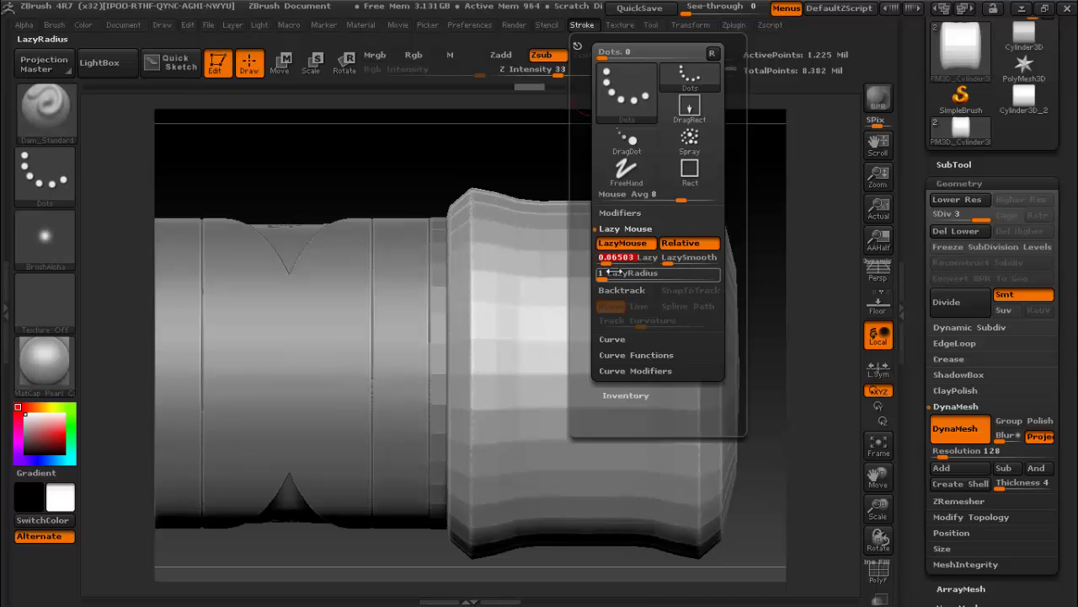
left_click_drag(544, 342, 608, 232)
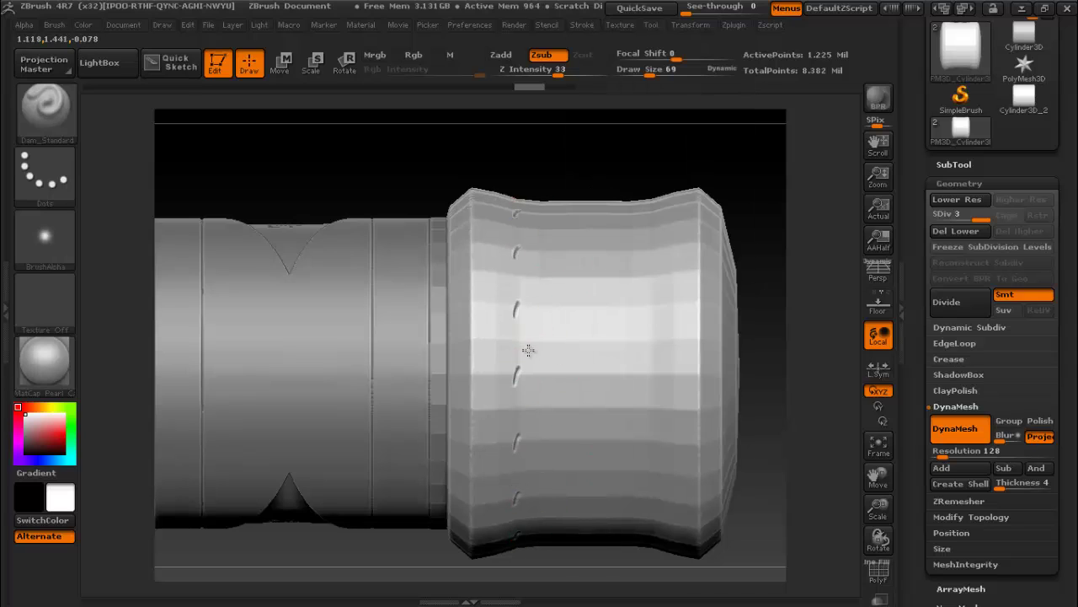
- Try long diagonal grooves across the collar, undo them, and toggle the wireframe overlay on and off
left_click_drag(582, 356, 511, 409)
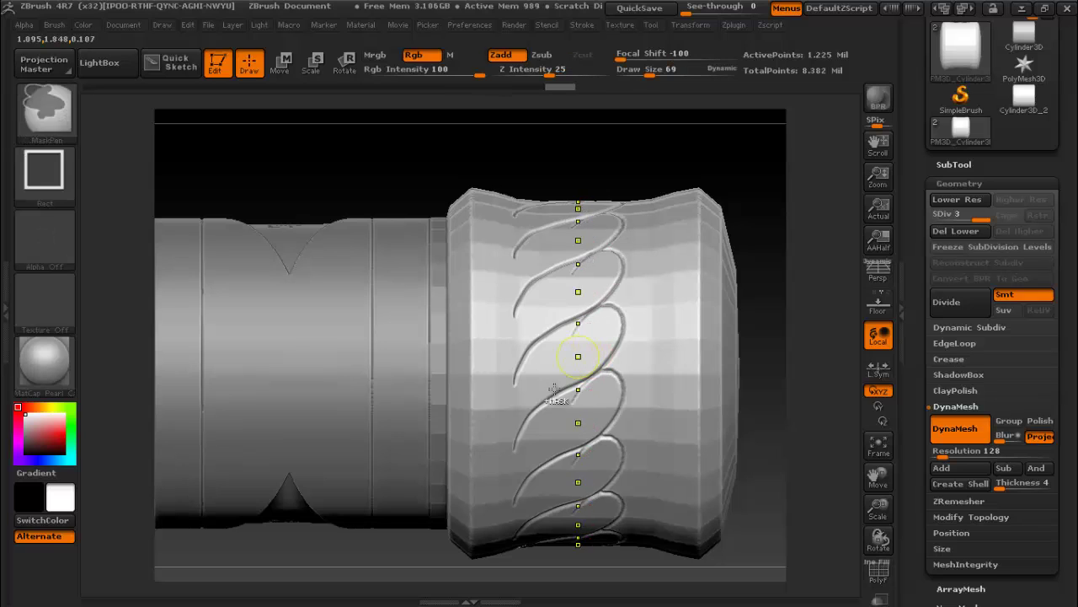
left_click_drag(536, 376, 659, 217)
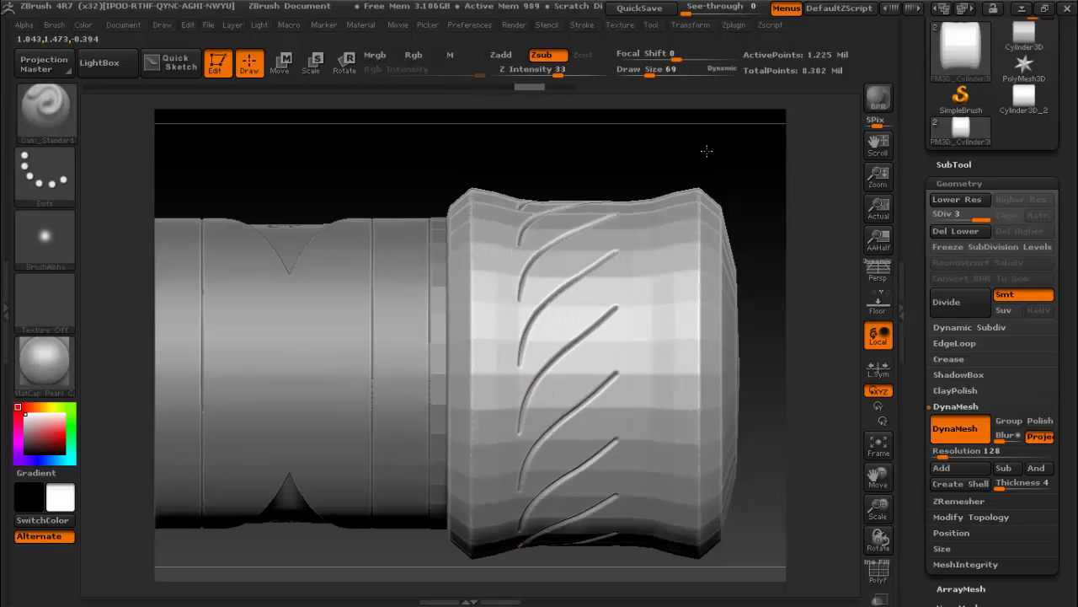
key("ctrl")
key("ctrl+z")
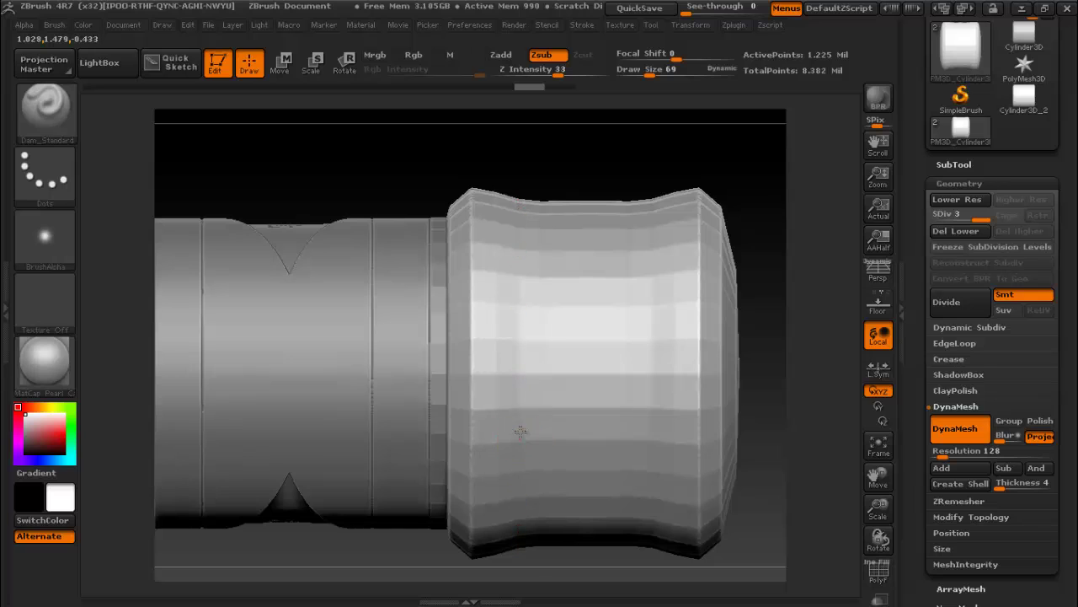
left_click_drag(522, 396, 662, 158)
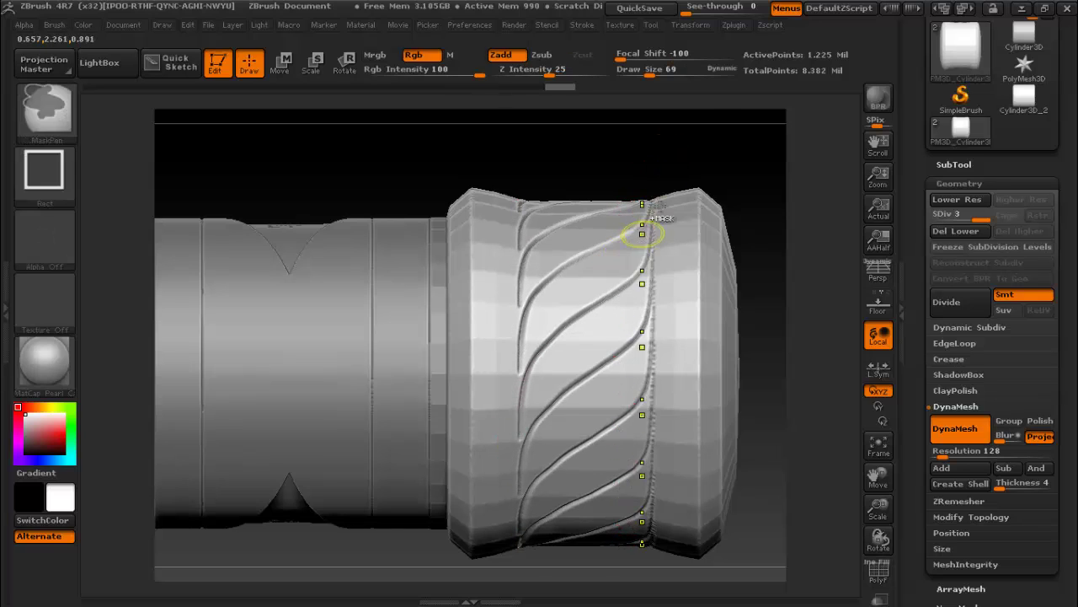
key("ctrl+z")
key("ctrl+z")
key("ctrl+z")
key("ctrl+shift+z")
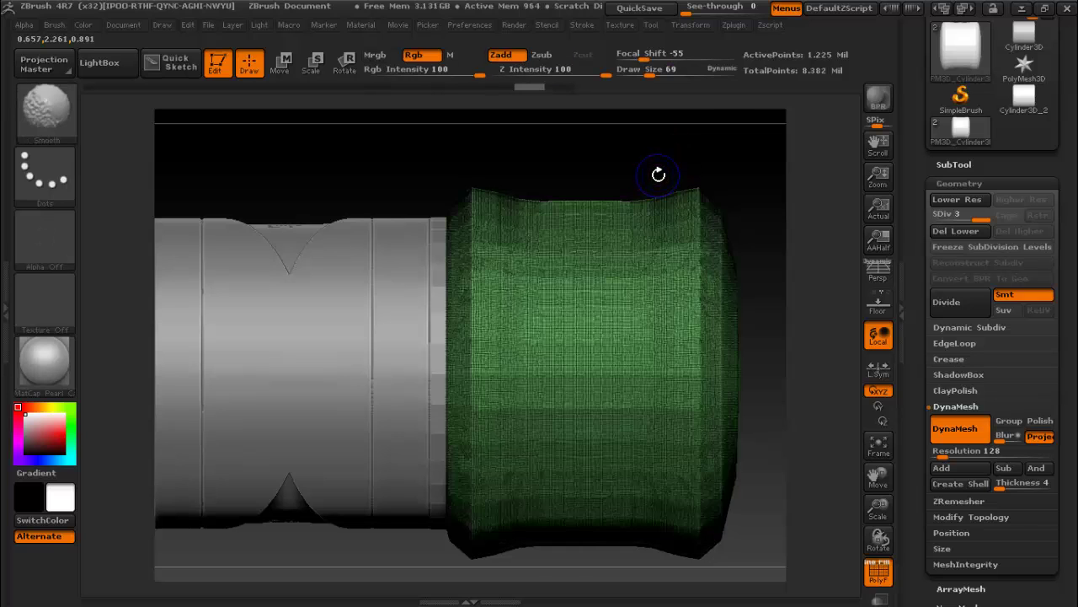
key("ctrl+shift+z")
left_click(733, 25)
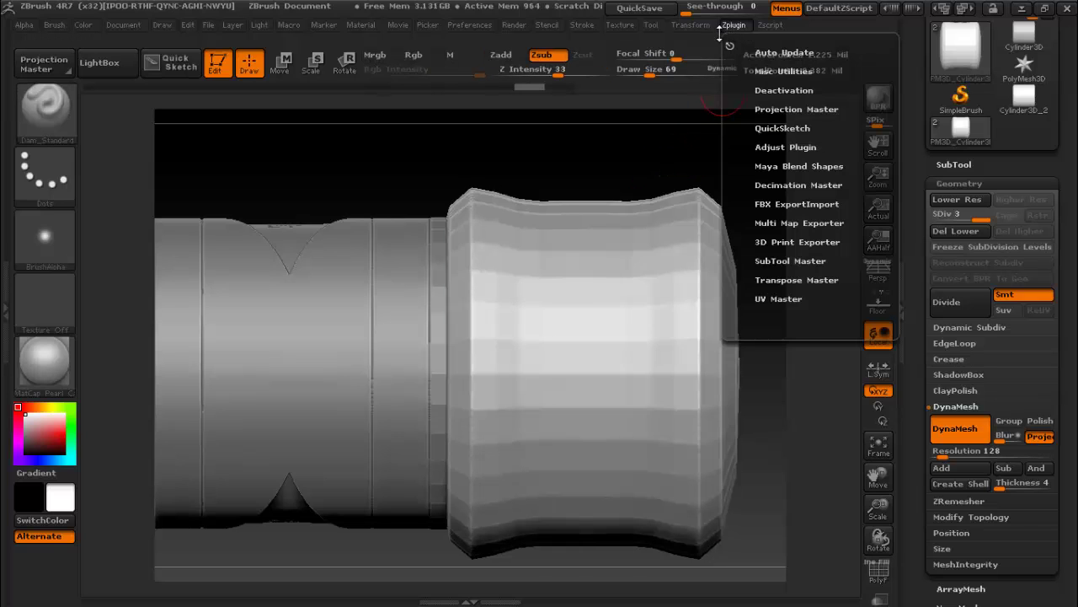
mouse_move(691, 25)
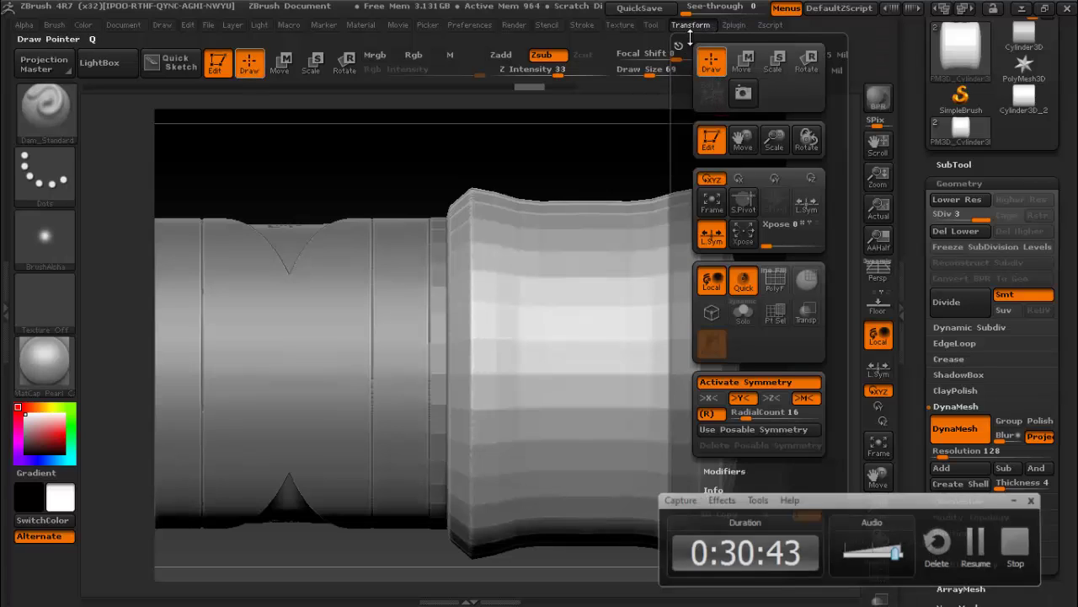
- Raise the radial symmetry count from 16 to 21 and test diagonal grooves around the collar
left_click_drag(745, 414, 749, 418)
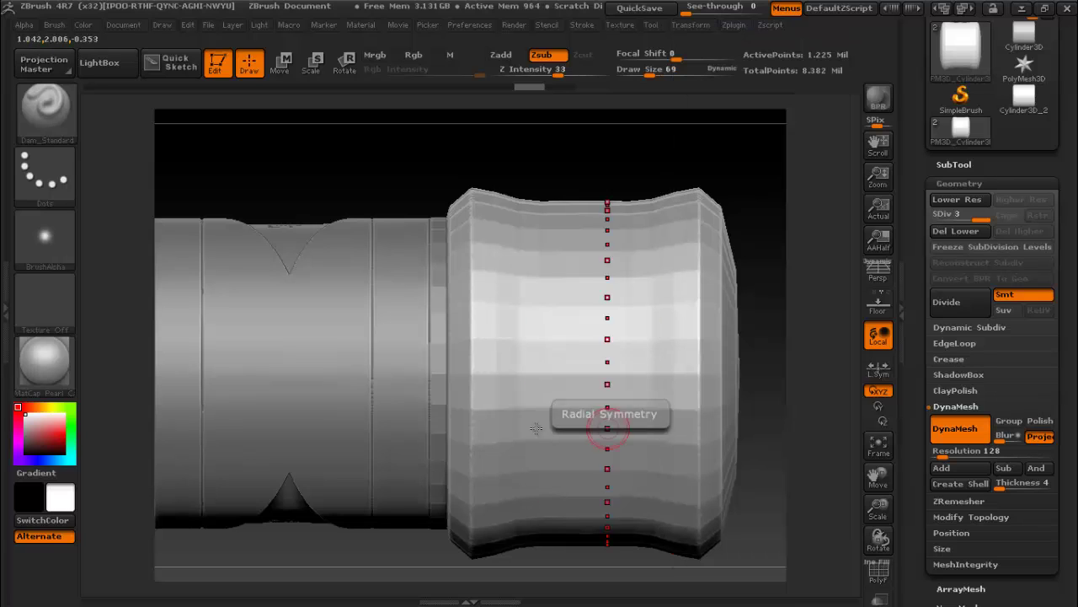
left_click_drag(512, 441, 556, 433)
mouse_move(583, 375)
left_mouse_down()
mouse_move(645, 332)
mouse_move(664, 215)
left_mouse_up()
key("ctrl")
key("ctrl+z")
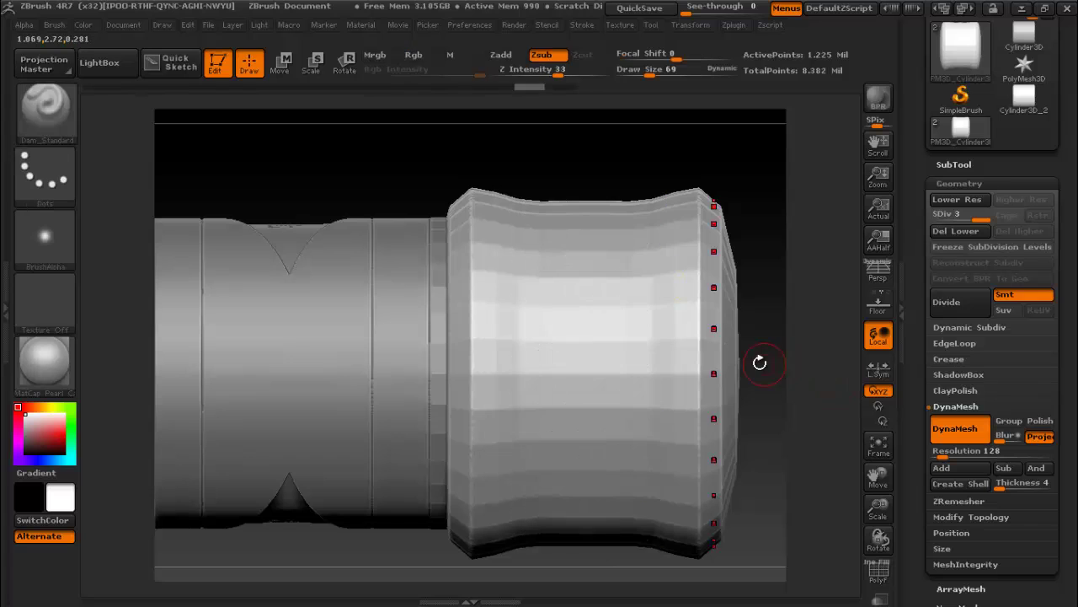
key("shift+f")
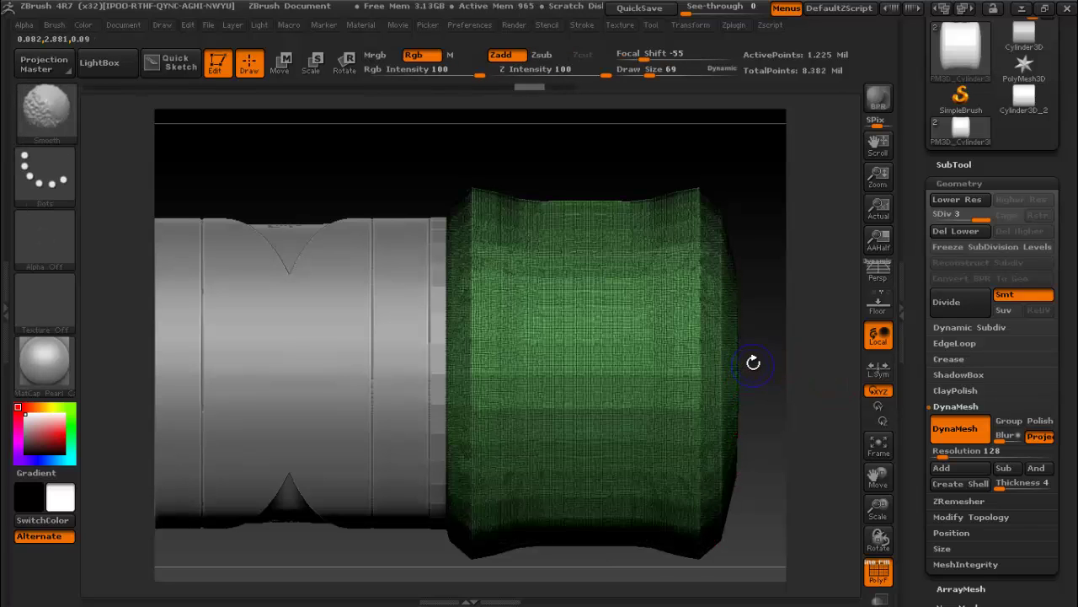
key("shift+f")
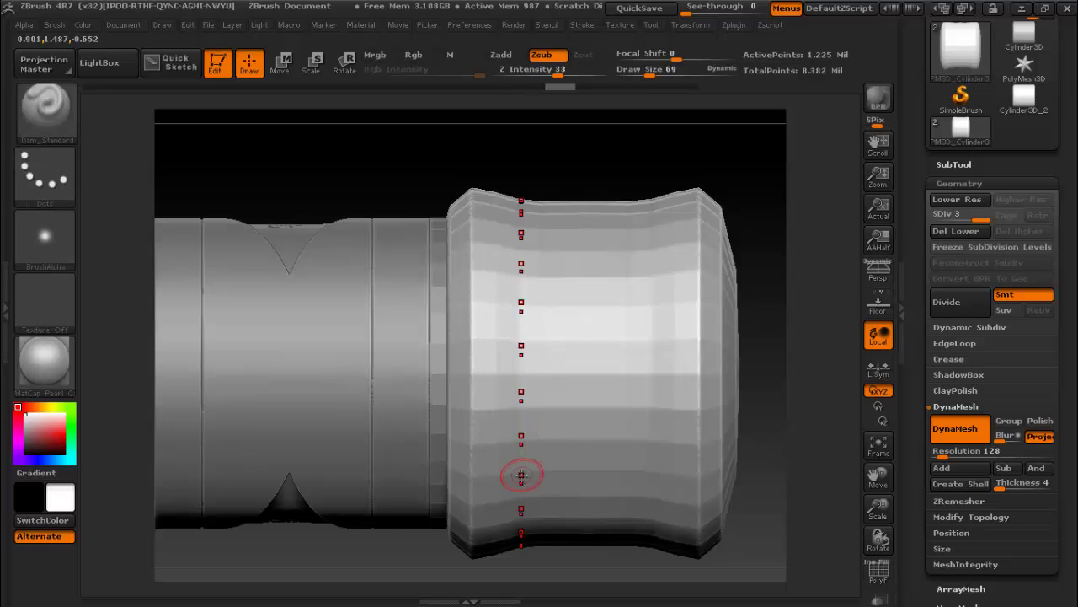
mouse_move(524, 421)
left_mouse_down()
mouse_move(566, 380)
mouse_move(647, 199)
left_mouse_up()
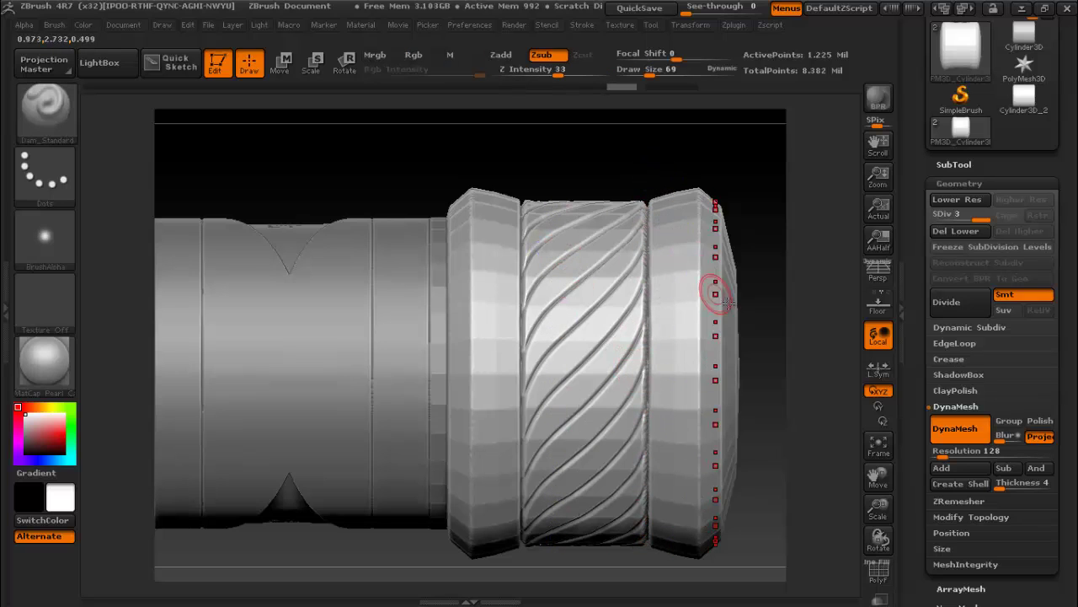
- Return to side view, undo to the smooth collar, and mask a rectangular strip across its middle
left_click_drag(765, 242, 625, 314)
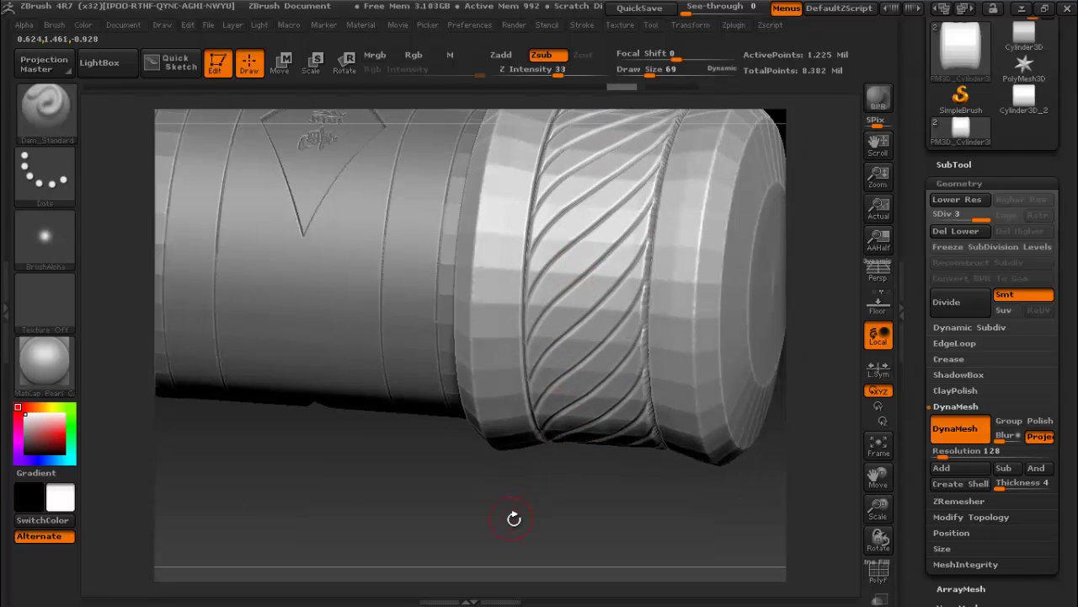
left_click_drag(513, 585, 529, 487, "shift")
left_click_drag(652, 202, 651, 543, "ctrl")
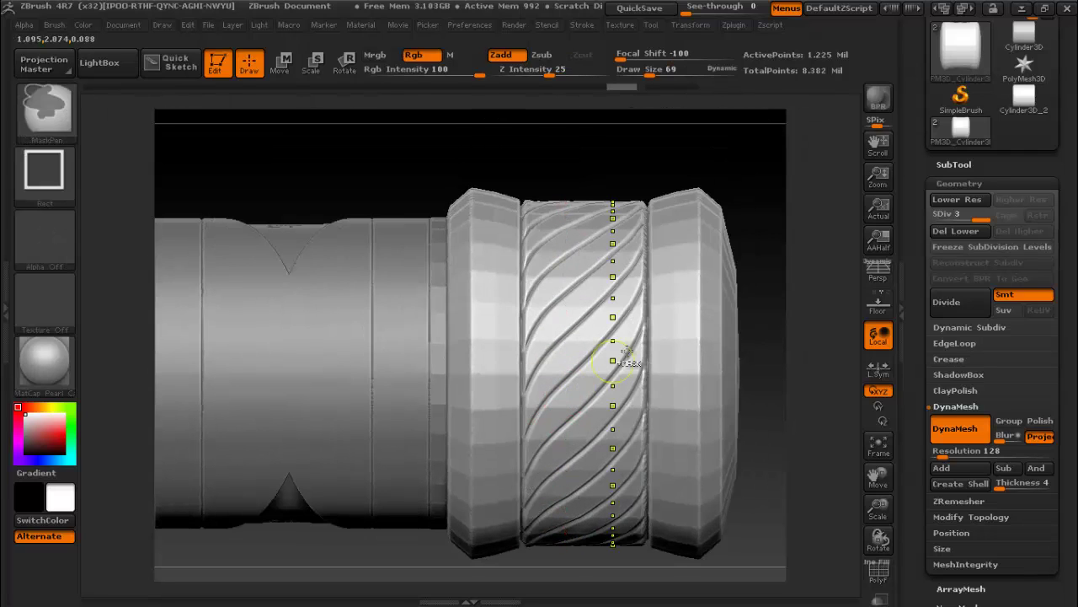
key("ctrl+z")
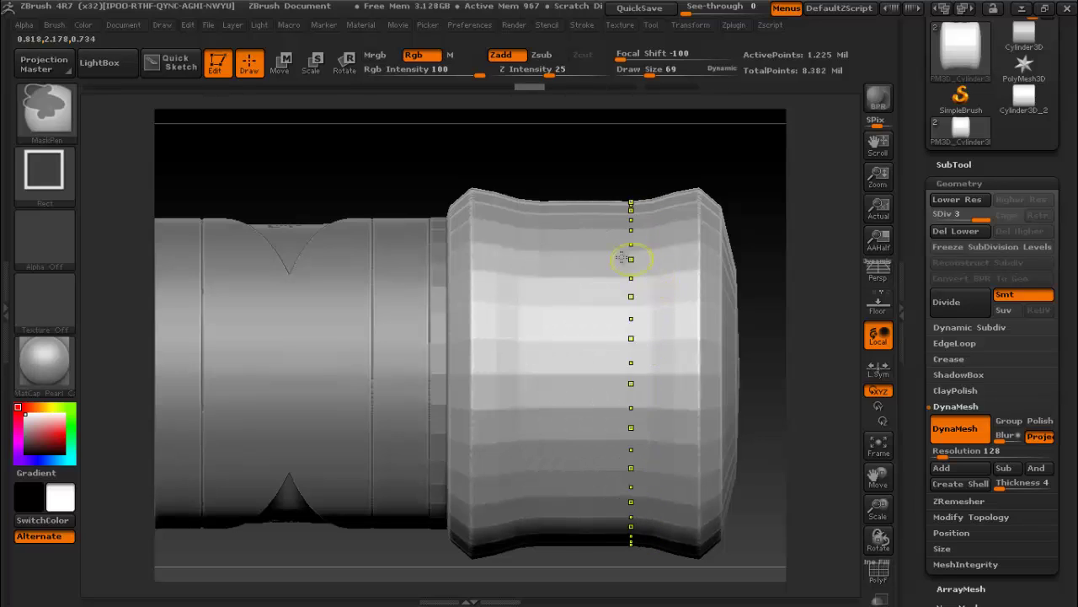
left_click_drag(524, 173, 651, 584, "ctrl")
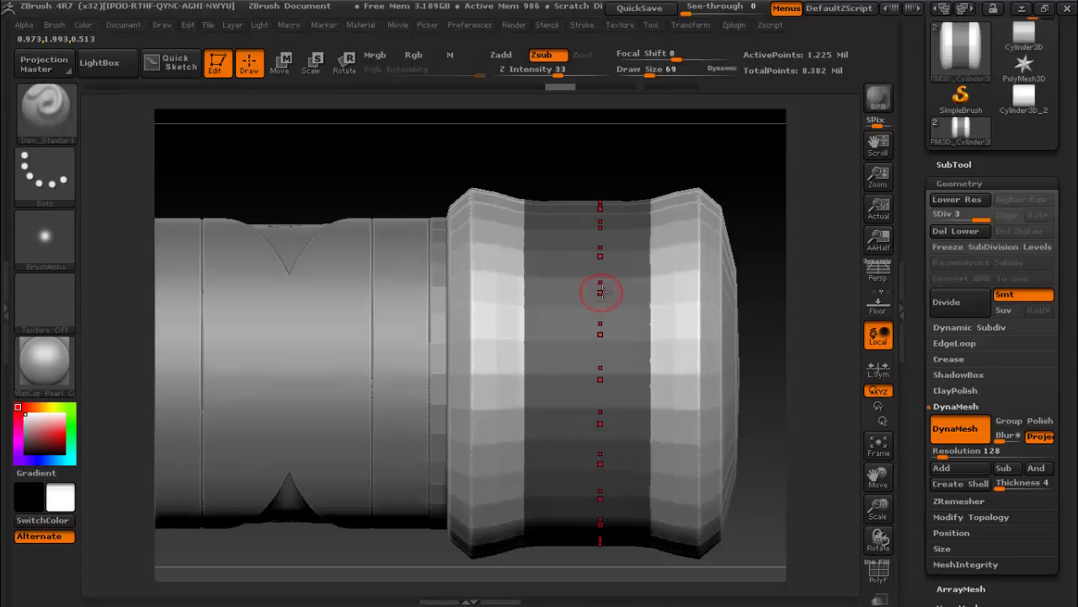
- Trial-mask the collar, inverting and clearing the mask while adjusting the brush focal shift
left_click(755, 262, "ctrl")
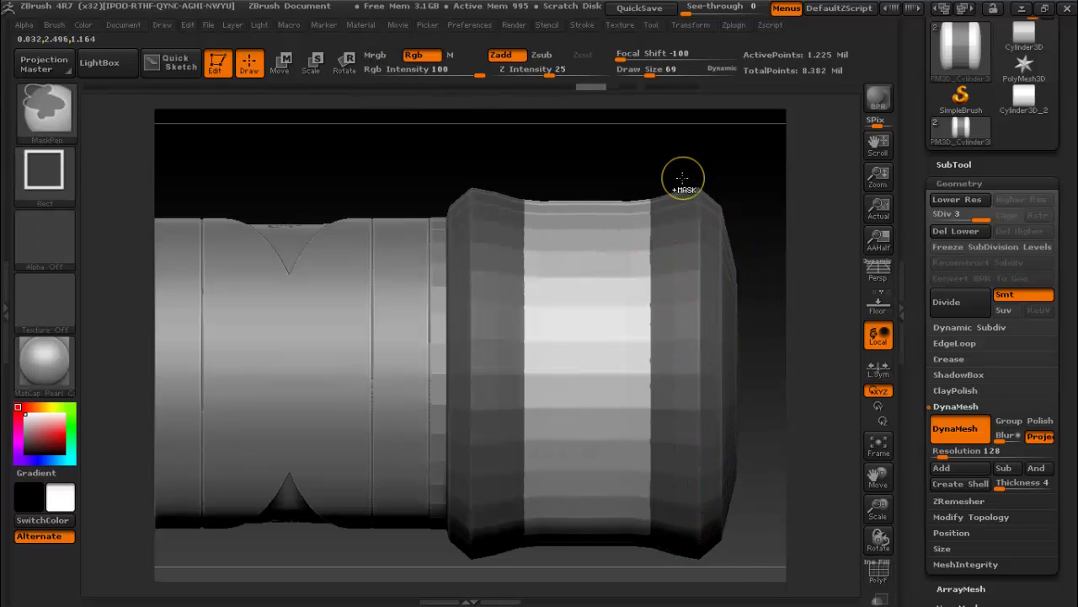
left_click(683, 172, "ctrl")
left_click_drag(673, 90, 676, 113, "ctrl")
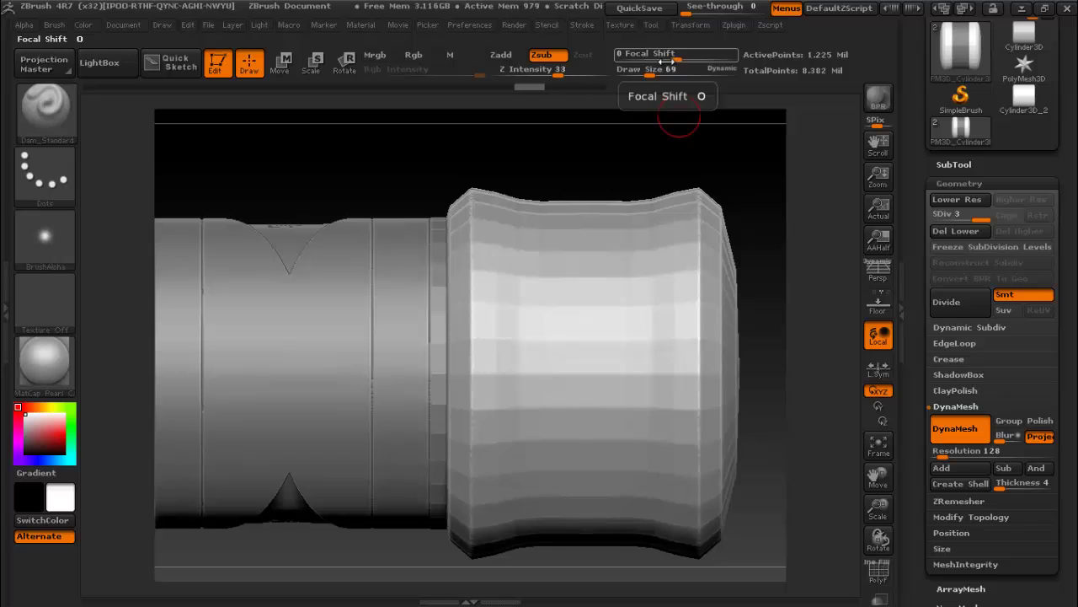
left_click(644, 57)
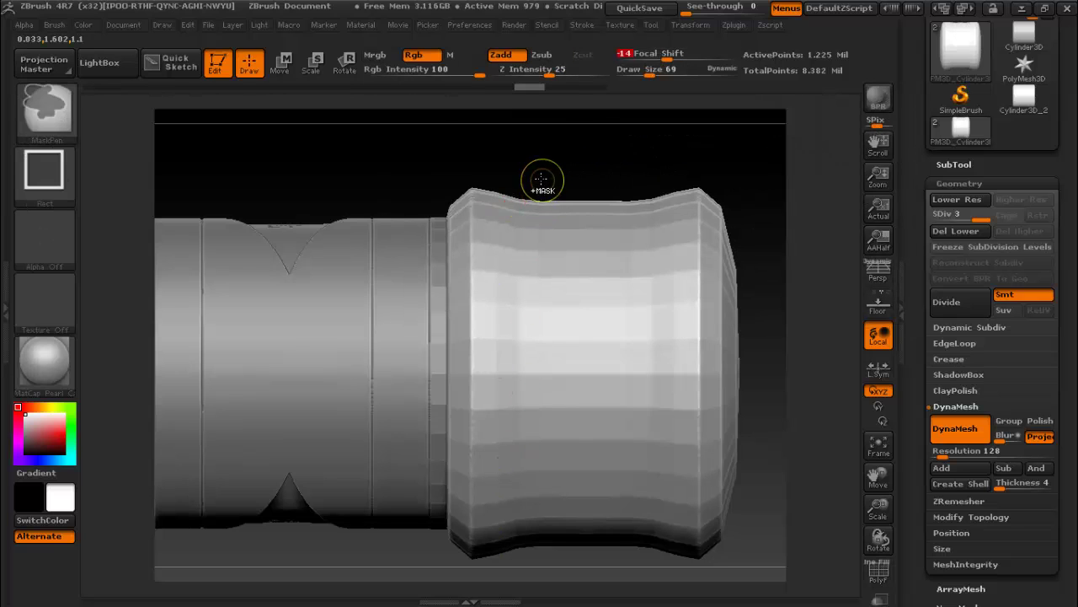
left_click_drag(536, 193, 649, 575, "ctrl")
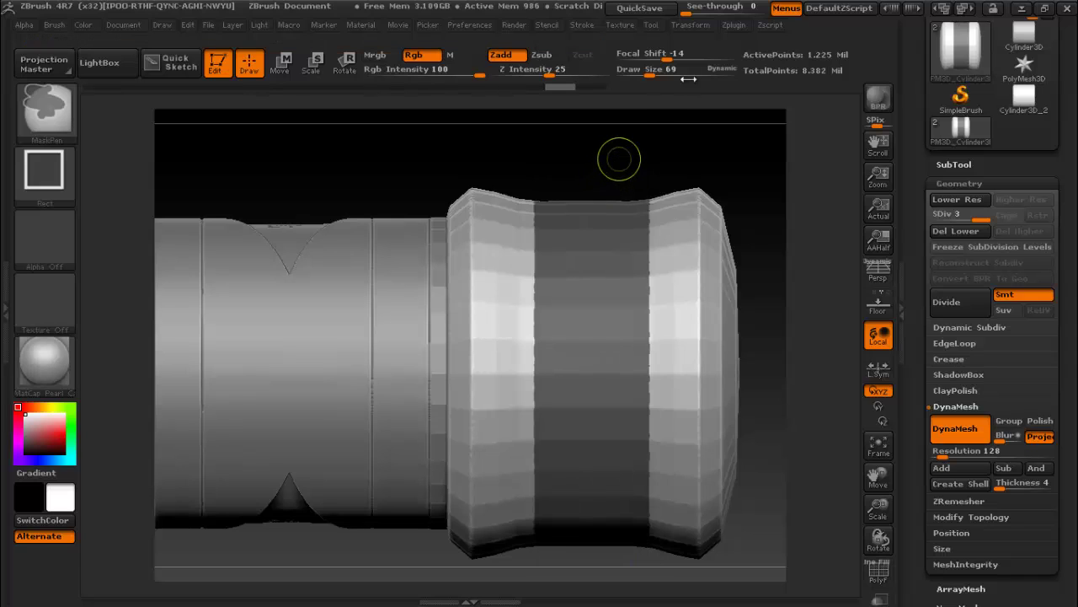
left_click(633, 127, "ctrl")
mouse_move(657, 54)
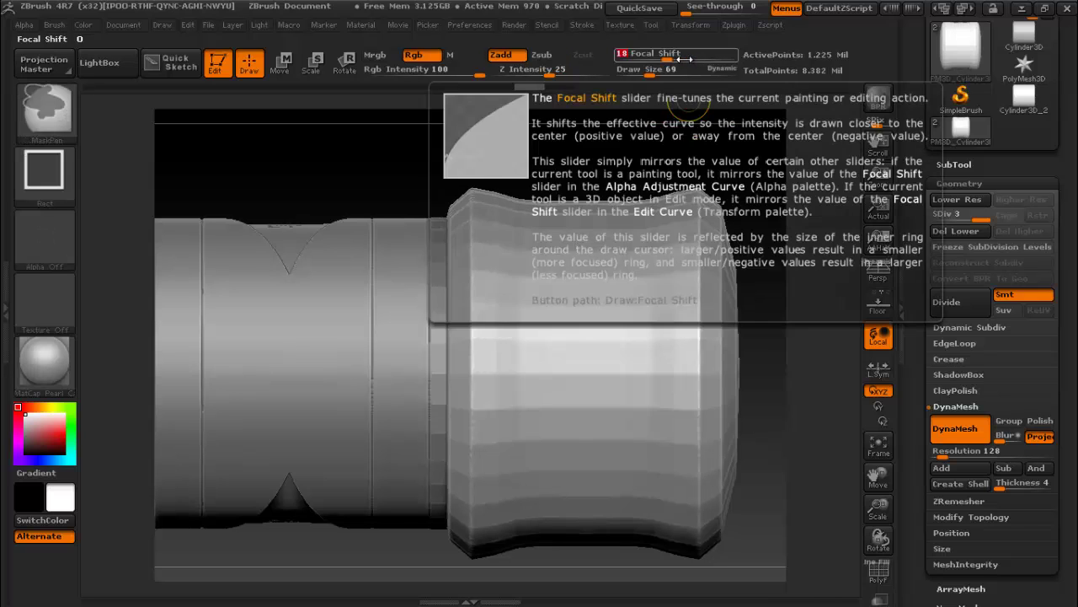
left_click_drag(684, 59, 690, 59)
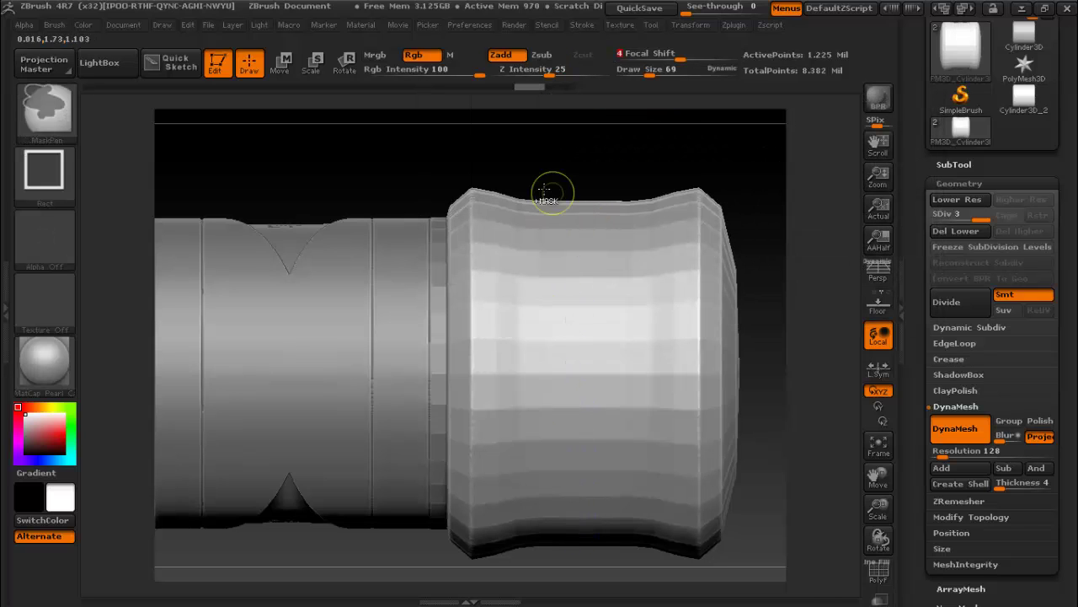
- Mask a vertical band, invert to expose the middle, smooth it, and drop to SDiv 1
left_click_drag(527, 209, 650, 575, "ctrl")
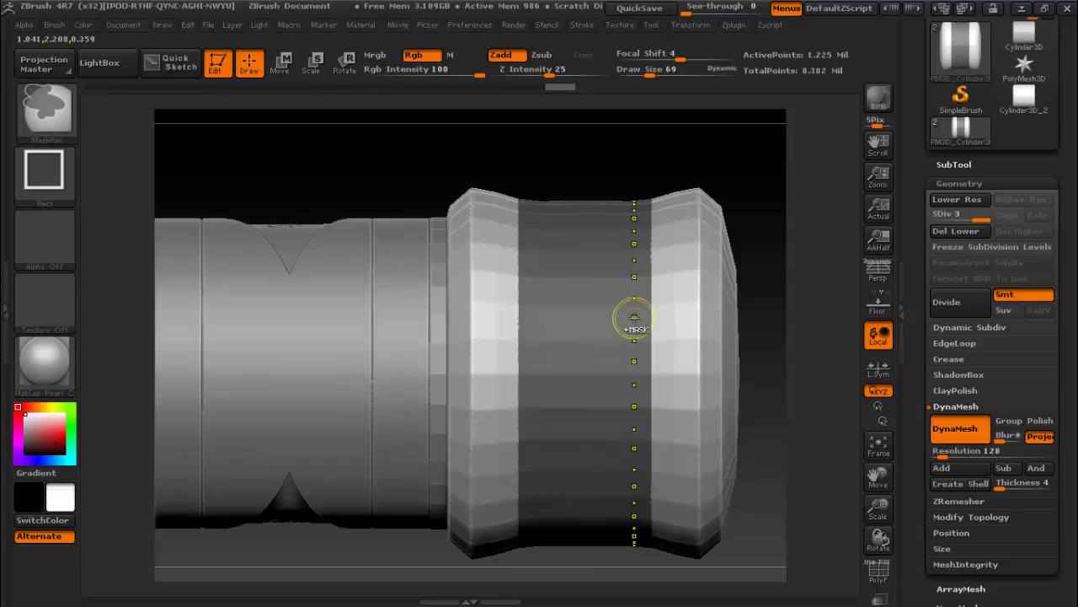
left_click(587, 175, "ctrl")
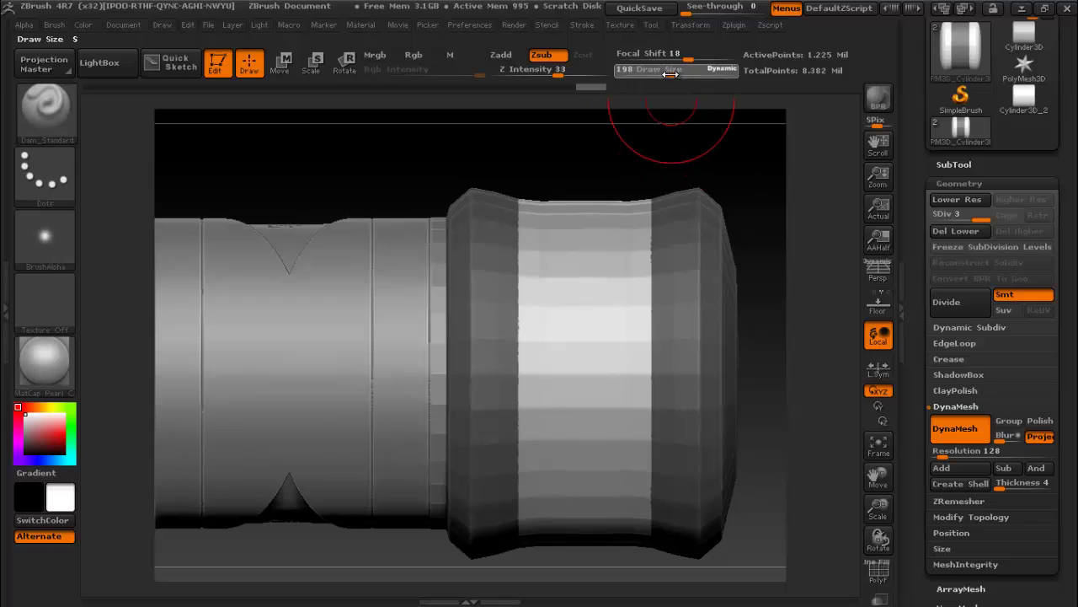
left_click_drag(529, 289, 526, 229, "shift")
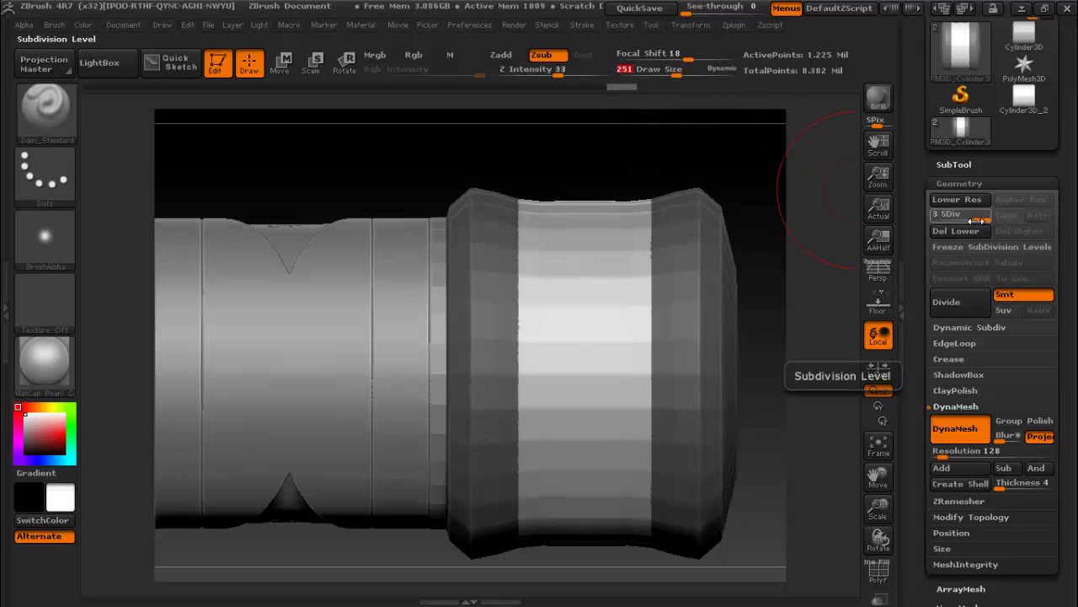
left_click_drag(977, 218, 932, 216)
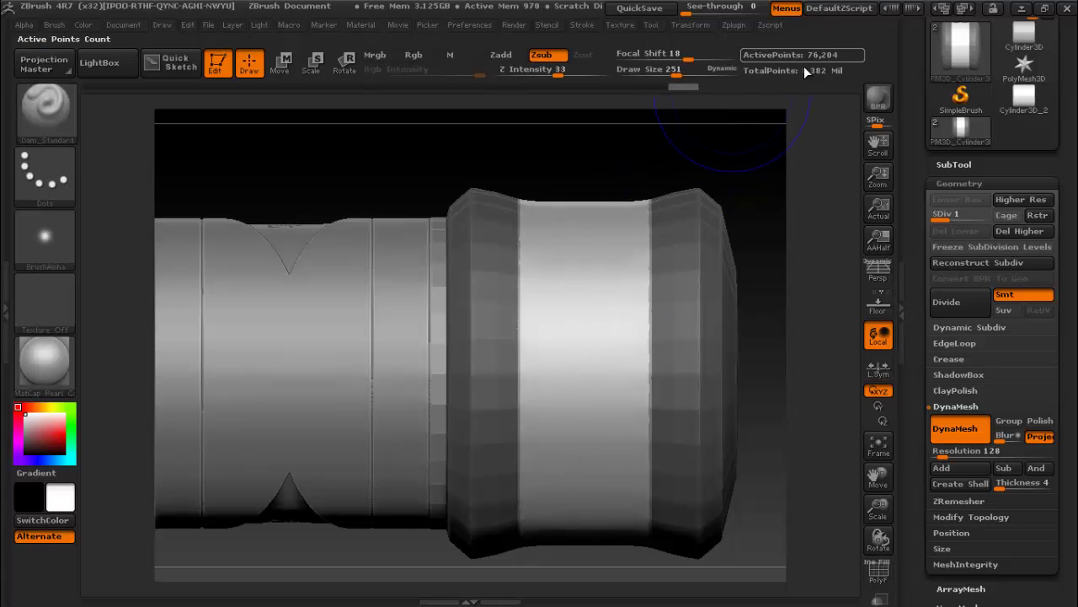
- Smooth the middle band flat, return the collar to SDiv 3, and draw a vertical guide curve
left_click_drag(590, 337, 636, 336, "shift")
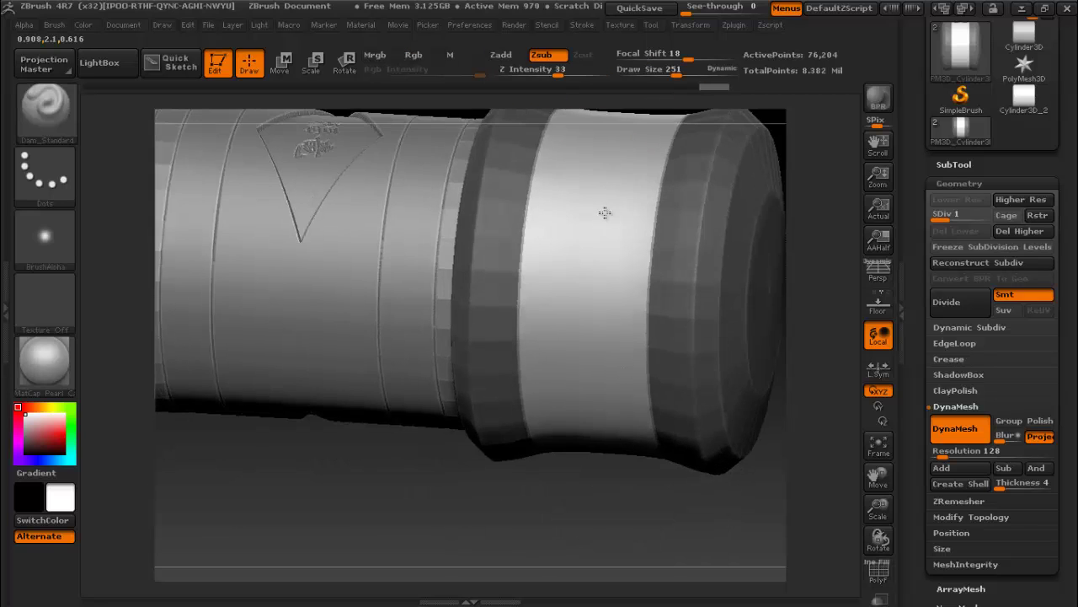
left_click_drag(534, 196, 613, 146, "shift")
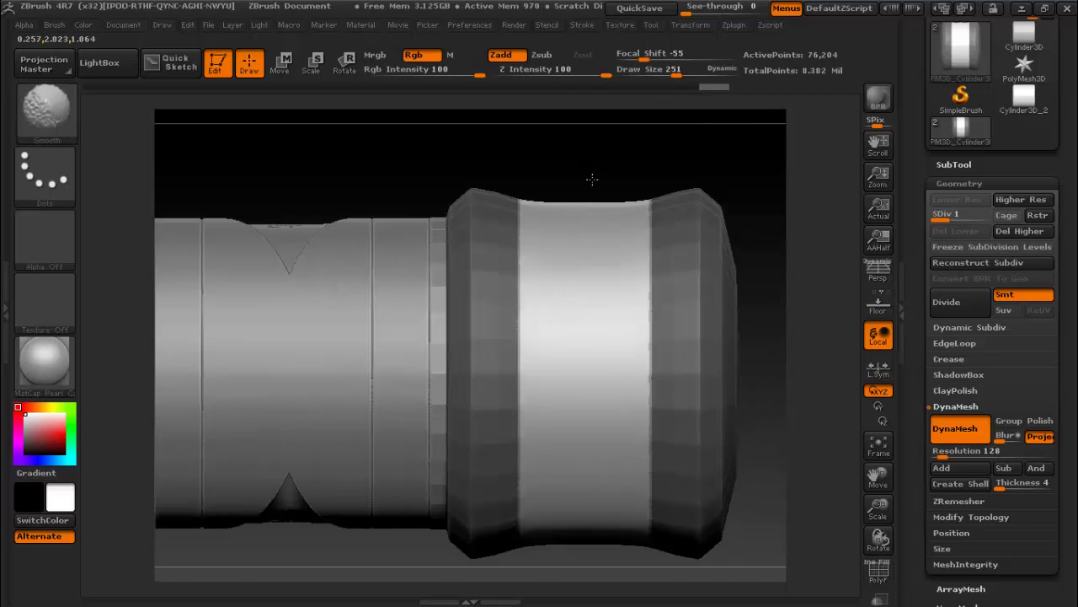
left_click(949, 218)
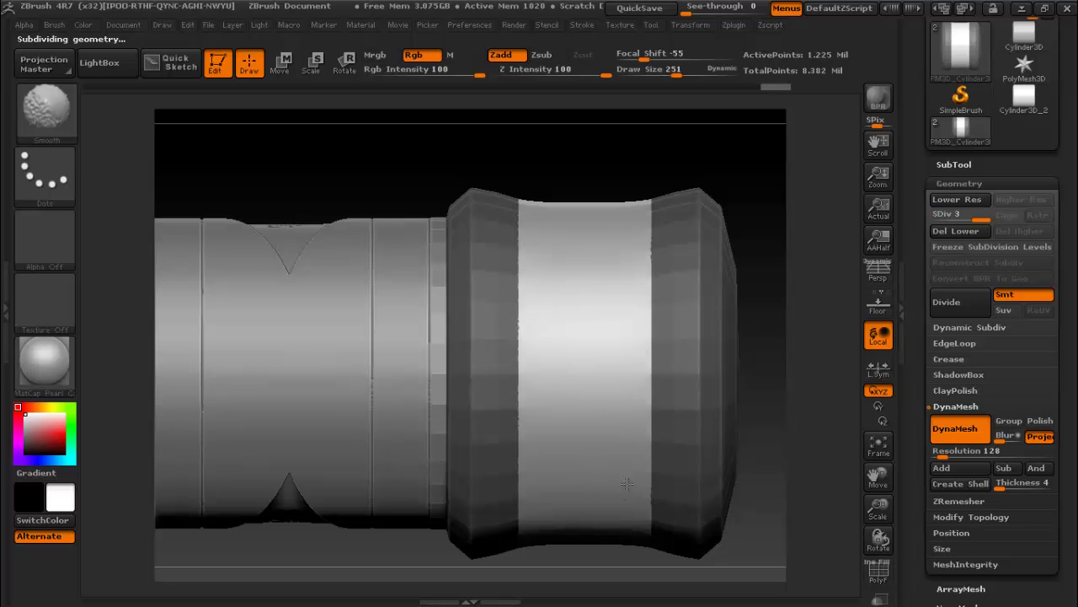
left_click_drag(607, 539, 607, 206)
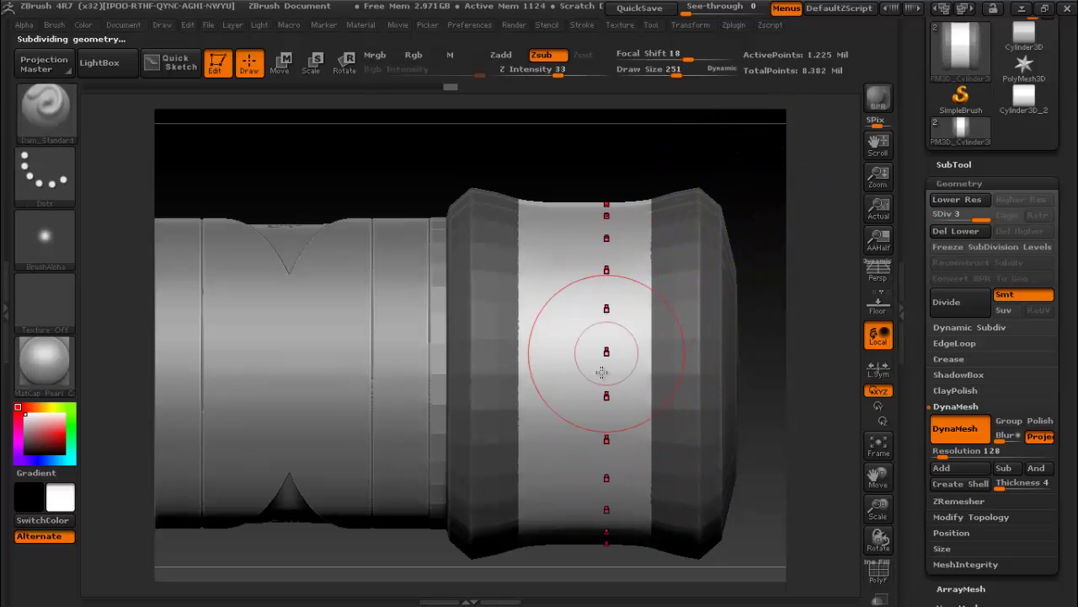
- Set Dam_Standard to Draw Size 62 and test groove strokes along the curve, undoing them
left_click(615, 109)
left_click_drag(670, 73, 647, 73)
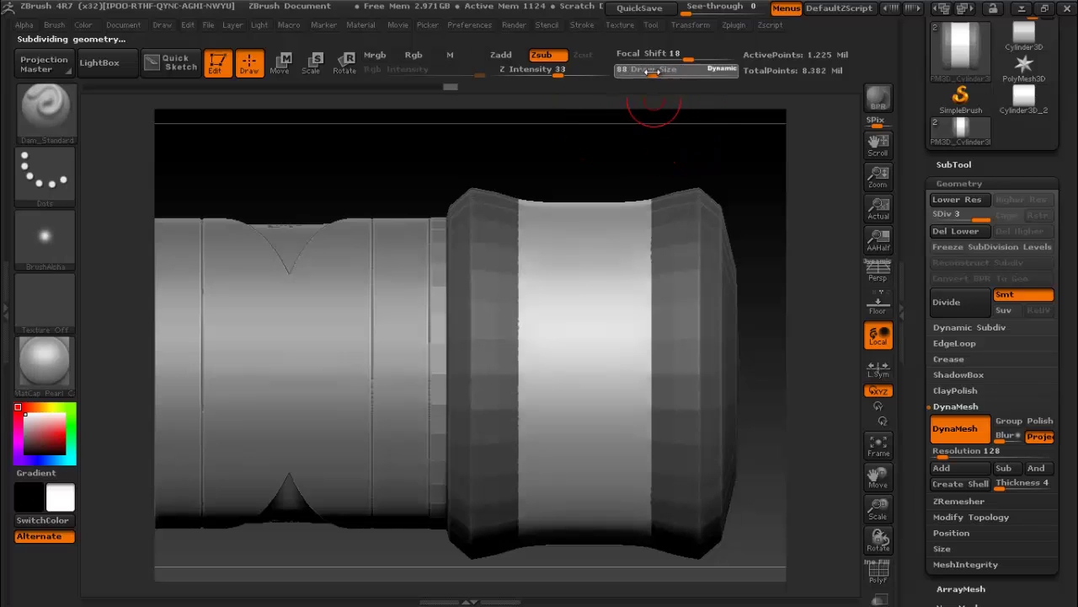
left_click(518, 458, "shift")
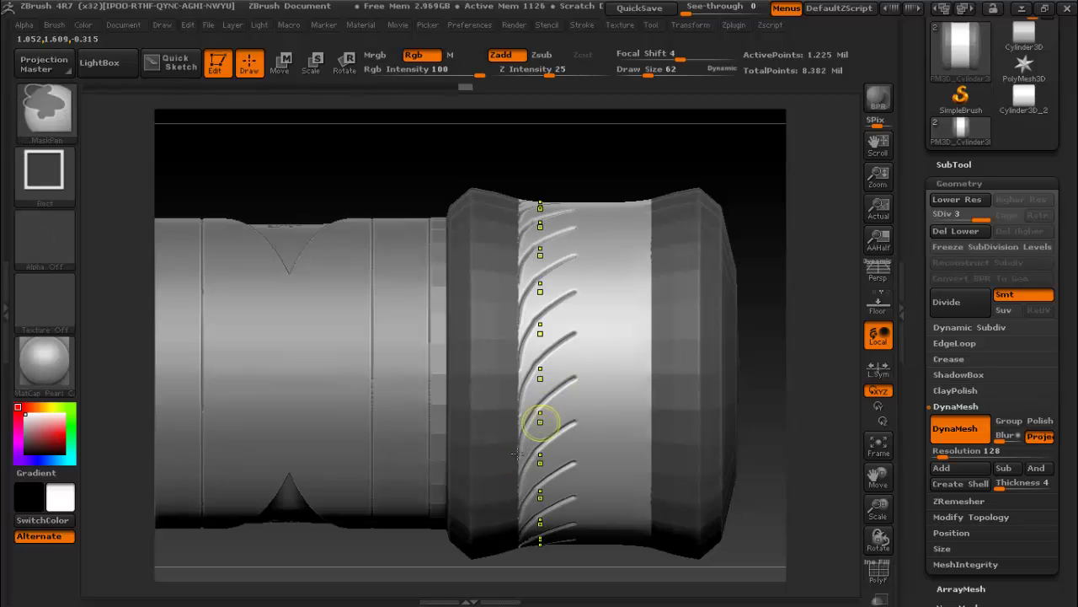
left_click(518, 455, "shift")
left_click(521, 442, "shift")
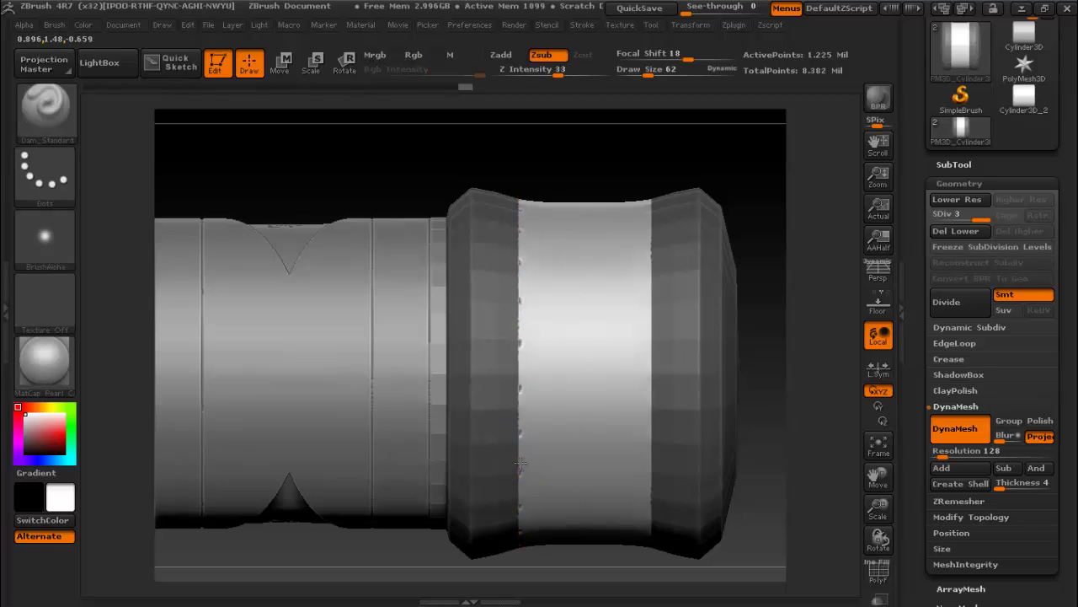
left_click_drag(542, 383, 623, 296)
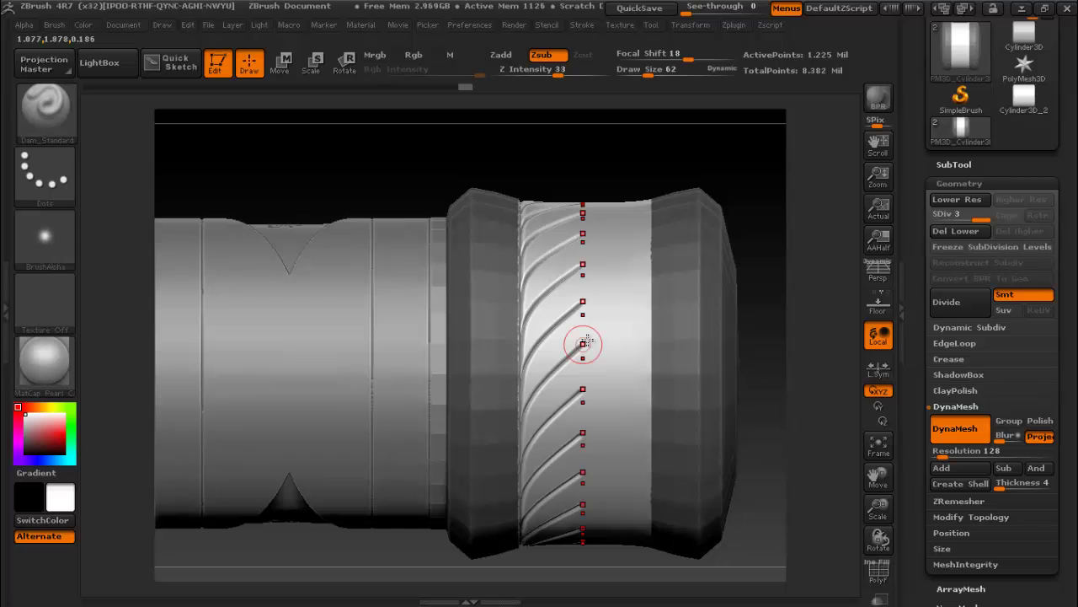
key("ctrl+z")
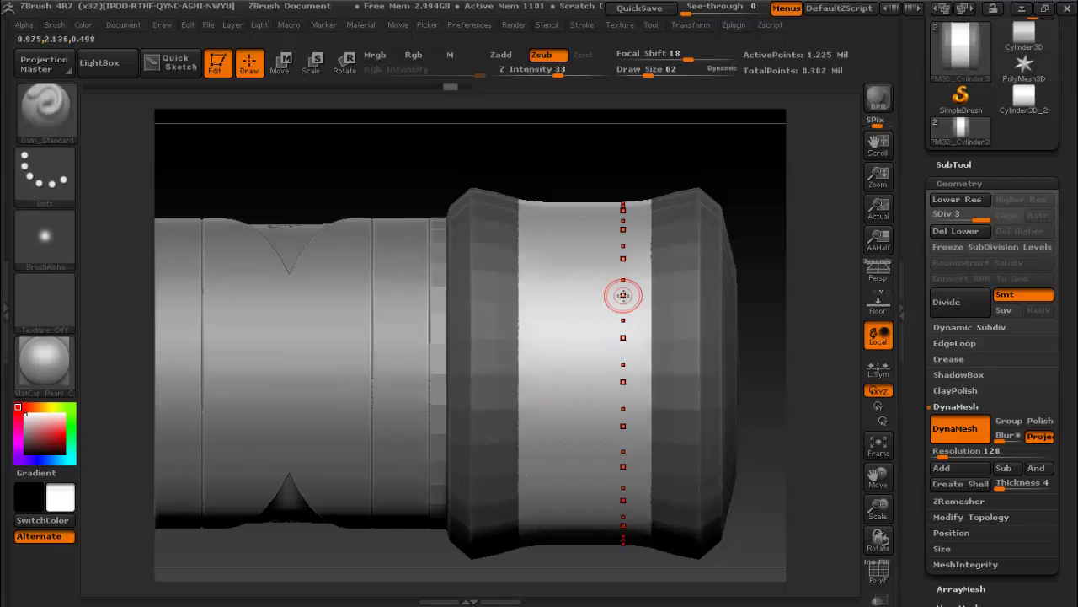
key("ctrl+z")
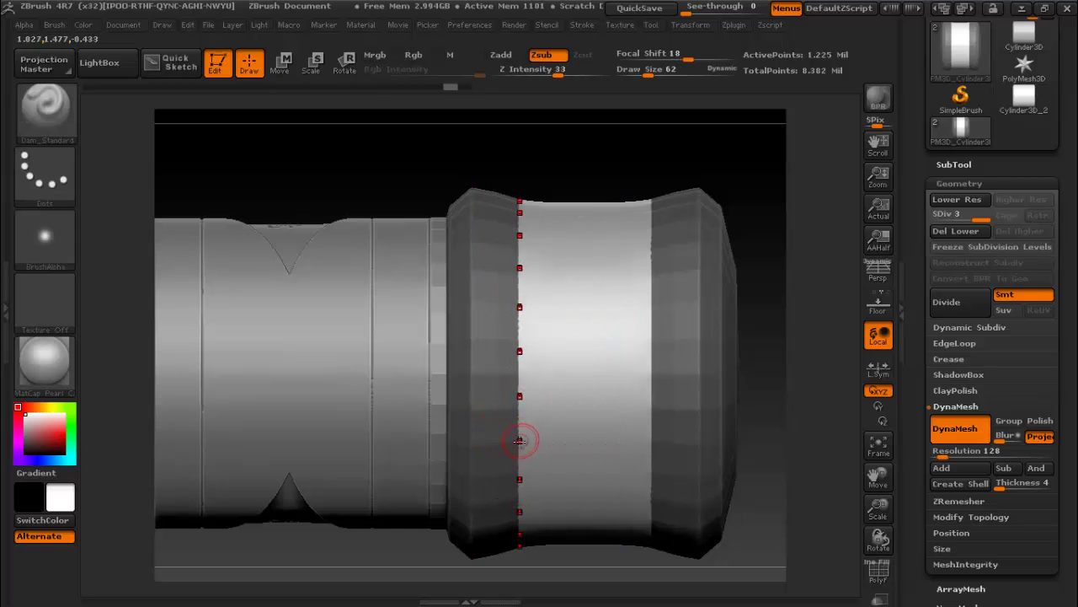
key("ctrl+z")
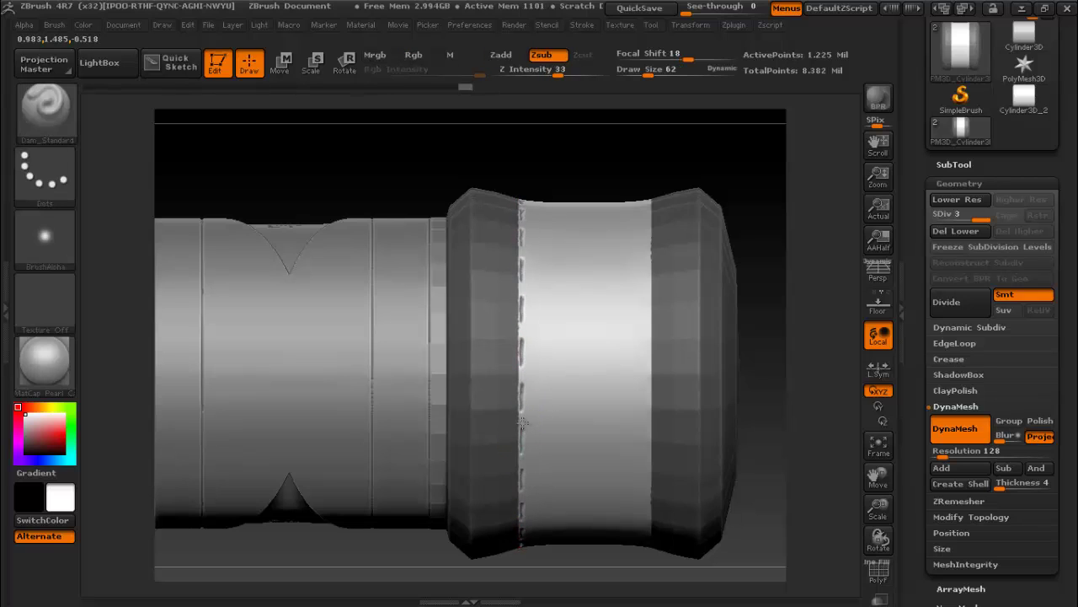
- Sweep diagonal grooves across the whole band, reposition the guide curve, and clear the collar mask
mouse_move(561, 356)
left_mouse_down()
mouse_move(631, 282)
mouse_move(646, 176)
left_mouse_up()
key("ctrl+z")
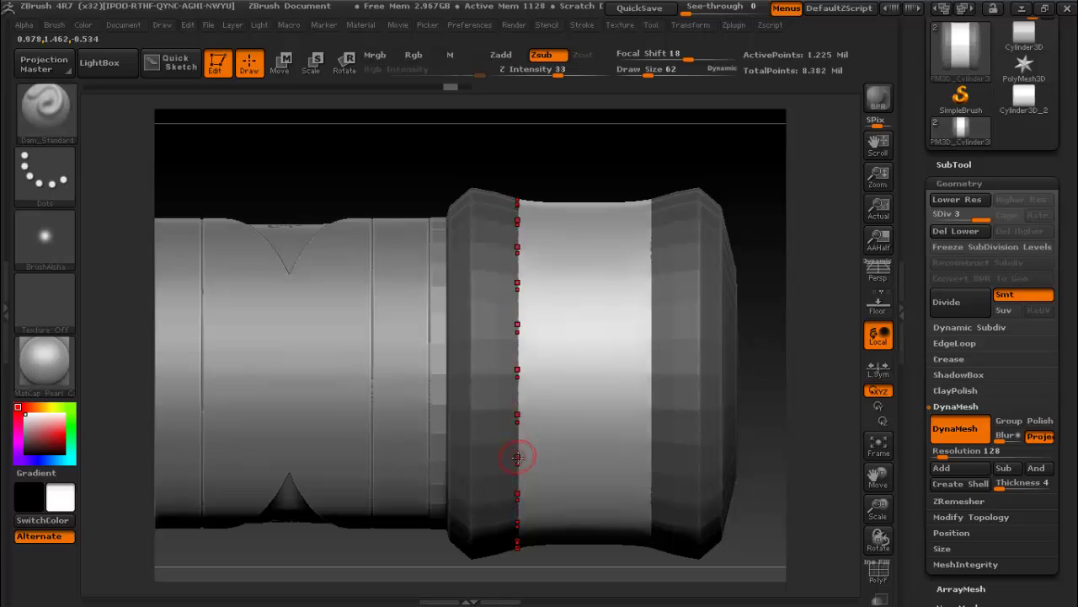
mouse_move(520, 443)
left_mouse_down()
mouse_move(529, 388)
mouse_move(571, 329)
mouse_move(621, 289)
mouse_move(652, 176)
left_mouse_up()
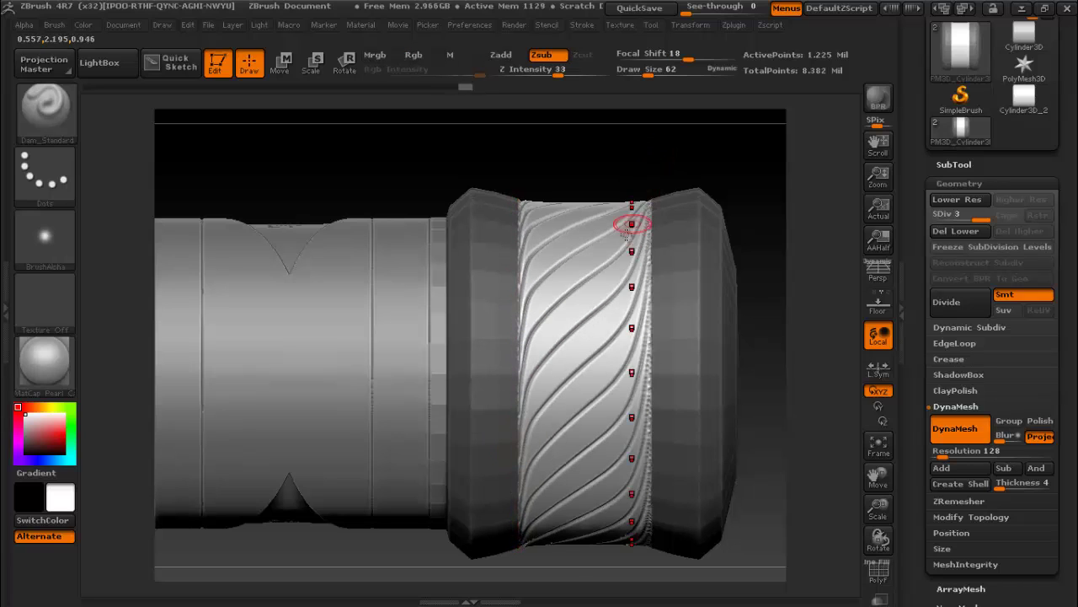
left_click_drag(615, 363, 651, 402)
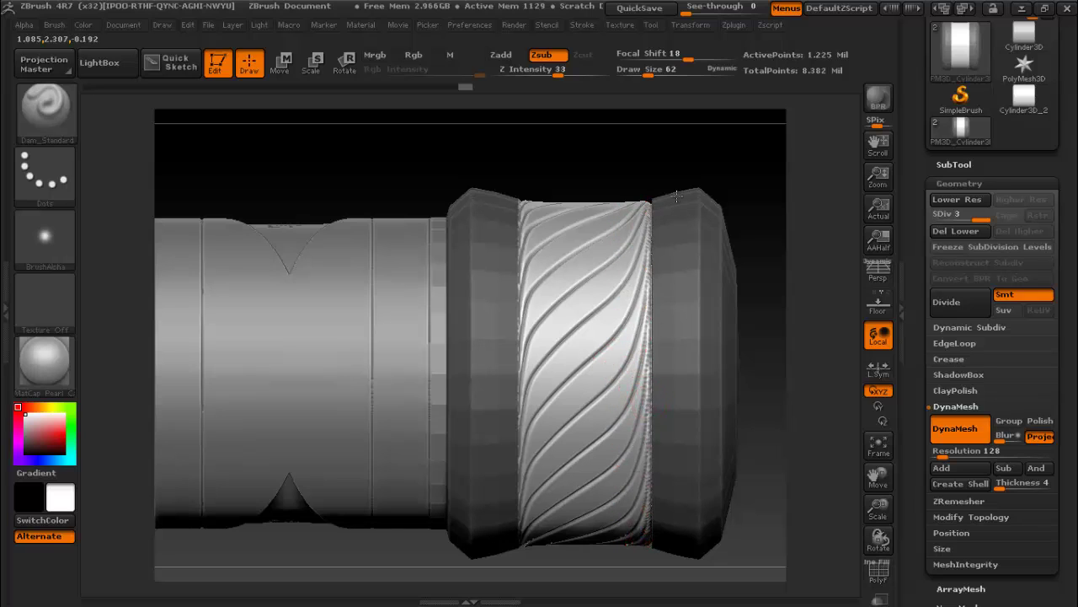
left_click_drag(653, 288, 647, 434)
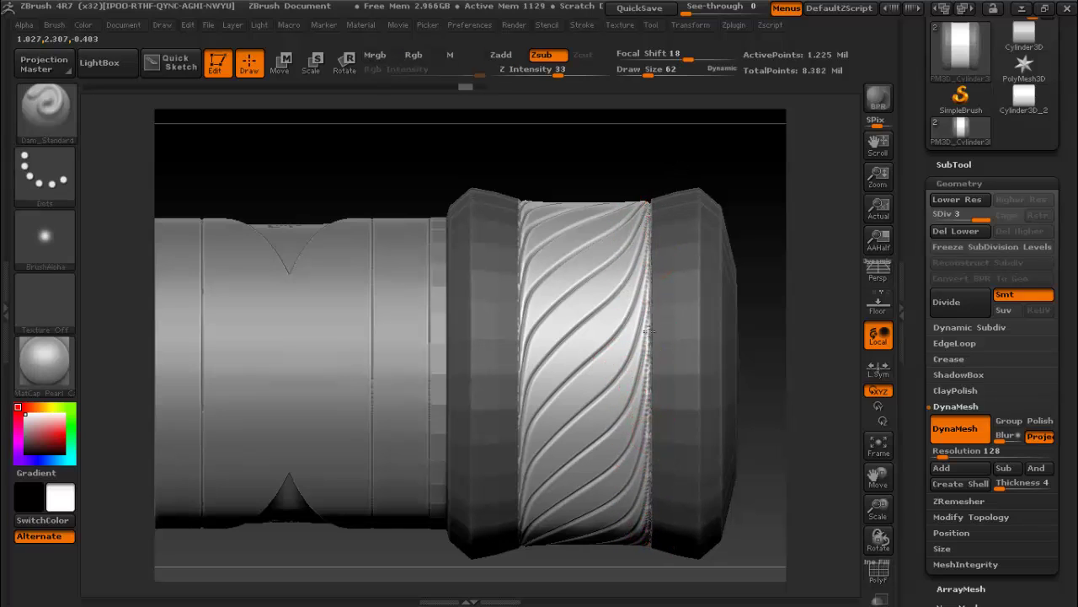
mouse_move(648, 204)
left_mouse_down()
mouse_move(549, 337)
mouse_move(521, 424)
left_mouse_up()
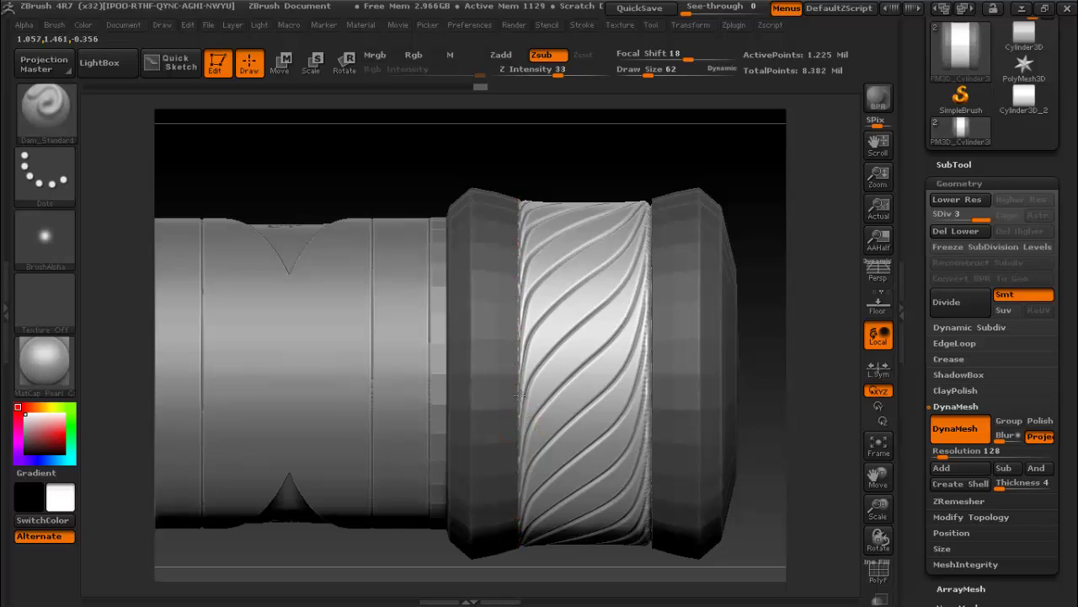
key("ctrl")
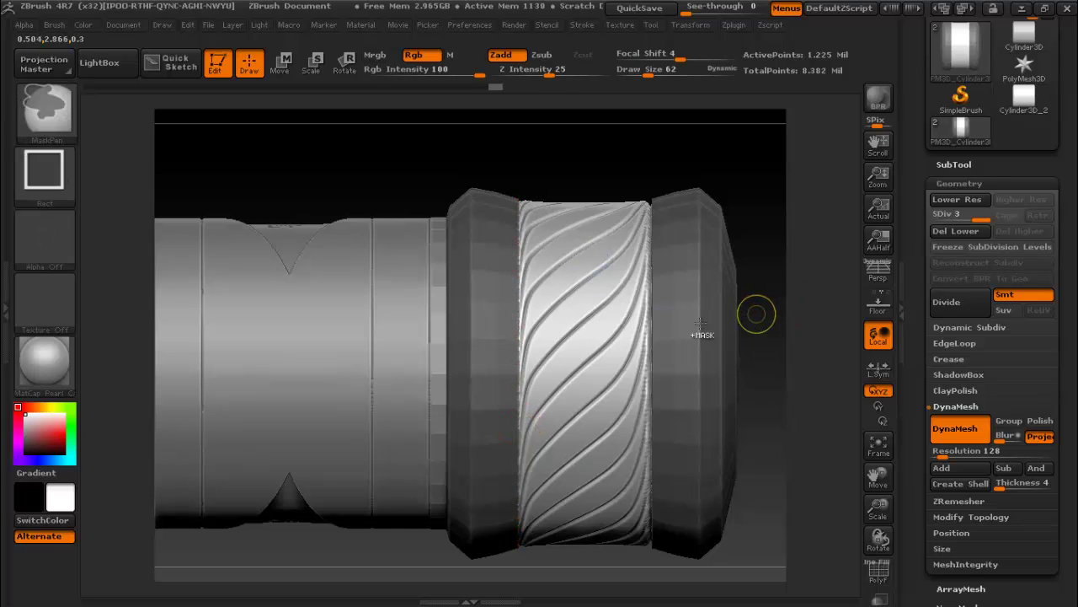
left_click_drag(767, 217, 765, 169, "ctrl")
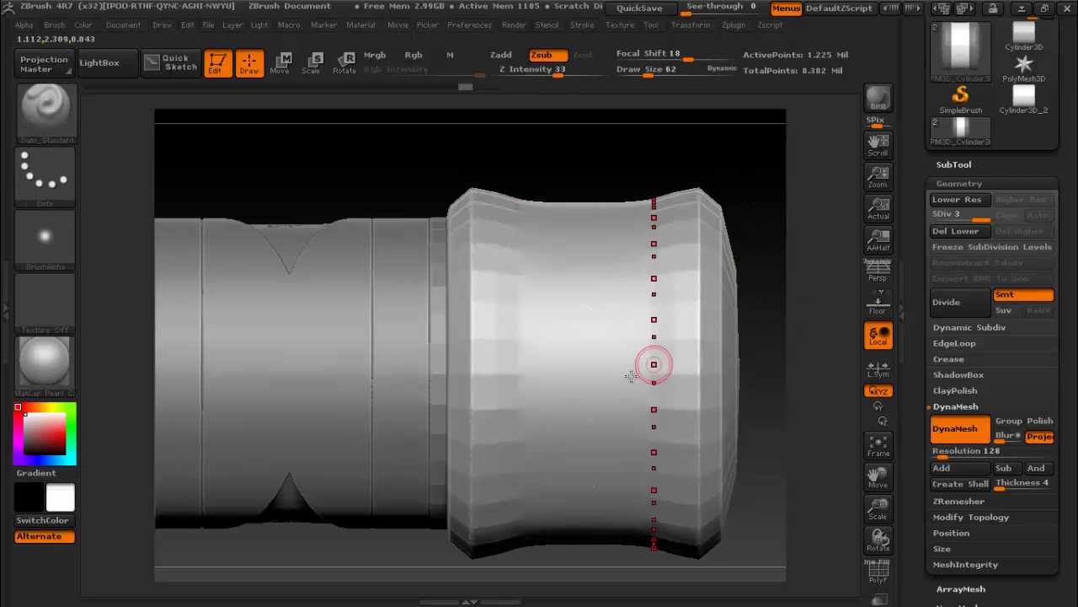
- Reapply the diagonal groove stroke and stretch the grooves into long curved spirals around the band
mouse_move(649, 361)
left_mouse_down()
mouse_move(534, 472)
mouse_move(524, 506)
left_mouse_up()
left_click(524, 505)
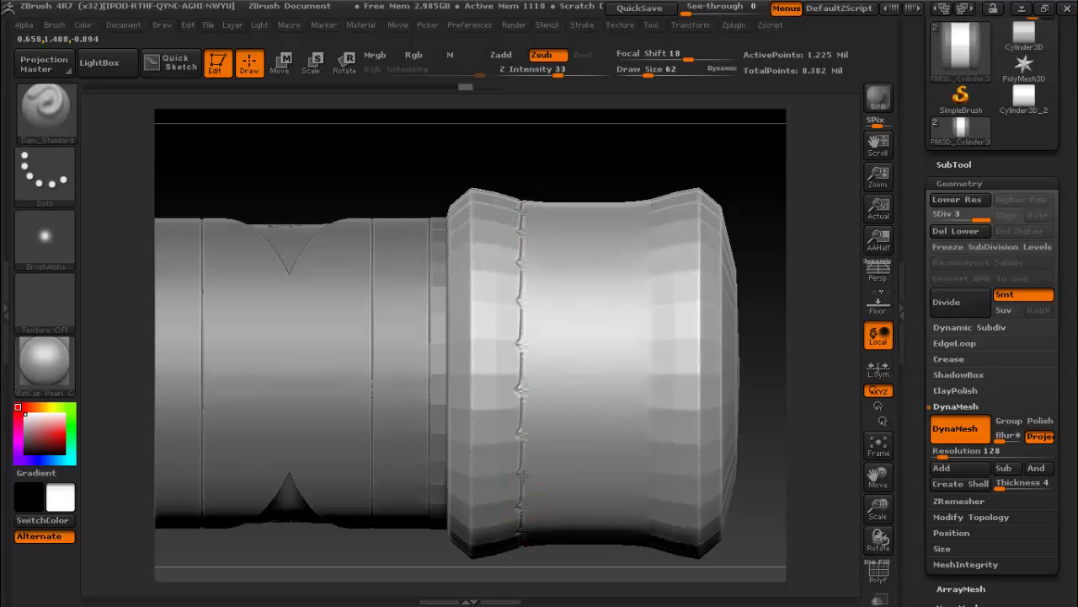
key("ctrl+z")
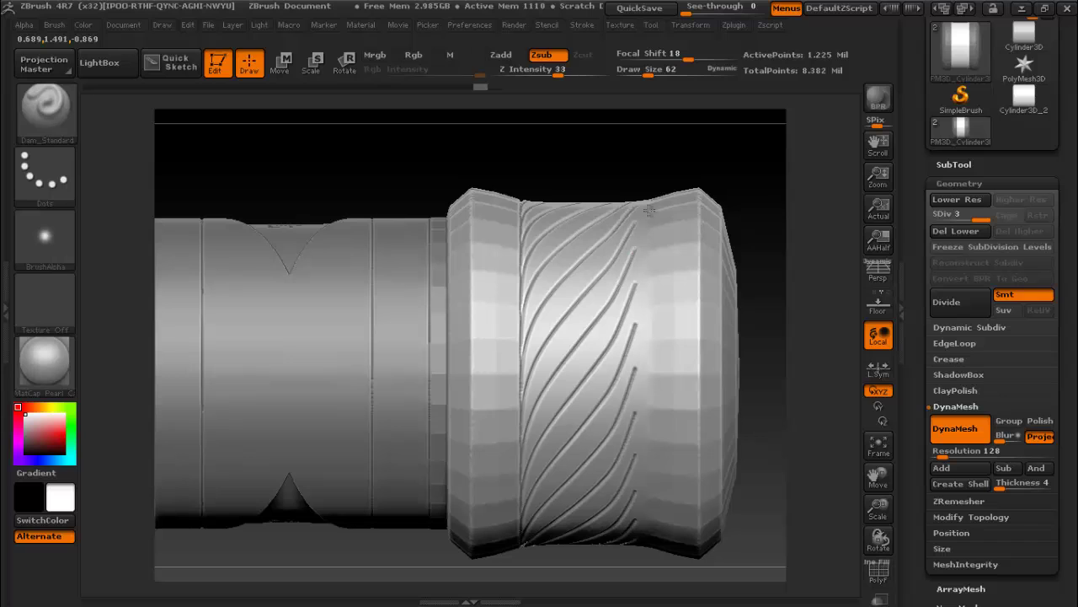
key("ctrl+z")
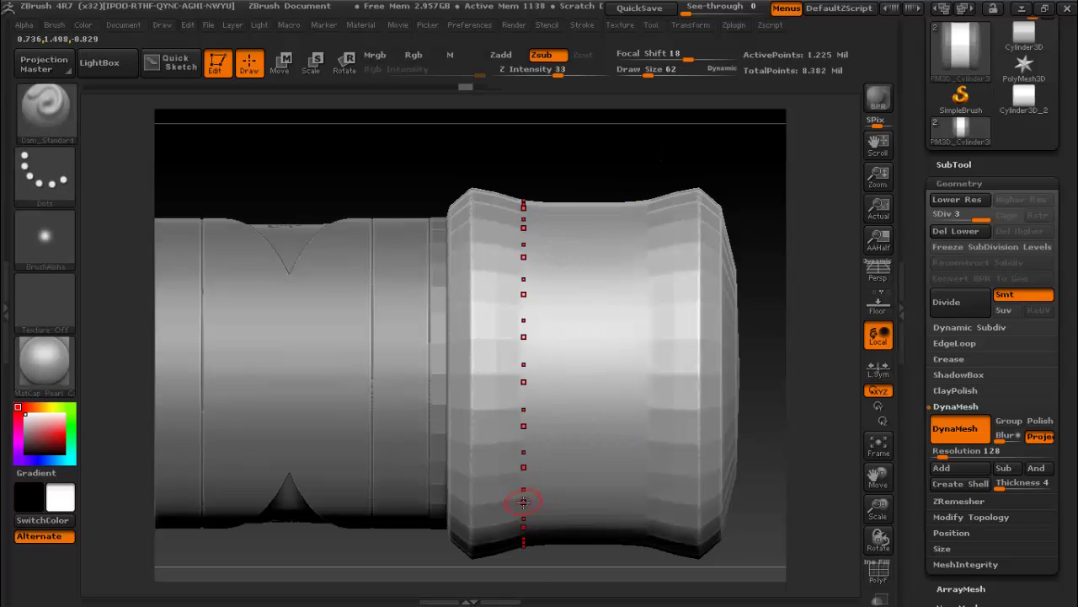
key("ctrl+shift+z")
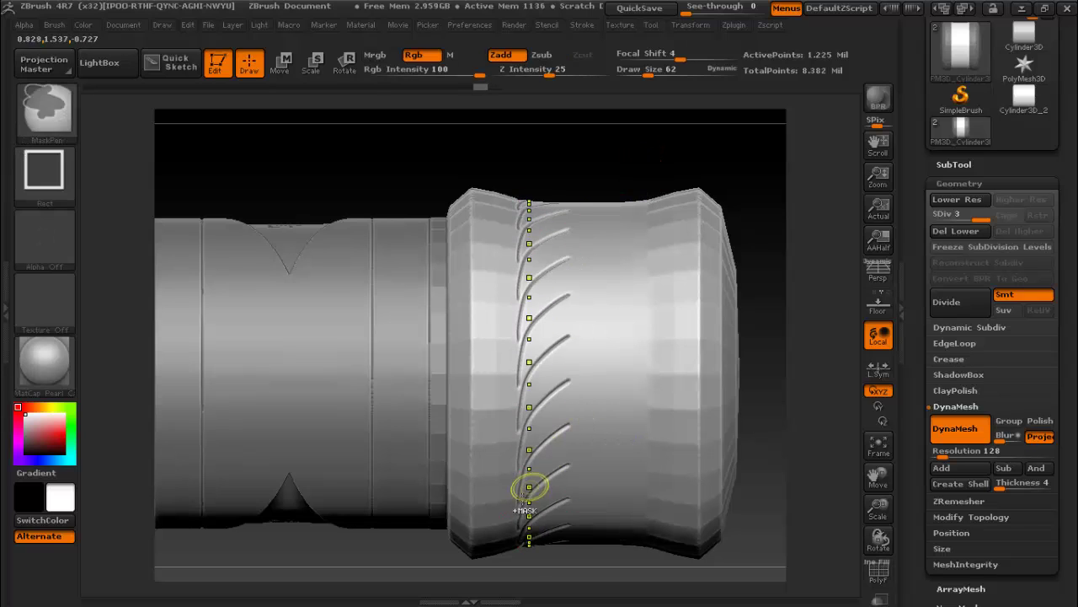
left_click(522, 455)
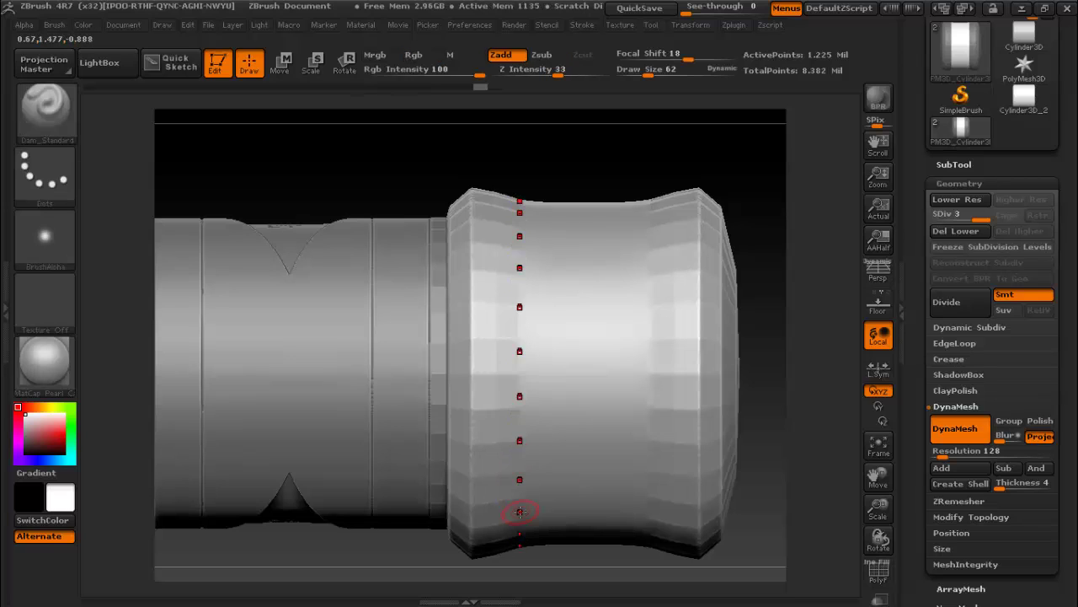
left_click_drag(544, 428, 590, 397)
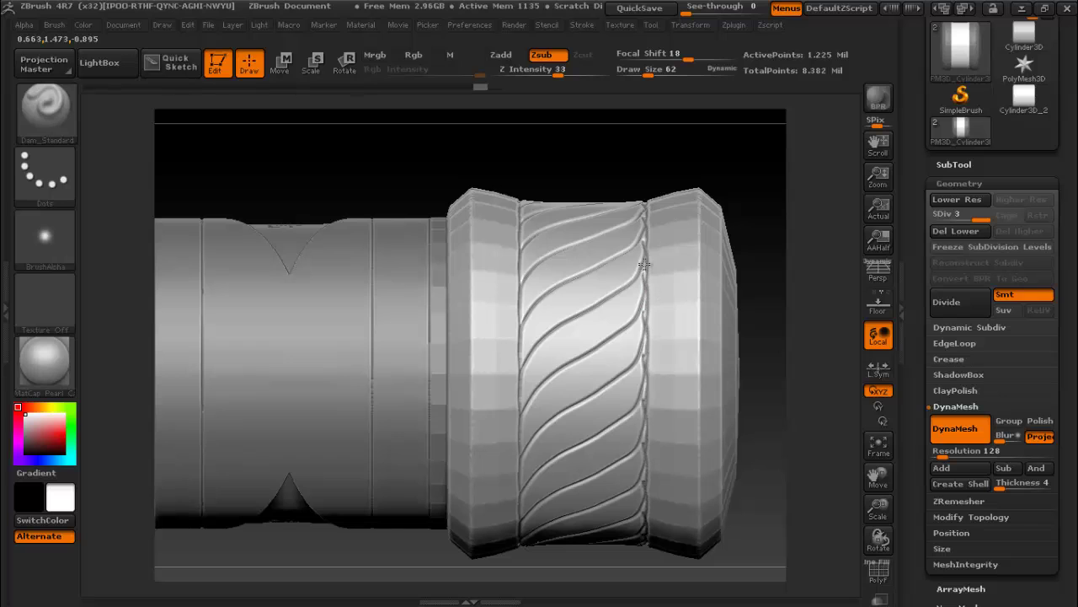
- Smooth the seams along the band's left and right edges with guide-curve strokes
mouse_move(633, 332)
left_mouse_down()
mouse_move(577, 515)
mouse_move(549, 495)
left_mouse_up()
key("ctrl+z")
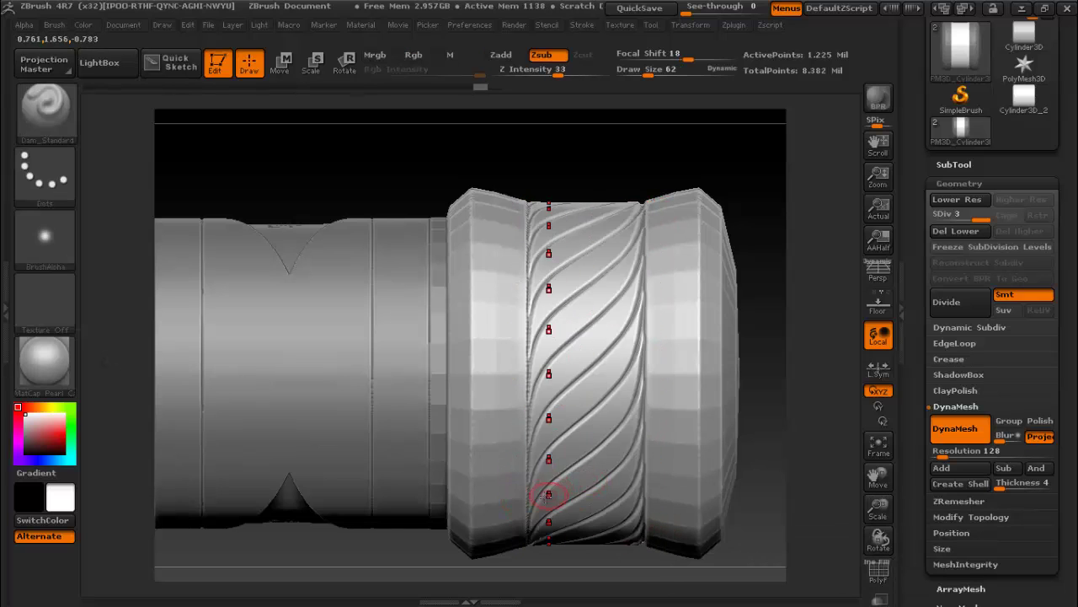
left_click_drag(545, 364, 609, 409)
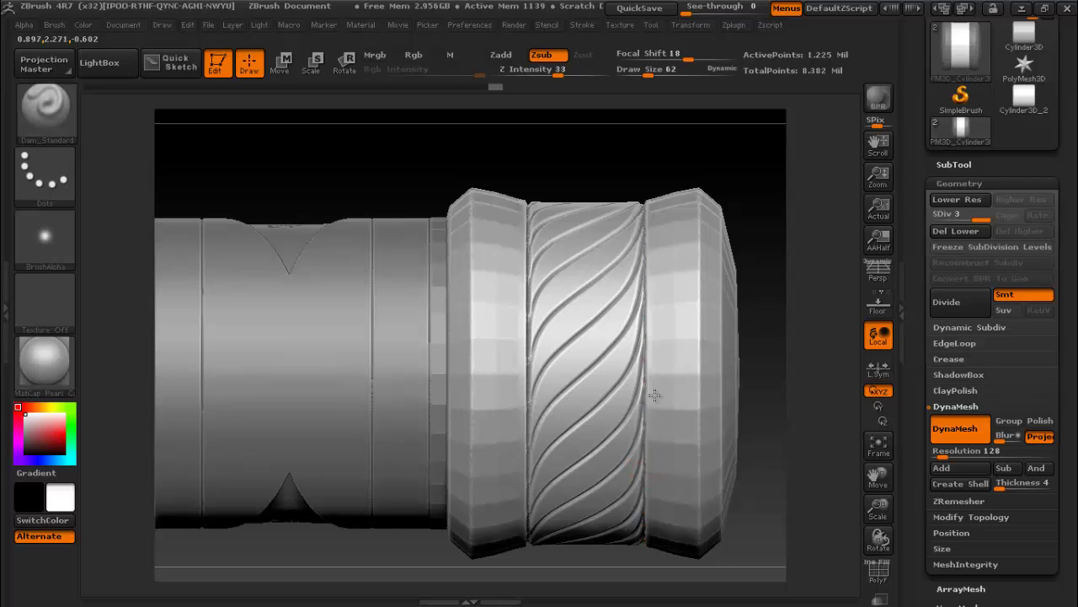
left_click_drag(570, 450, 525, 505)
left_click(535, 444, "shift")
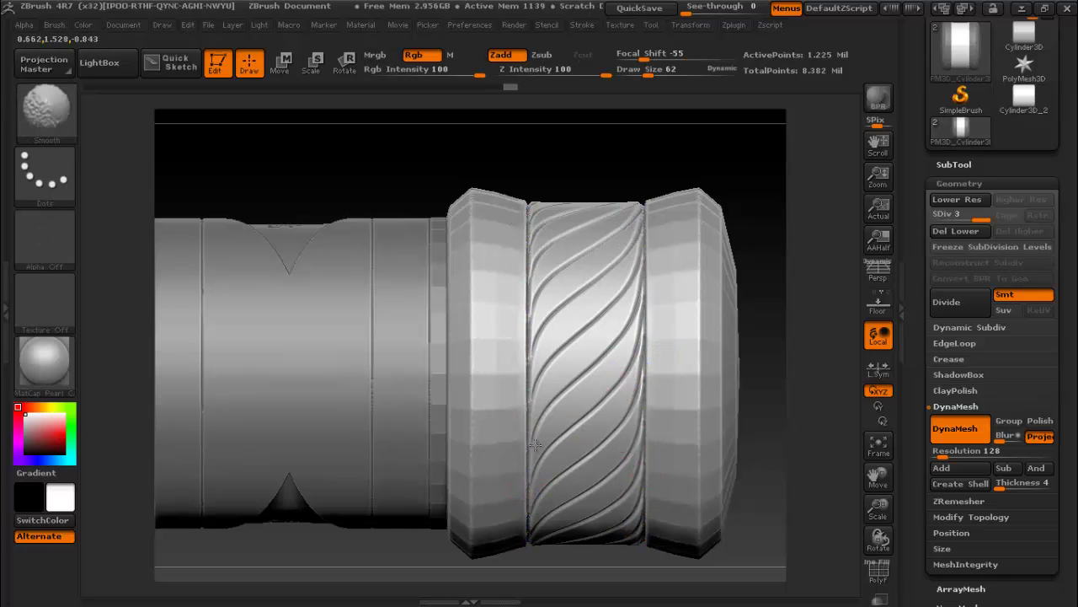
left_click_drag(551, 341, 650, 477)
left_click(649, 465, "shift")
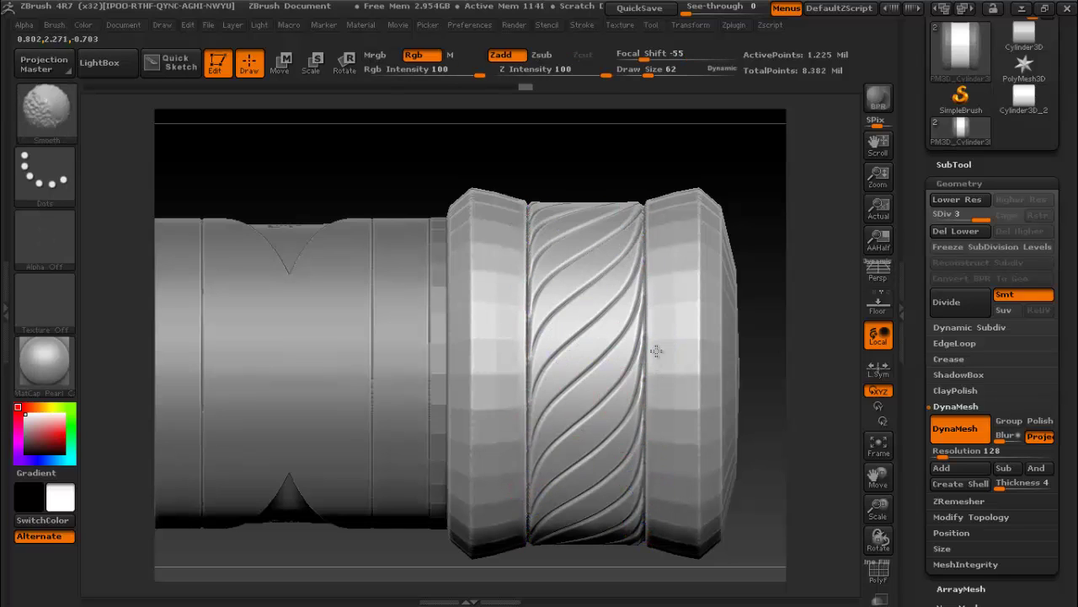
left_click(709, 288, "shift")
- Stamp scalloped loop arcs around the rim ring, inspect them, then undo back to a plain ring
mouse_move(735, 172)
left_mouse_down()
mouse_move(701, 349)
mouse_move(722, 246)
mouse_move(743, 225)
left_mouse_up()
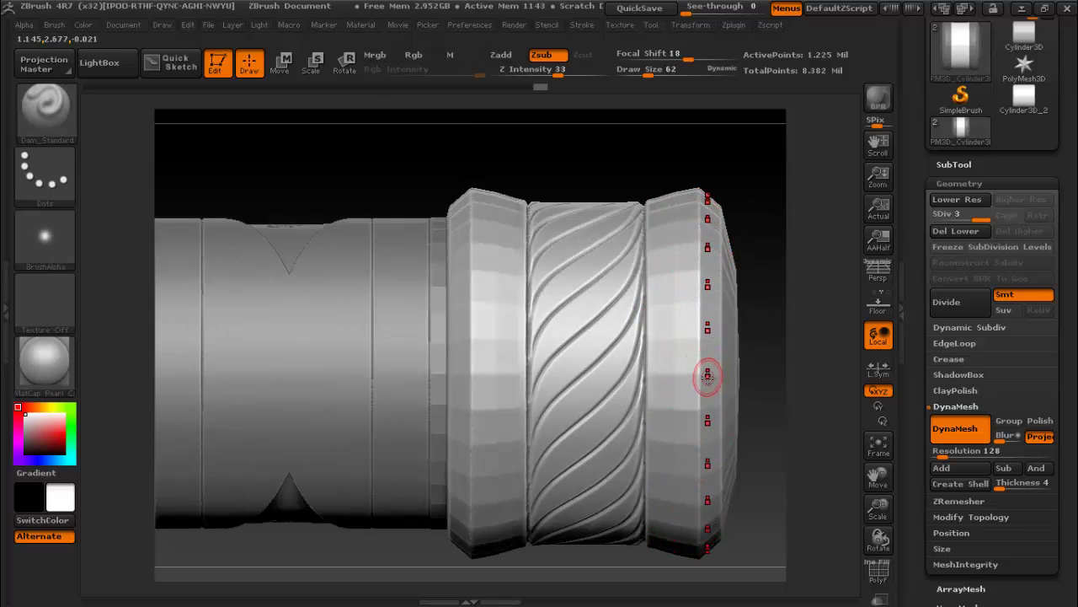
left_click_drag(554, 174, 594, 179)
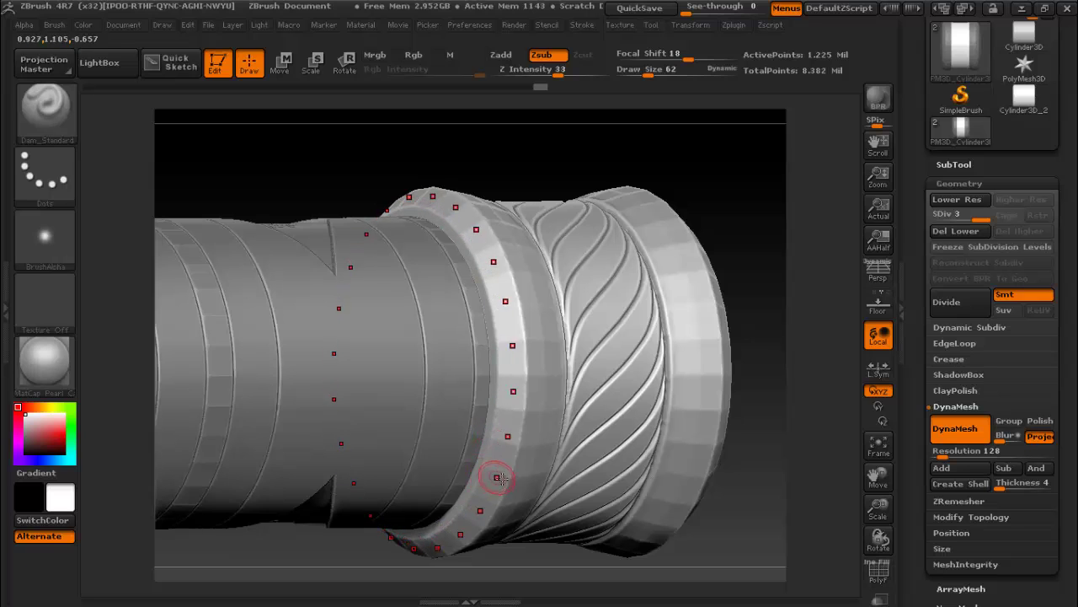
left_click(486, 462)
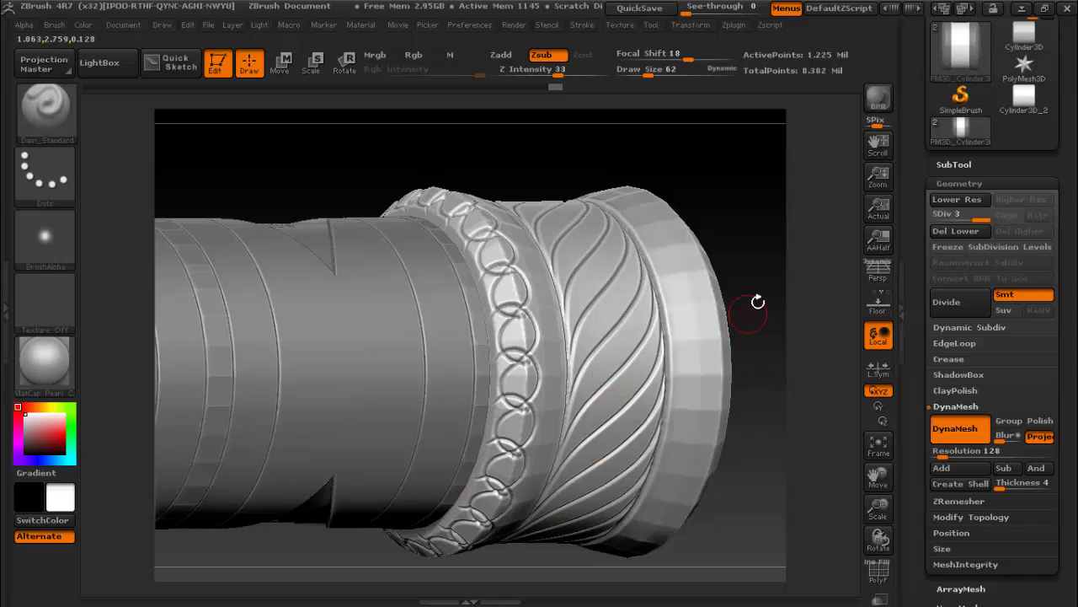
left_click_drag(755, 290, 638, 241, "shift")
key("ctrl+z")
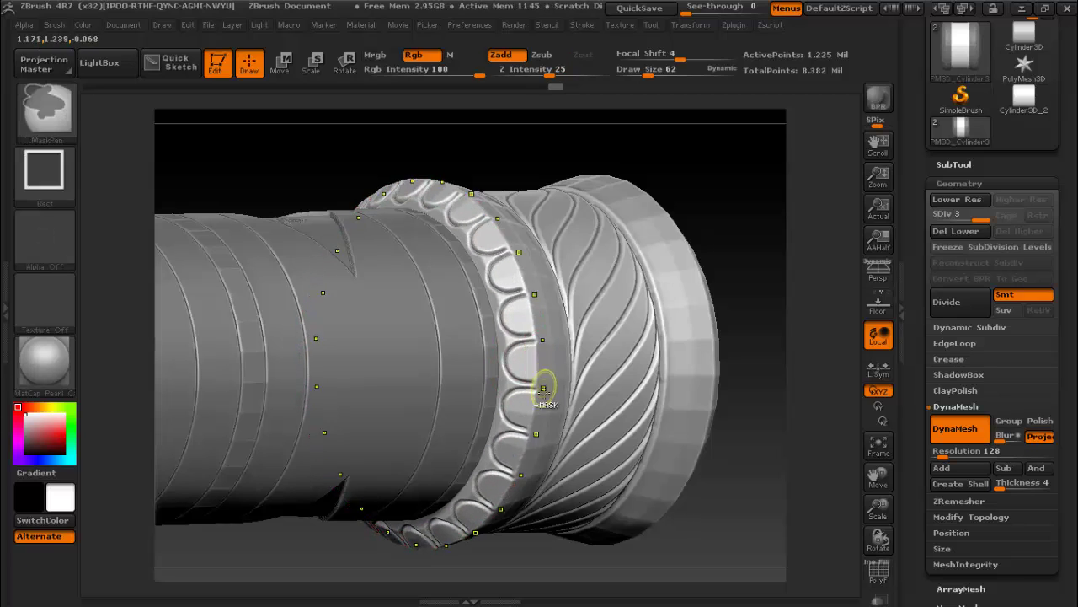
key("ctrl+z")
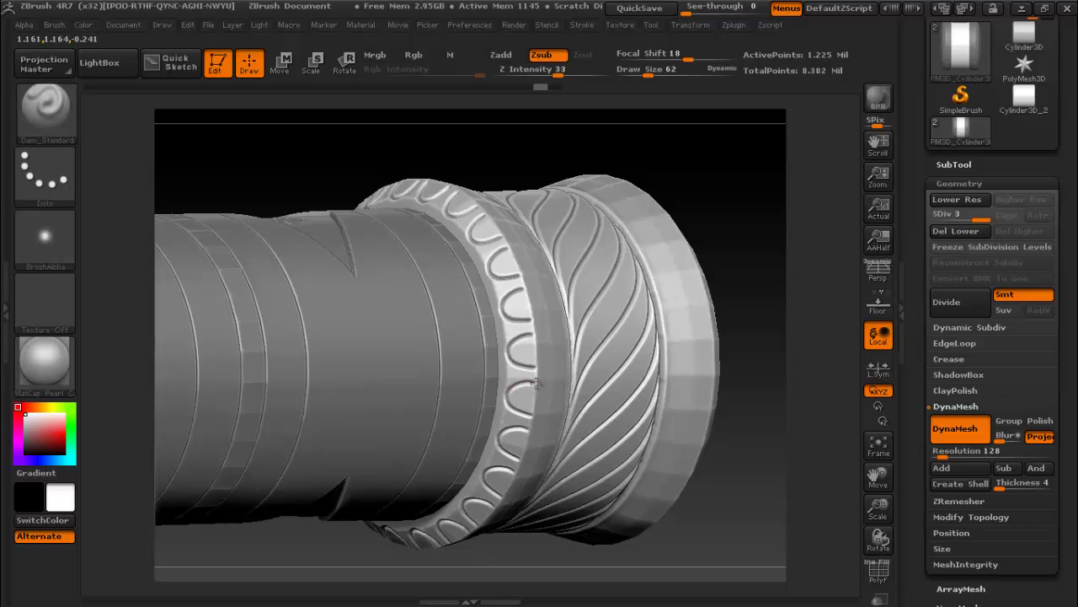
key("ctrl+z")
left_click(56, 118)
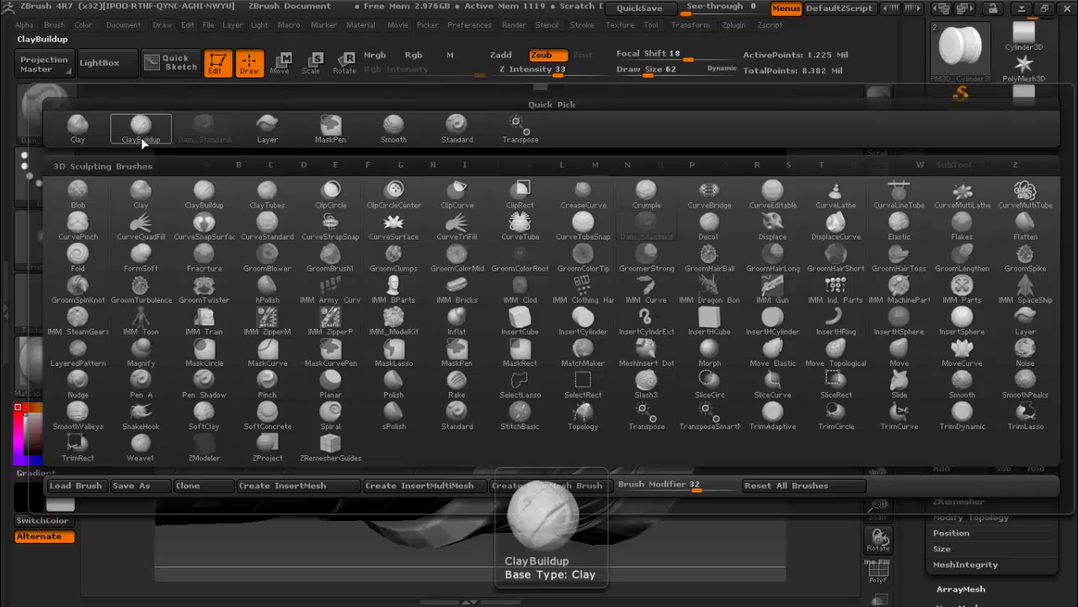
- Give the rim ring enlarged ClayBuildup ribs at Draw Size 74 plus a thin band beside it
left_click(141, 128)
left_click(540, 362)
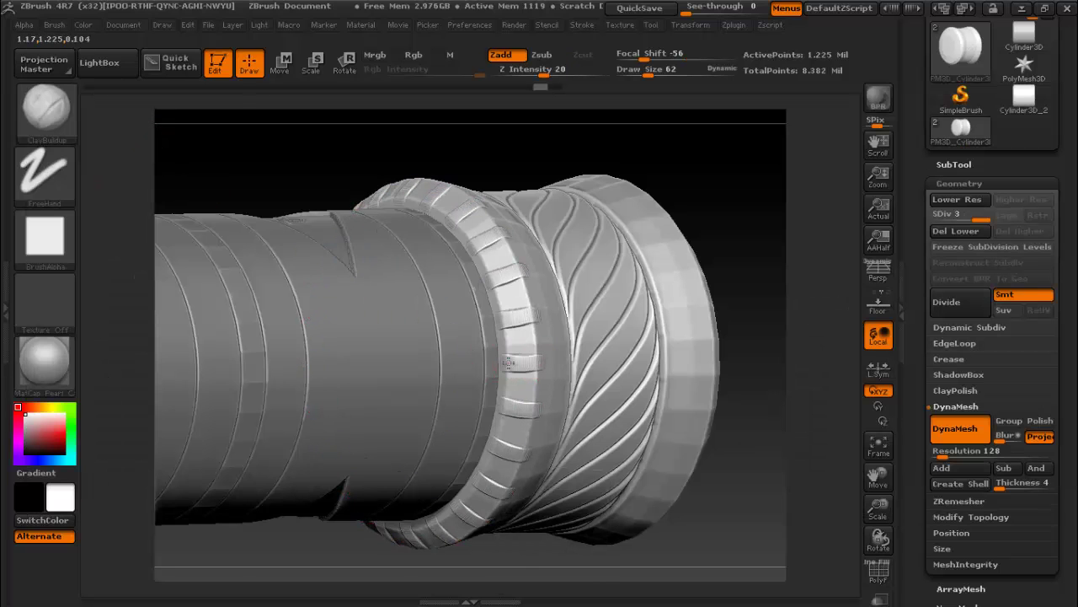
key("ctrl+z")
key("ctrl+z")
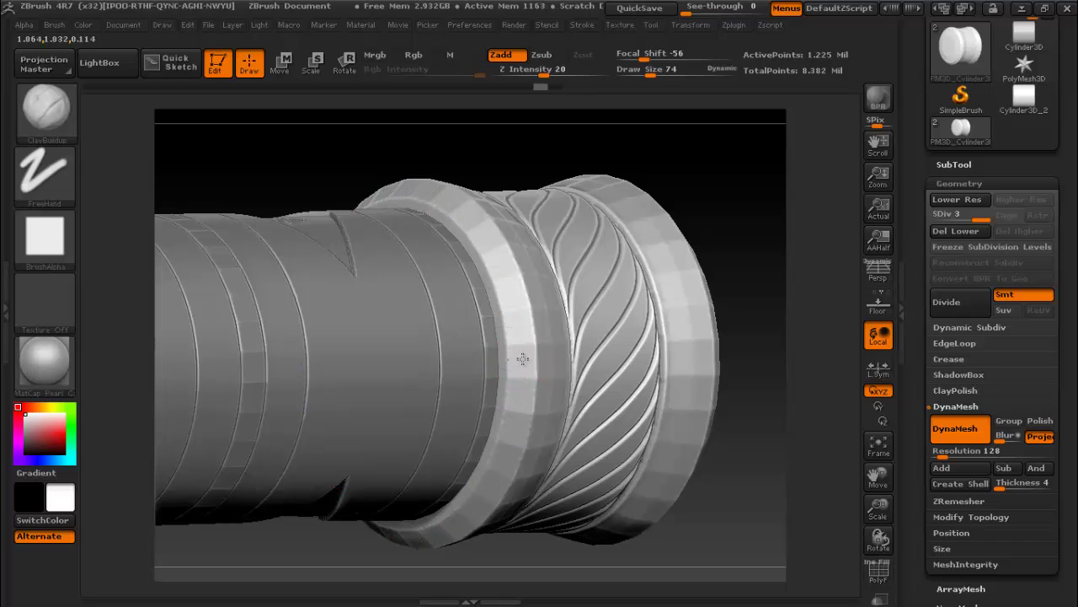
key("ctrl+shift+z")
key("ctrl+z")
left_click(543, 363)
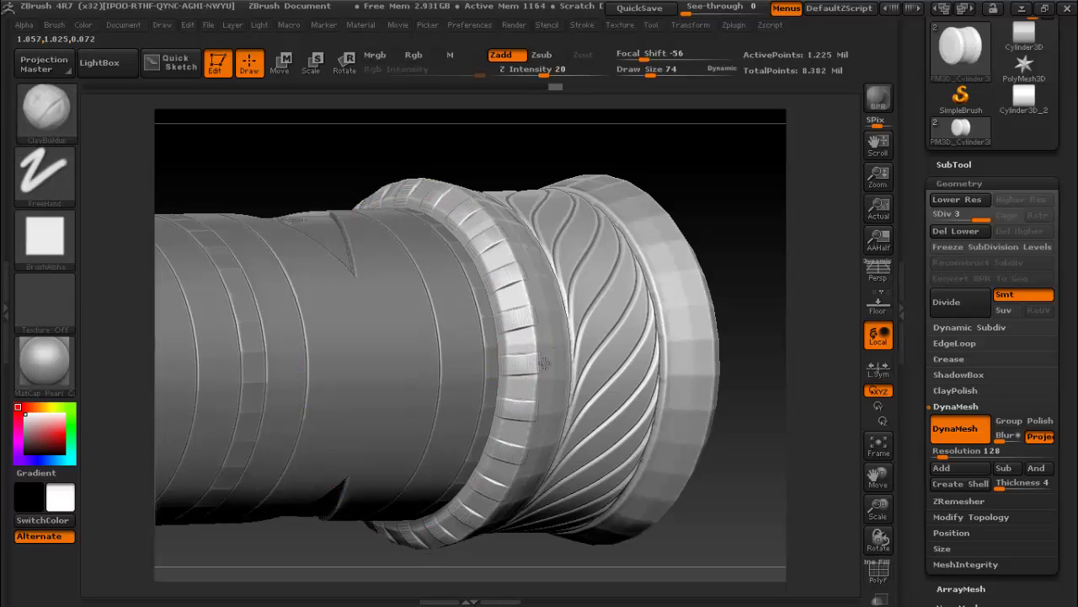
left_click(552, 363)
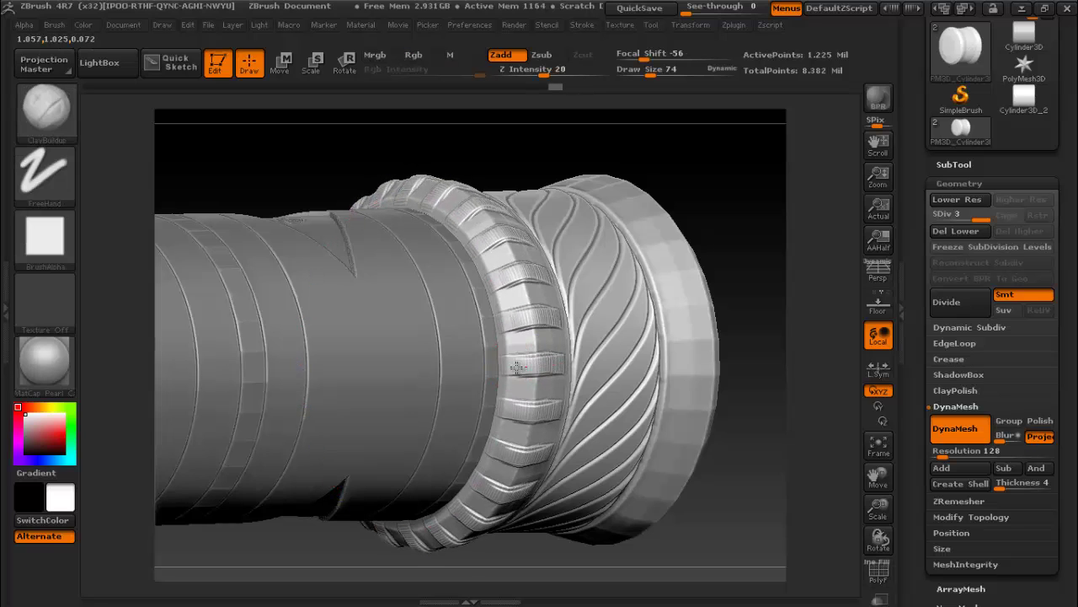
left_click_drag(560, 364, 729, 299)
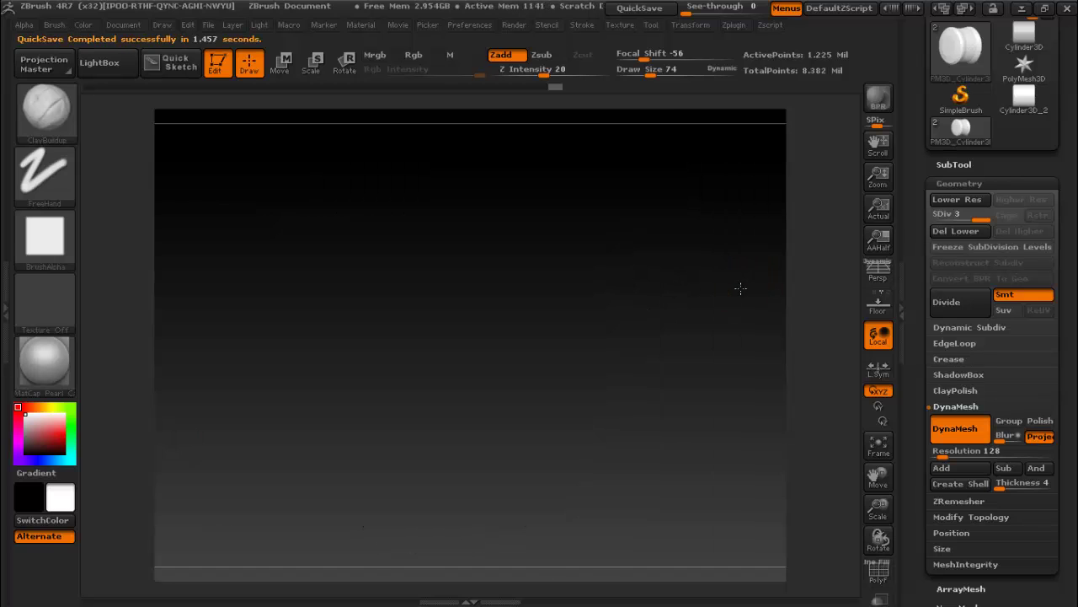
left_click_drag(740, 288, 706, 287)
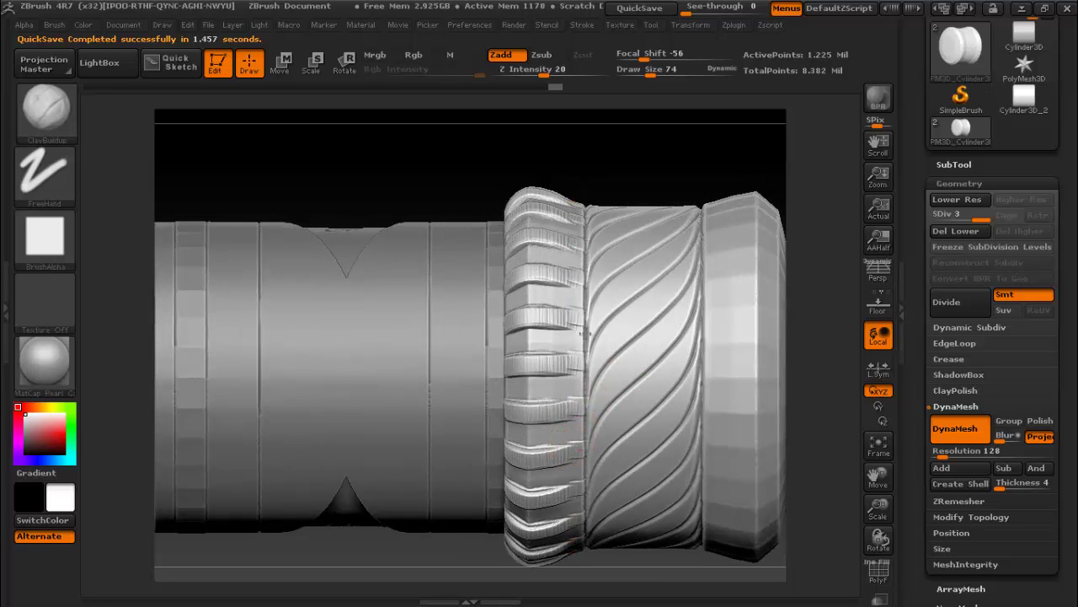
left_click(582, 362)
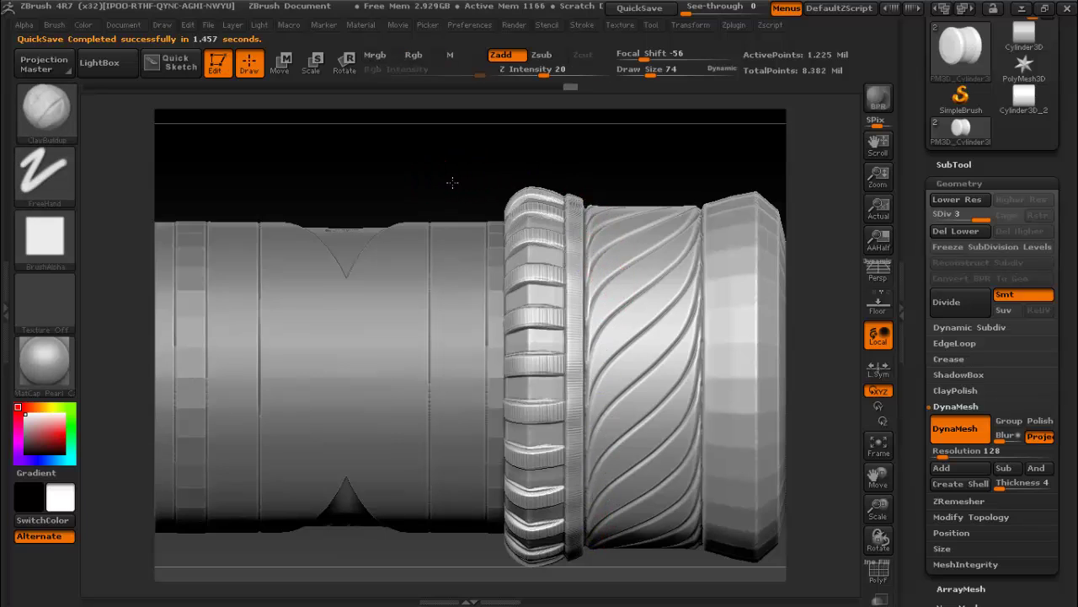
- Save the project and rotate the handle so its end cap faces the viewer
left_click_drag(452, 182, 539, 210)
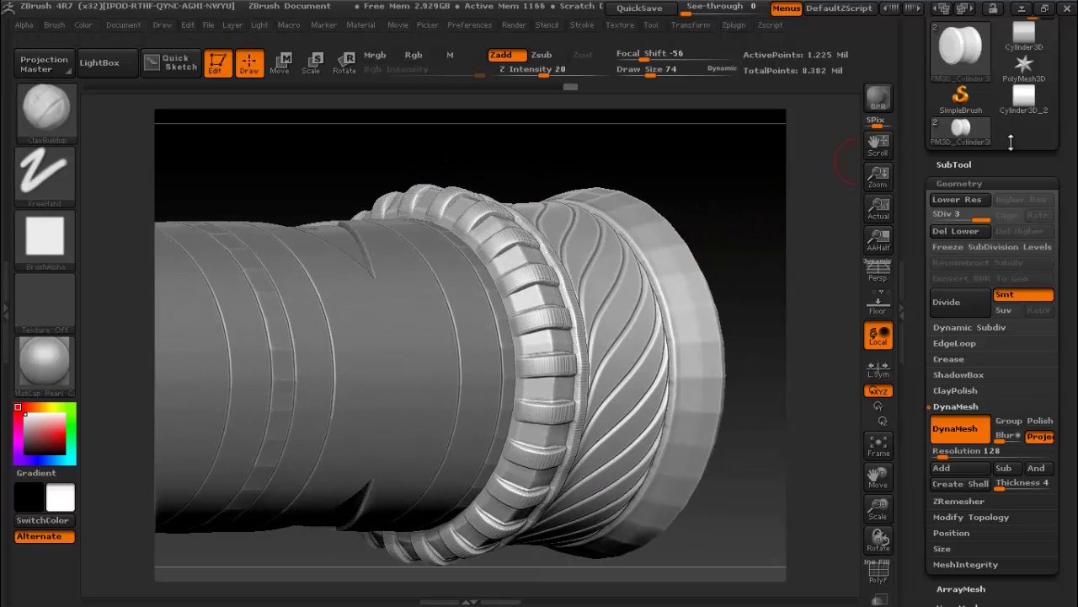
key("ctrl+s")
left_click_drag(722, 228, 736, 289, "shift")
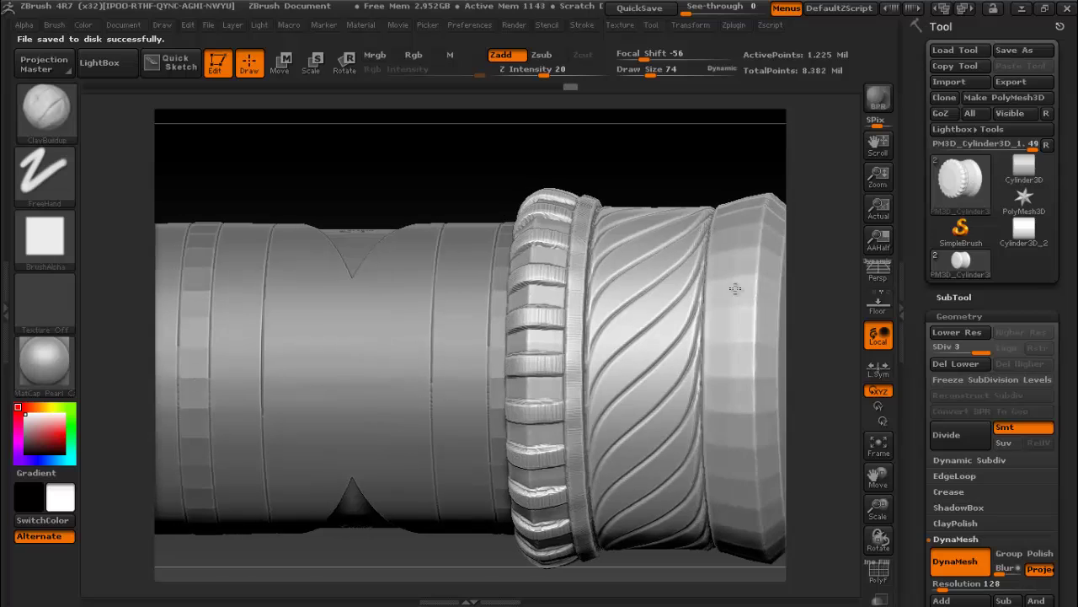
left_click_drag(829, 453, 818, 450)
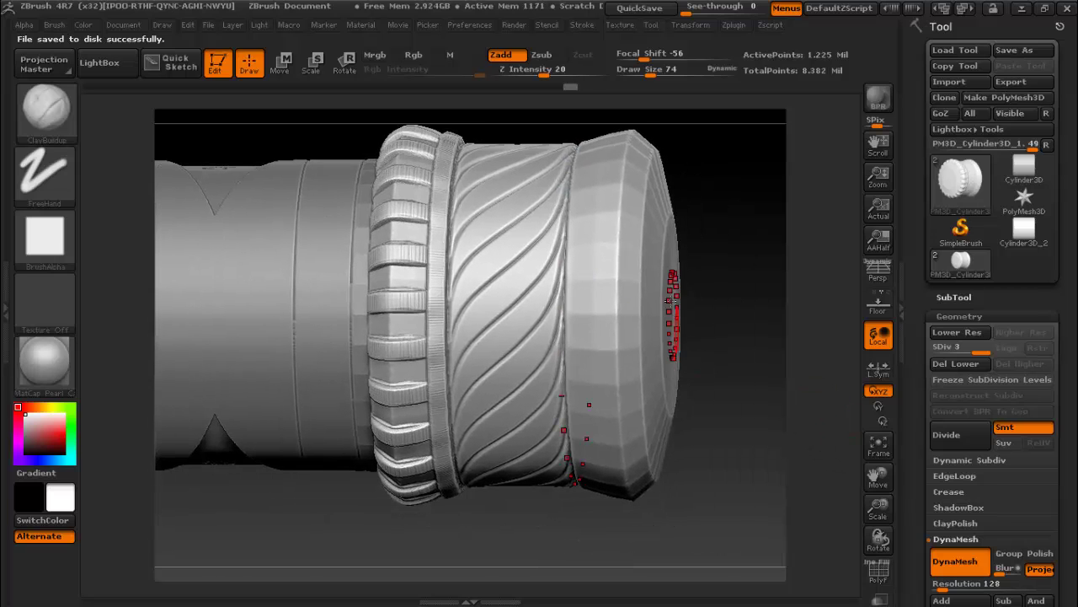
left_click_drag(699, 250, 623, 261)
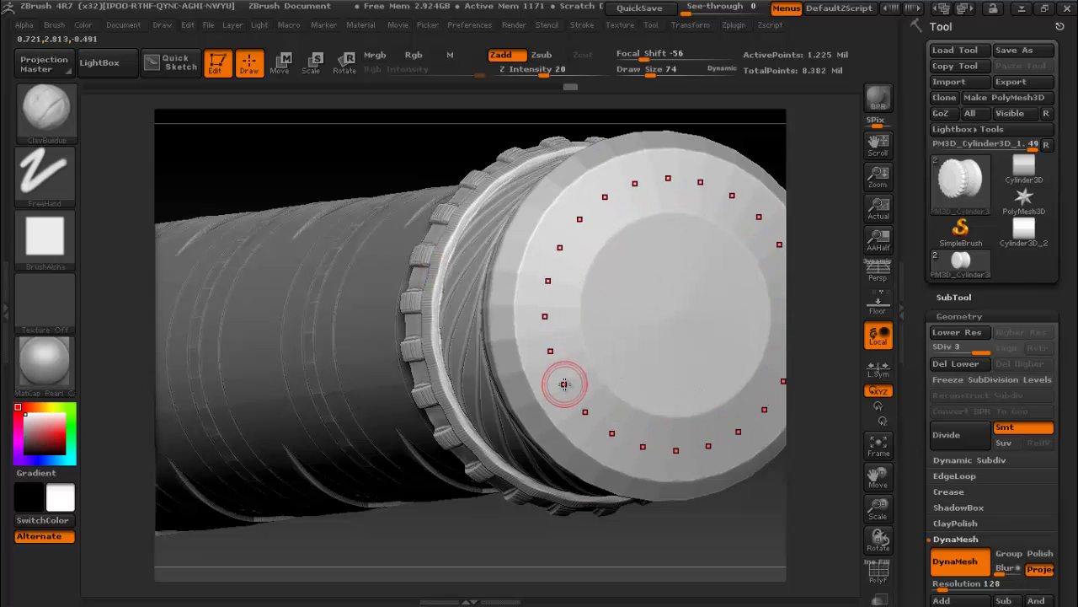
- Try a raised, grooved ring on the end cap, undo it, and line up a head-on view
mouse_move(564, 384)
left_mouse_down()
mouse_move(546, 312)
mouse_move(558, 244)
left_mouse_up()
mouse_move(548, 345)
left_mouse_down()
mouse_move(552, 253)
mouse_move(632, 238)
left_mouse_up()
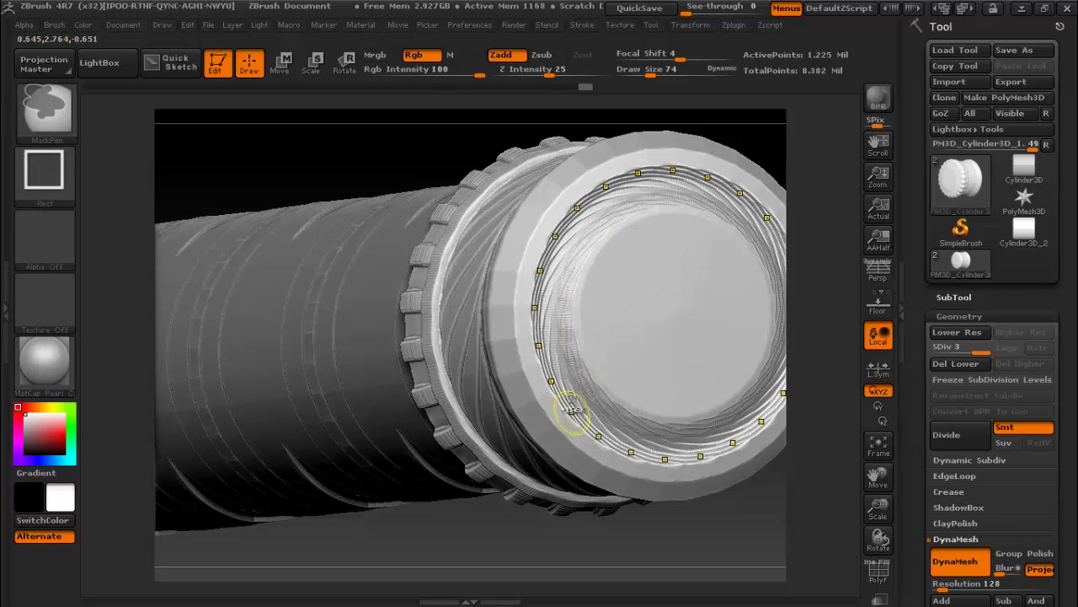
left_click_drag(571, 410, 547, 283, "shift")
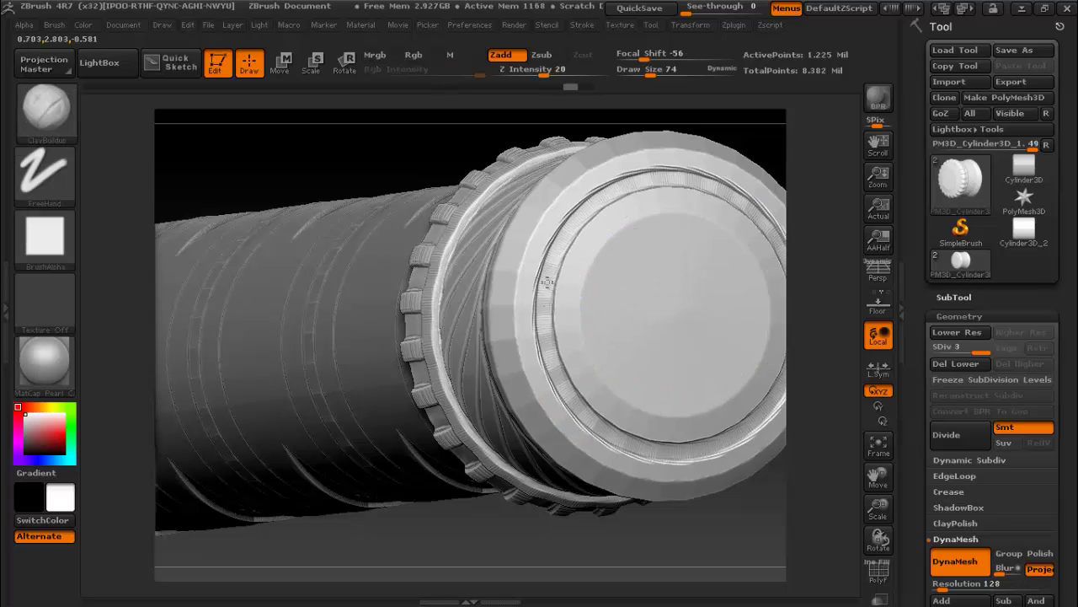
key("ctrl+z")
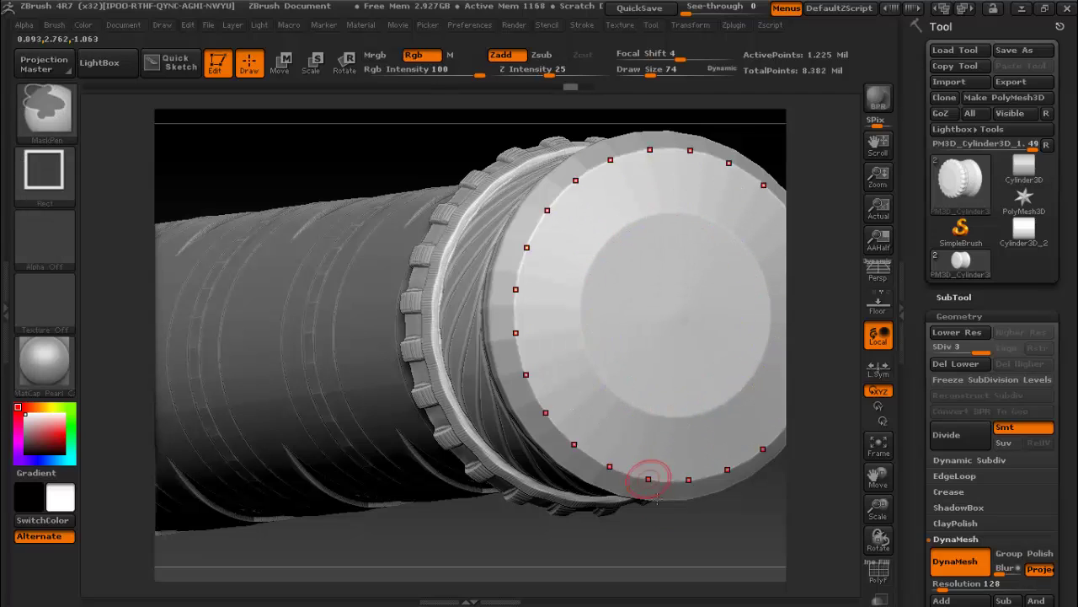
left_click_drag(691, 538, 644, 531)
left_click_drag(727, 528, 748, 359, "shift")
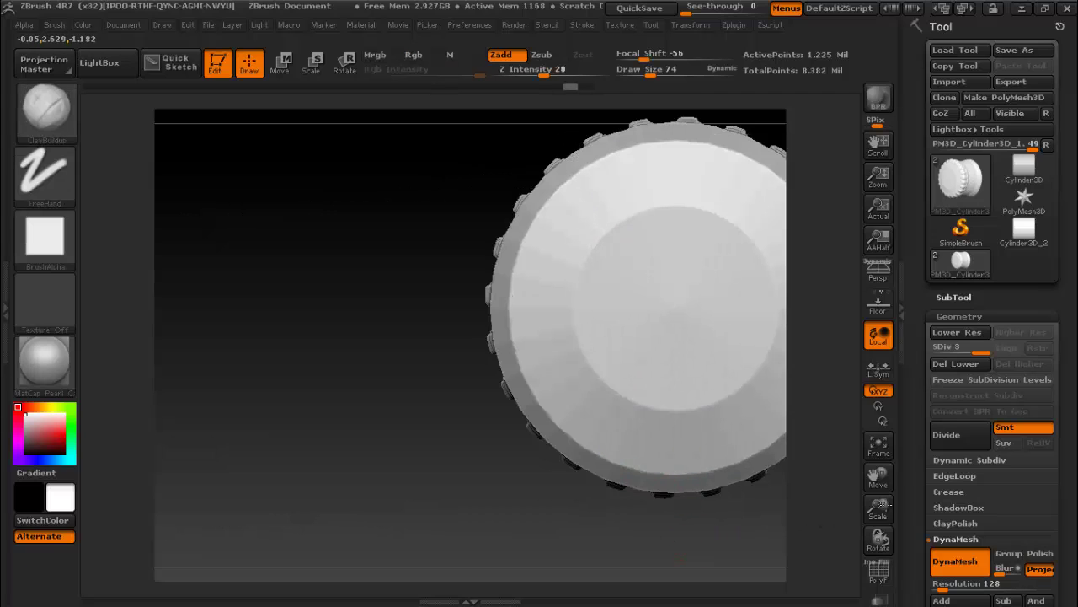
left_click_drag(879, 476, 814, 477)
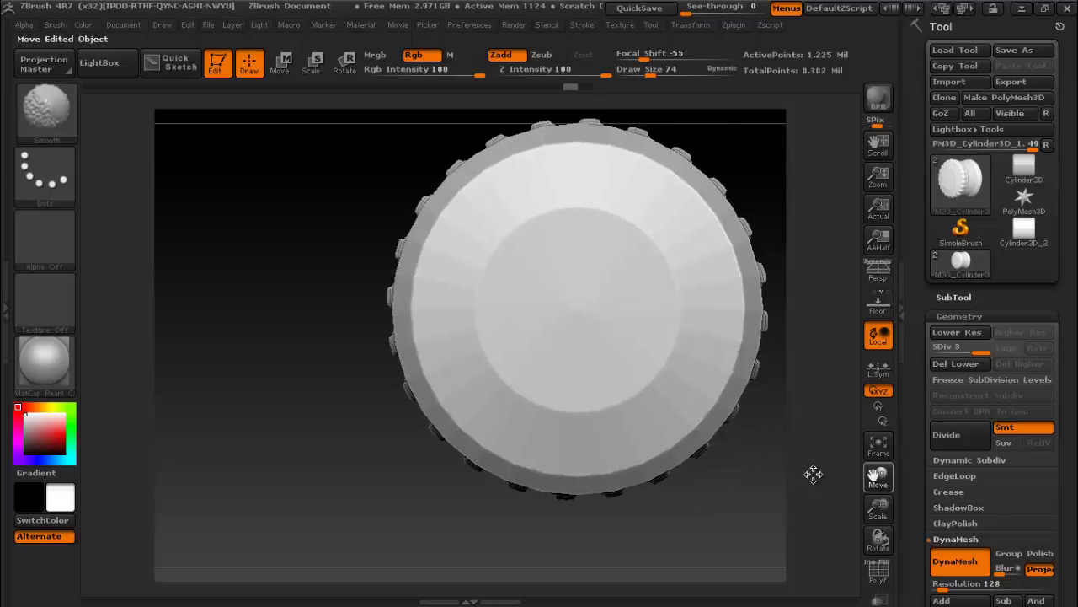
- Sculpt the symmetric groove ring around the cap's inner circle, re-stroking it after an undo
left_click_drag(691, 371, 693, 246)
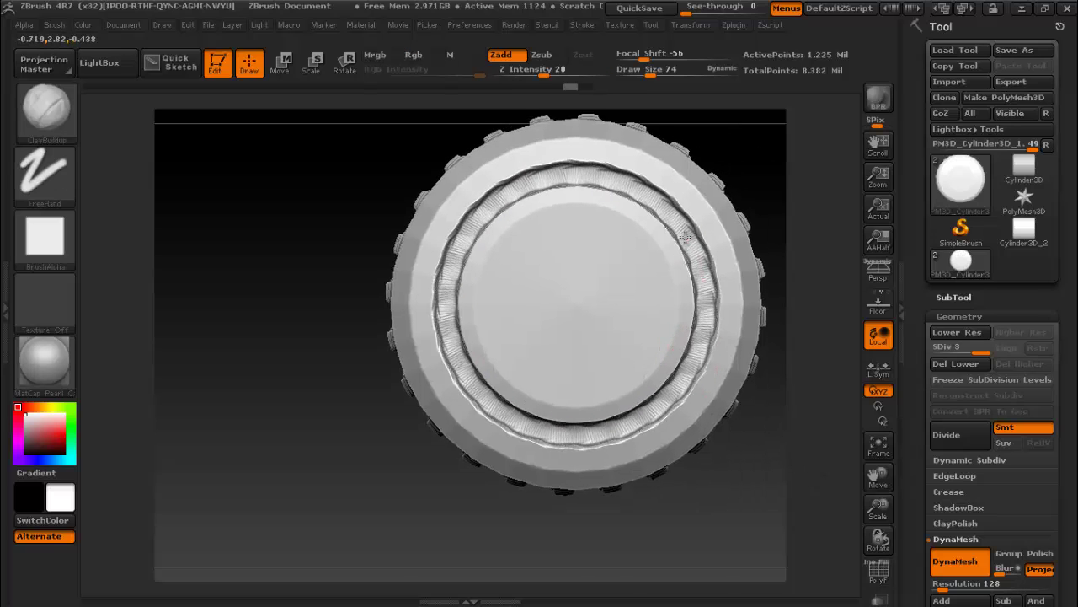
left_click_drag(693, 246, 681, 246, "ctrl")
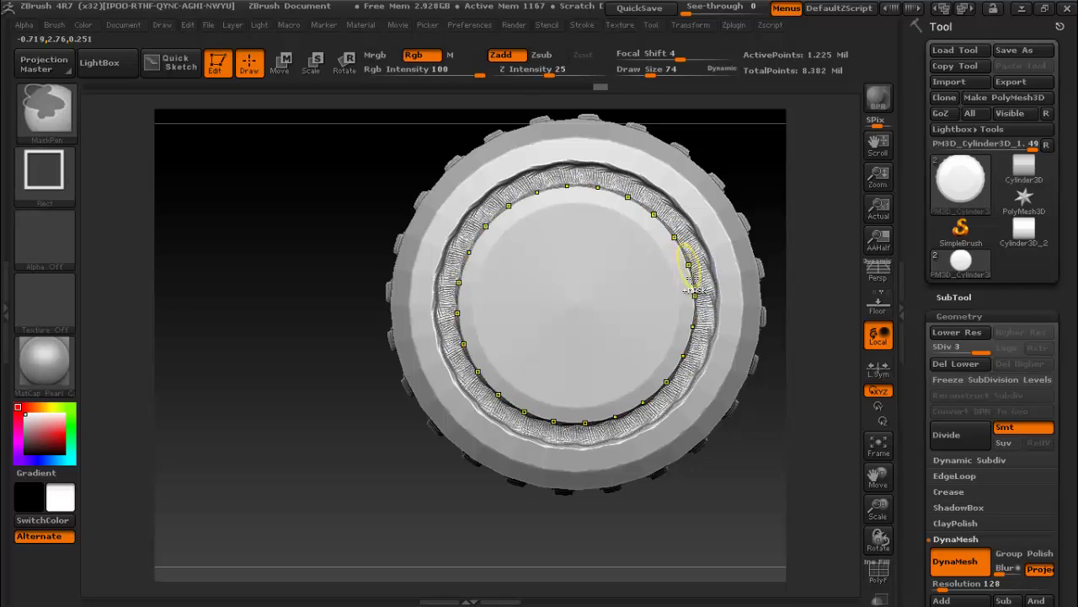
key("ctrl+z")
key("ctrl+z")
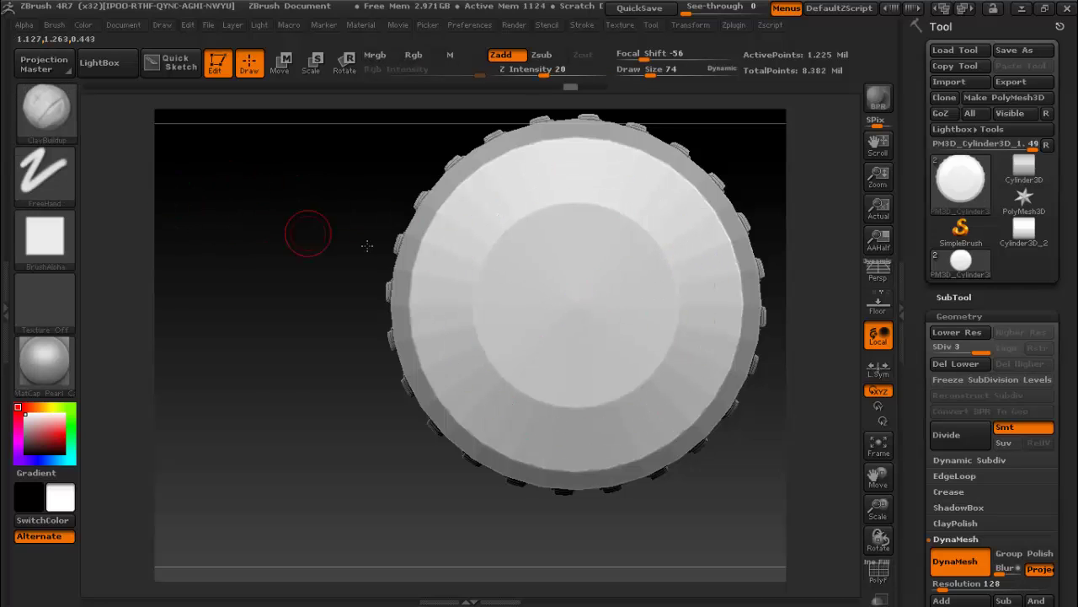
left_click_drag(501, 400, 516, 389)
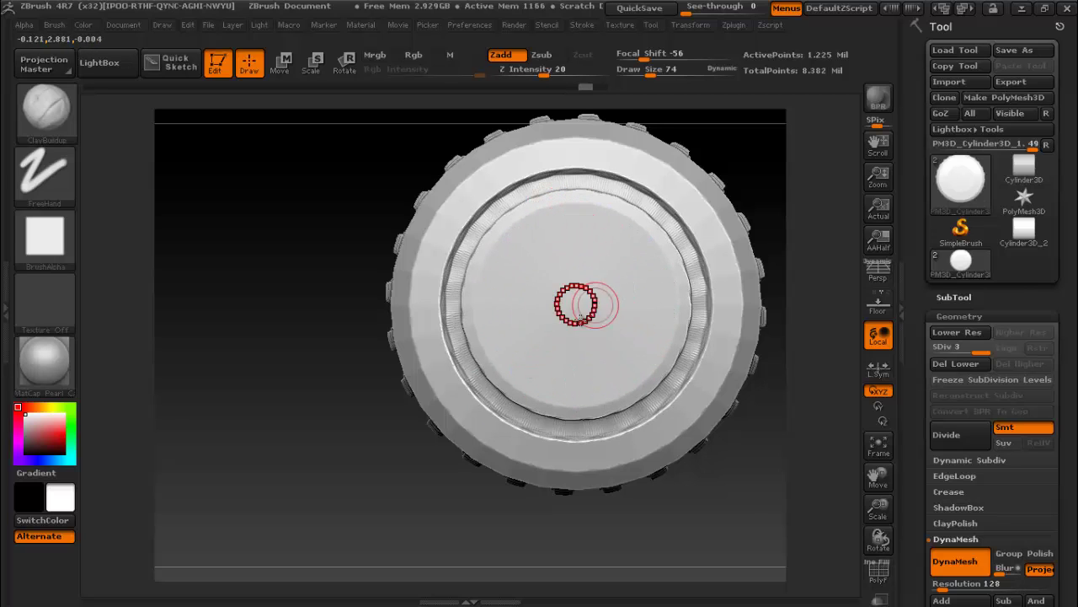
- Switch to the Layer brush and emboss a kanji ring near the end cap's outer edge
left_click(63, 133)
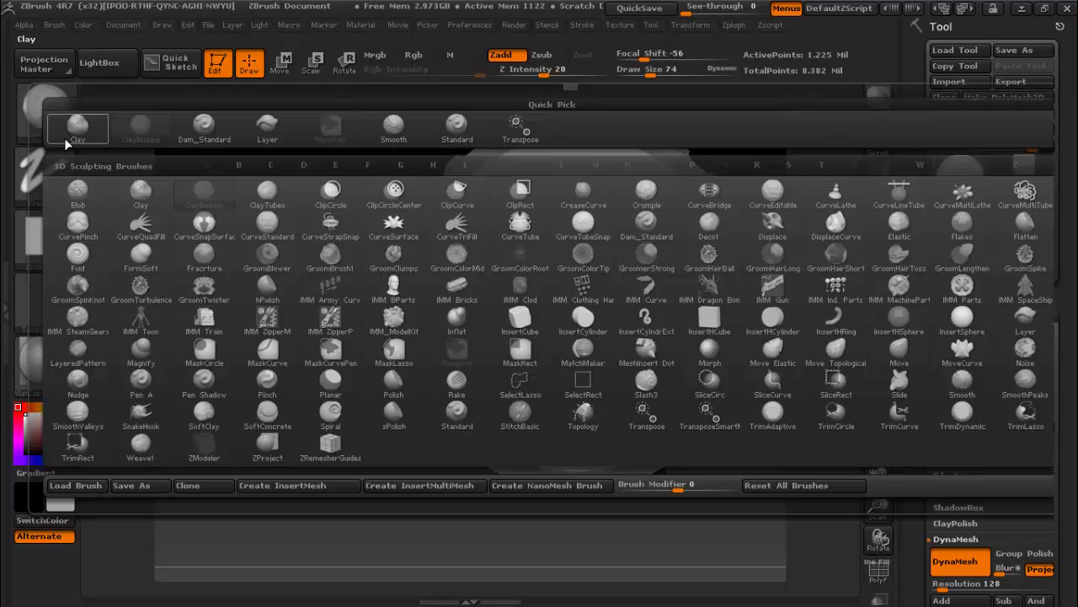
left_click(266, 142)
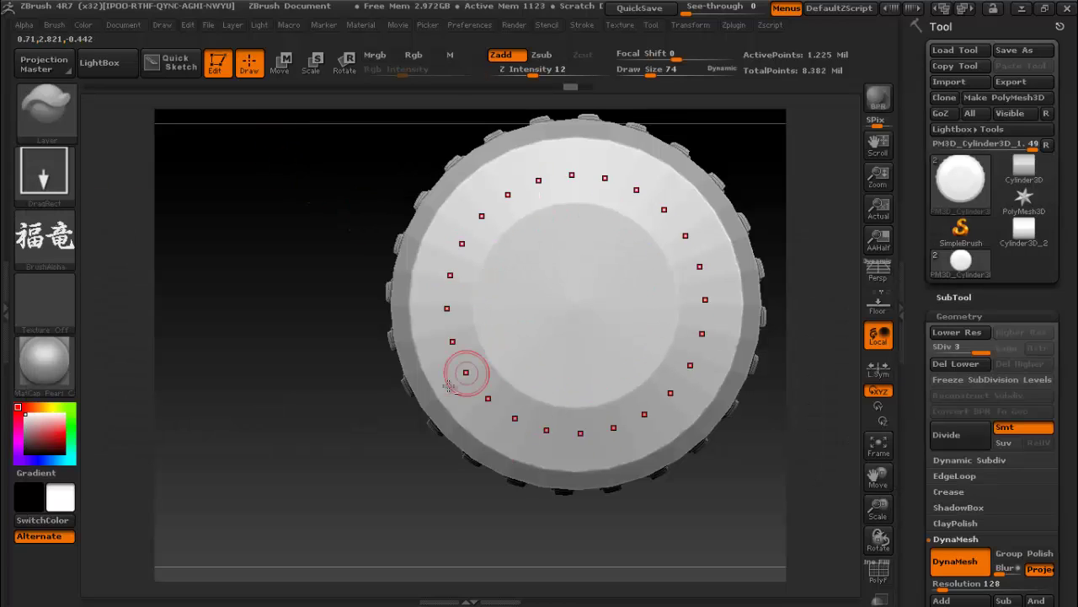
left_click_drag(454, 353, 441, 308)
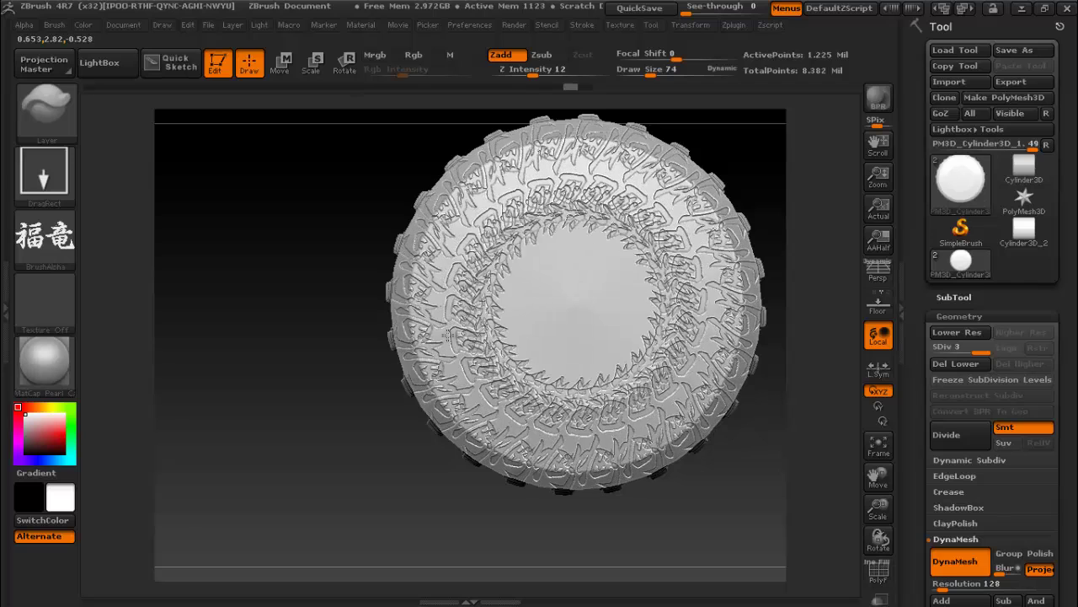
key("ctrl+z")
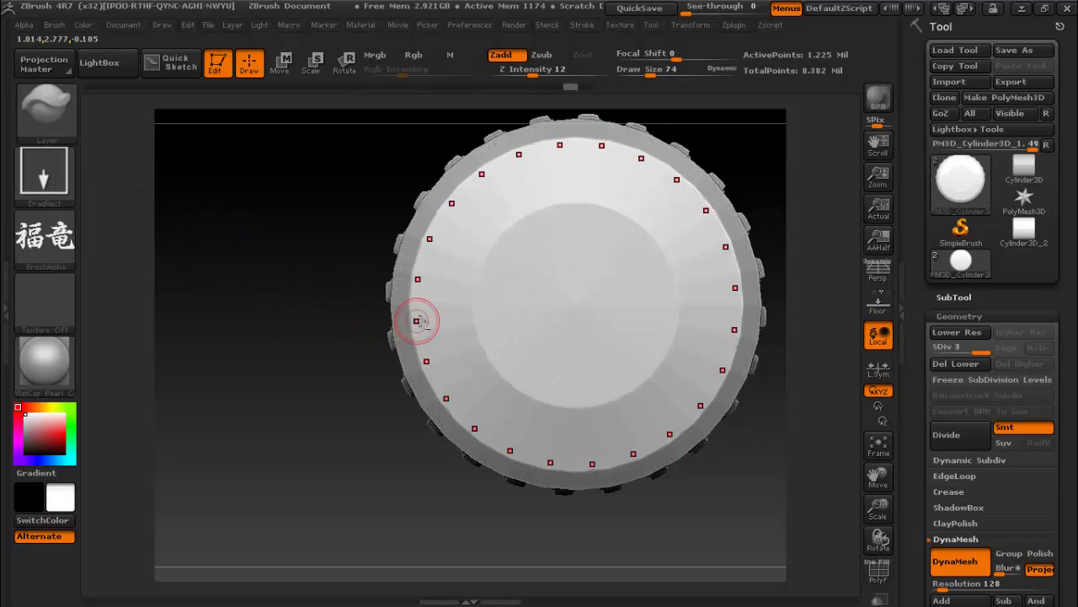
left_click_drag(436, 311, 427, 277)
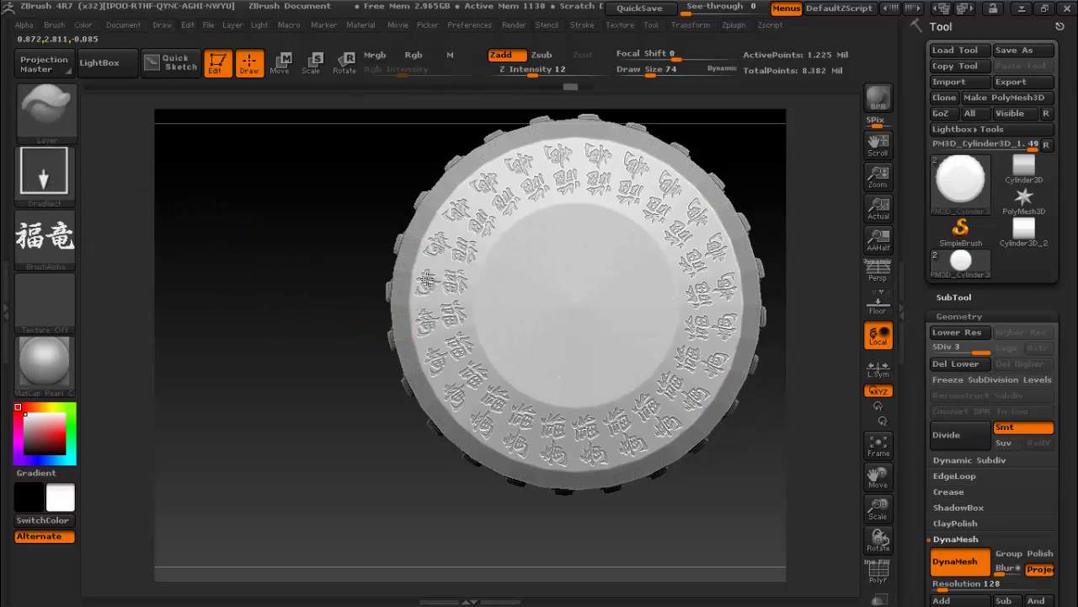
mouse_move(325, 376)
left_mouse_down()
mouse_move(523, 358)
mouse_move(711, 230)
mouse_move(680, 240)
left_mouse_up()
left_click_drag(217, 309, 202, 289)
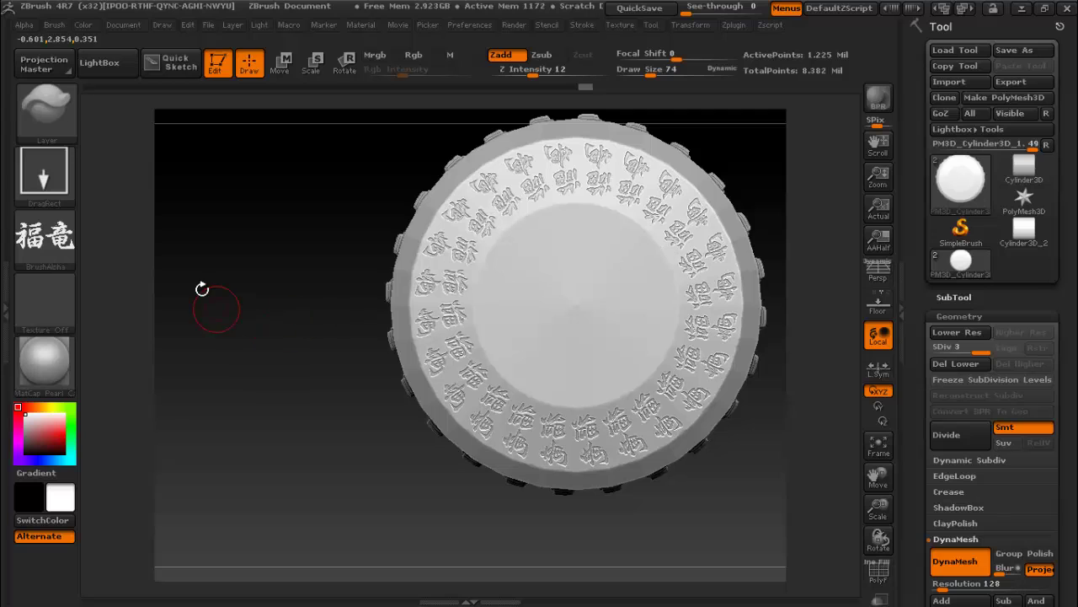
left_click(55, 240)
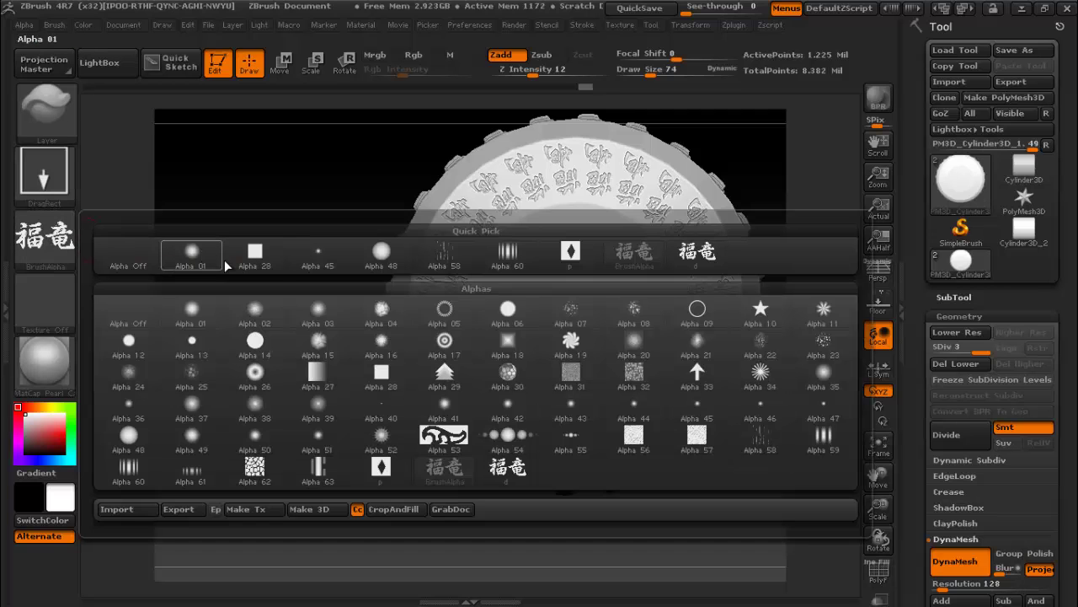
- Try Alpha 28 square straps at the cap centre, then a FreeHand strap swirl
left_click(254, 251)
mouse_move(525, 309)
left_mouse_down()
mouse_move(497, 272)
mouse_move(510, 278)
left_mouse_up()
key("ctrl")
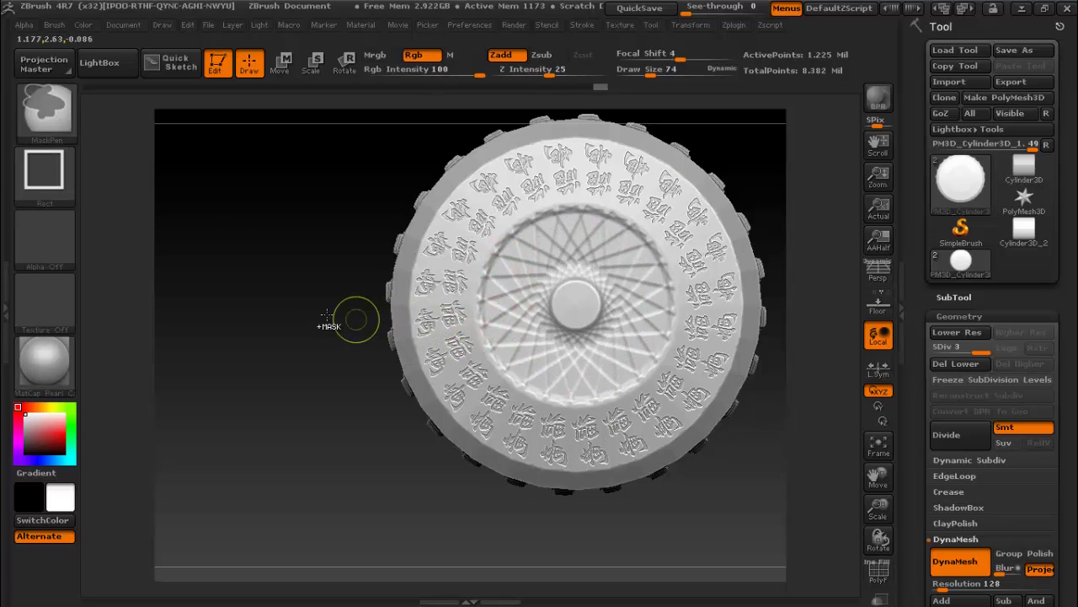
key("ctrl+z")
left_click(59, 189)
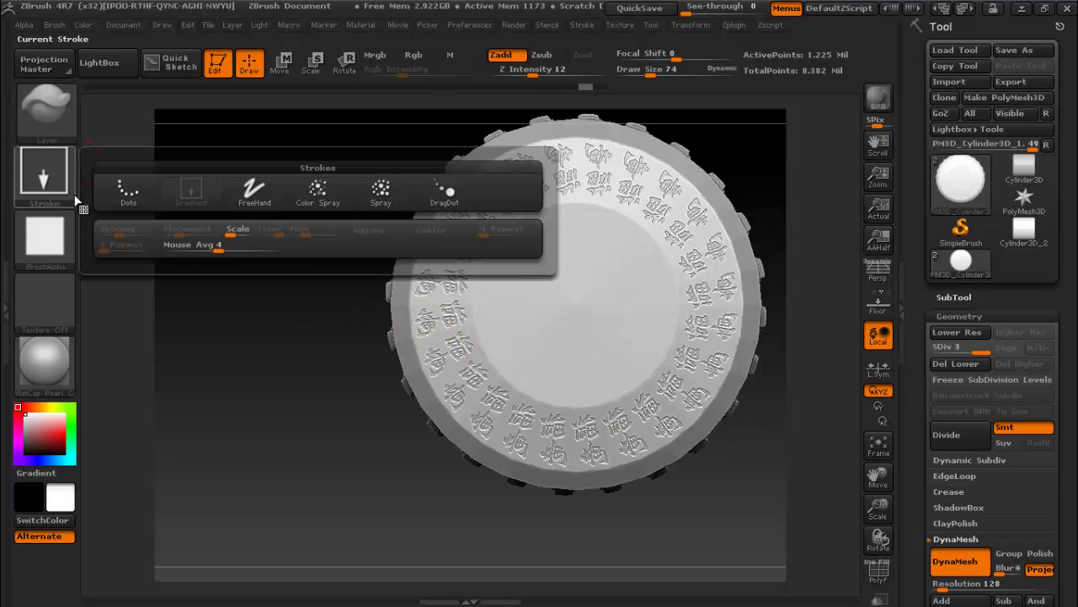
left_click(228, 205)
left_click_drag(526, 334, 522, 322)
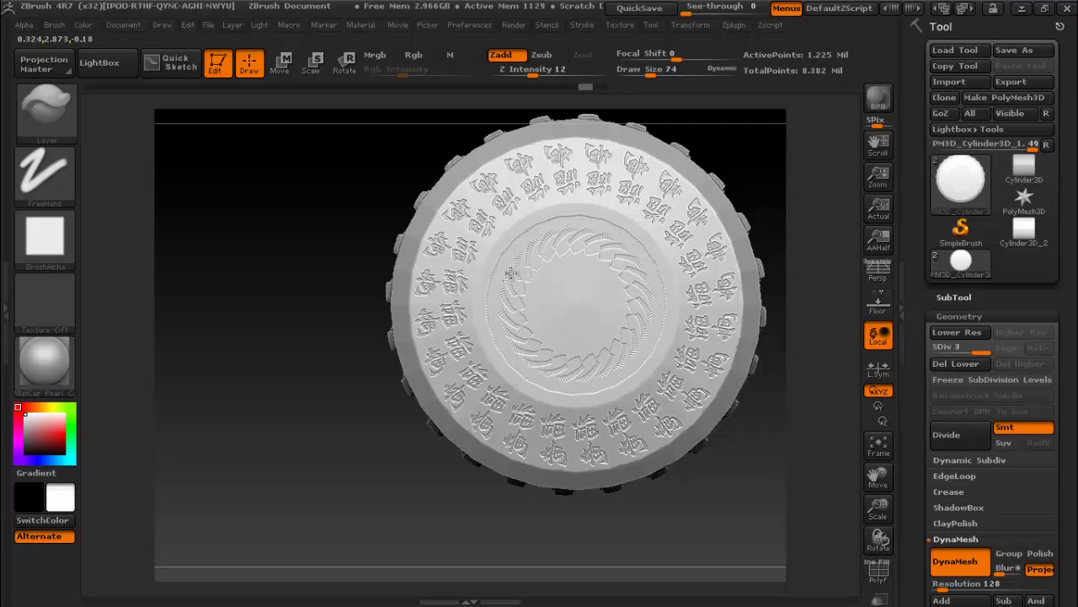
left_click_drag(608, 282, 569, 263)
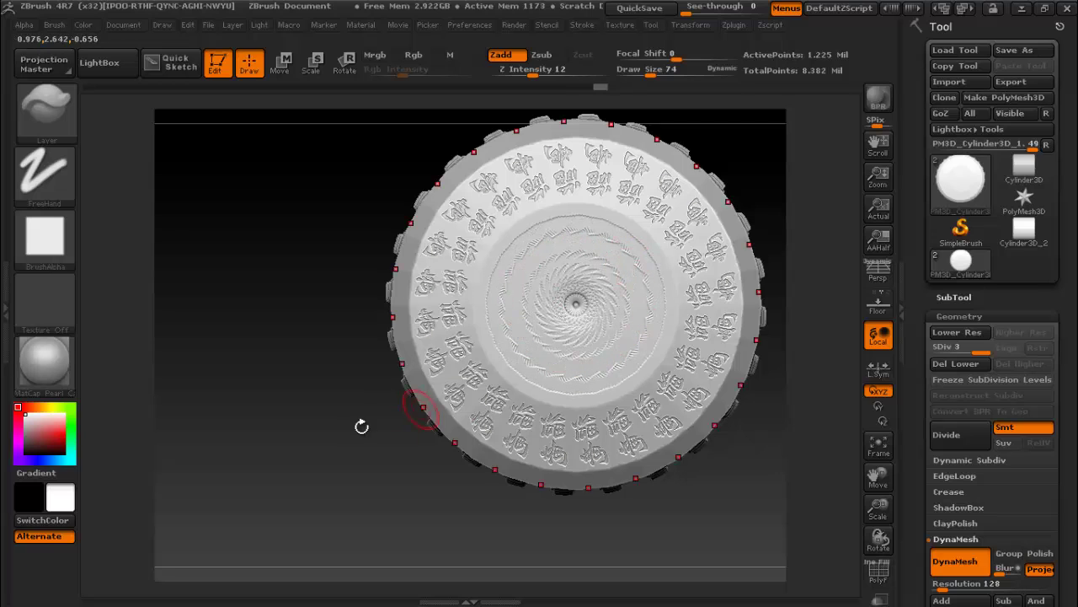
- Inspect the cap's relief from several angles and undo the strap spiral
left_click_drag(361, 423, 354, 321)
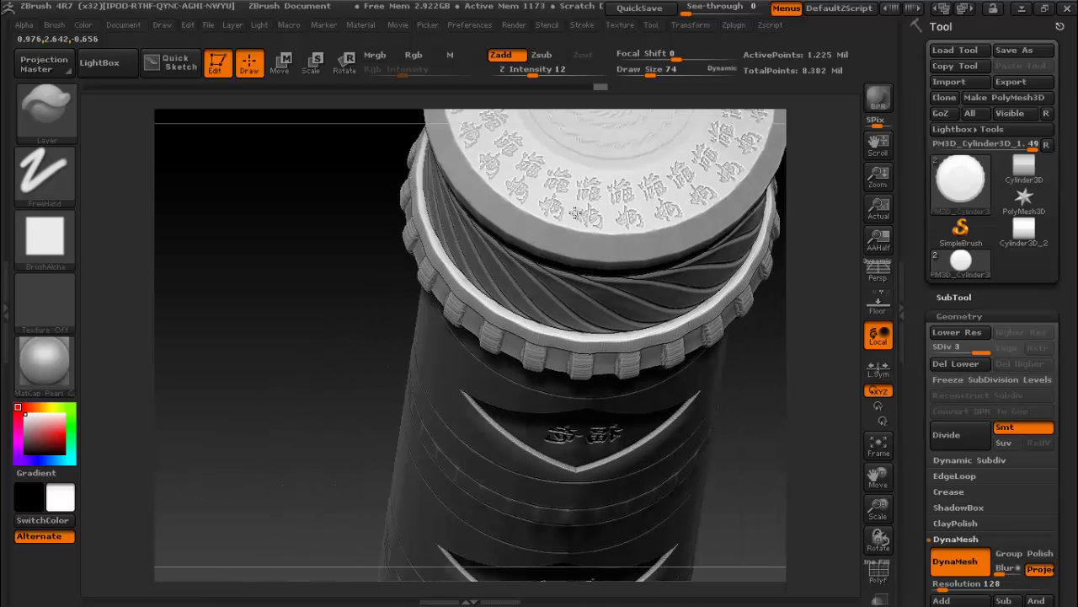
mouse_move(392, 281)
left_mouse_down()
mouse_move(318, 317)
mouse_move(315, 340)
left_mouse_up()
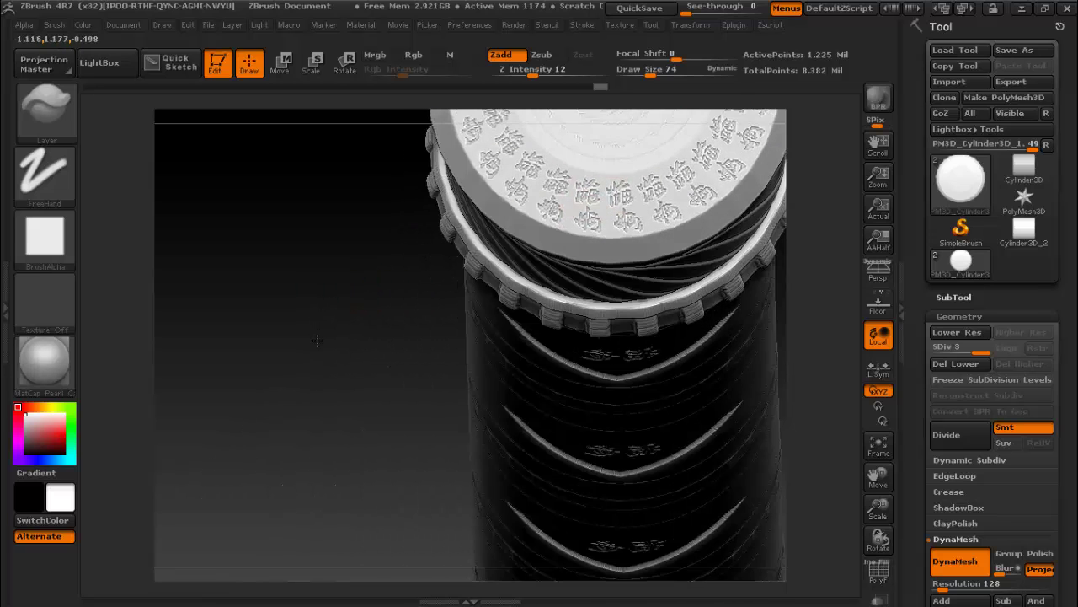
mouse_move(857, 562)
left_mouse_down()
mouse_move(838, 441)
mouse_move(757, 183)
mouse_move(754, 228)
left_mouse_up()
left_click_drag(831, 501, 814, 335)
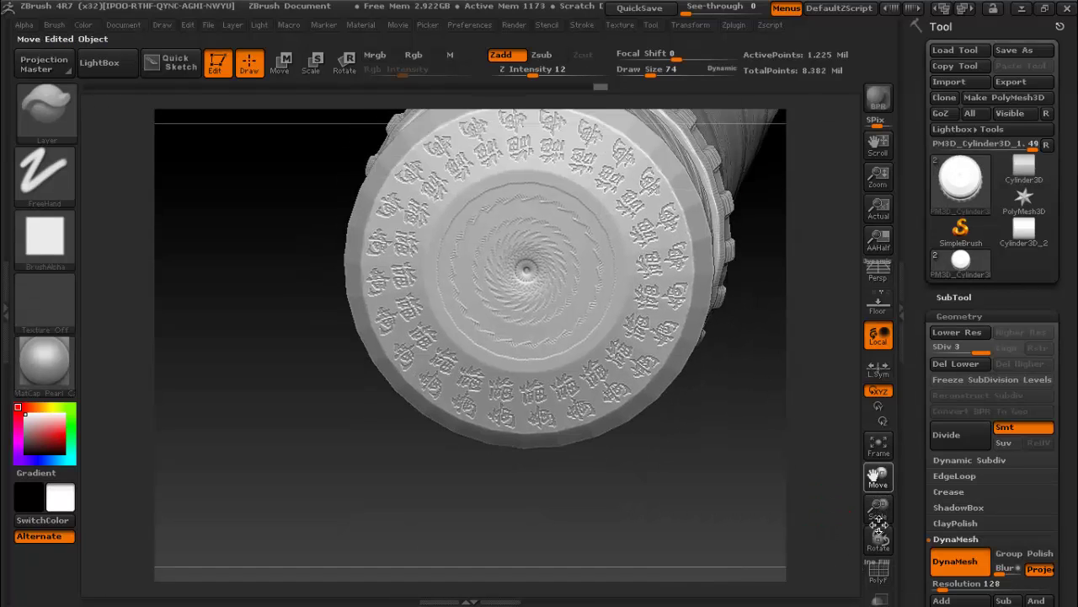
key("ctrl+z")
left_click_drag(730, 421, 747, 388)
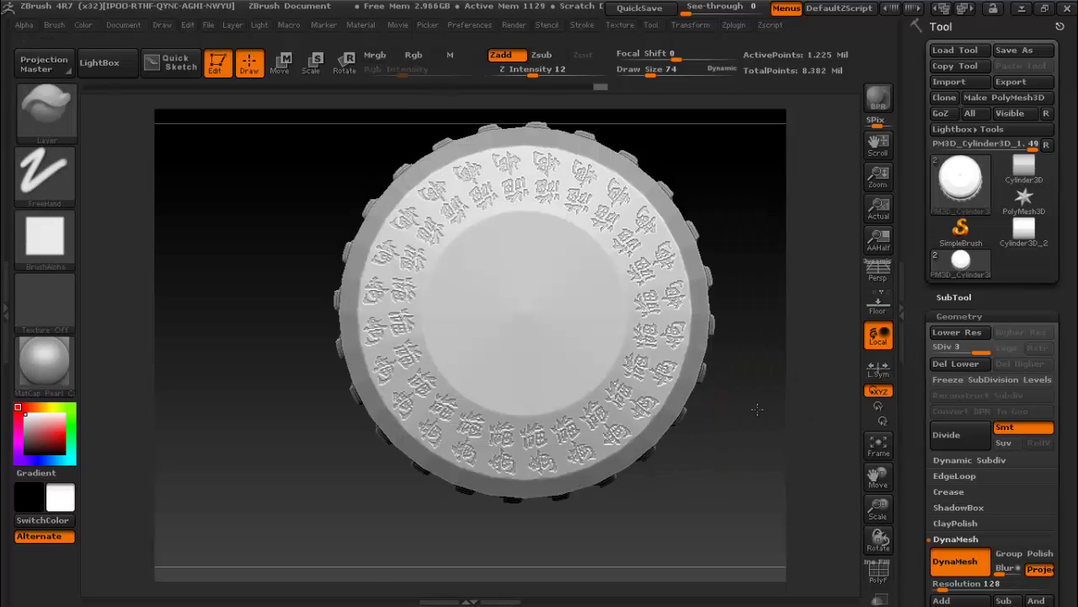
left_click_drag(877, 480, 879, 501)
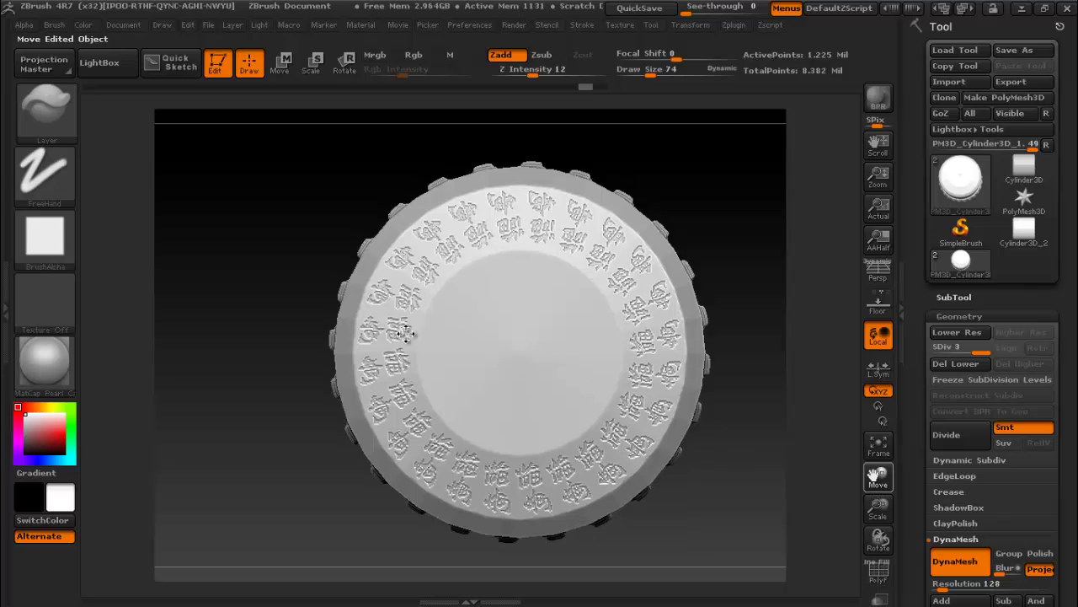
- Pick Alpha 45 and carve radial swirl grooves into the disc centre with Dam_Standard
left_click(53, 183)
left_click(50, 237)
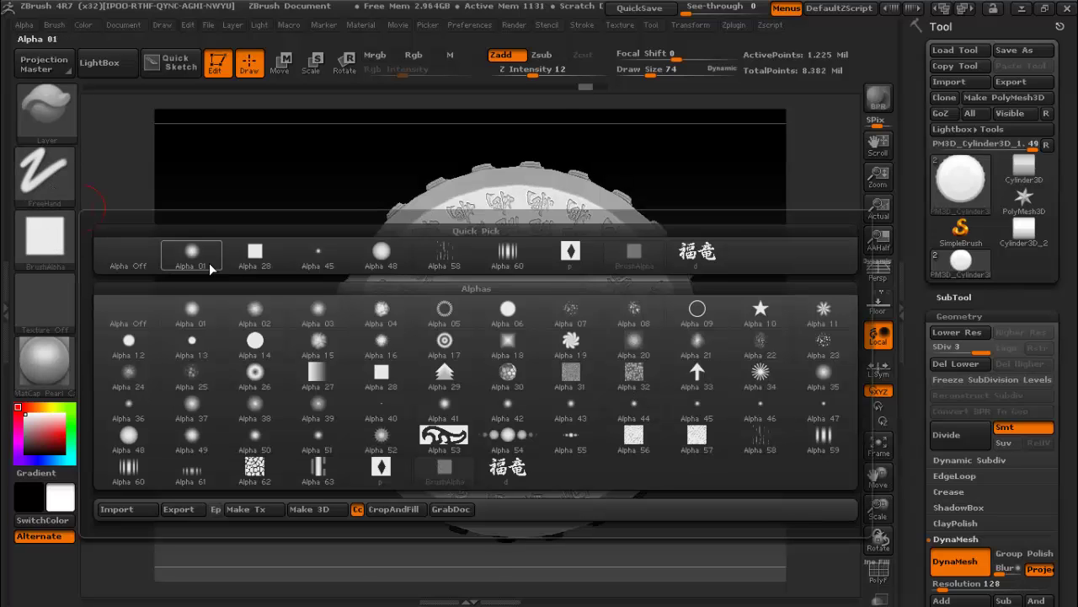
left_click(317, 250)
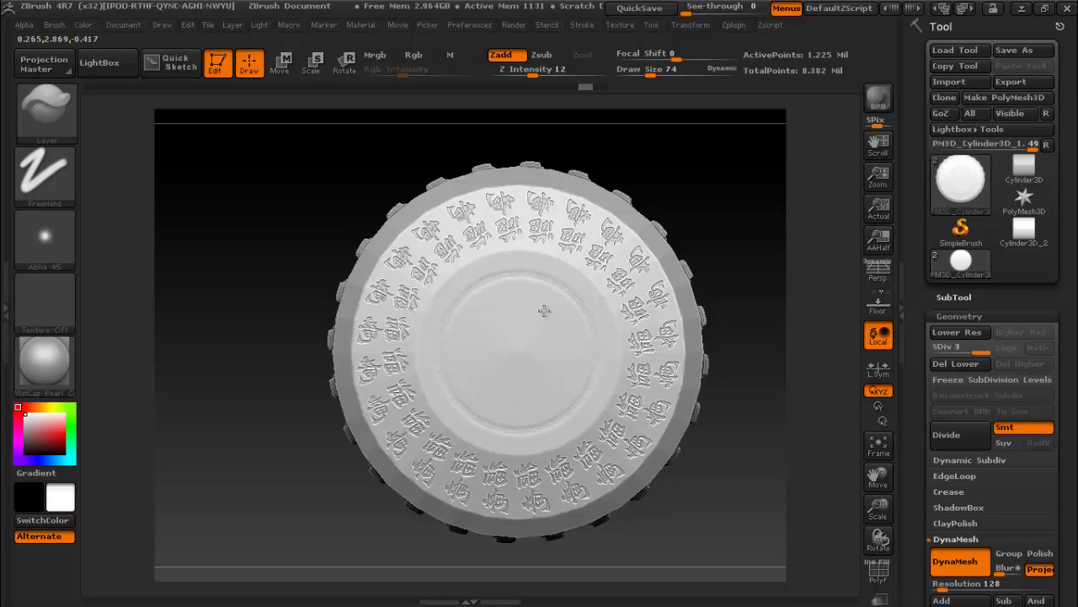
left_click_drag(517, 353, 573, 352)
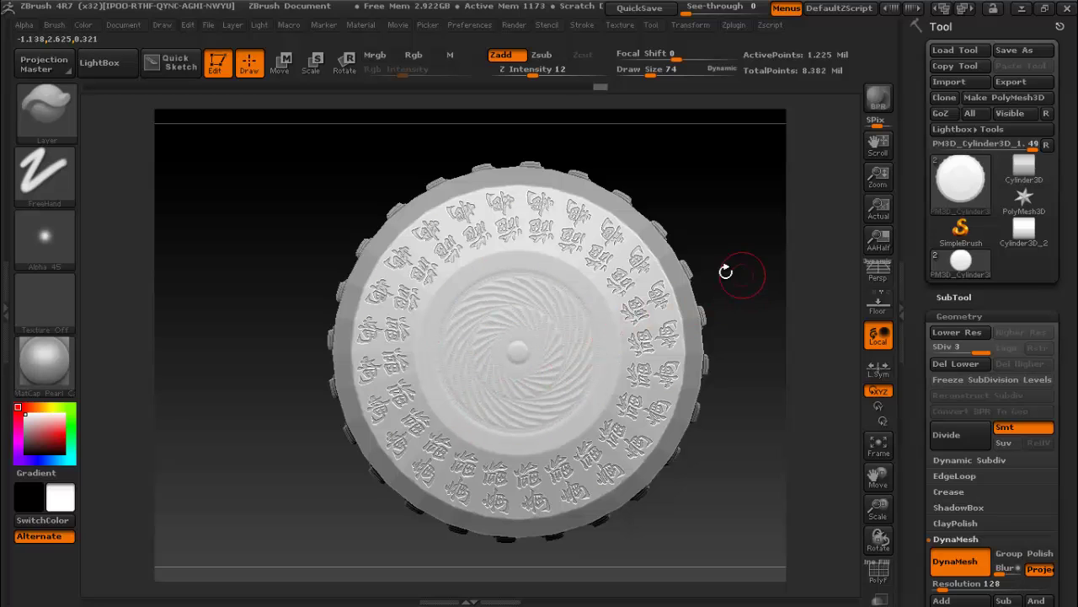
left_click(42, 105)
left_click(67, 125)
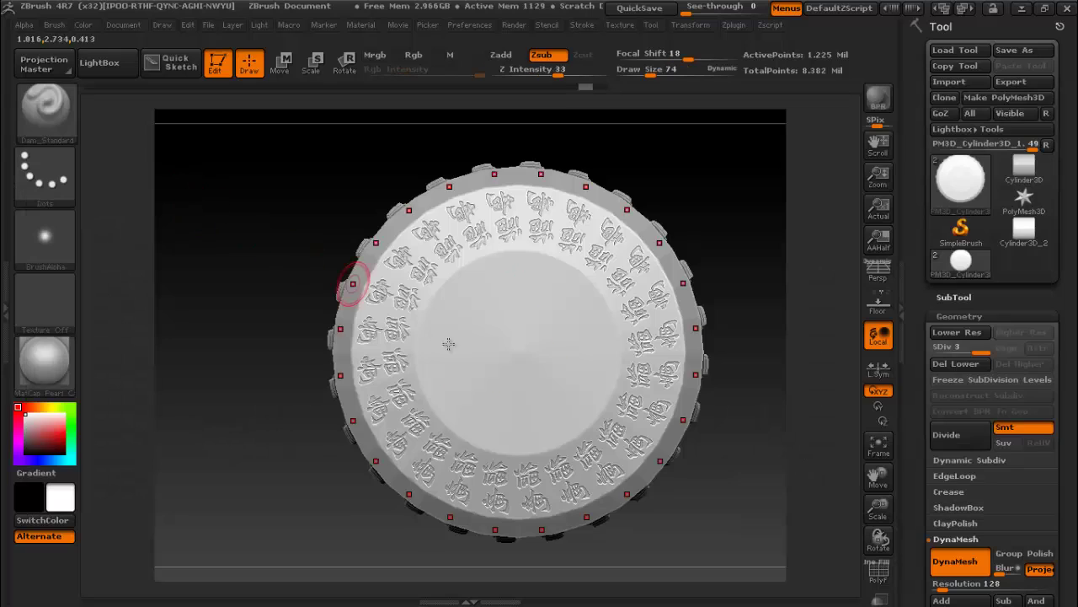
left_click_drag(468, 428, 590, 299)
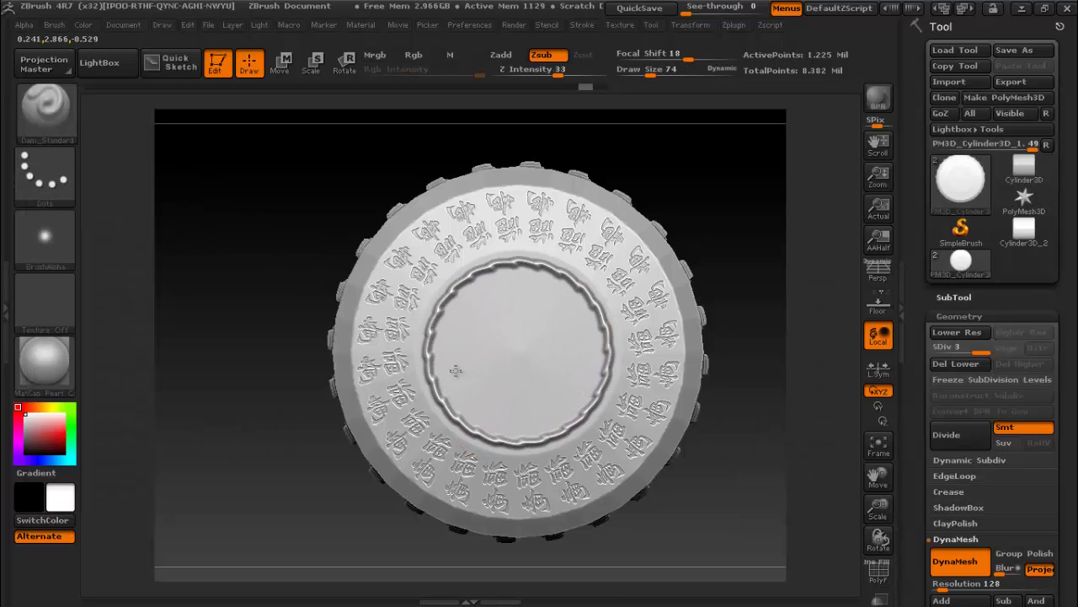
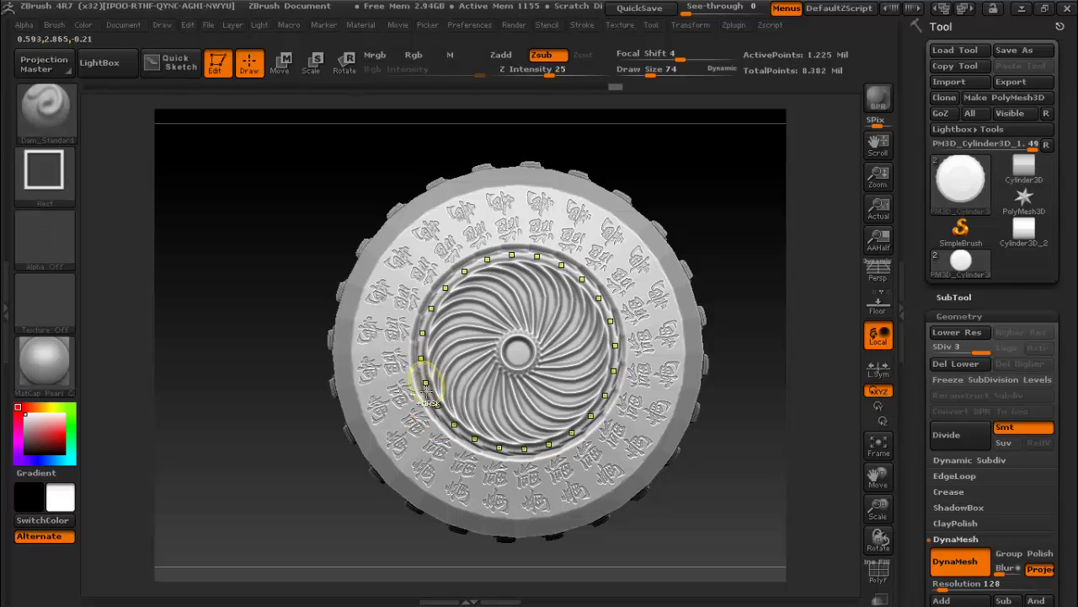
- Smooth away the old raised ridge and indented ring around the central spiral
left_click_drag(421, 385, 447, 432, "shift")
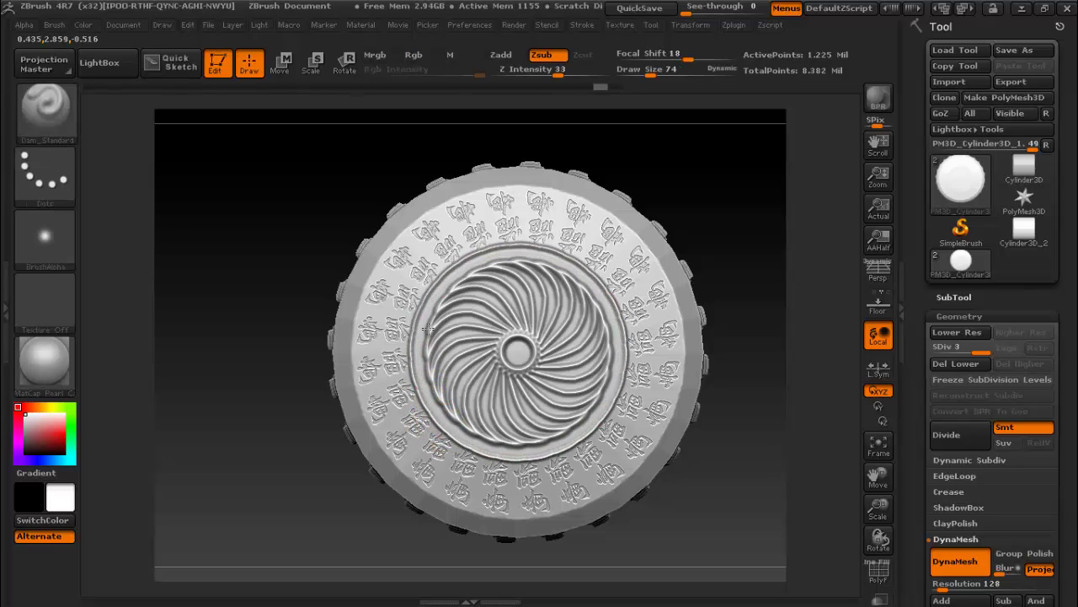
left_click_drag(265, 477, 258, 466)
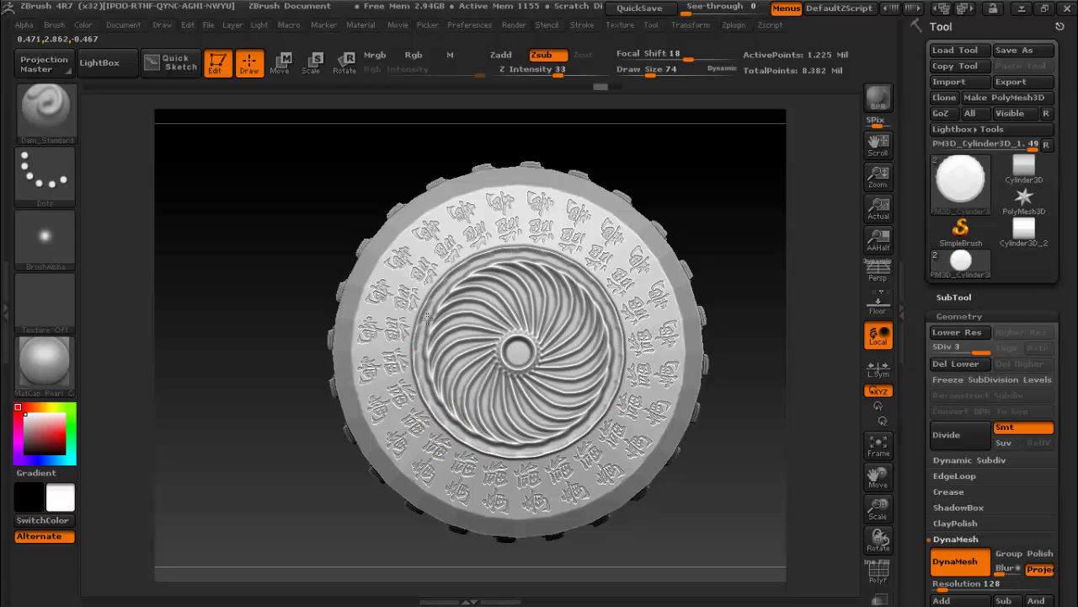
mouse_move(437, 356)
left_mouse_down("shift")
mouse_move(410, 385)
mouse_move(433, 416)
left_mouse_up("shift")
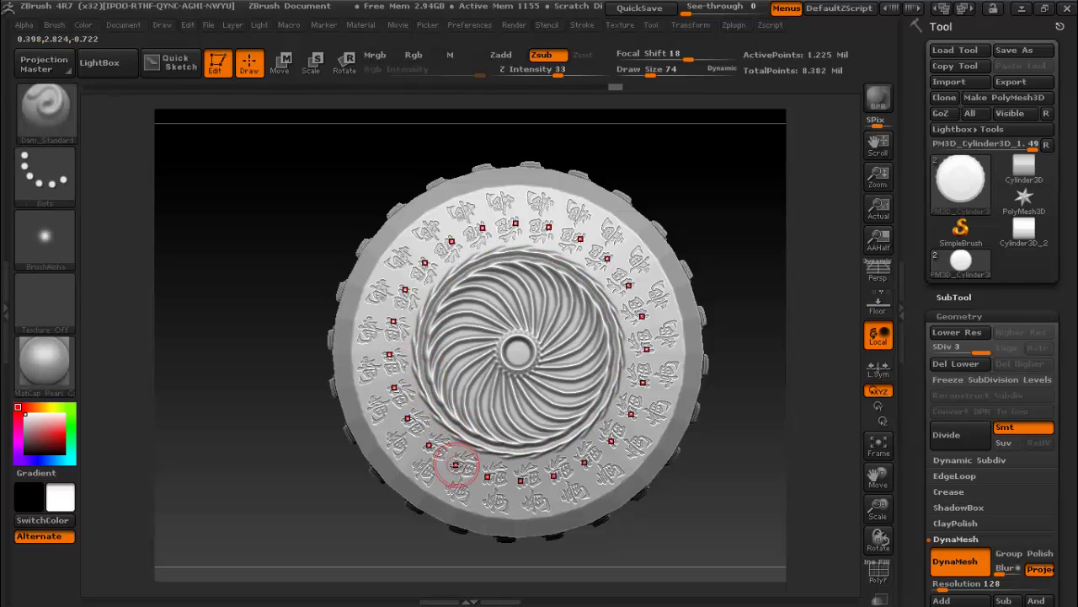
key("ctrl+z")
left_click_drag(429, 401, 424, 379, "shift")
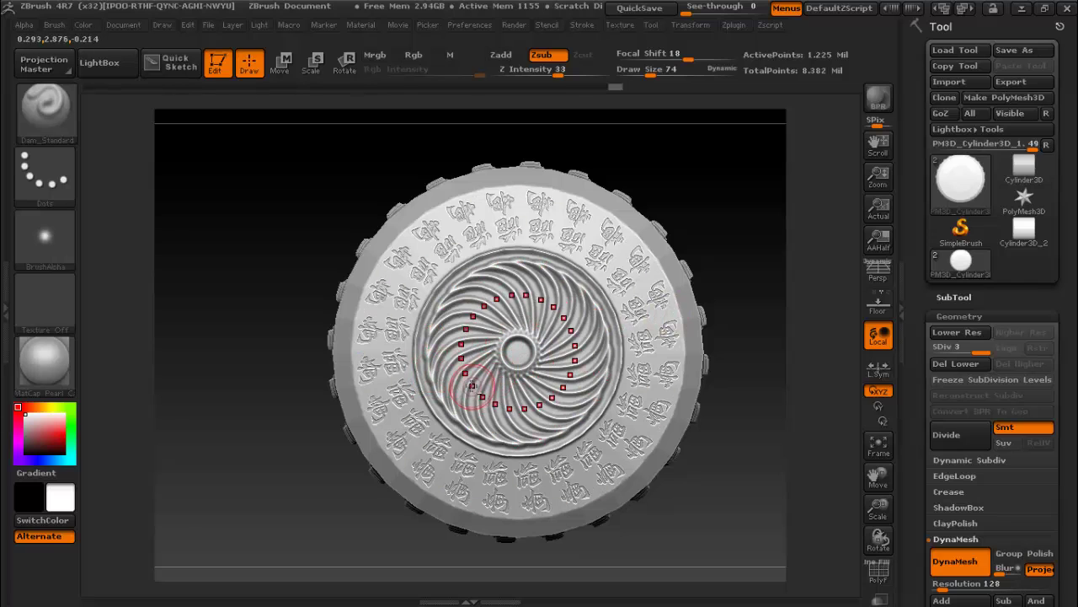
- Carve a dashed ring around the spiral and dotted indentations along the disc's outer rim
left_click_drag(466, 376, 462, 381)
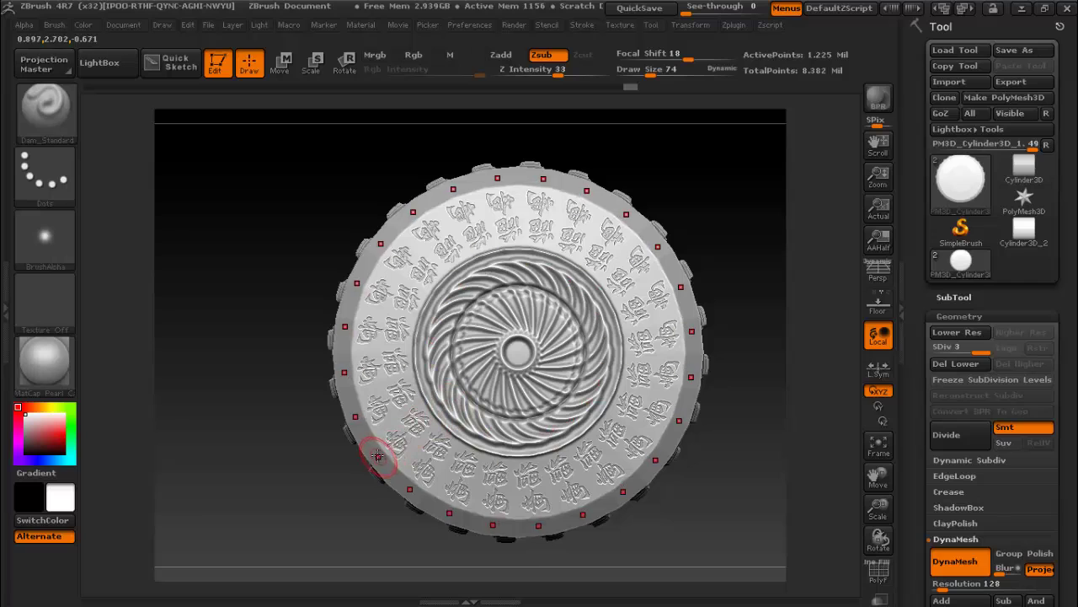
left_click_drag(364, 444, 387, 466)
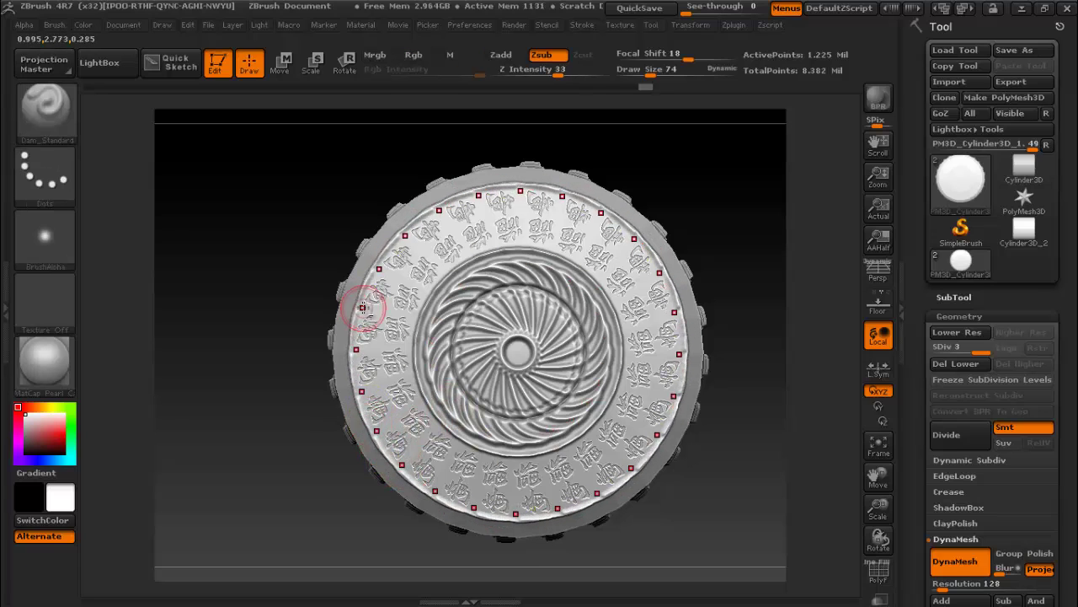
key("ctrl")
left_click(354, 414, "ctrl")
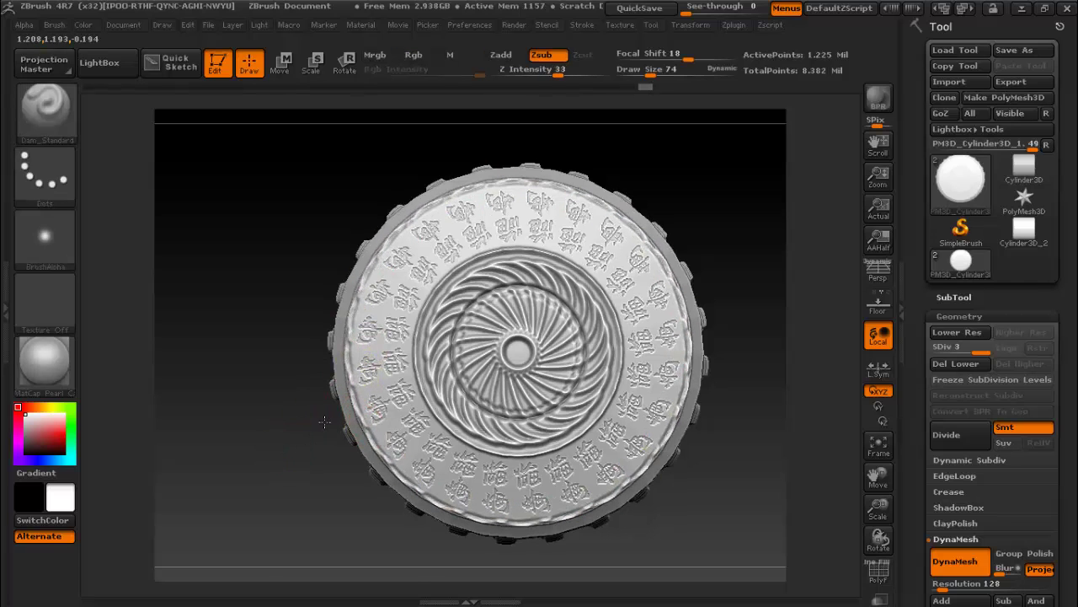
left_click_drag(294, 433, 334, 413)
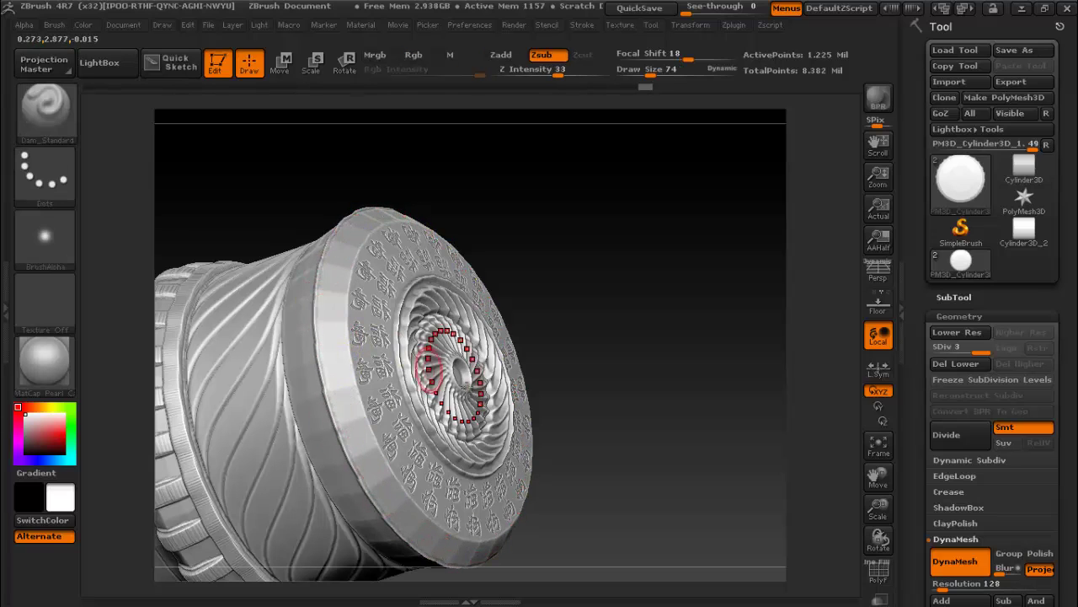
- Position a curve along the cylinder's side band and square up the side view
mouse_move(552, 300)
left_mouse_down()
mouse_move(609, 294)
mouse_move(583, 301)
left_mouse_up()
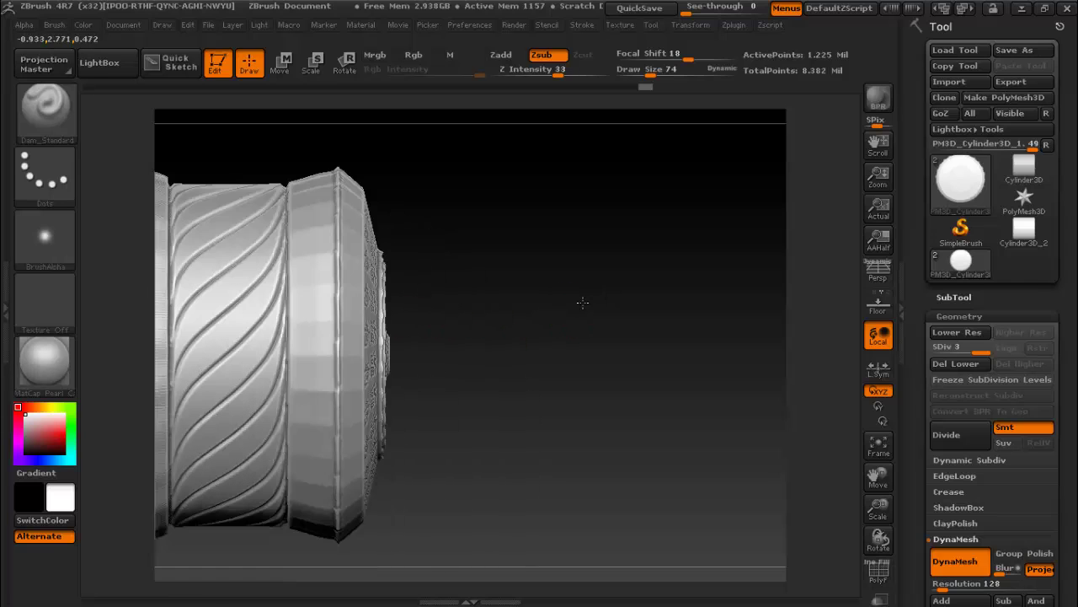
mouse_move(310, 380)
left_mouse_down()
mouse_move(305, 370)
mouse_move(301, 381)
left_mouse_up()
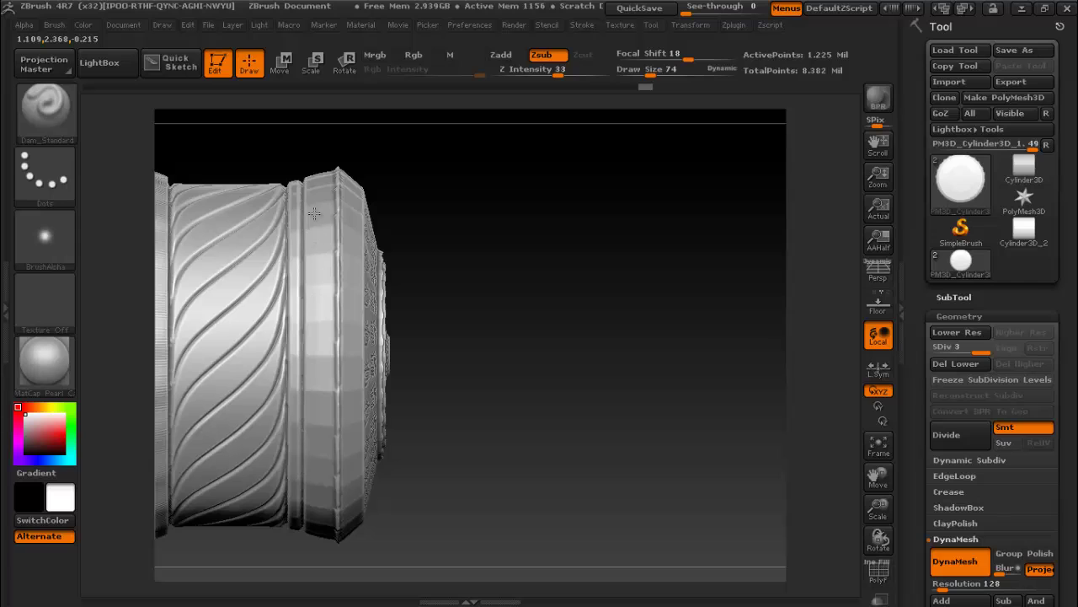
left_click_drag(307, 392, 302, 384)
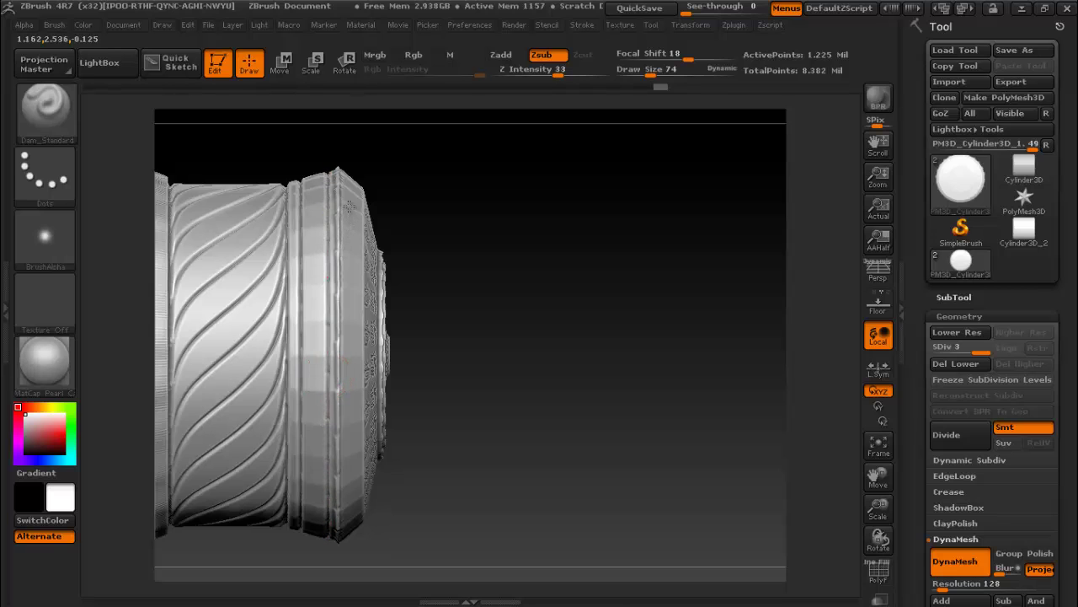
mouse_move(396, 253)
left_mouse_down()
mouse_move(493, 282)
mouse_move(477, 228)
mouse_move(443, 229)
mouse_move(465, 325)
mouse_move(482, 325)
left_mouse_up()
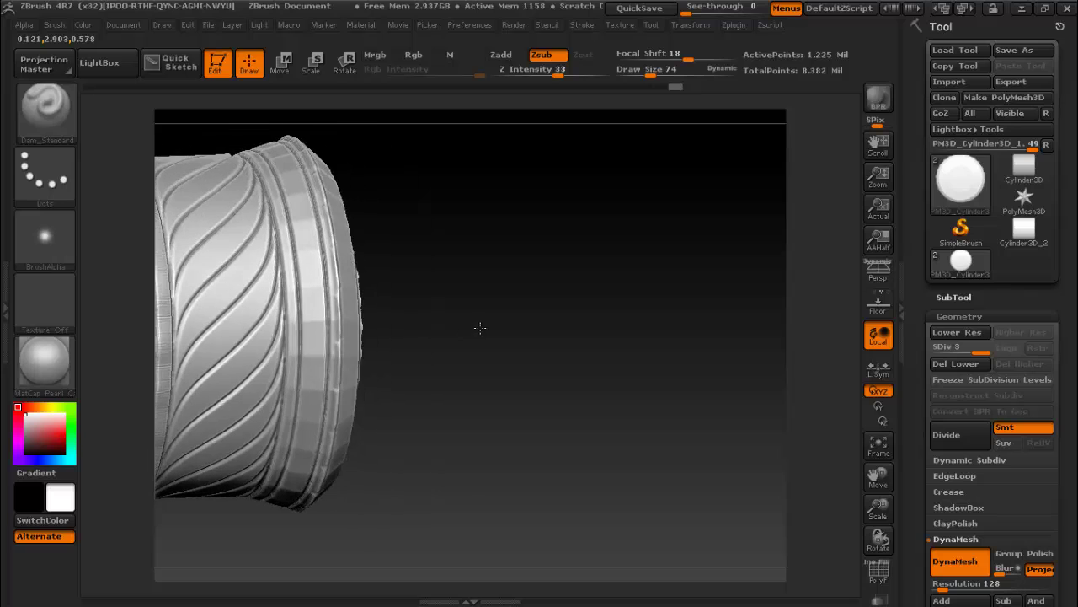
key("ctrl")
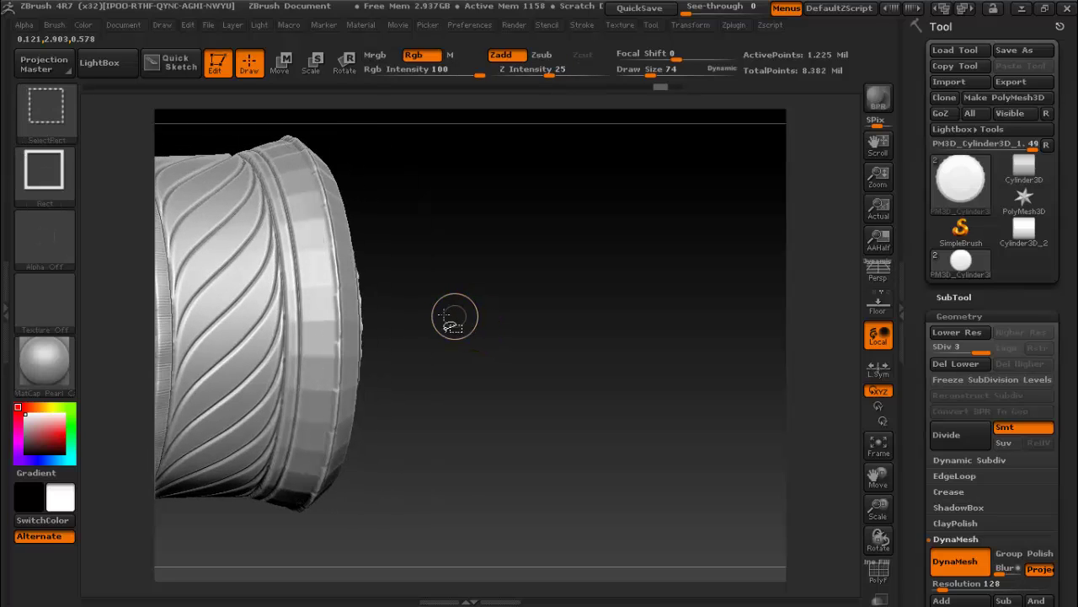
key("alt")
- Stamp segmented ClayBuildup blocks along a vertical curve on the side band
left_click(43, 120)
left_click(139, 131)
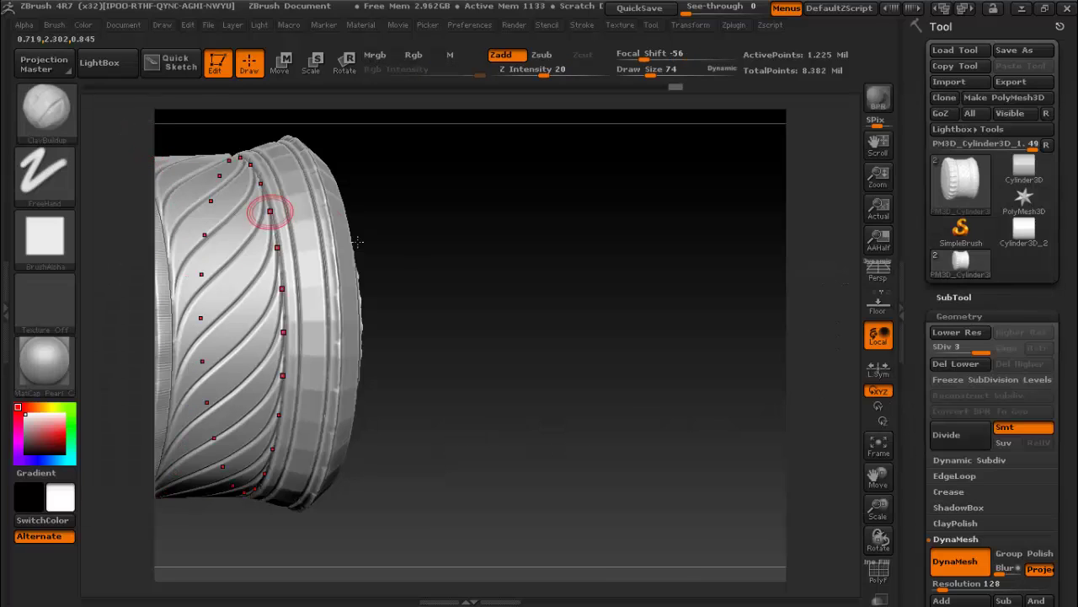
left_click(461, 277)
left_click_drag(325, 177, 325, 531)
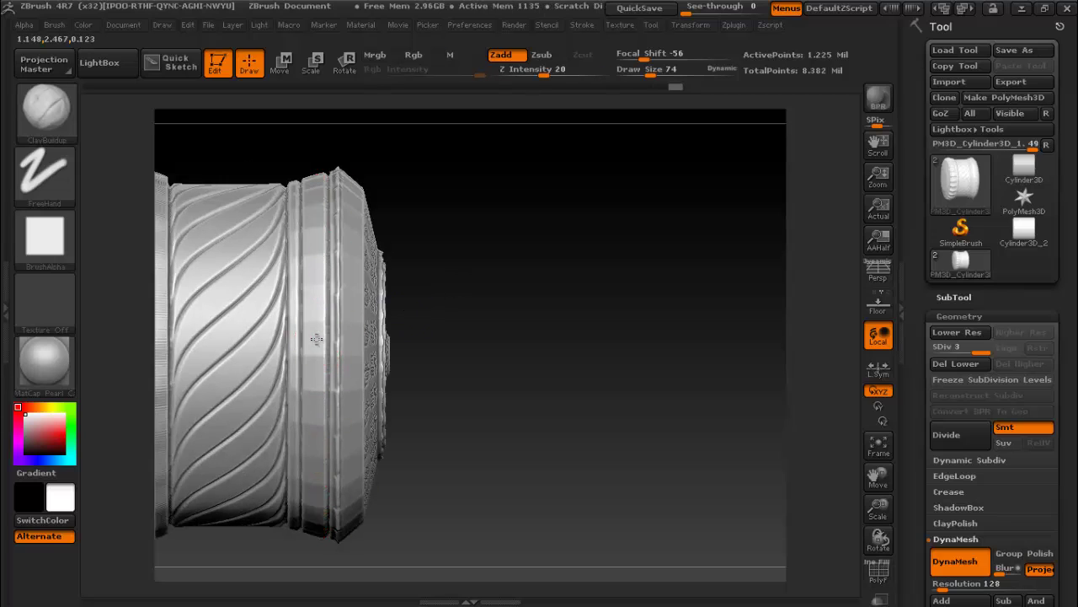
left_click(316, 337)
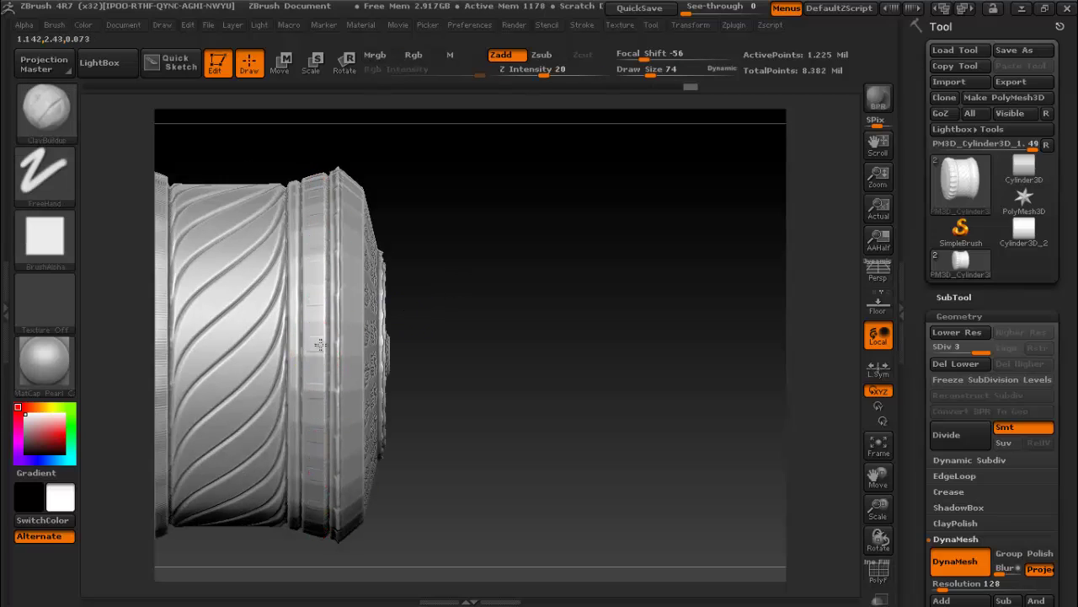
left_click(314, 343)
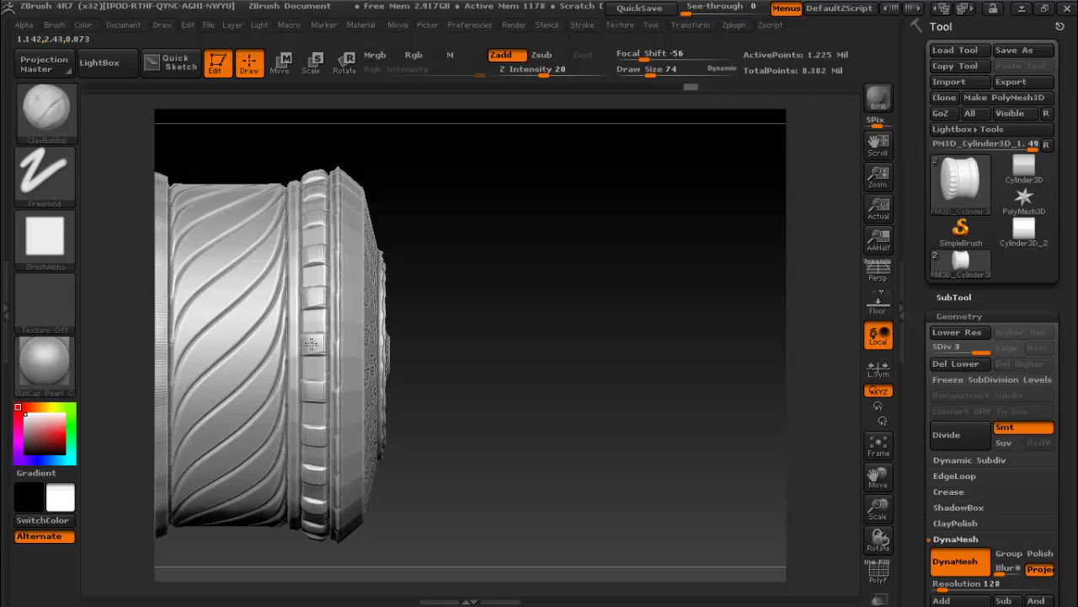
- Raise a segmented band of blocks along the disc edge and dome its centre
left_click_drag(390, 334, 343, 327)
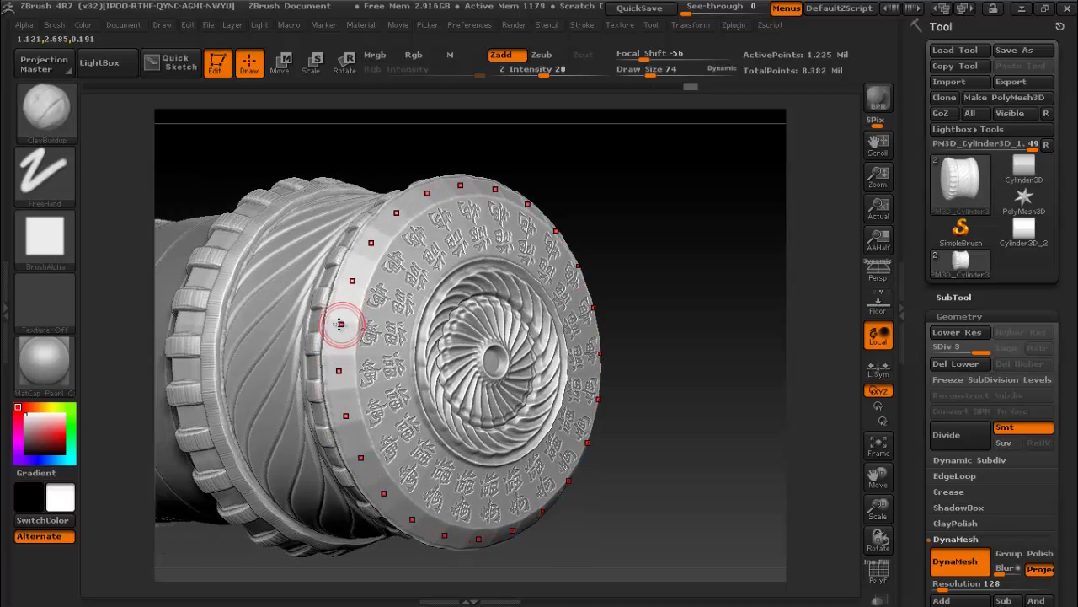
left_click(346, 326)
left_click(346, 325)
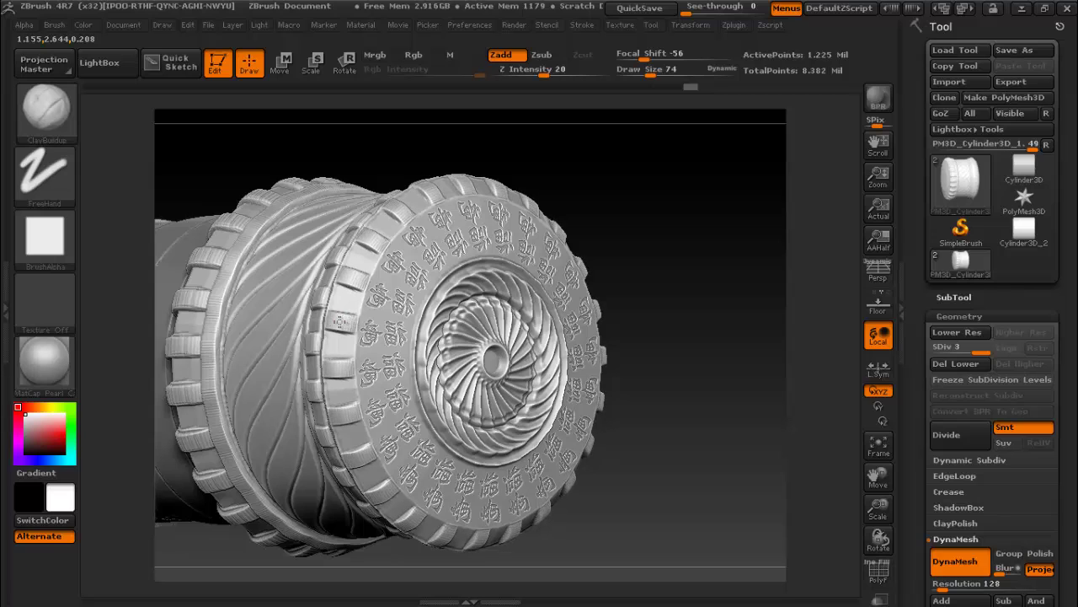
mouse_move(660, 318)
left_mouse_down()
mouse_move(575, 282)
mouse_move(493, 361)
left_mouse_up()
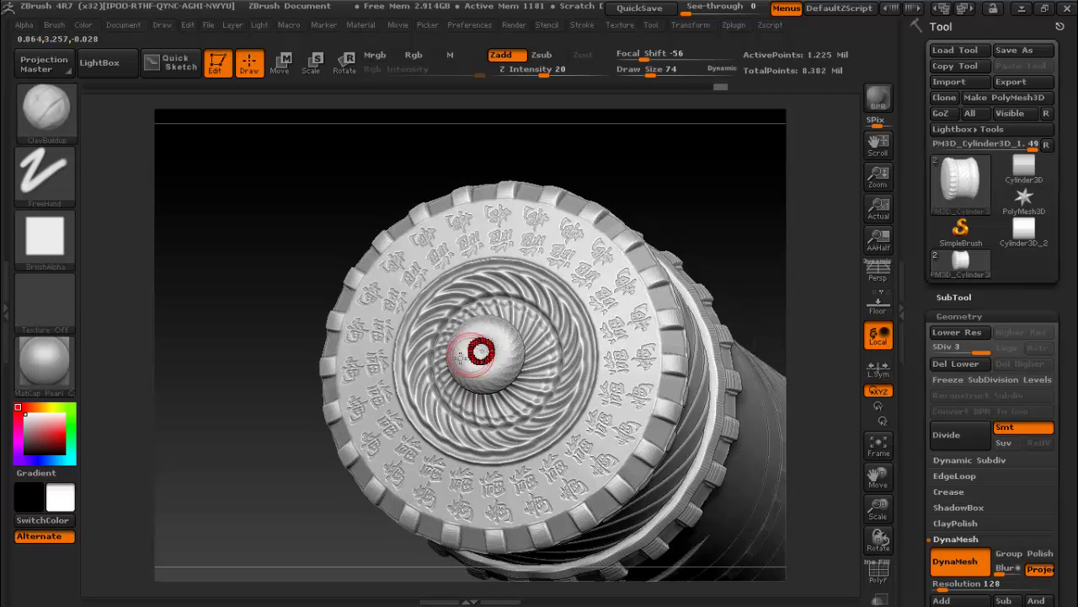
left_click_drag(493, 361, 523, 362)
- Inspect the body from several angles and undo the rough detail on the engraved ring
mouse_move(255, 354)
left_mouse_down()
mouse_move(265, 379)
mouse_move(396, 375)
mouse_move(485, 347)
left_mouse_up()
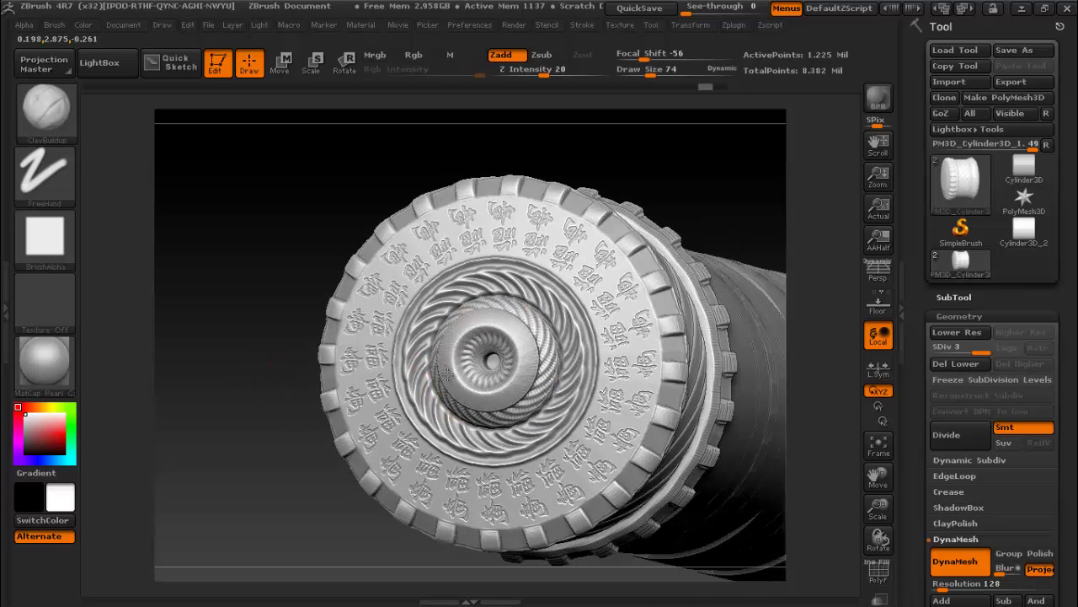
left_click_drag(257, 415, 285, 489)
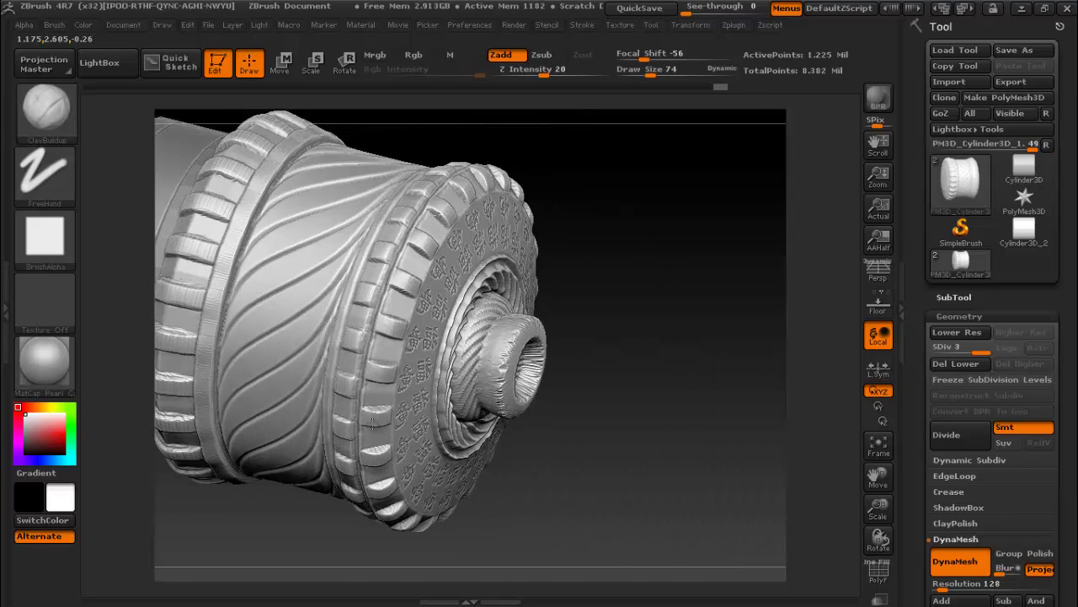
left_click_drag(285, 490, 472, 337)
left_click_drag(588, 337, 397, 361)
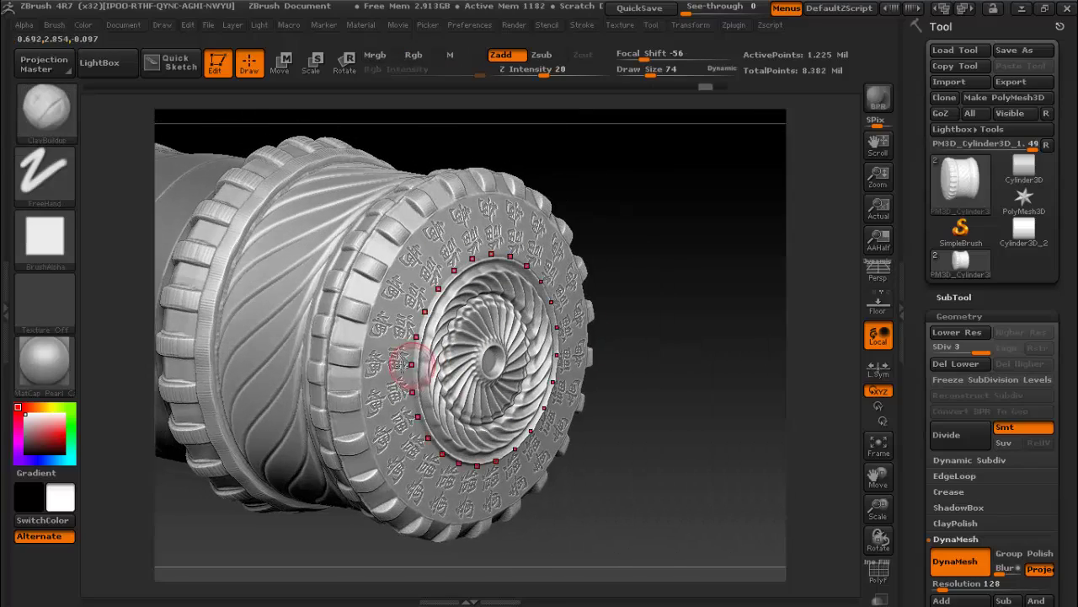
key("ctrl+z")
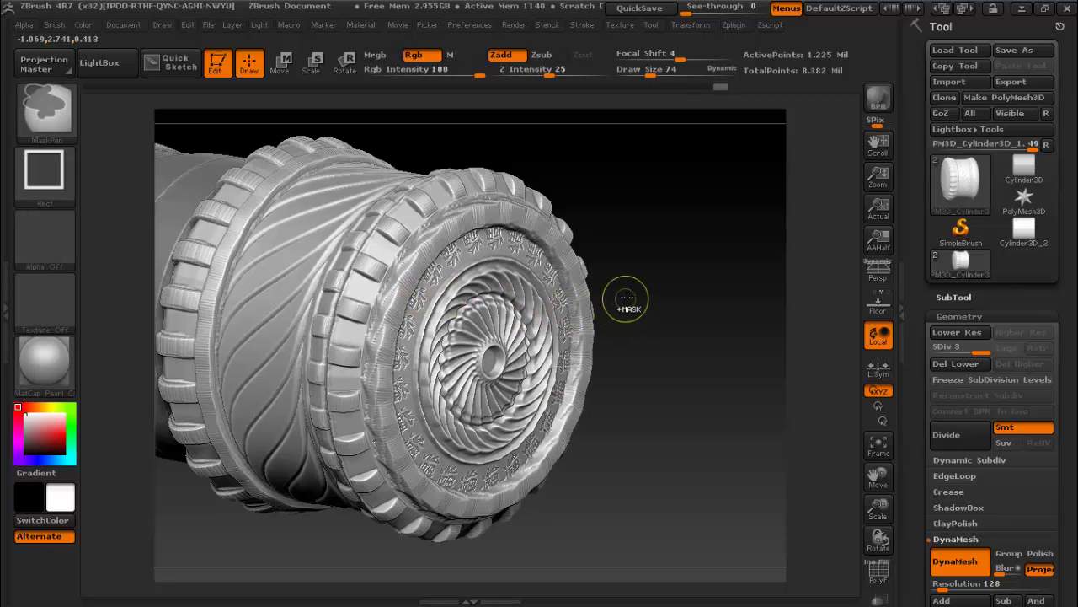
key("ctrl+z")
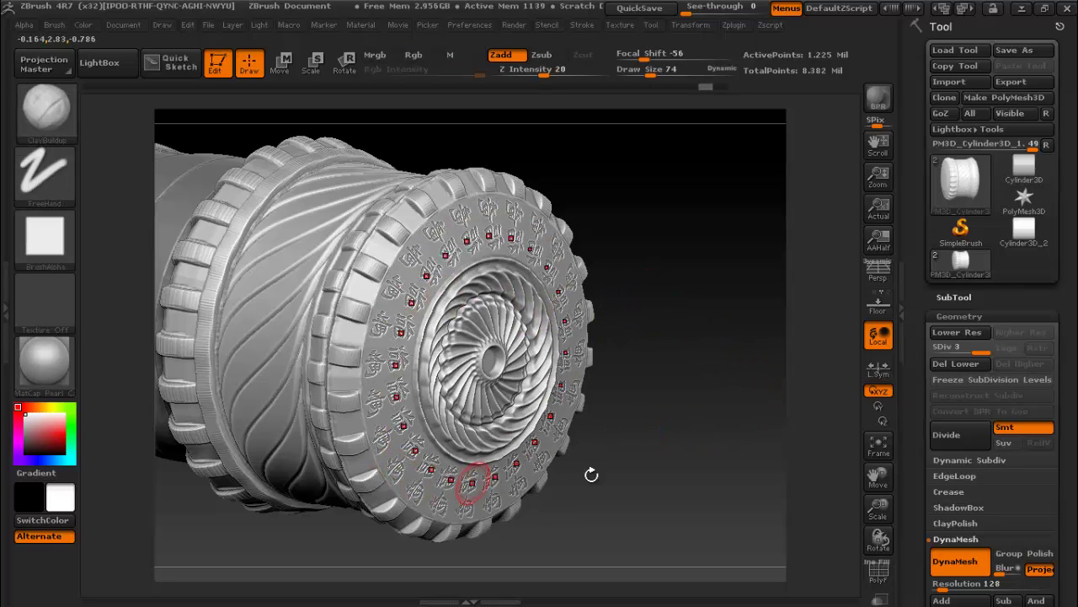
mouse_move(878, 507)
left_mouse_down()
mouse_move(863, 451)
mouse_move(866, 506)
left_mouse_up()
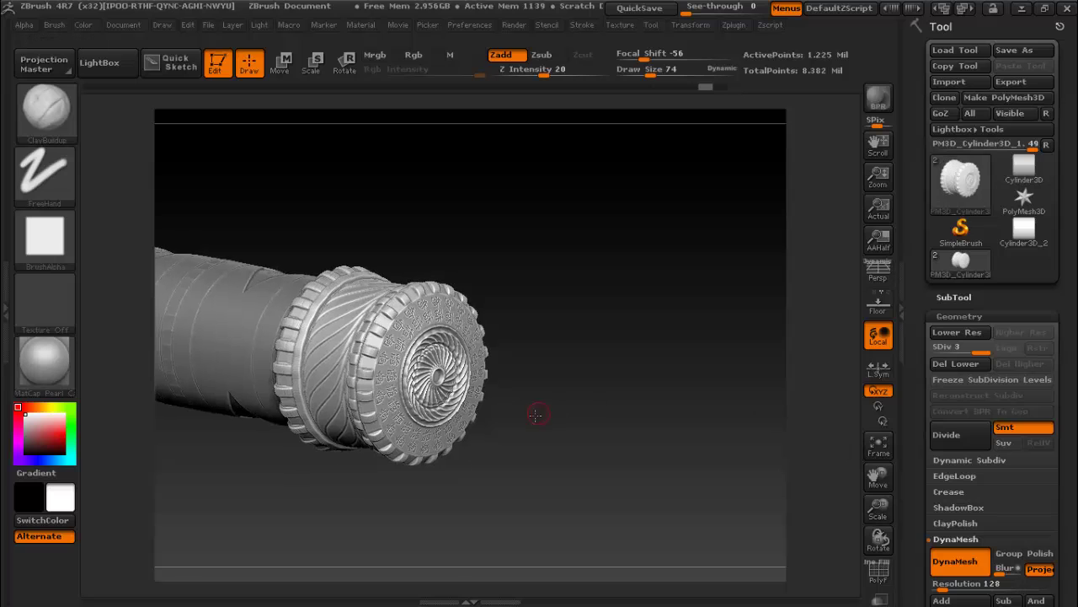
mouse_move(534, 410)
left_mouse_down()
mouse_move(613, 419)
mouse_move(693, 366)
mouse_move(720, 402)
mouse_move(531, 401)
left_mouse_up()
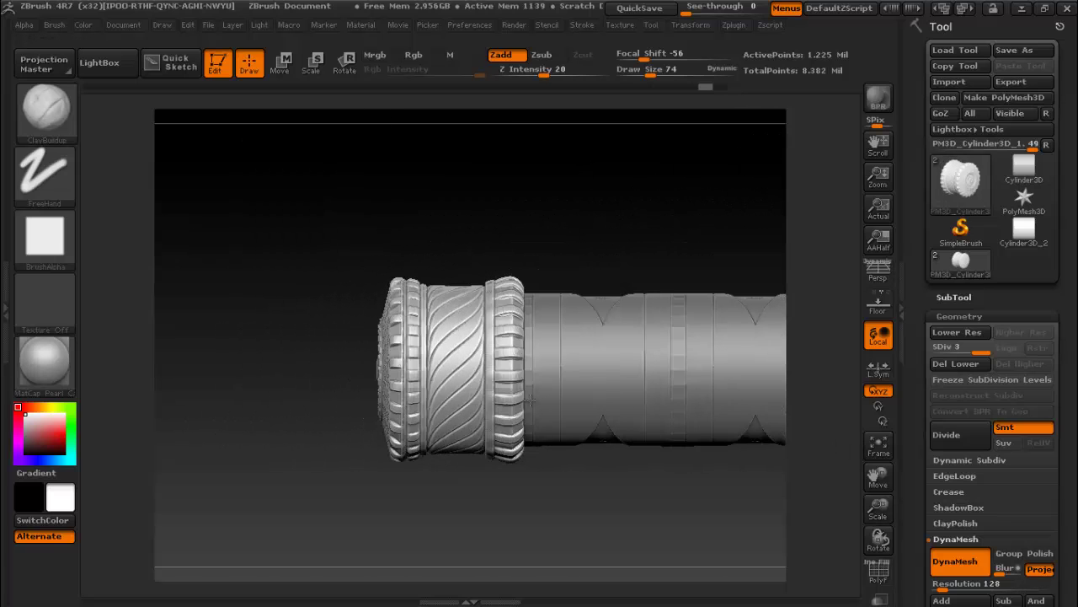
left_click(52, 131)
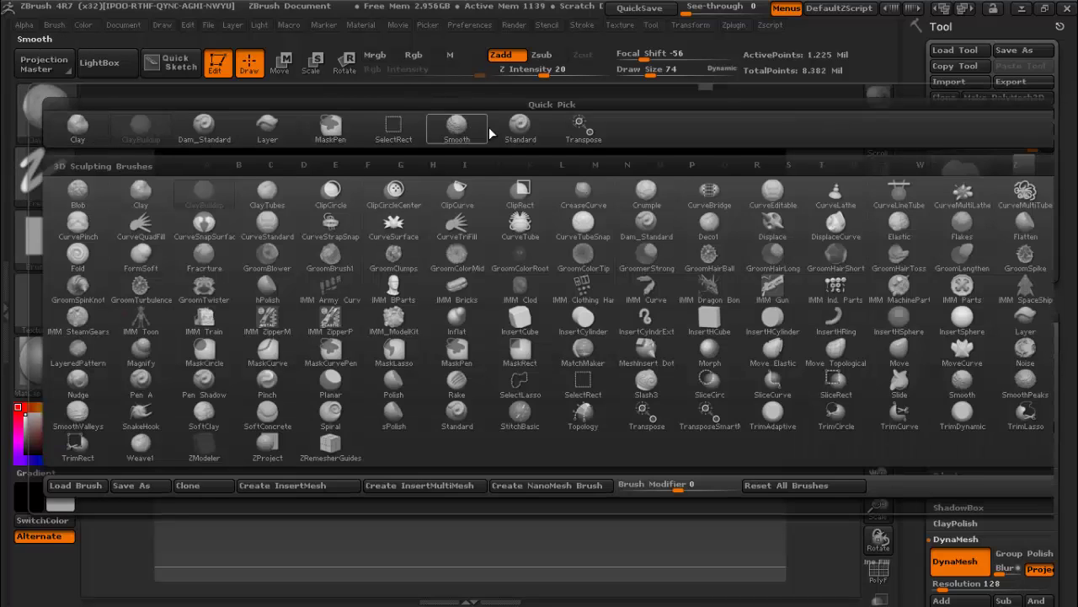
- Stamp small bumps along the spiral band with the Standard brush
left_click(518, 127)
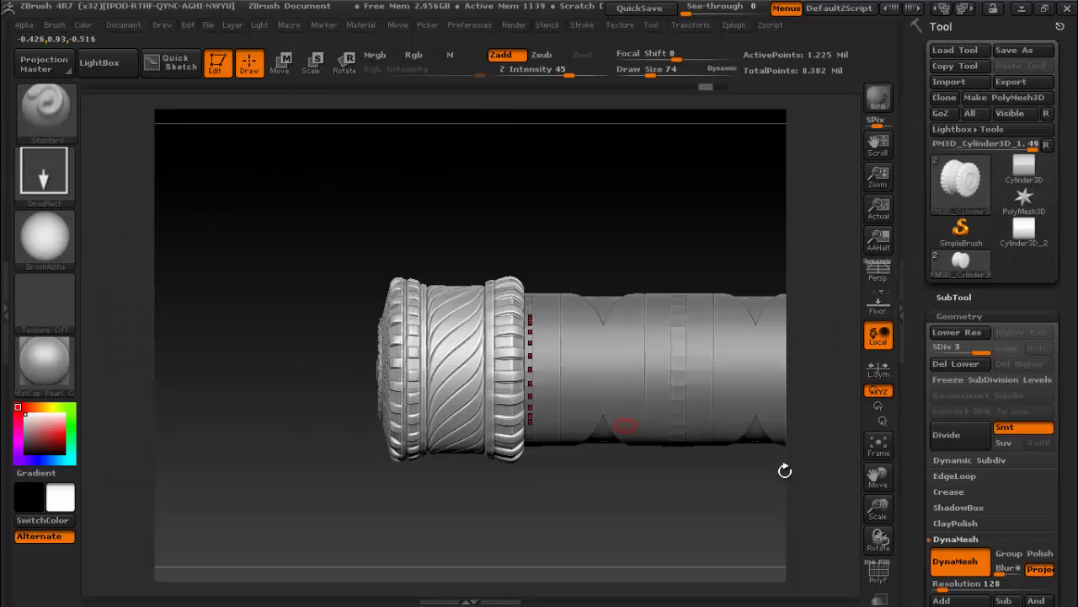
left_click_drag(879, 509, 653, 328)
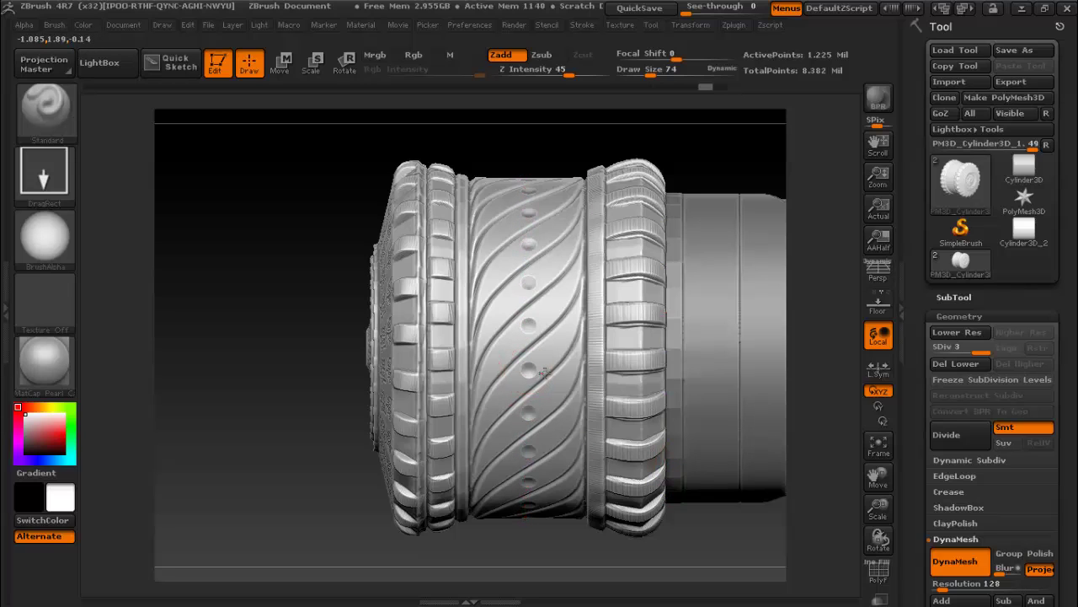
key("ctrl")
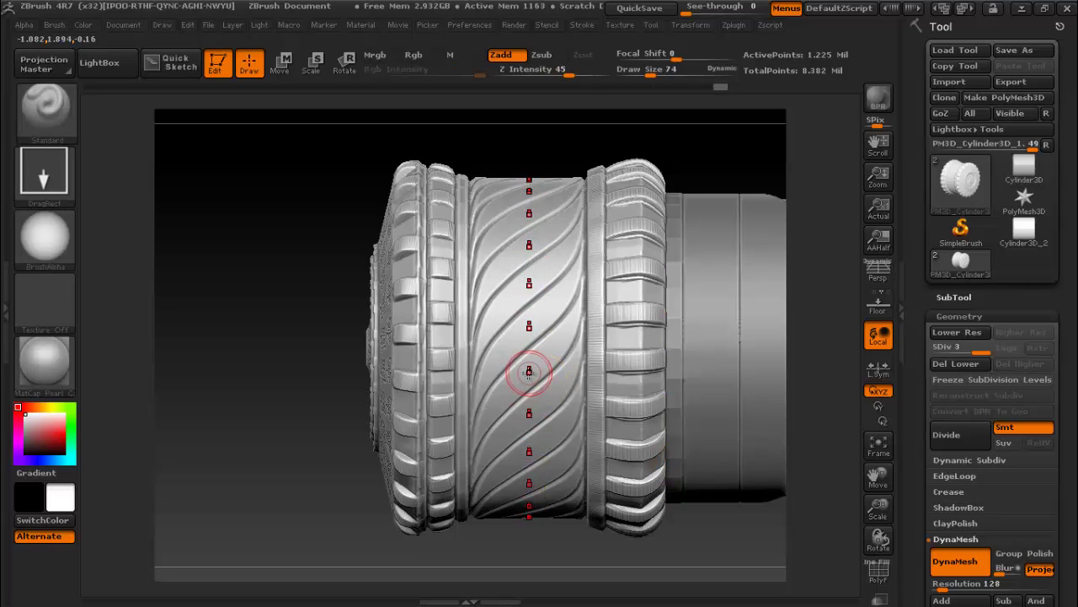
left_click_drag(529, 383, 544, 389)
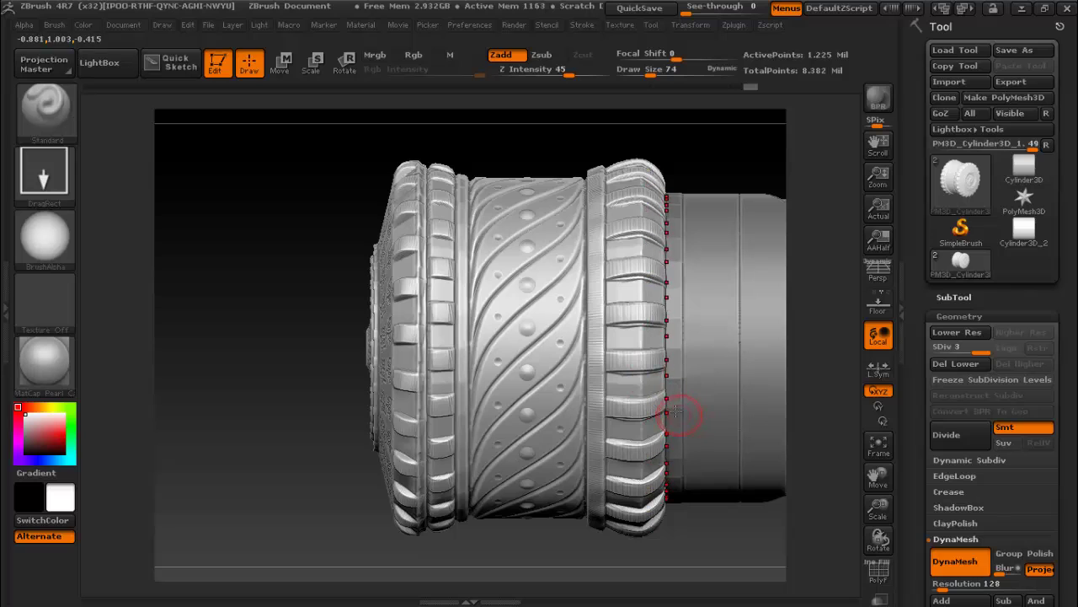
key("ctrl")
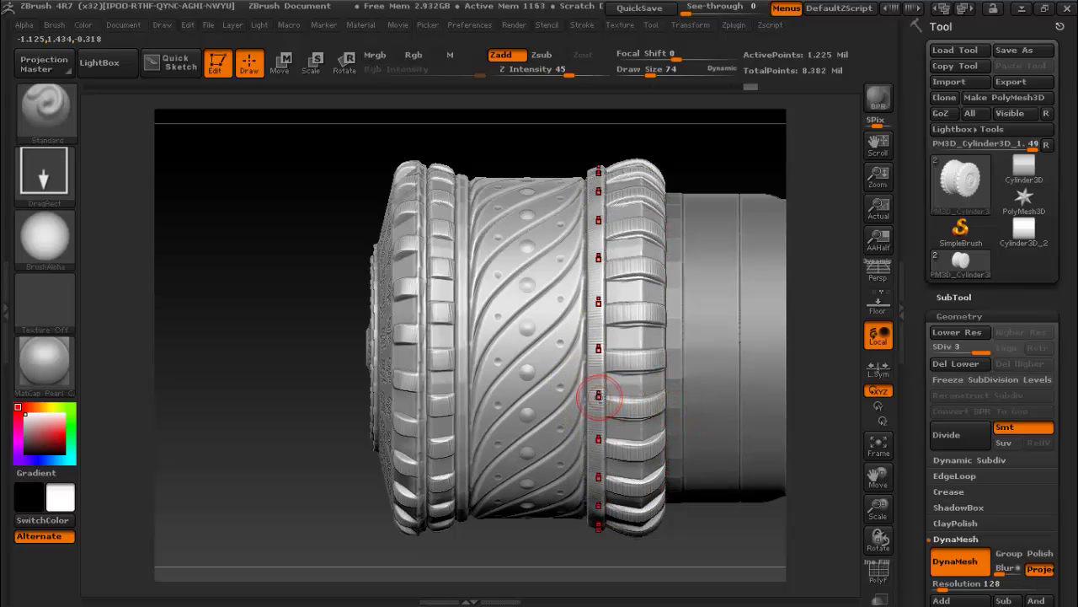
- Smooth out a messy patch of ring detail on the cap
mouse_move(708, 556)
left_mouse_down()
mouse_move(723, 382)
mouse_move(756, 496)
mouse_move(642, 382)
left_mouse_up()
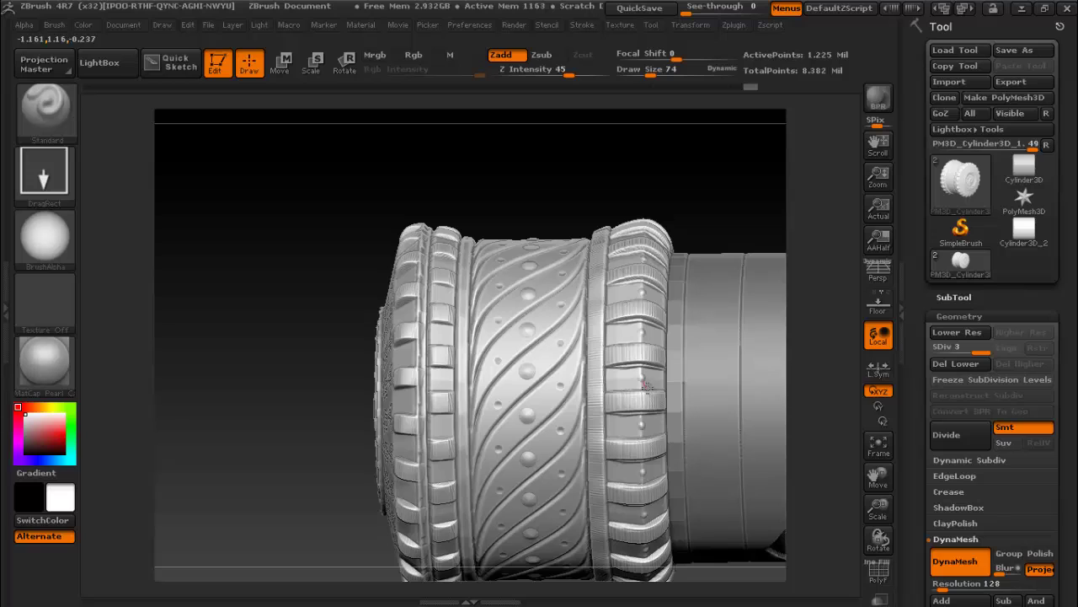
left_click_drag(645, 387, 627, 380, "shift")
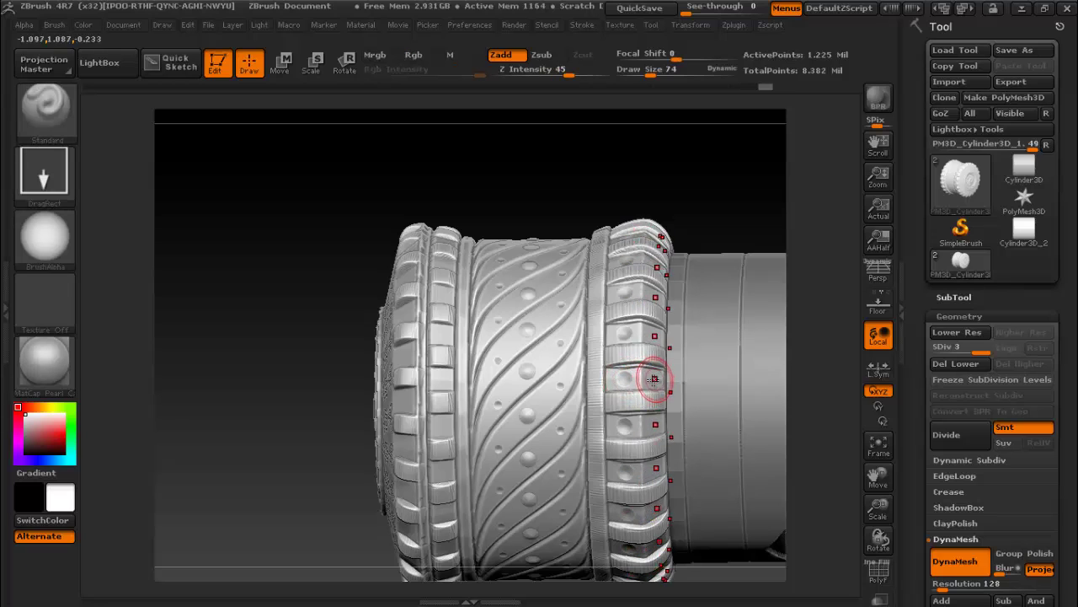
left_click_drag(679, 362, 812, 456)
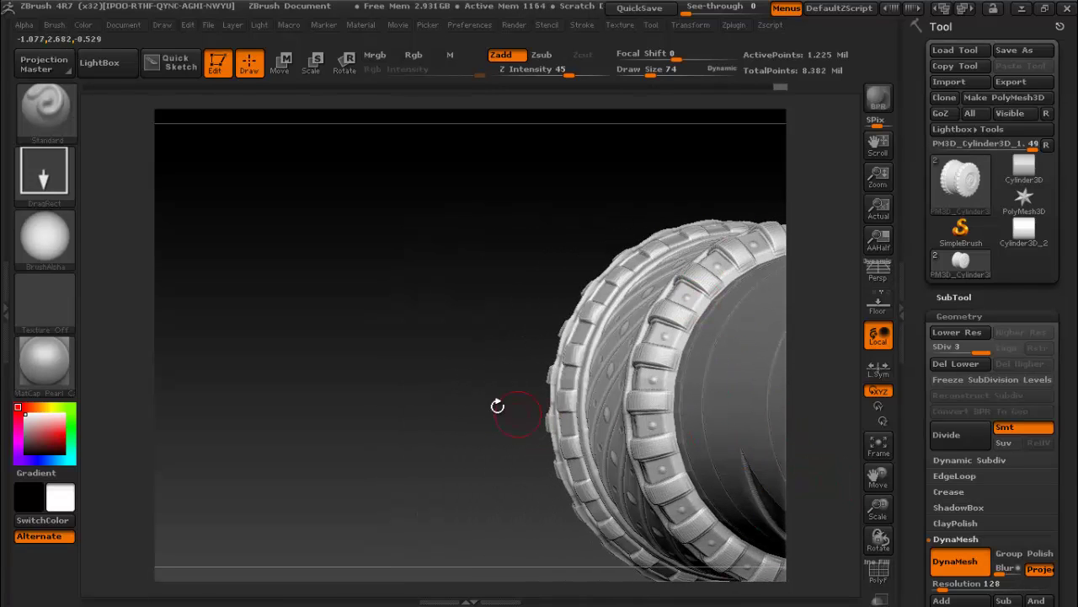
- Build raised ClayBuildup bumps on the inner ring segments of the cap
left_click(44, 110)
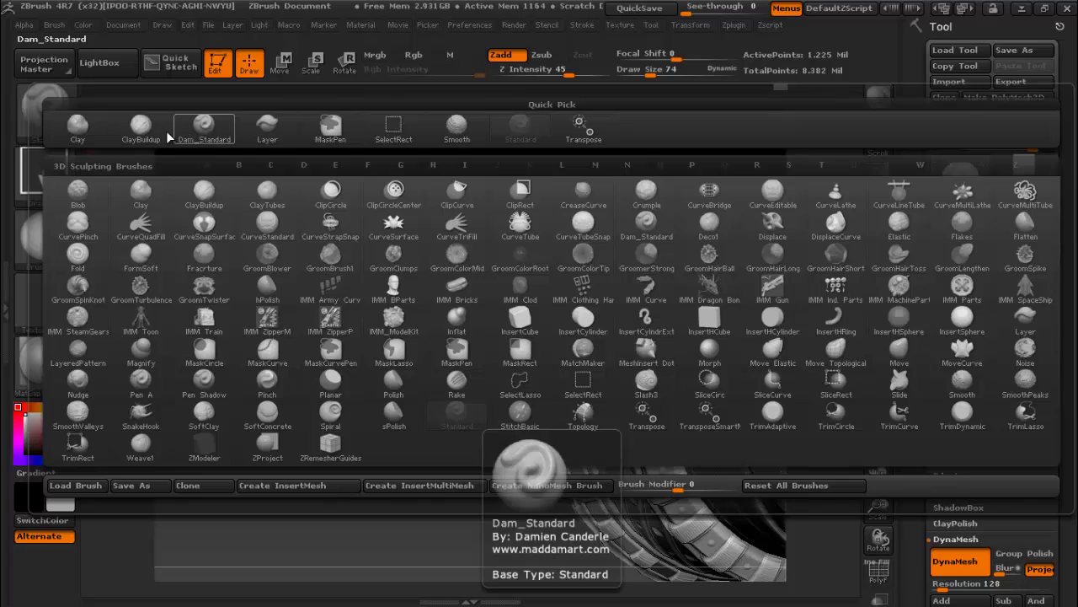
left_click(230, 187)
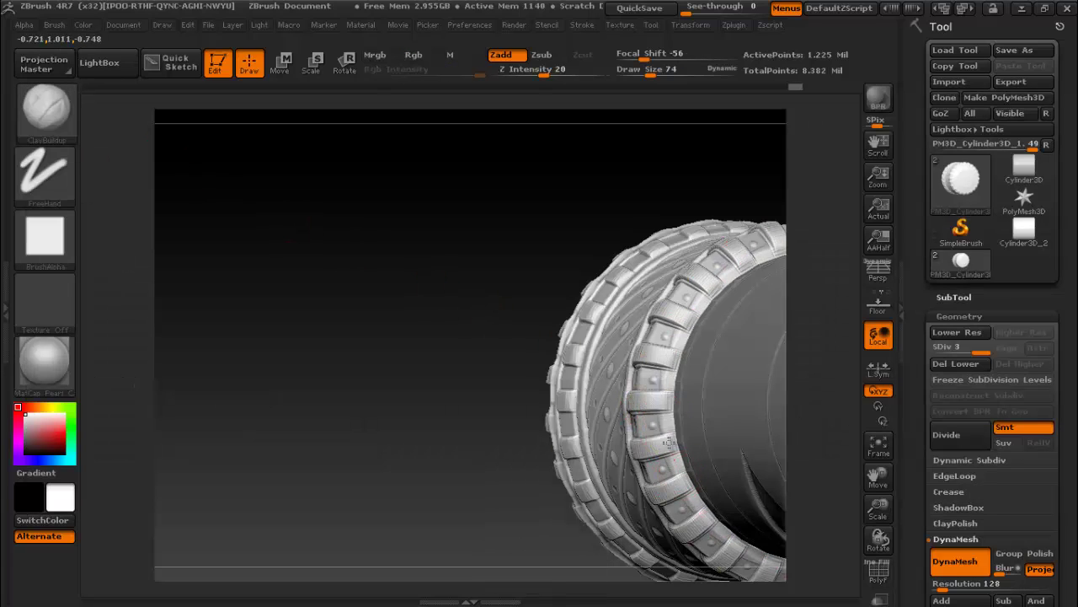
left_click_drag(672, 429, 669, 356)
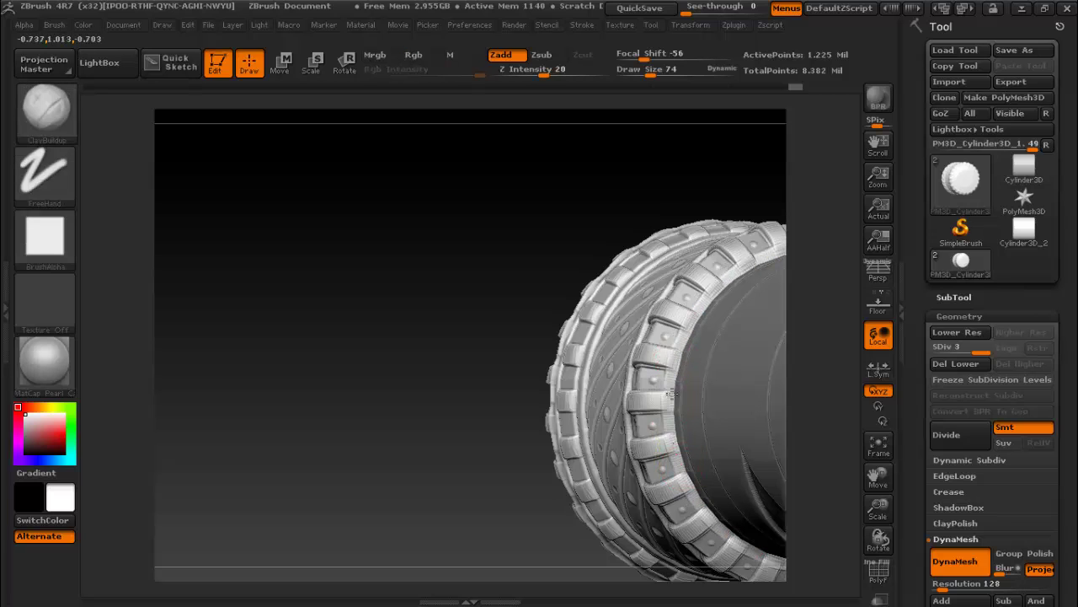
left_click_drag(466, 453, 577, 531)
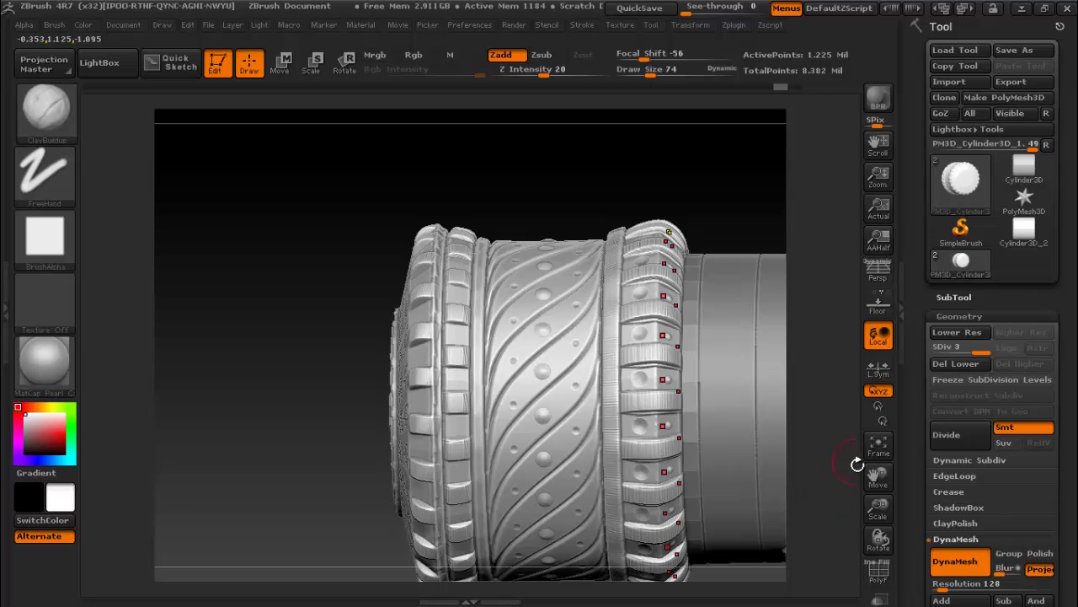
left_click_drag(878, 509, 868, 438)
mouse_move(878, 476)
left_mouse_down()
mouse_move(681, 466)
mouse_move(672, 455)
left_mouse_up()
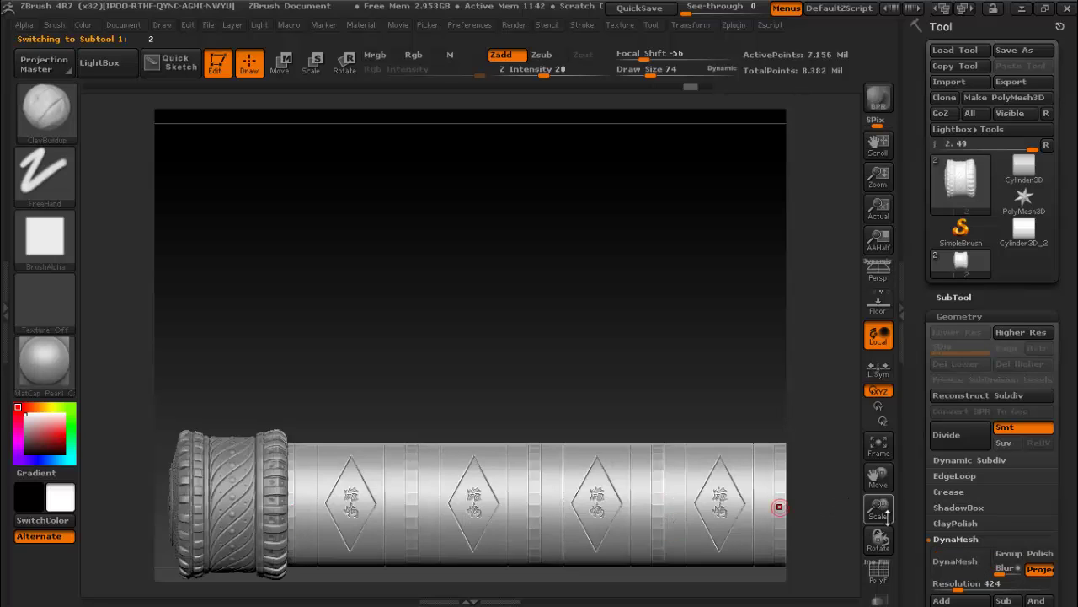
- Frame the hilt in a straight side view and open the SubTool Append mesh picker
mouse_move(886, 516)
left_mouse_down()
mouse_move(883, 482)
mouse_move(840, 405)
mouse_move(712, 459)
left_mouse_up()
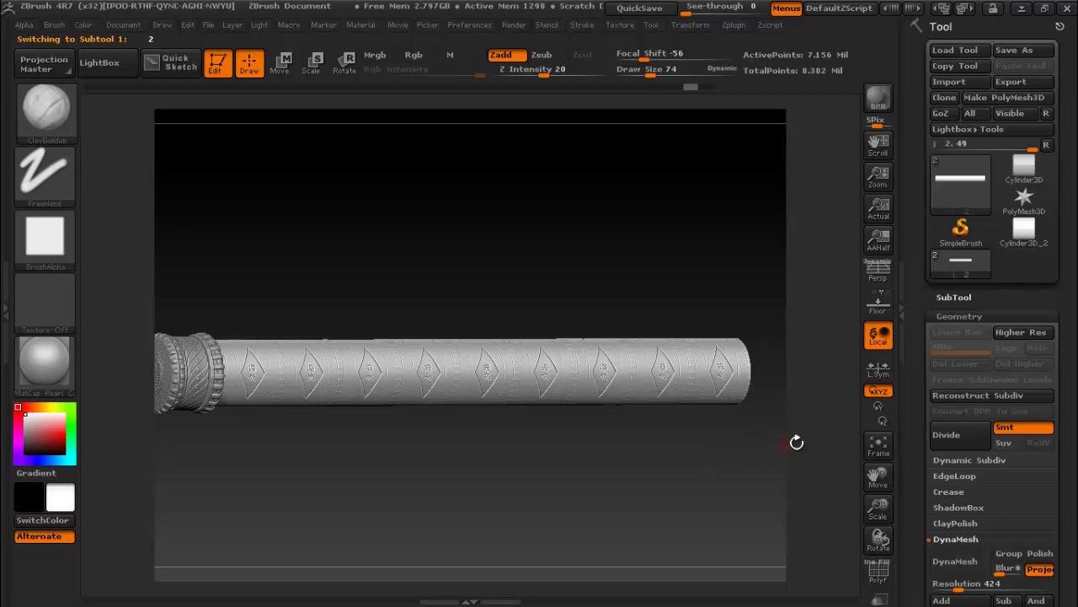
mouse_move(872, 478)
left_mouse_down()
mouse_move(890, 477)
mouse_move(851, 469)
left_mouse_up()
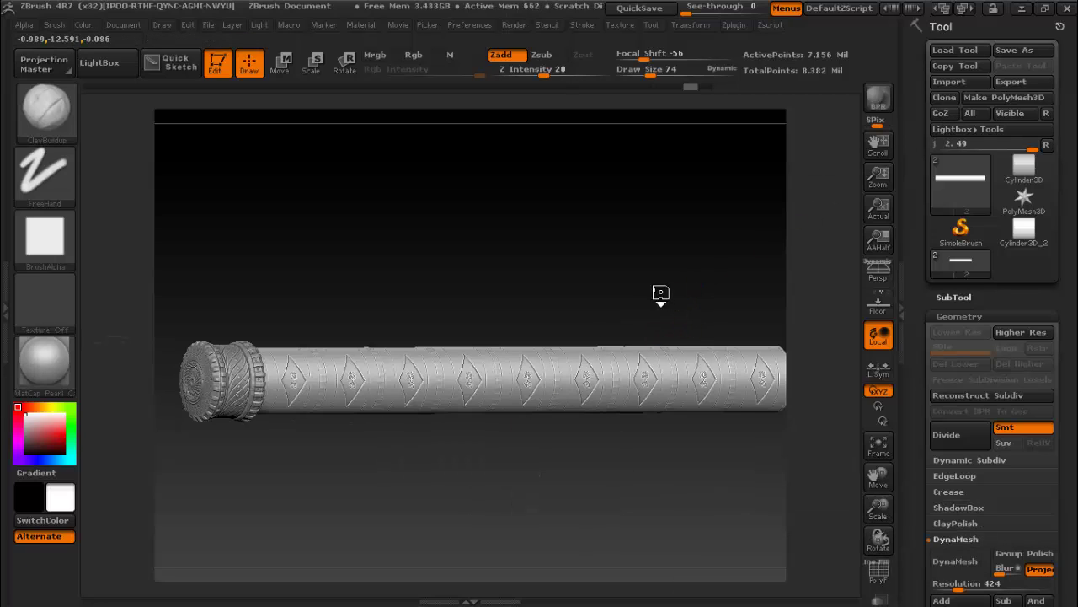
left_click_drag(645, 291, 650, 293, "shift")
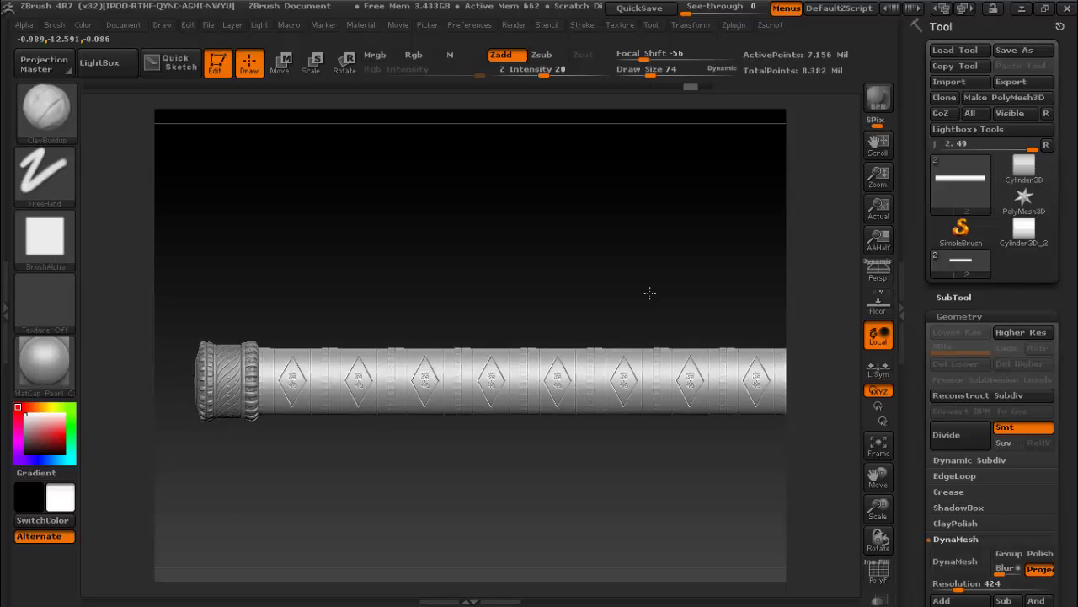
left_click(955, 298)
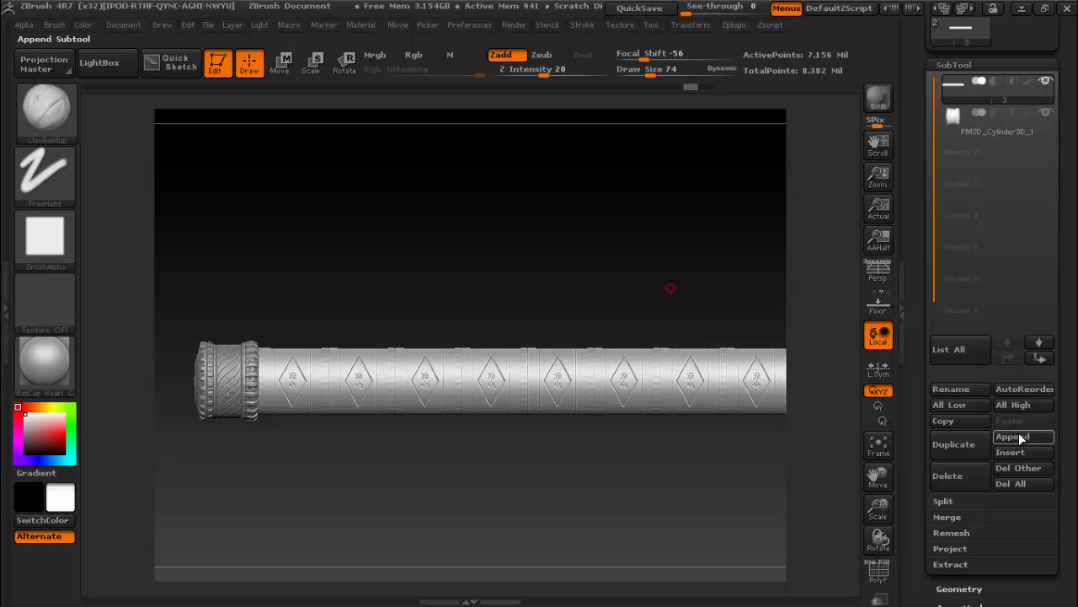
left_click(1015, 437)
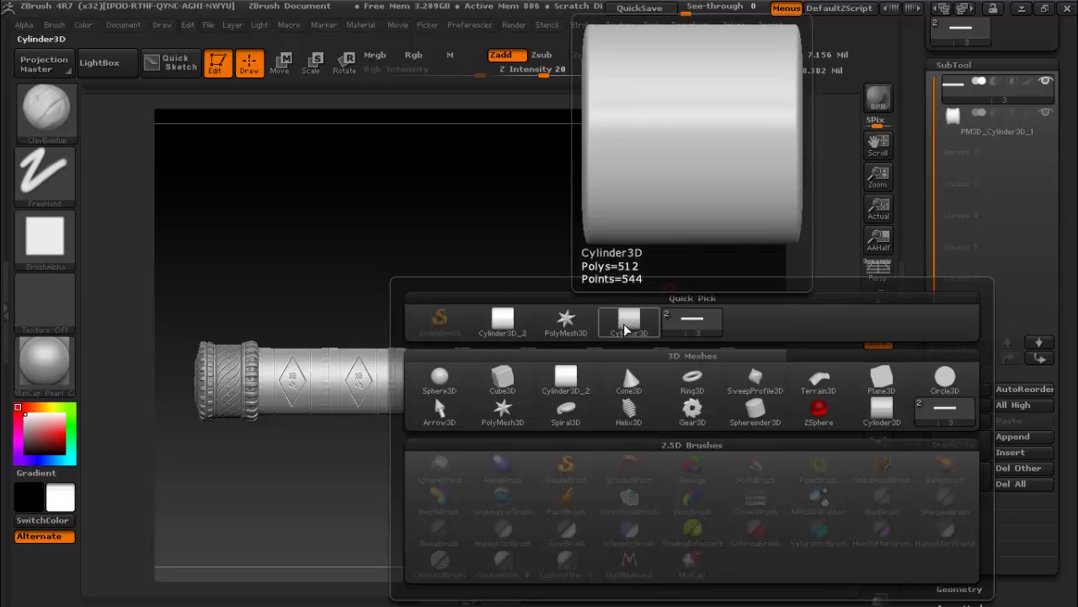
mouse_move(944, 381)
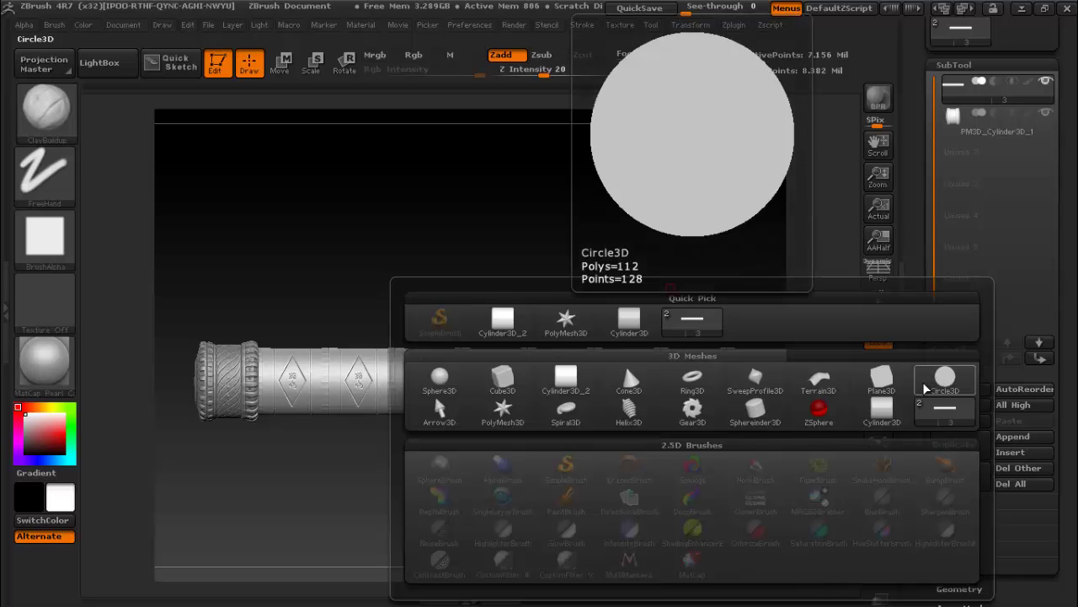
- Append a Cylinder3D subtool and move it just past the right end of the shaft
left_click(926, 387)
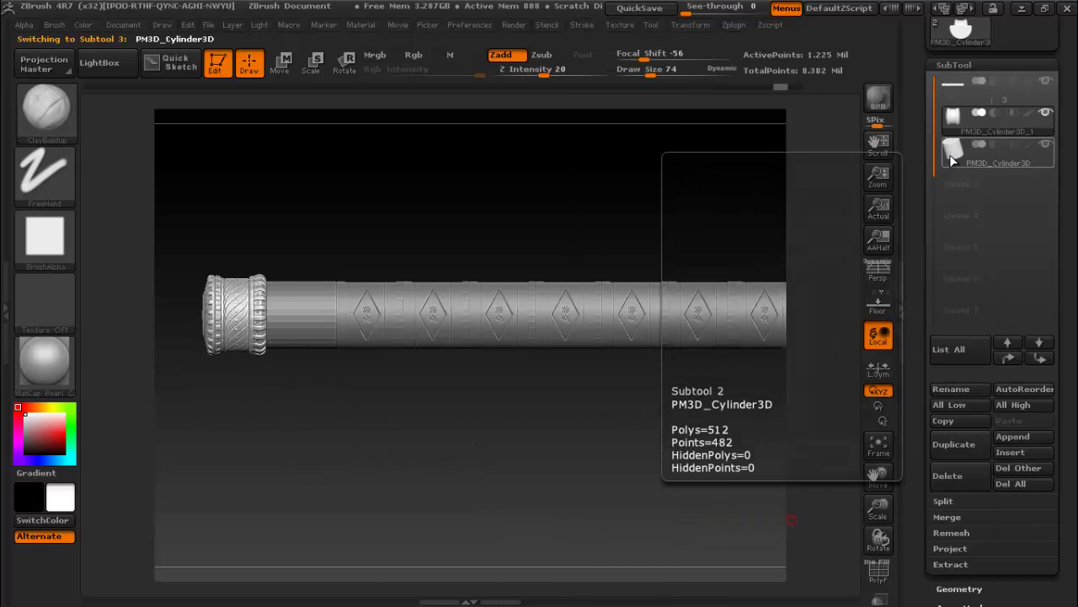
left_click(949, 155)
left_click(279, 60)
left_click_drag(291, 315, 457, 316)
left_click_drag(326, 316, 449, 316)
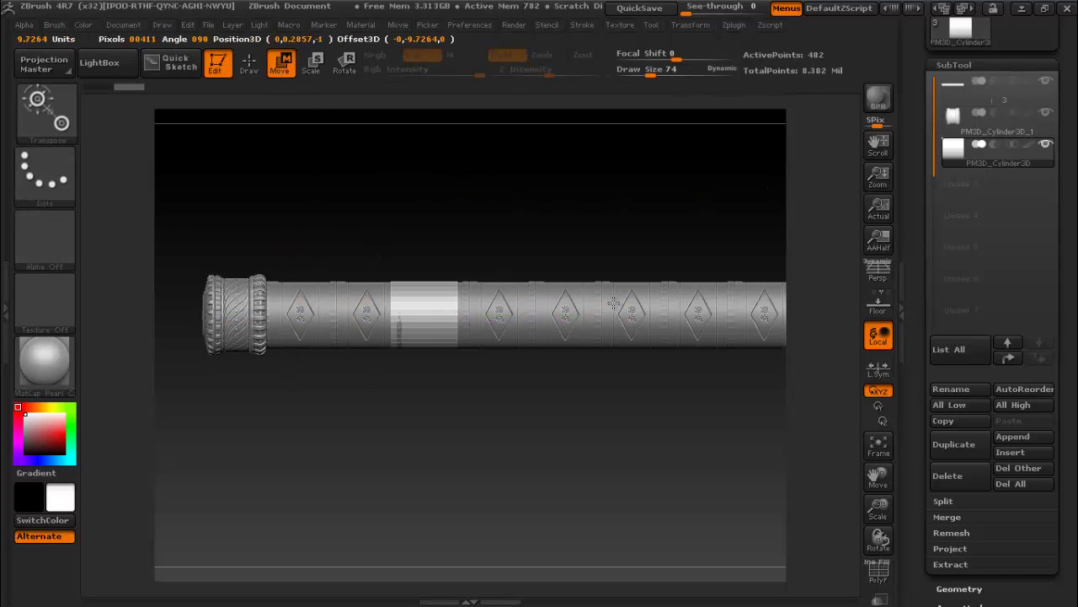
left_click_drag(613, 302, 921, 355)
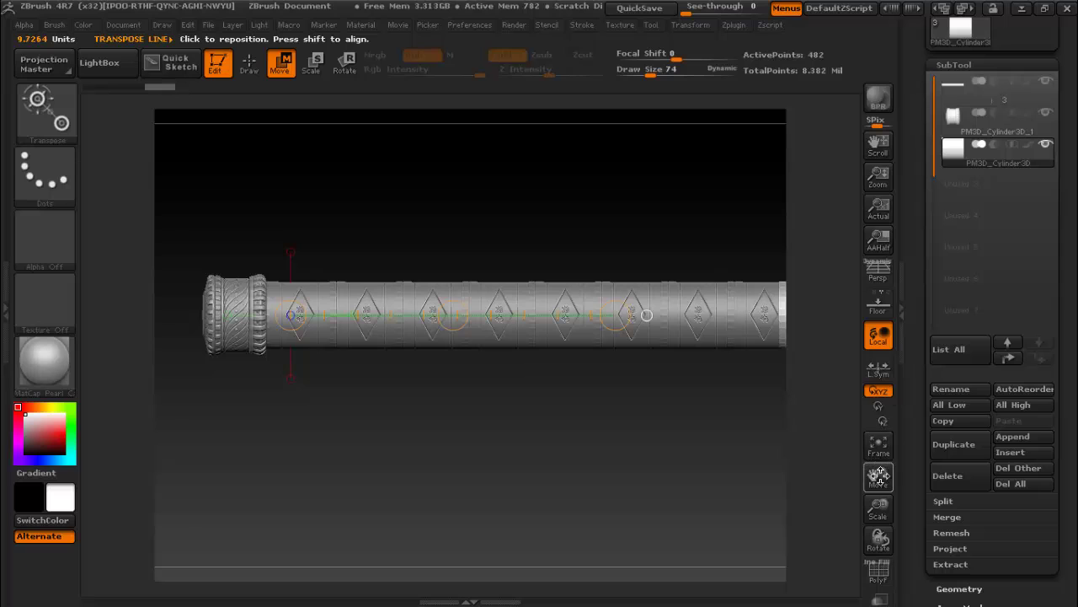
left_click_drag(878, 474, 711, 481)
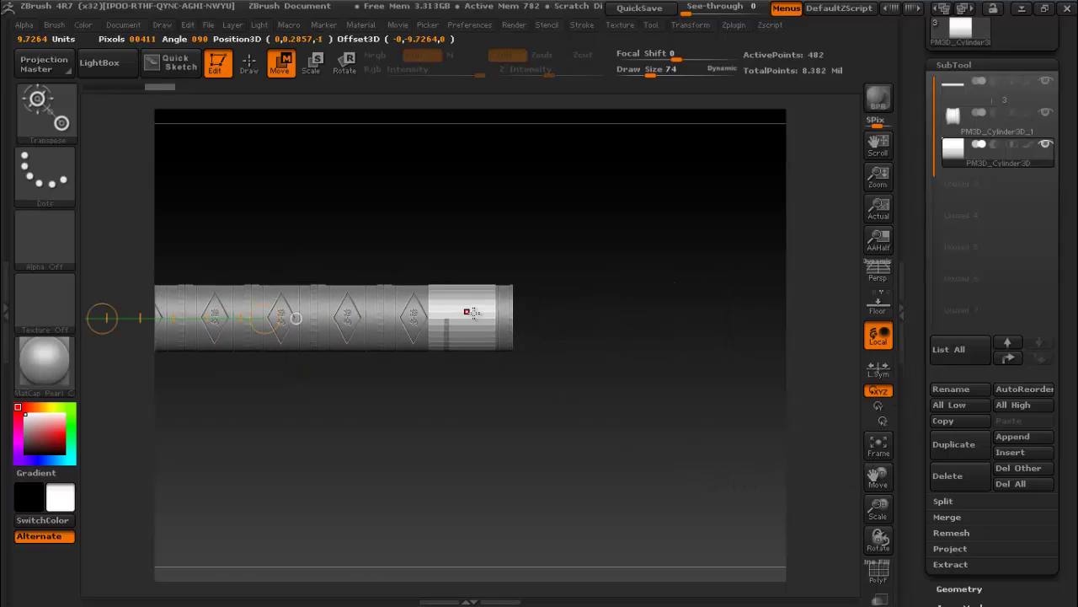
left_click_drag(471, 312, 708, 311)
left_click_drag(573, 311, 659, 314)
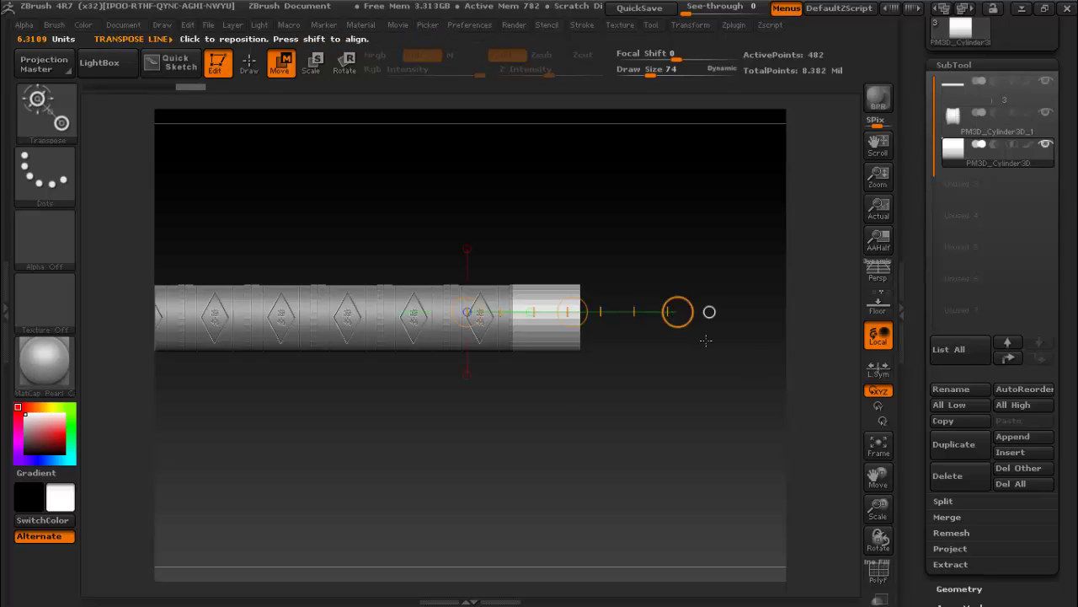
scroll(959, 379, "down", 3)
scroll(959, 379, "down", 5)
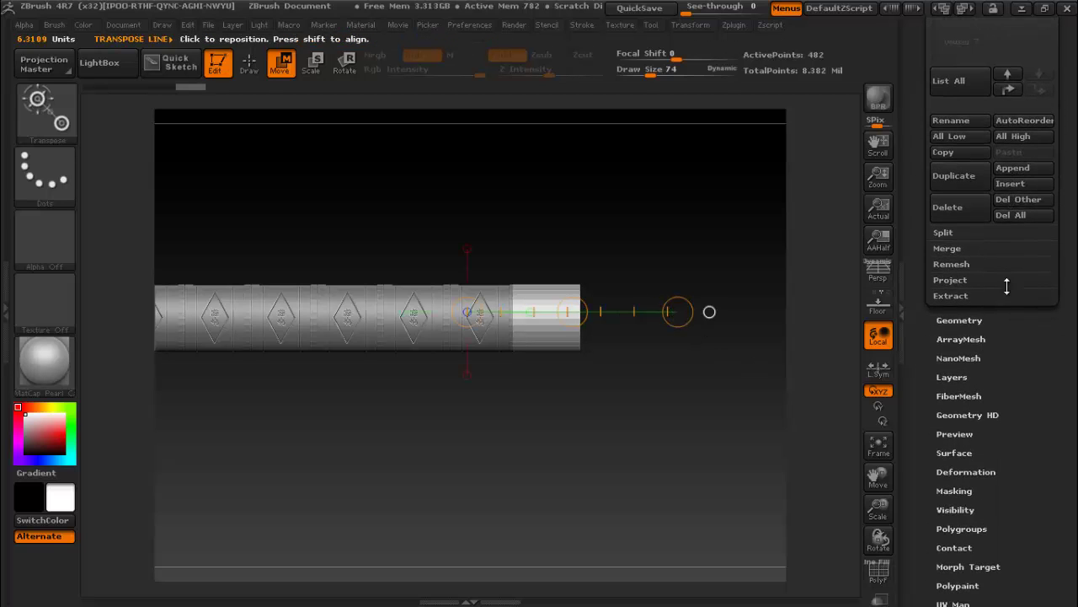
- Drag the Deformation Size slider negative to flatten the cylinder, then nudge it against the shaft end
left_click(966, 470)
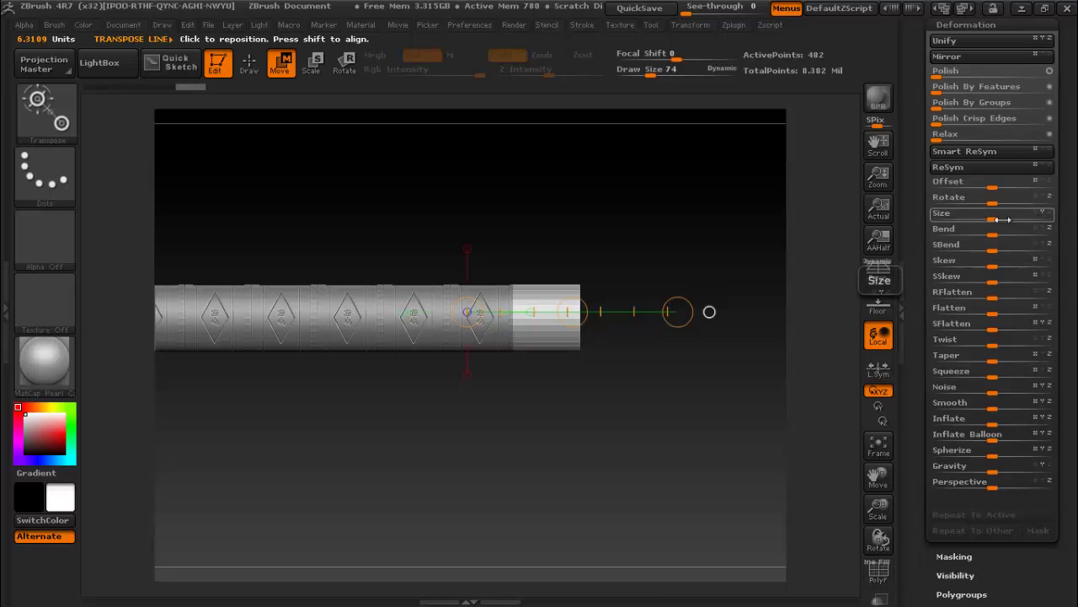
left_click_drag(995, 220, 935, 218)
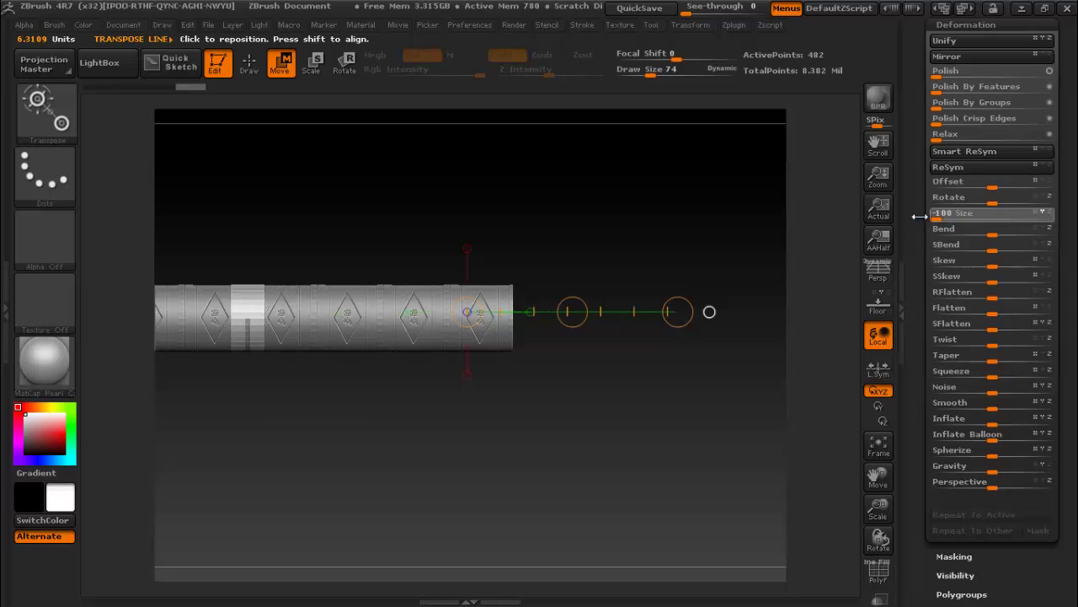
mouse_move(936, 218)
left_mouse_down()
mouse_move(960, 216)
mouse_move(934, 216)
left_mouse_up()
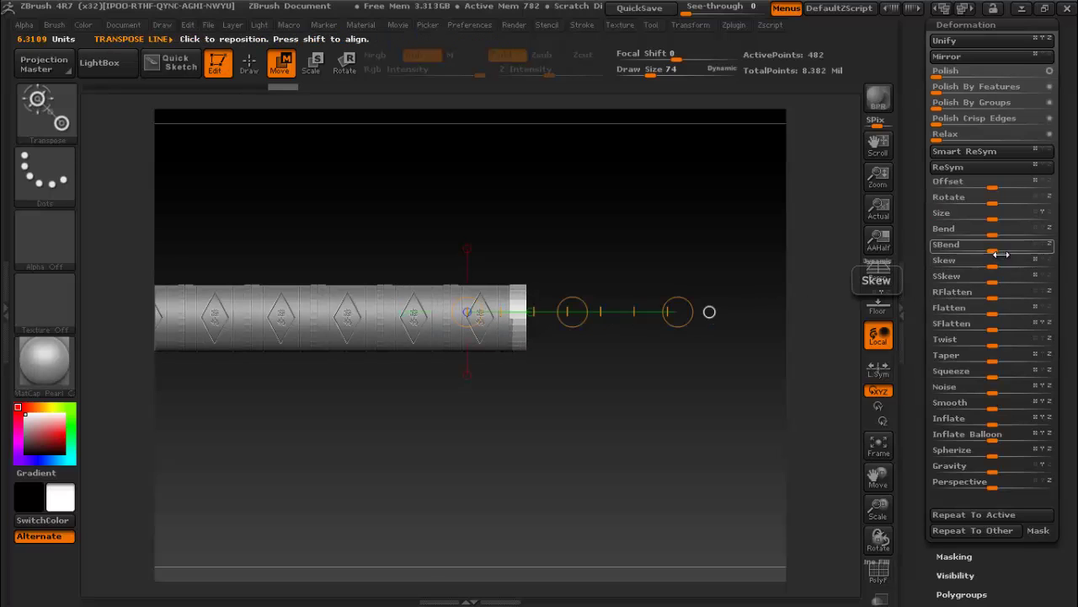
mouse_move(996, 220)
left_mouse_down()
mouse_move(937, 216)
mouse_move(948, 207)
mouse_move(981, 218)
left_mouse_up()
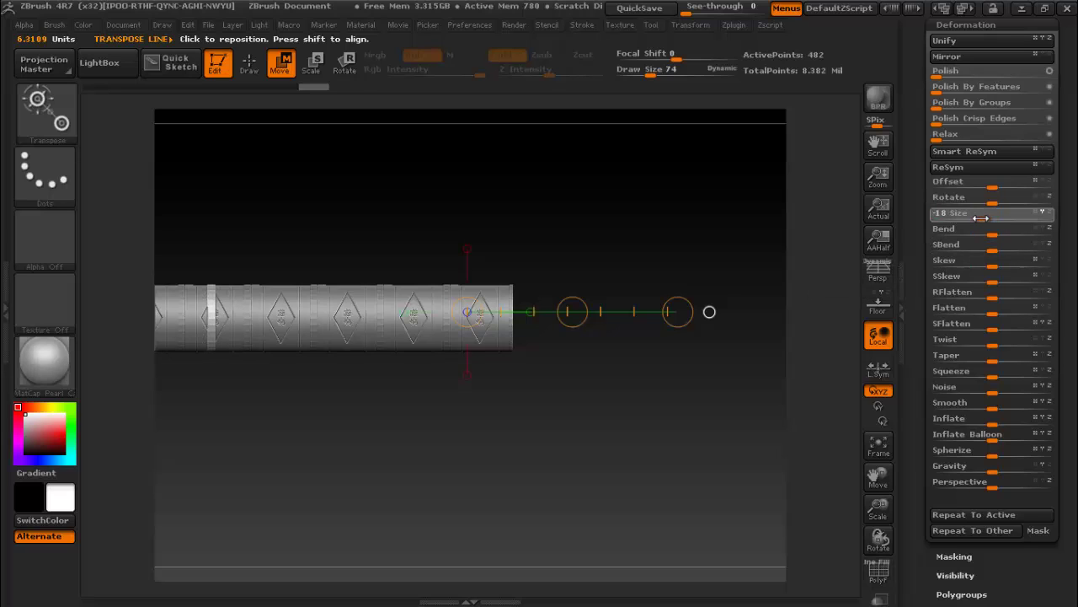
left_click_drag(571, 311, 876, 291)
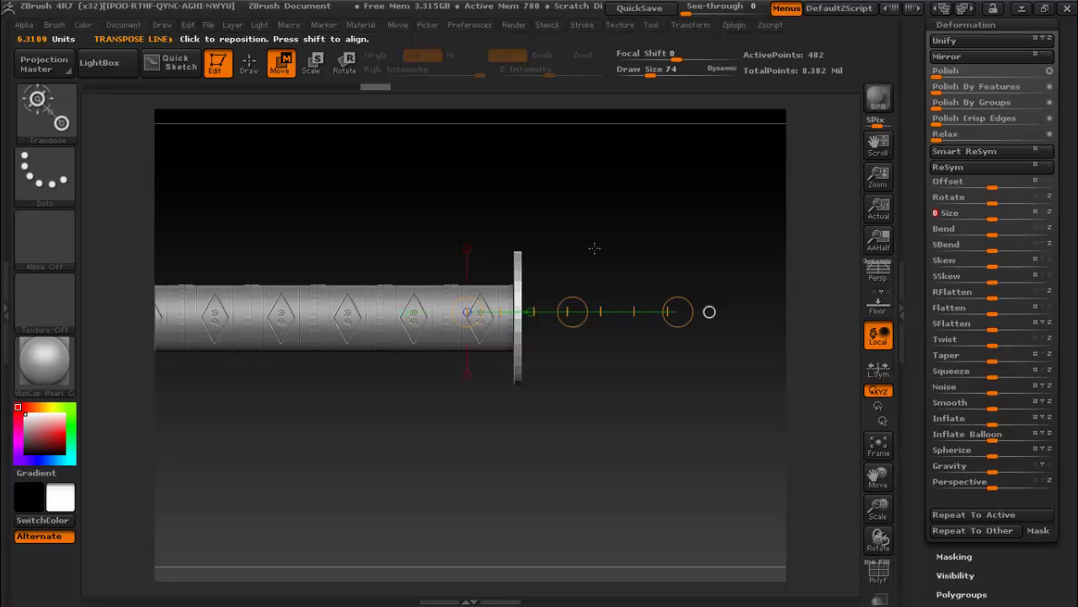
left_click_drag(592, 248, 674, 250)
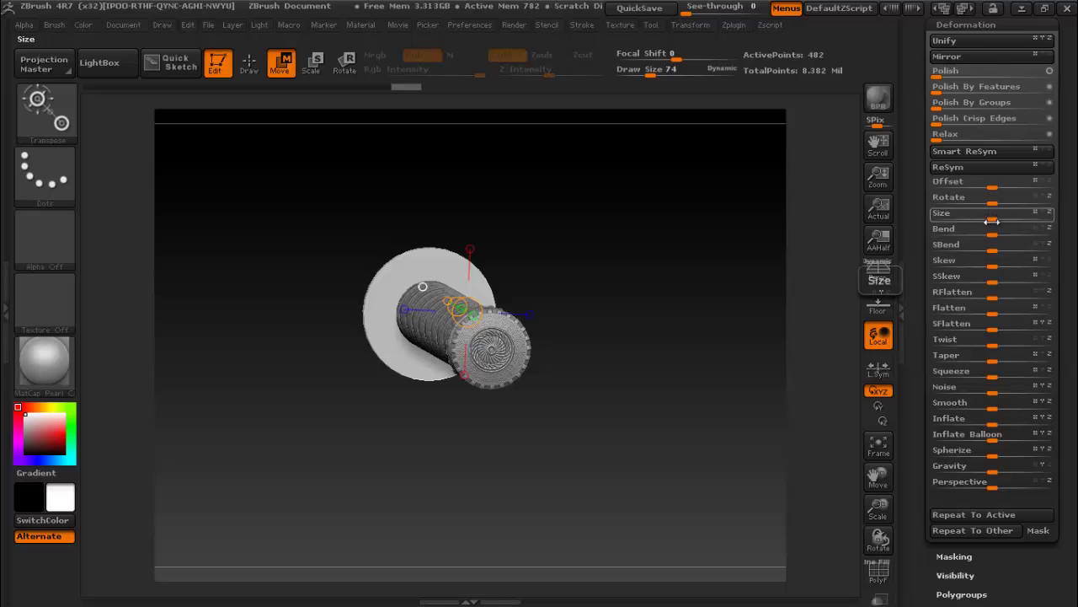
left_click_drag(993, 217, 979, 218)
left_click_drag(650, 322, 629, 290)
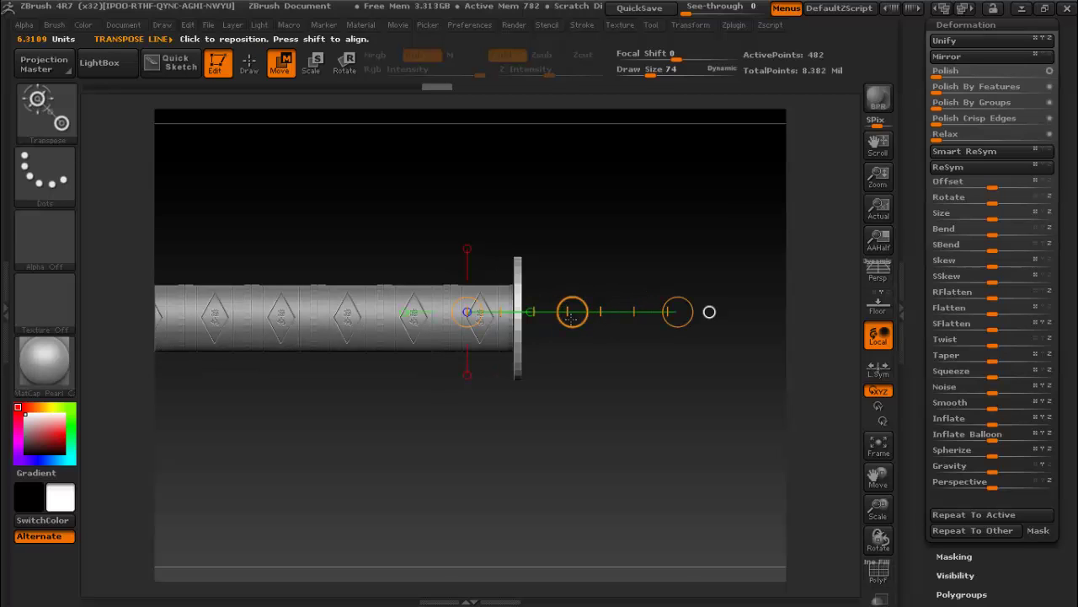
left_click_drag(570, 312, 572, 312)
scroll(952, 196, "up", 5)
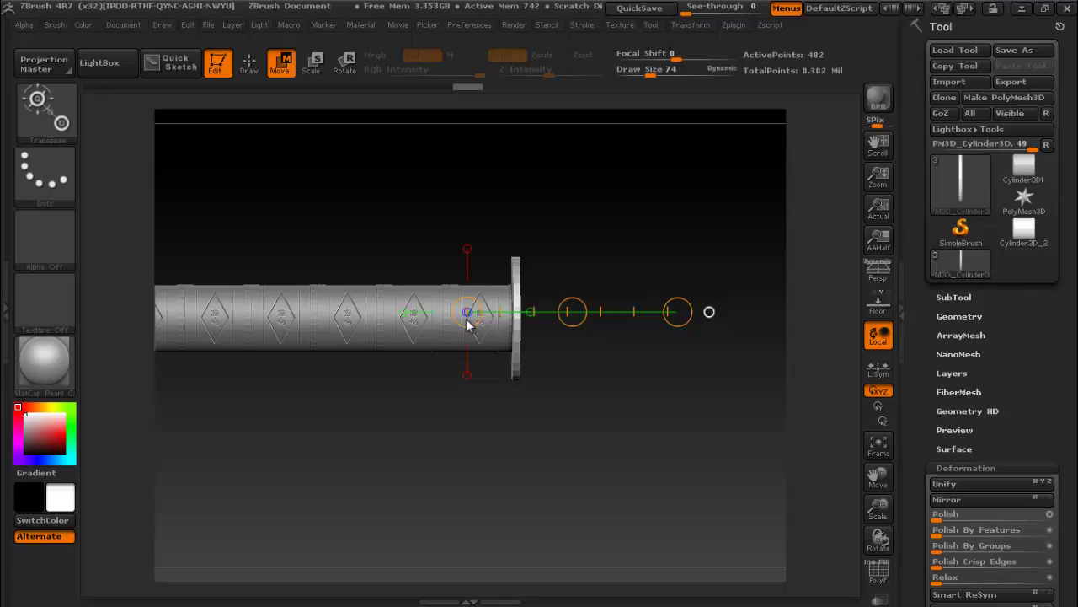
- Enlarge the guard disc and subdivide it once
left_click_drag(605, 240, 902, 573)
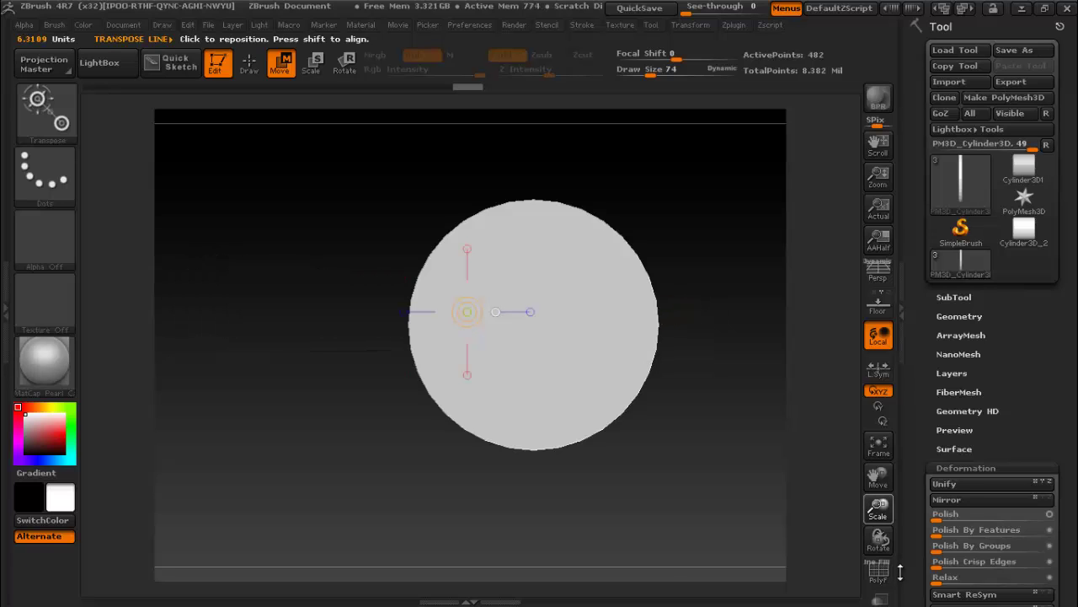
left_click_drag(902, 575, 867, 504)
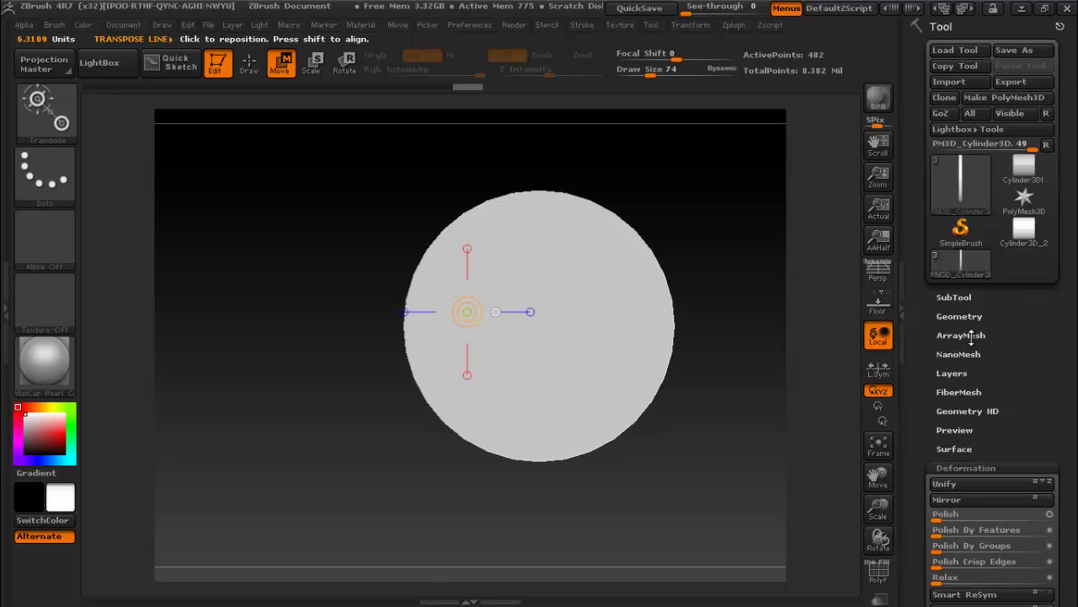
left_click(959, 318)
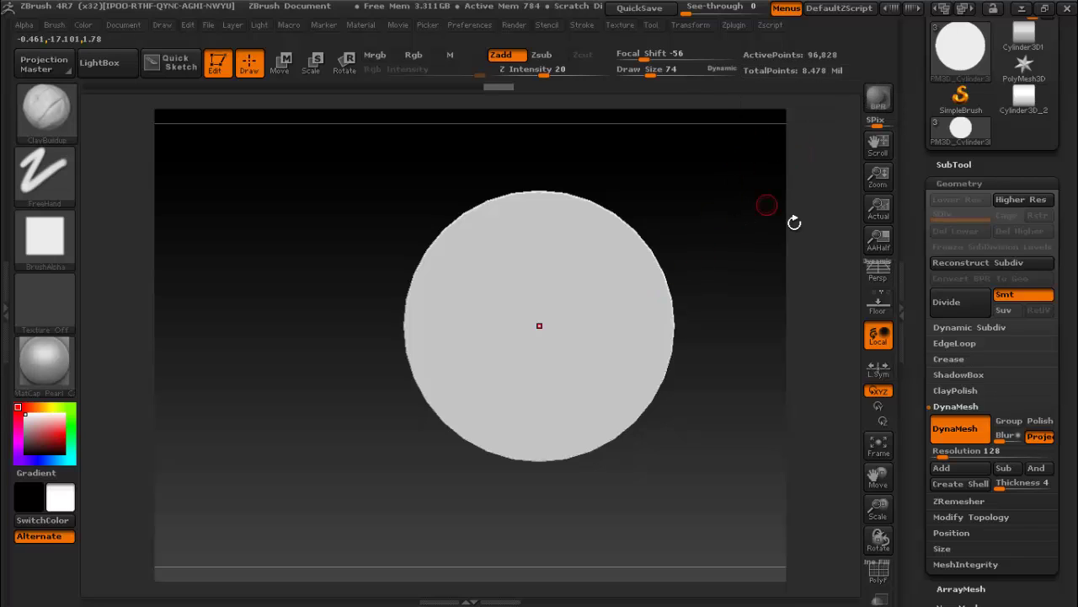
key("ctrl+d")
key("ctrl+d")
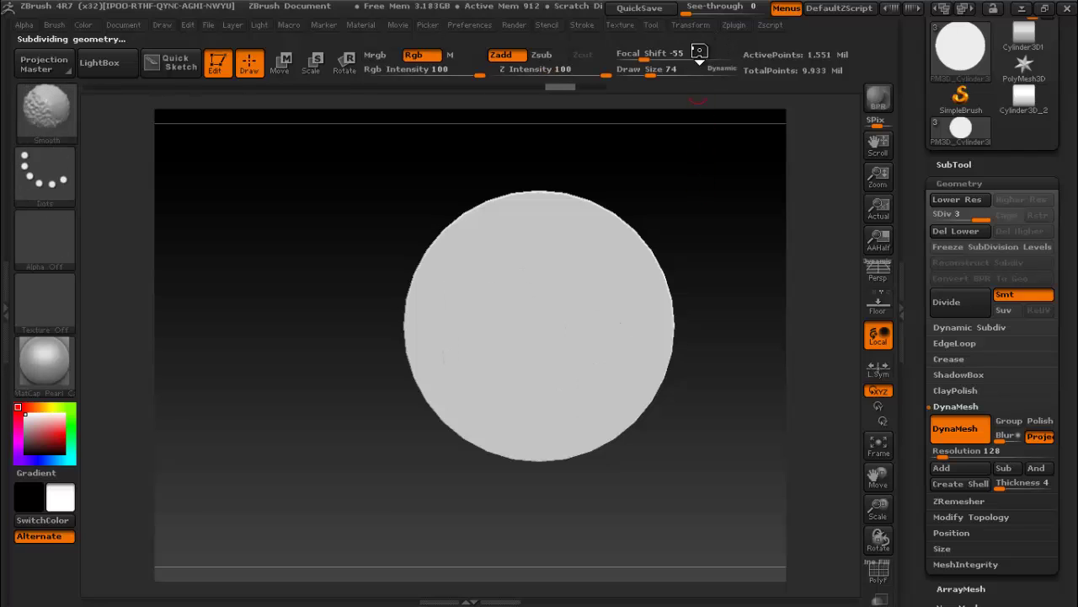
- Roll the disc back through undo history to its plain 482-point base mesh, PolyF off
key("shift+f")
key("shift+f")
key("shift+f")
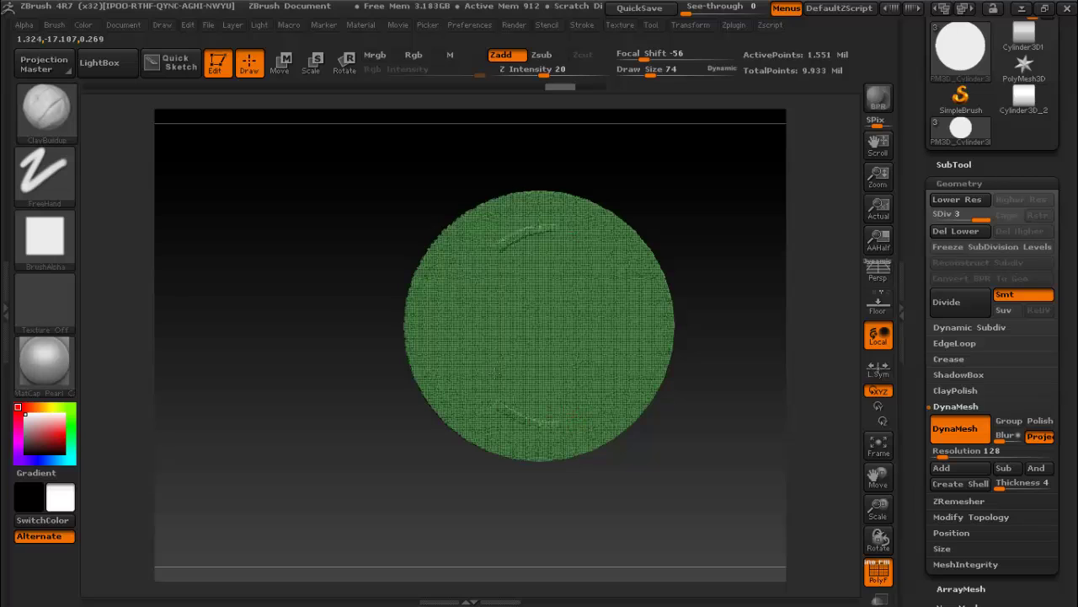
left_click_drag(560, 87, 543, 88)
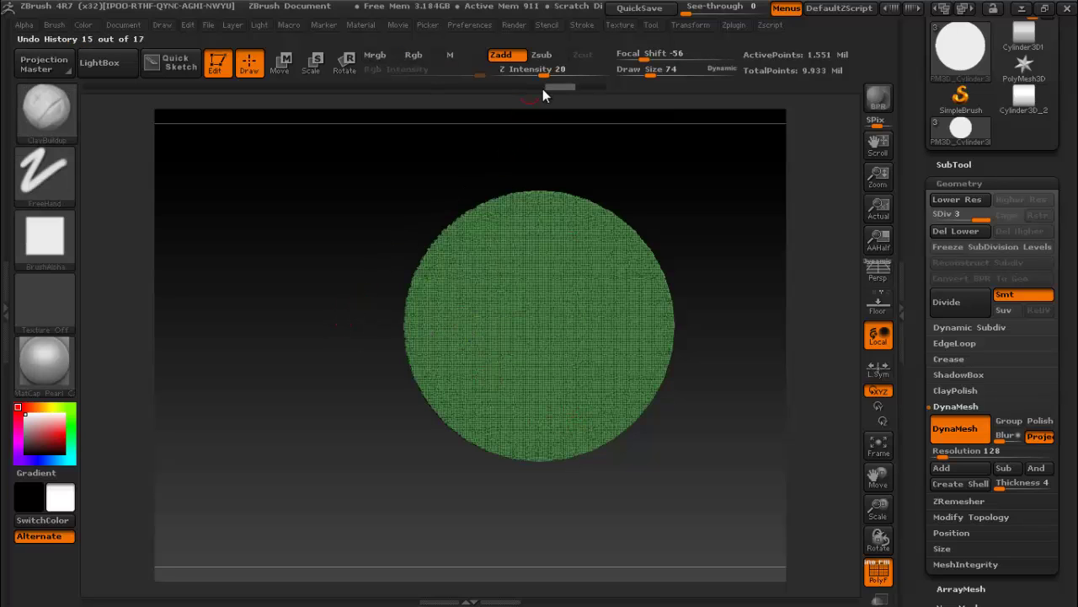
left_click_drag(485, 89, 455, 91)
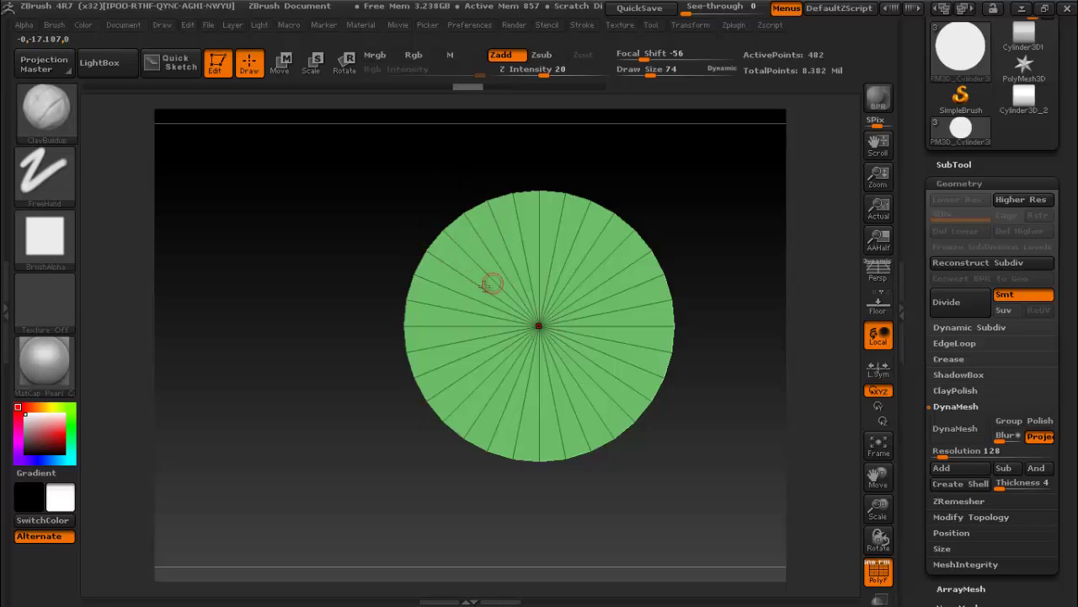
key("shift+f")
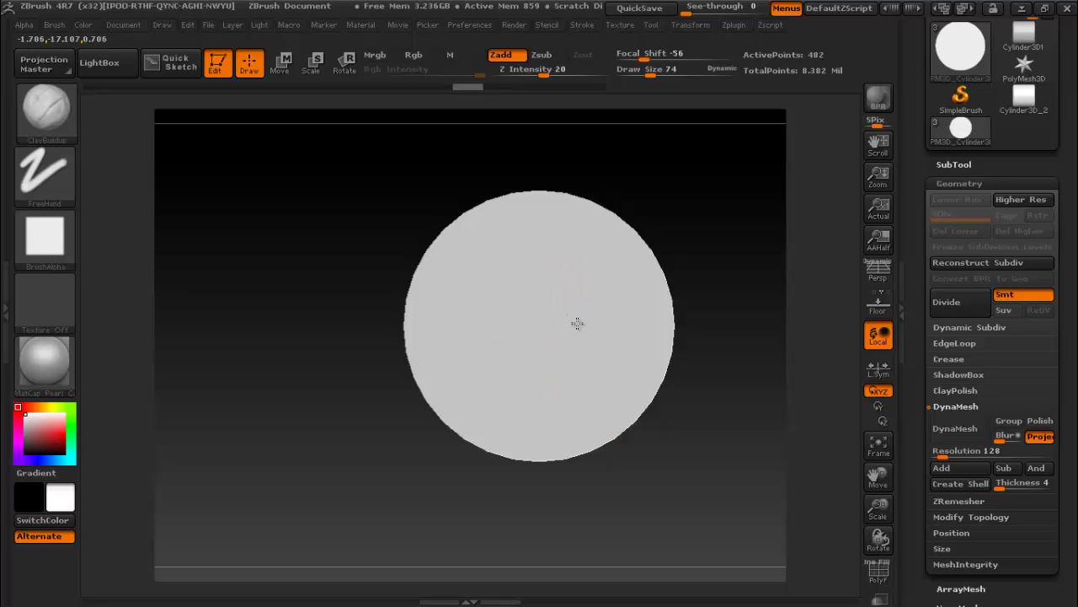
- Show the subtool list, inspect how the guard meets the handle, and recentre the disc
left_click(962, 171)
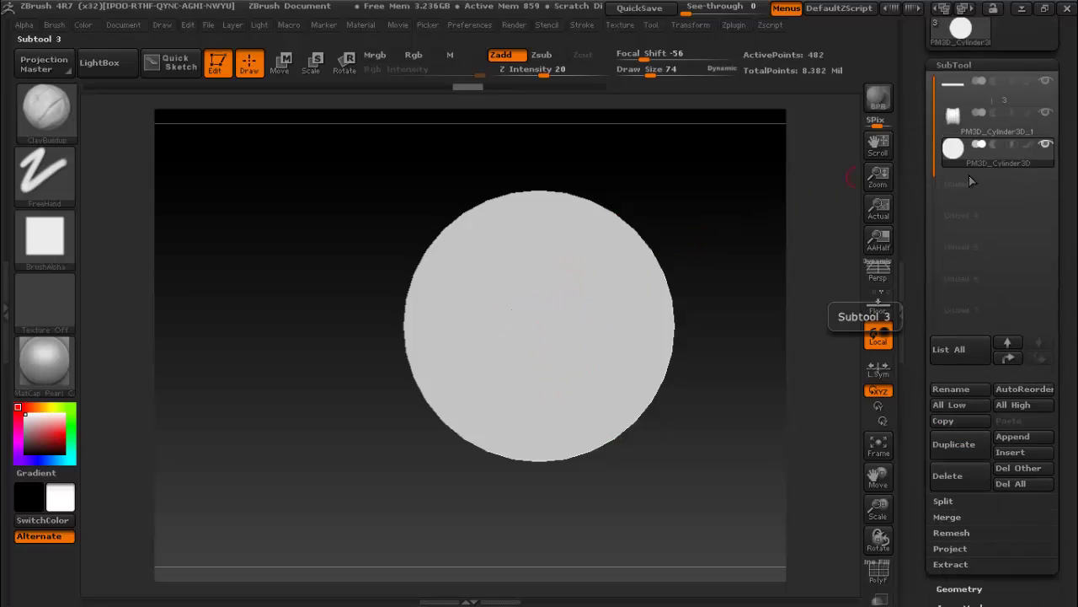
mouse_move(423, 224)
left_mouse_down()
mouse_move(496, 213)
mouse_move(628, 234)
mouse_move(664, 271)
mouse_move(729, 258)
left_mouse_up()
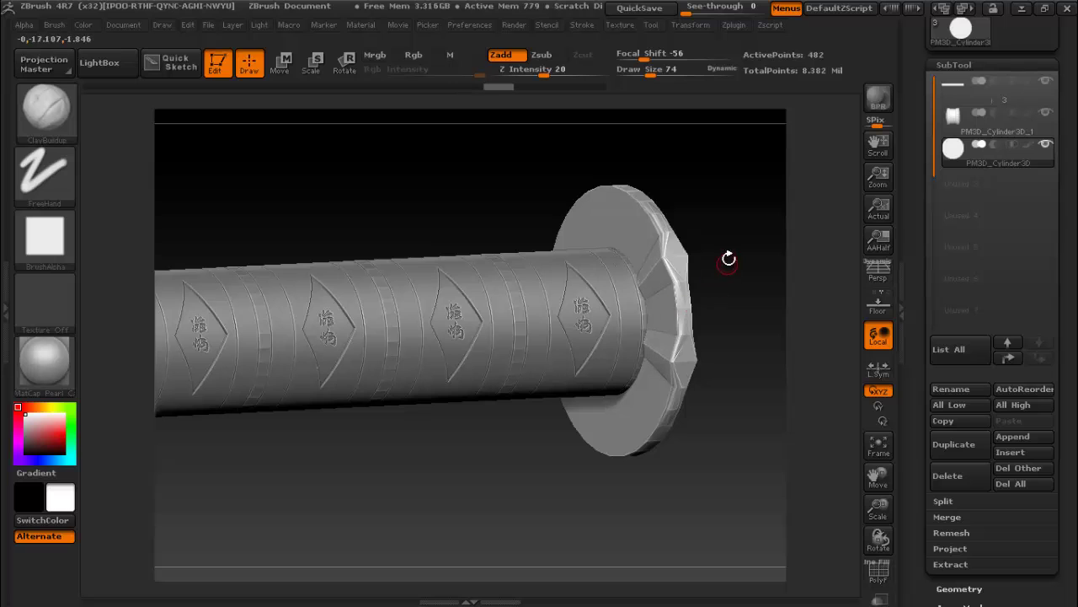
mouse_move(749, 205)
left_mouse_down()
mouse_move(618, 217)
mouse_move(642, 191)
mouse_move(636, 183)
left_mouse_up()
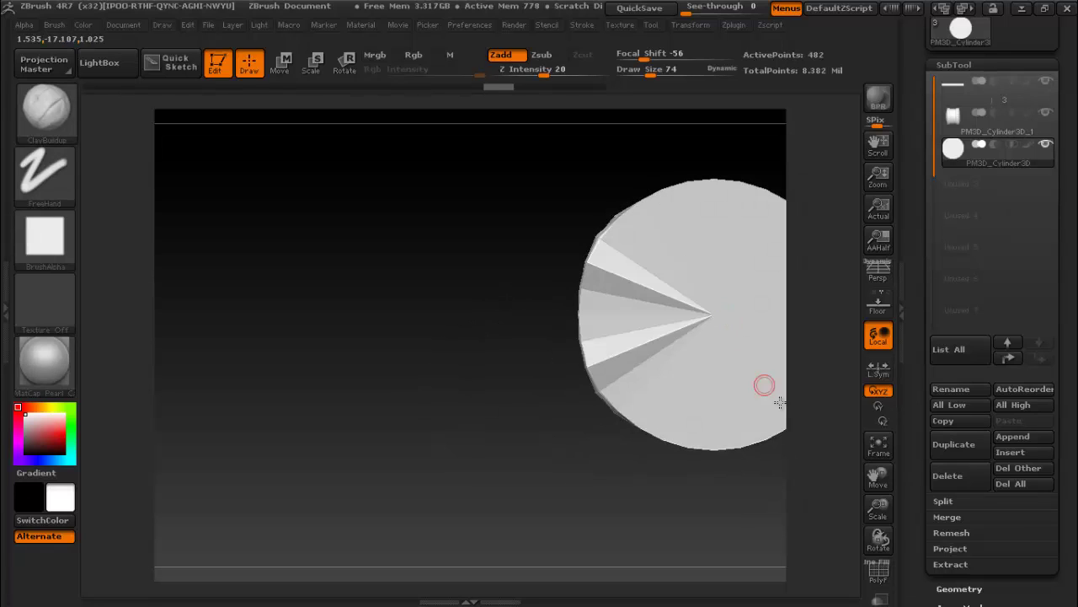
mouse_move(876, 478)
left_mouse_down()
mouse_move(760, 474)
mouse_move(616, 379)
mouse_move(616, 309)
mouse_move(638, 267)
left_mouse_up()
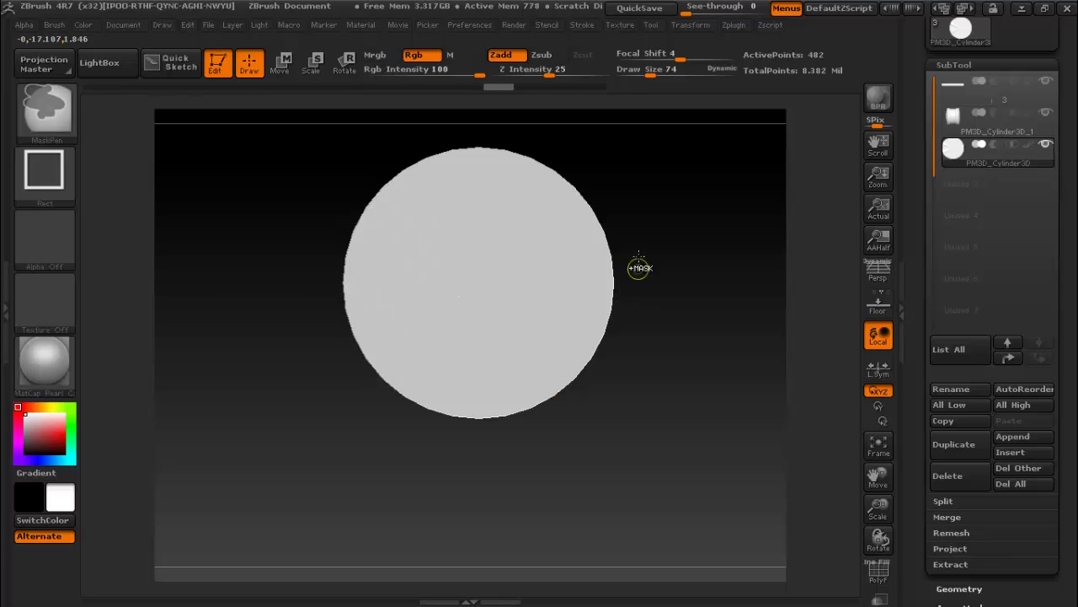
- Subdivide the guard disc to SDiv 3, about 1.55 million points
left_click(595, 90)
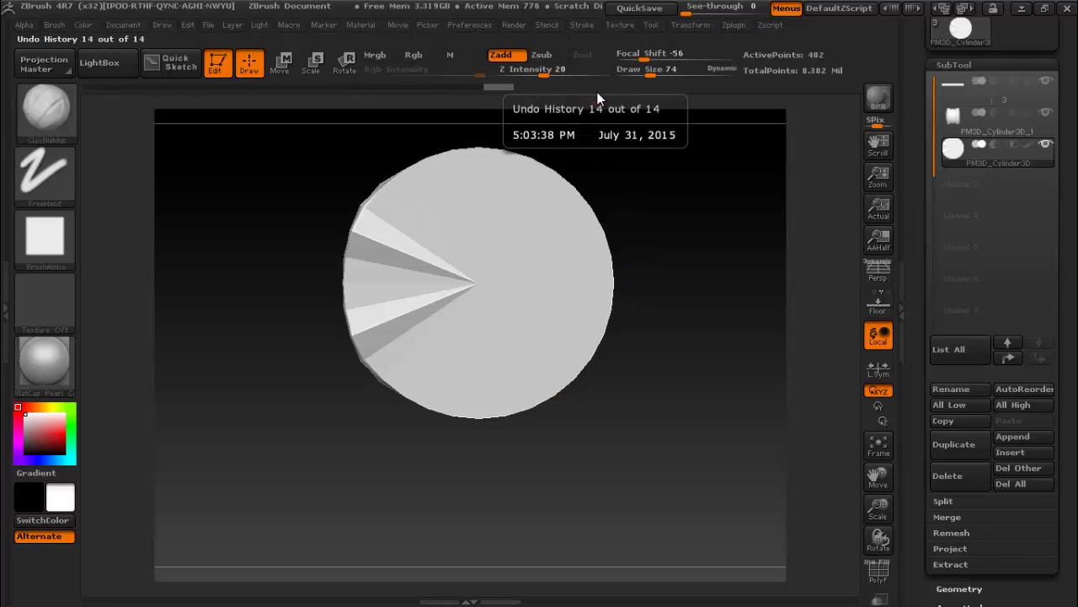
left_click(953, 65)
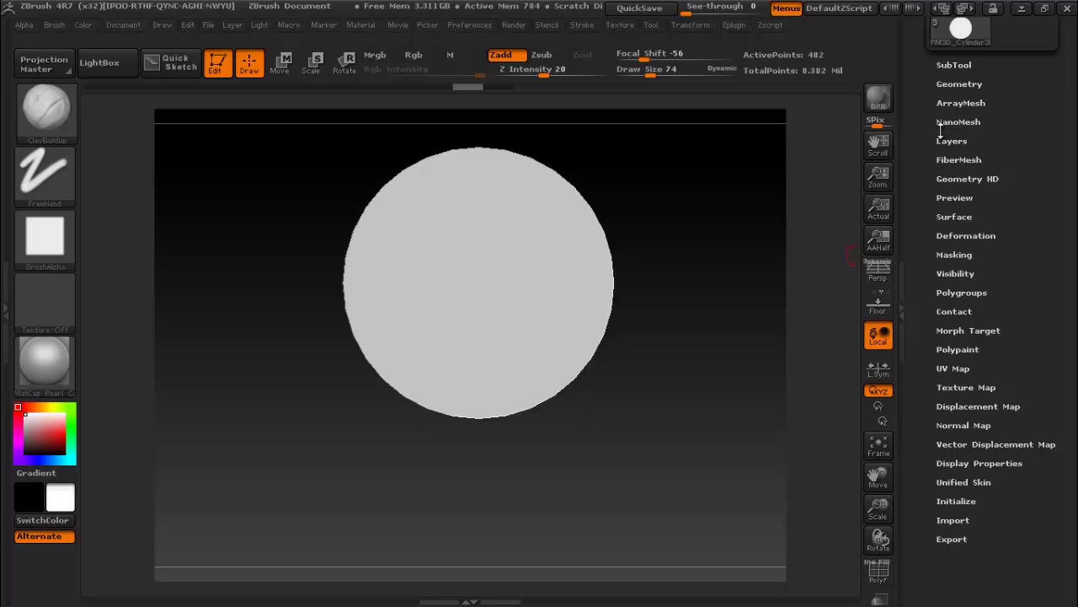
left_click(960, 236)
scroll(987, 93, "up", 2)
scroll(978, 59, "up", 2)
scroll(975, 87, "up", 1)
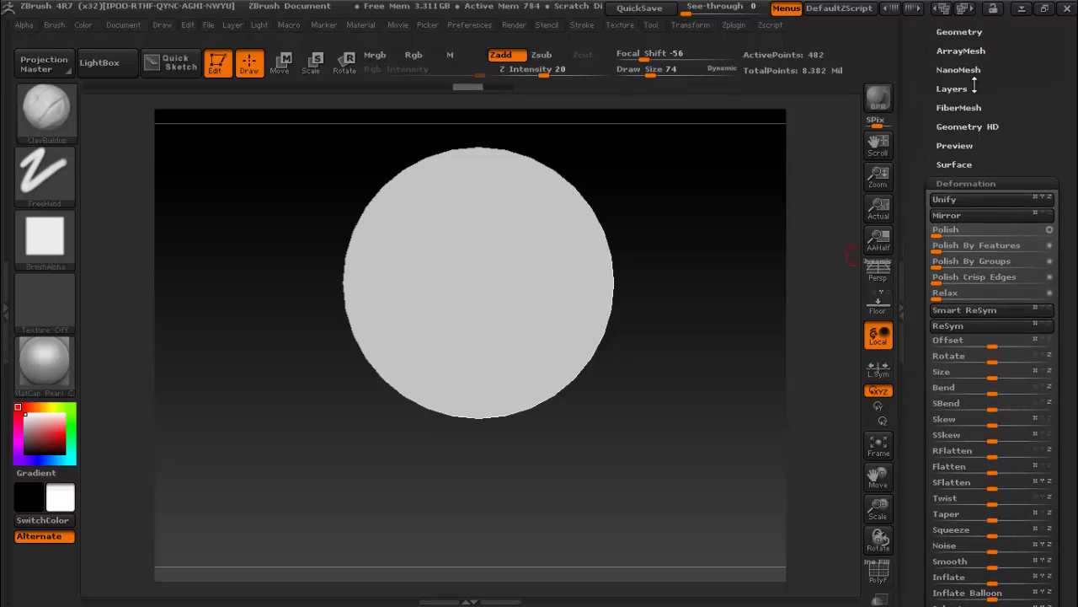
scroll(975, 86, "up", 1)
left_click(959, 54)
type("312")
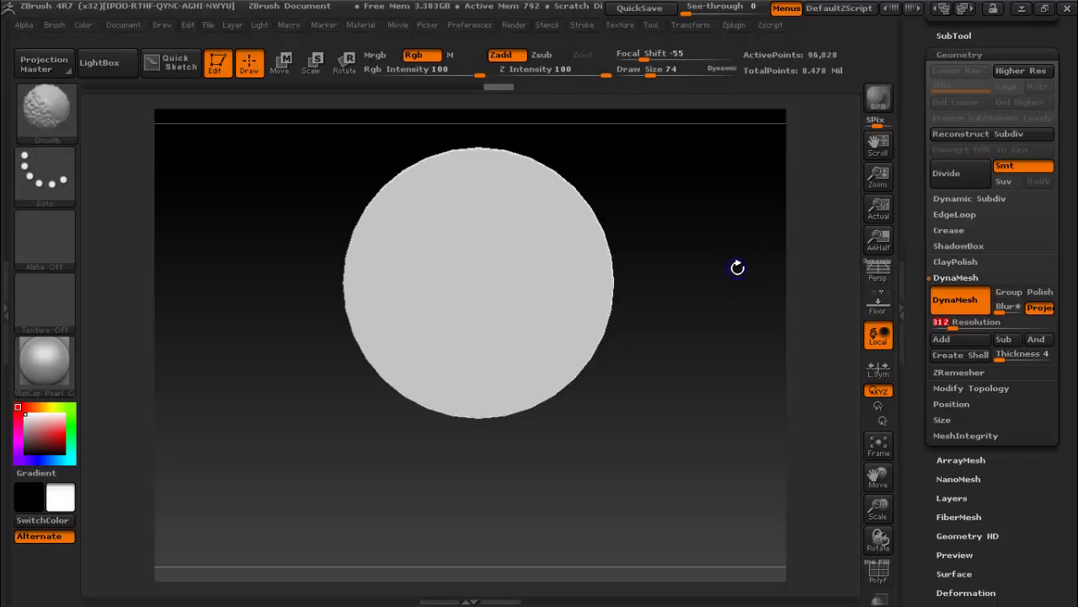
key("ctrl+d")
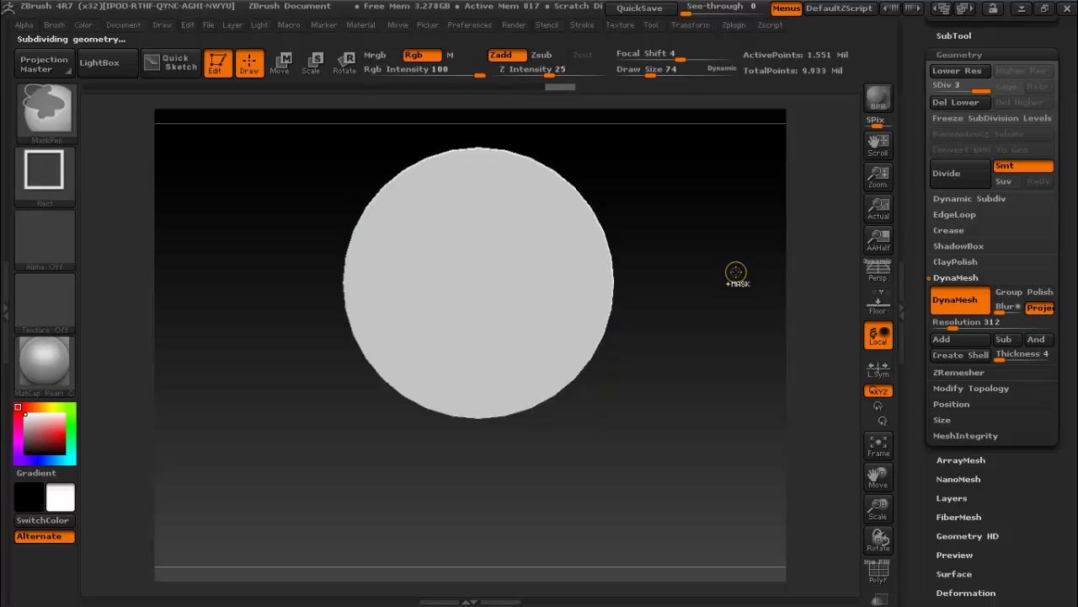
- Enable radial symmetry in Transform, test a symmetric stroke, and review the hilt
left_click(692, 25)
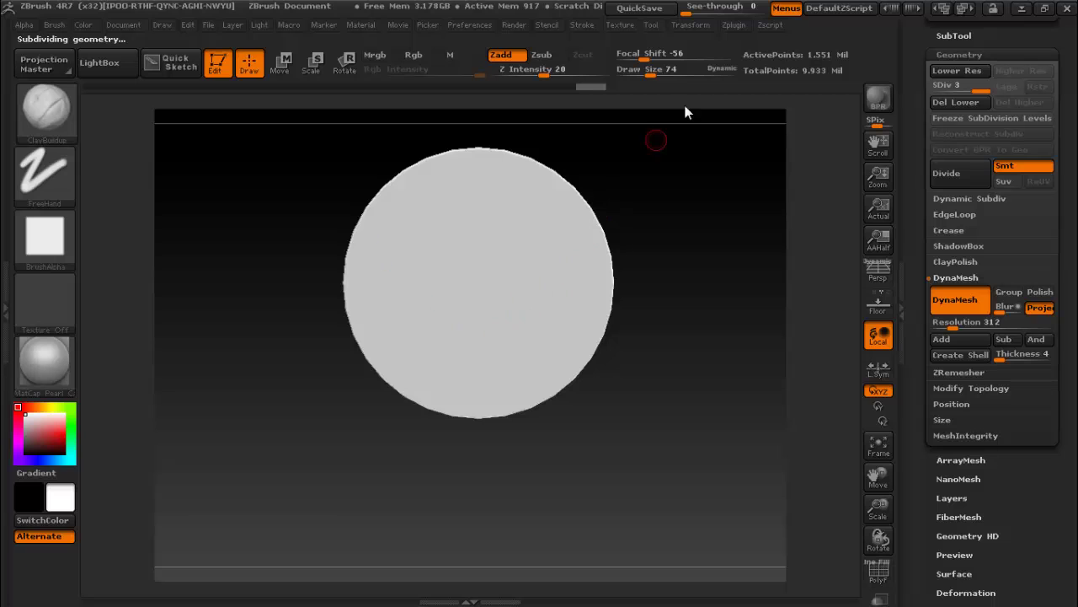
left_click(730, 28)
left_click(696, 27)
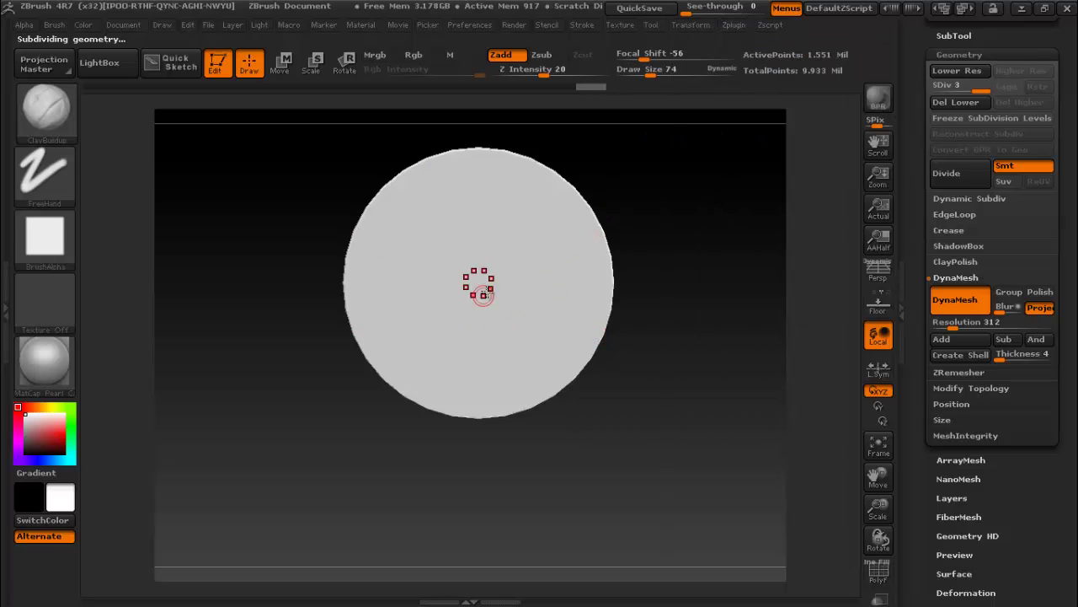
left_click_drag(527, 311, 514, 350)
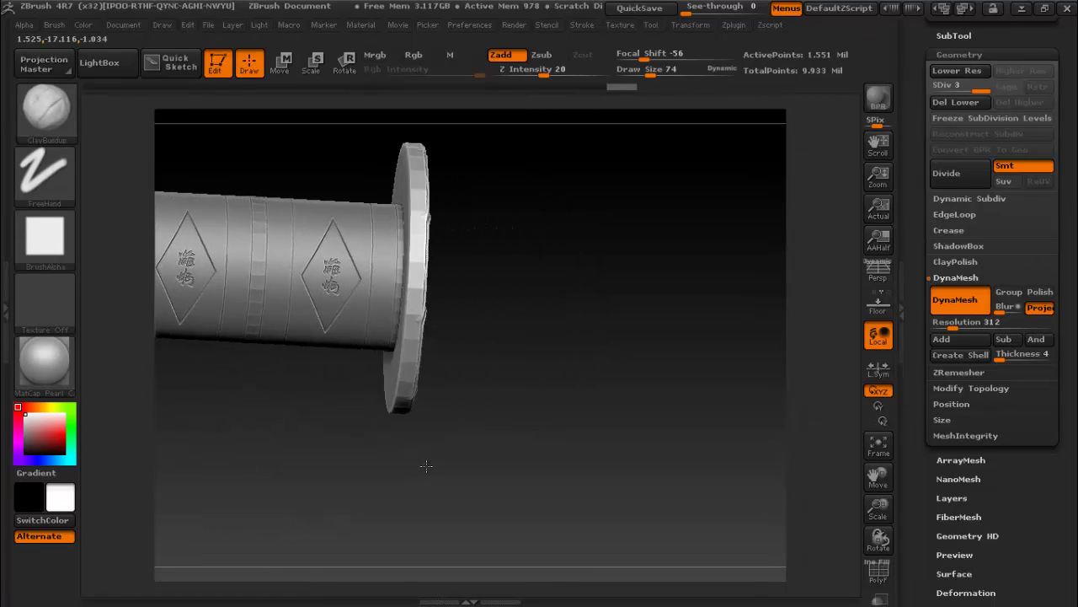
left_click_drag(399, 462, 519, 332)
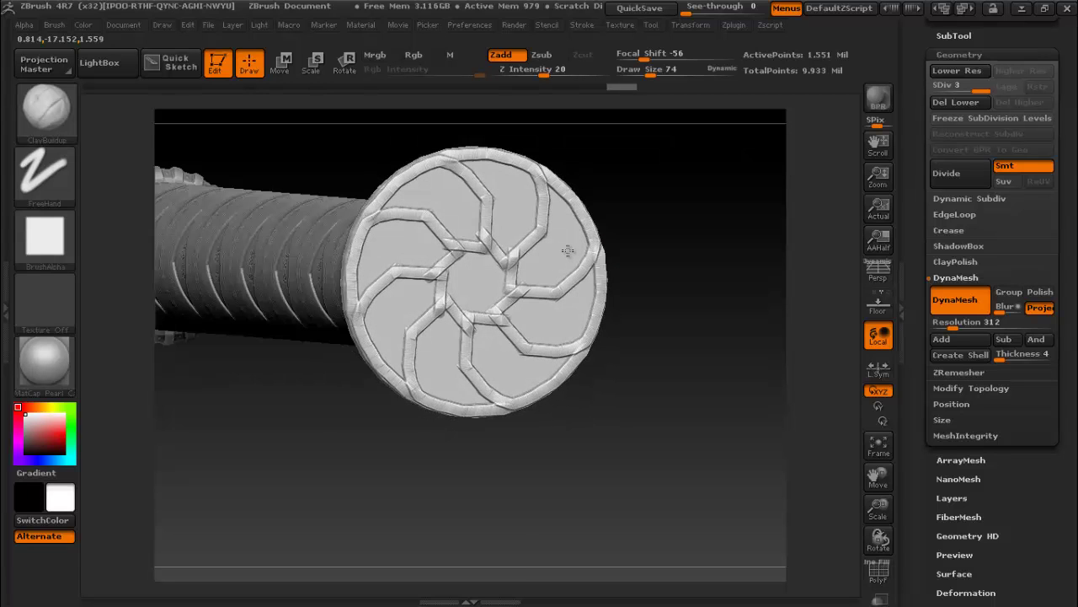
mouse_move(611, 287)
left_mouse_down()
mouse_move(646, 281)
mouse_move(652, 194)
mouse_move(643, 264)
left_mouse_up()
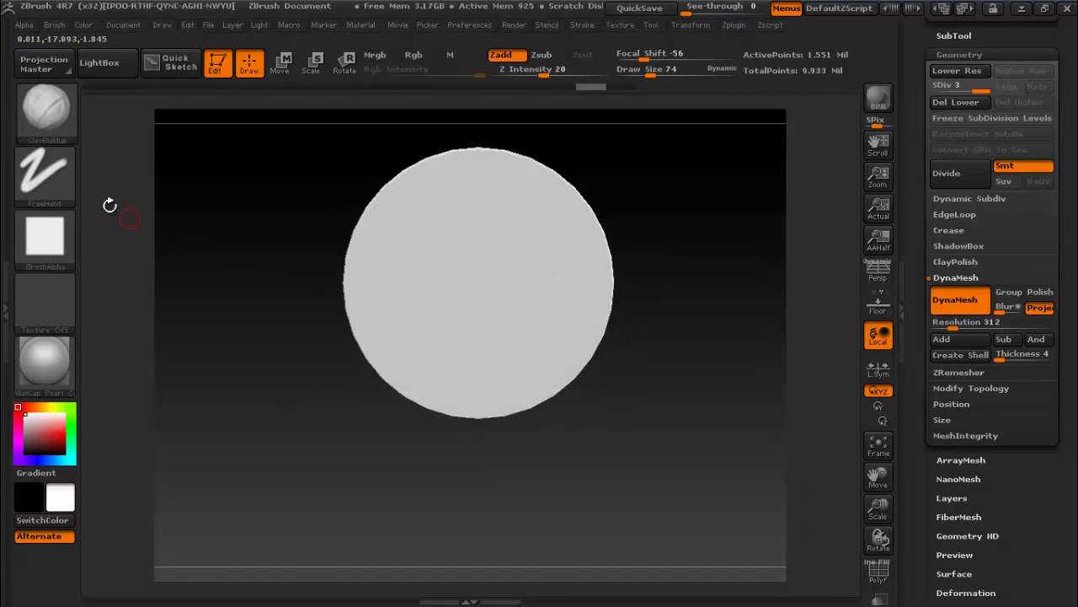
- Try eight-fold symmetric grooves with Dam_Standard at a larger size, undoing each attempt
key("b")
key("d")
key("s")
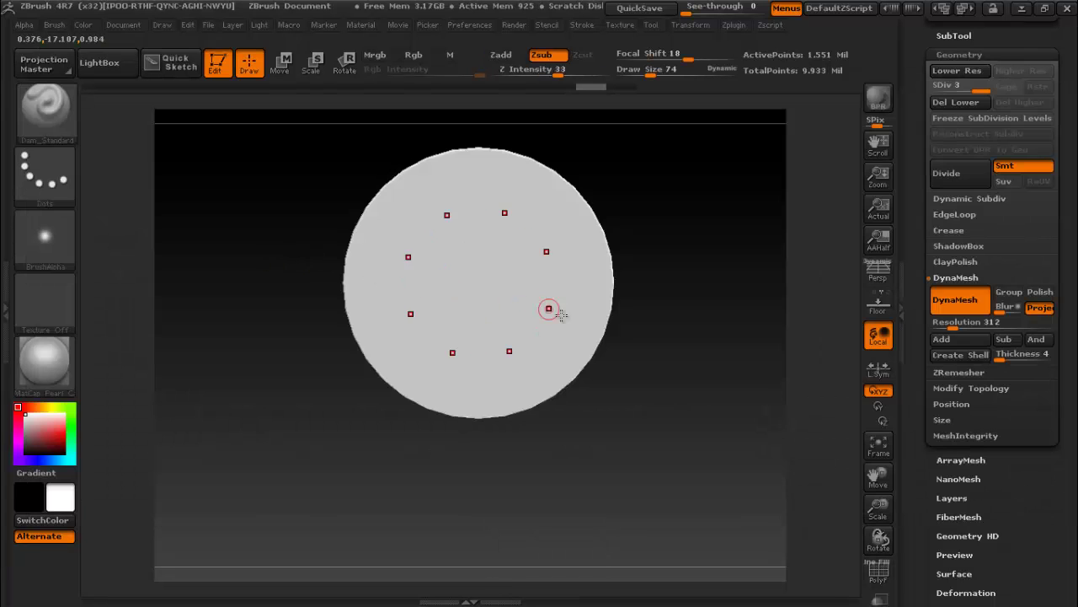
left_click_drag(423, 404, 444, 331)
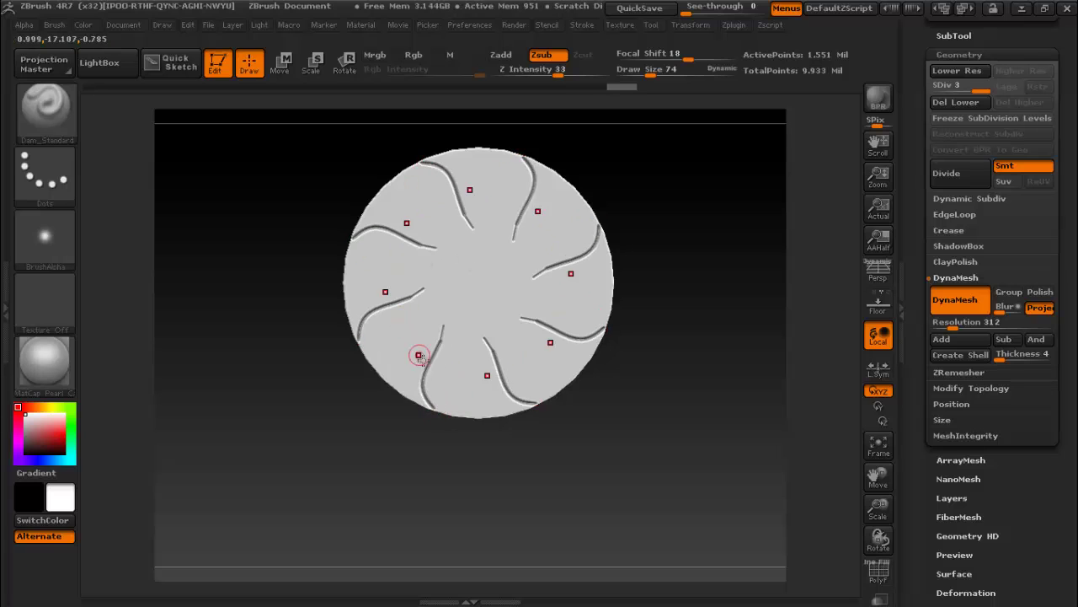
key("ctrl+z")
left_click_drag(650, 74, 670, 74)
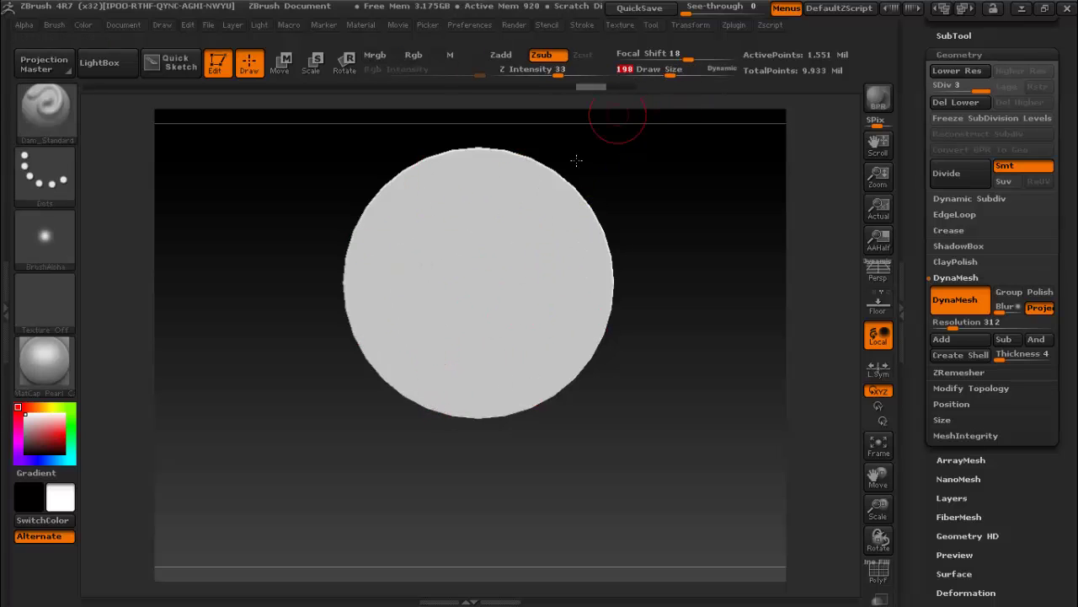
left_click_drag(399, 373, 393, 302)
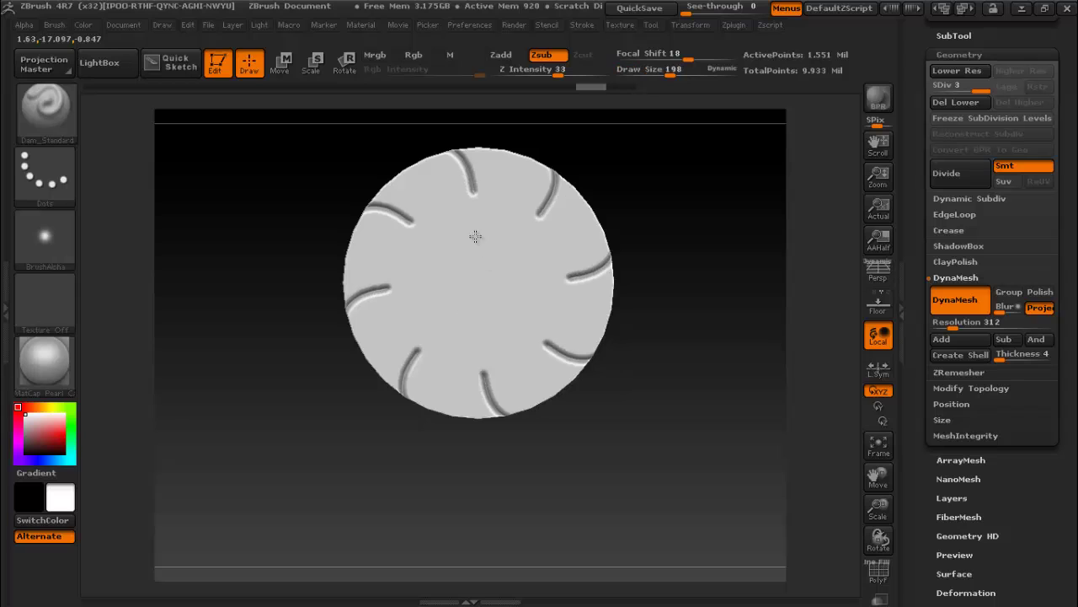
key("ctrl+z")
mouse_move(410, 386)
left_mouse_down()
mouse_move(476, 285)
mouse_move(438, 224)
left_mouse_up()
key("ctrl")
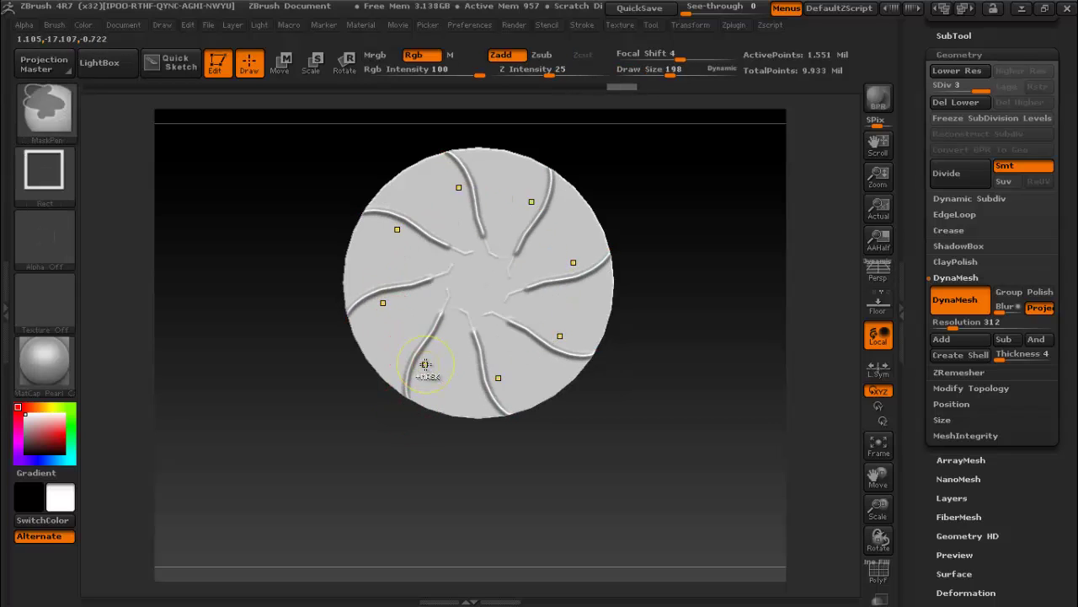
key("ctrl+z")
- Raise radial symmetry to 20, carve curved radial grooves from the rim, then undo them
left_click(690, 25)
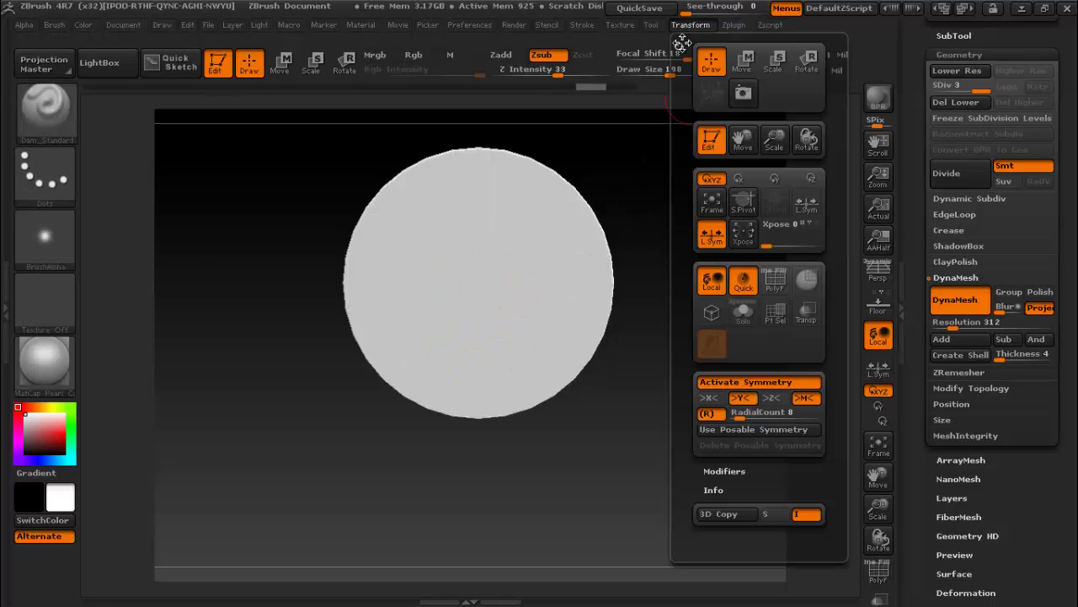
left_click_drag(737, 412, 750, 412)
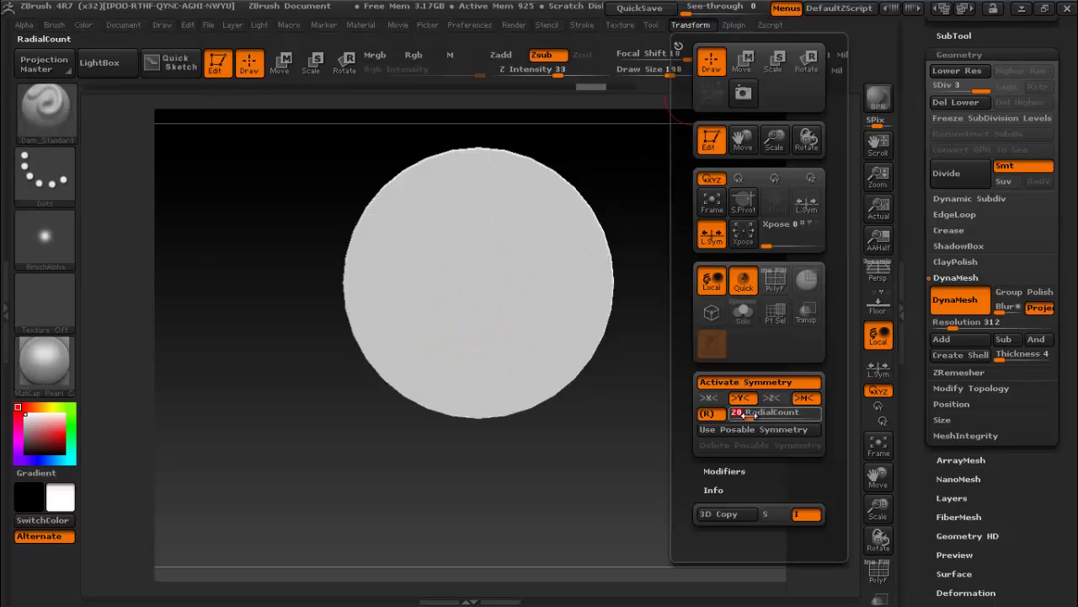
mouse_move(426, 364)
left_mouse_down()
mouse_move(416, 438)
mouse_move(419, 397)
left_mouse_up()
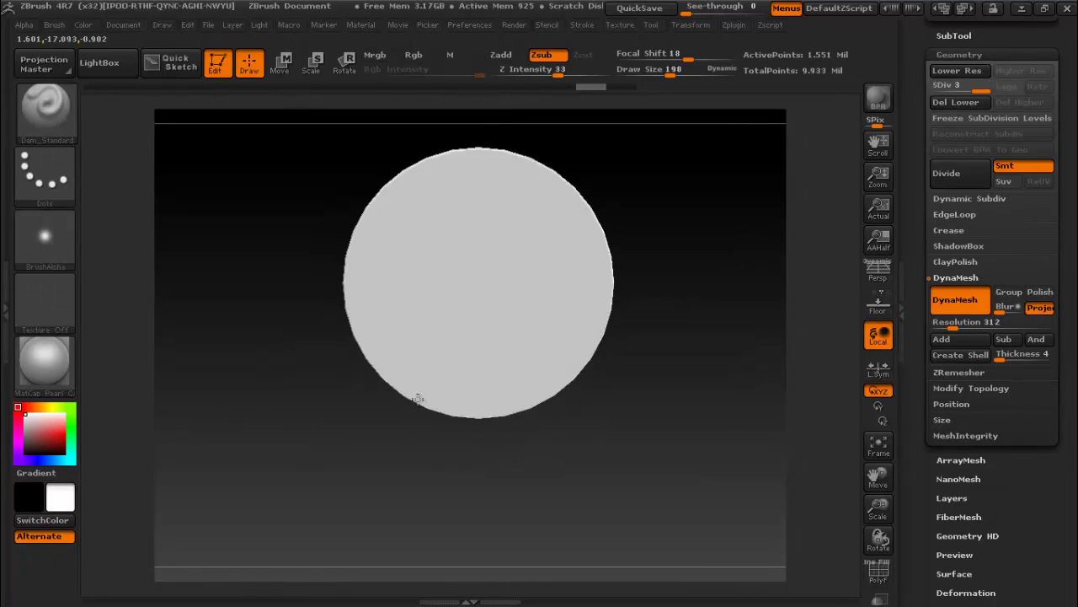
mouse_move(410, 361)
left_mouse_down()
mouse_move(465, 250)
mouse_move(498, 276)
mouse_move(481, 248)
mouse_move(436, 243)
mouse_move(481, 337)
left_mouse_up()
mouse_move(393, 388)
left_mouse_down("shift")
mouse_move(375, 369)
mouse_move(517, 294)
mouse_move(541, 268)
left_mouse_up("shift")
left_click_drag(518, 219, 520, 221)
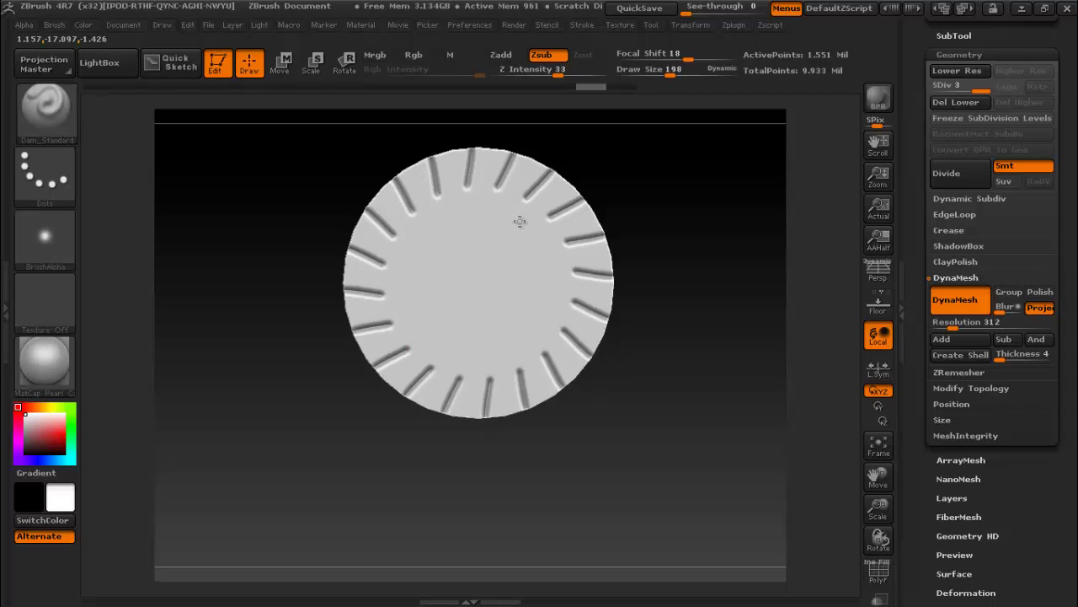
mouse_move(525, 294)
left_mouse_down()
mouse_move(494, 325)
mouse_move(493, 414)
mouse_move(437, 388)
left_mouse_up()
left_click(410, 406)
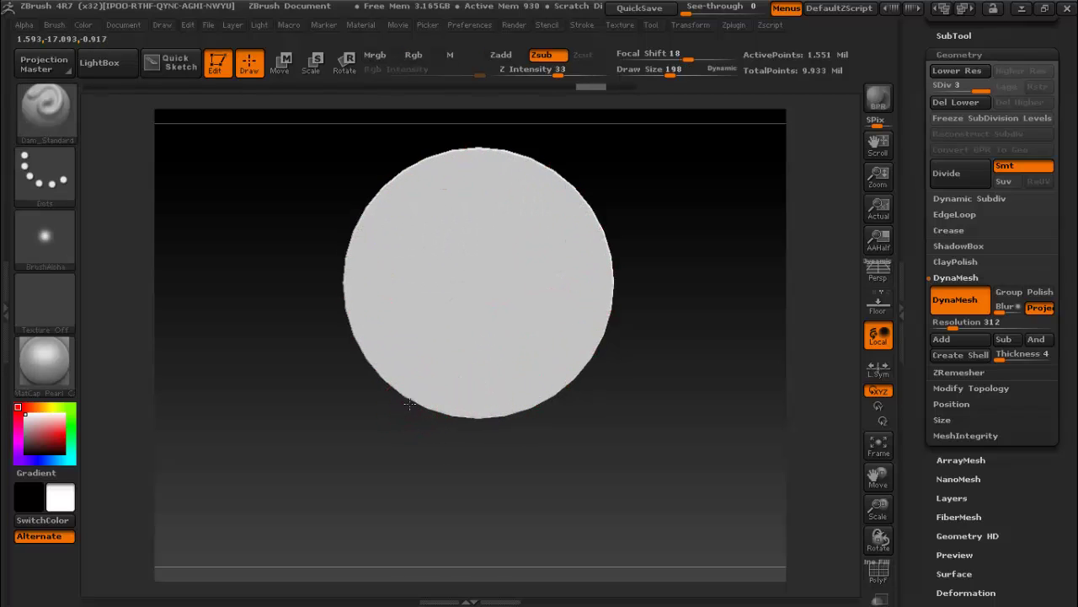
mouse_move(424, 379)
left_mouse_down()
mouse_move(488, 339)
mouse_move(481, 299)
mouse_move(446, 282)
mouse_move(428, 289)
mouse_move(413, 337)
left_mouse_up()
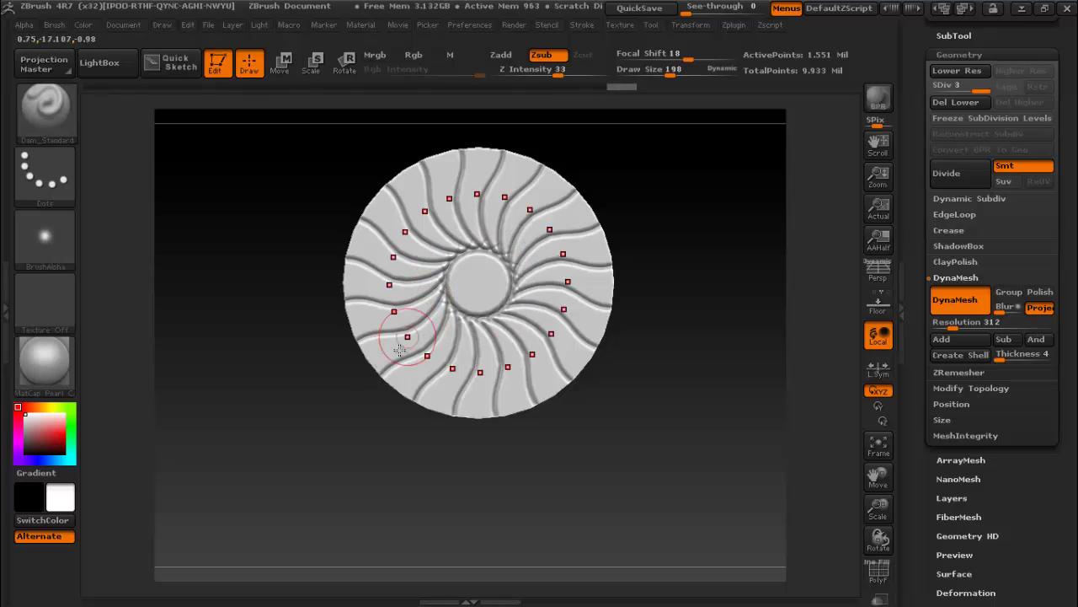
left_click(332, 442)
mouse_move(332, 442)
left_mouse_down()
mouse_move(405, 364)
mouse_move(421, 371)
mouse_move(312, 402)
left_mouse_up()
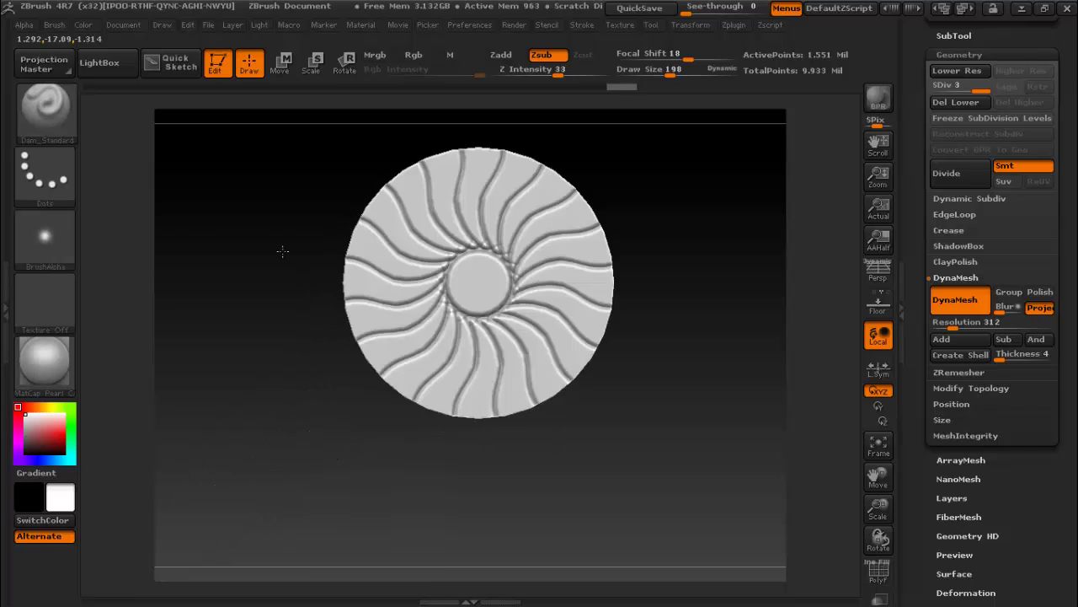
key("ctrl+z")
- Switch the brush to a FreeHand stroke with Focal Shift set to -7
left_click(45, 172)
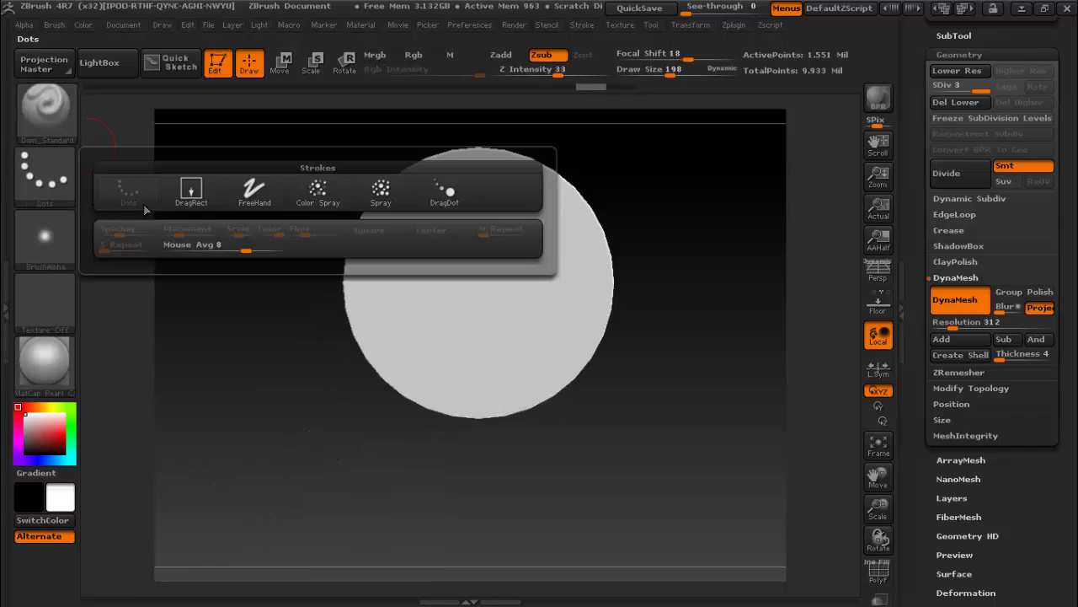
left_click(254, 193)
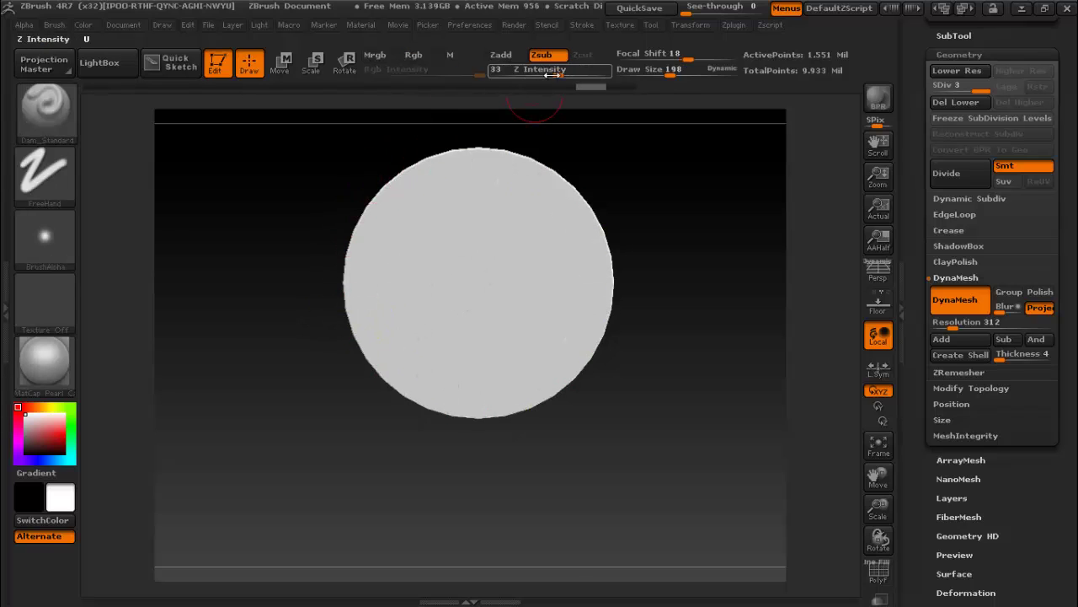
left_click_drag(681, 55, 663, 56)
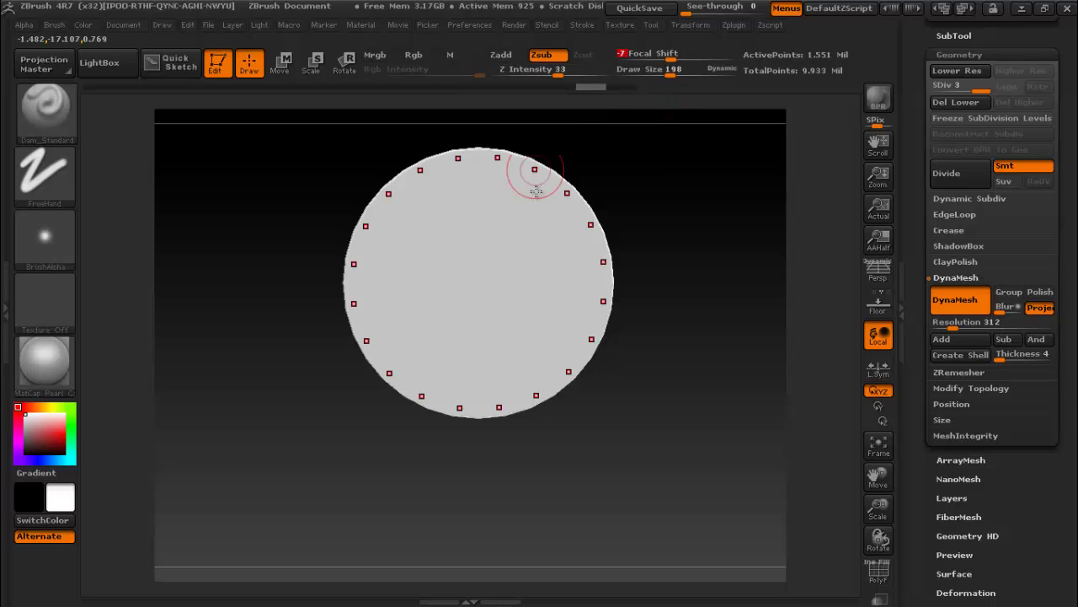
- Carve a trial ring of wavy grooves on the guard disc, then undo it
left_click_drag(488, 340, 513, 392)
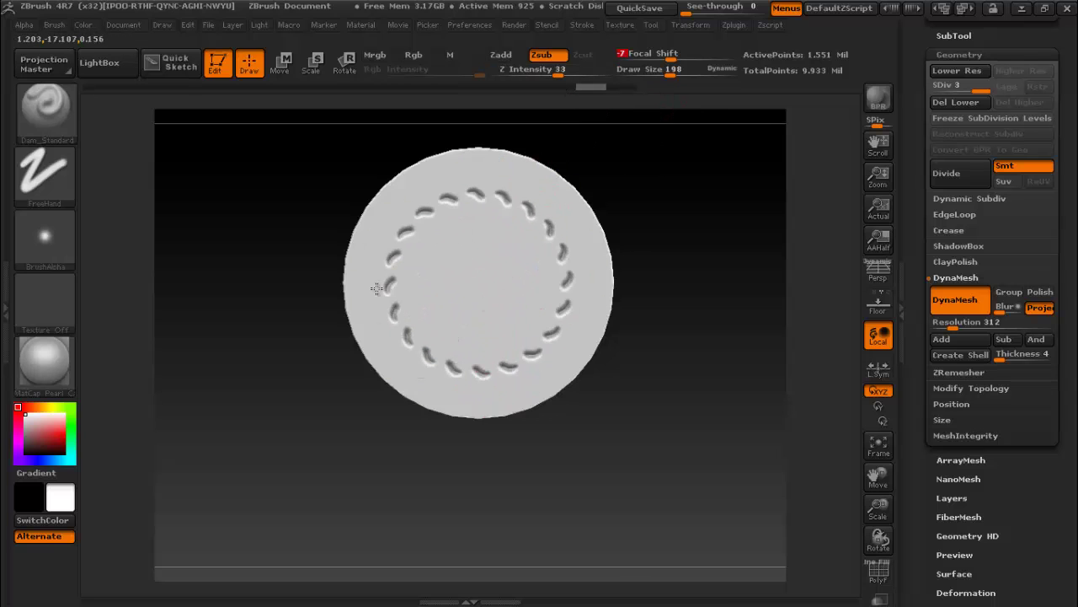
left_click_drag(514, 393, 272, 281)
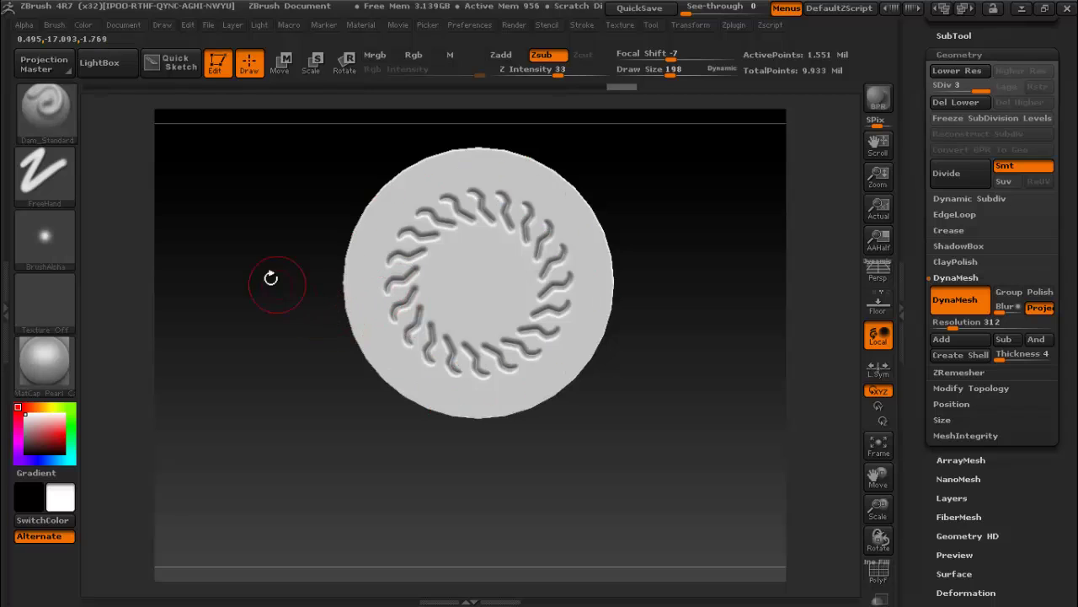
key("ctrl")
key("ctrl+z")
- With ClayBuildup, stamp a thick, wide, twisted ring of clay blocks around the guard rim
left_click(55, 135)
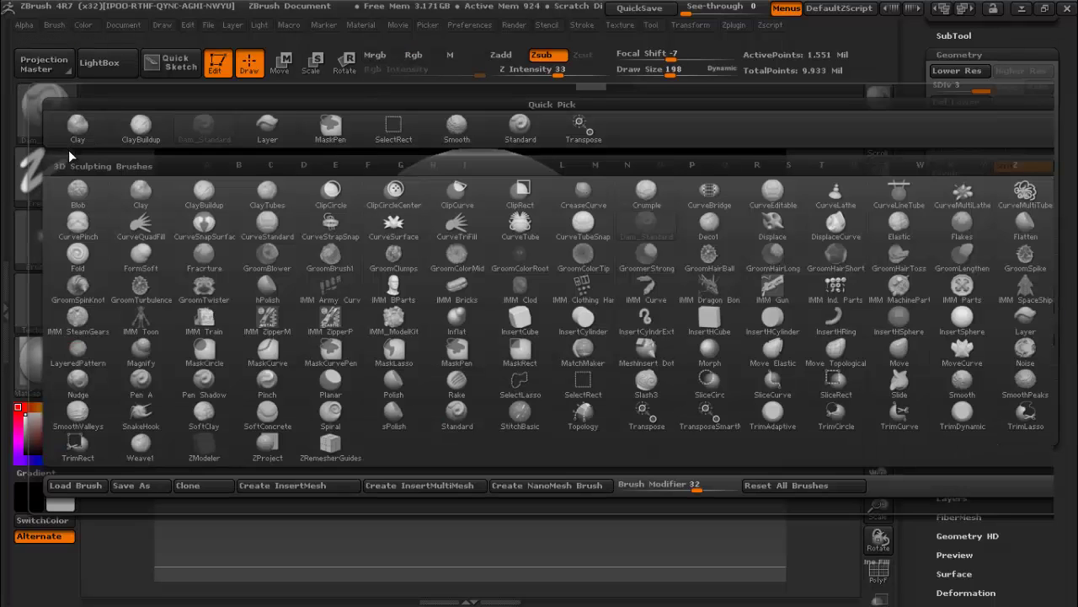
left_click(139, 132)
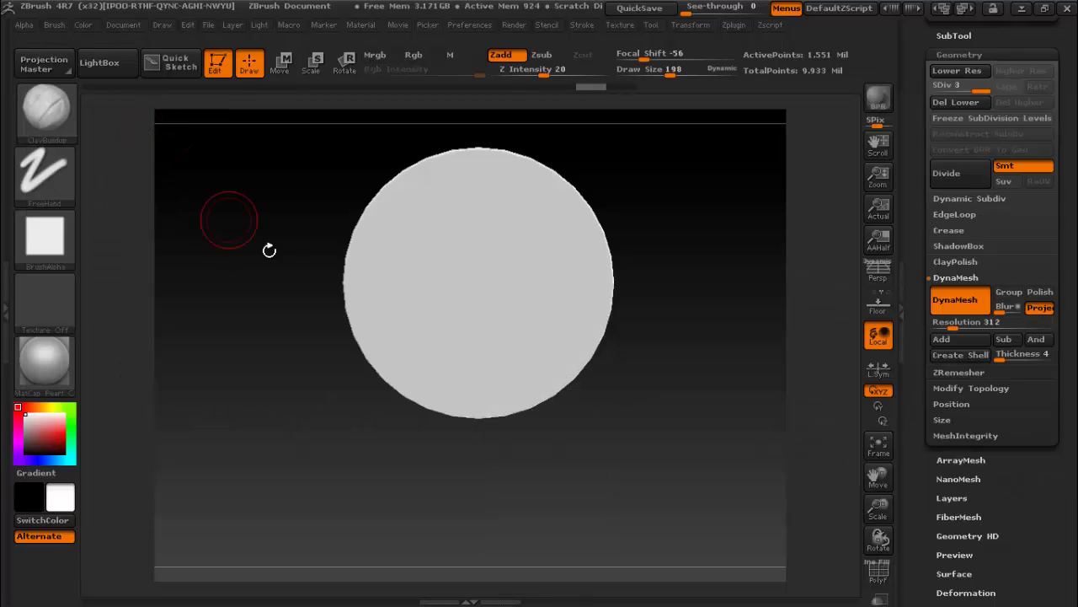
left_click(361, 336)
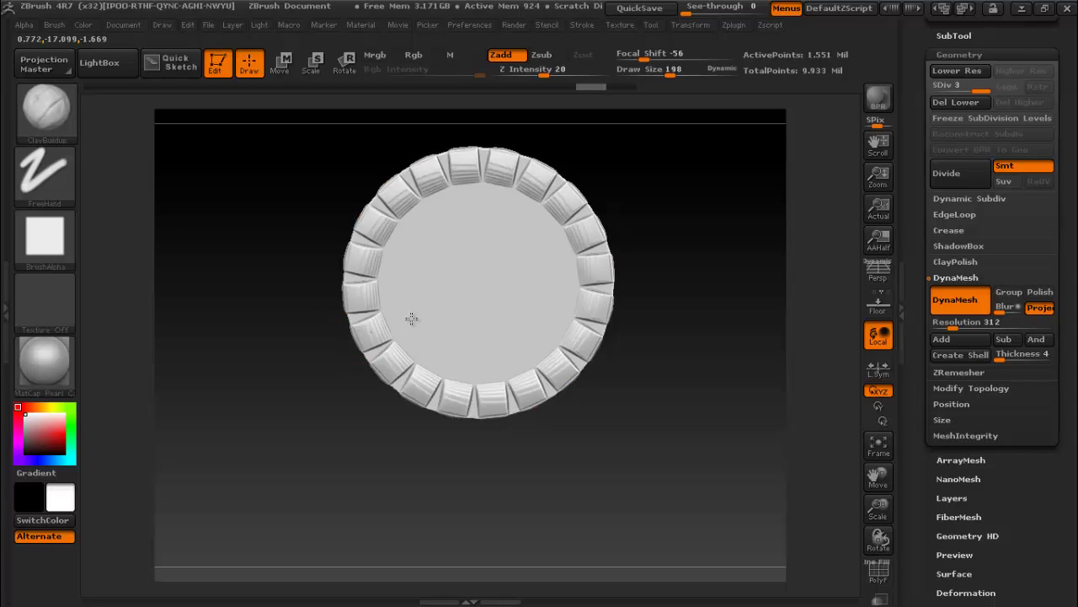
left_click_drag(367, 348, 369, 341)
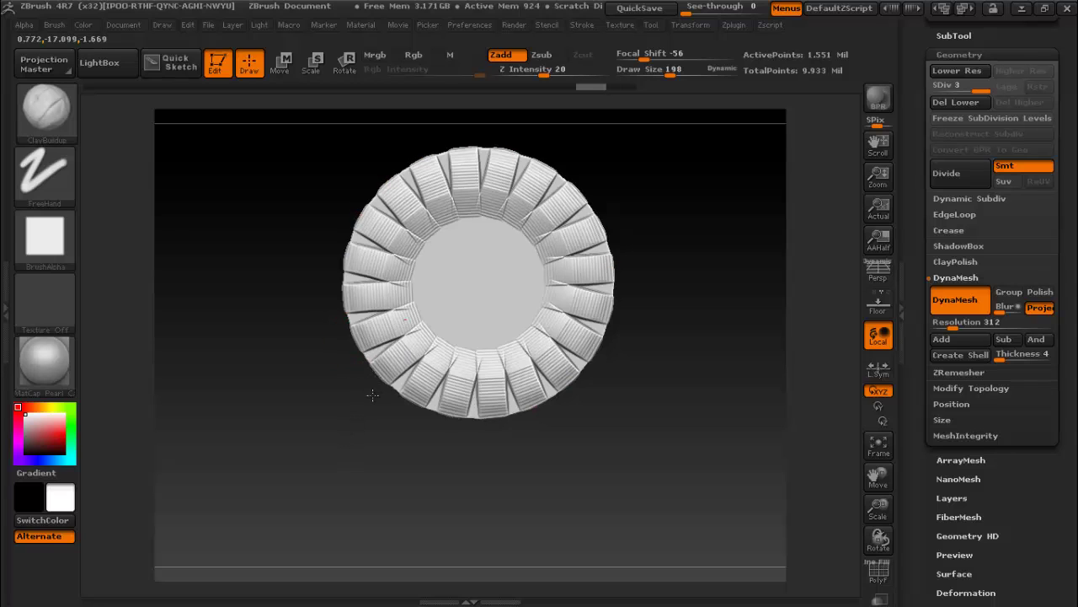
left_click_drag(600, 260, 648, 275)
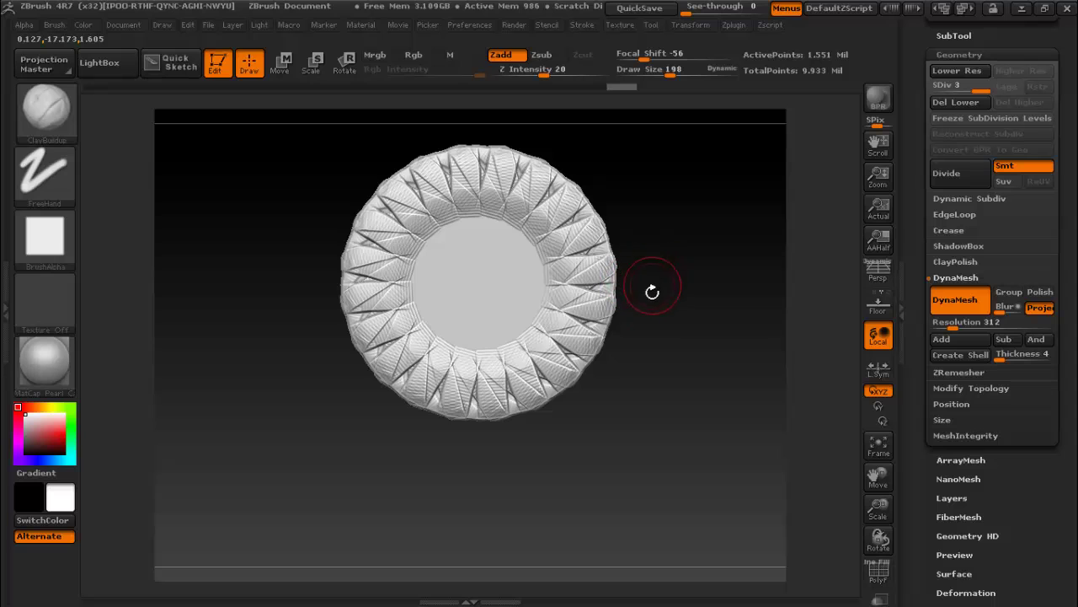
mouse_move(654, 366)
left_mouse_down()
mouse_move(656, 206)
mouse_move(698, 161)
mouse_move(619, 242)
mouse_move(621, 219)
mouse_move(621, 236)
left_mouse_up()
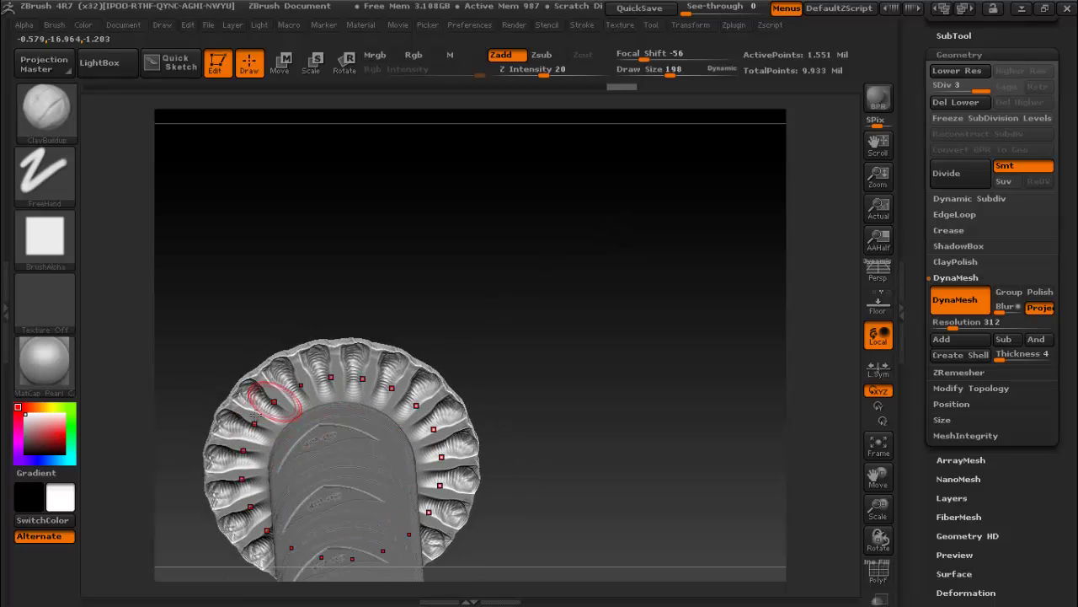
- Undo the twisted ridges and turn on BackfaceMask under Brush > Auto Masking
key("ctrl")
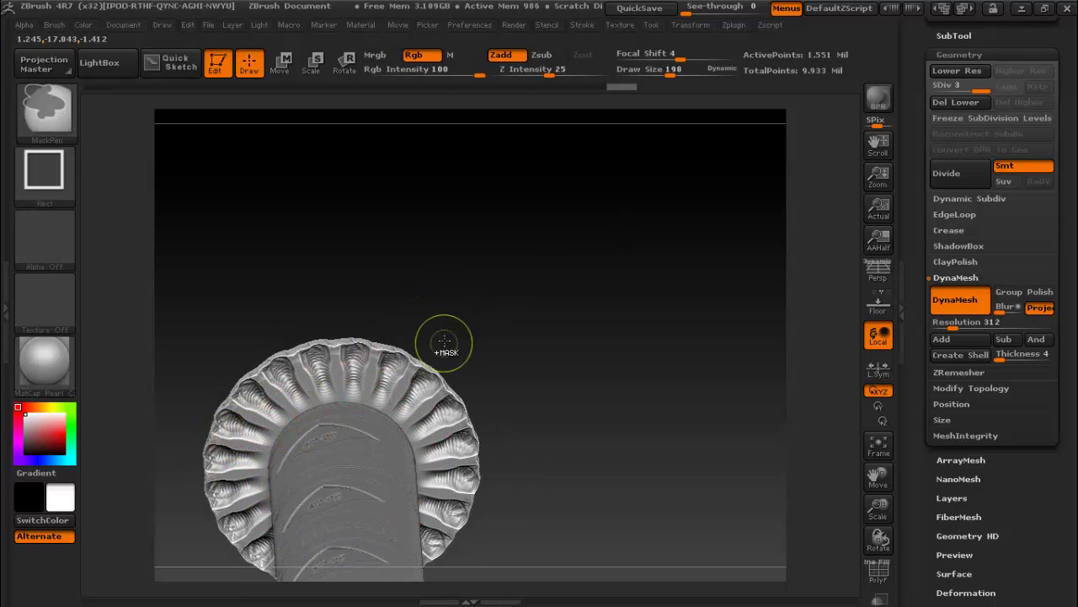
key("ctrl+z")
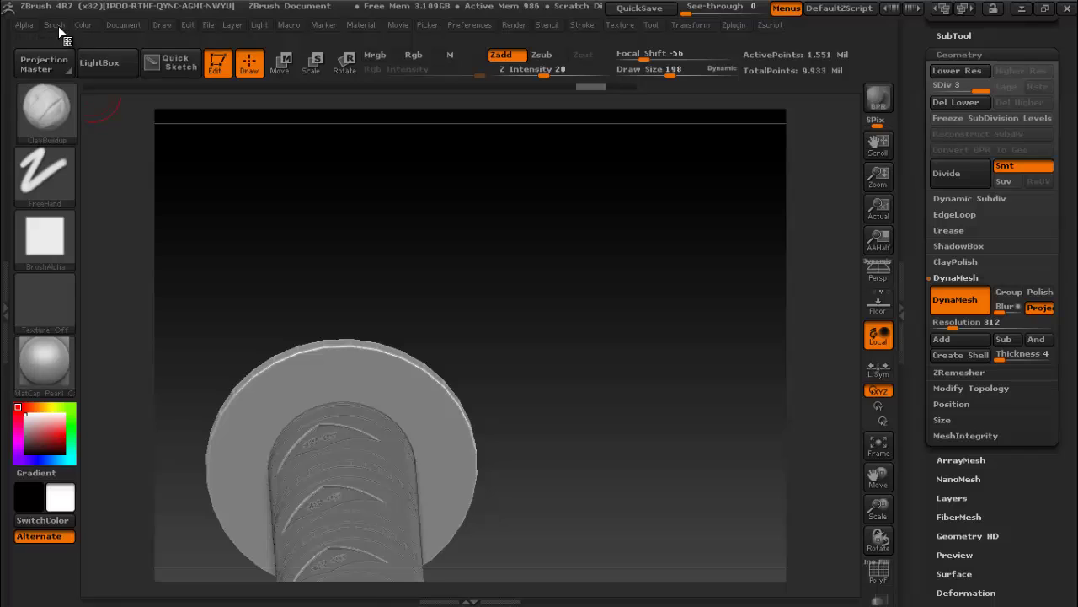
left_click(55, 25)
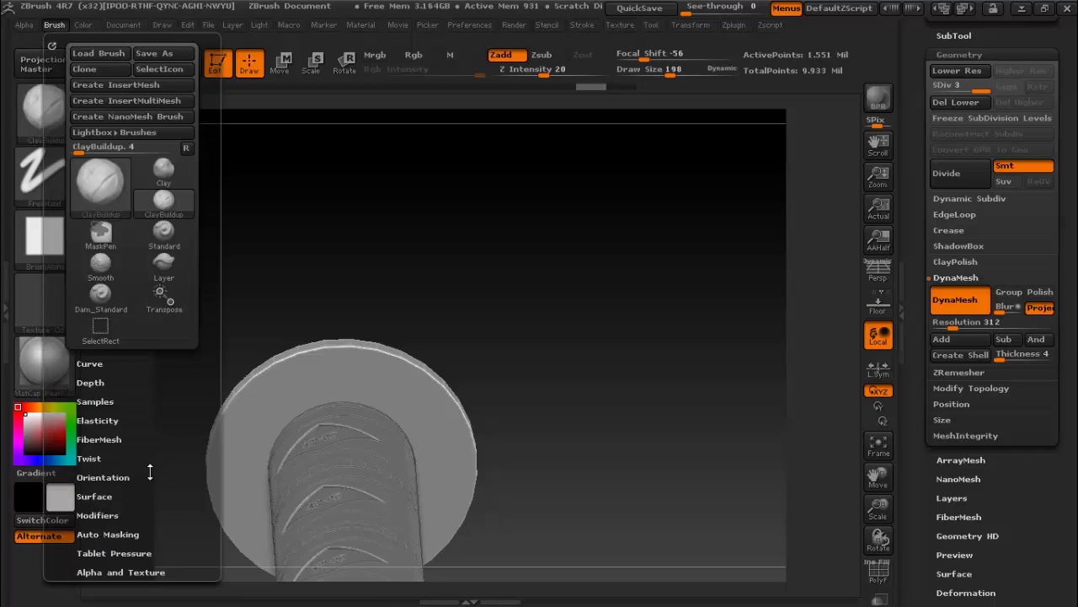
left_click(131, 536)
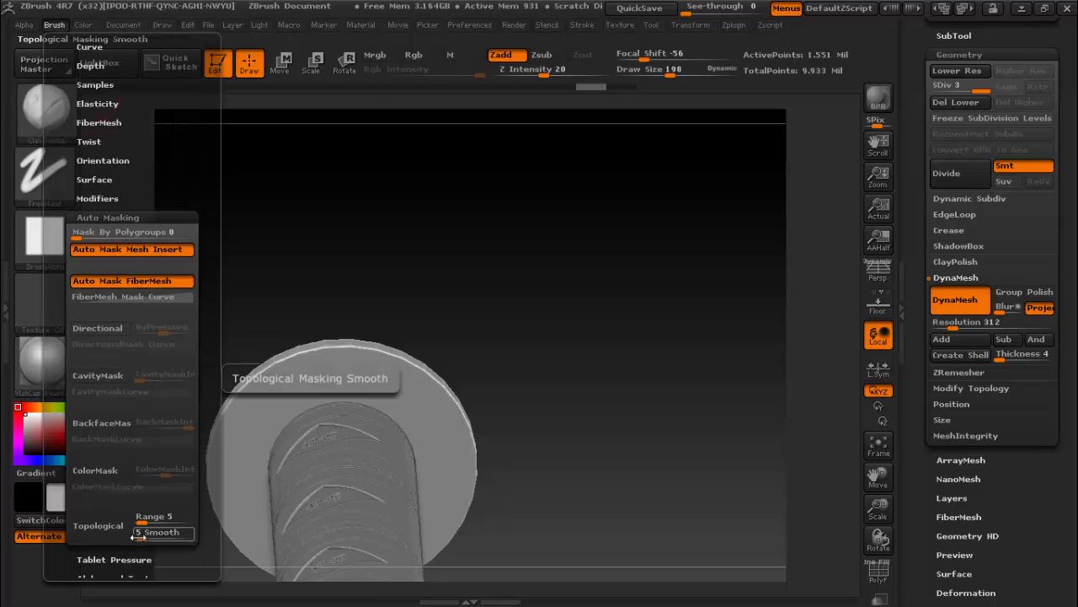
left_click(106, 423)
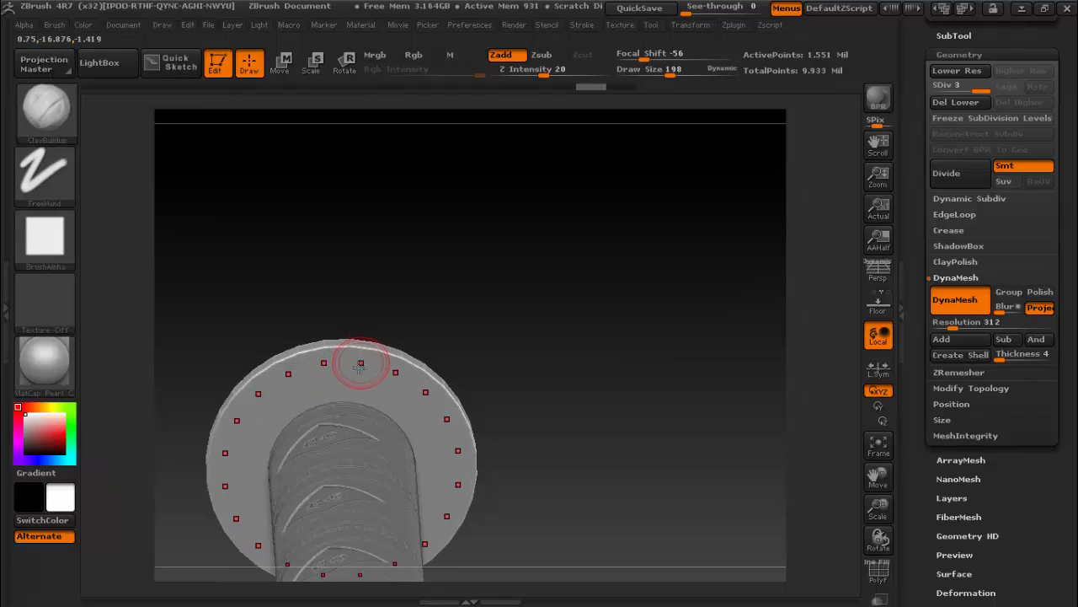
- Stamp a ring of large, deep segmented blocks around the disc rim
mouse_move(351, 366)
left_mouse_down()
mouse_move(365, 342)
mouse_move(365, 387)
left_mouse_up()
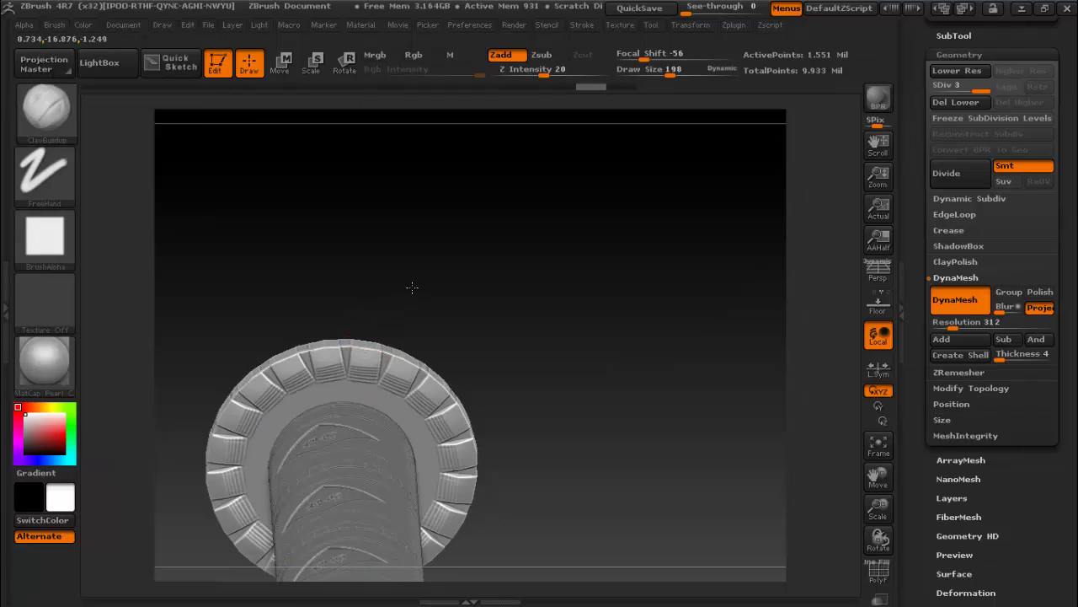
mouse_move(412, 288)
left_mouse_down()
mouse_move(403, 287)
mouse_move(450, 467)
mouse_move(388, 352)
left_mouse_up()
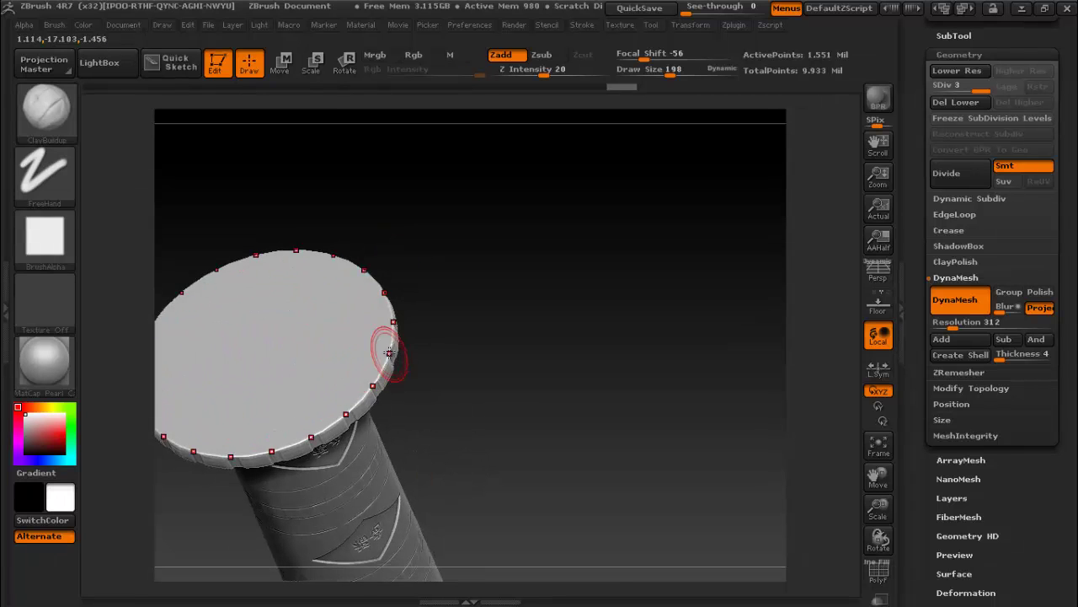
left_click_drag(441, 312, 479, 380)
- Try a striated inner ring and a faceted raised ring, undoing the faceted one
left_click_drag(878, 478, 854, 475)
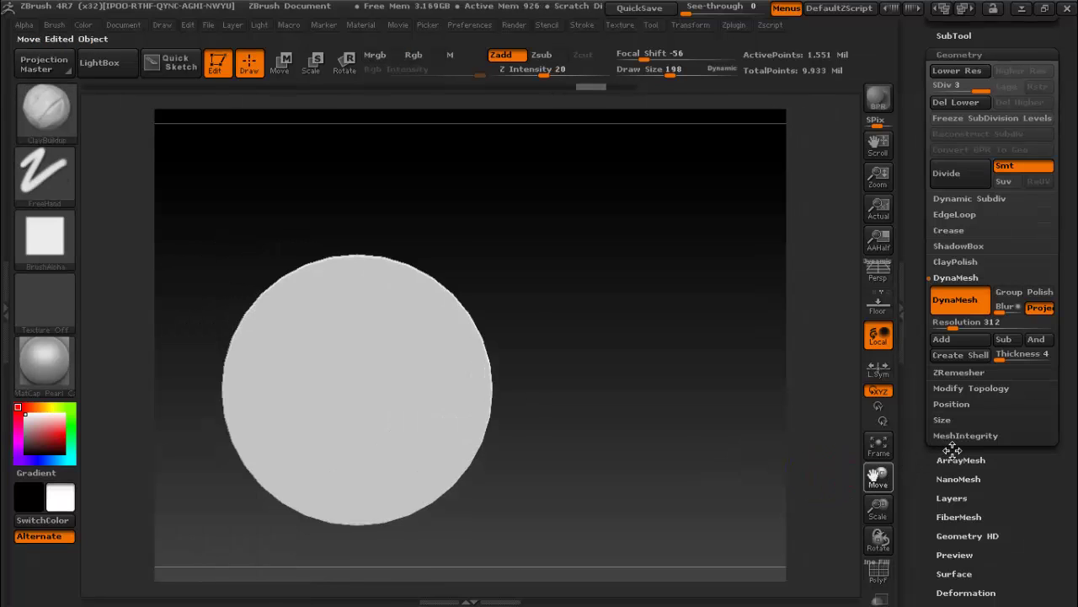
mouse_move(335, 487)
left_mouse_down()
mouse_move(349, 494)
mouse_move(299, 438)
left_mouse_up()
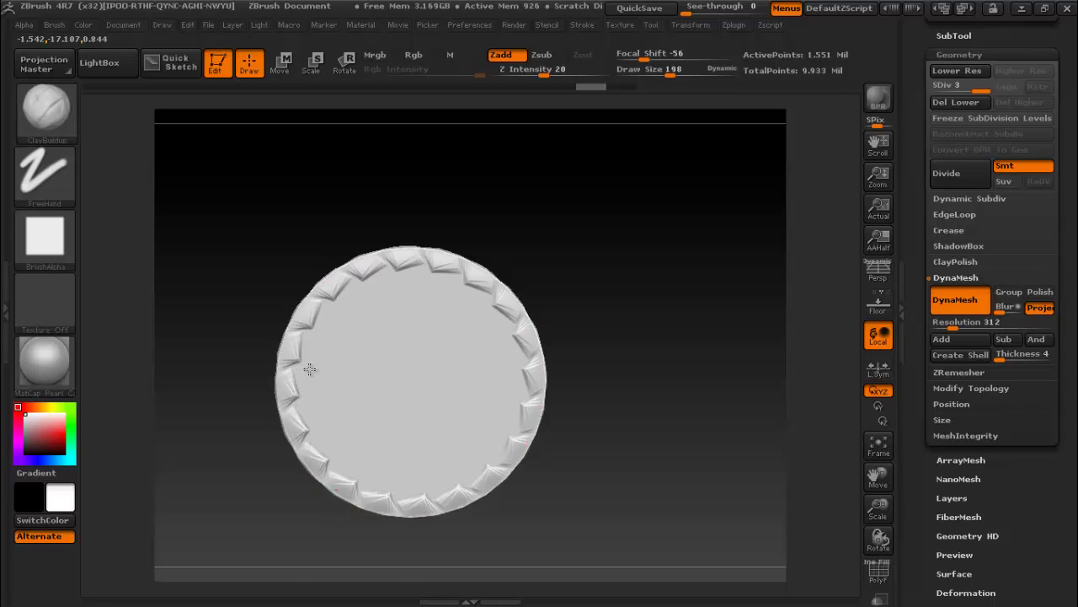
left_click_drag(310, 369, 333, 481)
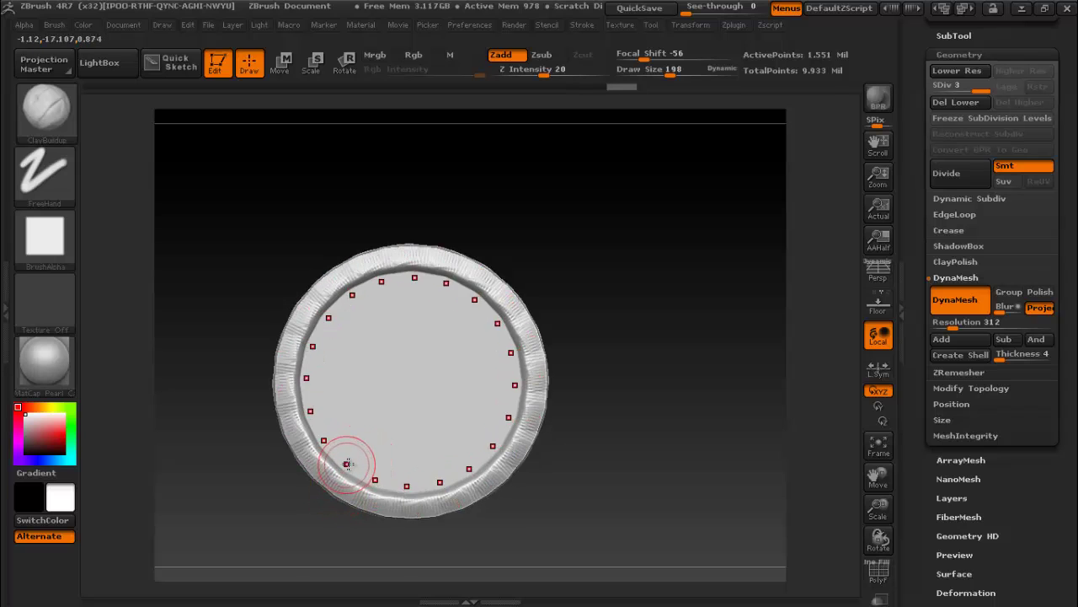
left_click_drag(315, 410, 312, 390)
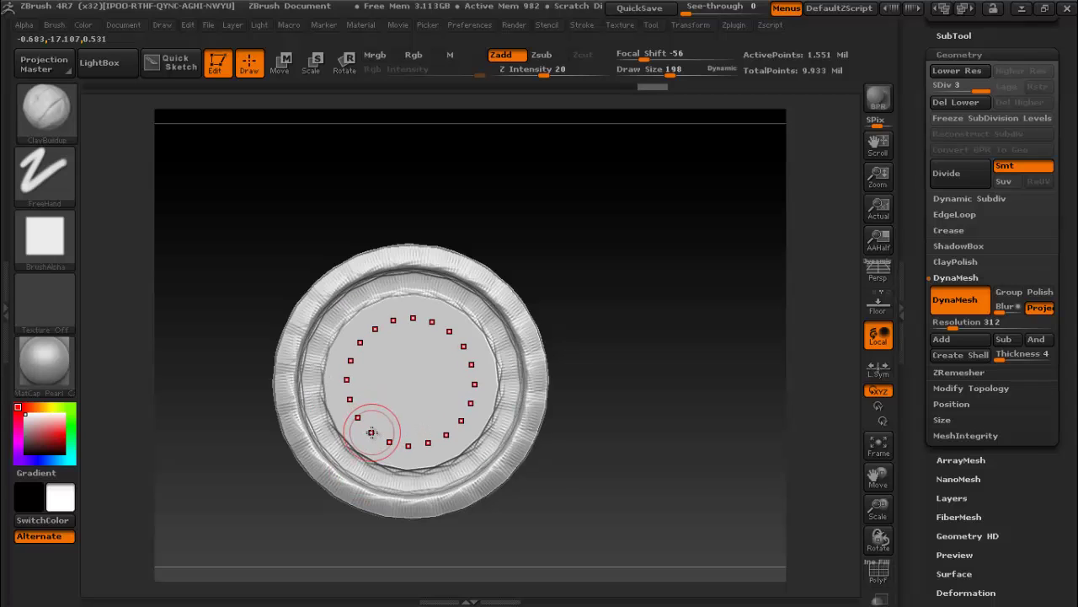
key("ctrl+z")
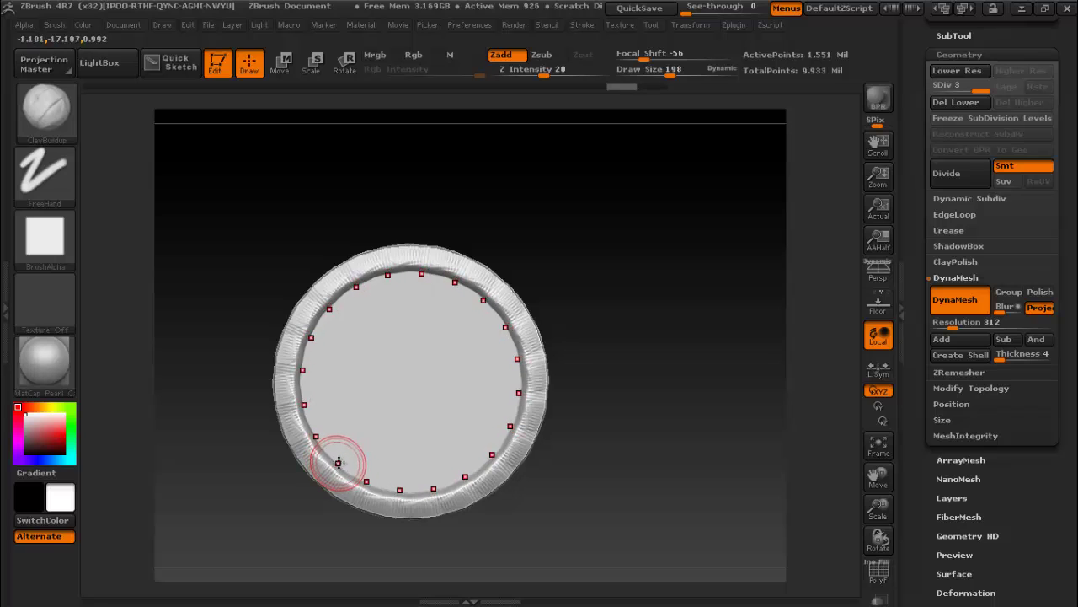
- Sculpt a raised zigzag inner ring around the disc and smooth it into a darker band
mouse_move(342, 455)
left_mouse_down()
mouse_move(320, 440)
mouse_move(310, 398)
left_mouse_up()
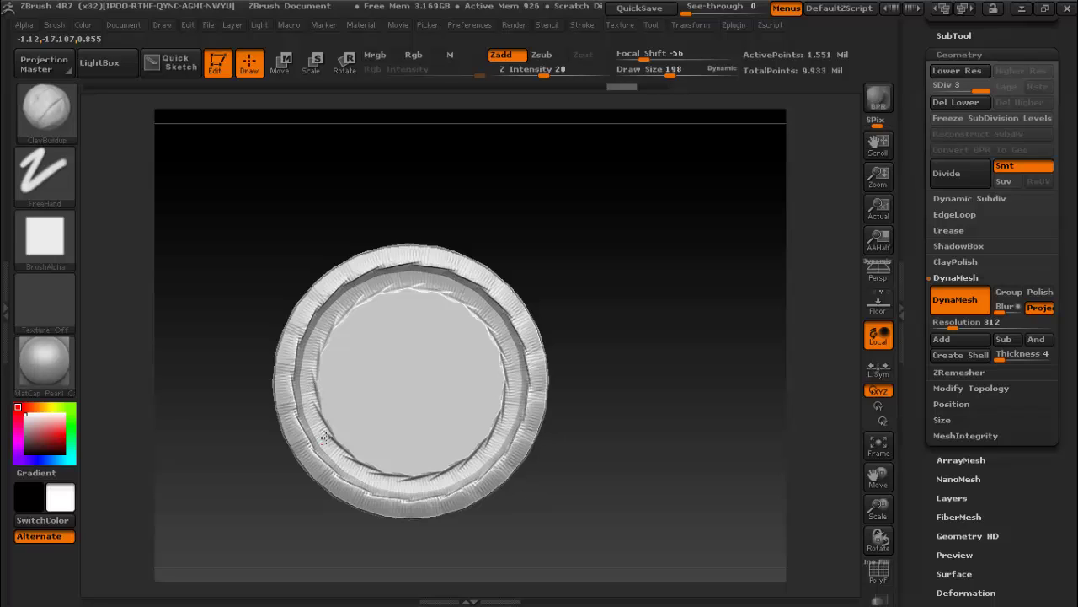
mouse_move(325, 437)
left_mouse_down()
mouse_move(337, 445)
mouse_move(342, 357)
mouse_move(360, 387)
left_mouse_up()
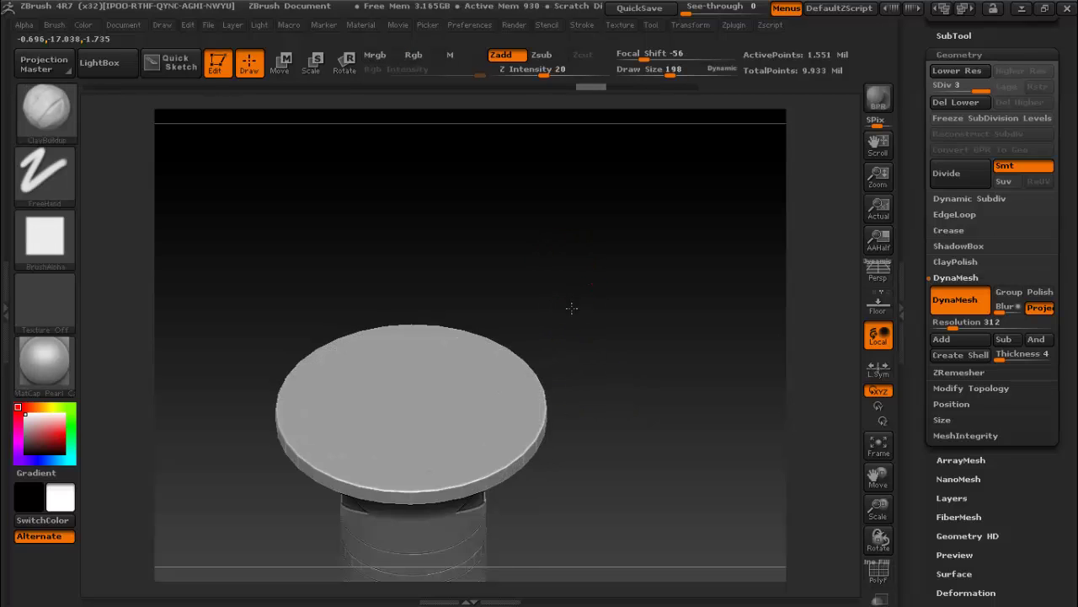
left_click_drag(567, 344, 403, 295, "shift")
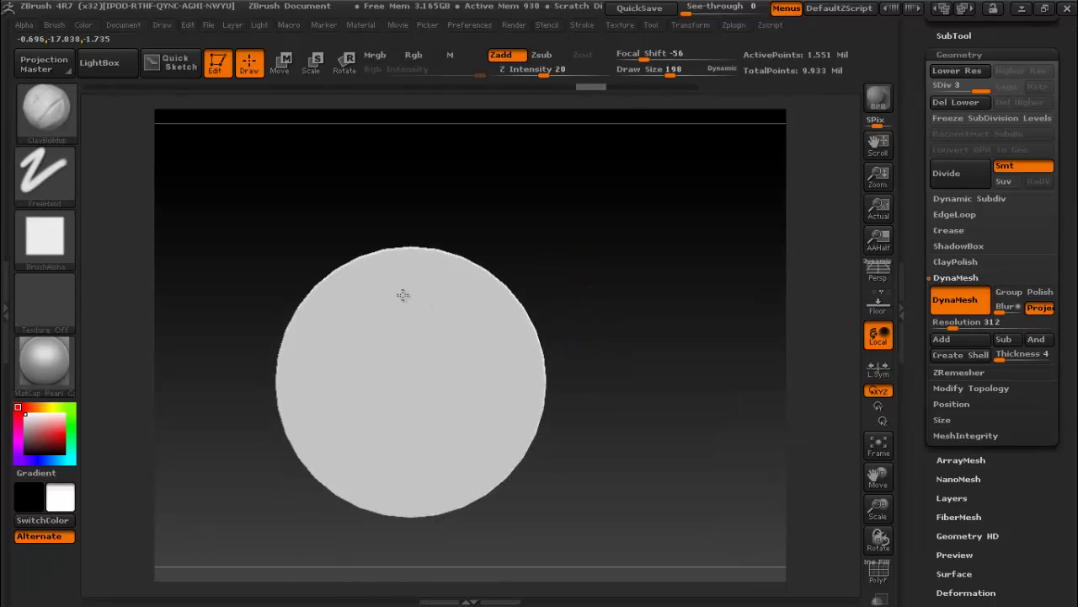
- With Dam_Standard, carve two rows of rim grooves along the curve, then undo them
left_click(67, 119)
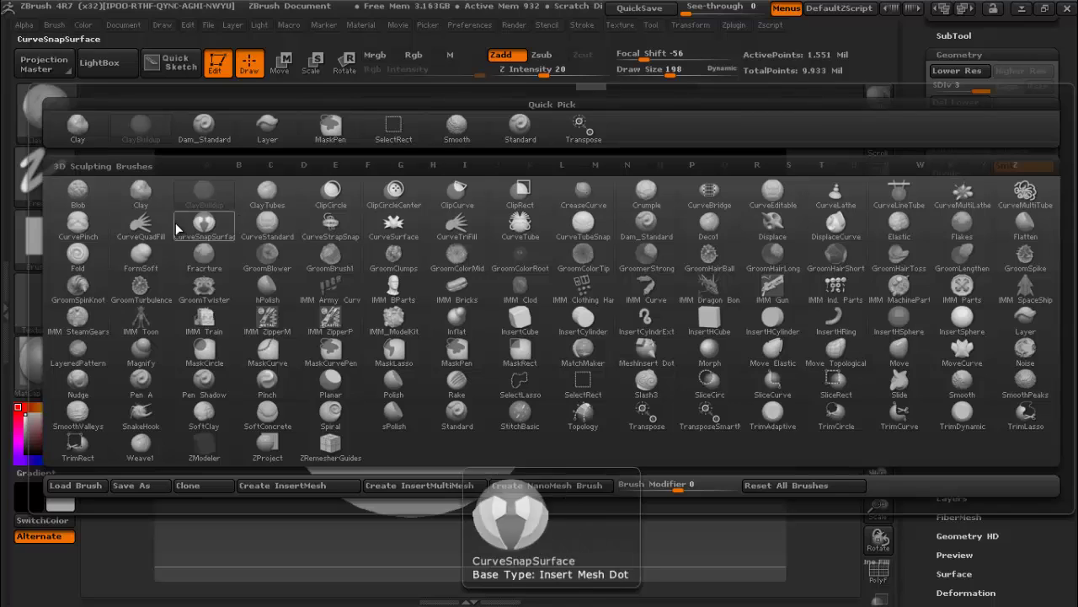
left_click(204, 125)
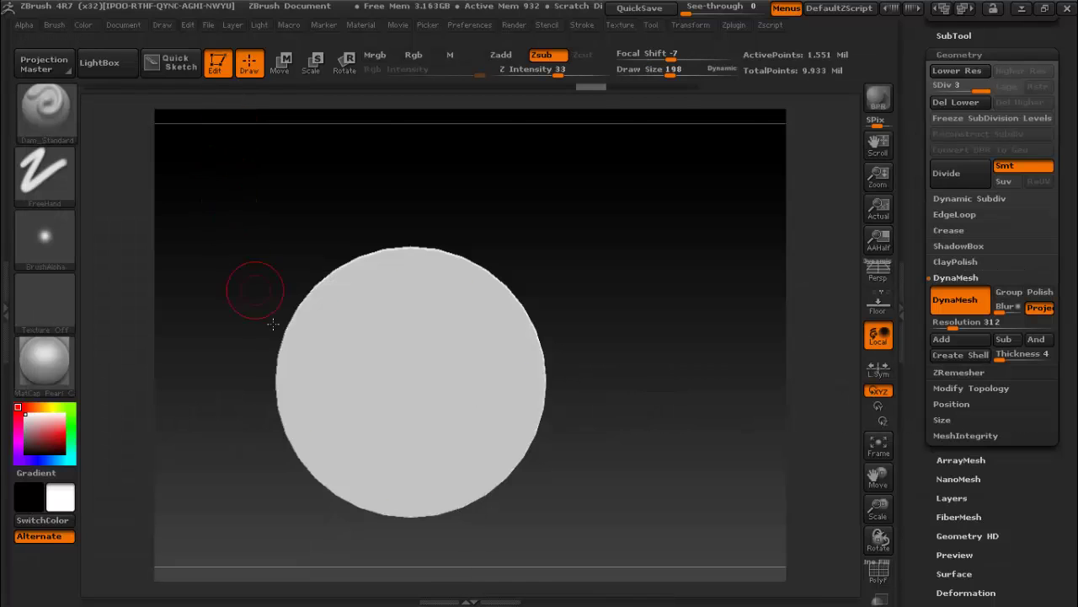
left_click_drag(317, 465, 308, 471)
left_click(323, 460)
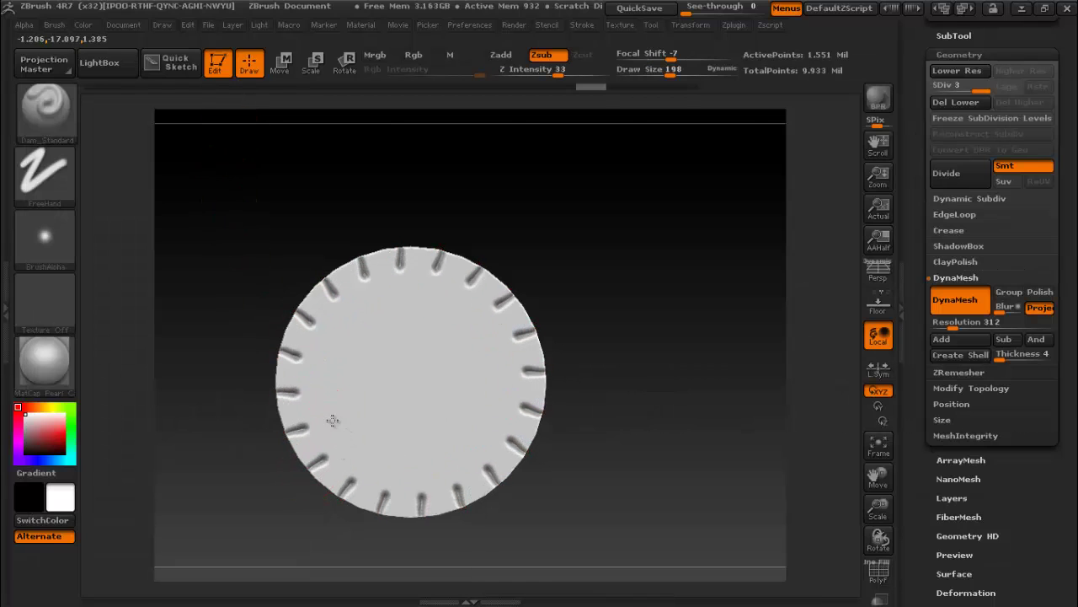
left_click(284, 418)
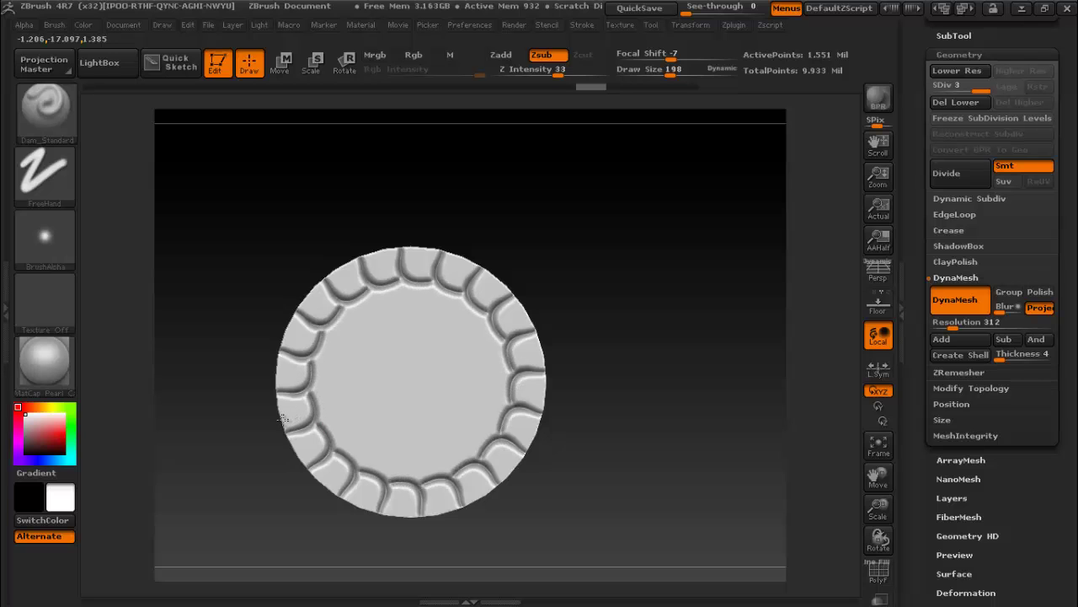
key("ctrl")
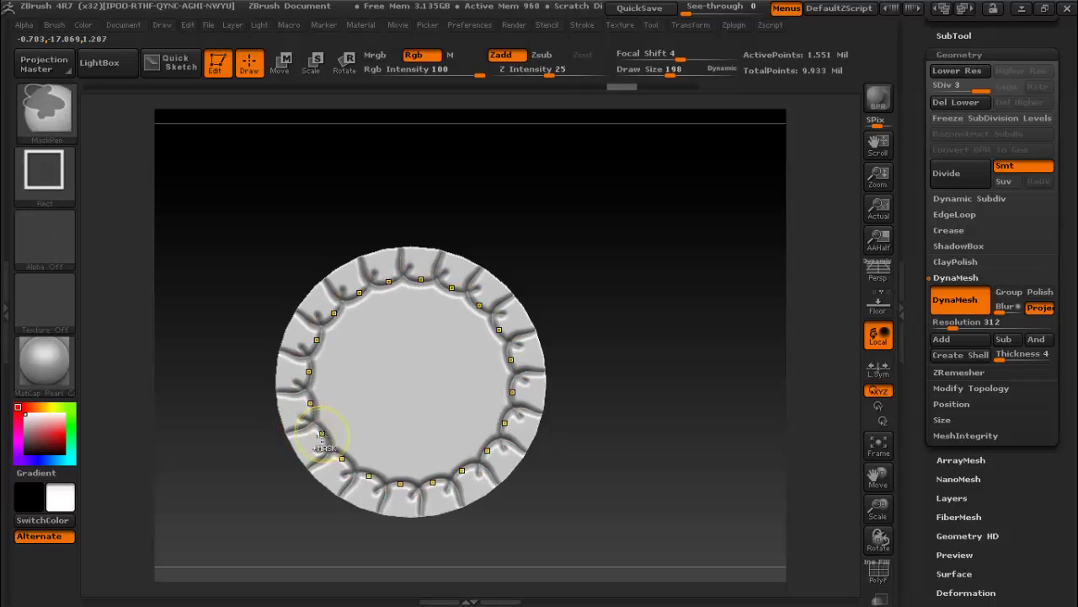
key("ctrl+z")
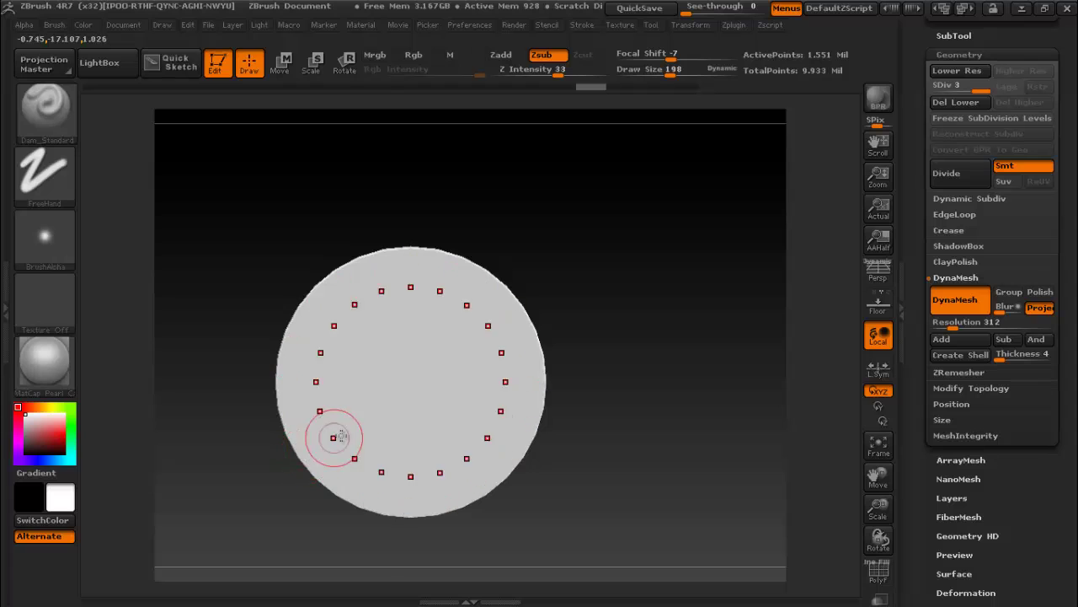
- Carve slanted swirl grooves around the disc centre plus a crossing set over them
mouse_move(372, 462)
left_mouse_down()
mouse_move(397, 373)
mouse_move(402, 420)
mouse_move(375, 385)
left_mouse_up()
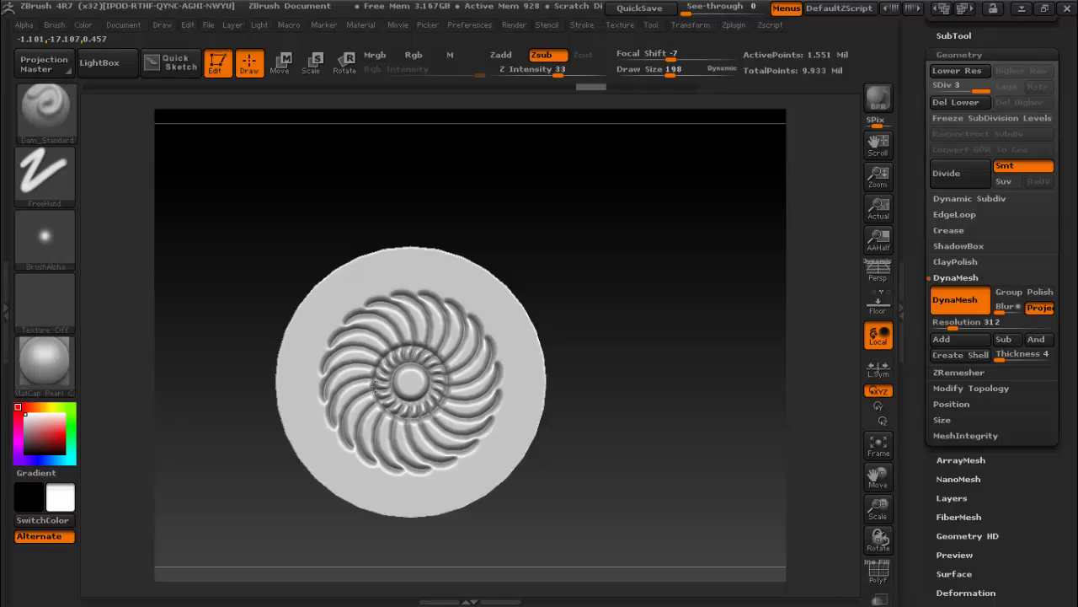
mouse_move(392, 320)
left_mouse_down()
mouse_move(505, 303)
mouse_move(542, 335)
mouse_move(498, 368)
mouse_move(503, 379)
left_mouse_up()
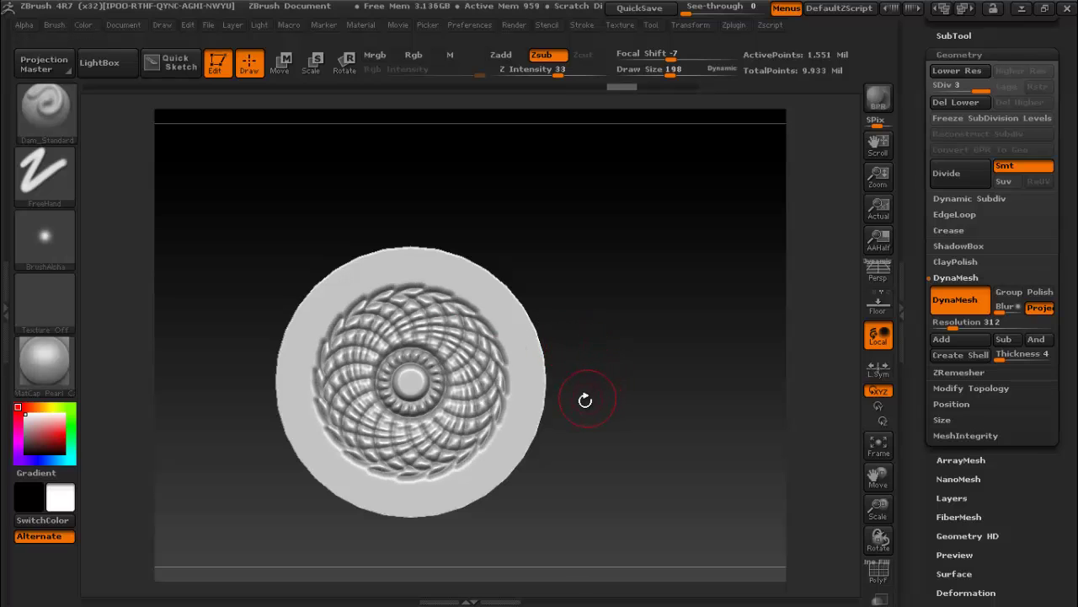
mouse_move(598, 339)
left_mouse_down()
mouse_move(587, 284)
mouse_move(482, 289)
left_mouse_up()
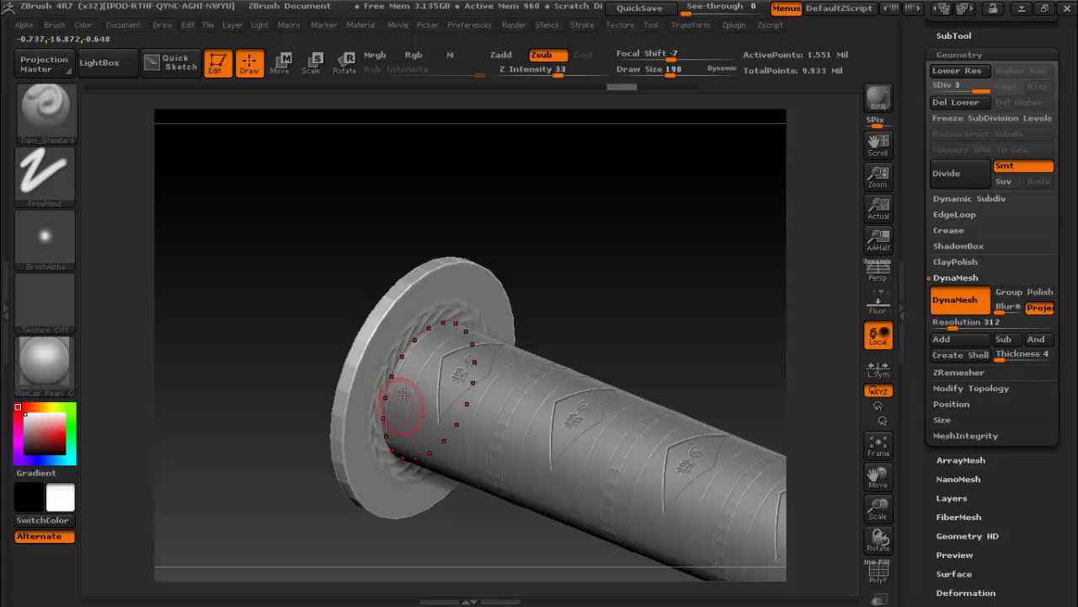
- Enable BackfaceMask in Brush > Auto Masking and frame the guard face-on
left_click(54, 25)
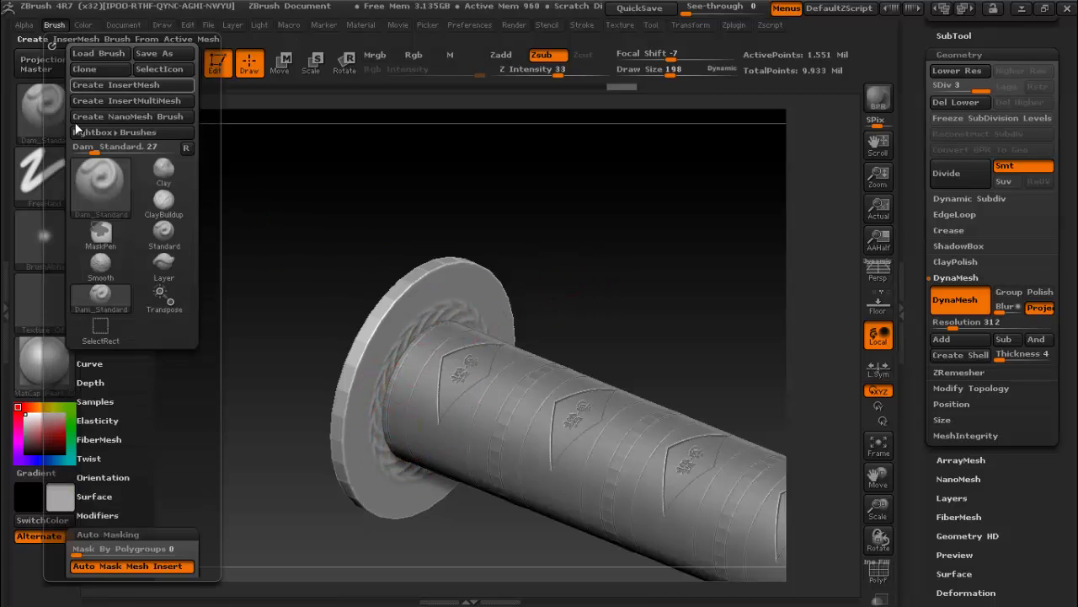
scroll(98, 408, "down", 5)
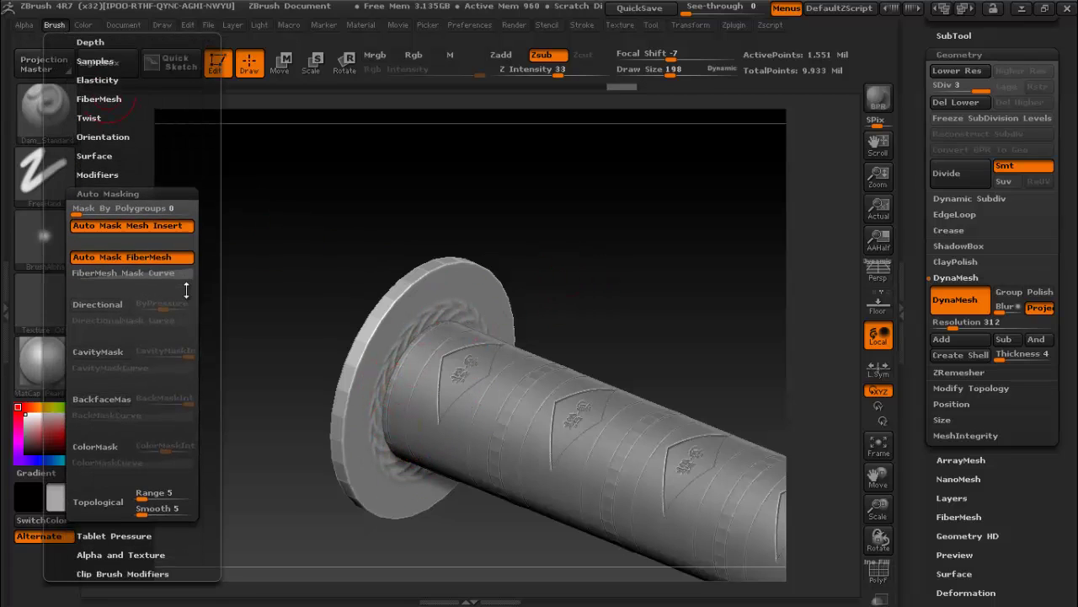
left_click(105, 411)
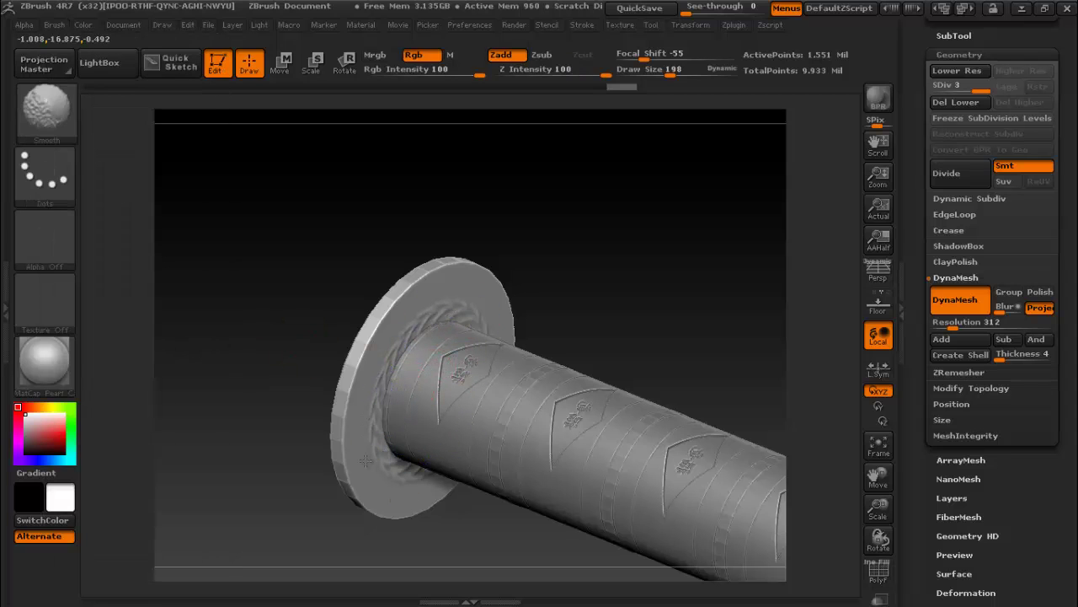
left_click_drag(313, 289, 429, 302)
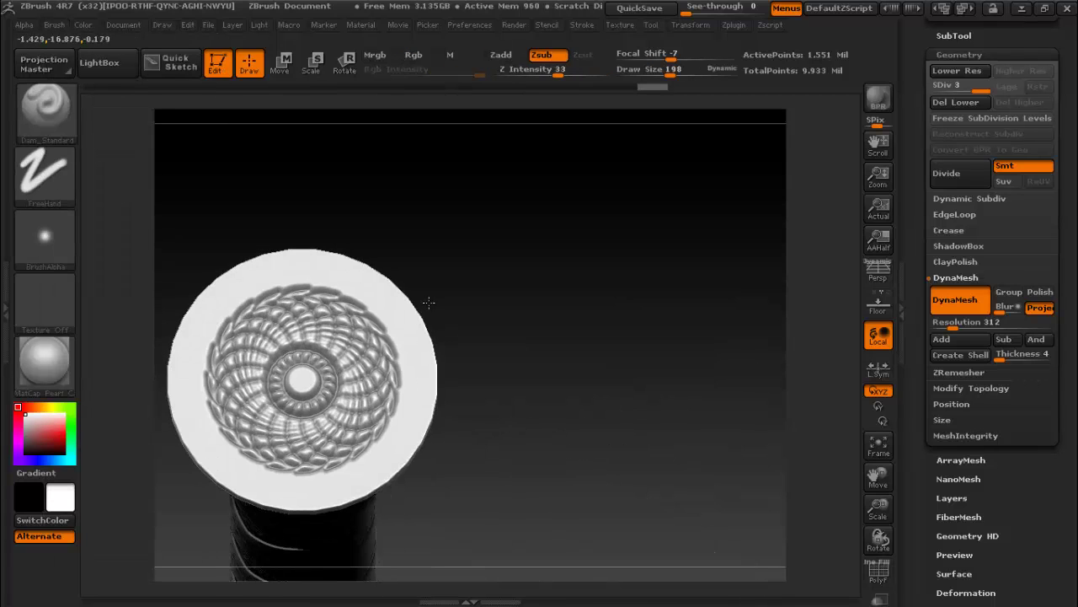
key("f")
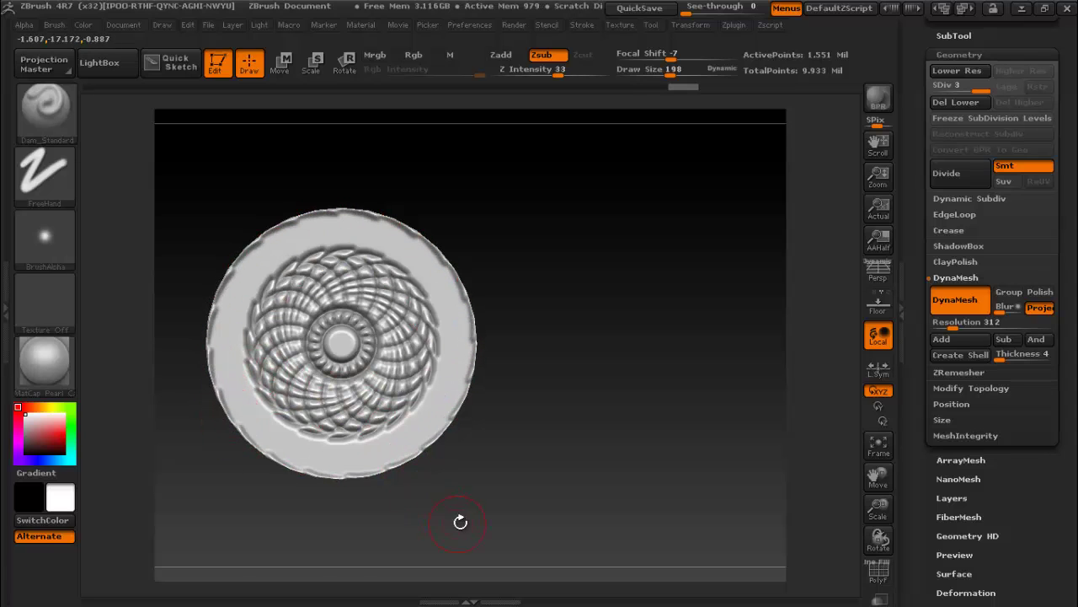
left_click_drag(462, 523, 471, 375)
key("ctrl")
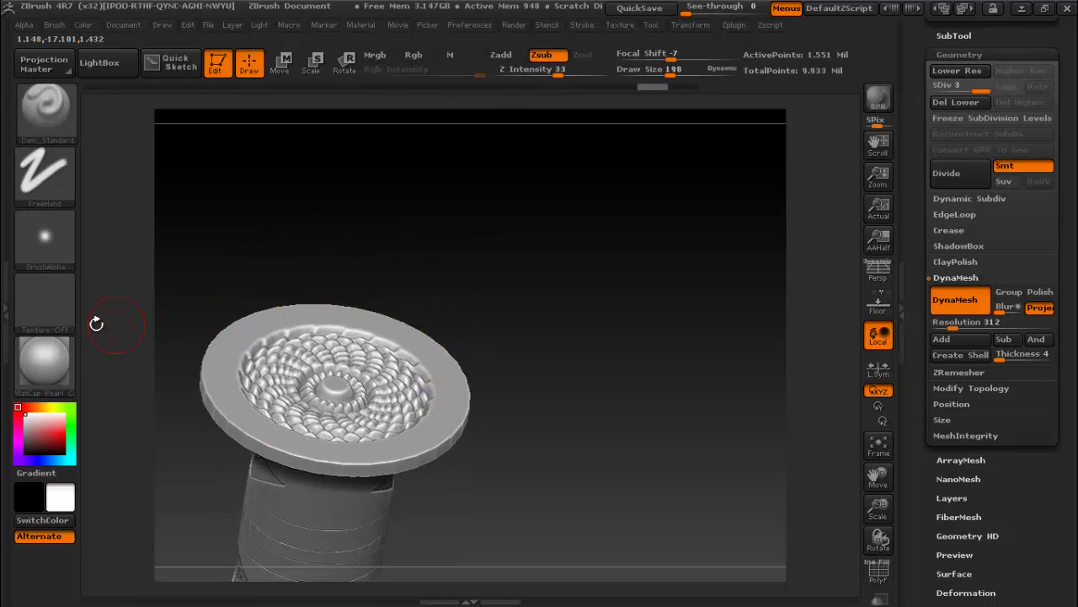
- With ClayBuildup, sculpt a ribbed, scalloped band around the guard rim, redoing one attempt
left_click(59, 122)
left_click(151, 133)
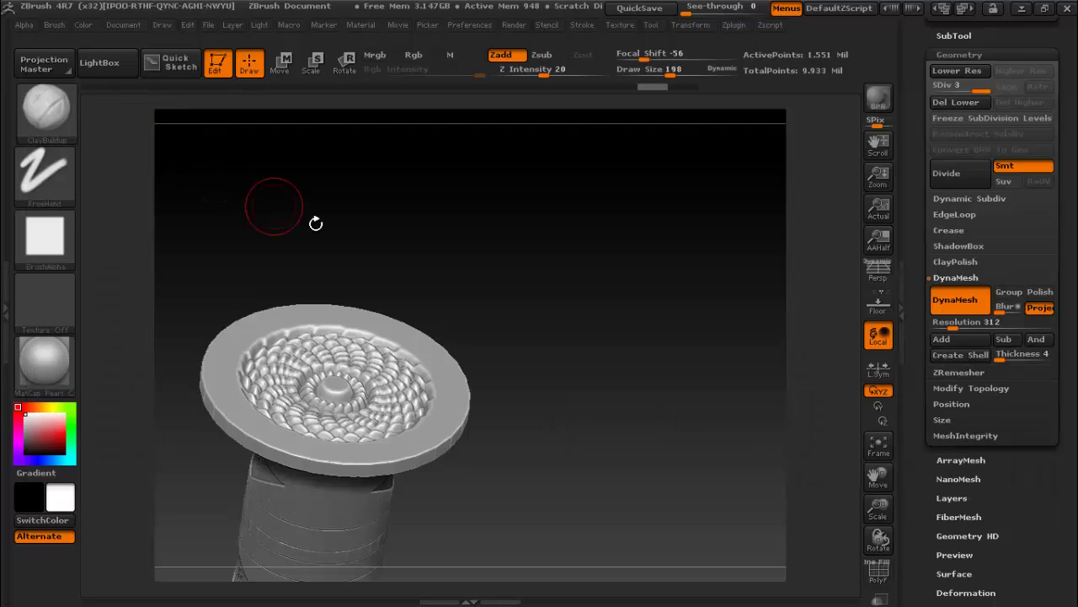
mouse_move(410, 234)
left_mouse_down()
mouse_move(419, 384)
mouse_move(396, 371)
left_mouse_up()
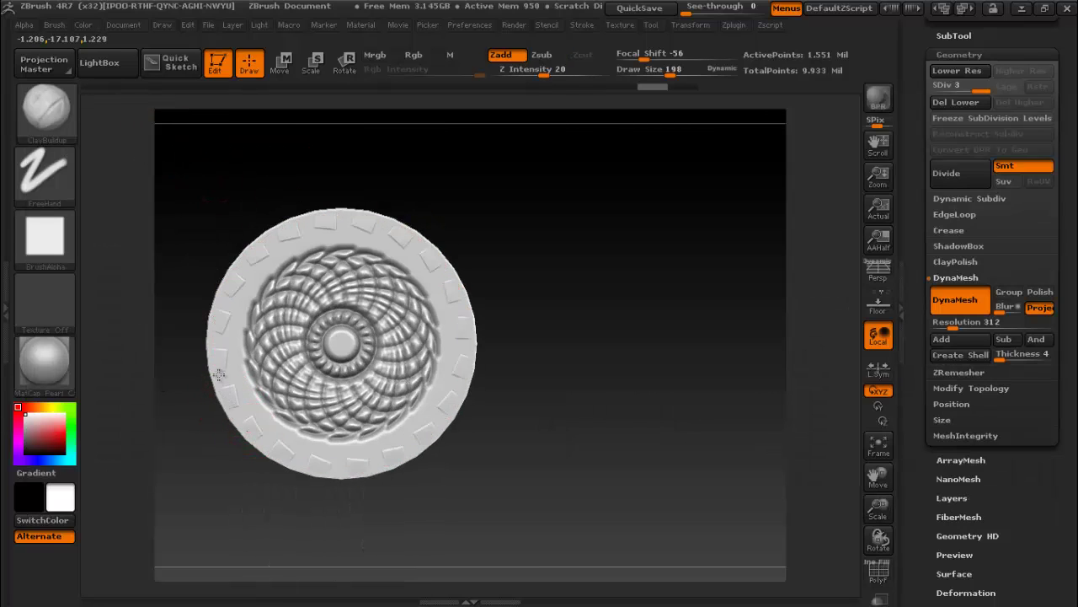
left_click_drag(218, 374, 217, 336)
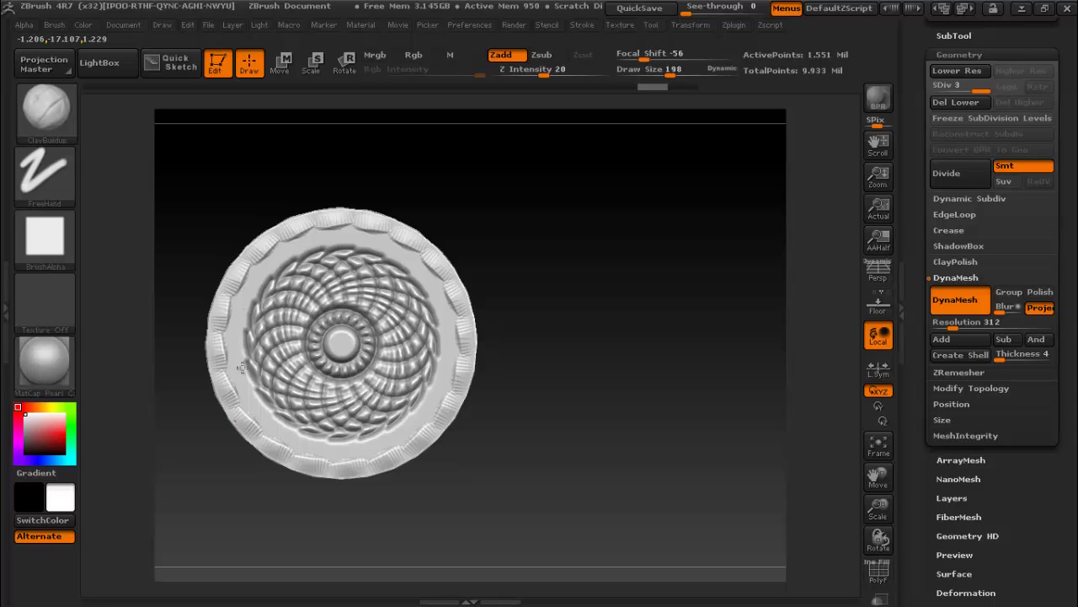
key("ctrl+z")
key("ctrl+z")
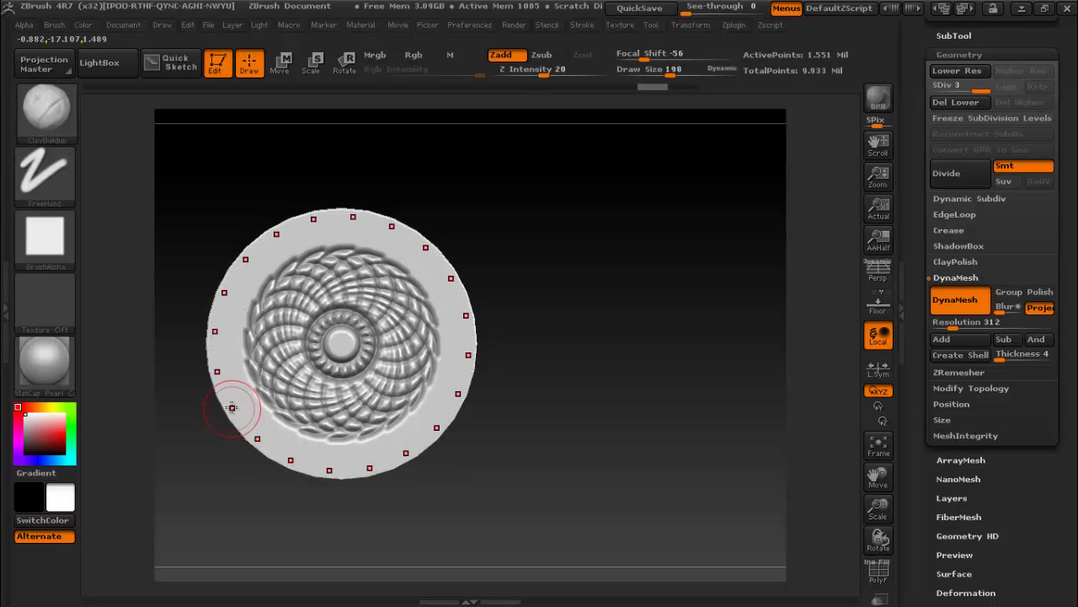
left_click_drag(227, 411, 230, 405)
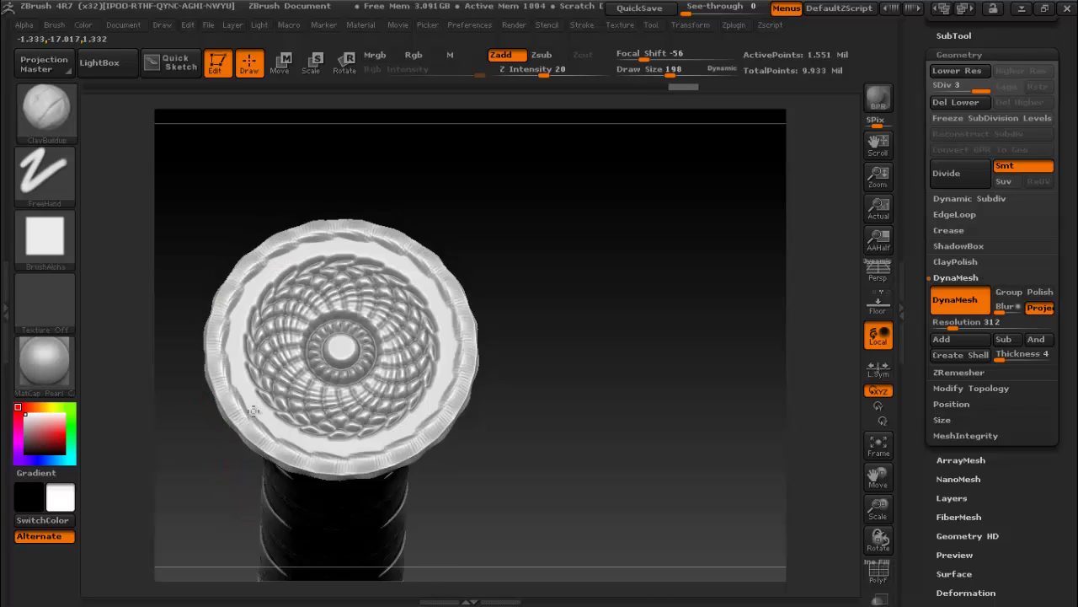
- Reshape the segmented bumps all around the guard's rim
mouse_move(250, 511)
left_mouse_down()
mouse_move(250, 248)
mouse_move(356, 313)
mouse_move(390, 299)
mouse_move(390, 315)
left_mouse_up()
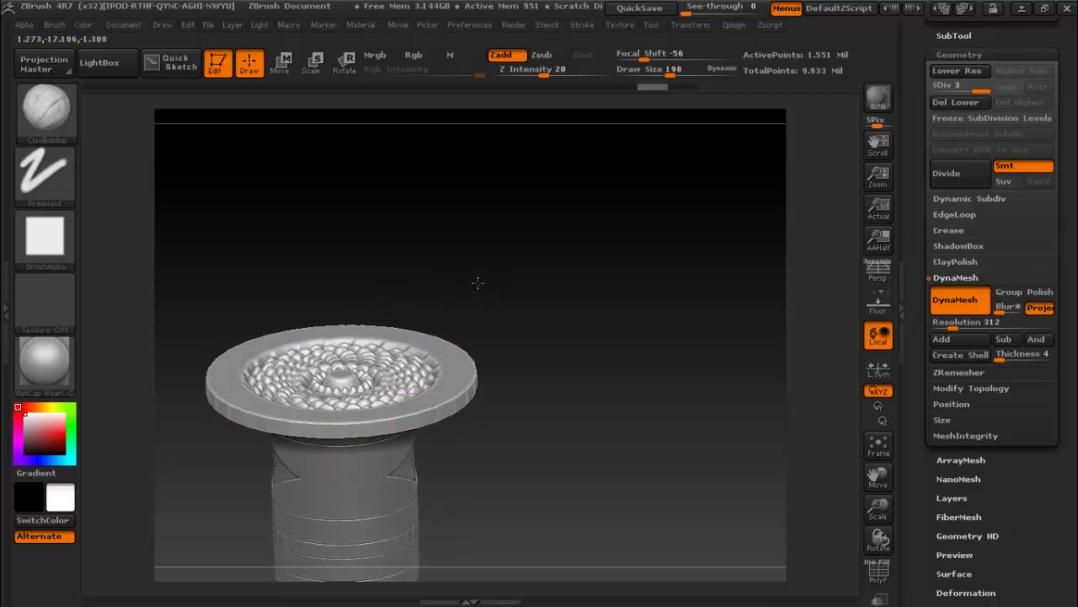
mouse_move(477, 284)
left_mouse_down()
mouse_move(460, 381)
mouse_move(482, 438)
mouse_move(448, 466)
mouse_move(434, 440)
left_mouse_up()
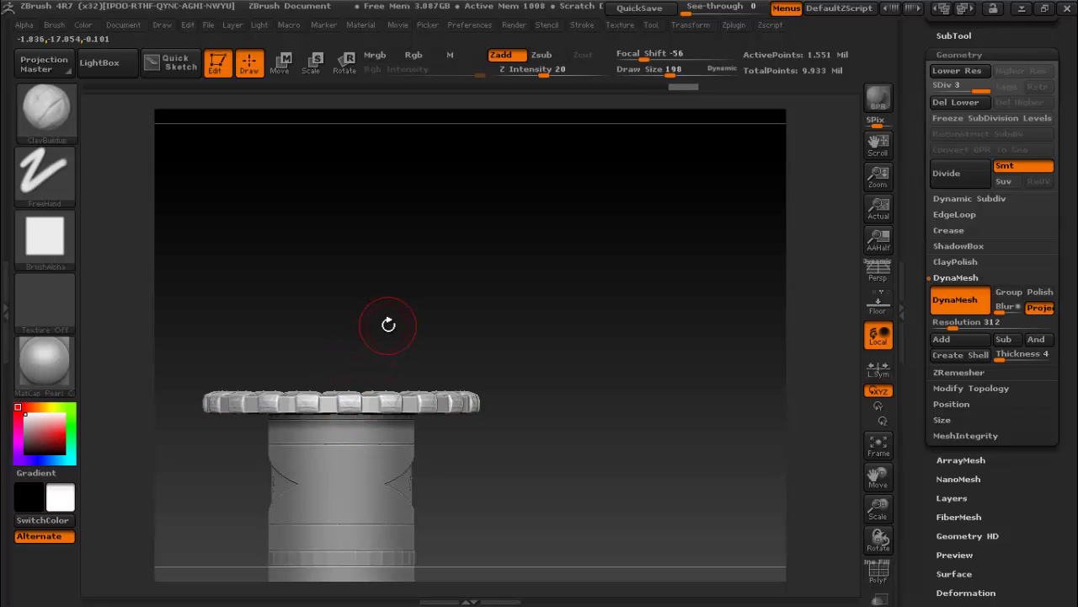
left_click_drag(402, 329, 396, 446)
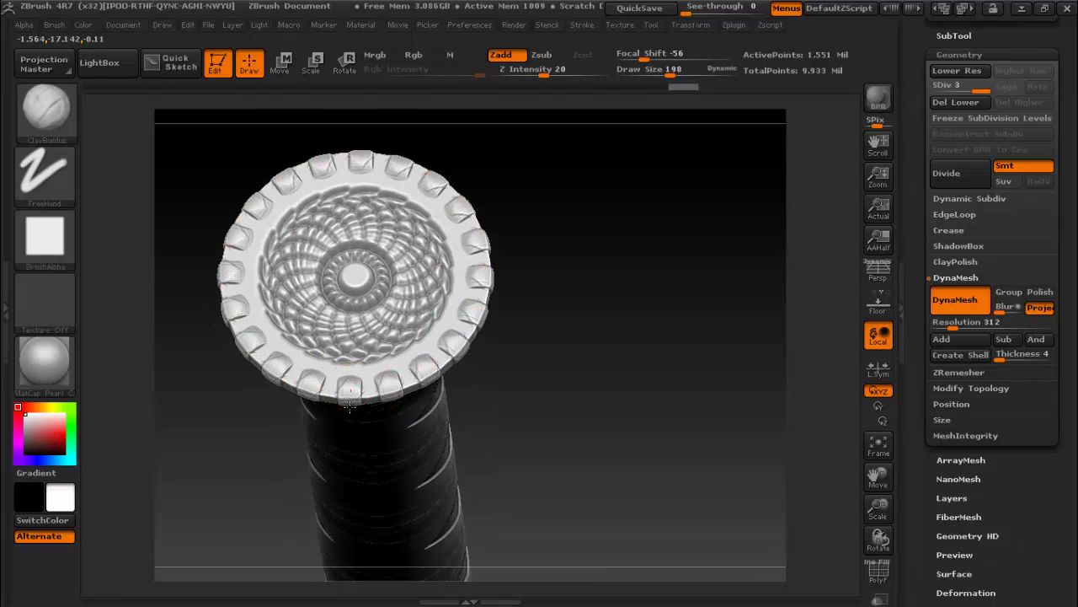
left_click(350, 375)
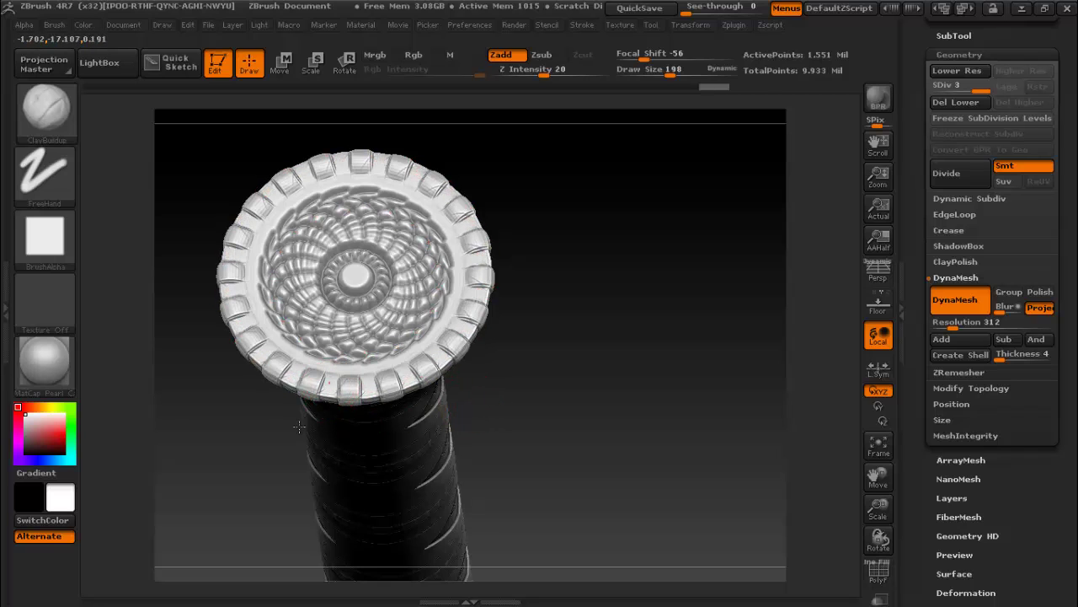
- Apply a thinner, smoother band along a curve following the guard rim
left_click_drag(241, 494, 263, 394)
left_click_drag(262, 389, 329, 371)
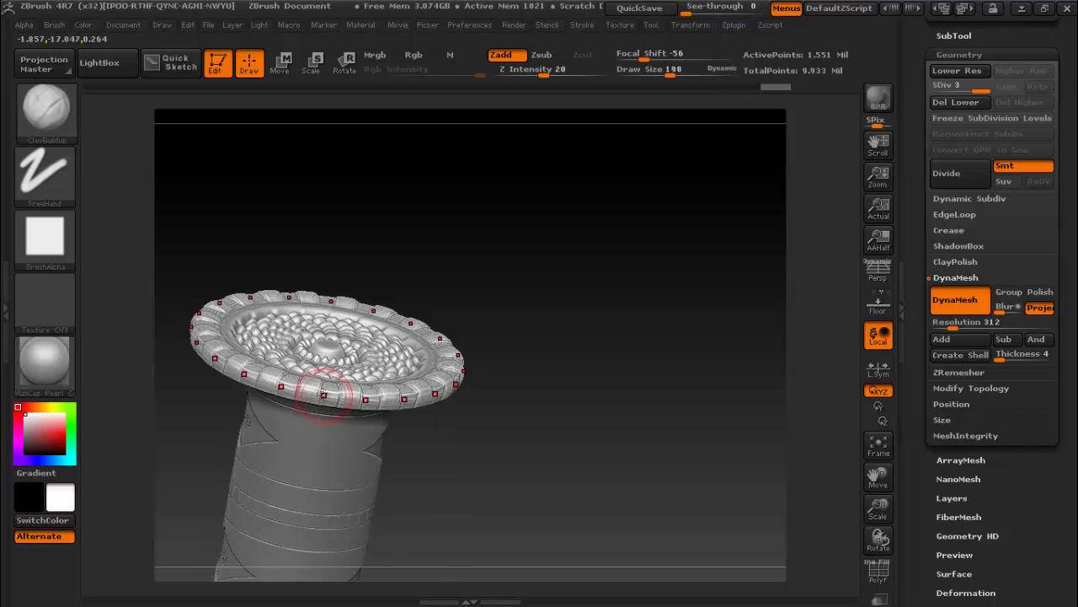
mouse_move(311, 381)
left_mouse_down()
mouse_move(468, 401)
mouse_move(461, 407)
left_mouse_up()
left_click(350, 402, "shift")
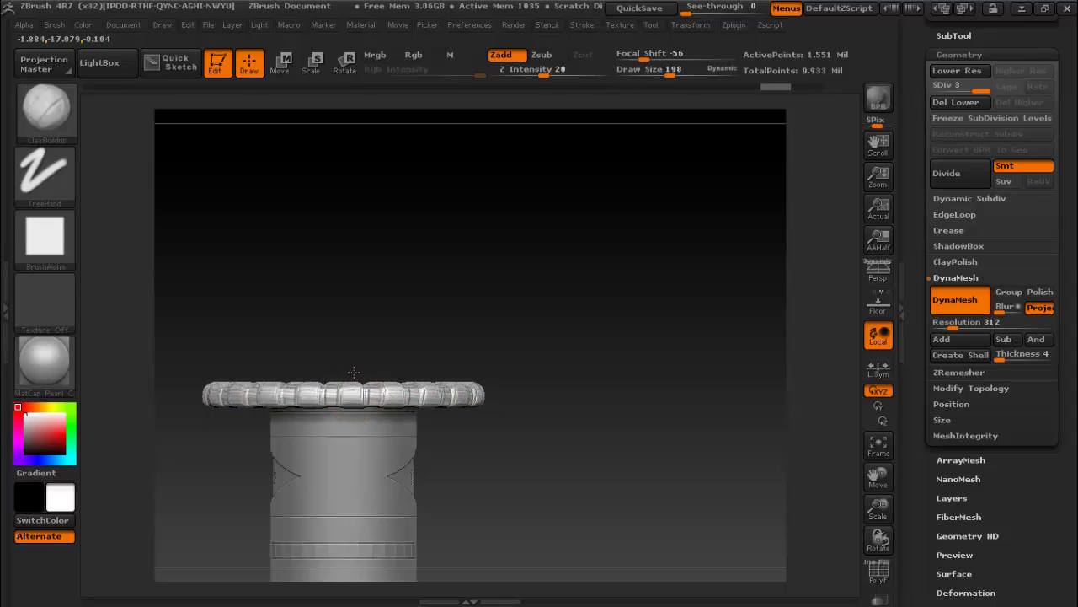
- Reapply the rim ring with larger, wider, bumpier segments
left_click(350, 418)
left_click(349, 418)
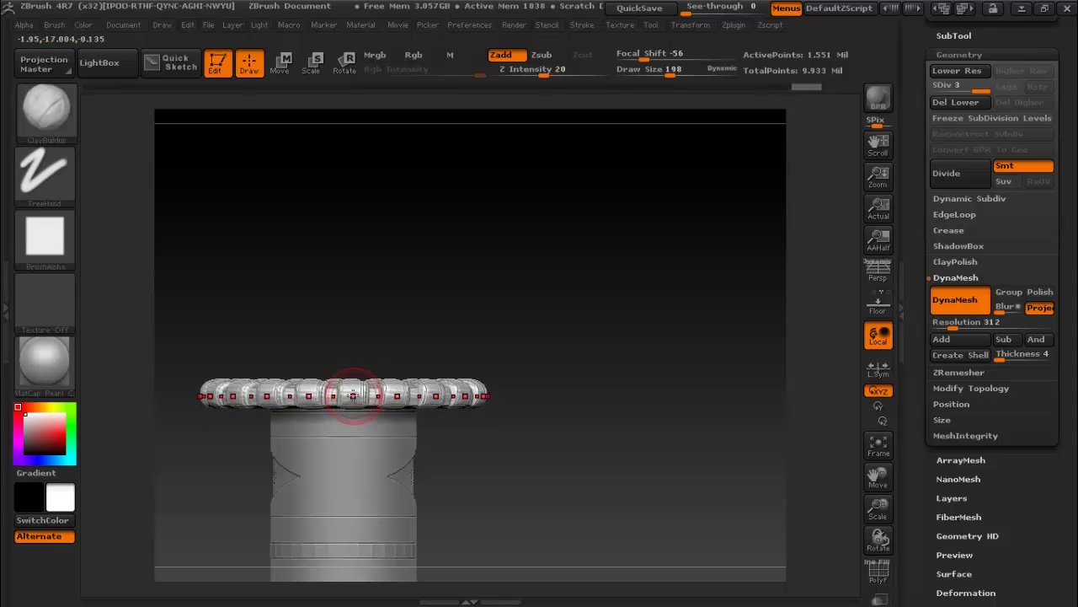
mouse_move(397, 320)
left_mouse_down()
mouse_move(393, 427)
mouse_move(268, 345)
left_mouse_up()
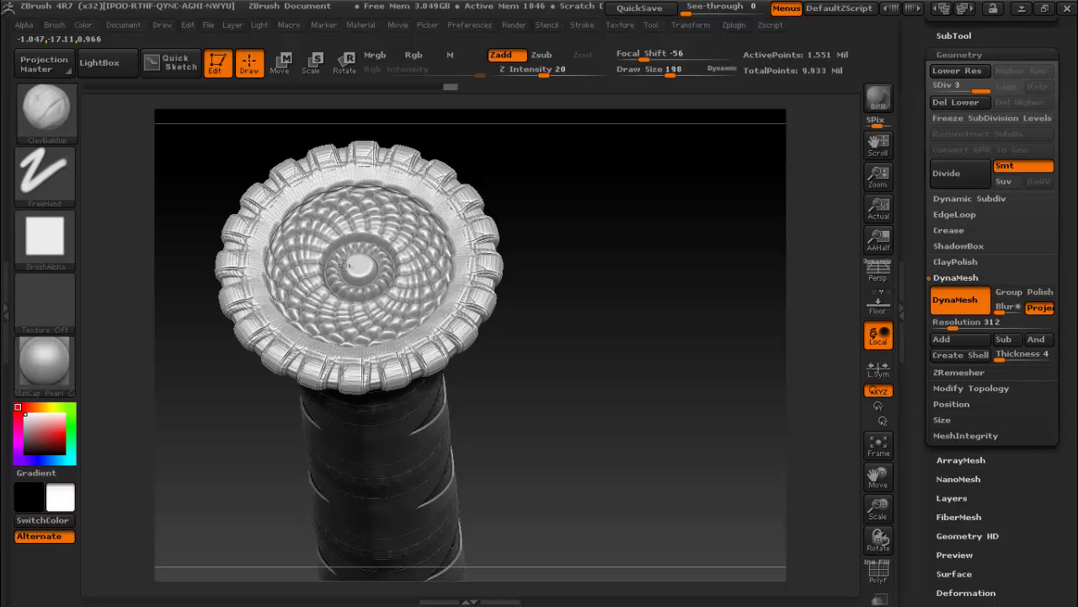
- Extend the woven carving outward toward the rim along a circular curve on the guard face
left_click_drag(343, 266, 251, 281)
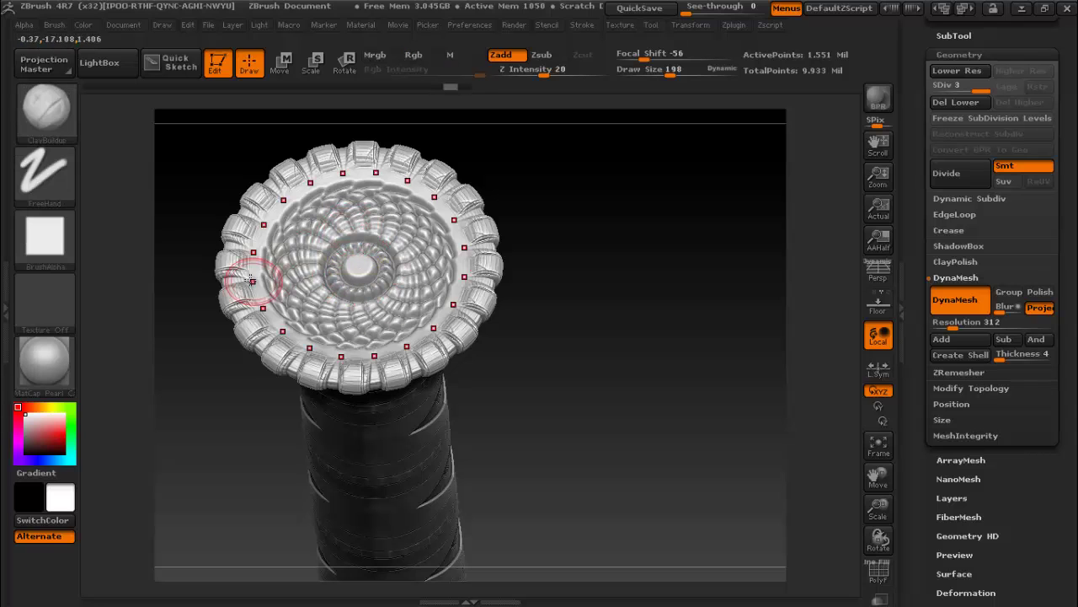
left_click(265, 308)
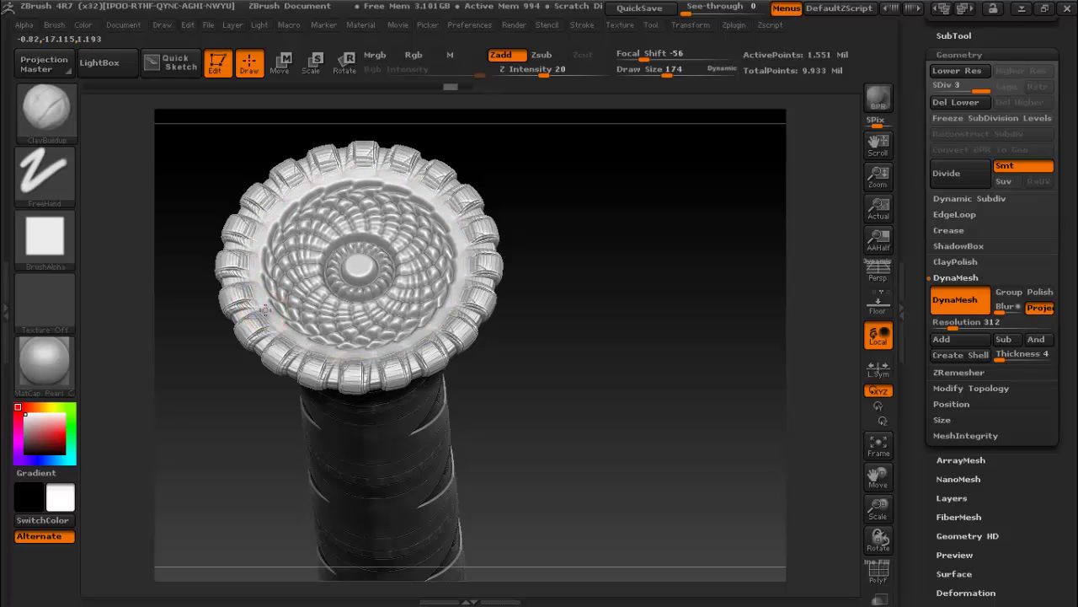
left_click_drag(264, 311, 264, 310)
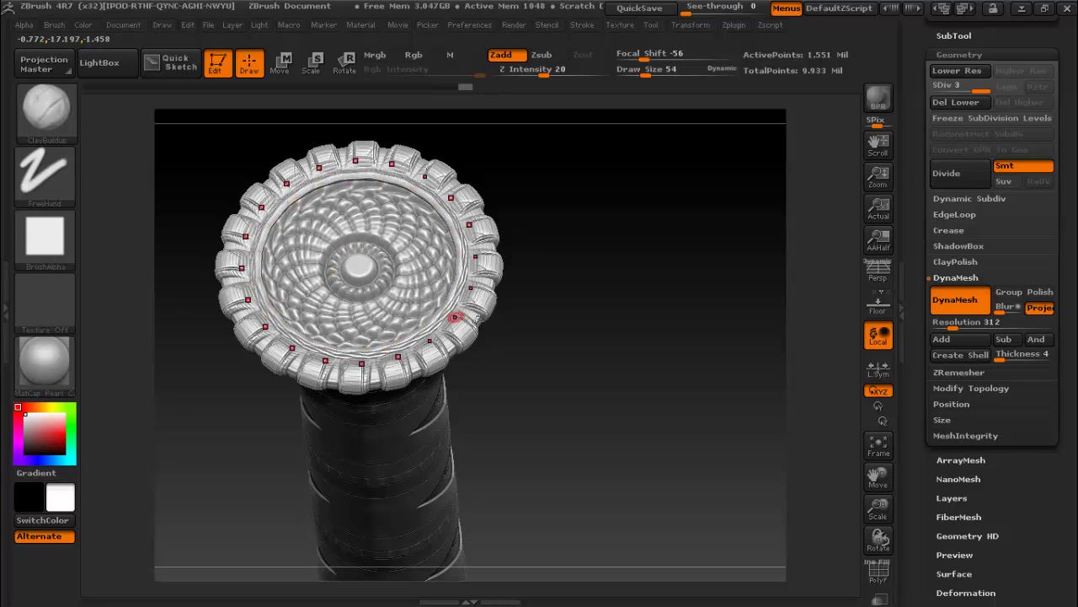
mouse_move(582, 322)
left_mouse_down()
mouse_move(592, 286)
mouse_move(525, 289)
mouse_move(551, 341)
left_mouse_up()
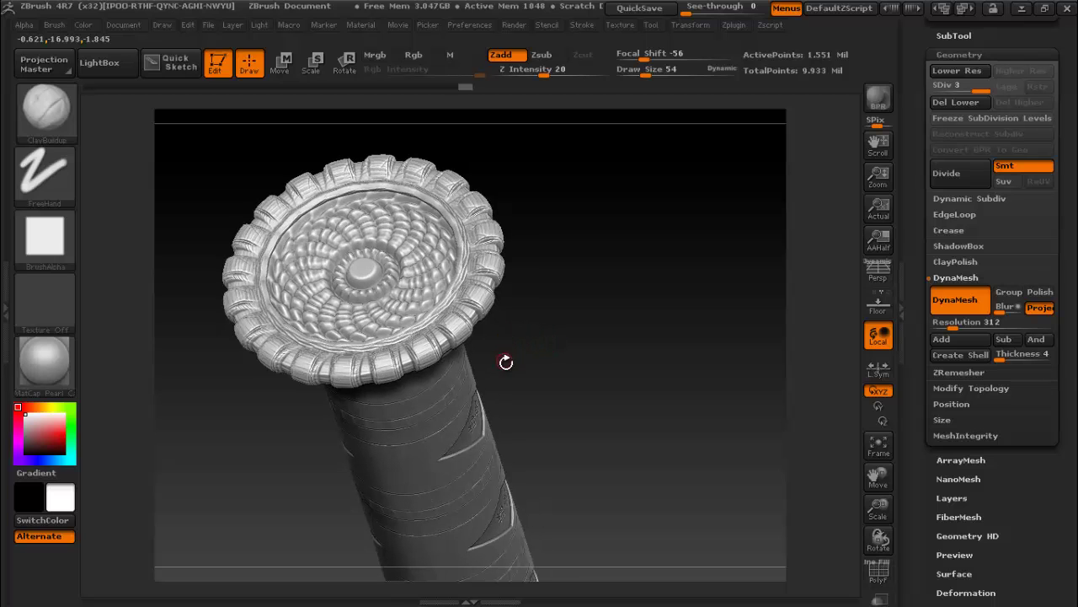
mouse_move(505, 361)
left_mouse_down()
mouse_move(447, 235)
mouse_move(224, 236)
left_mouse_up()
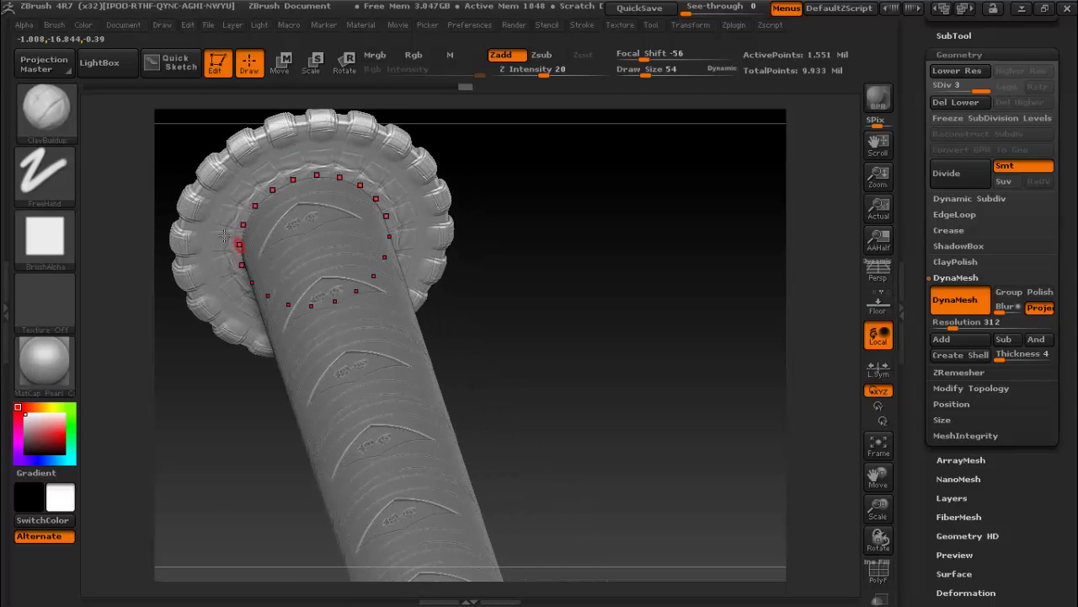
- Clear the handle curve, review Brush Auto Masking settings, and expand the Tool > SubTool list
left_click(122, 160)
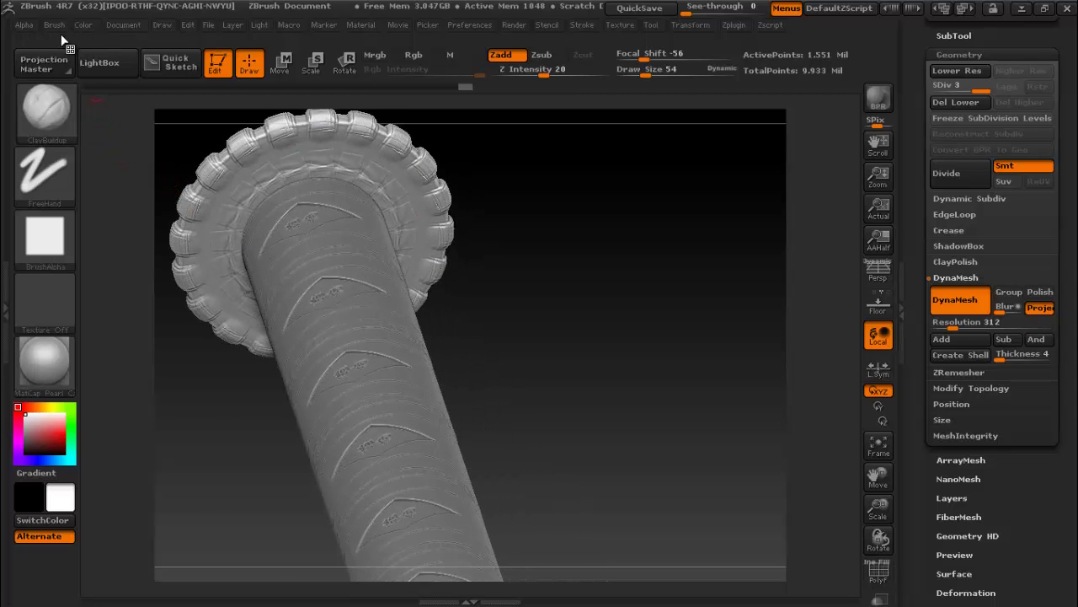
left_click(59, 25)
scroll(202, 340, "down", 2)
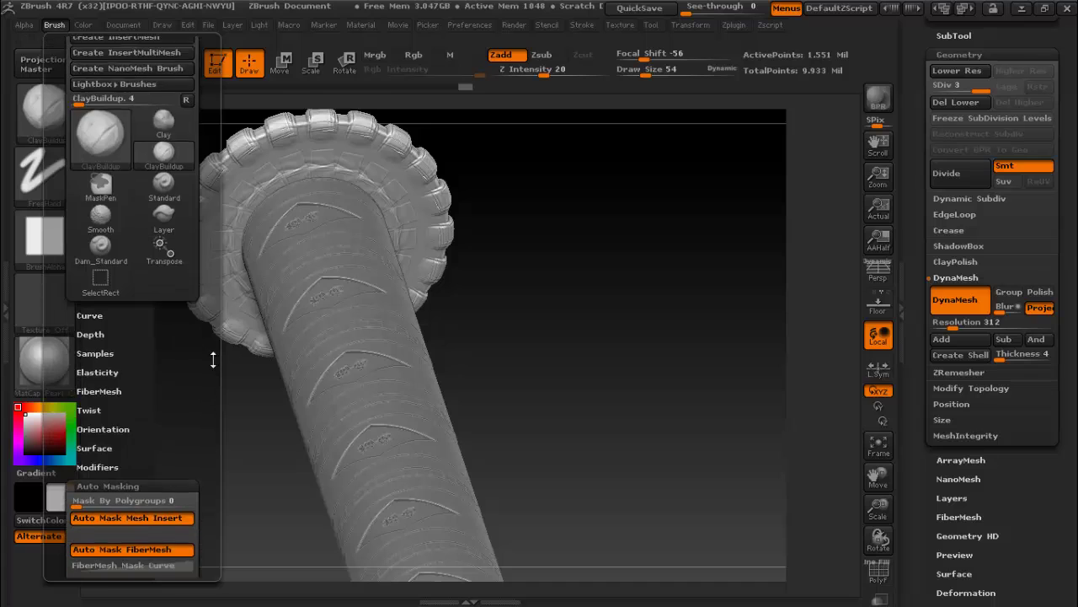
scroll(202, 339, "down", 3)
scroll(133, 554, "down", 2)
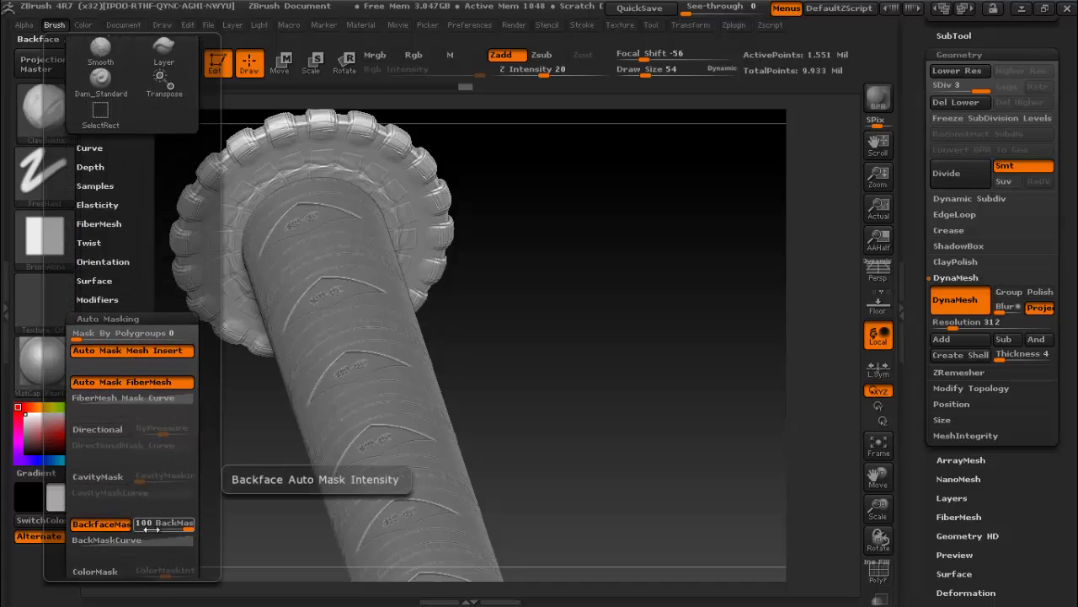
mouse_move(525, 249)
left_mouse_down()
mouse_move(548, 340)
mouse_move(503, 161)
mouse_move(514, 202)
left_mouse_up()
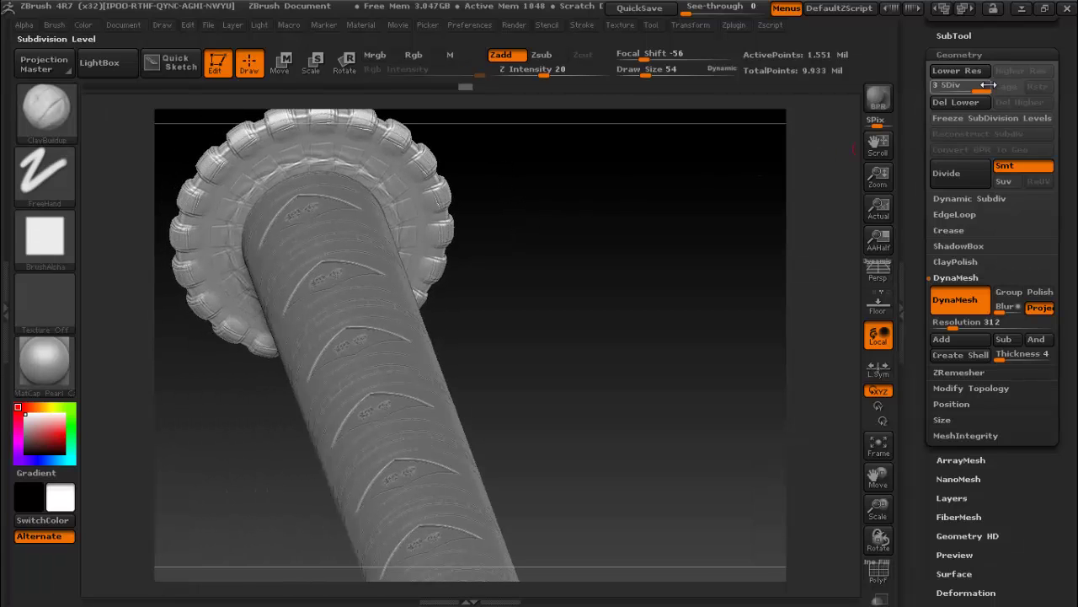
left_click(959, 37)
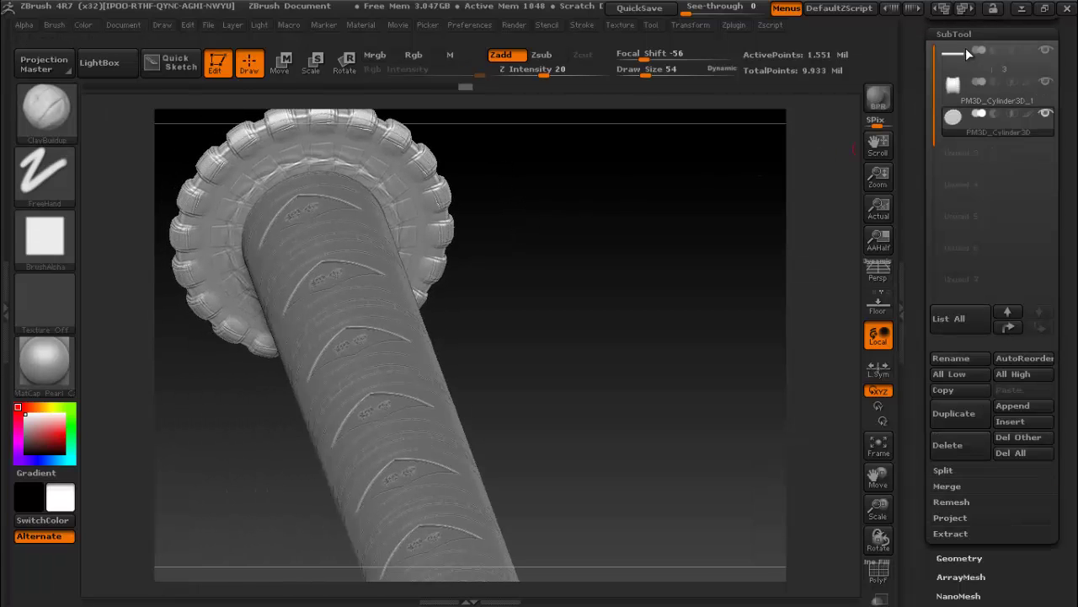
- Hide the cylinder shaft and lay a strip ring on the guard, widening it with a larger brush
left_click(1047, 55)
mouse_move(491, 258)
left_mouse_down()
mouse_move(492, 241)
mouse_move(481, 264)
left_mouse_up()
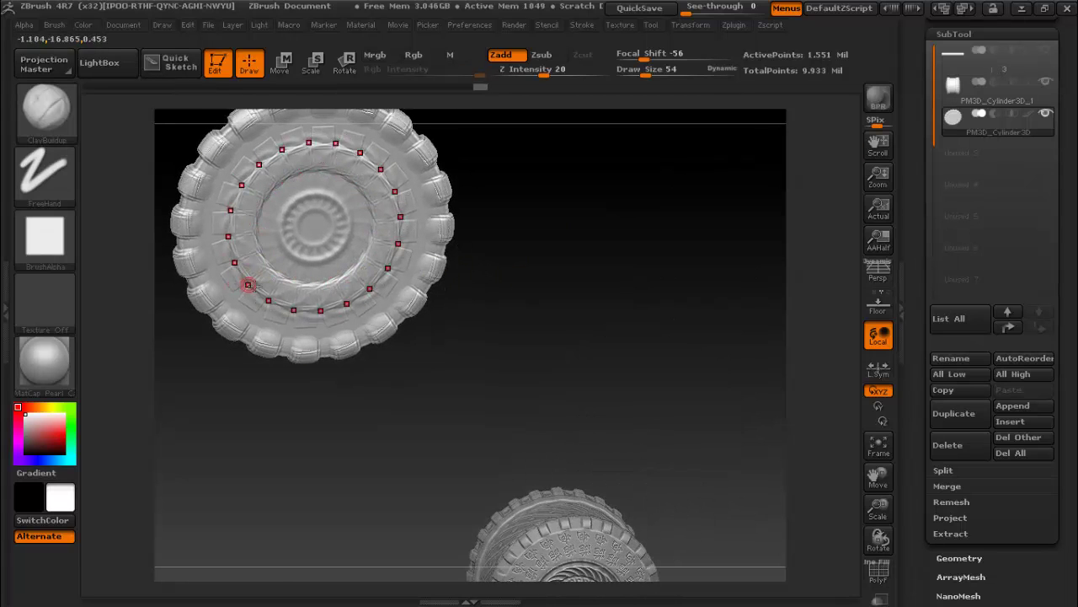
left_click(275, 311)
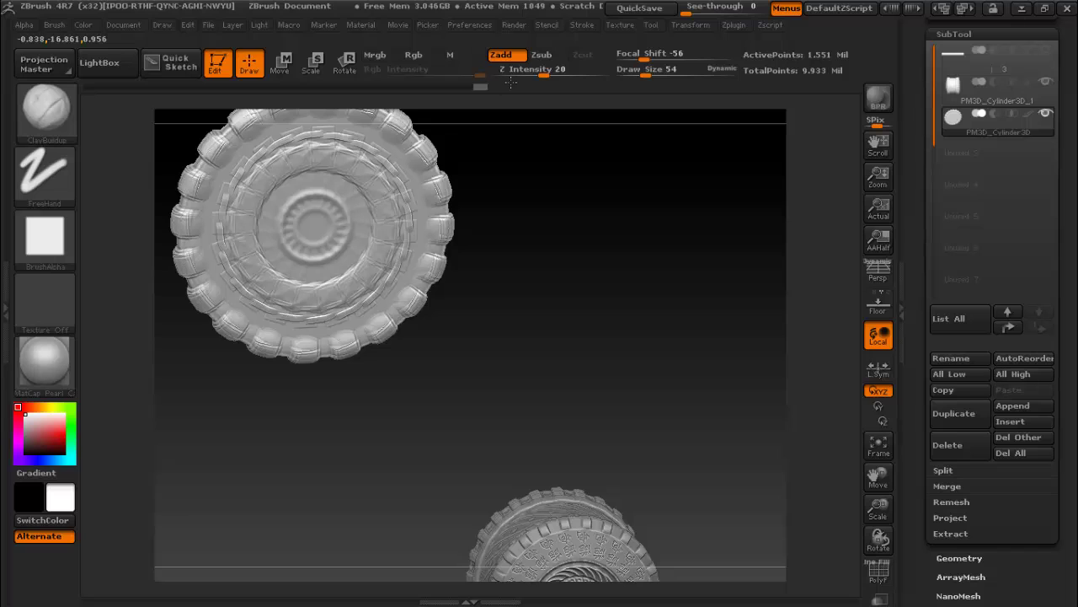
key("ctrl+z")
key("ctrl+shift+z")
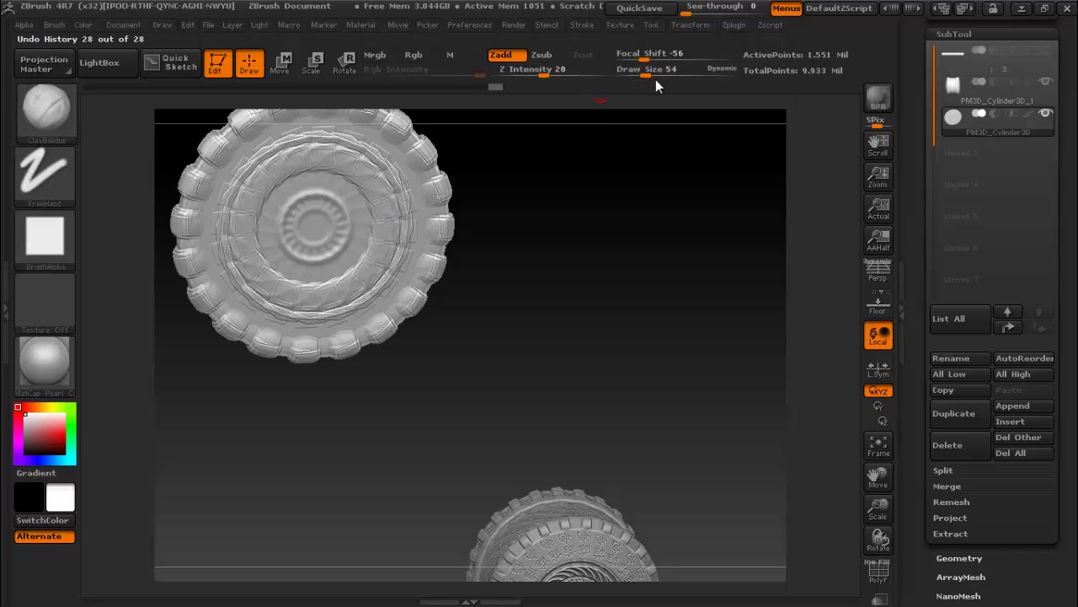
left_click(657, 74)
left_click(278, 286)
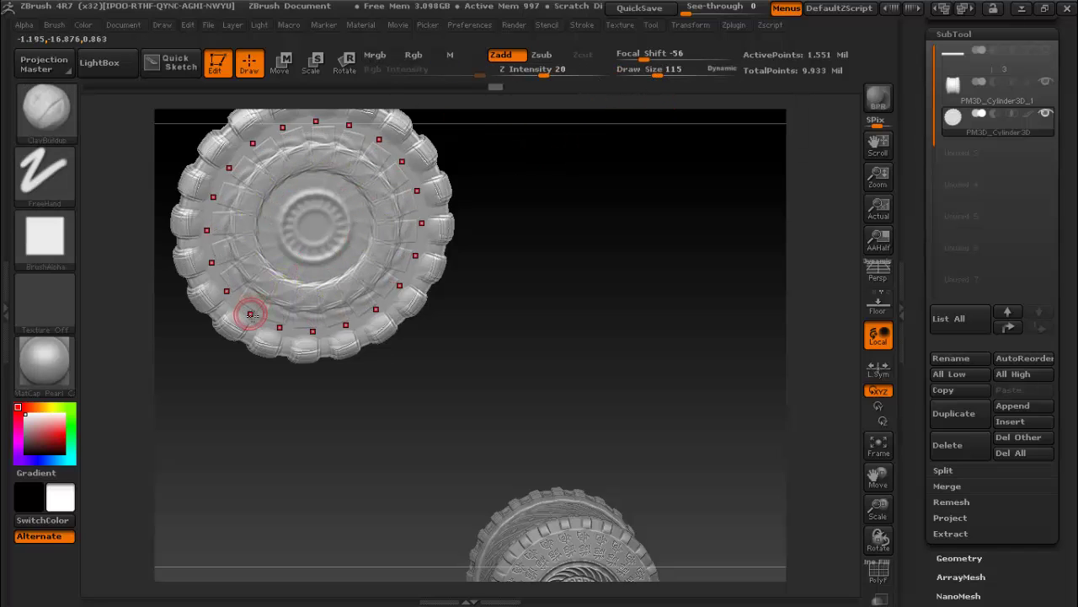
key("bracketright")
key("bracketright")
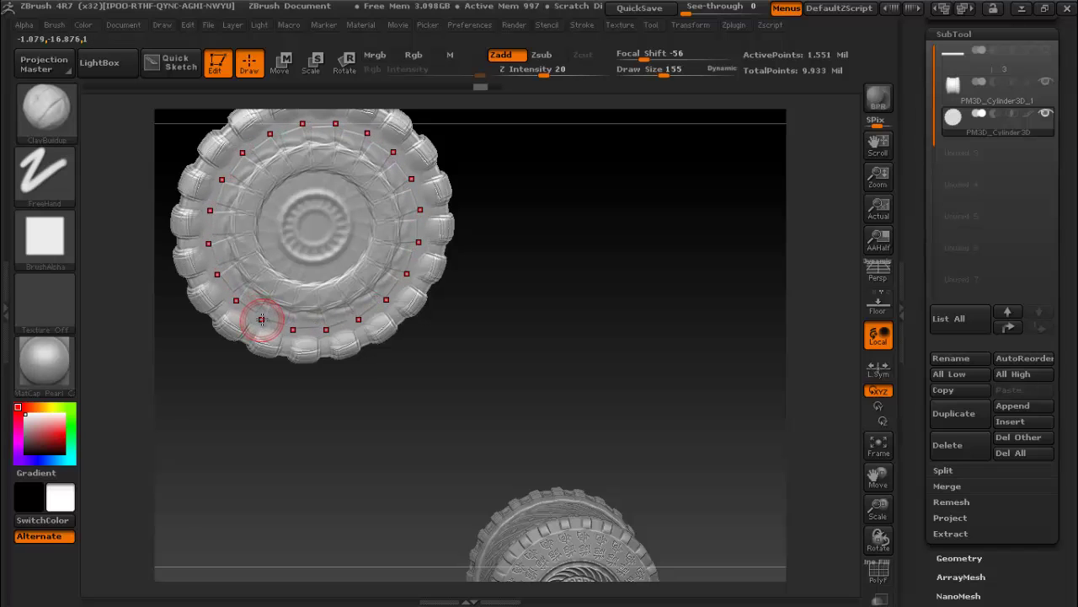
- Cycle the ring through woven, braided, strap, stitched and double-edged band patterns
left_click(270, 325)
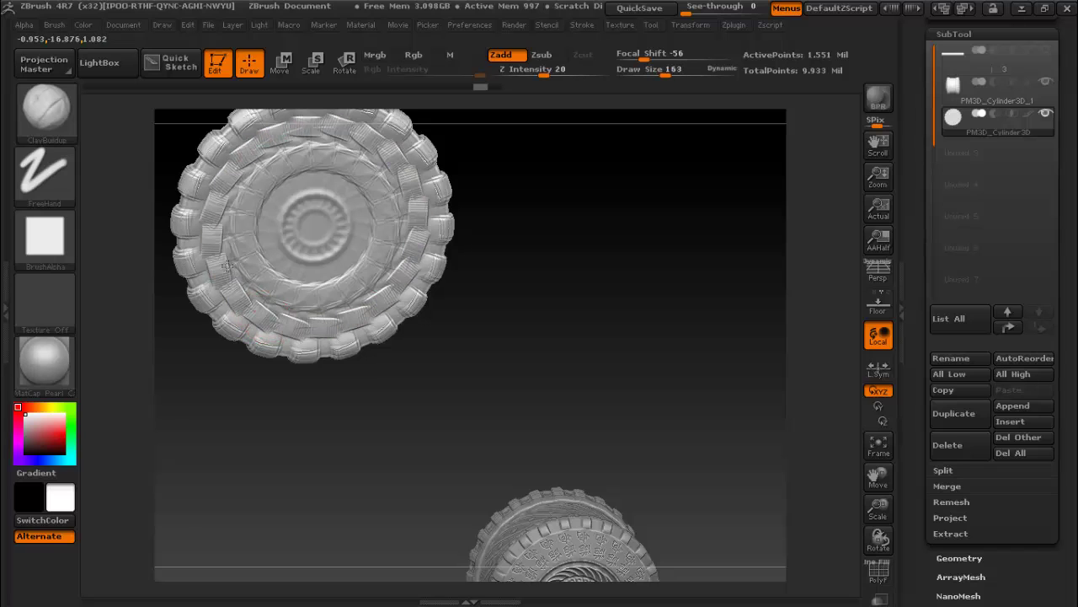
left_click(222, 236)
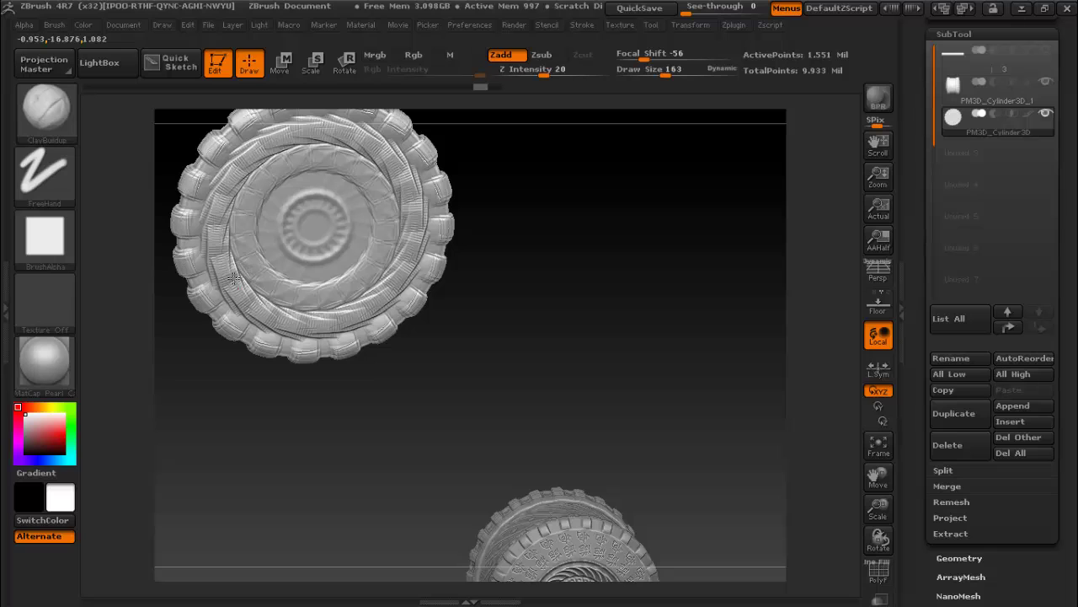
left_click(228, 313, "shift")
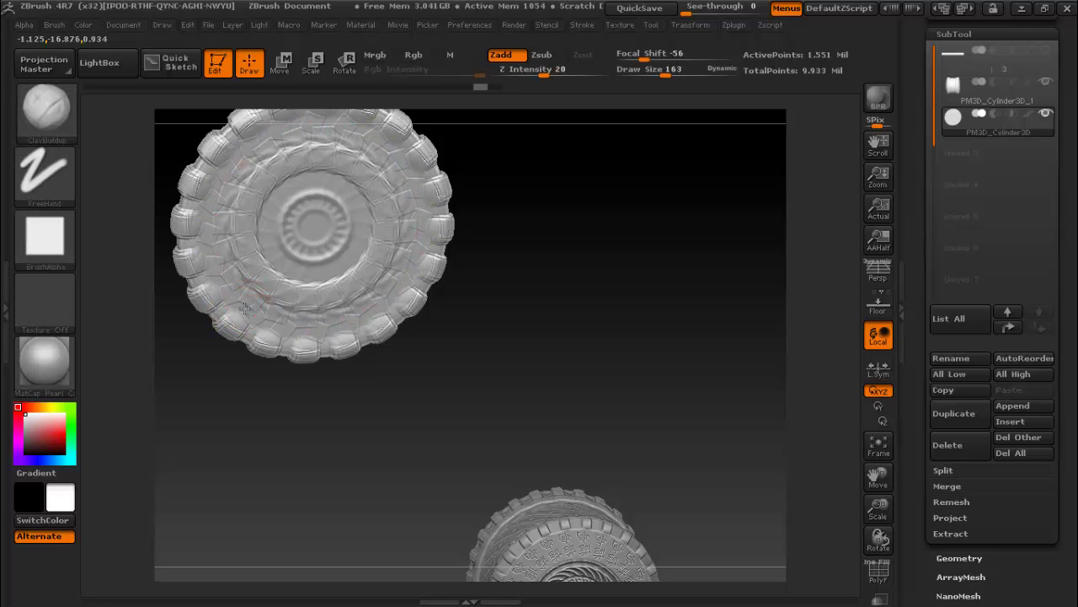
left_click(212, 247)
left_click(223, 188)
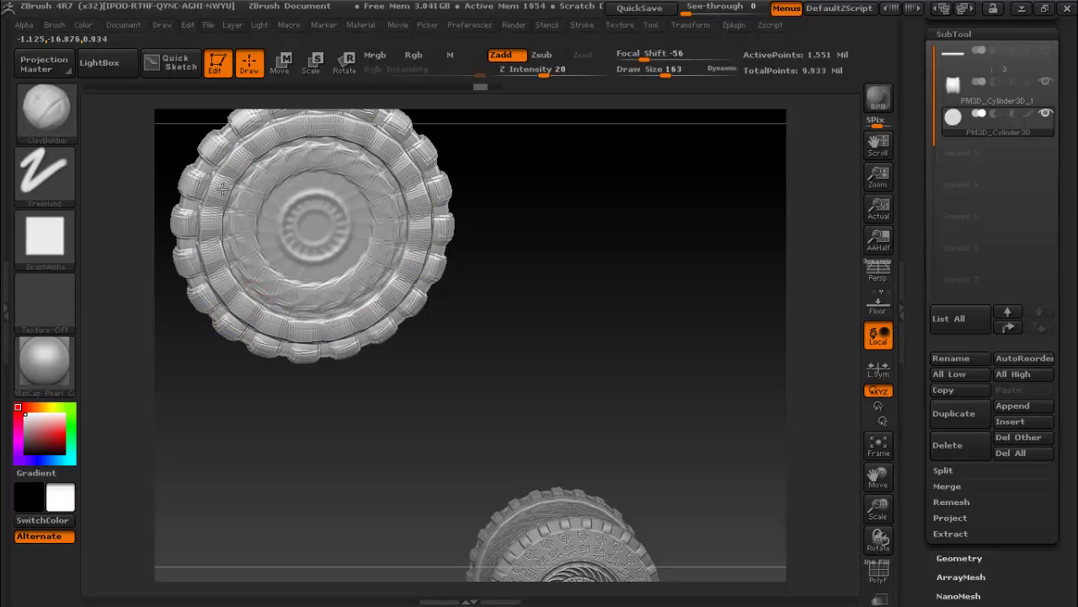
left_click(252, 221)
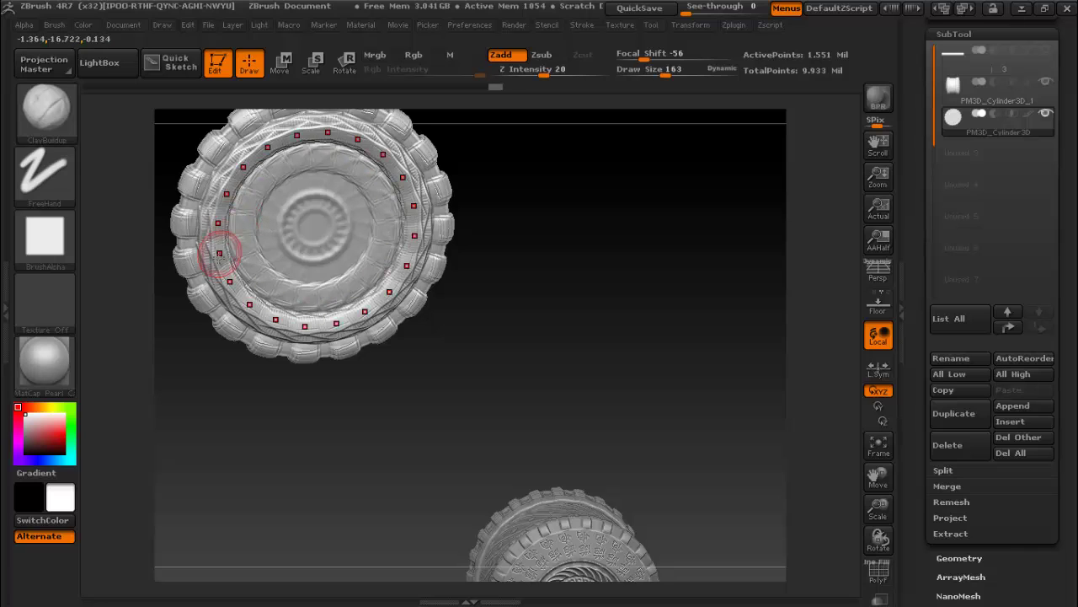
key("ctrl")
left_click(238, 303)
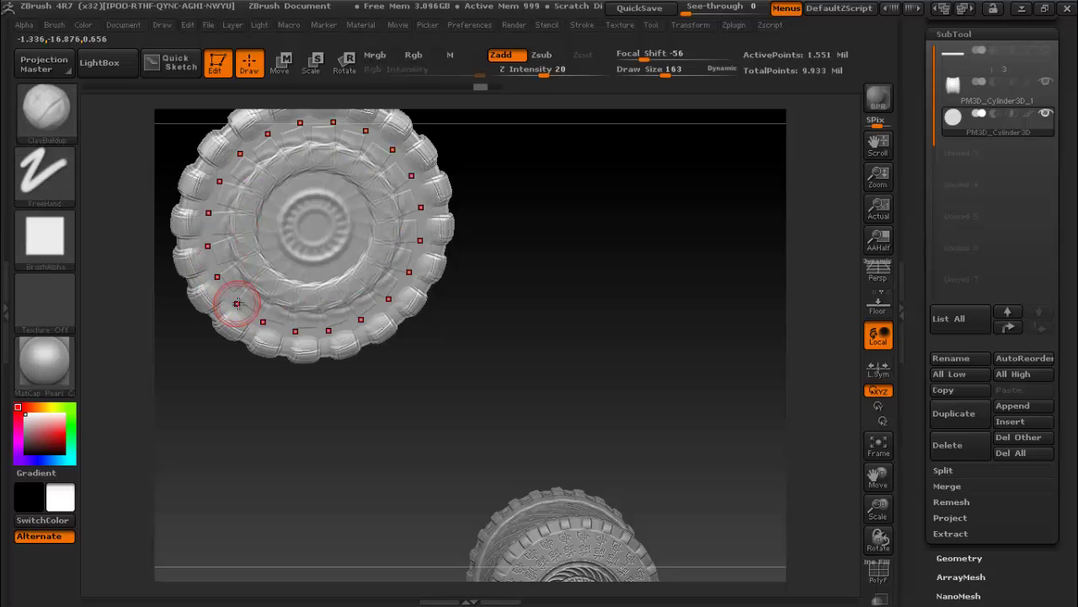
left_click(215, 272)
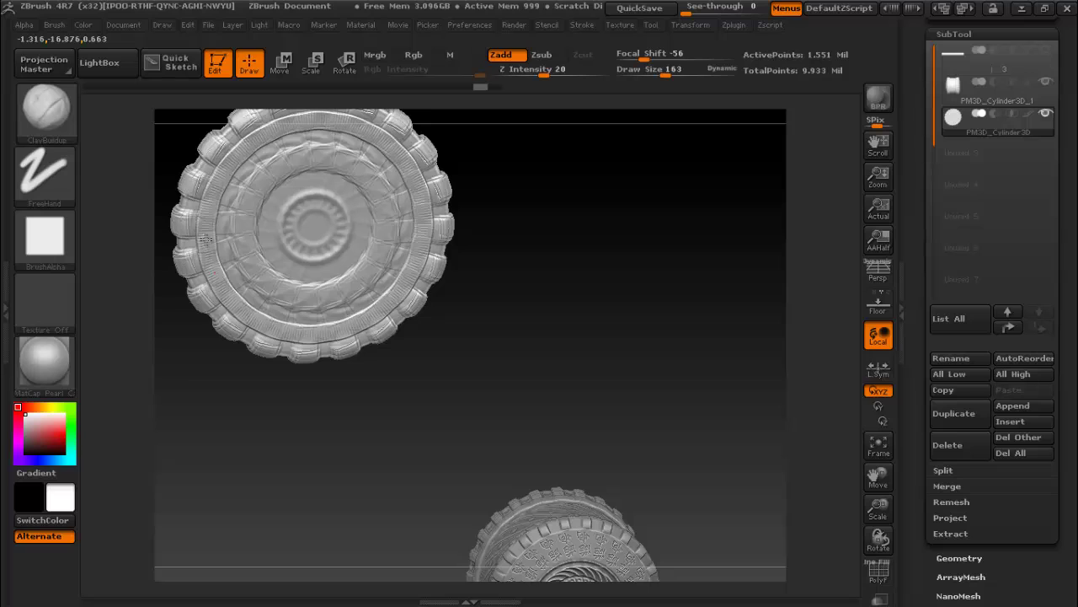
left_click(210, 216)
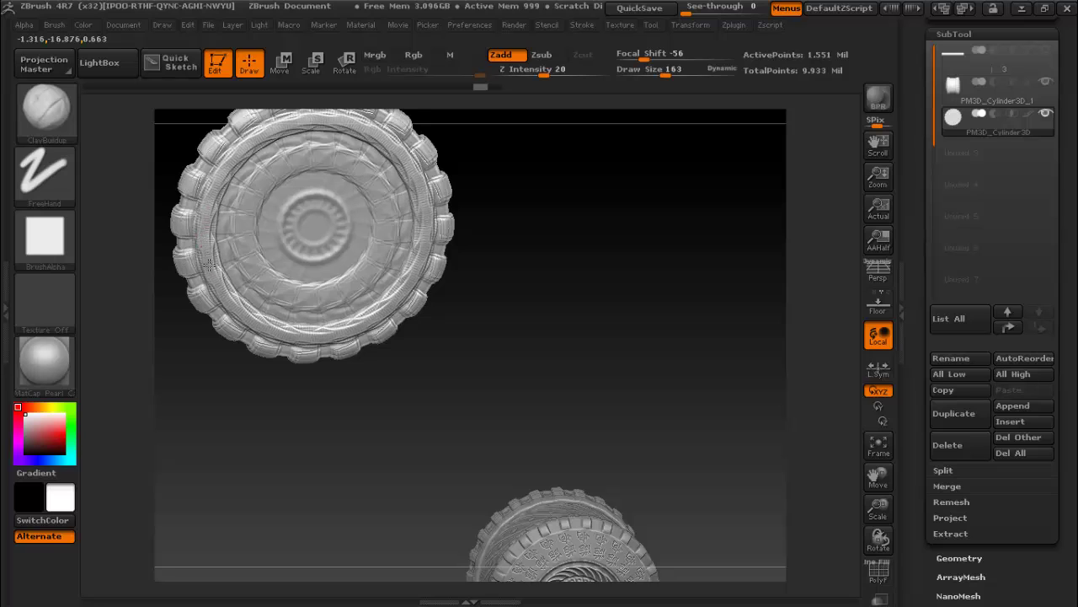
- Settle on a woven ring and add an inner woven band on the guard face
key("ctrl")
left_click(227, 284)
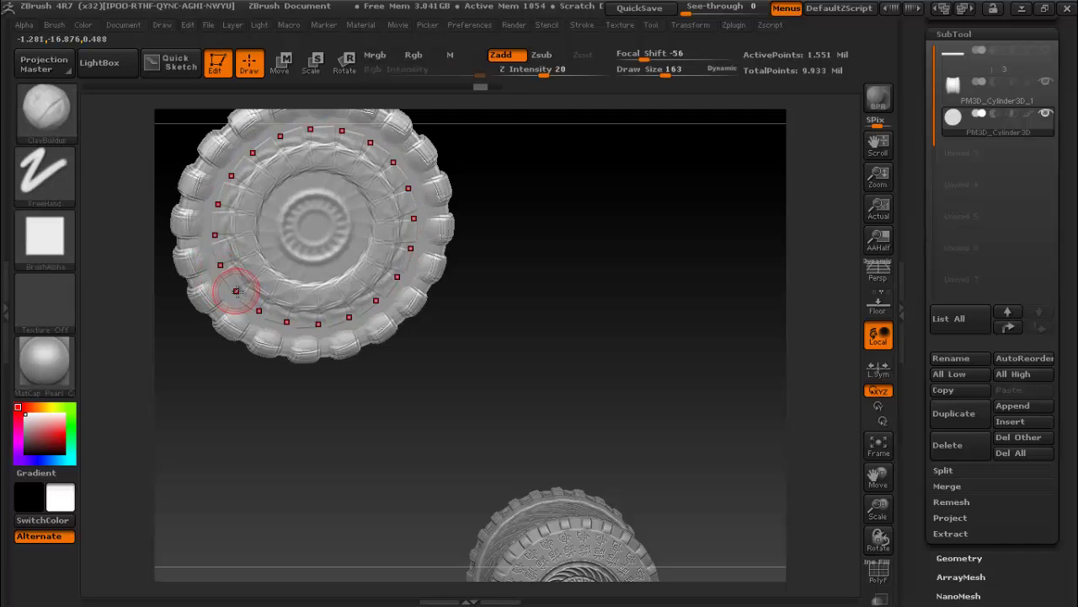
left_click(218, 272)
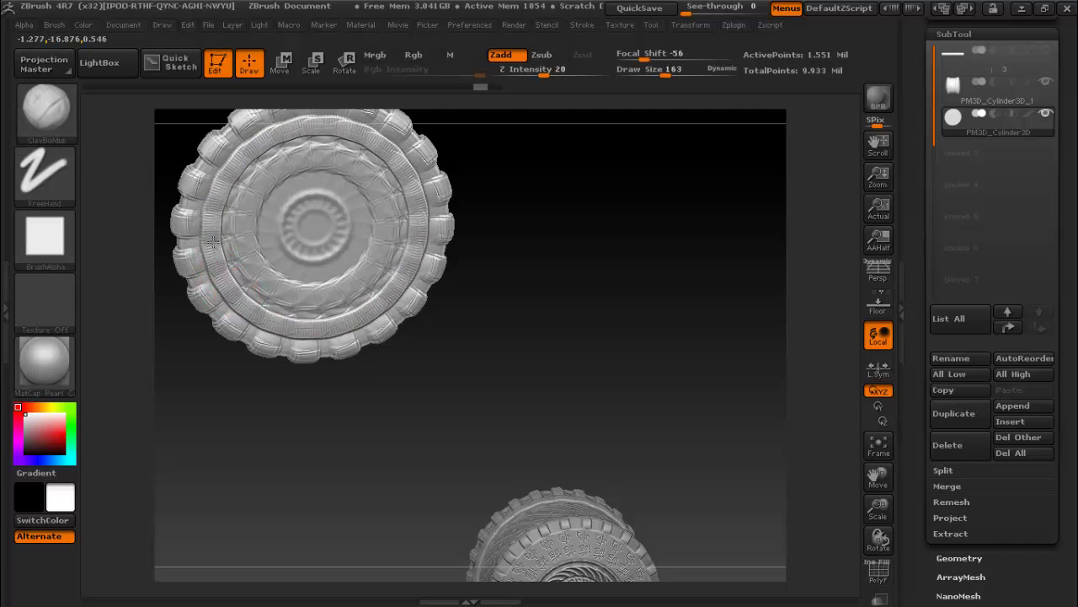
left_click(251, 282)
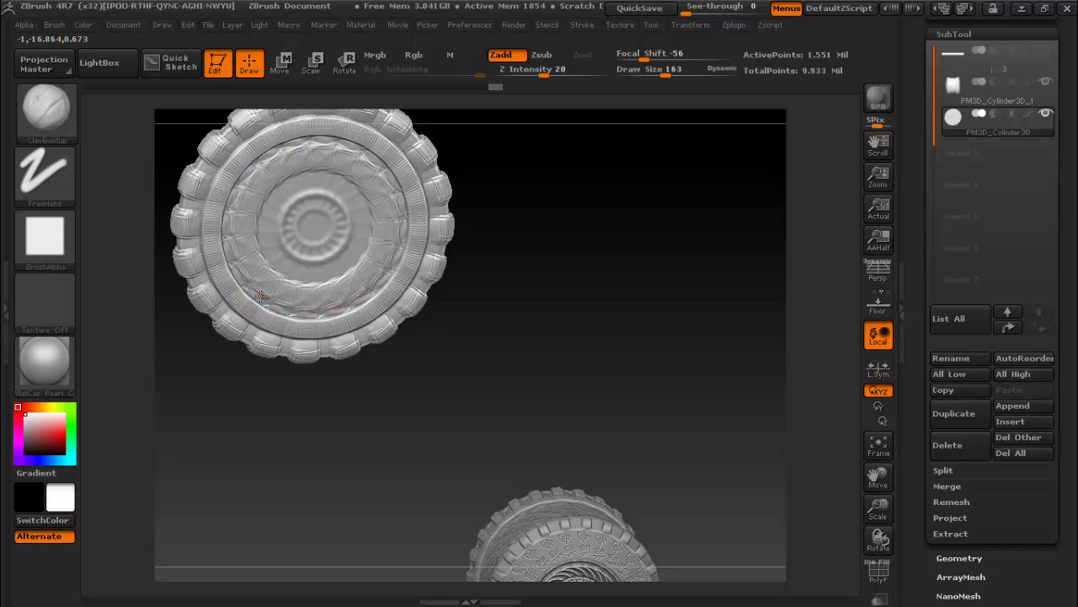
mouse_move(235, 250)
left_mouse_down()
mouse_move(238, 211)
mouse_move(260, 251)
left_mouse_up()
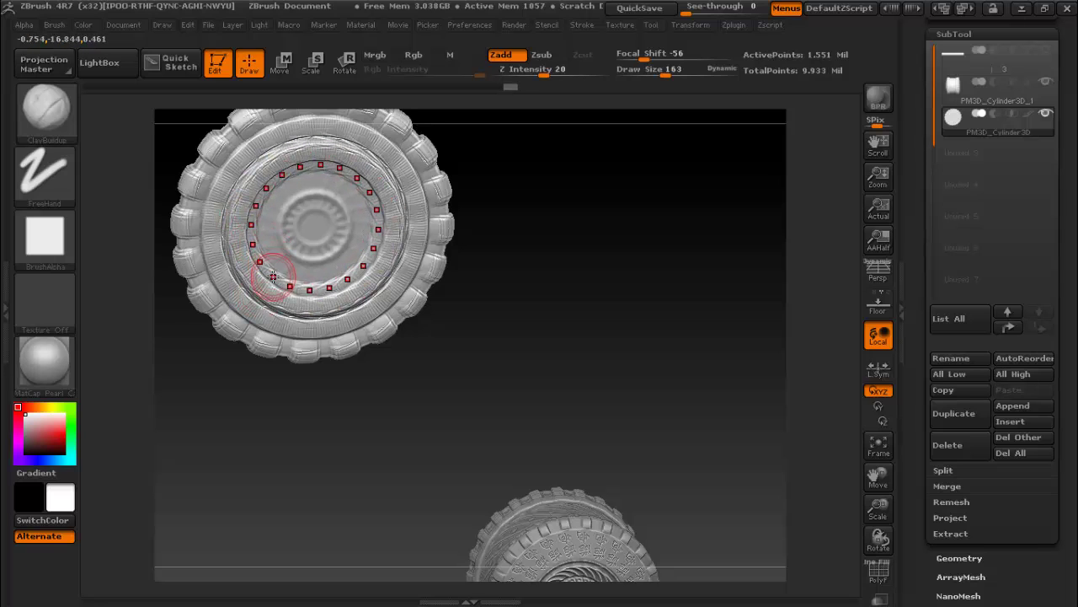
mouse_move(261, 251)
left_mouse_down()
mouse_move(305, 212)
mouse_move(318, 223)
left_mouse_up()
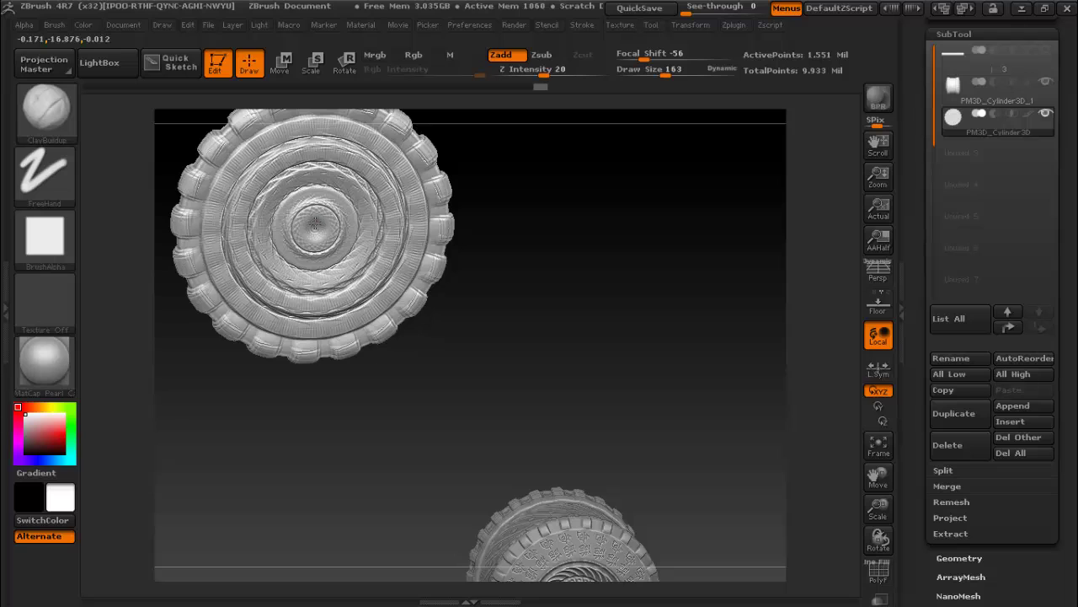
mouse_move(505, 278)
left_mouse_down()
mouse_move(666, 284)
mouse_move(500, 202)
mouse_move(455, 195)
mouse_move(624, 240)
mouse_move(474, 248)
mouse_move(498, 219)
mouse_move(486, 222)
mouse_move(486, 241)
left_mouse_up()
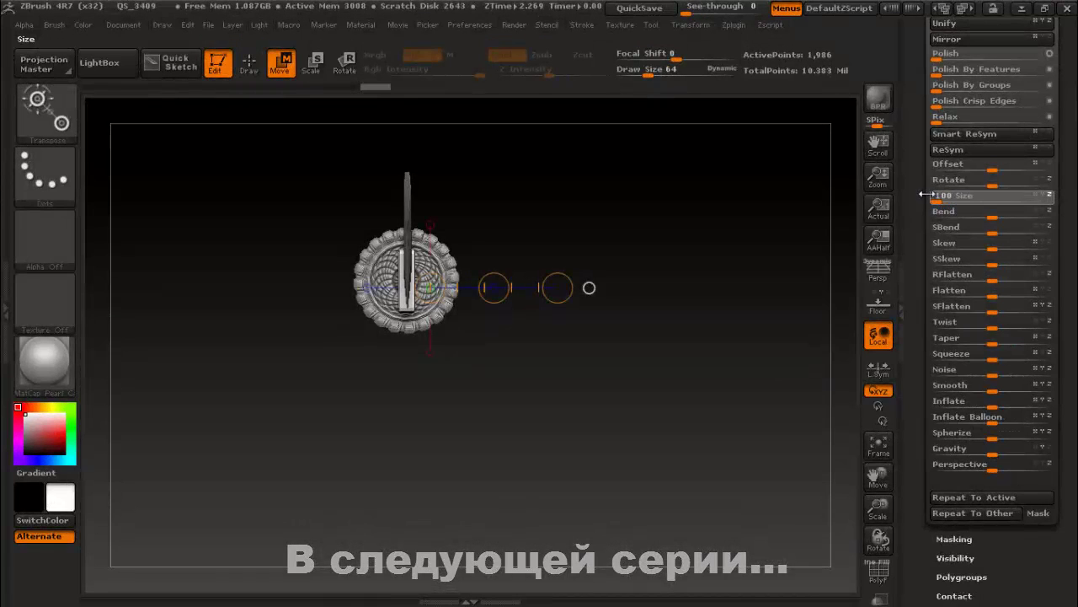
- Reset Size deformation to 0, frame the whole sword side-on, and make the blade the active subtool
left_click_drag(924, 195, 624, 251)
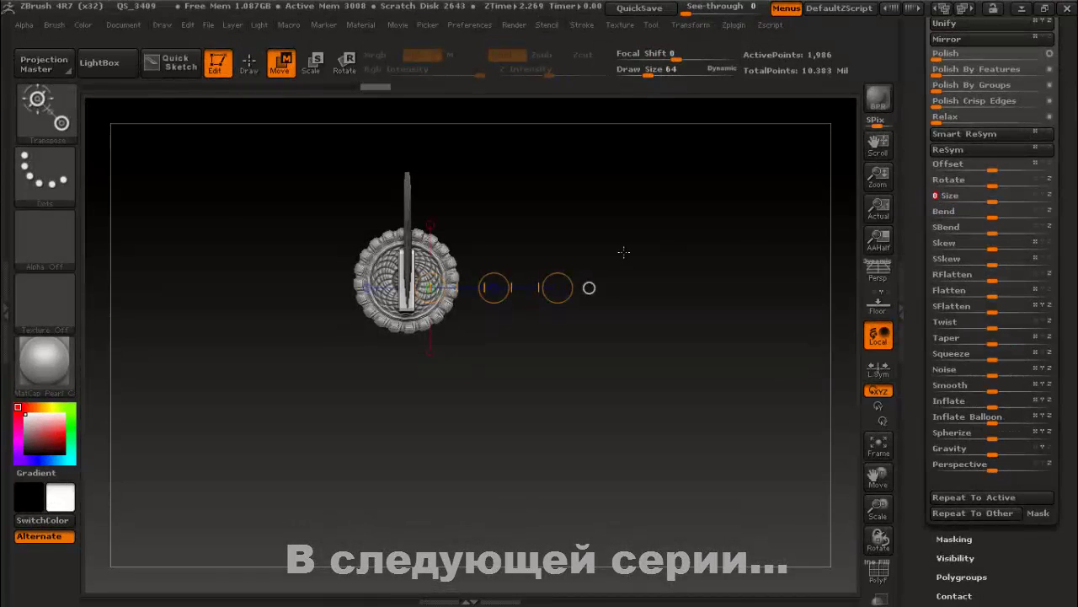
left_click_drag(570, 219, 611, 219)
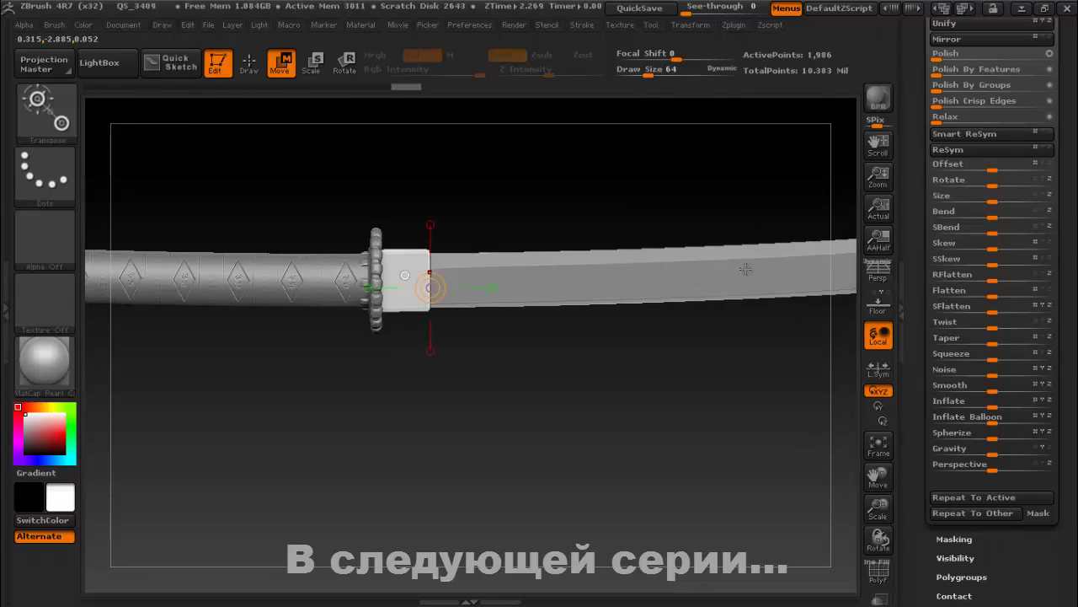
left_click_drag(878, 509, 876, 440)
mouse_move(878, 477)
left_mouse_down()
mouse_move(862, 506)
mouse_move(878, 507)
mouse_move(879, 477)
mouse_move(867, 472)
mouse_move(860, 500)
mouse_move(894, 466)
left_mouse_up()
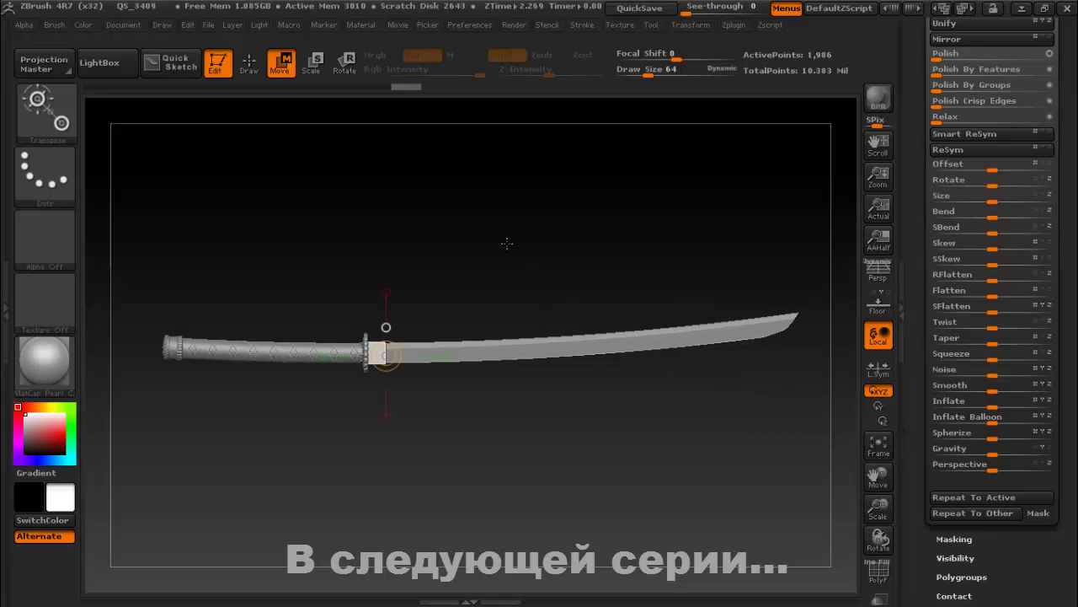
left_click(248, 64)
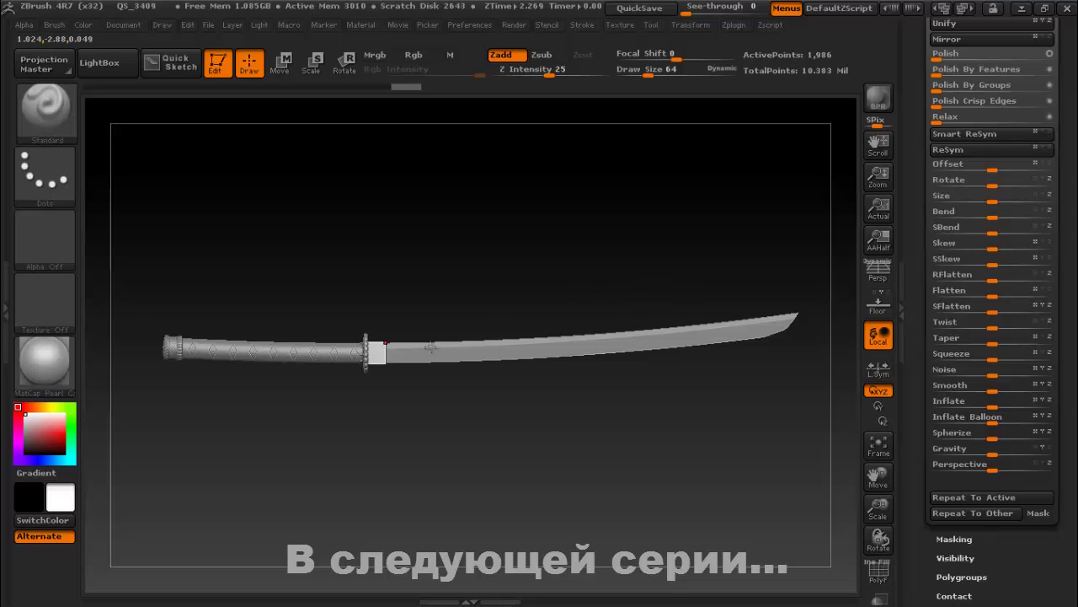
left_click(426, 358, "alt")
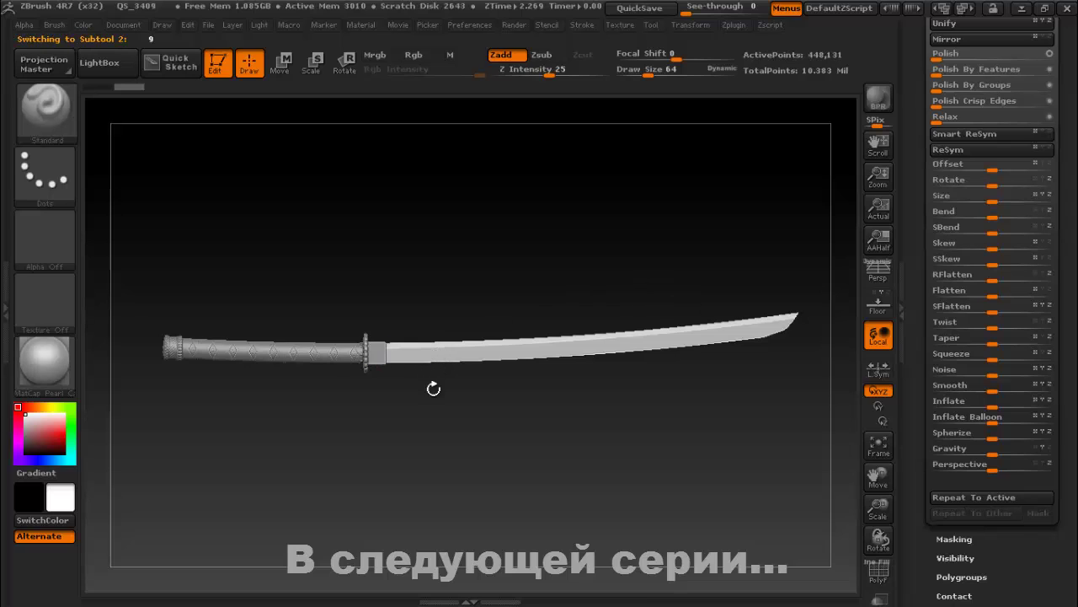